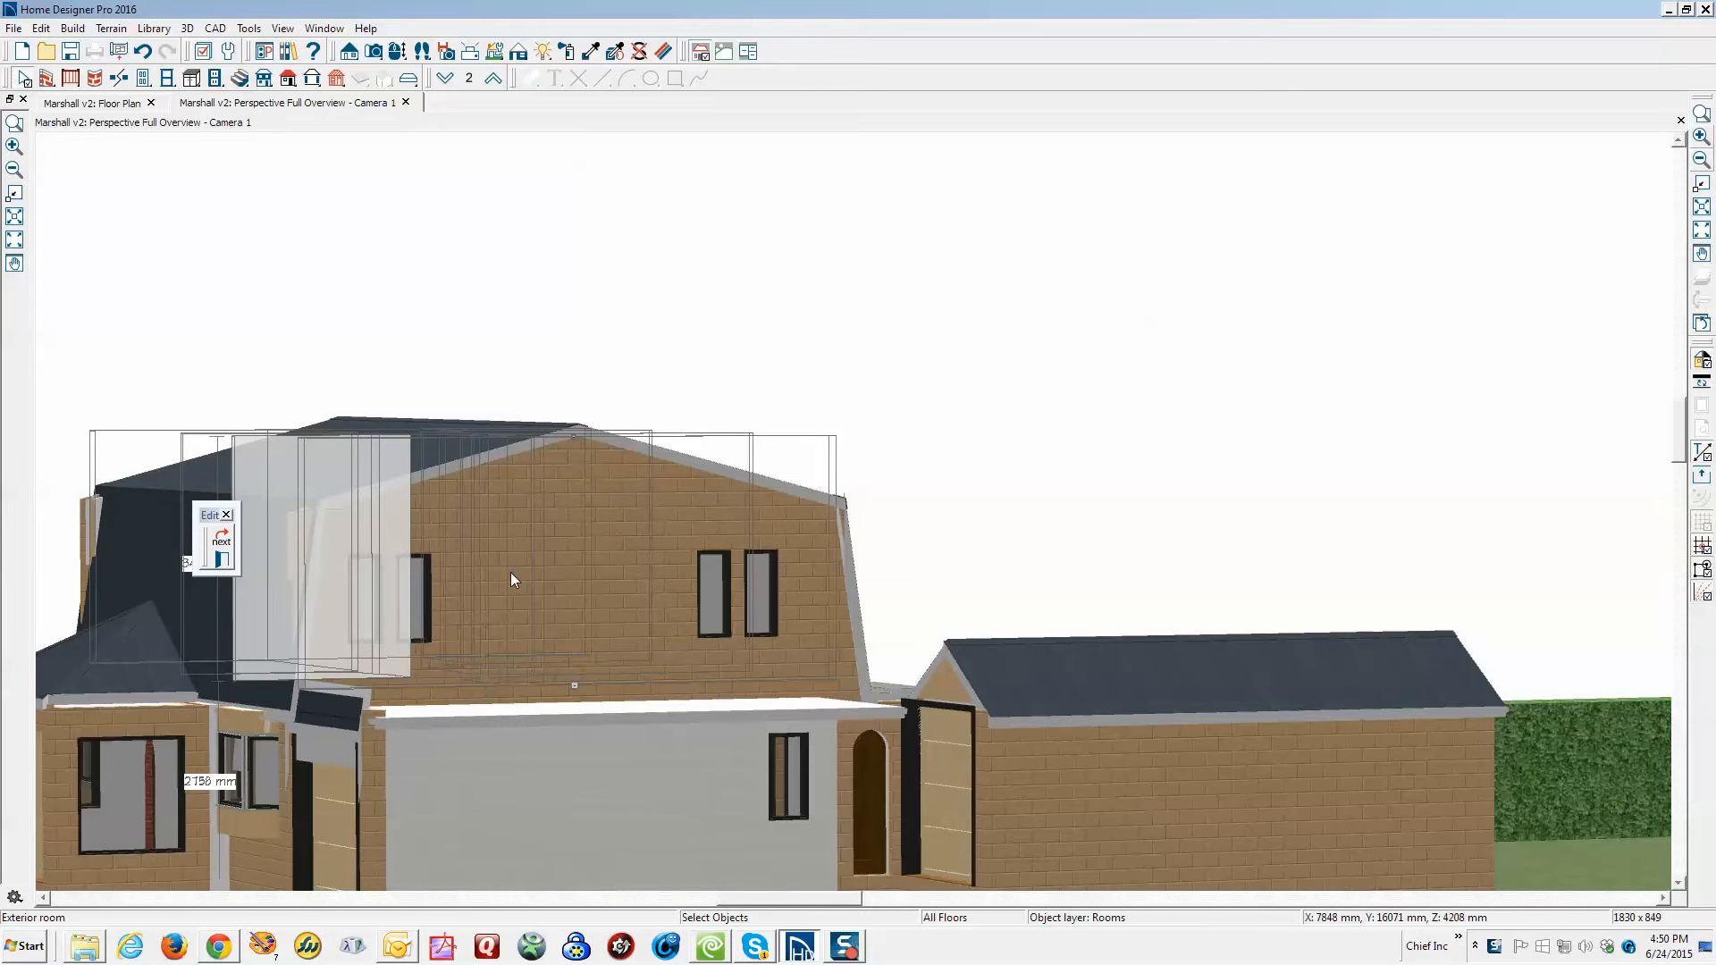
Reshape the upper-floor gable wall's outline beside the dark roof slope, pulling its upper corner points in to the gable trim
key("Tab")
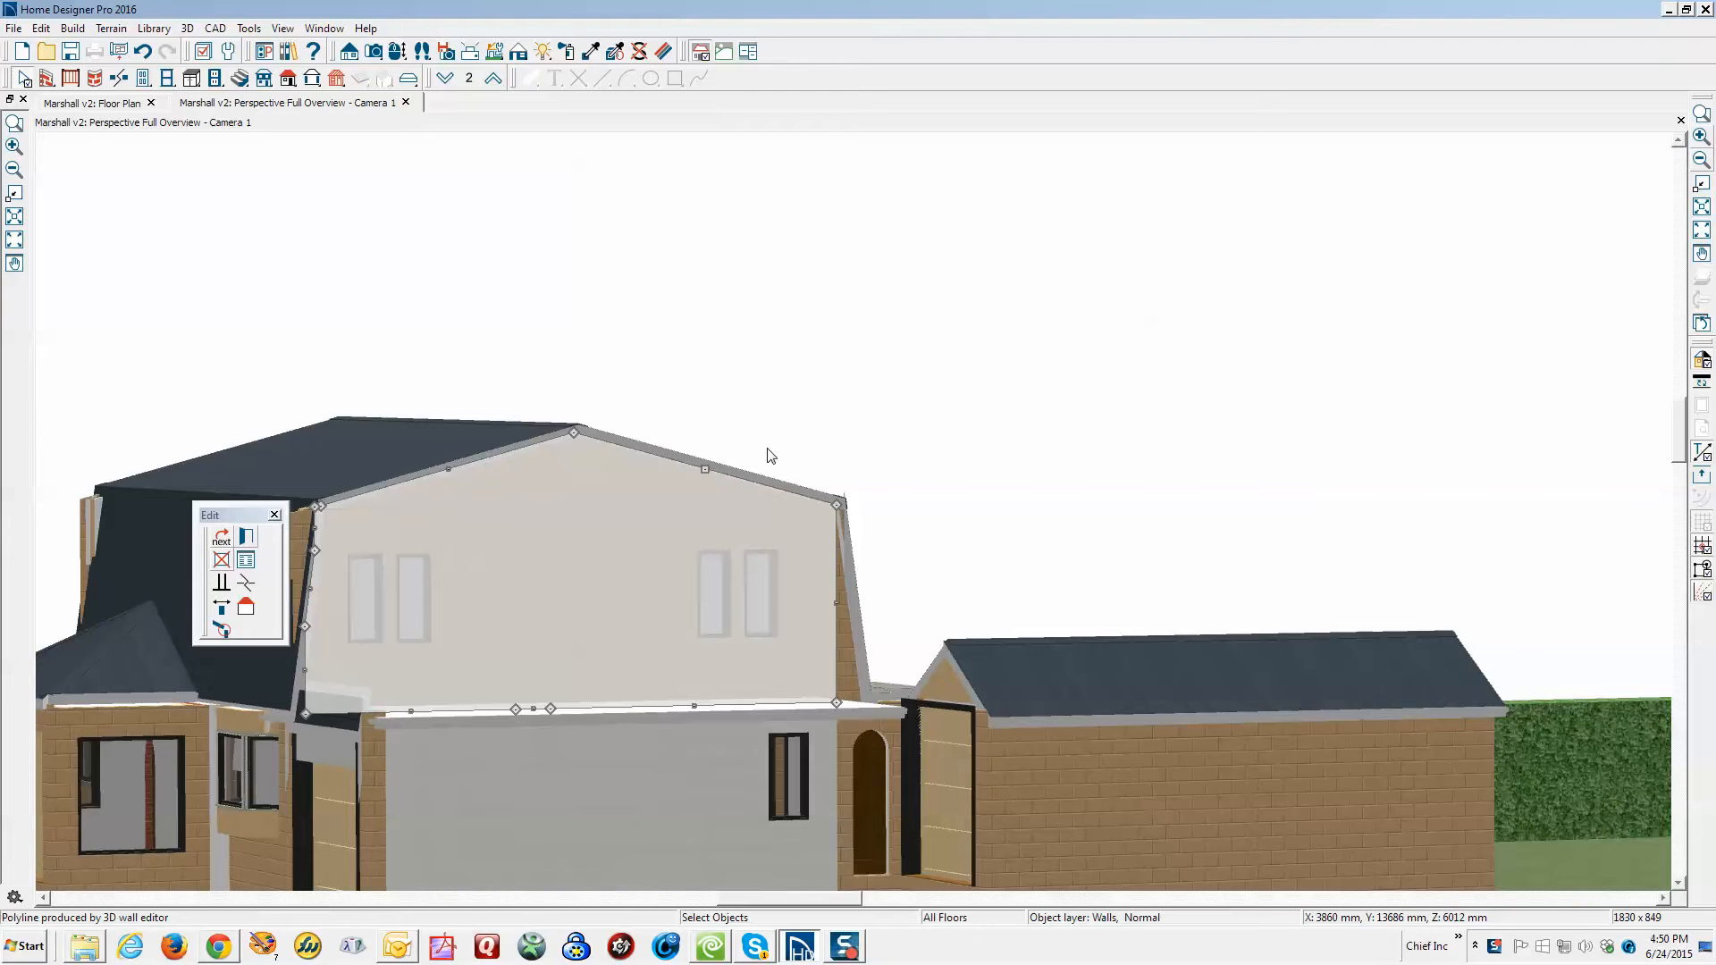
left_click(1702, 113)
left_click_drag(229, 457, 471, 779)
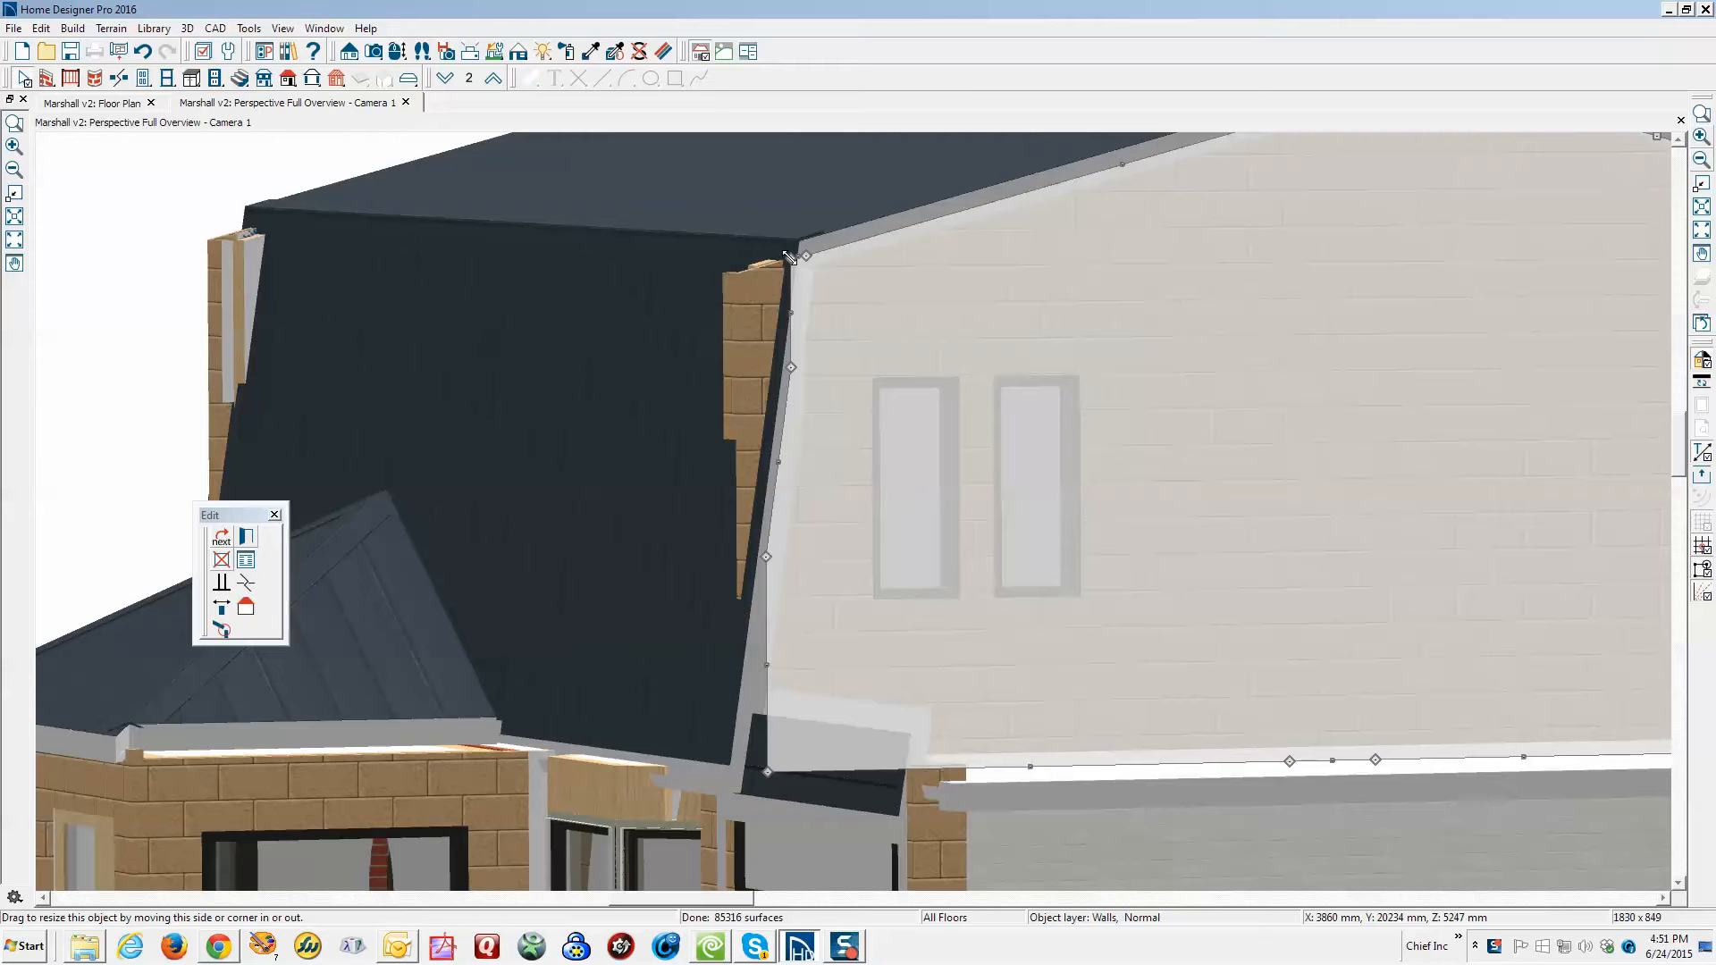
left_click_drag(790, 258, 810, 256)
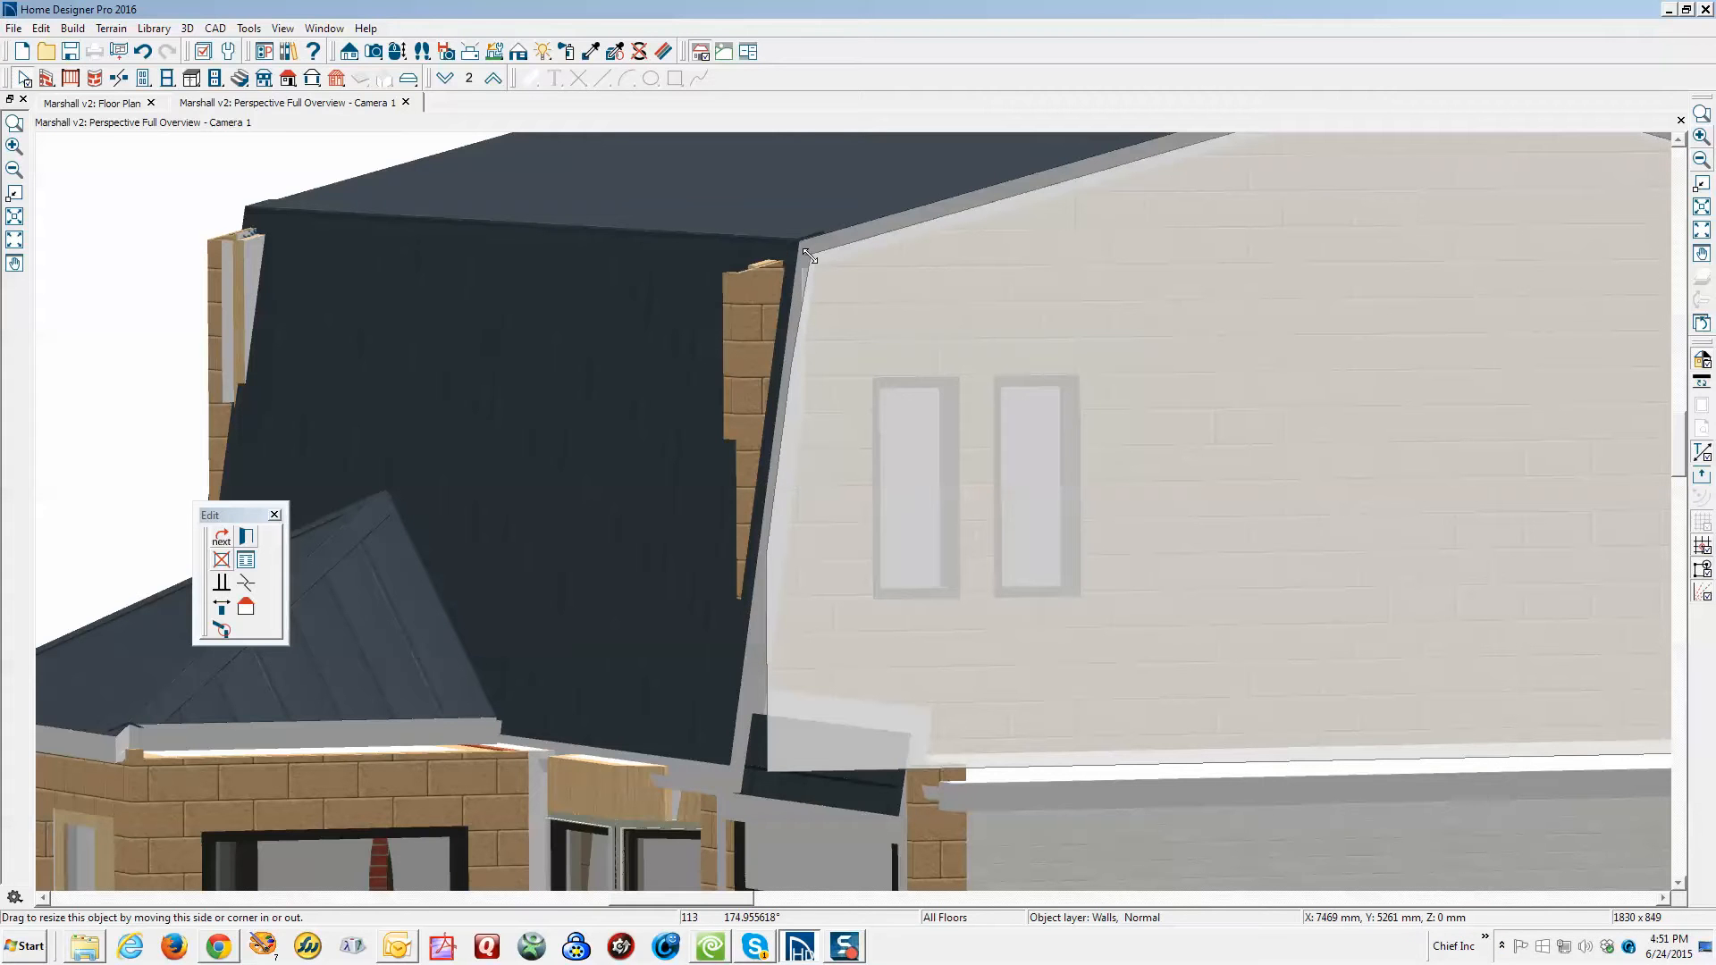
left_click_drag(810, 256, 769, 302)
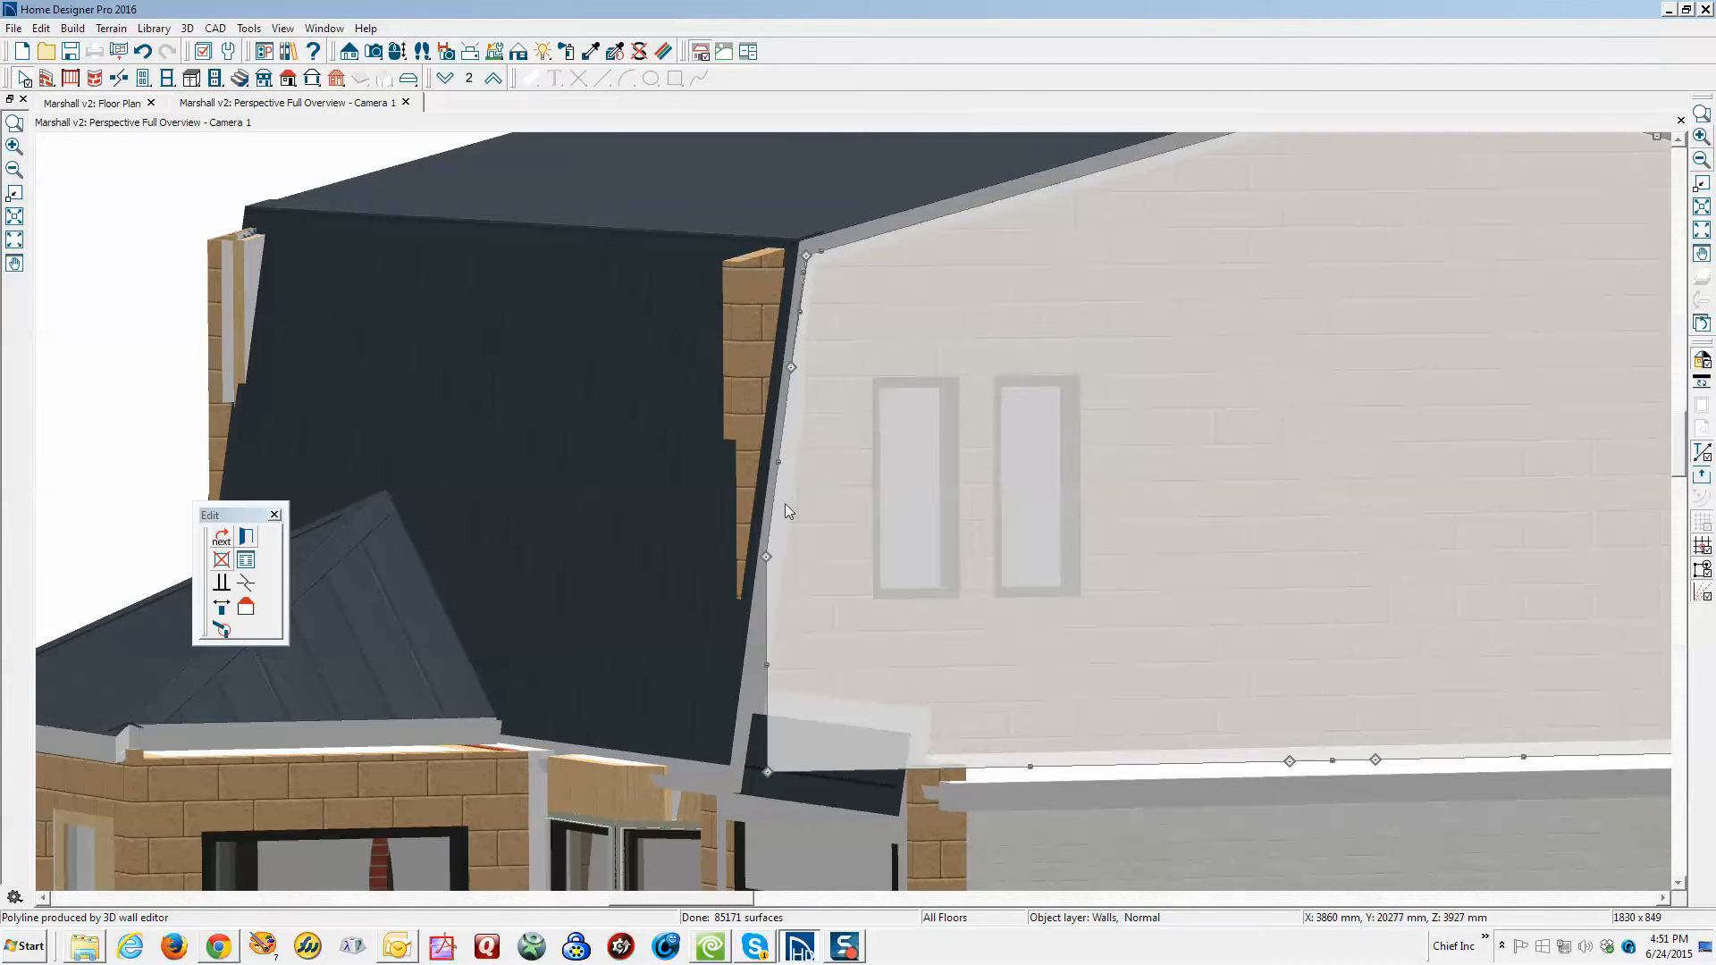
left_click_drag(806, 256, 852, 244)
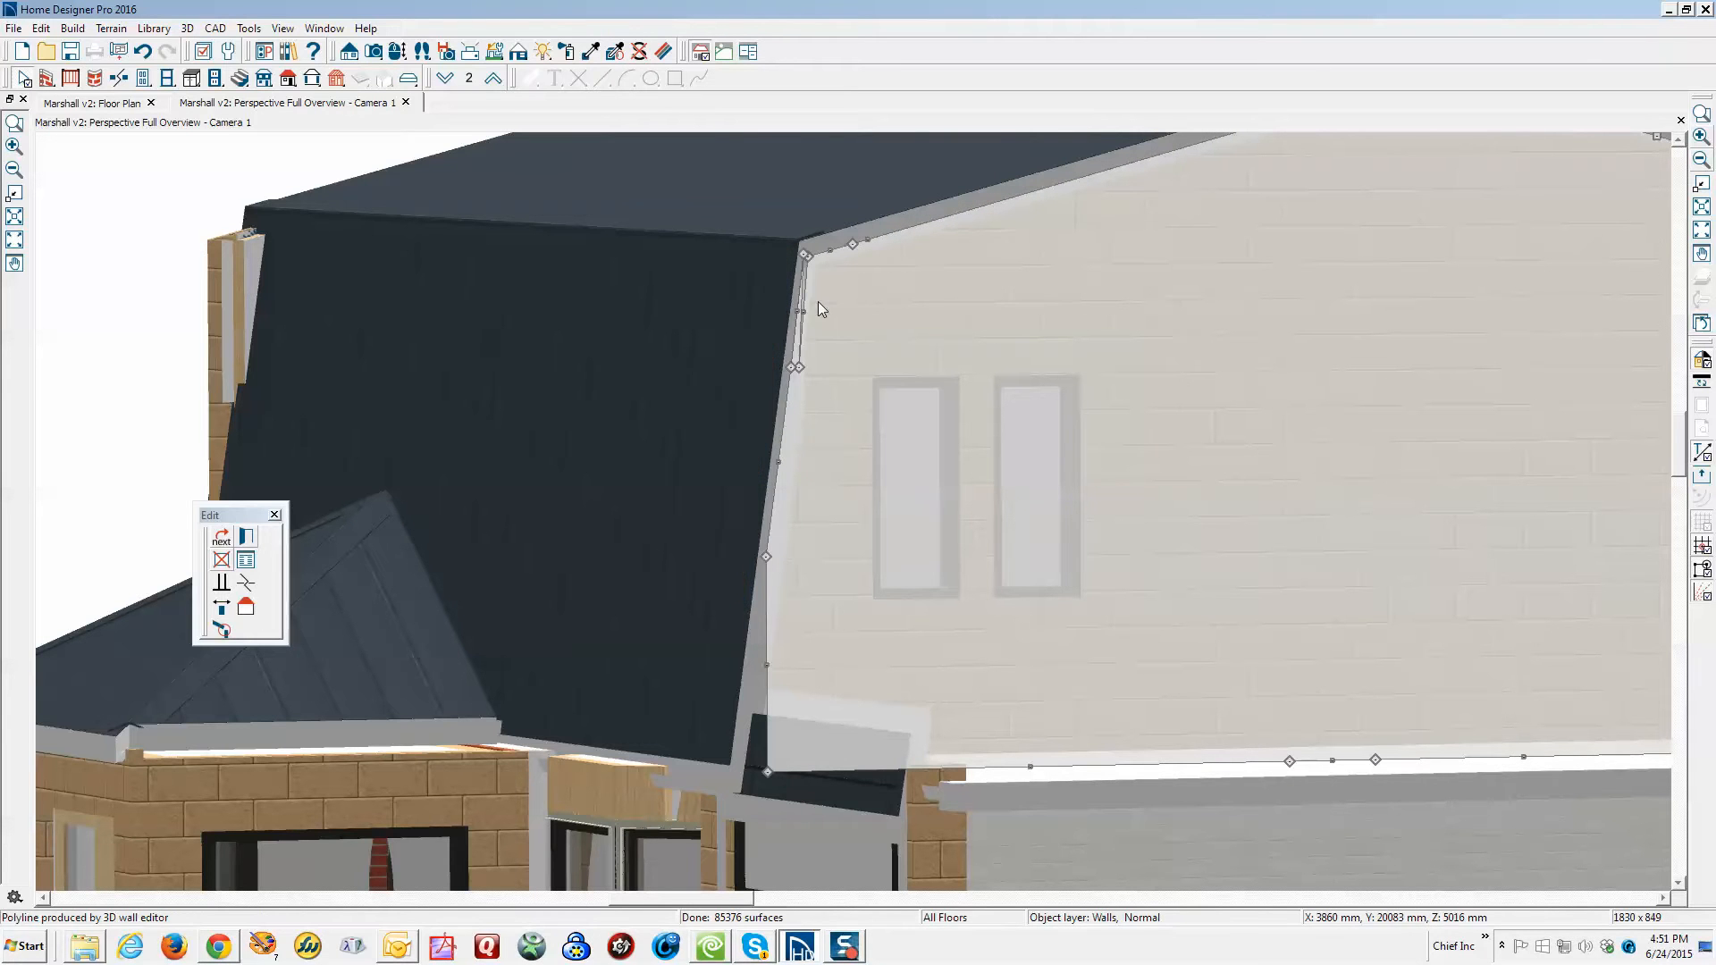
key("Escape")
scroll(778, 333, "down", 6)
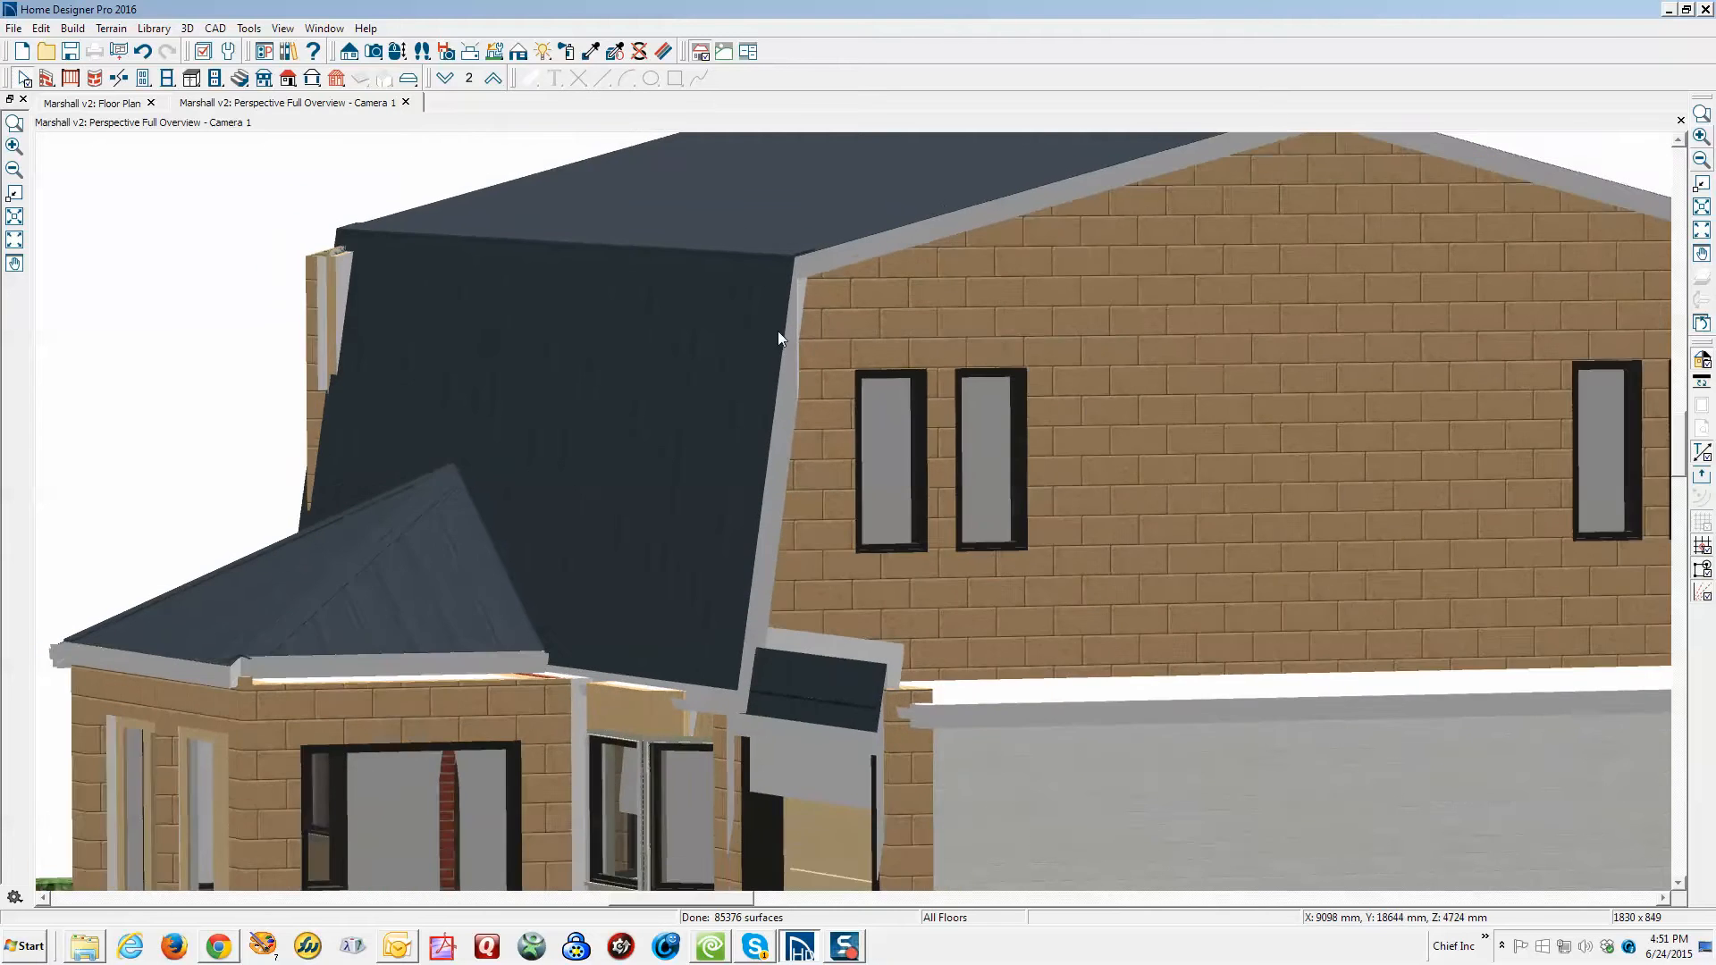
left_click(989, 293)
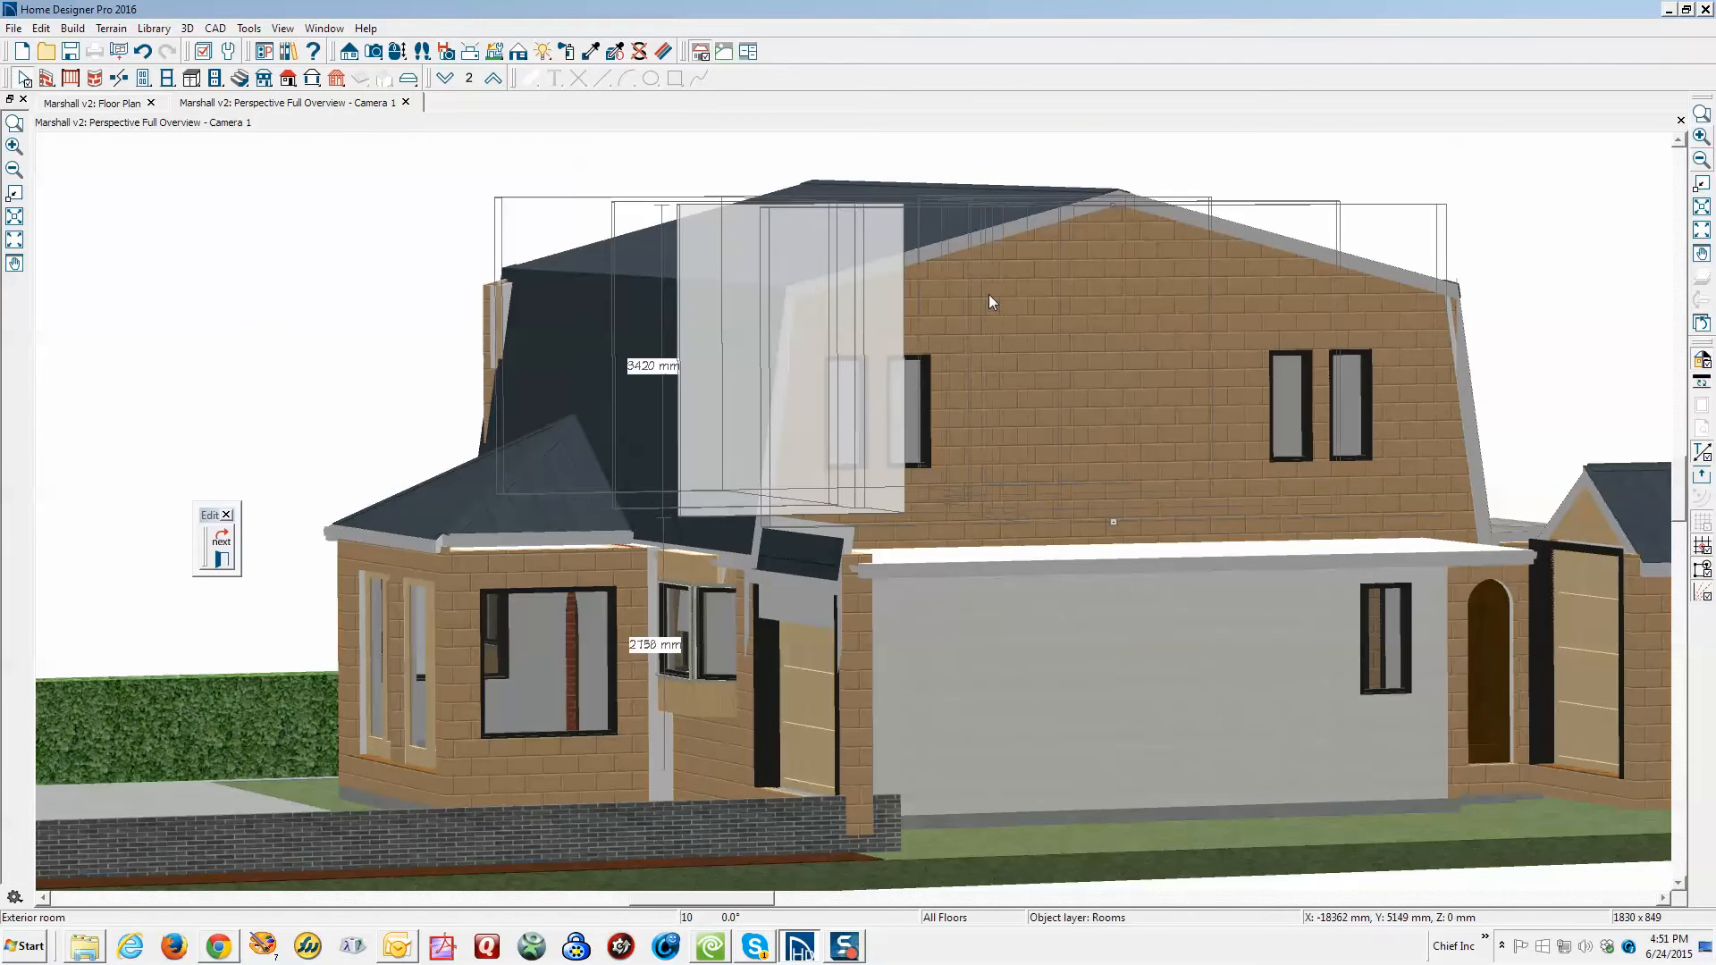
key("Tab")
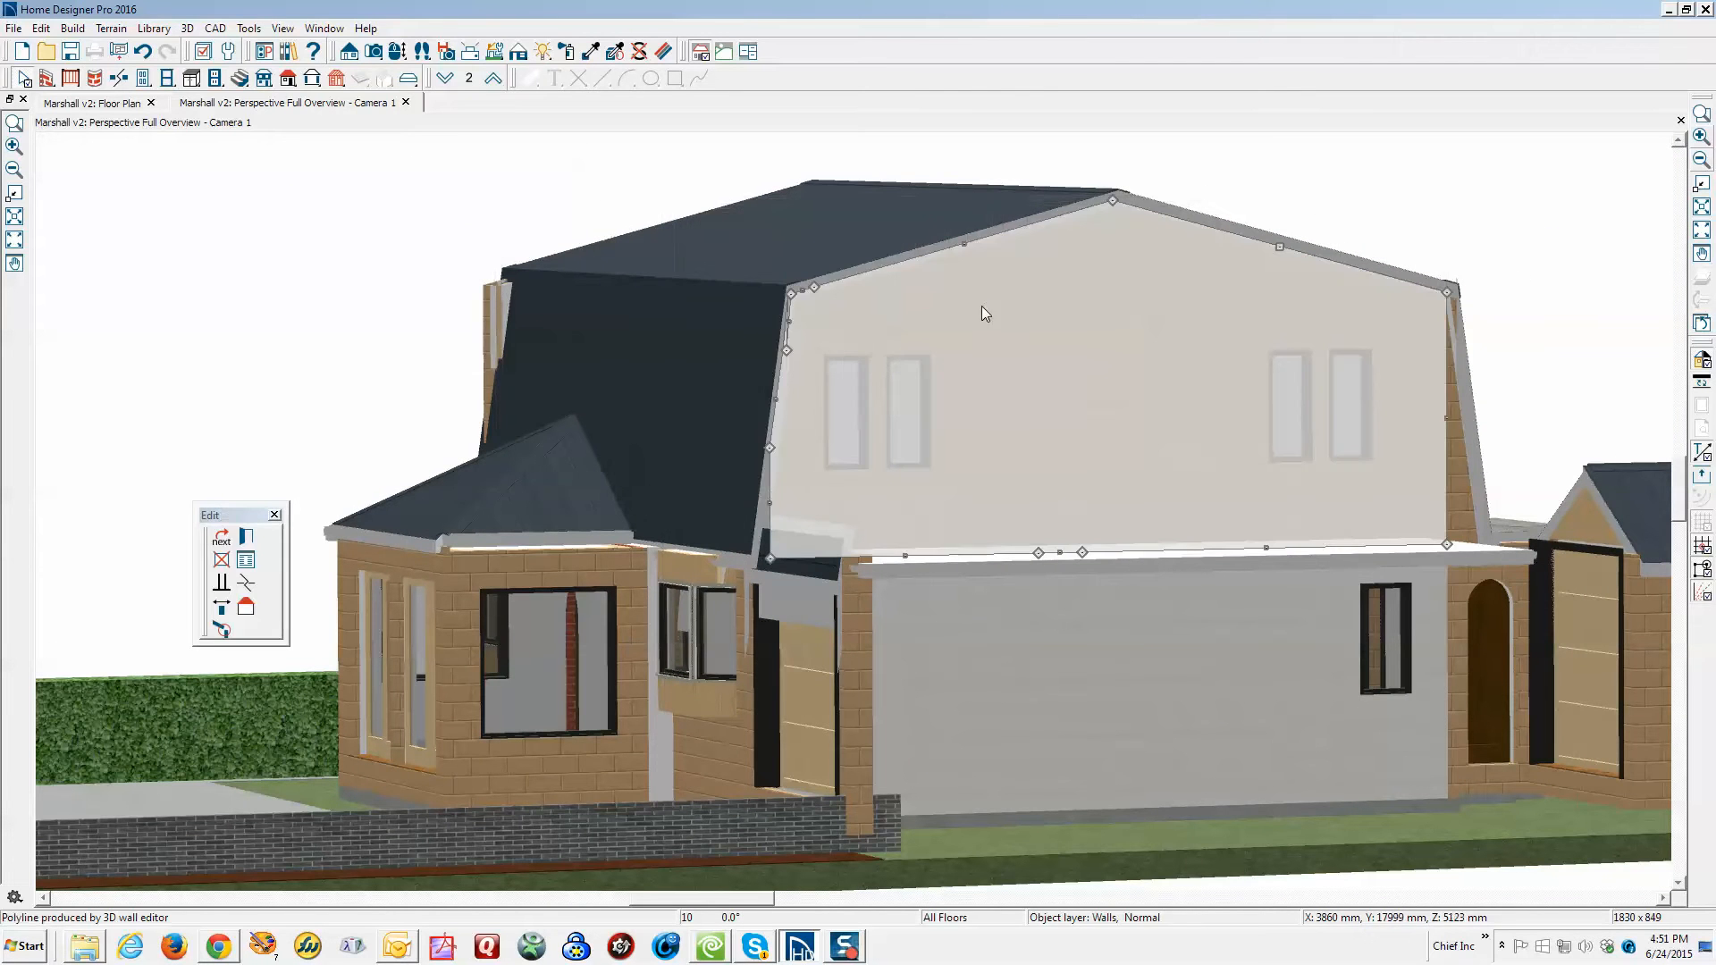
key("Escape")
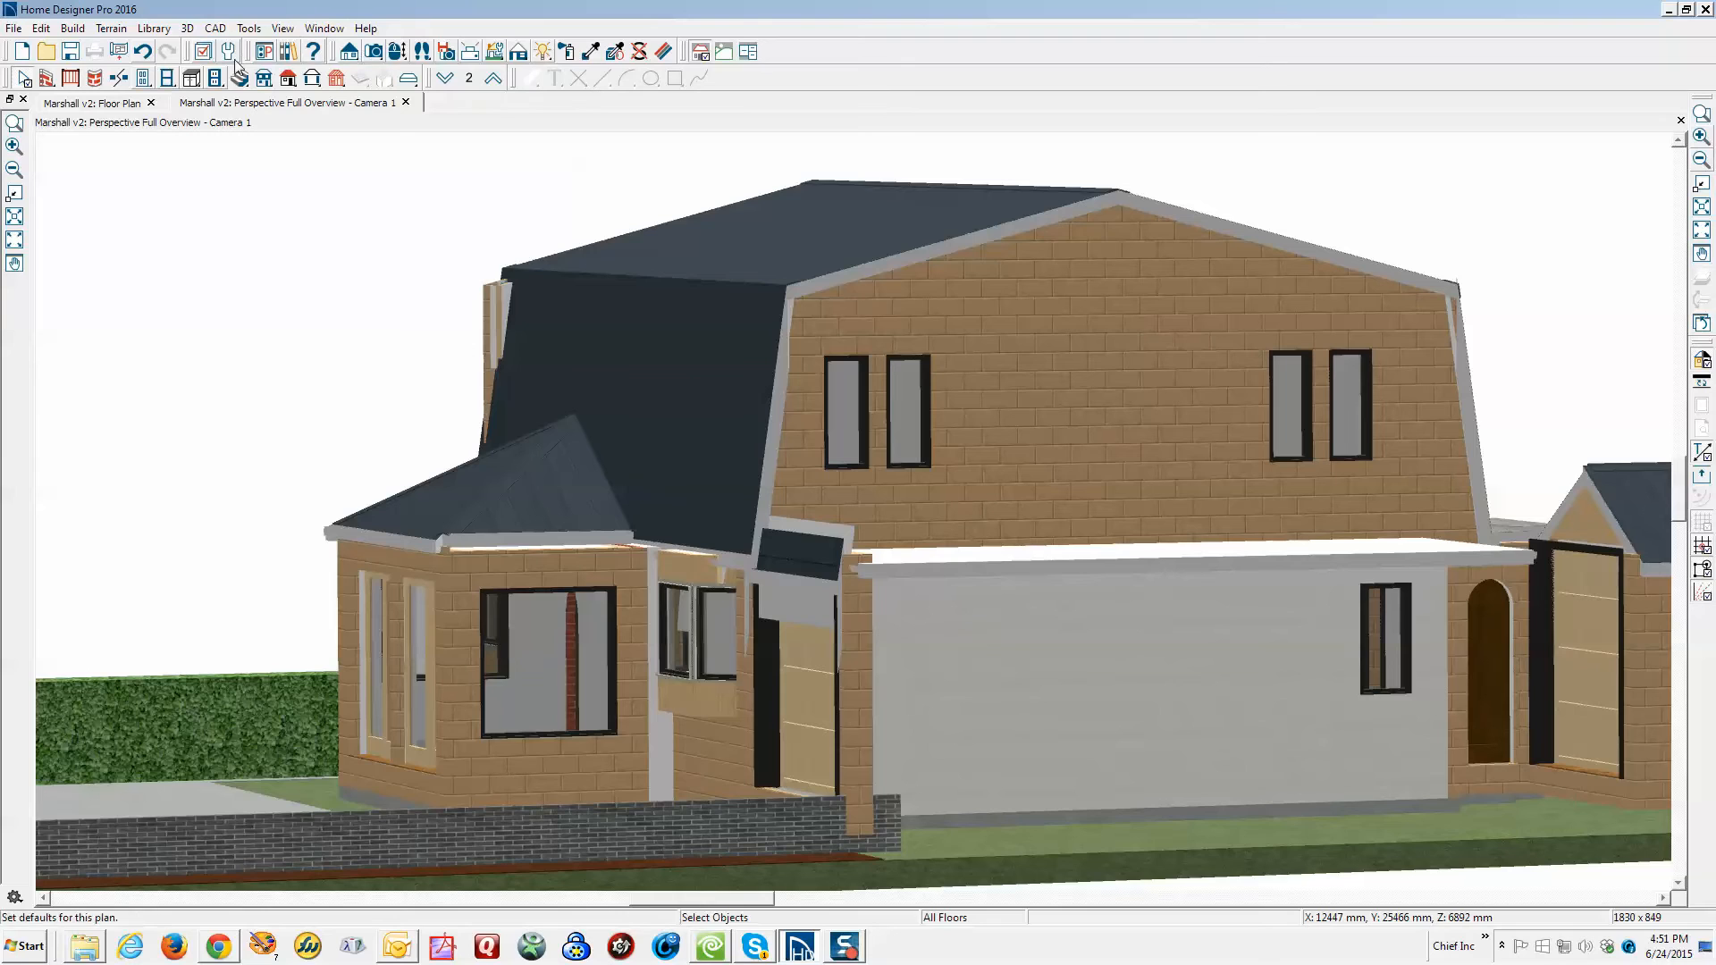
Reshape the opposite upper-floor gable wall's outline, moving its corner points beside the steep roof slope in line with the sloping trim
left_click(398, 51)
left_click_drag(496, 338, 820, 342)
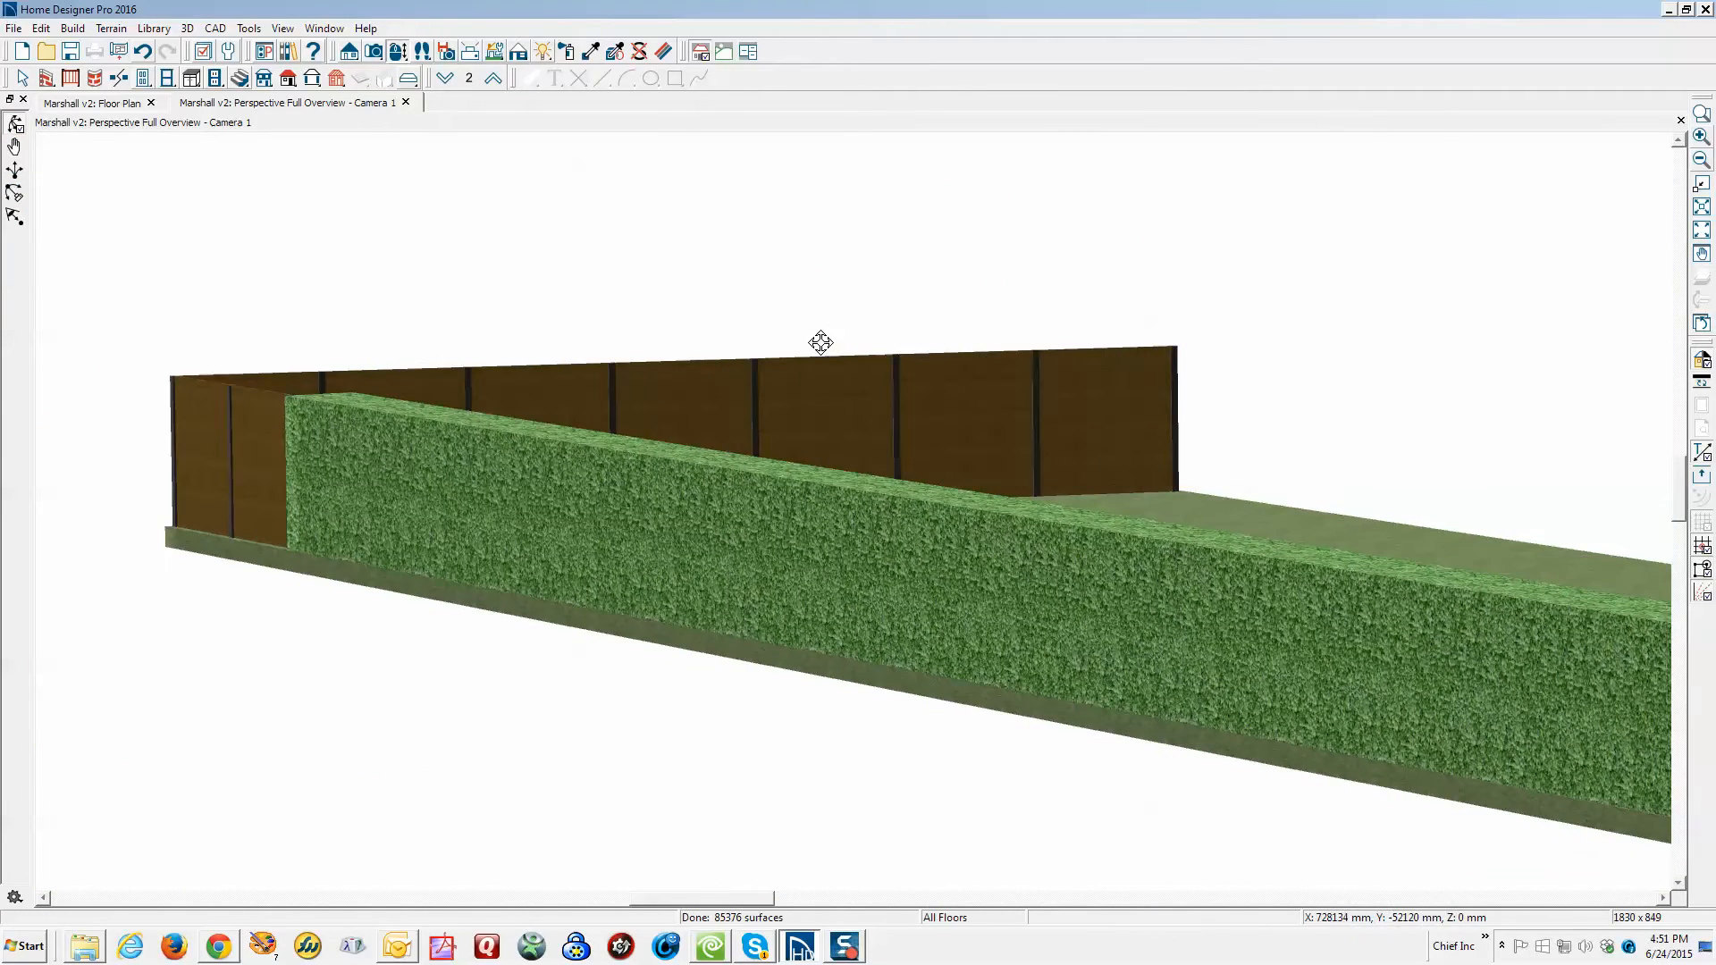
left_click(1702, 229)
scroll(1037, 574, "up", 5)
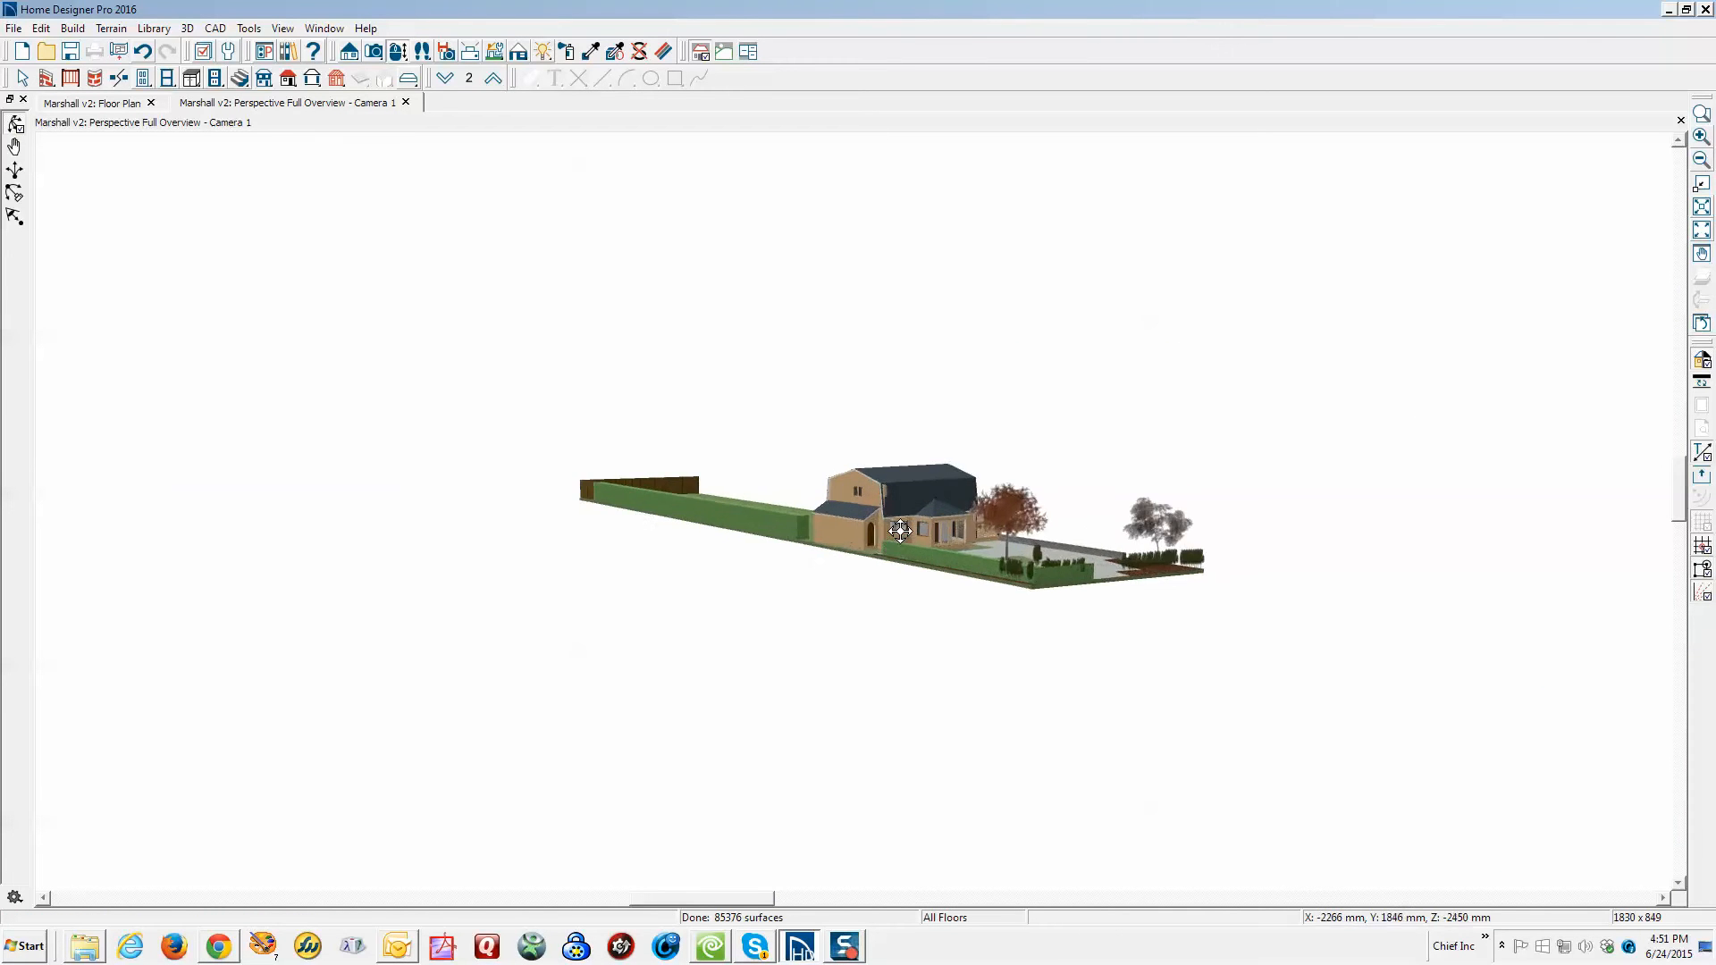
scroll(874, 499, "up", 3)
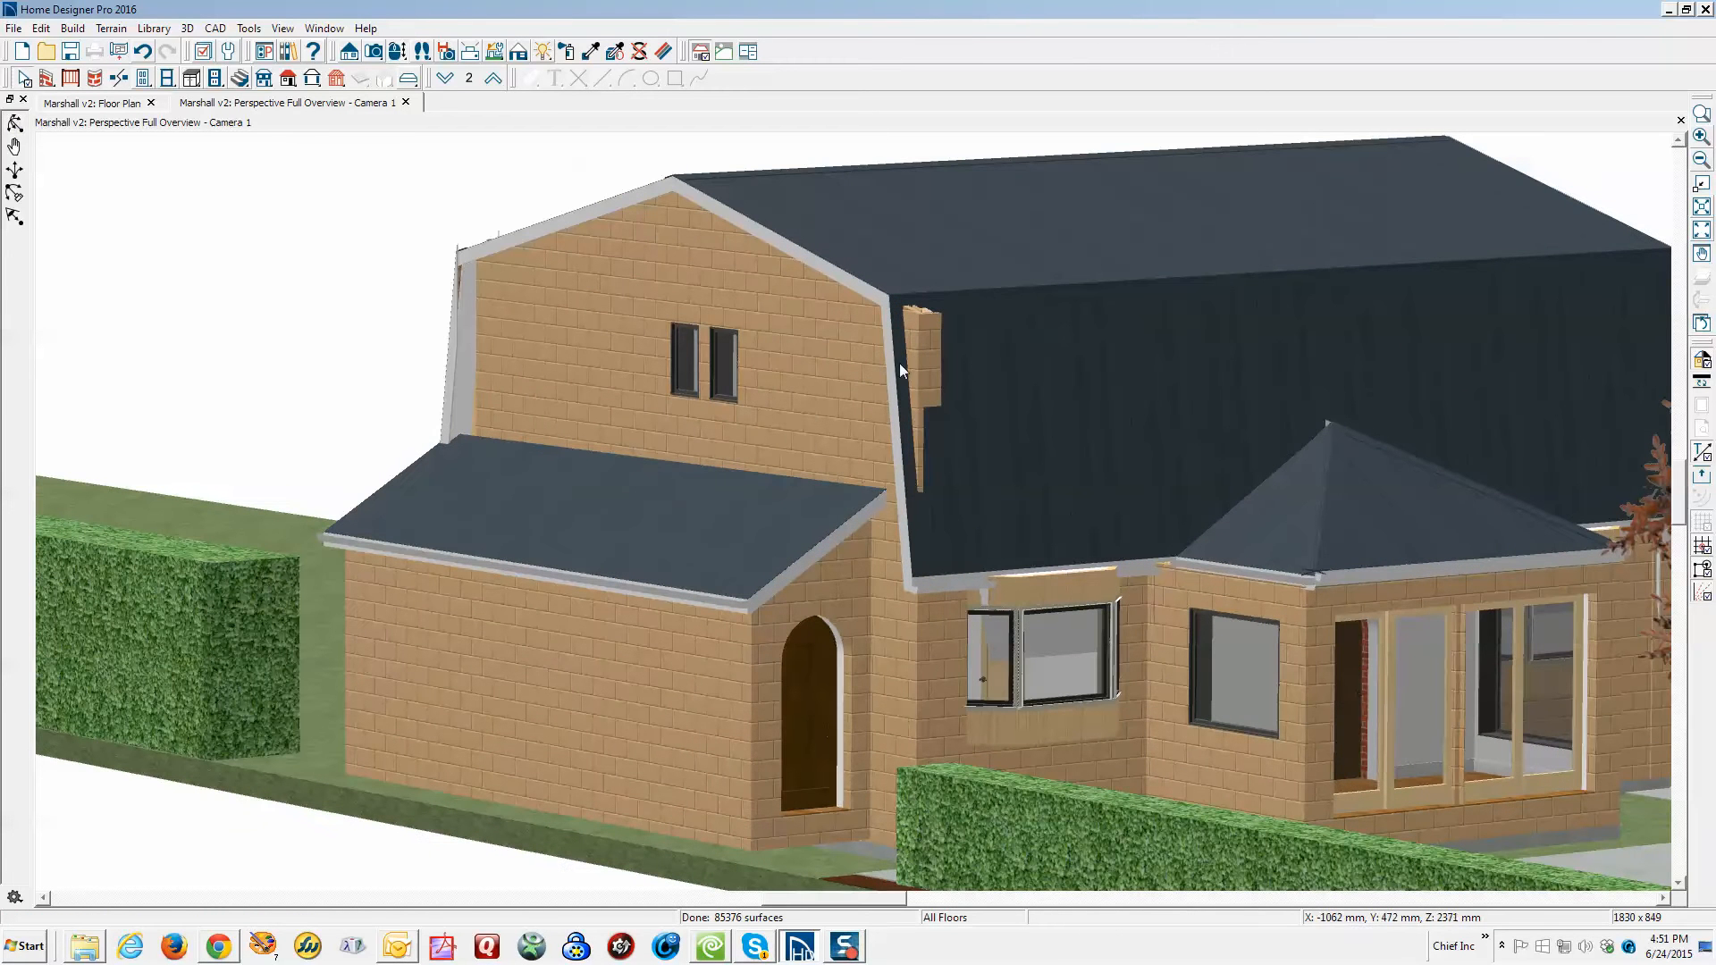
left_click(851, 345)
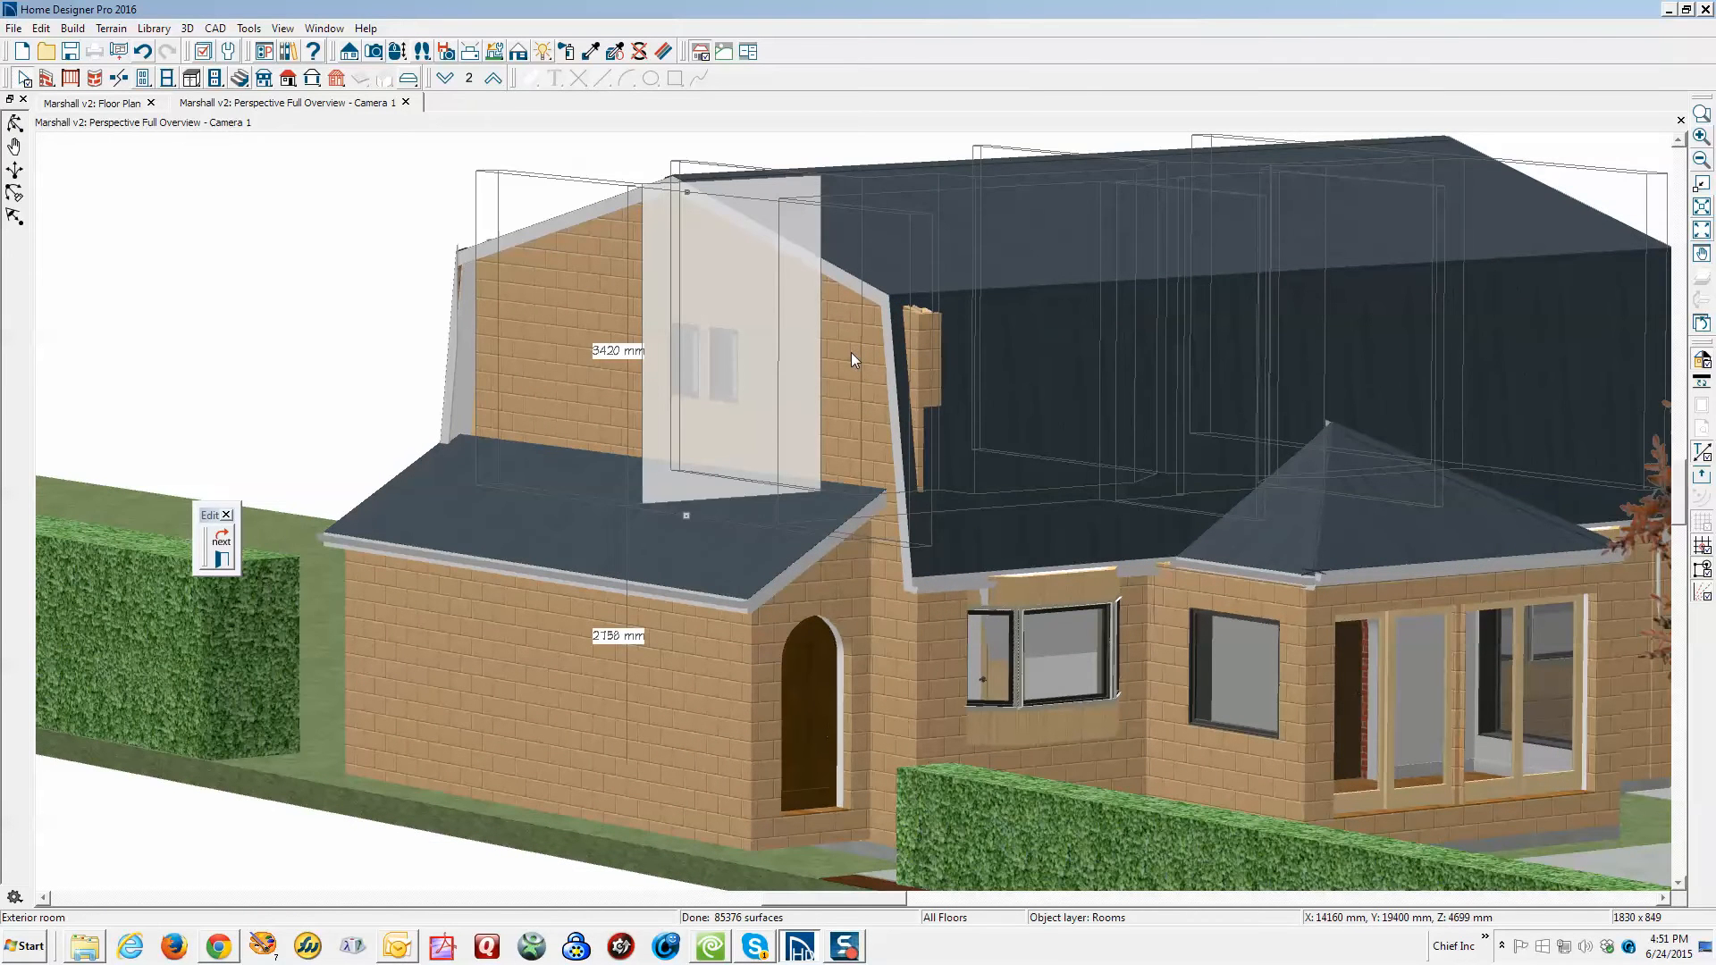
key("Tab")
scroll(858, 355, "up", 5)
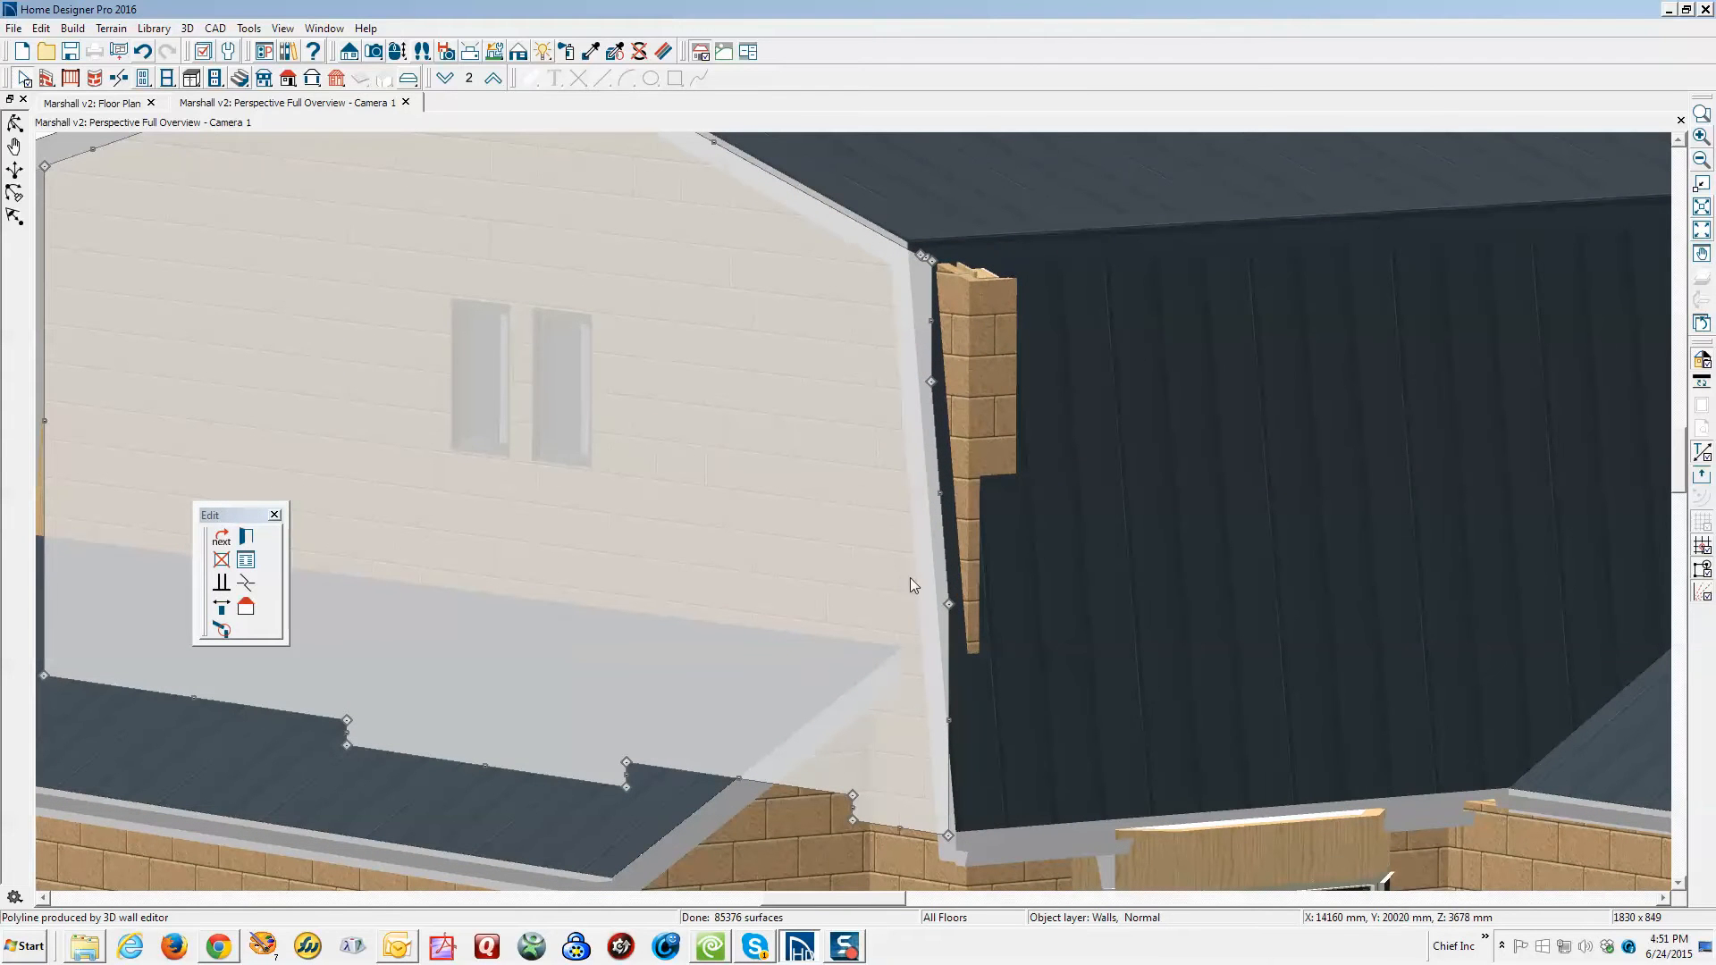
mouse_move(947, 599)
left_mouse_down()
mouse_move(922, 596)
mouse_move(971, 598)
mouse_move(938, 600)
mouse_move(936, 561)
mouse_move(953, 590)
left_mouse_up()
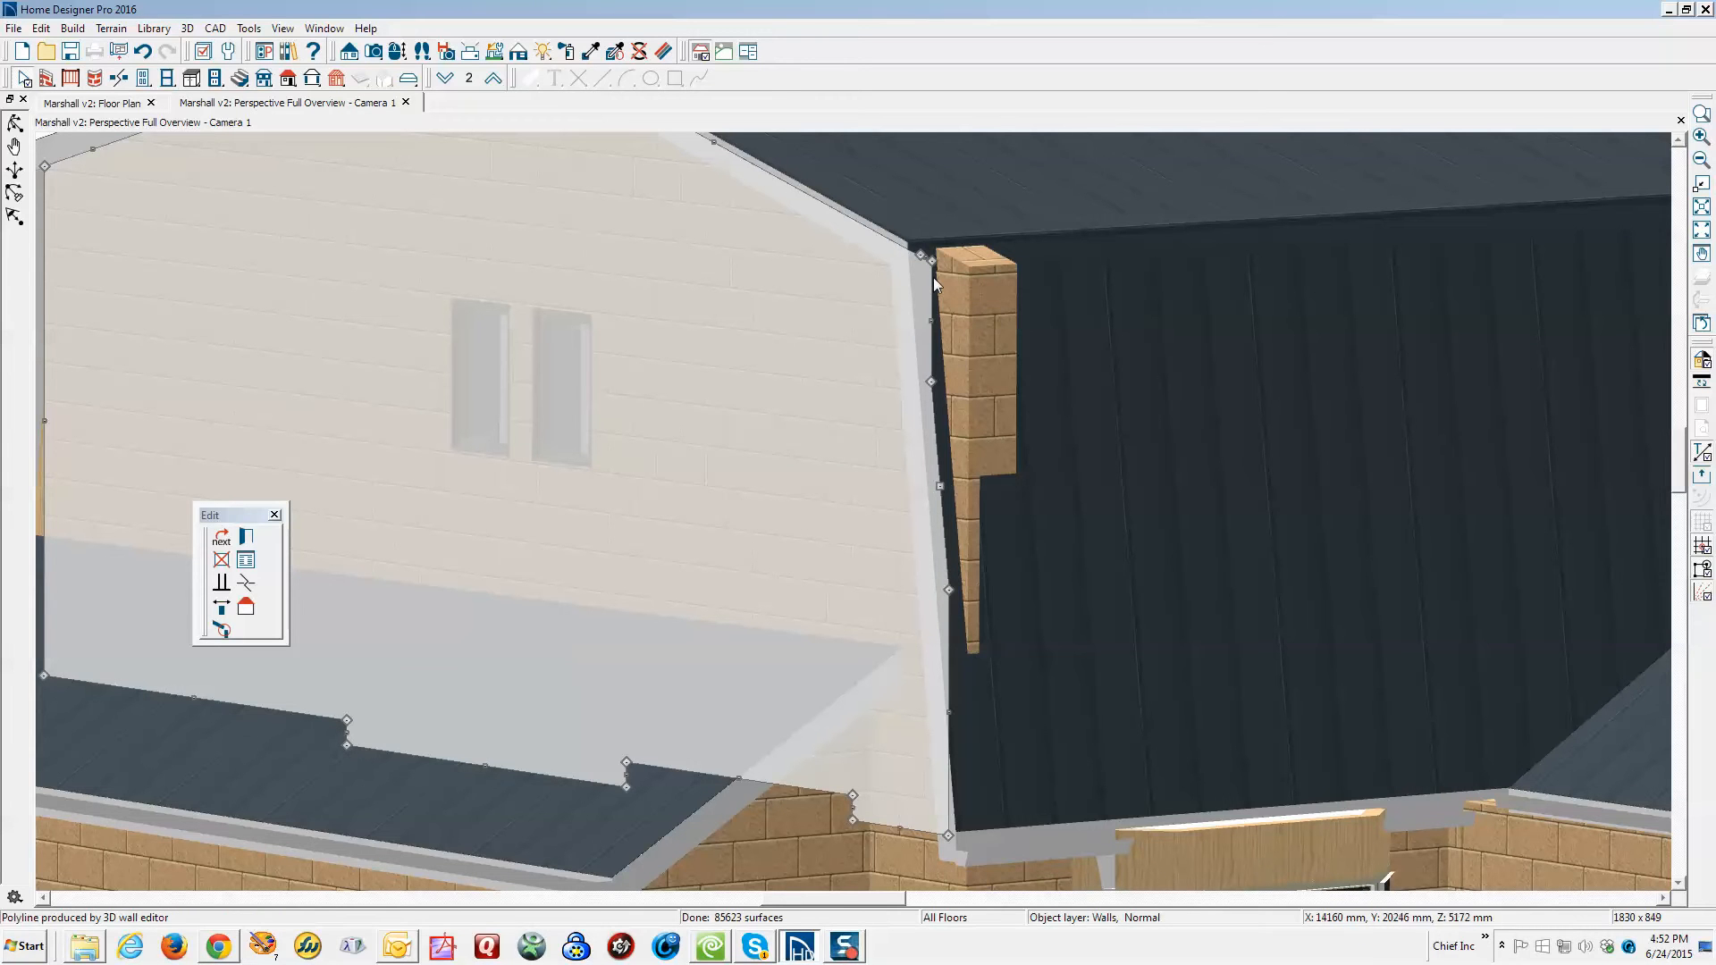
left_click_drag(919, 255, 911, 385)
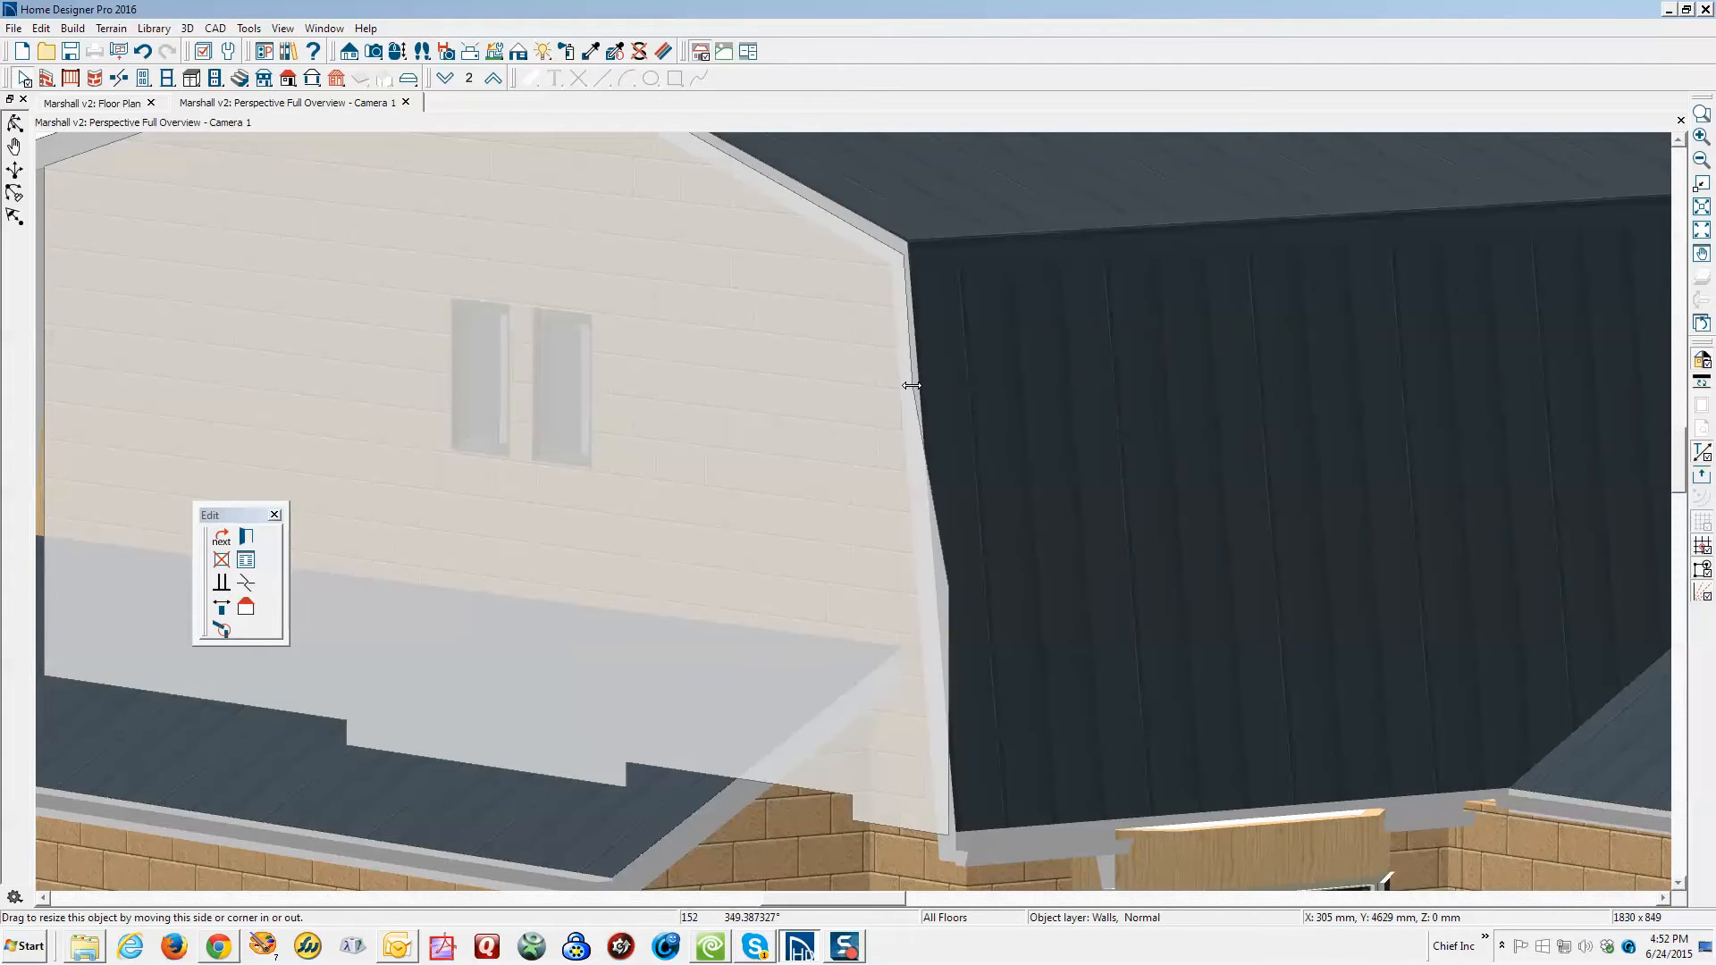
left_click_drag(957, 586, 858, 773)
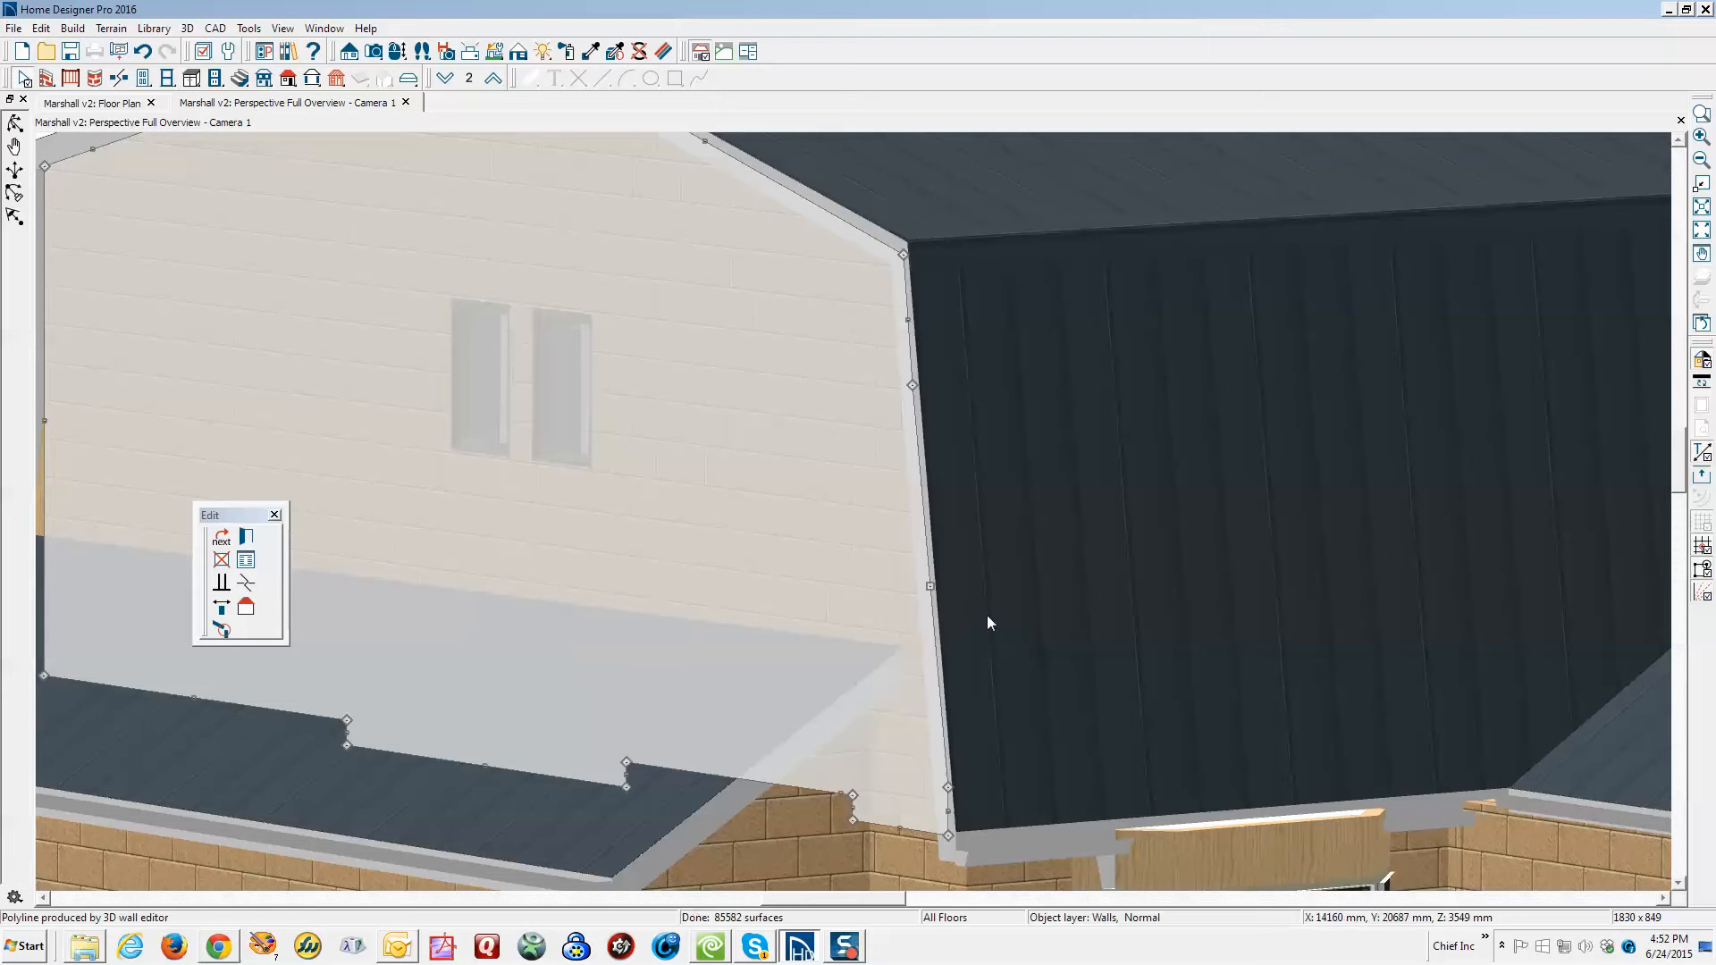
key("Escape")
Examine the edited gable edge and the timber section where the bay window meets the eave
scroll(987, 614, "down", 5)
scroll(988, 620, "down", 2)
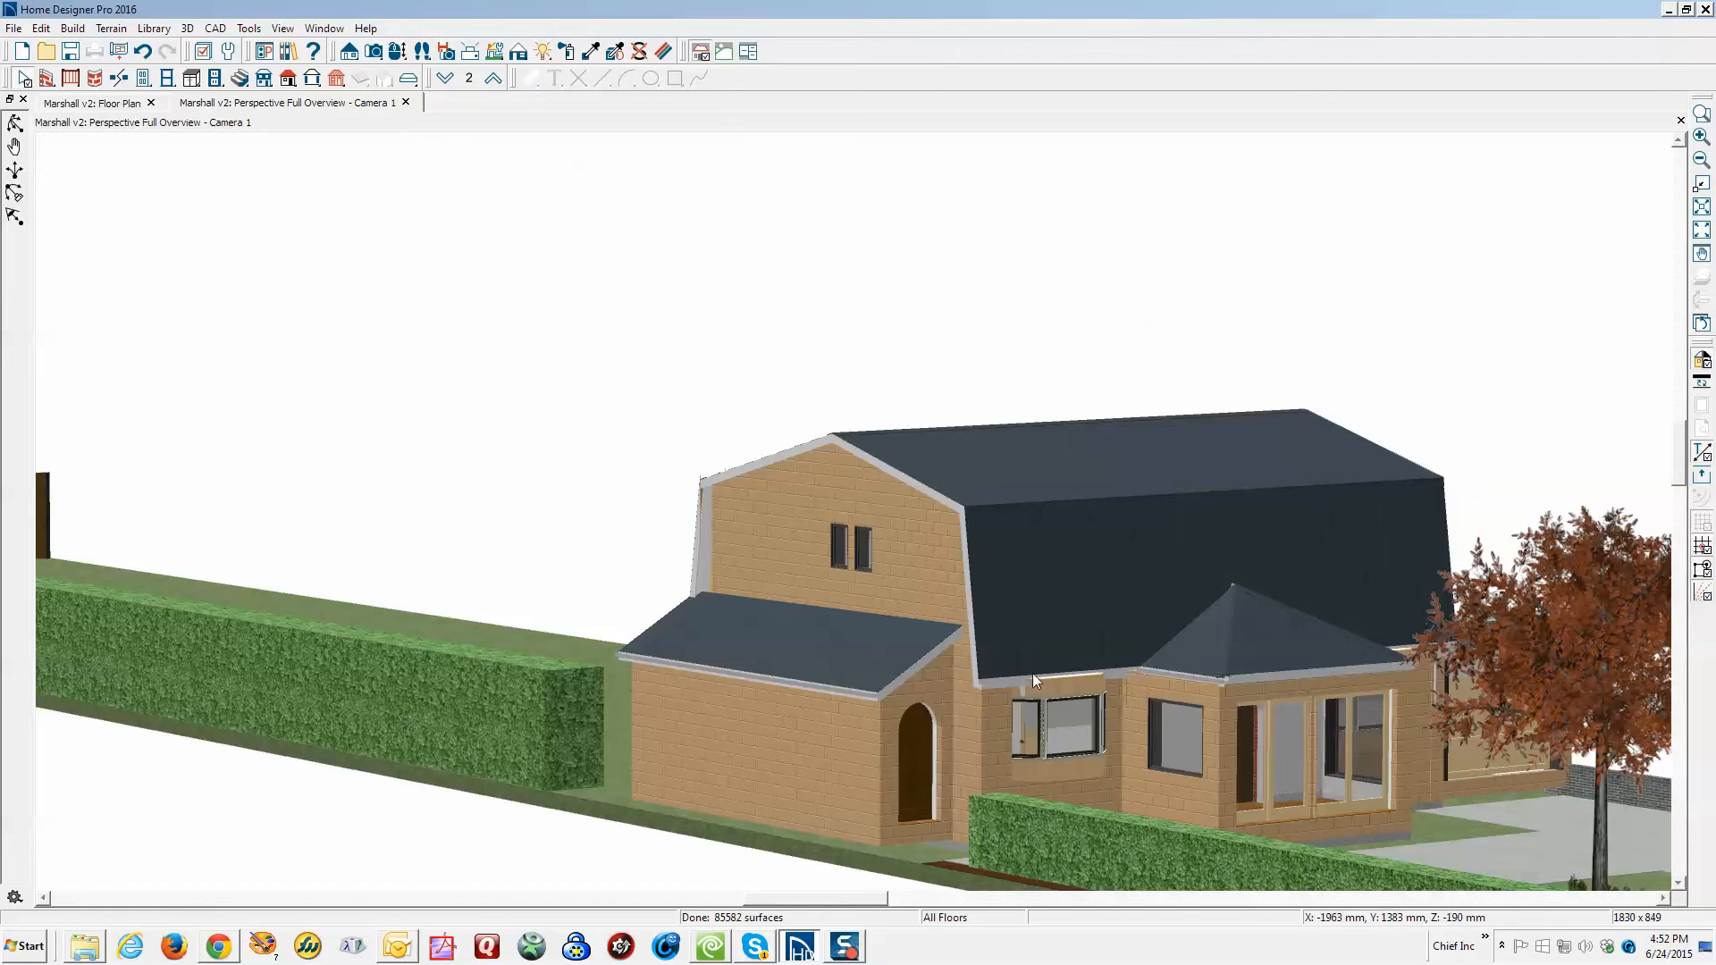
scroll(1032, 673, "up", 4)
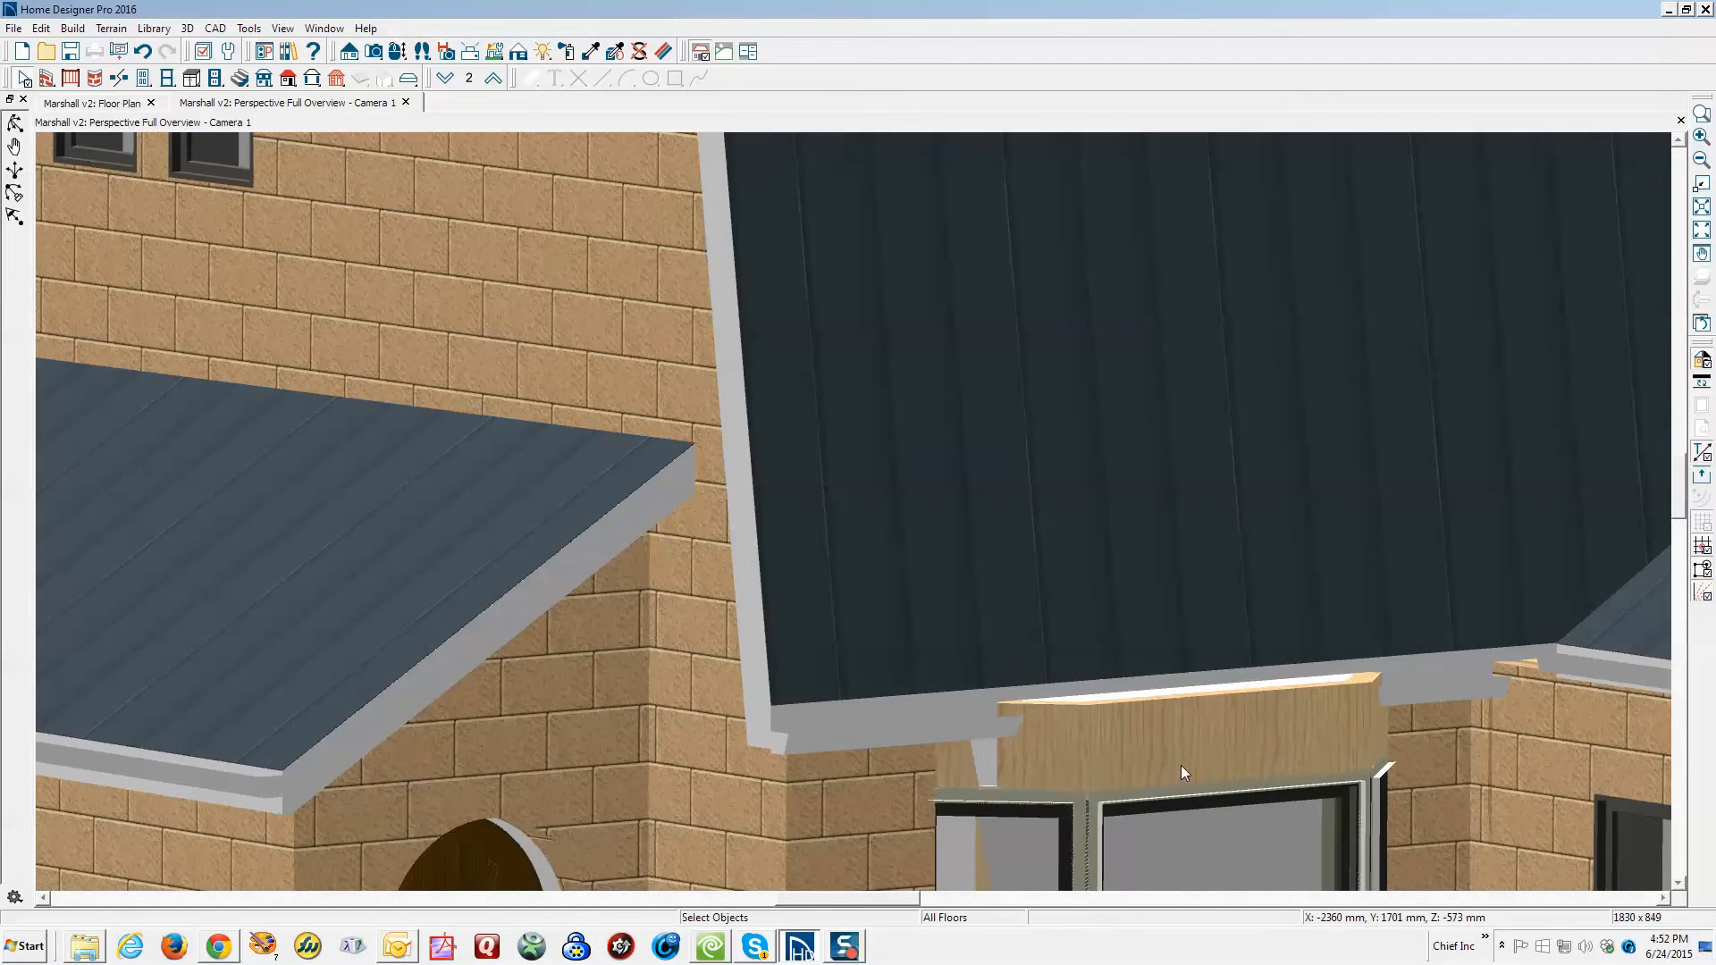
scroll(985, 666, "down", 3)
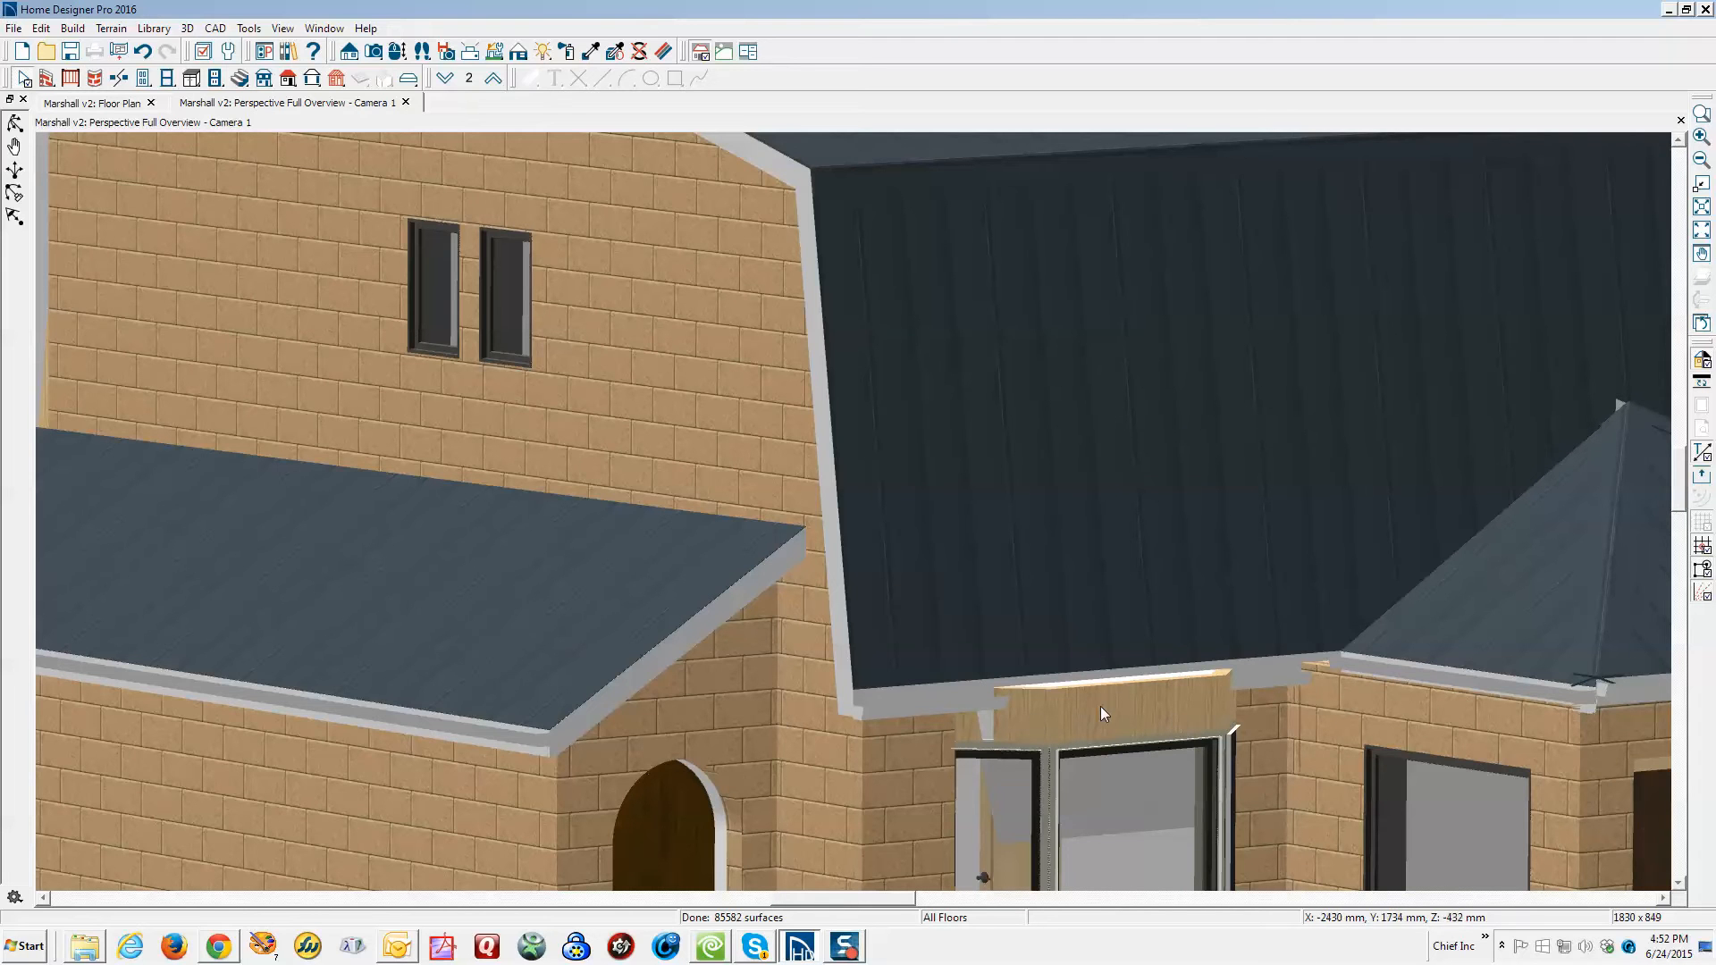
scroll(1102, 658, "down", 3)
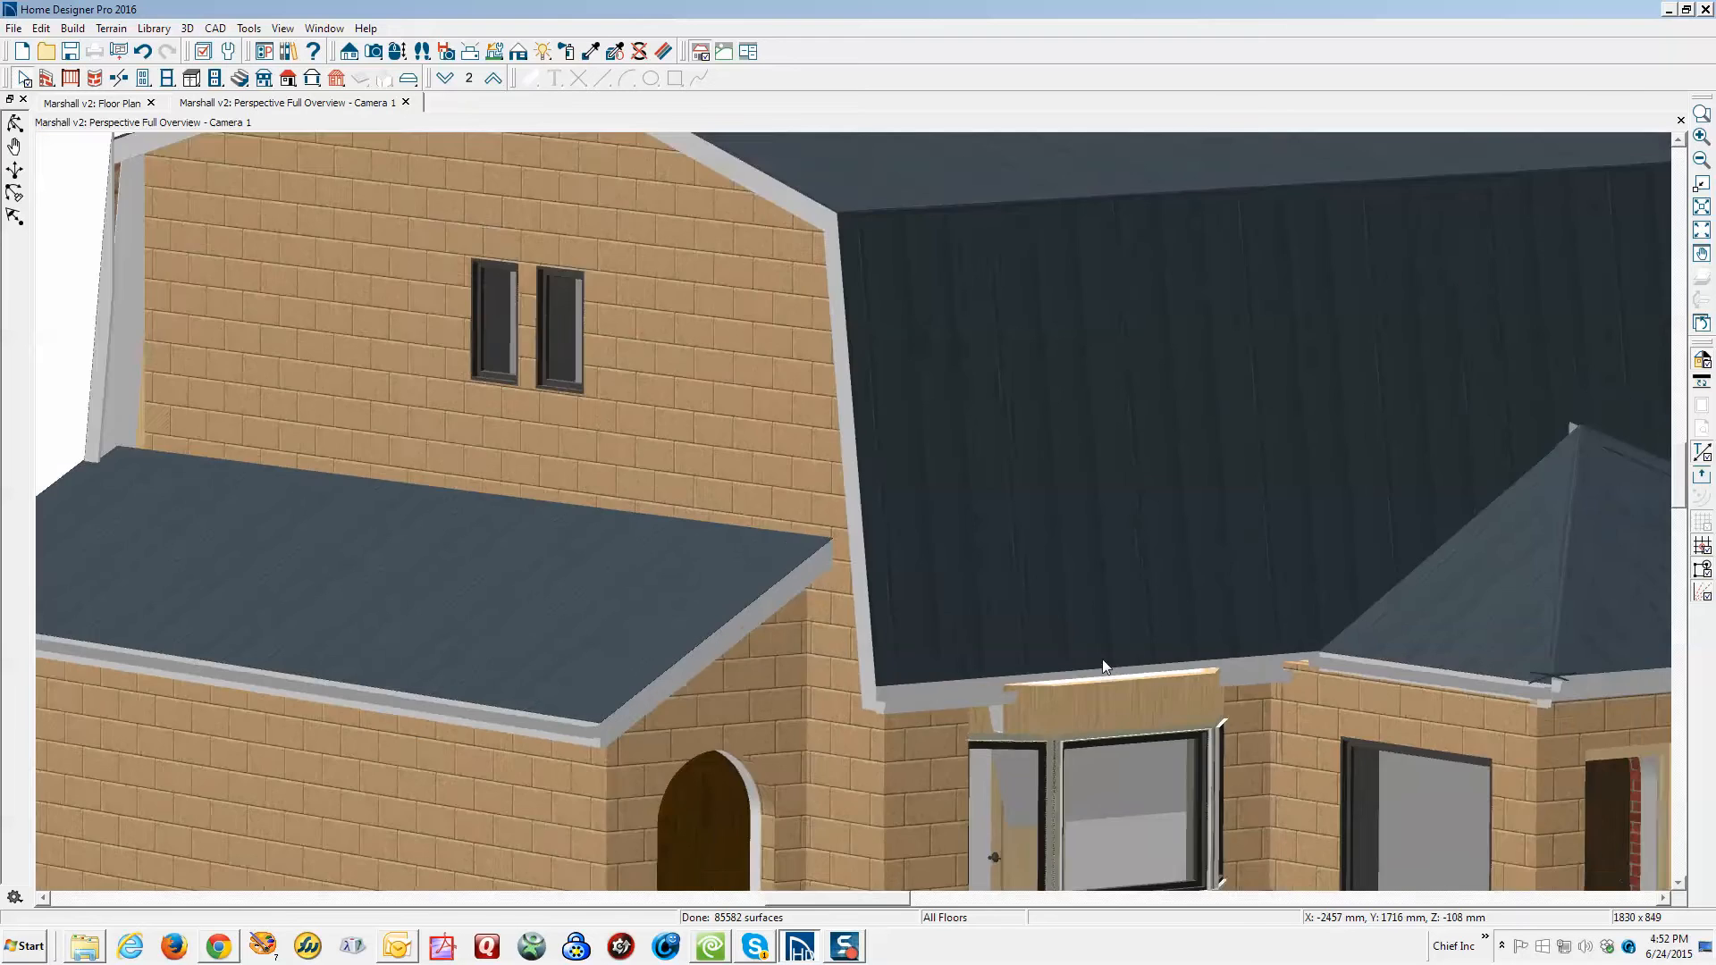
scroll(1102, 657, "down", 1)
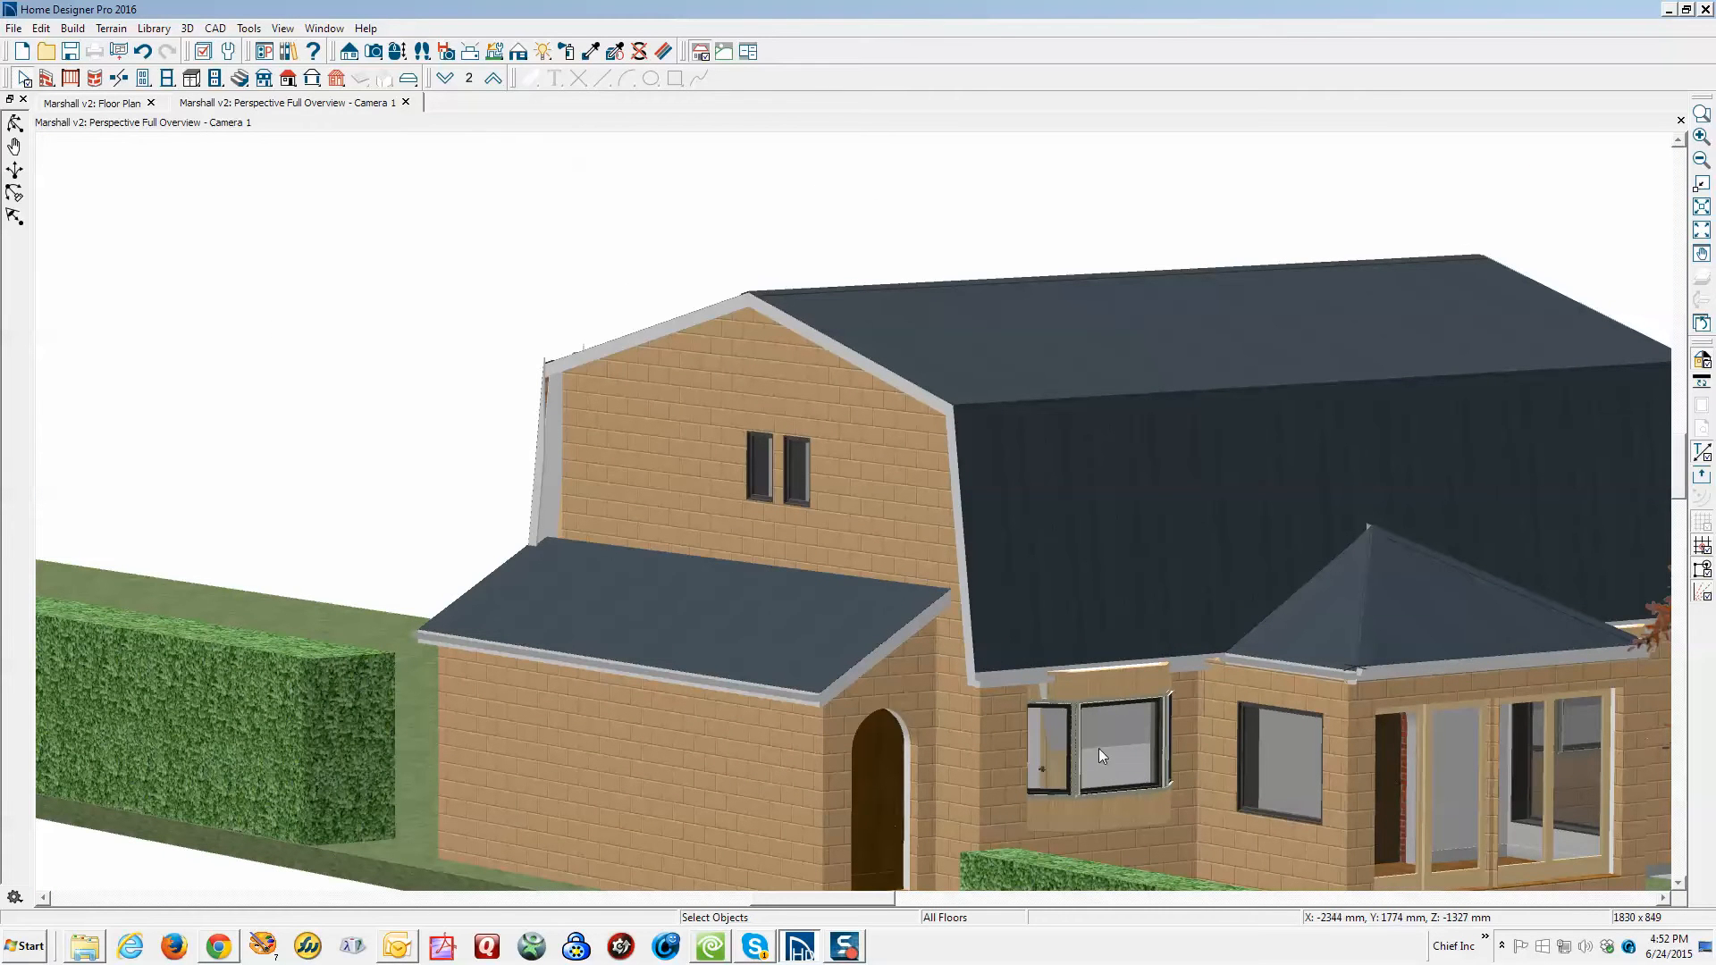
scroll(1092, 745, "up", 3)
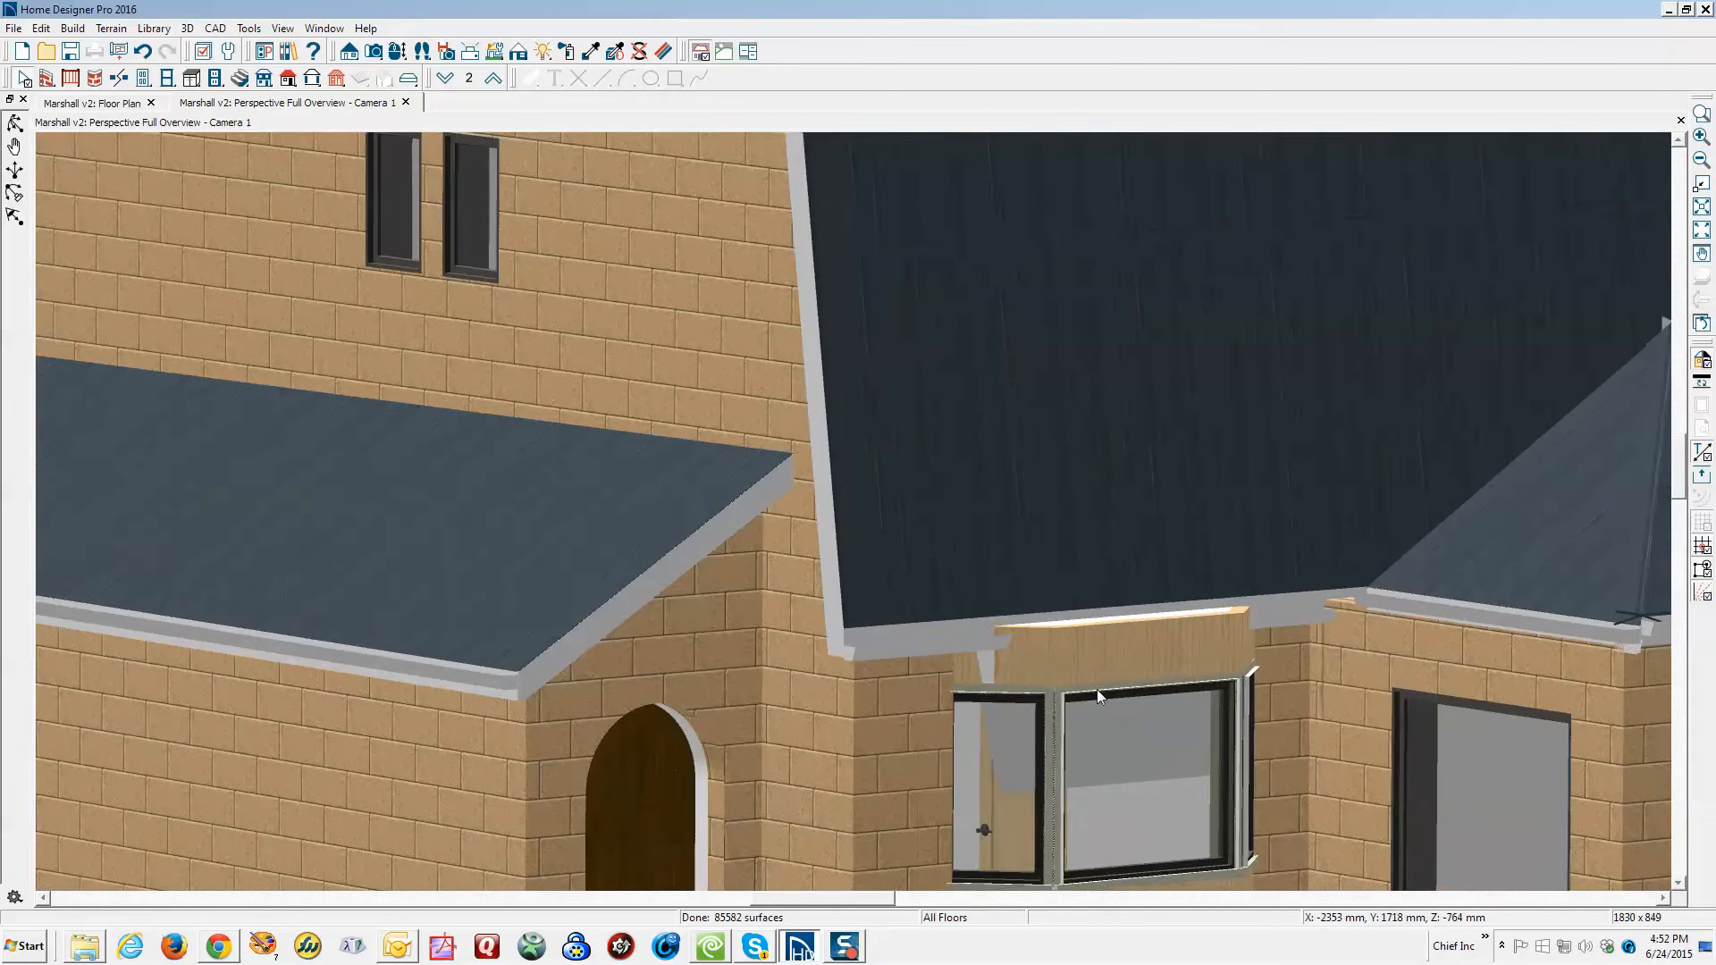
Review the bay window's general, roof option, material and label settings, leaving them as they are
left_click(1089, 658)
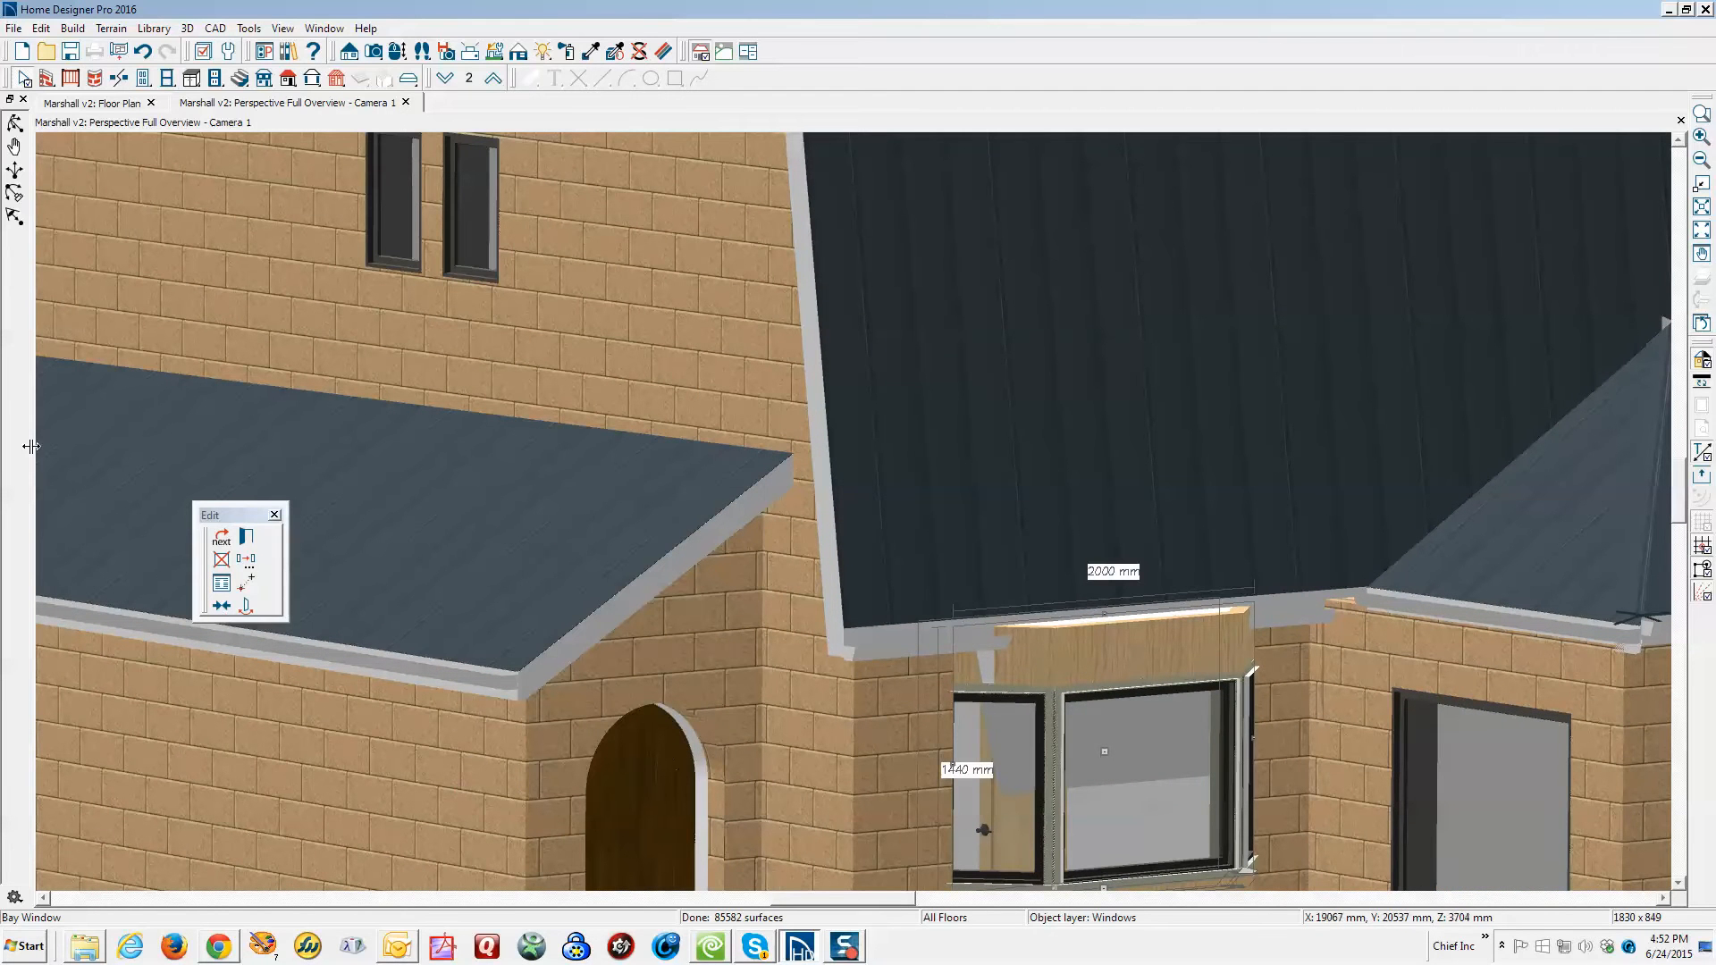
left_click(247, 536)
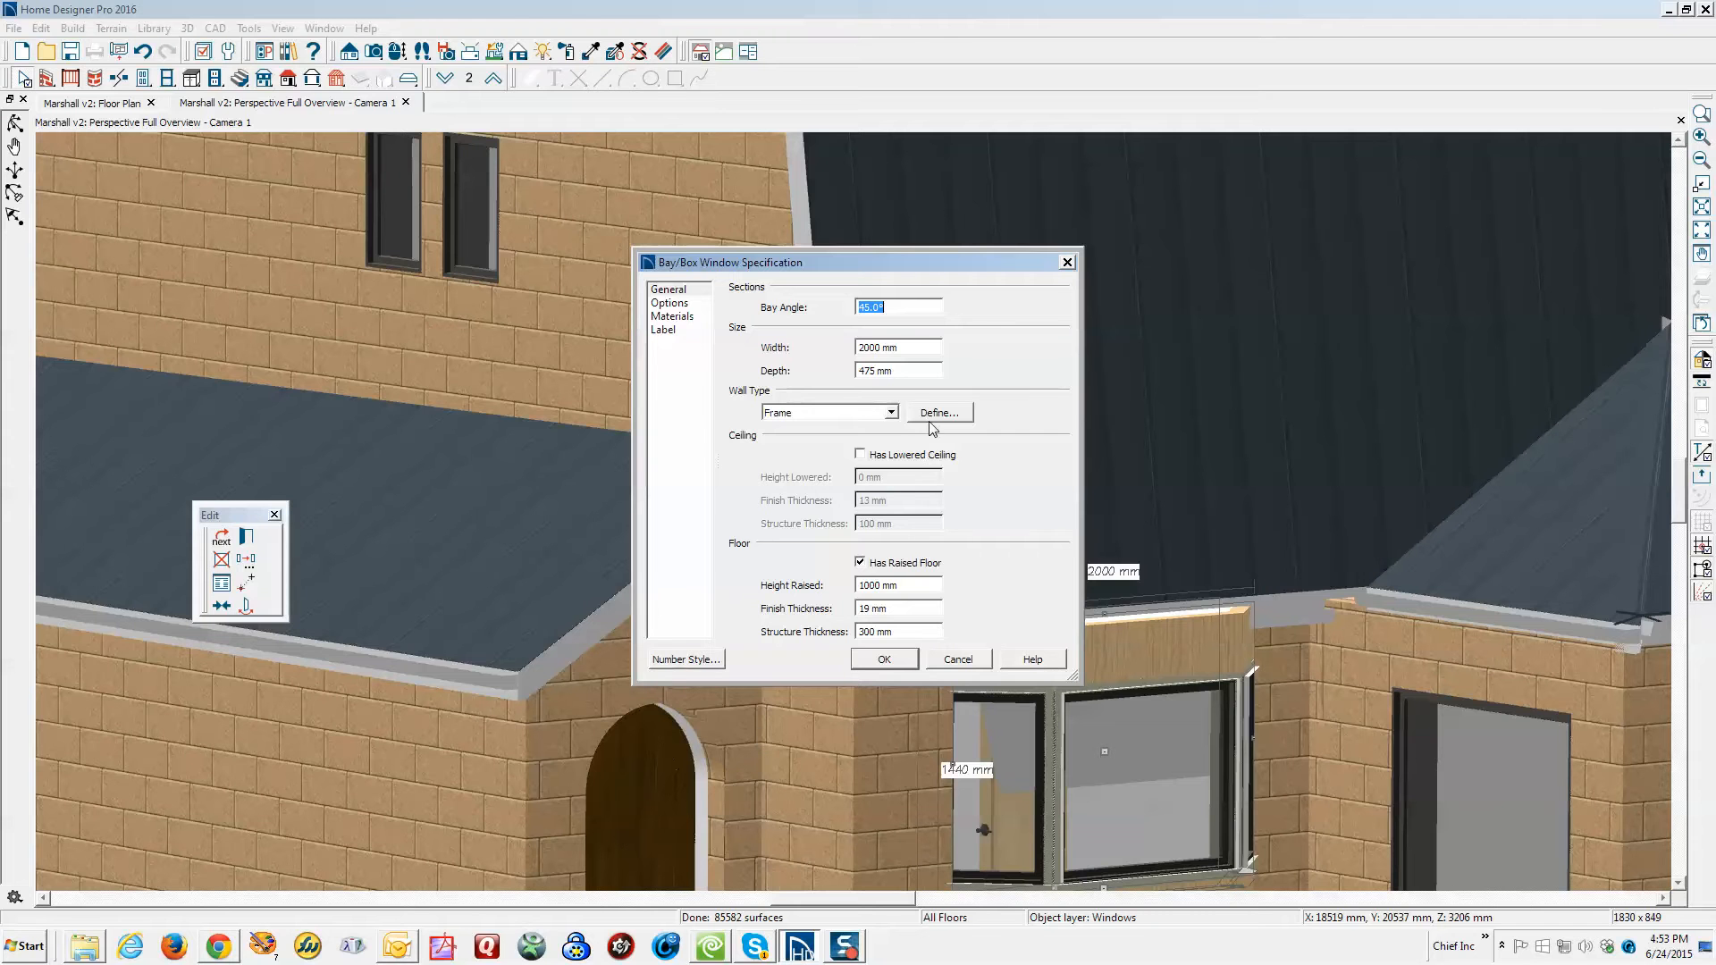
left_click(679, 303)
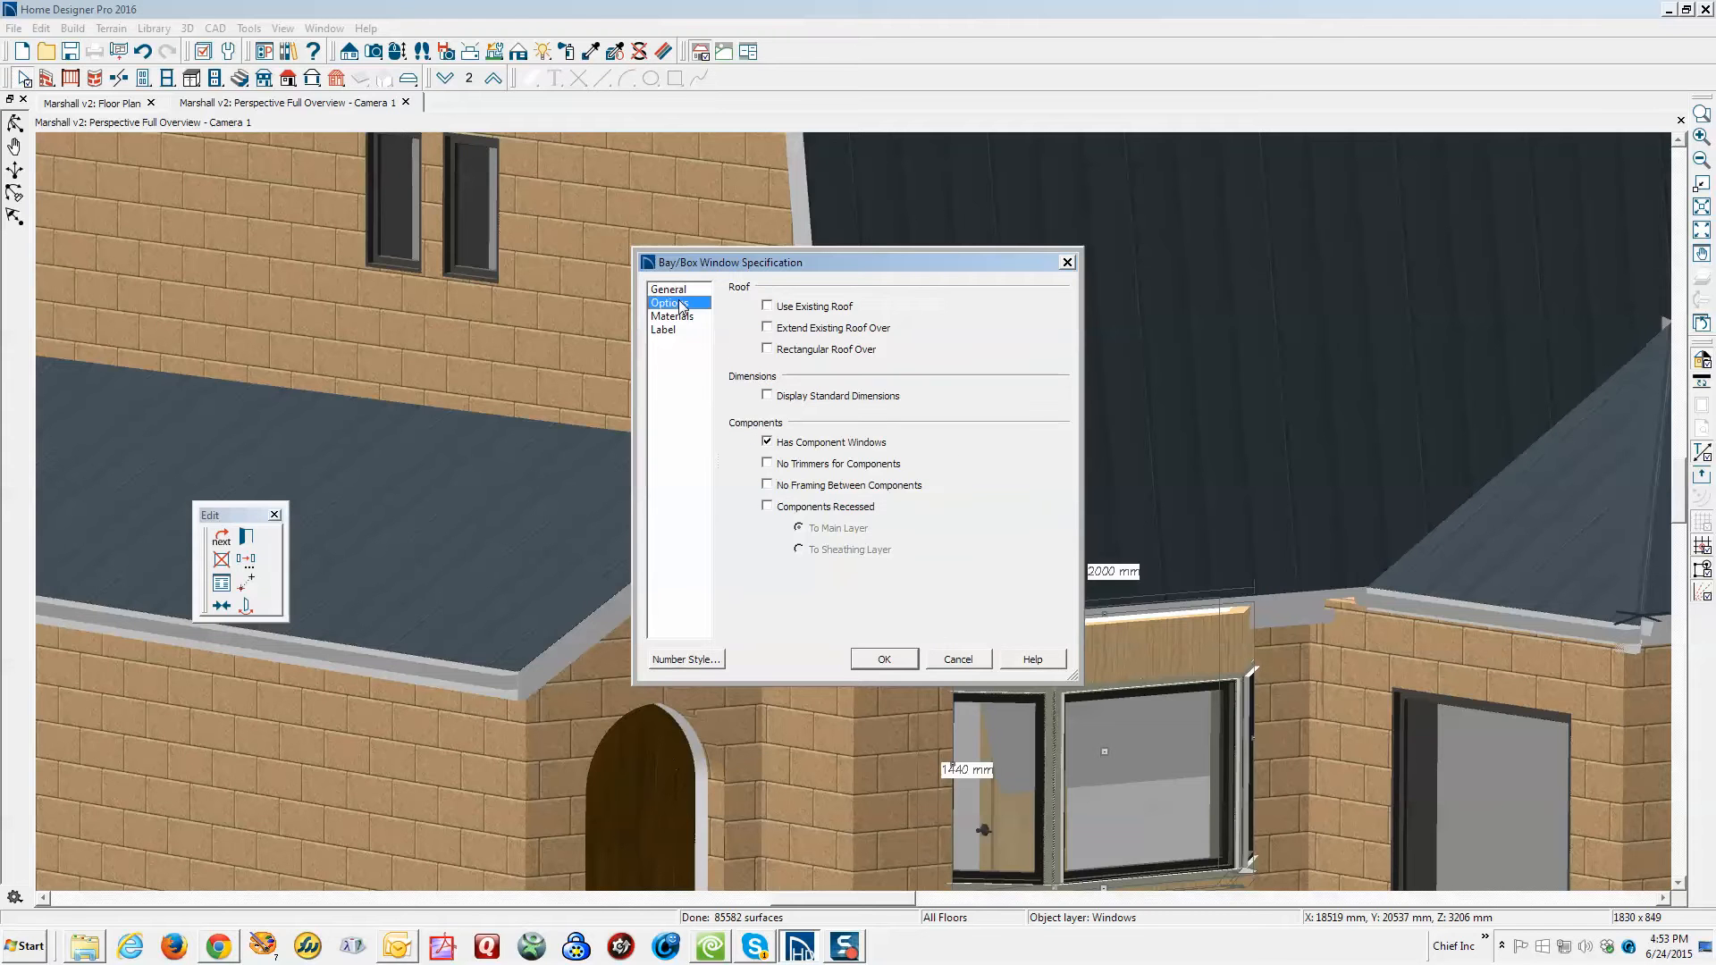
left_click(681, 317)
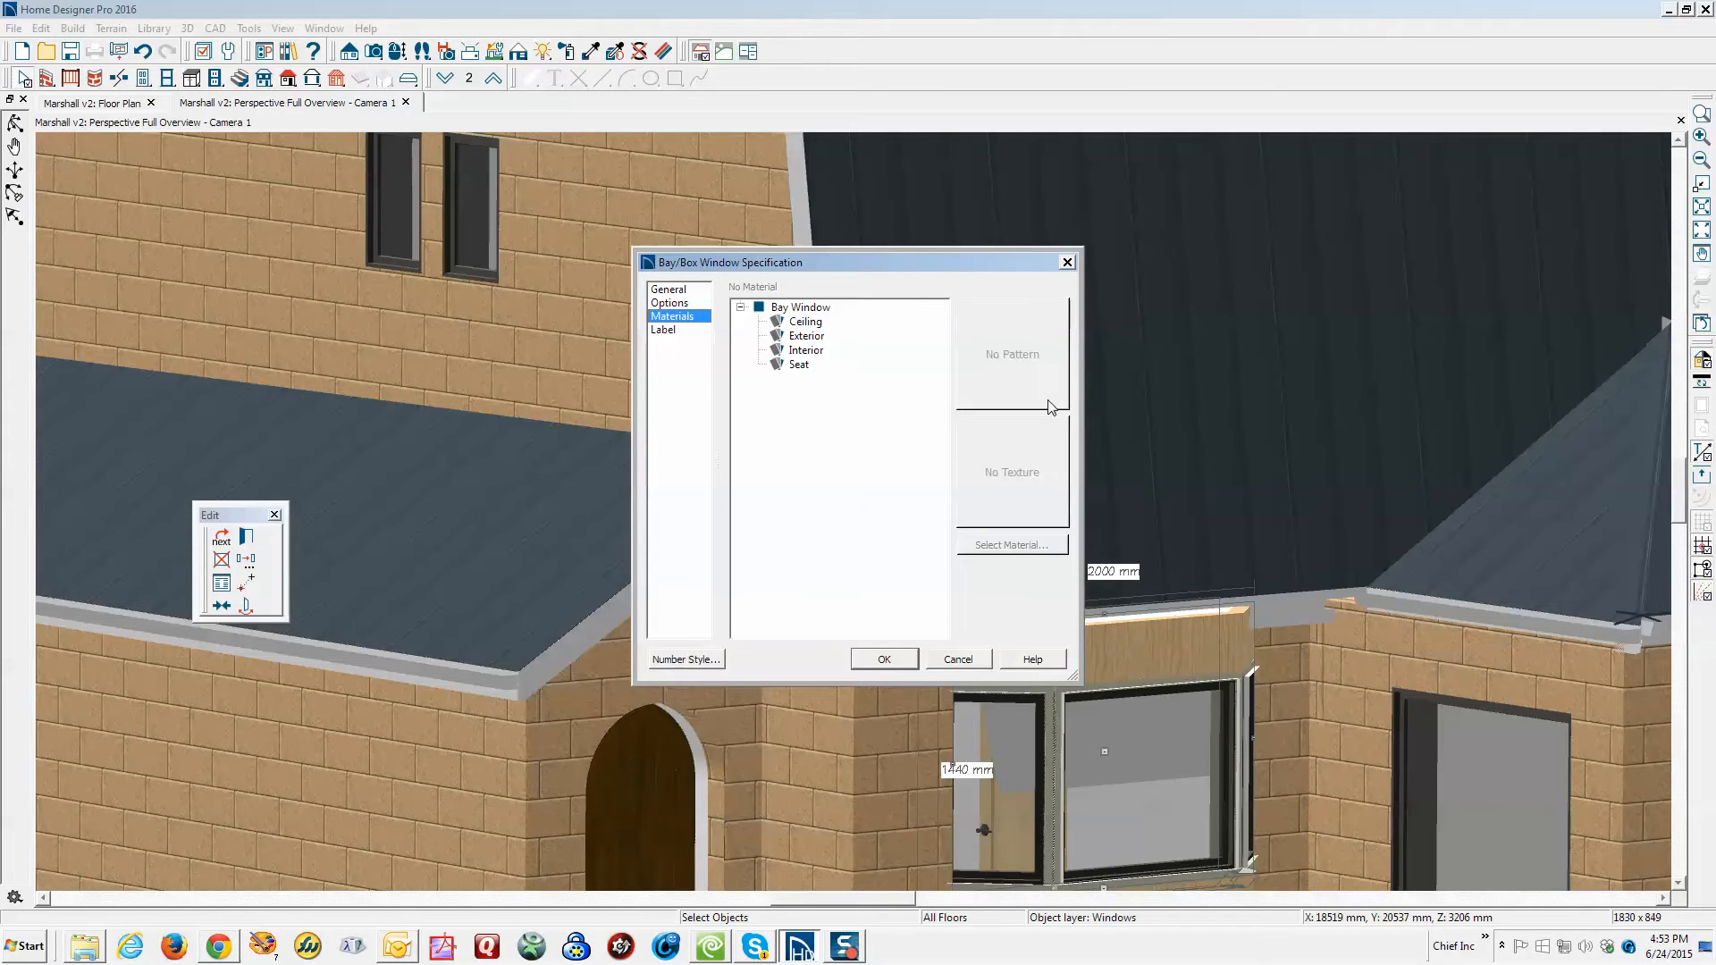
left_click(664, 329)
left_click(672, 316)
left_click(958, 660)
key("Escape")
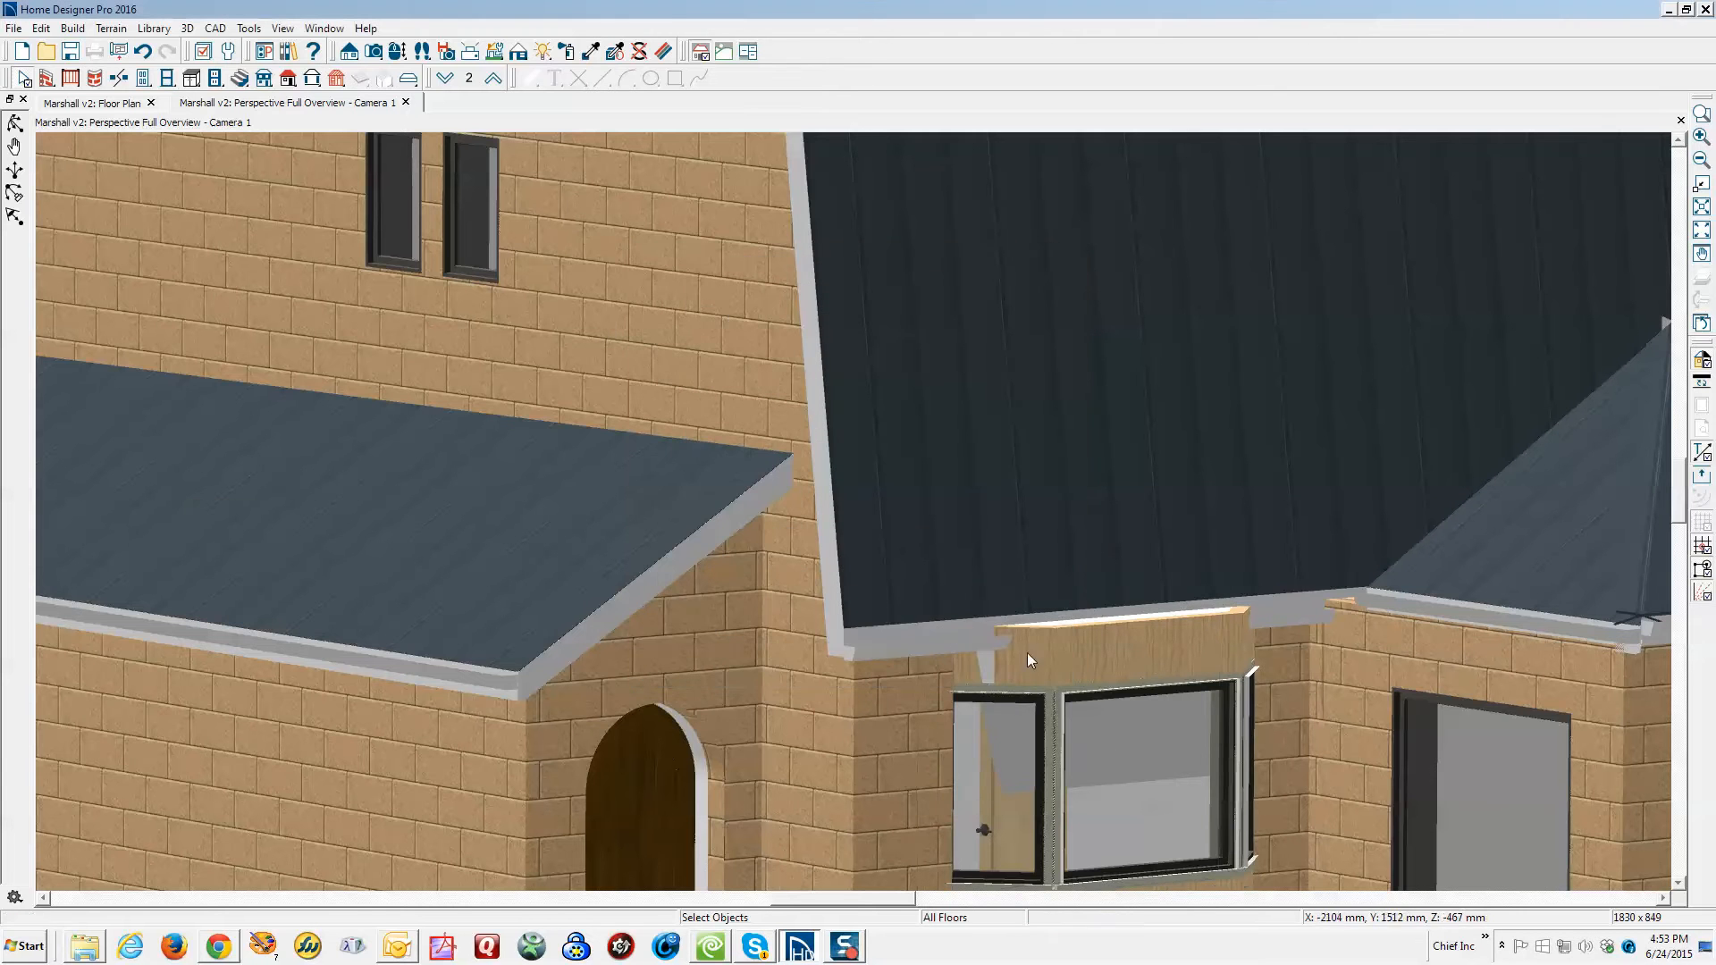
Lower the top of the bay window by 210 mm, to a height of 1230 mm
left_click(1121, 636)
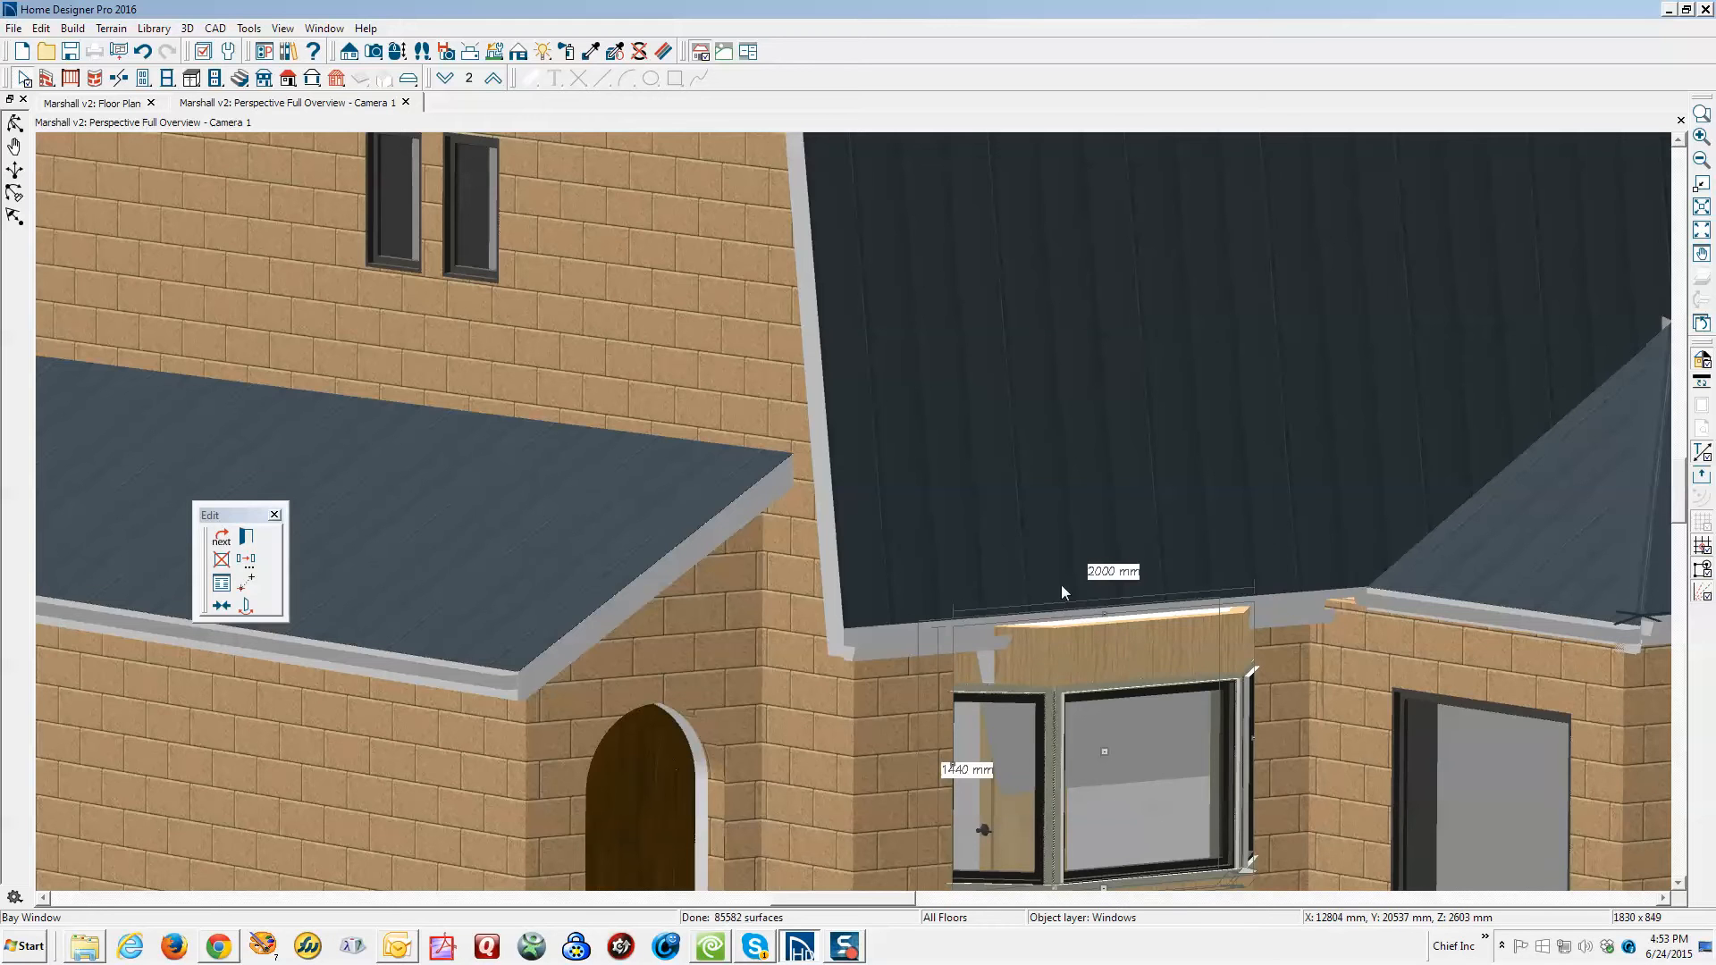
scroll(1060, 584, "down", 2)
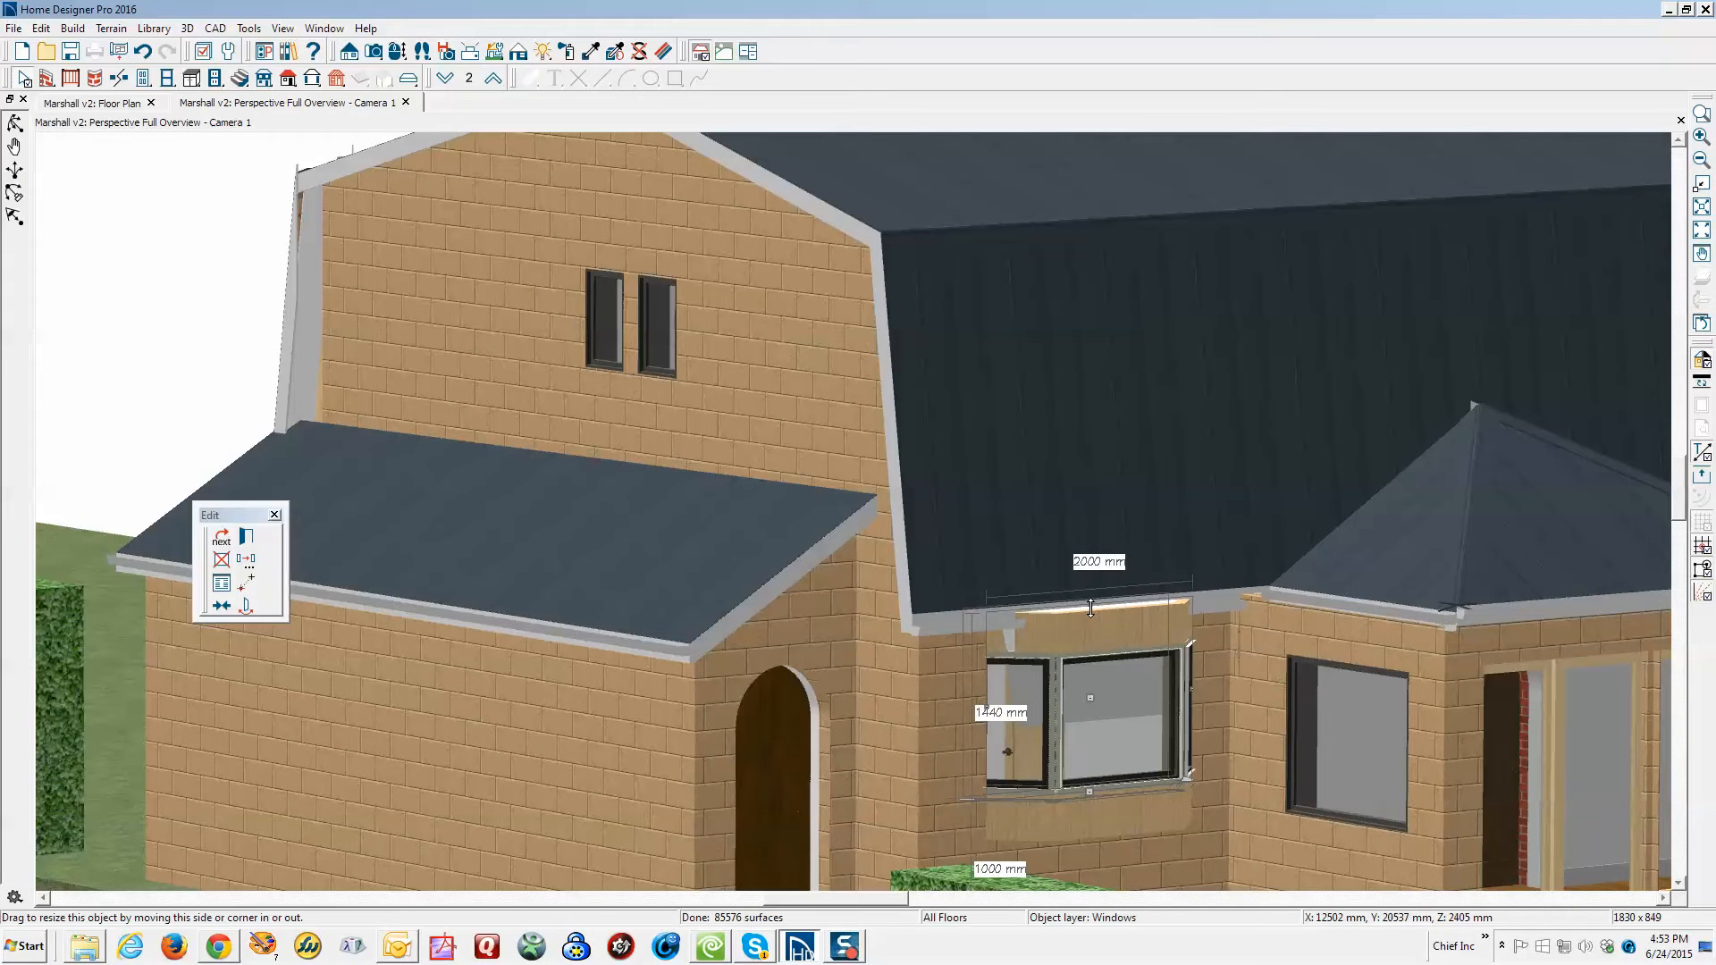
left_click_drag(1091, 608, 1092, 637)
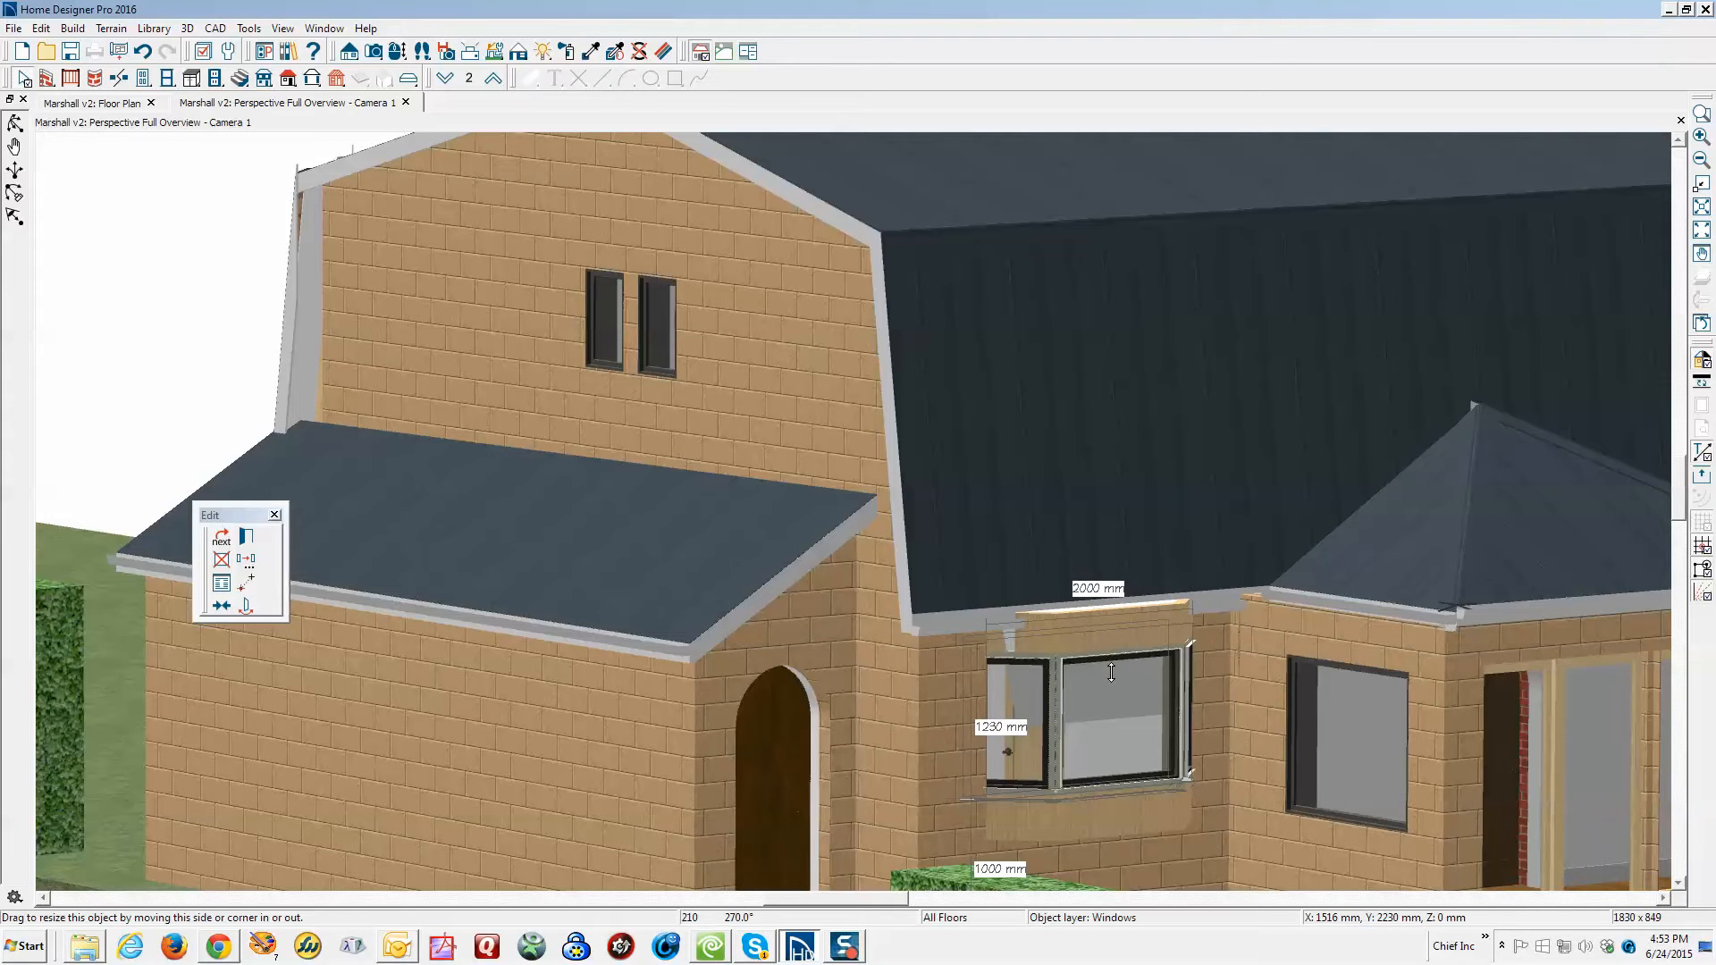
key("Escape")
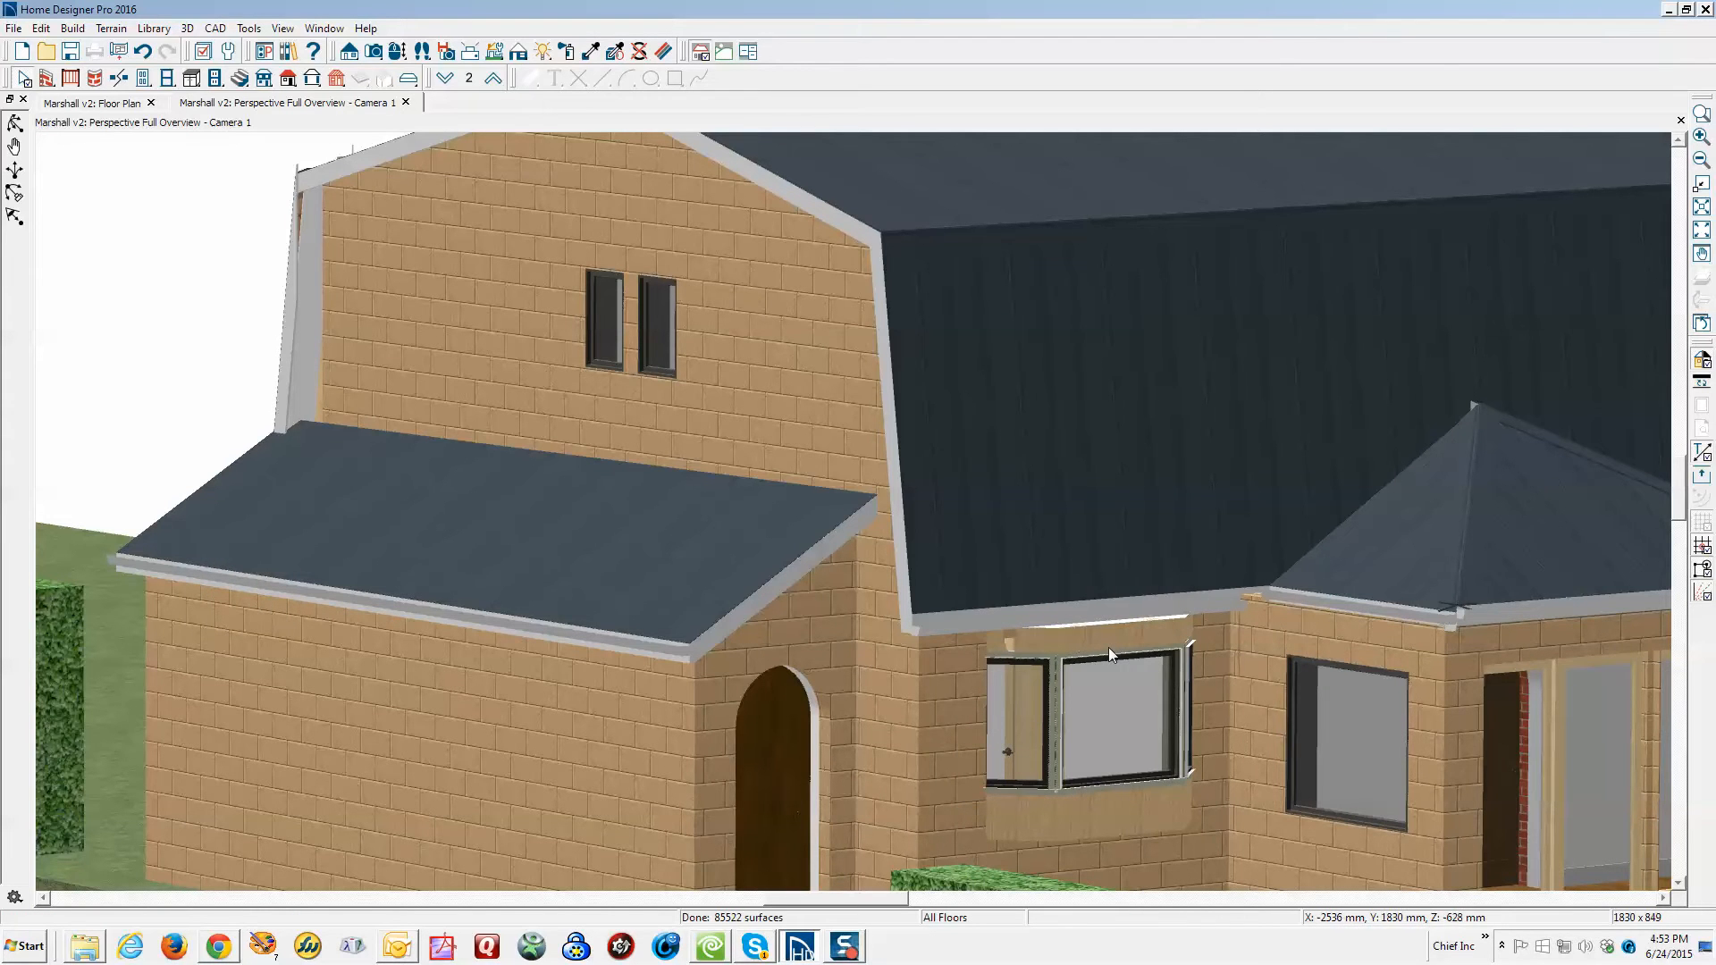
Check the lowered ceiling settings in the bay window's specification without changing them
scroll(1095, 637, "up", 1)
left_click(1096, 637)
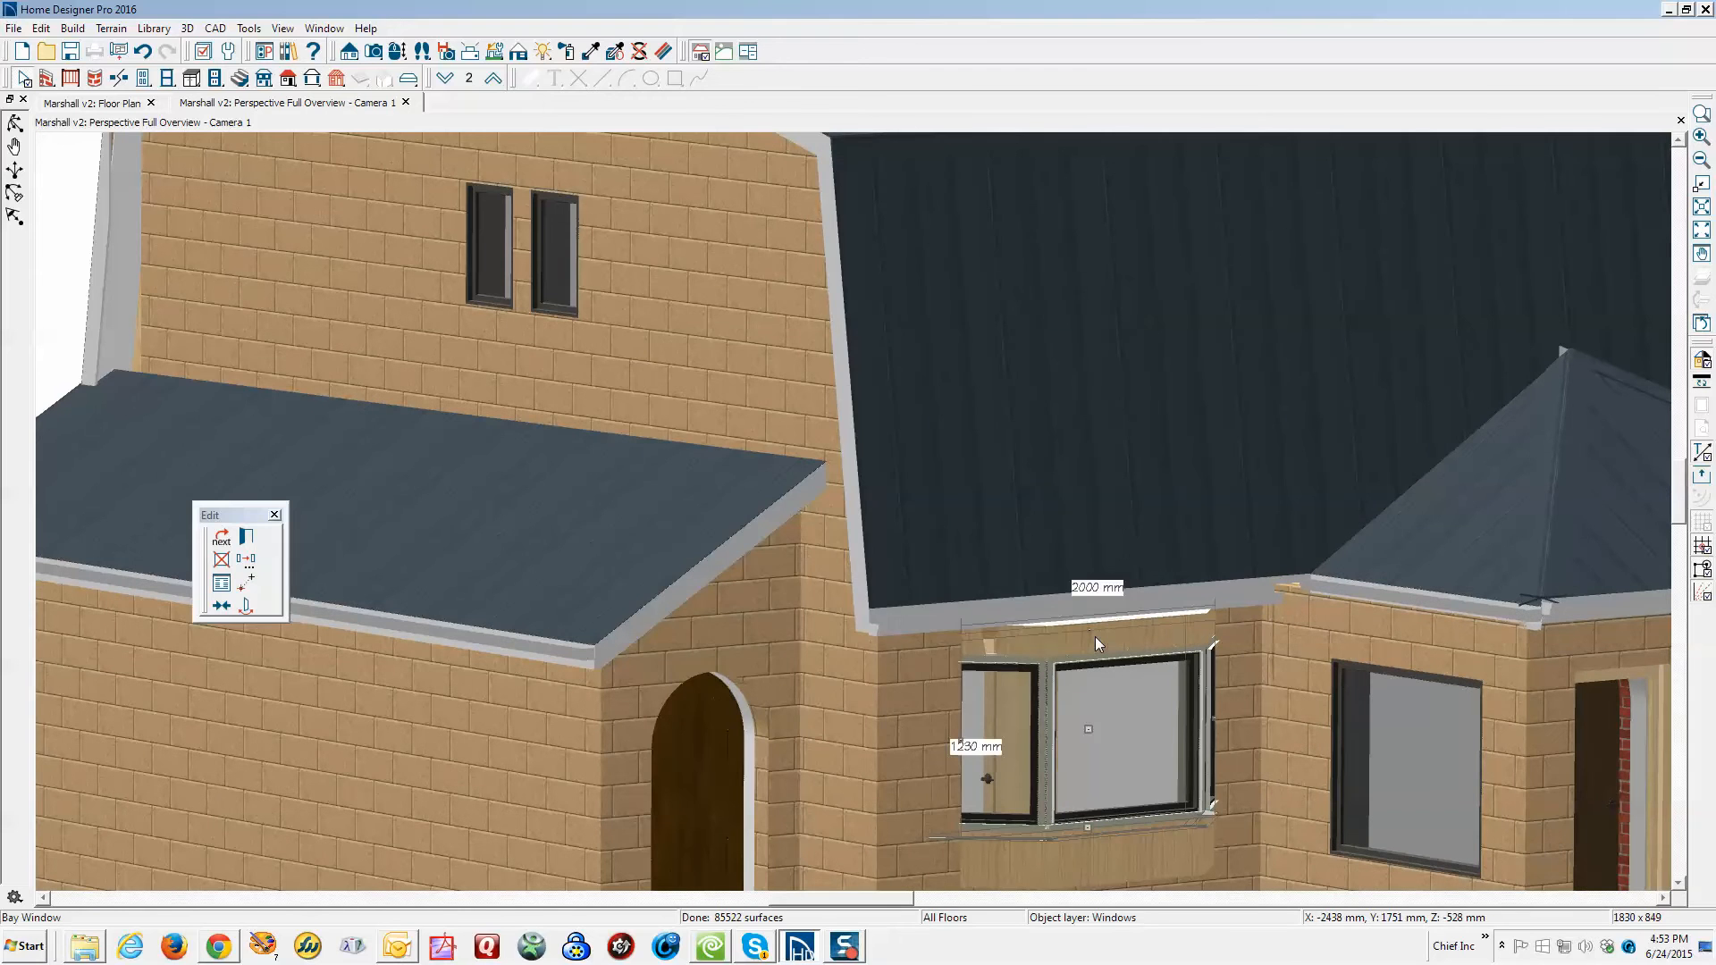
double_click(1095, 637)
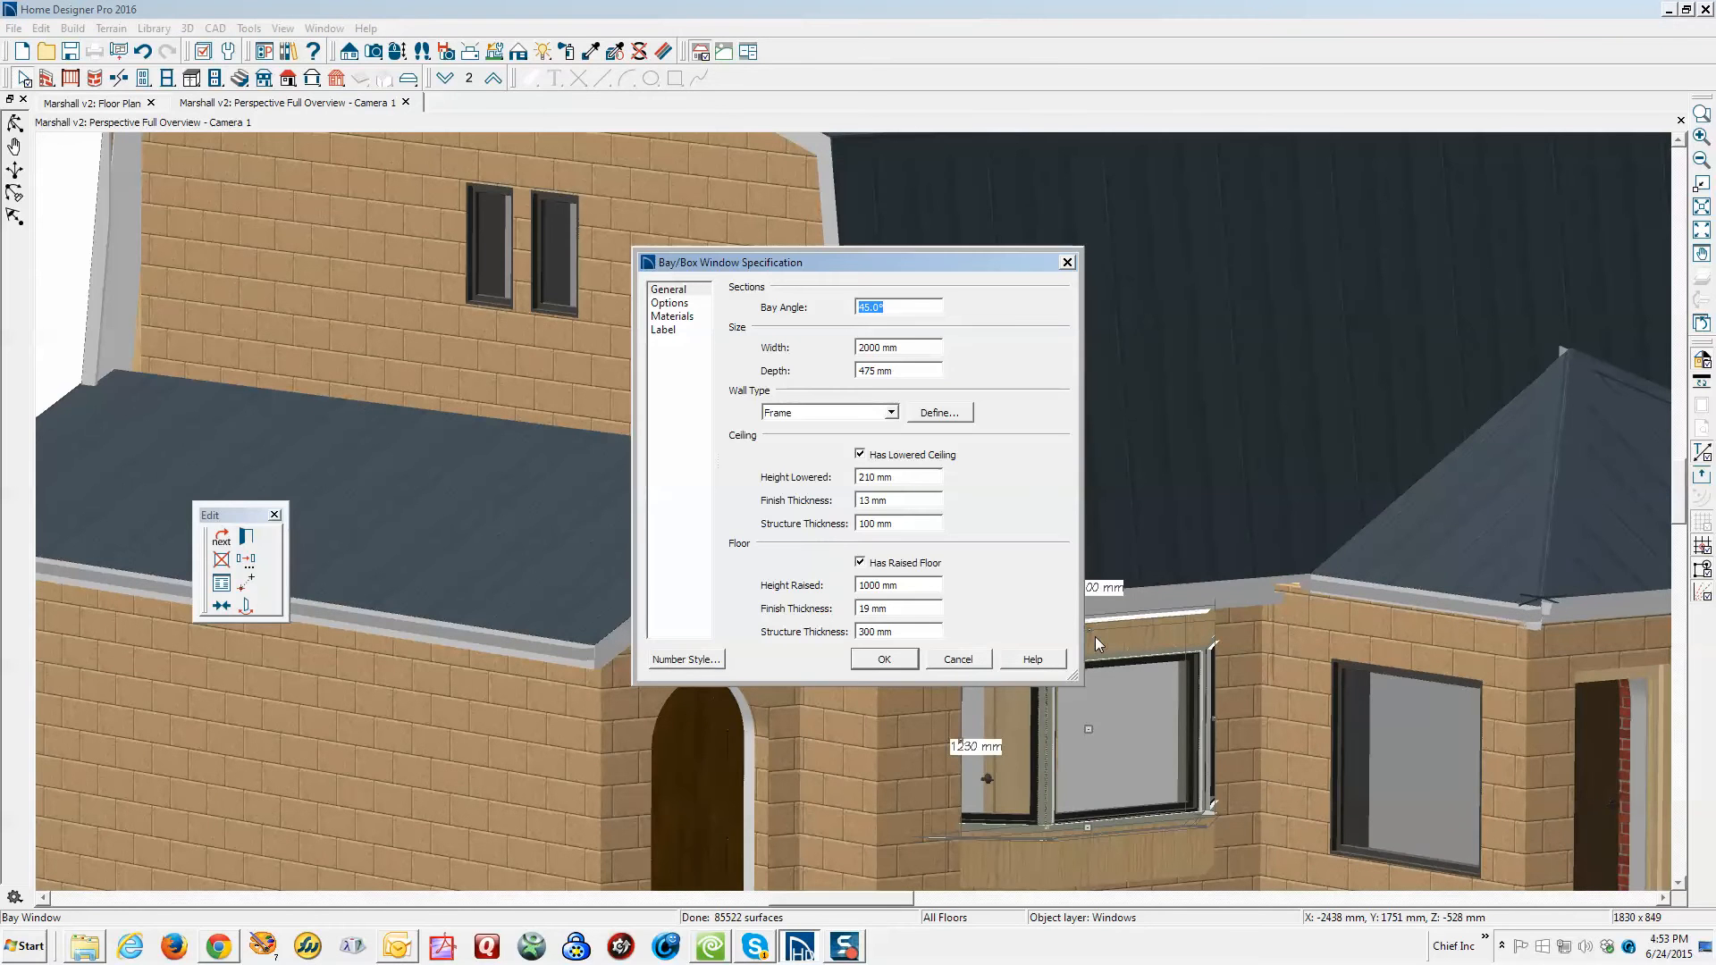
left_click(957, 661)
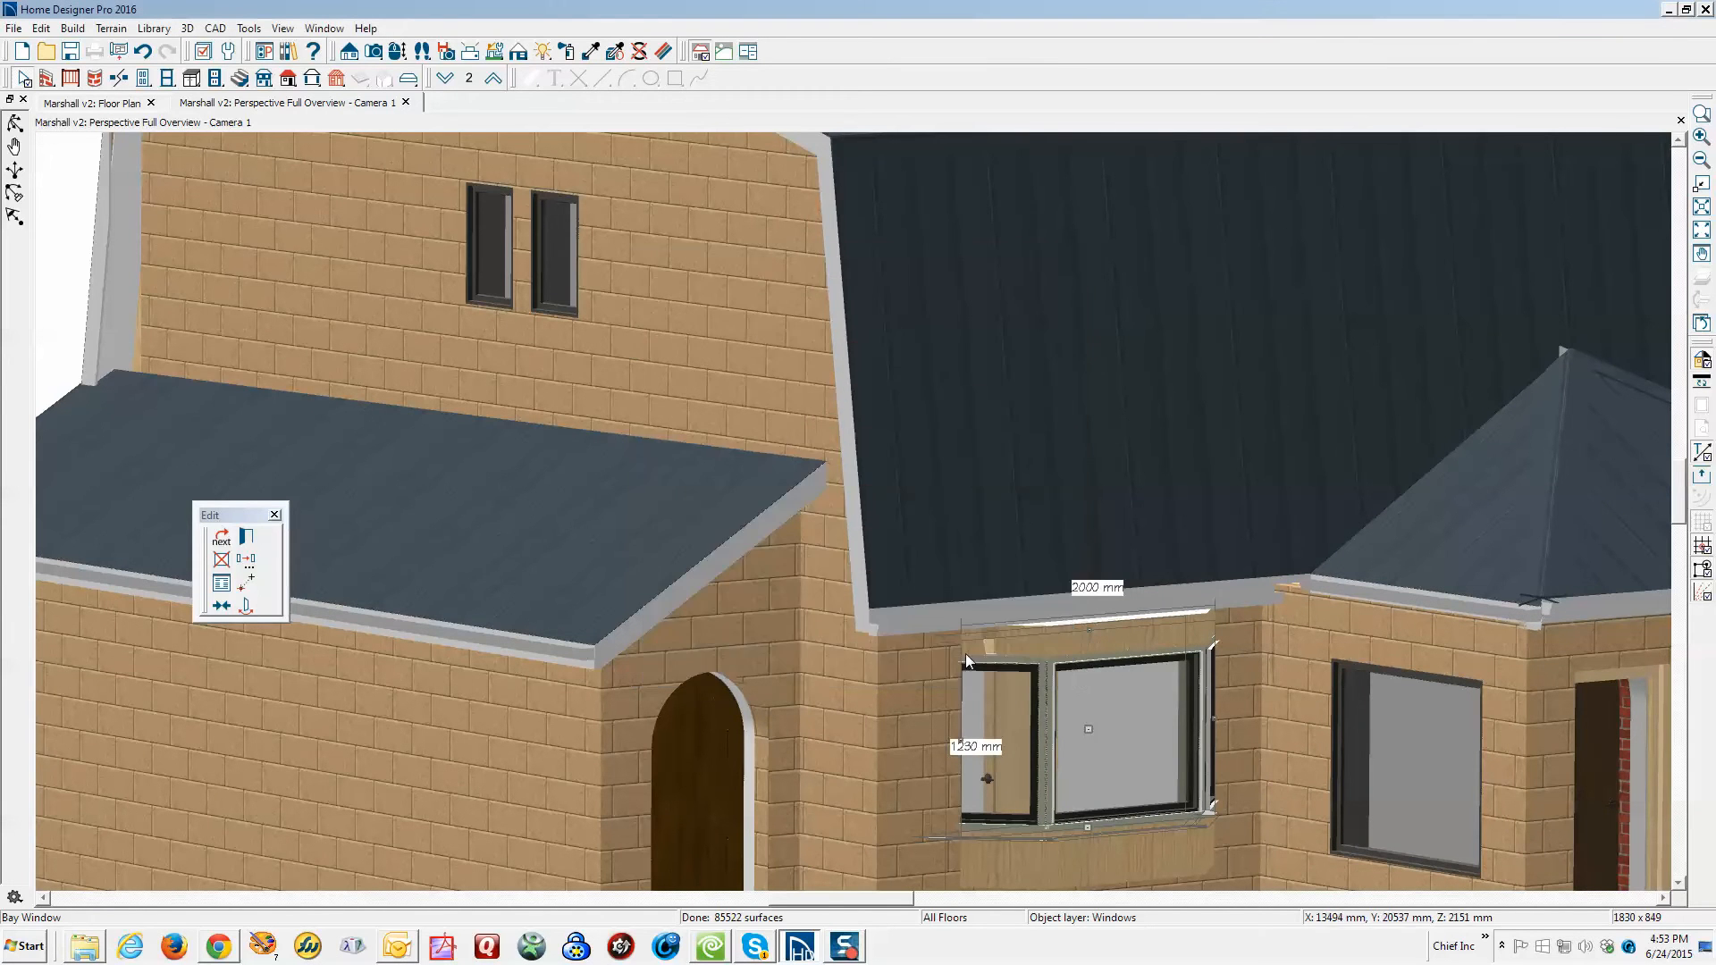
Switch to the floor plan, display floor 1 and select the rear bay window beside the garage-side wall
key("ctrl+Tab")
scroll(1135, 499, "up", 4)
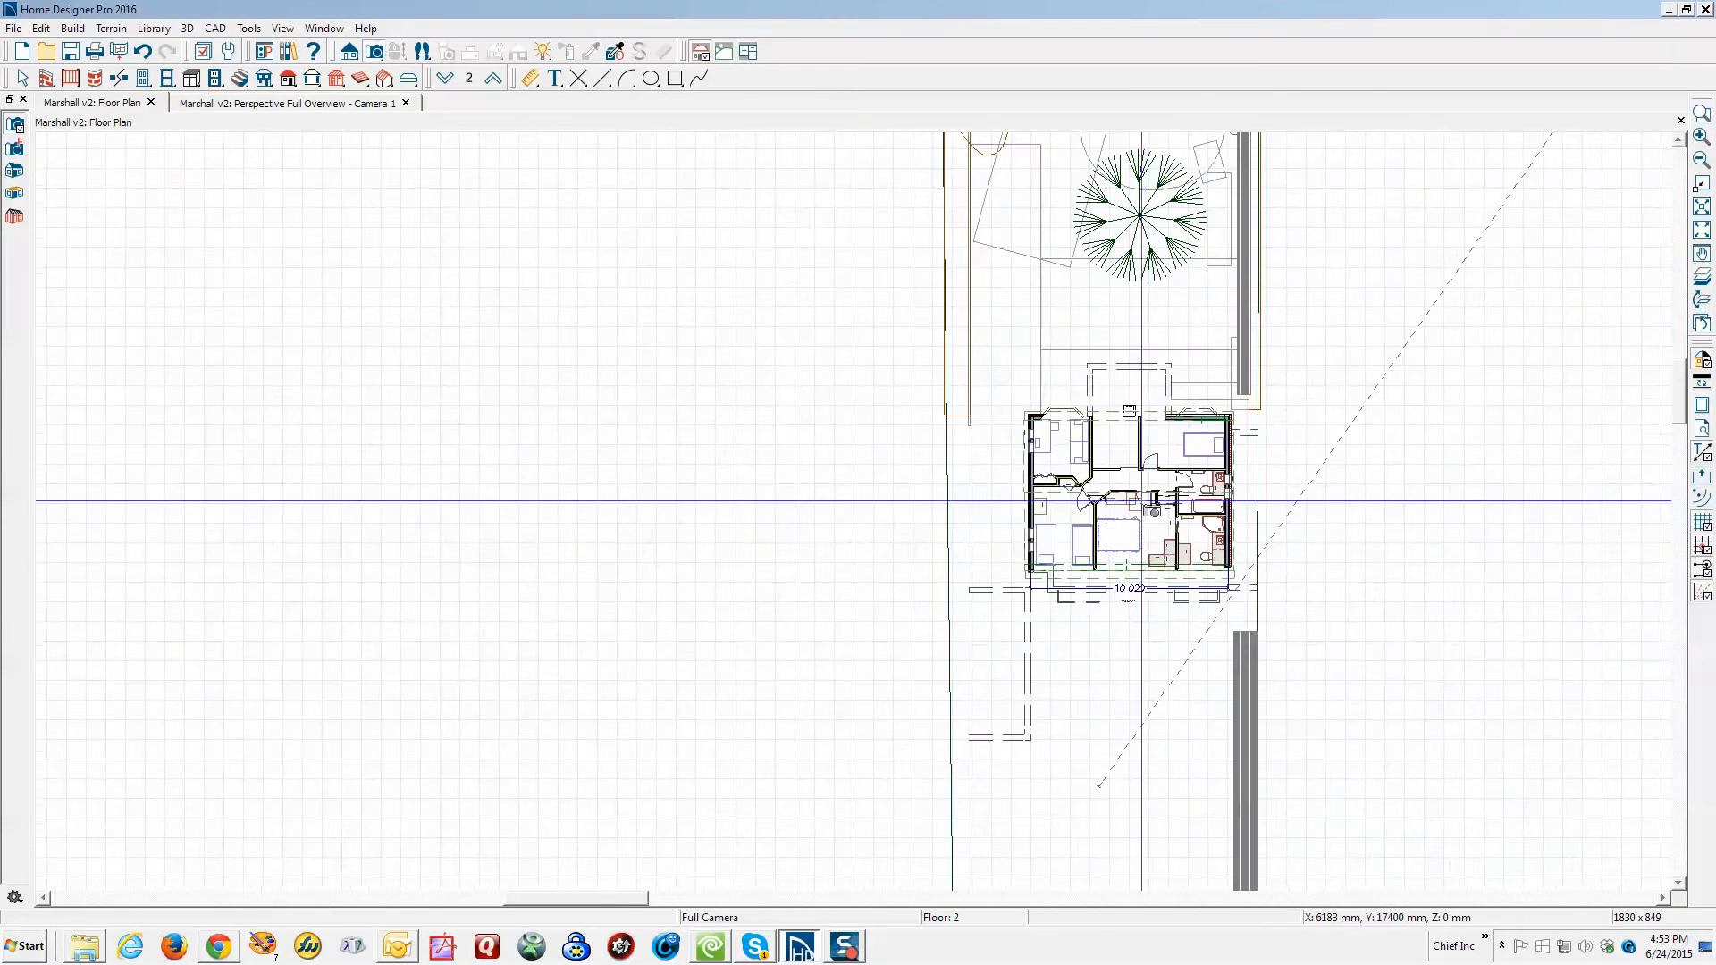
scroll(1068, 407, "up", 5)
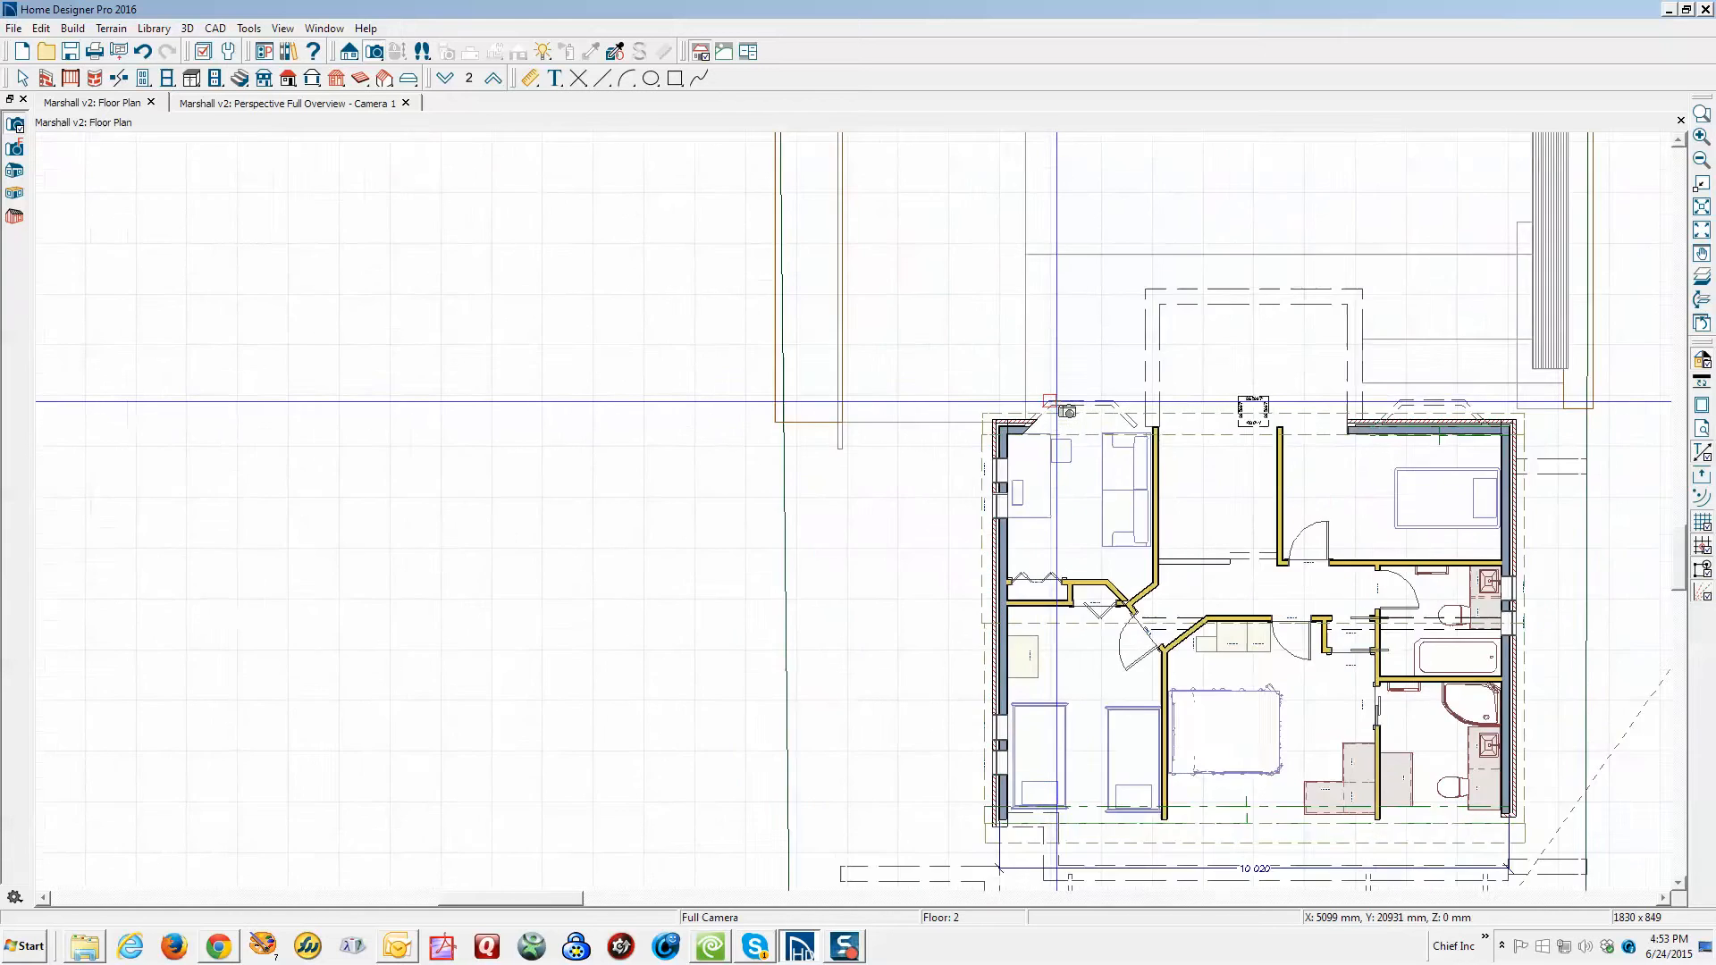
scroll(1126, 483, "up", 1)
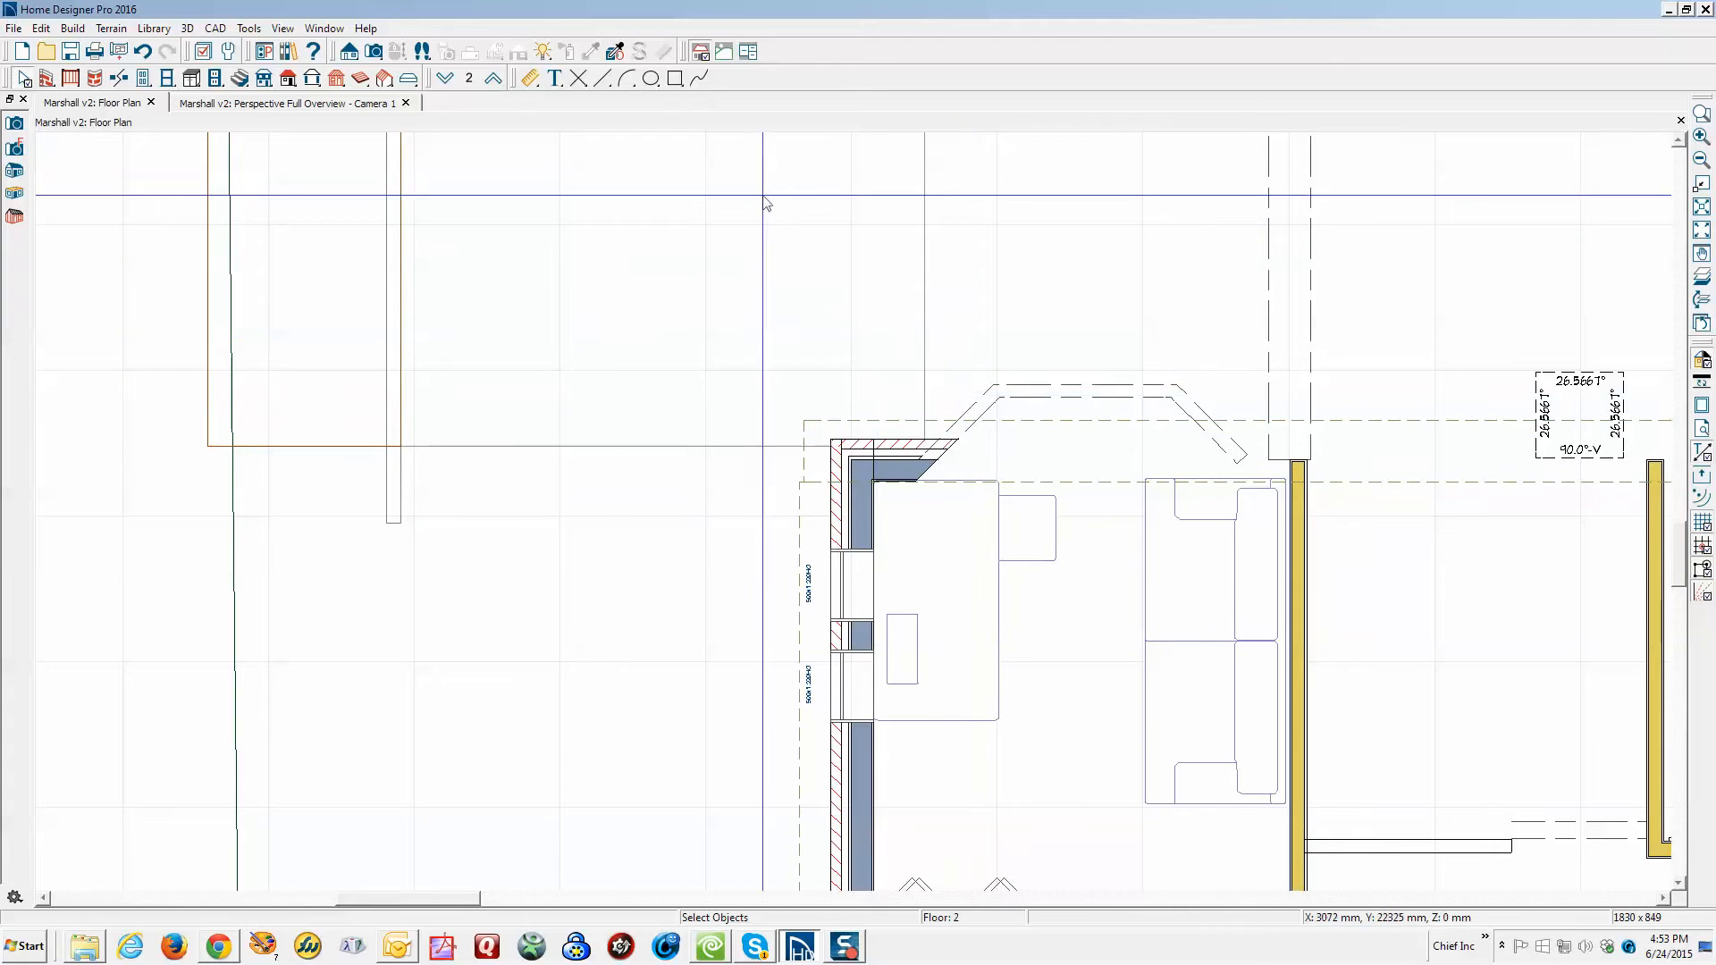
left_click(447, 79)
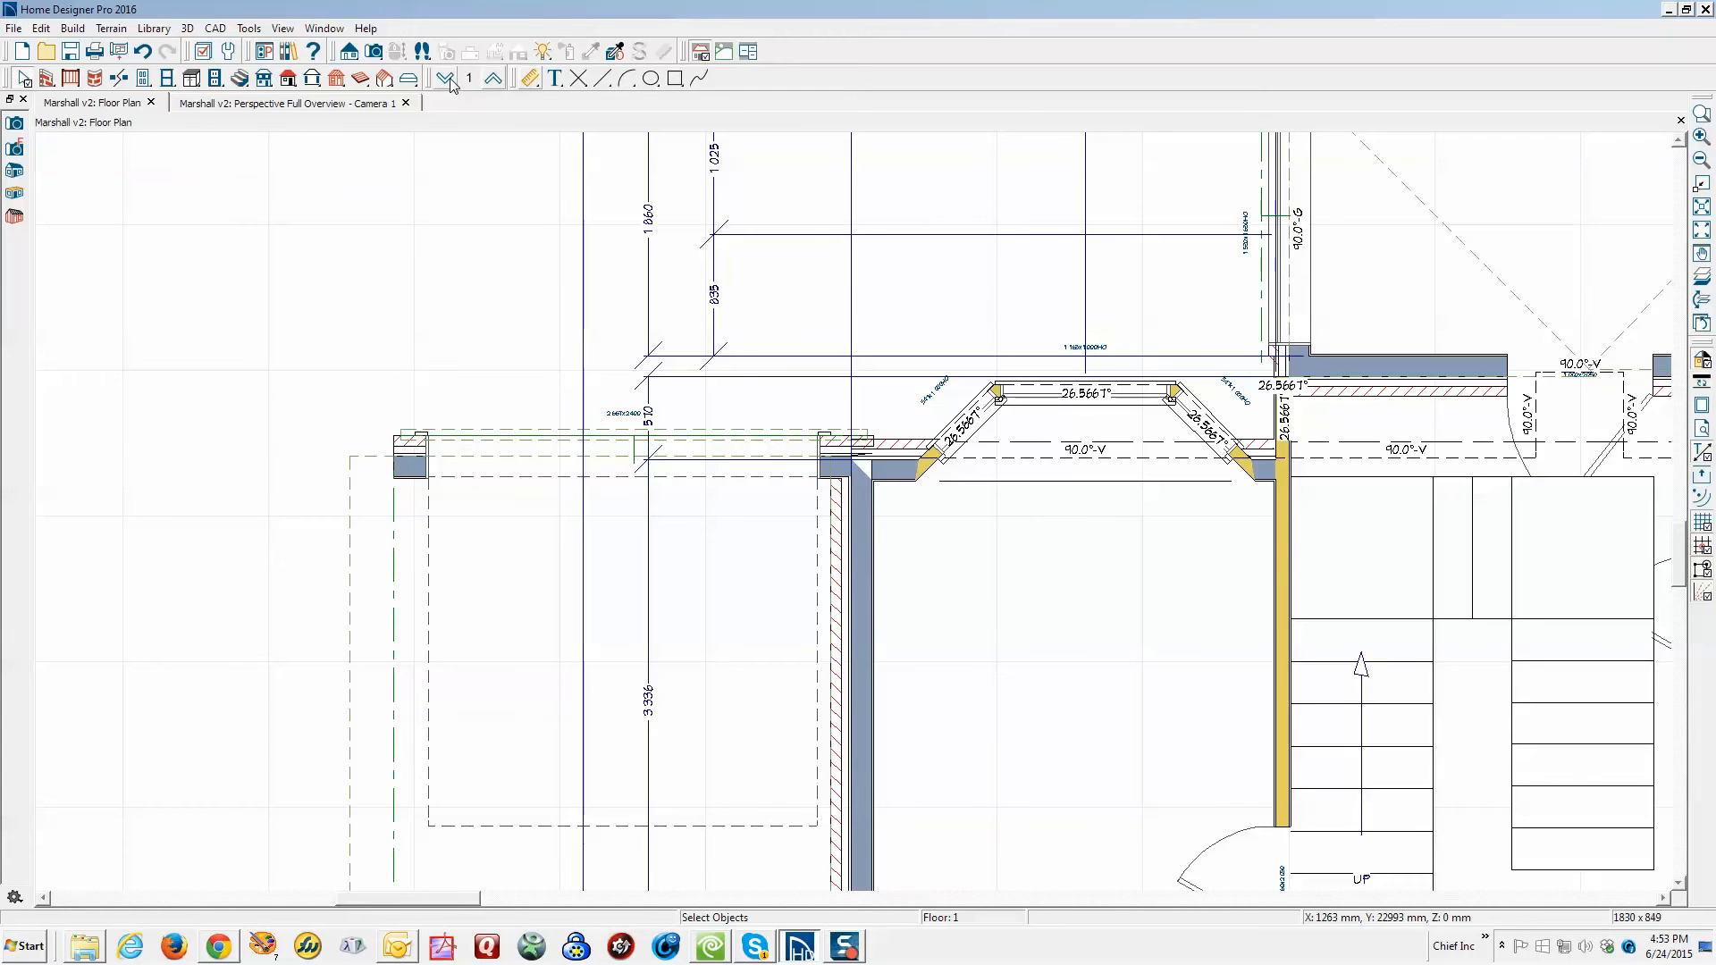
scroll(1138, 505, "up", 2)
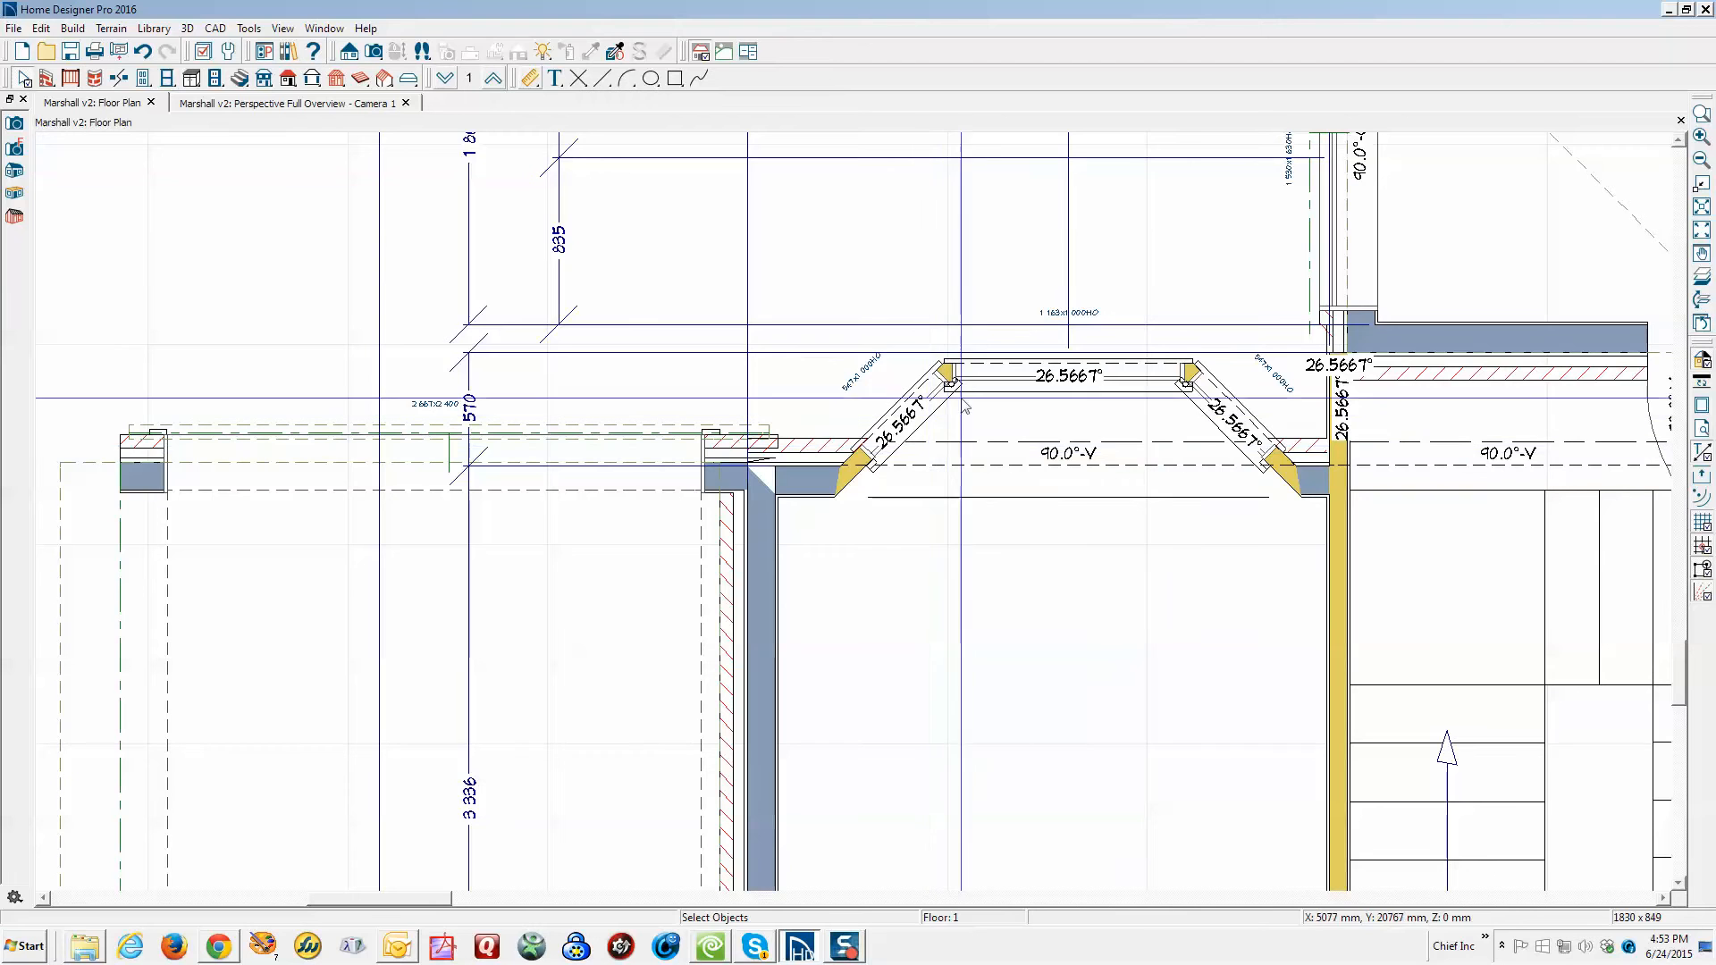
left_click(866, 463)
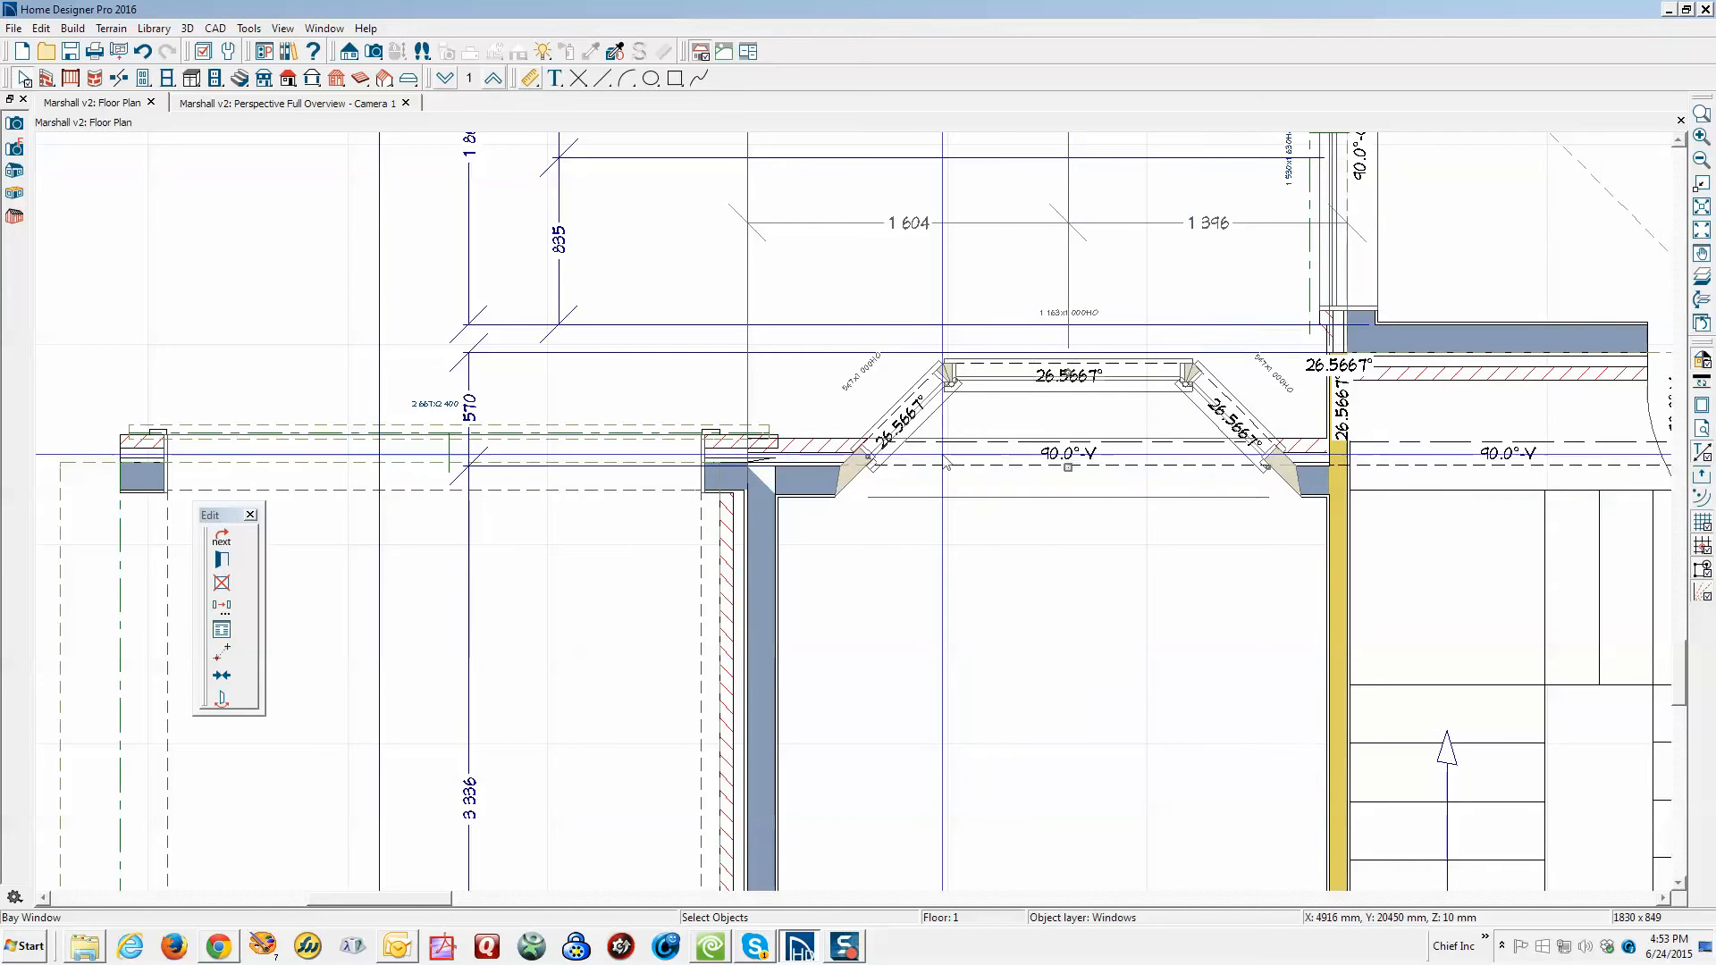
Review the layers of the Brick-Thick wall type for the wall containing the bay window, leaving the definition as it is
right_click(814, 449)
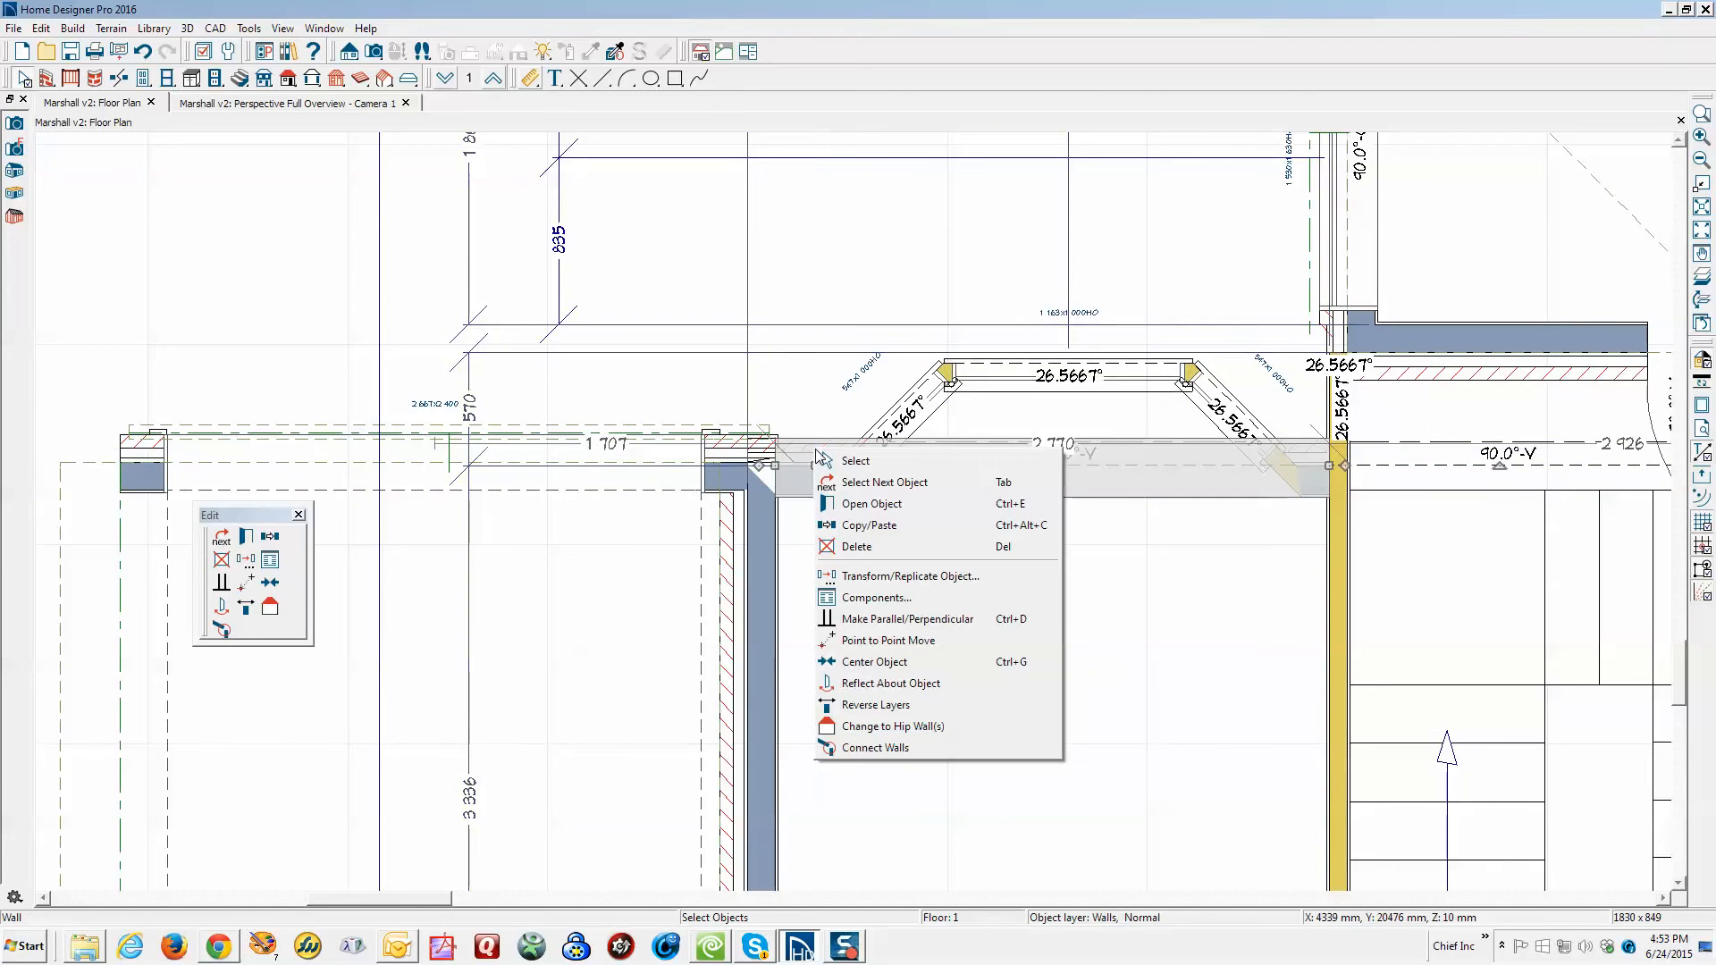
left_click(862, 505)
left_click(888, 405)
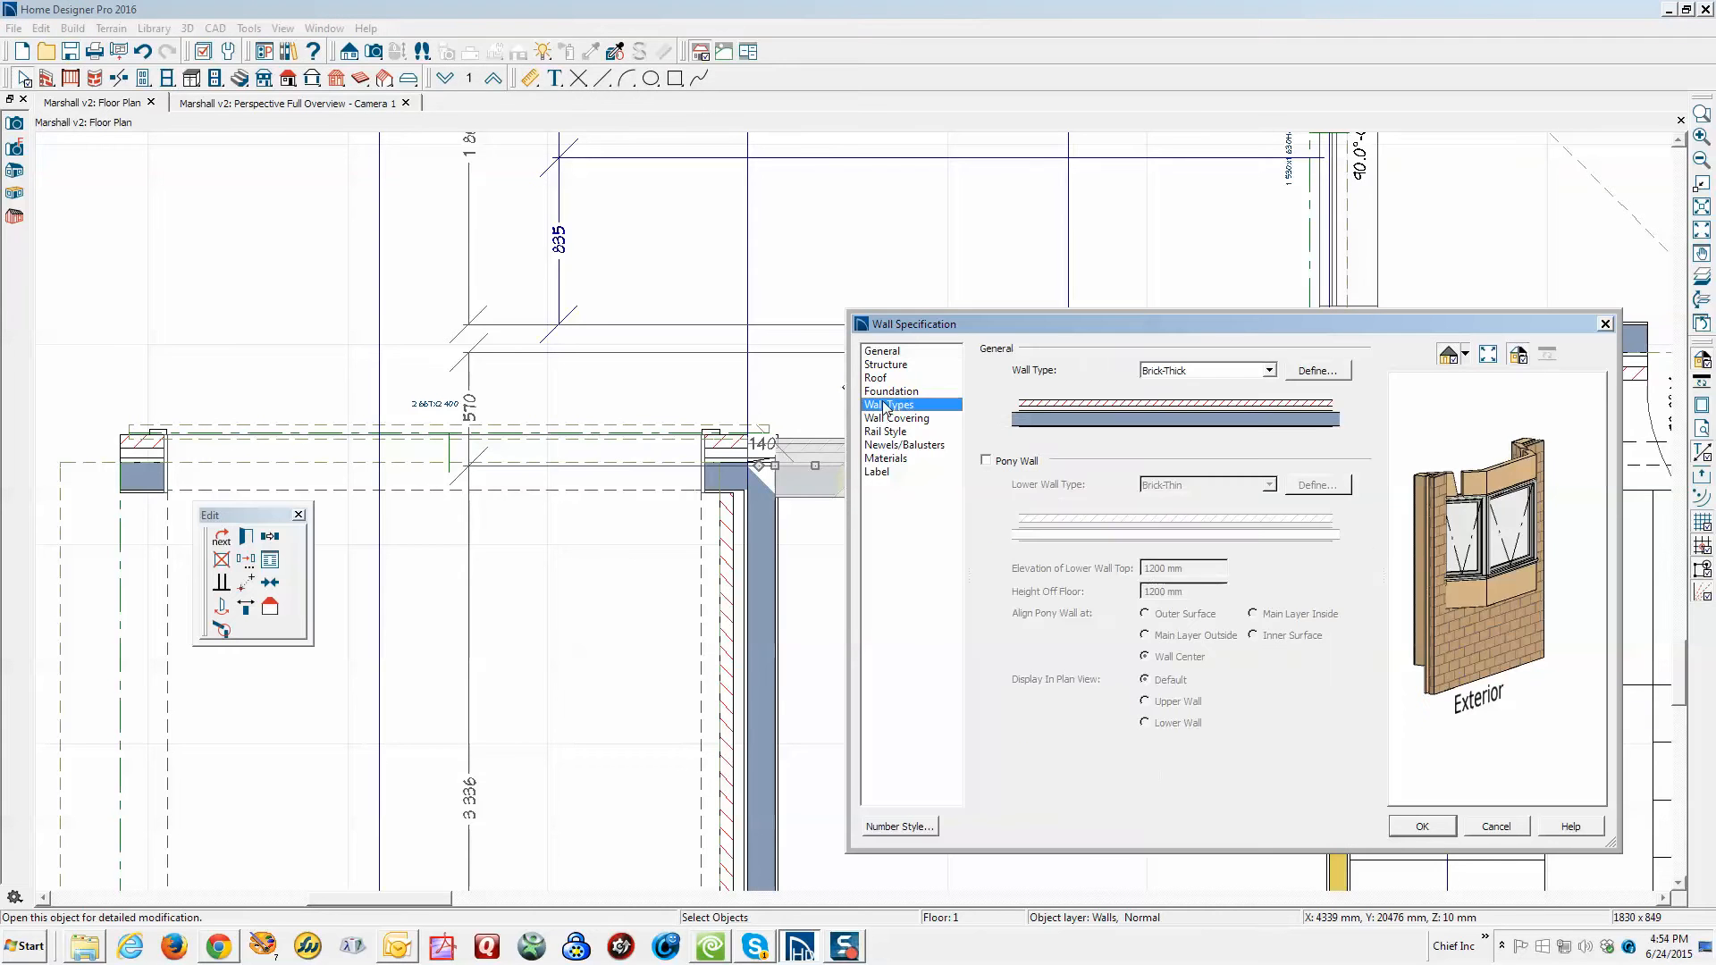
left_click(1317, 371)
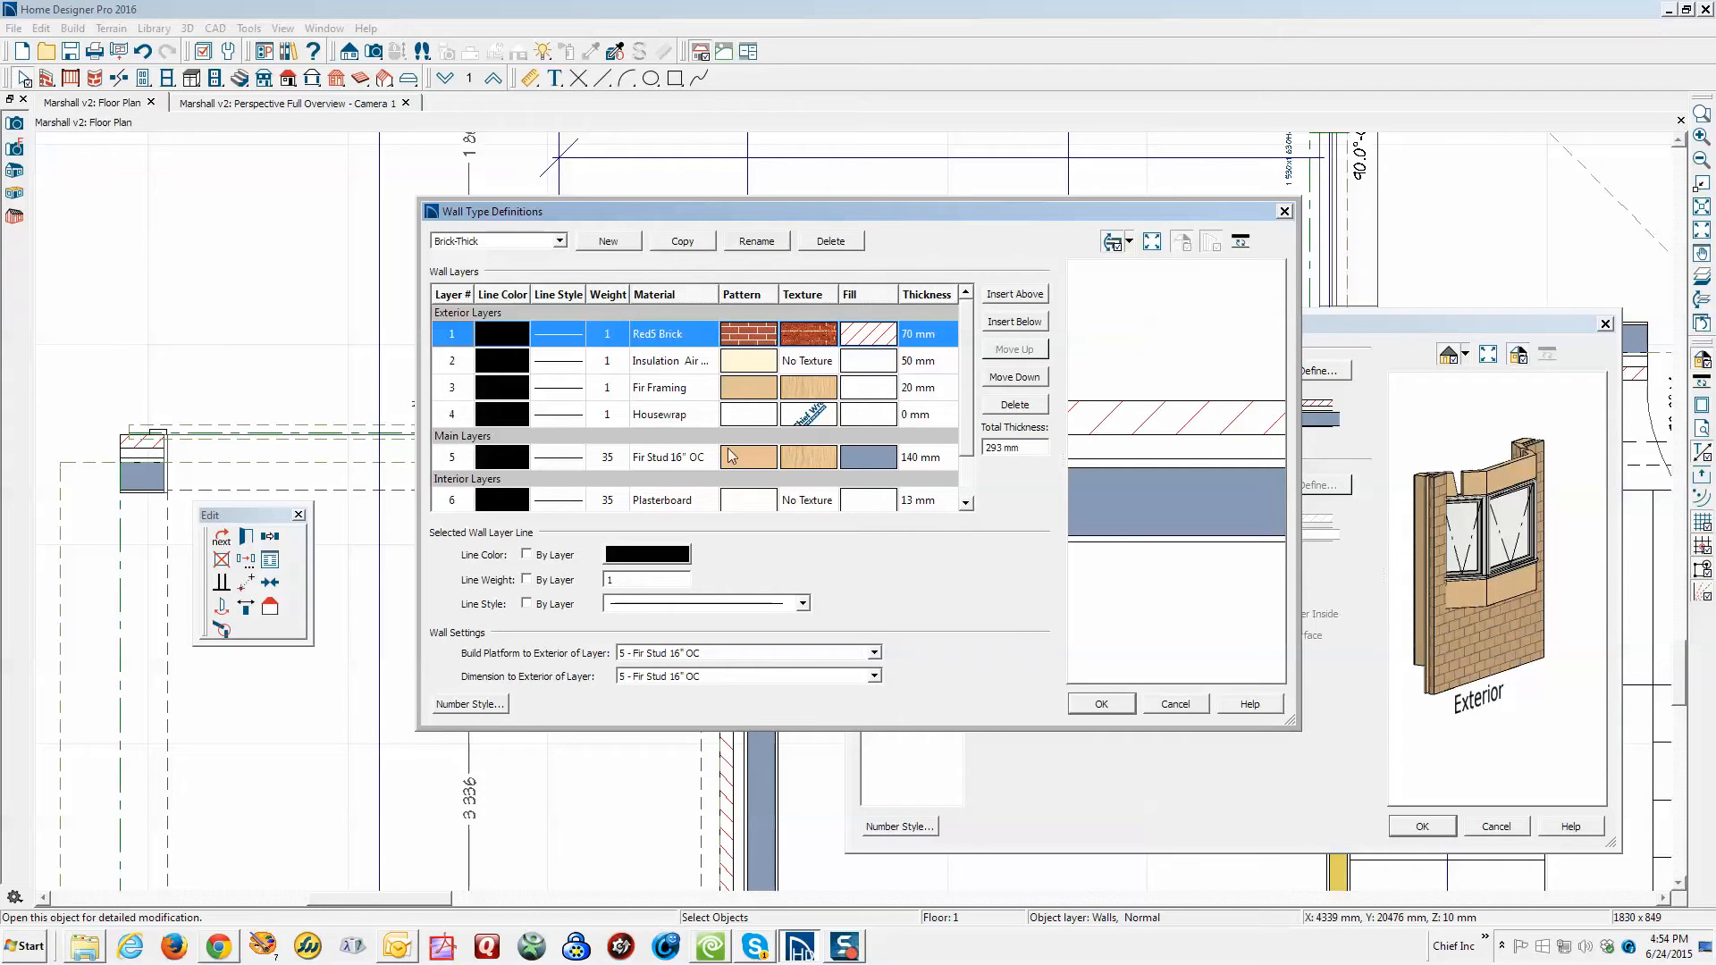
left_click(1175, 705)
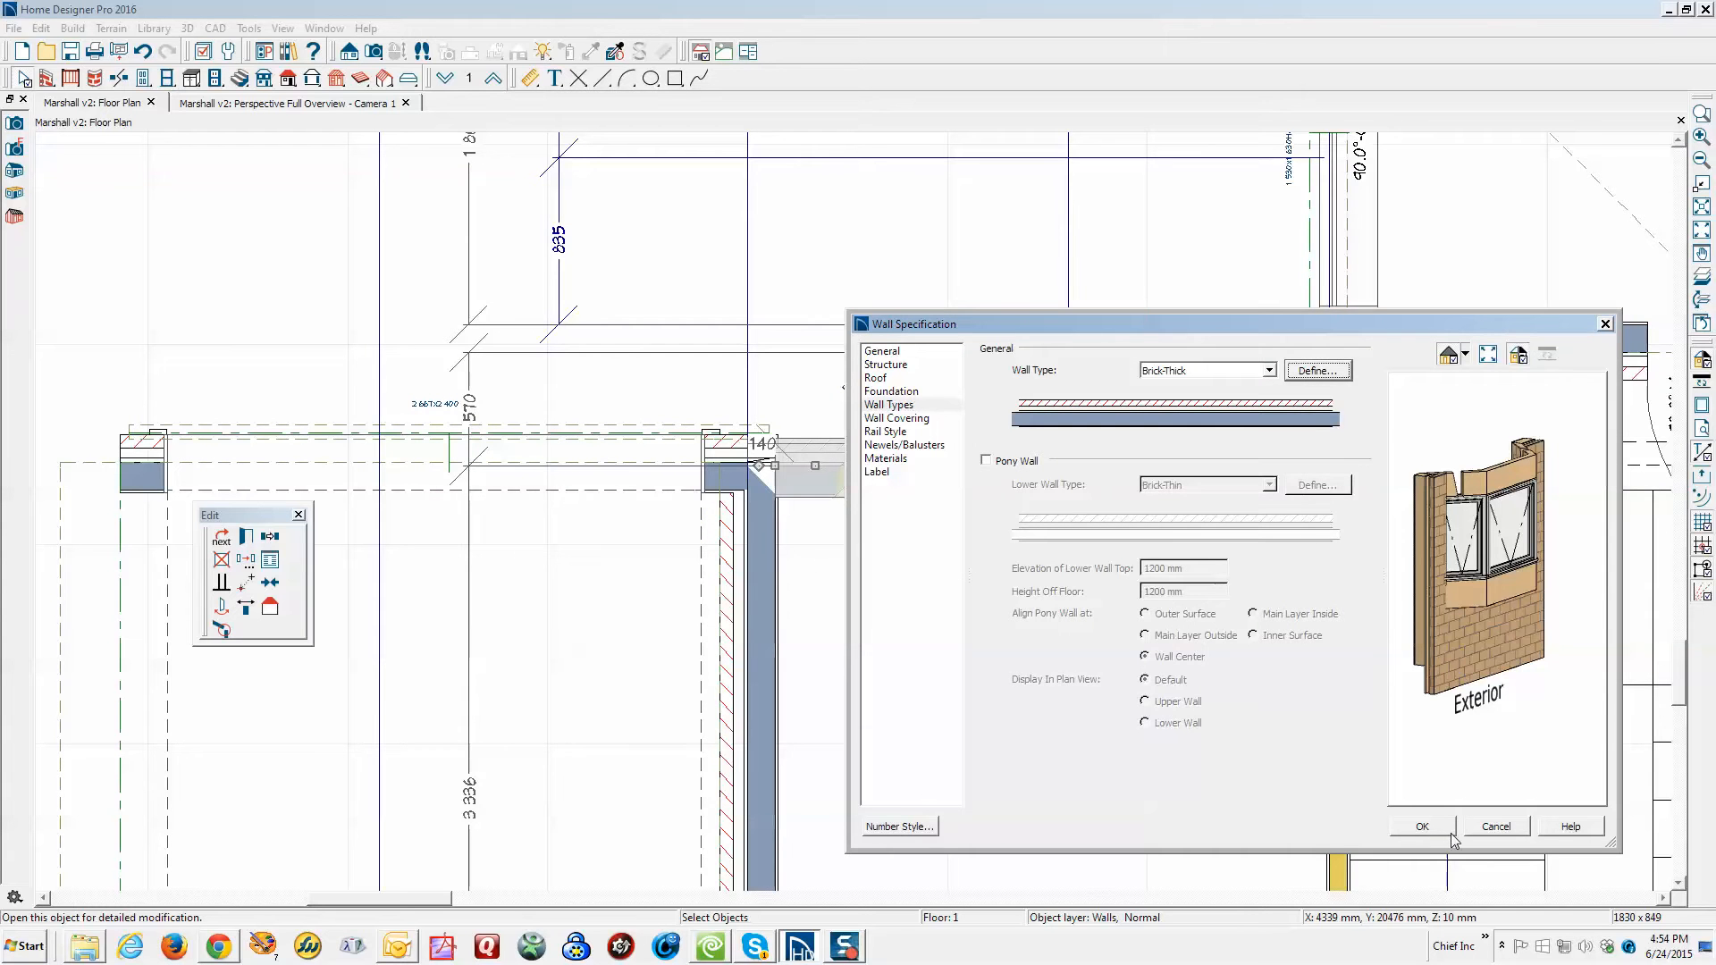
key("Return")
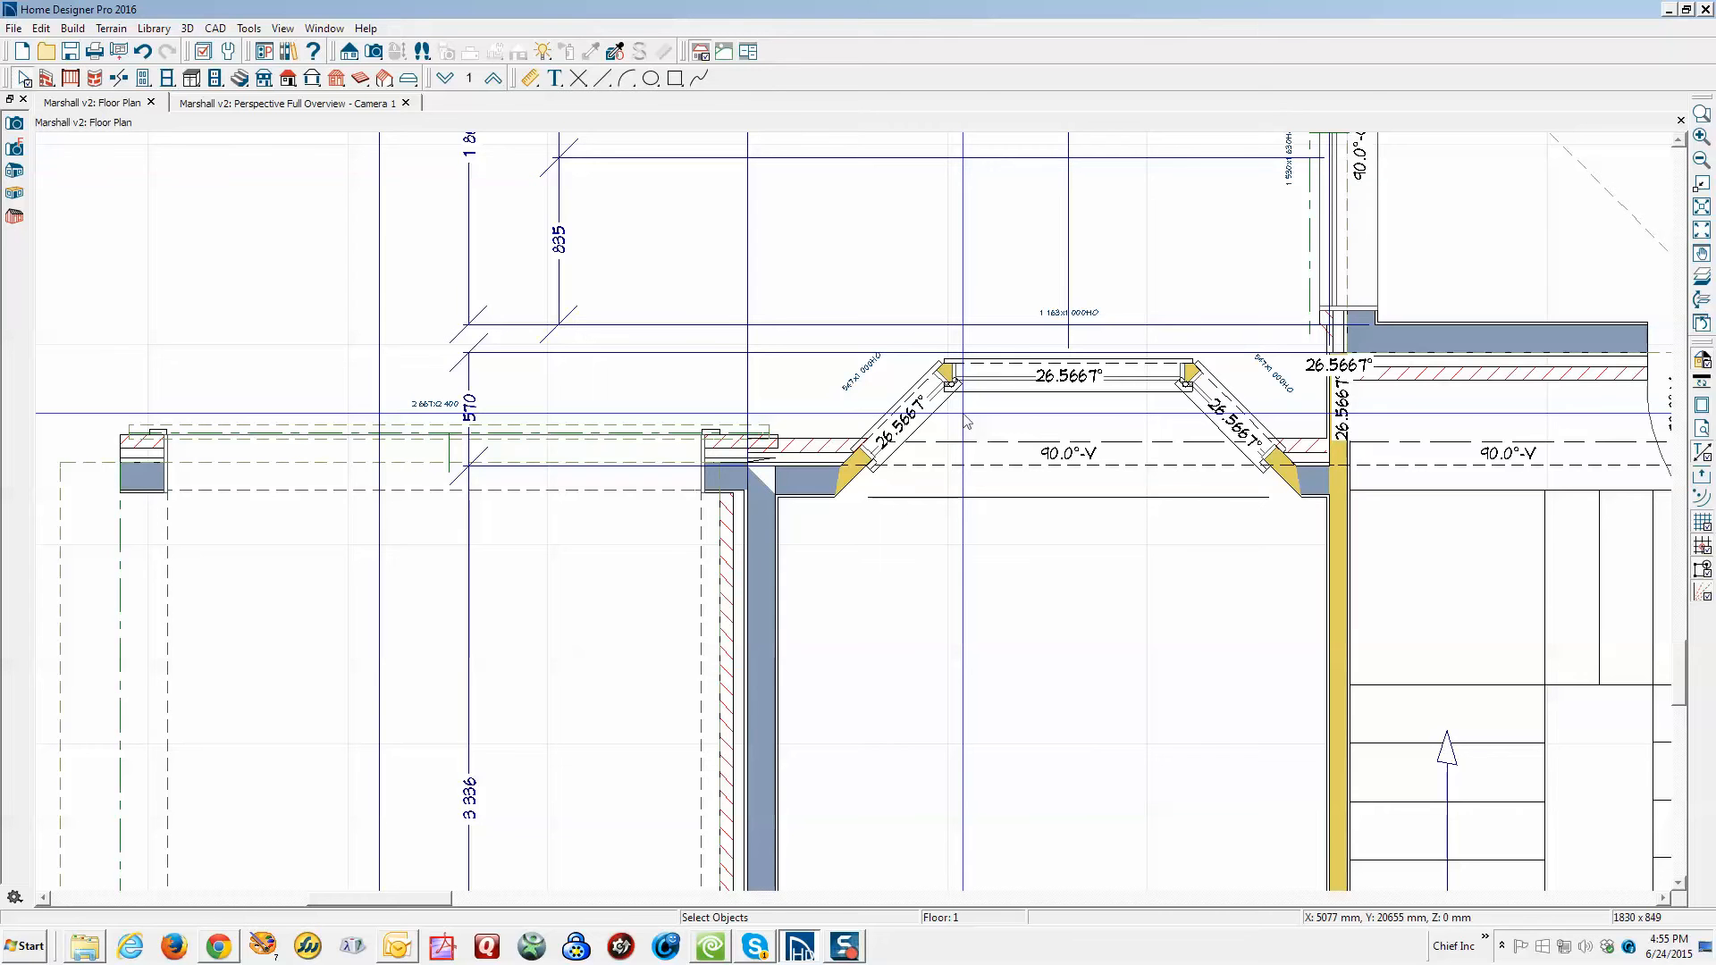
Inspect the eave corner of the rear extension in the 3D overview, checking the two hip roof planes that meet there
scroll(967, 420, "down", 2)
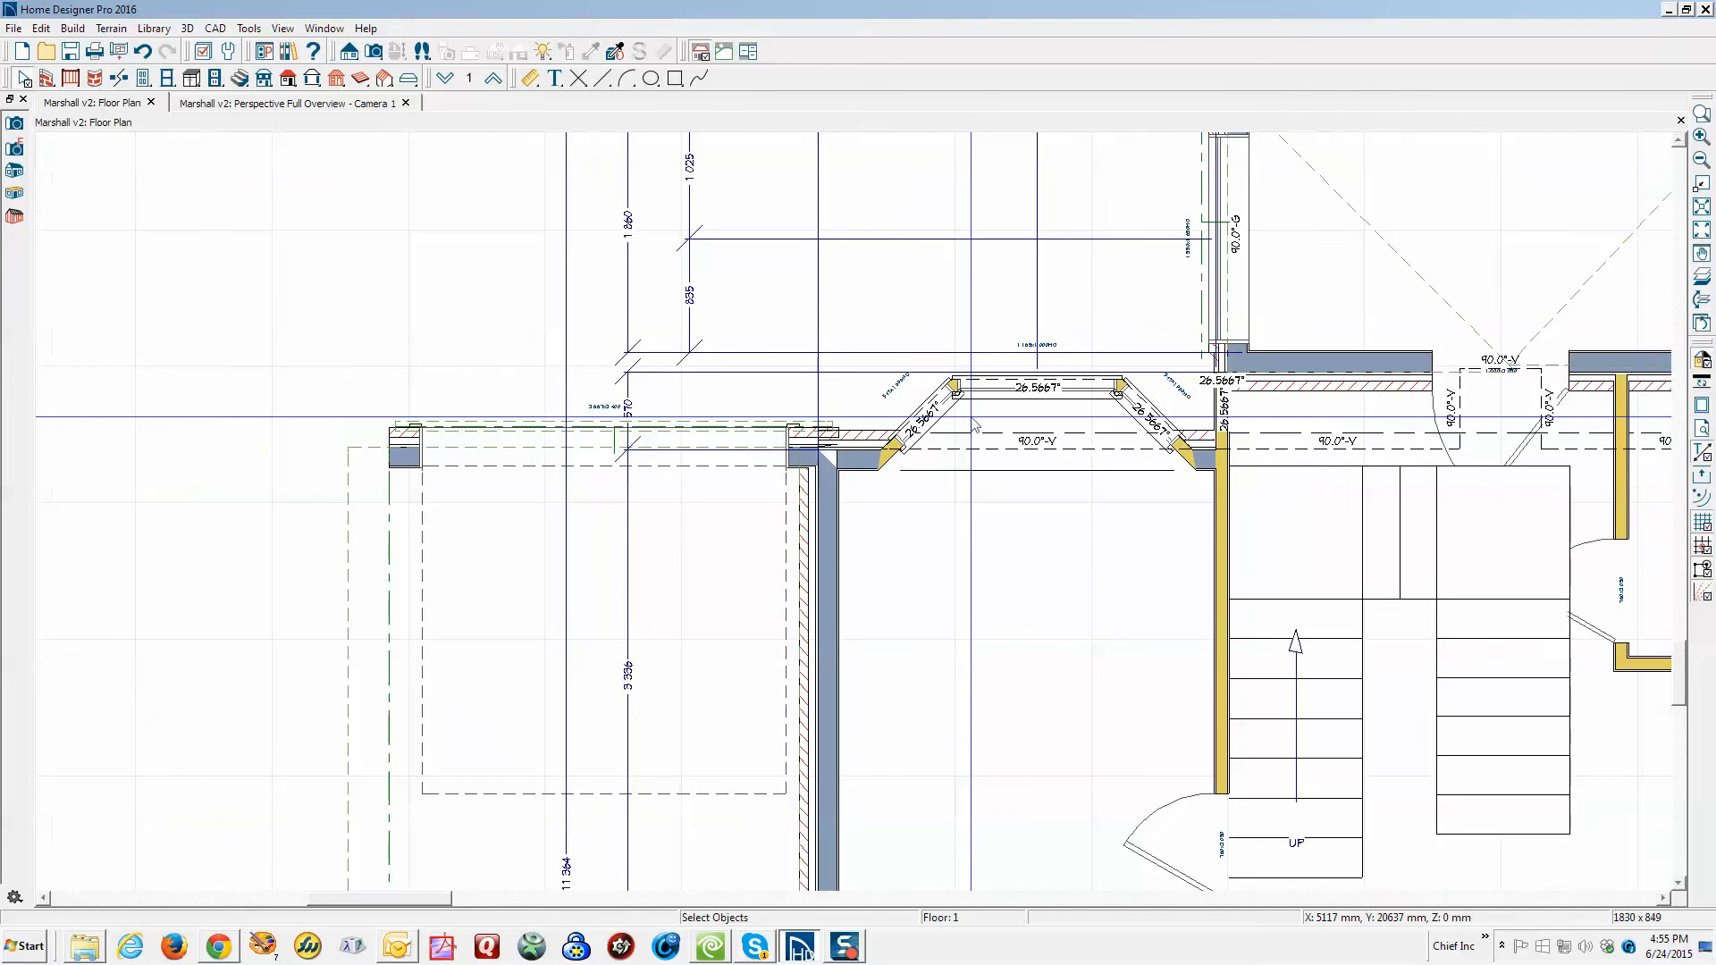
scroll(581, 545, "down", 4)
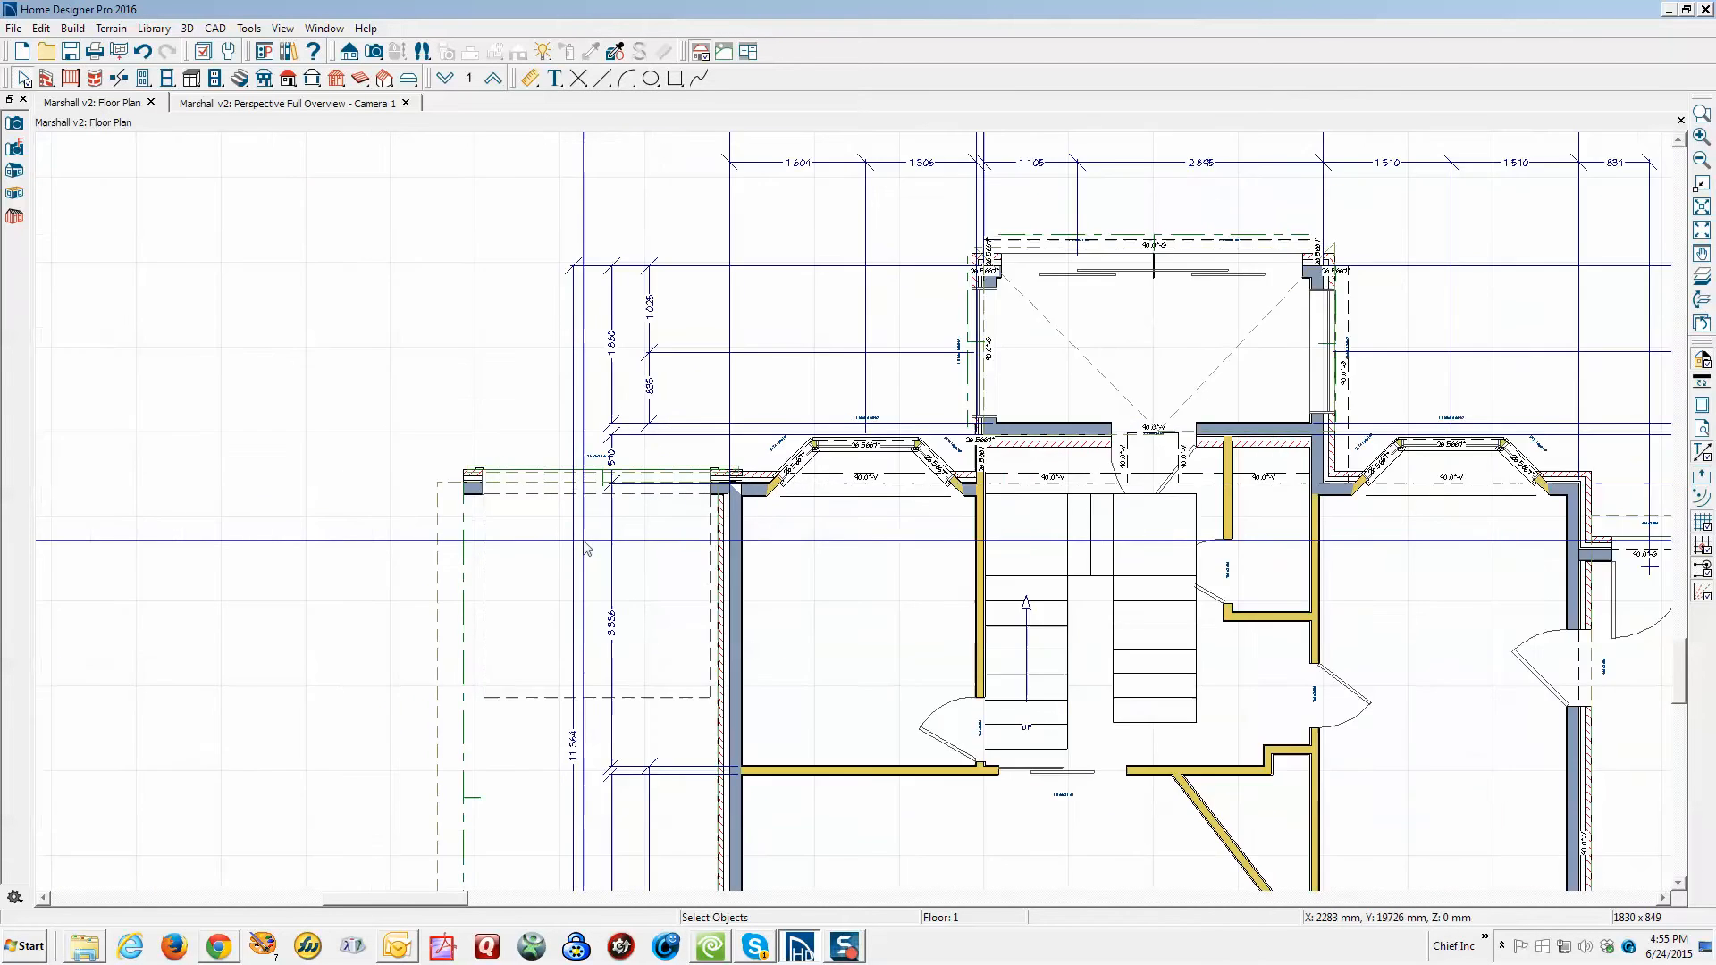
scroll(597, 540, "down", 1)
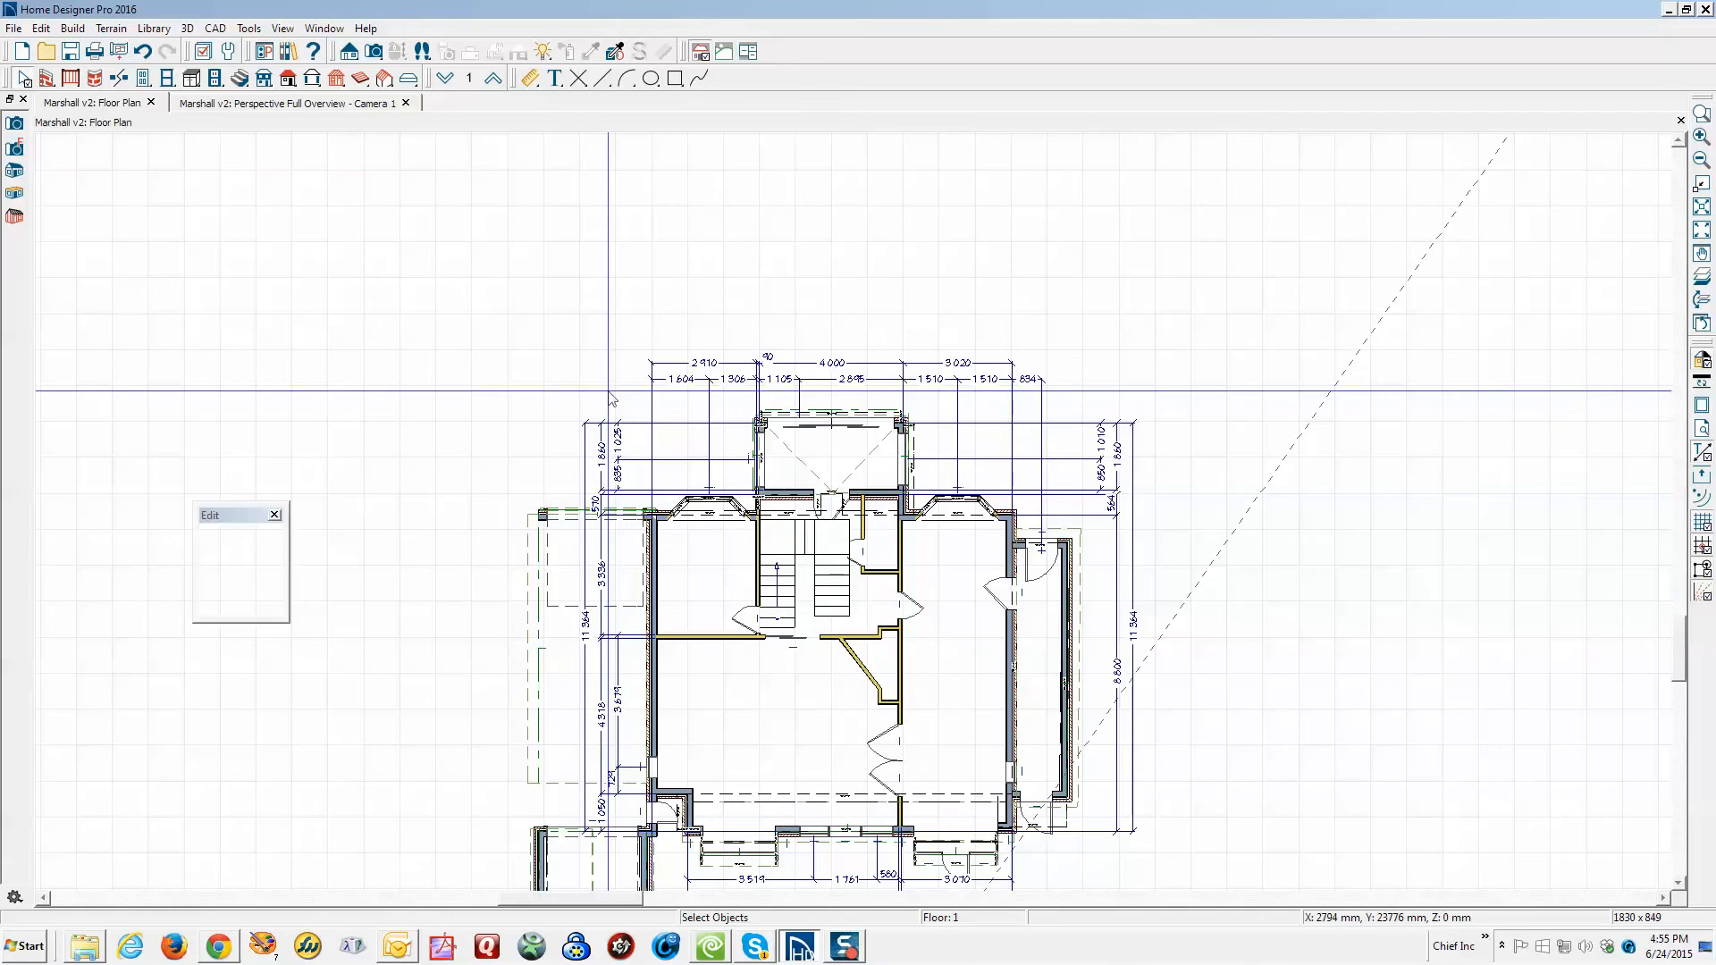
key("ctrl+Tab")
scroll(777, 438, "down", 4)
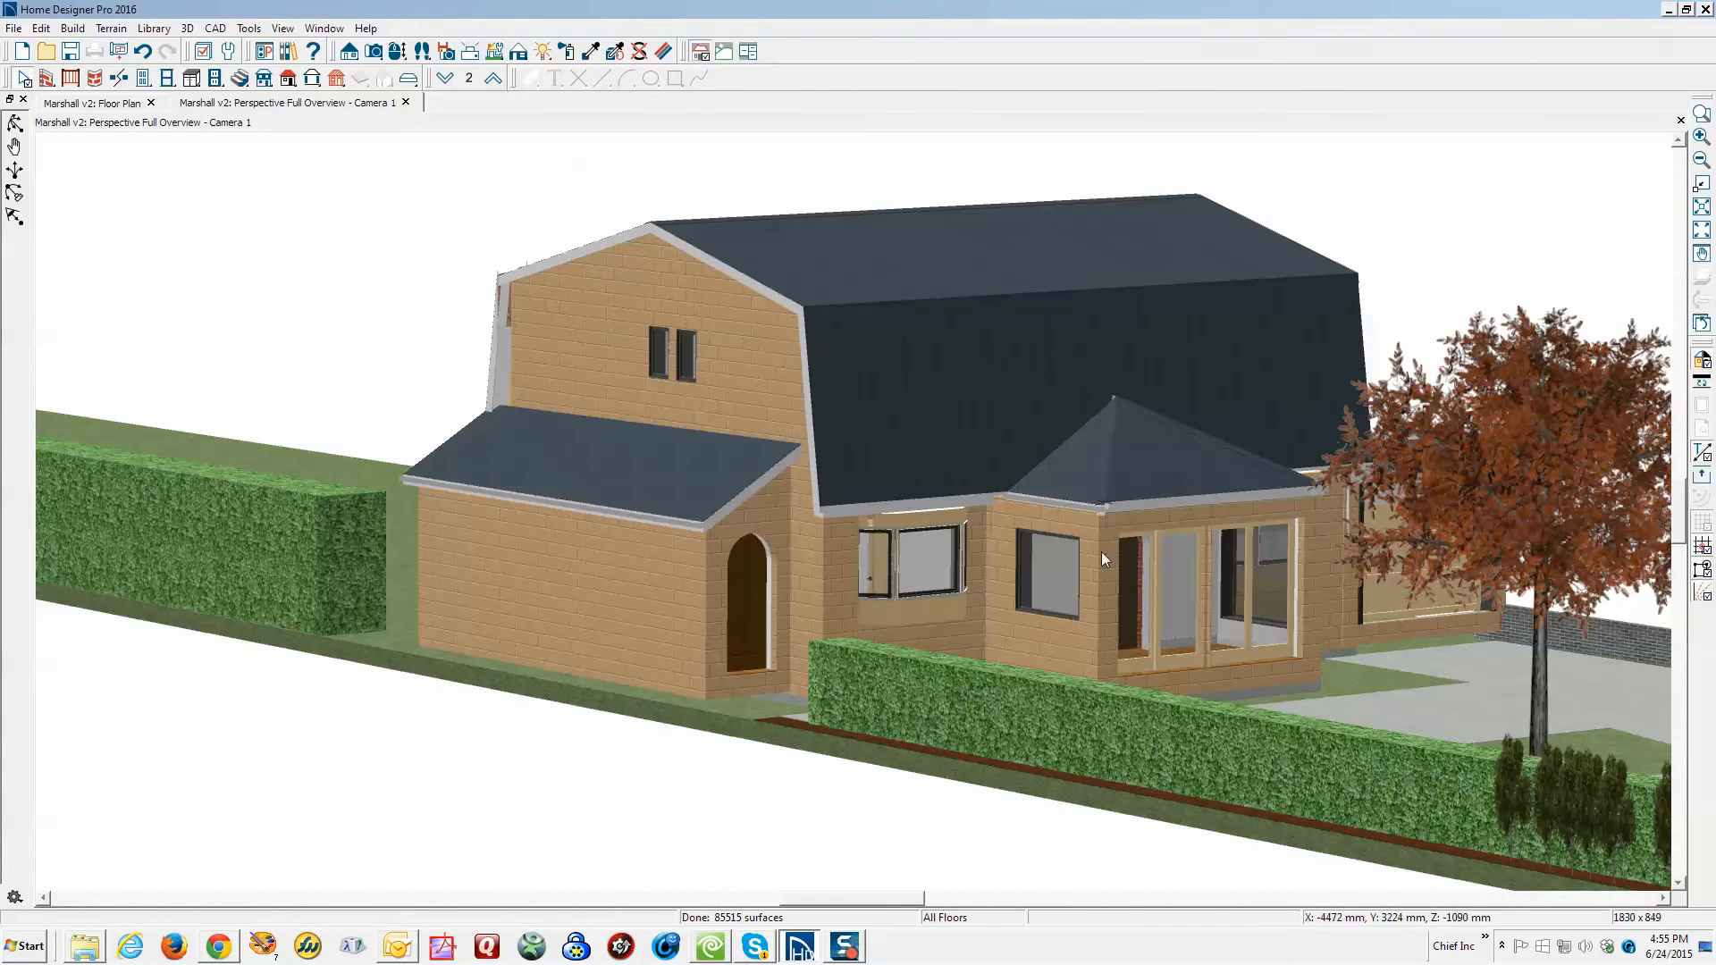
scroll(1101, 497, "up", 6)
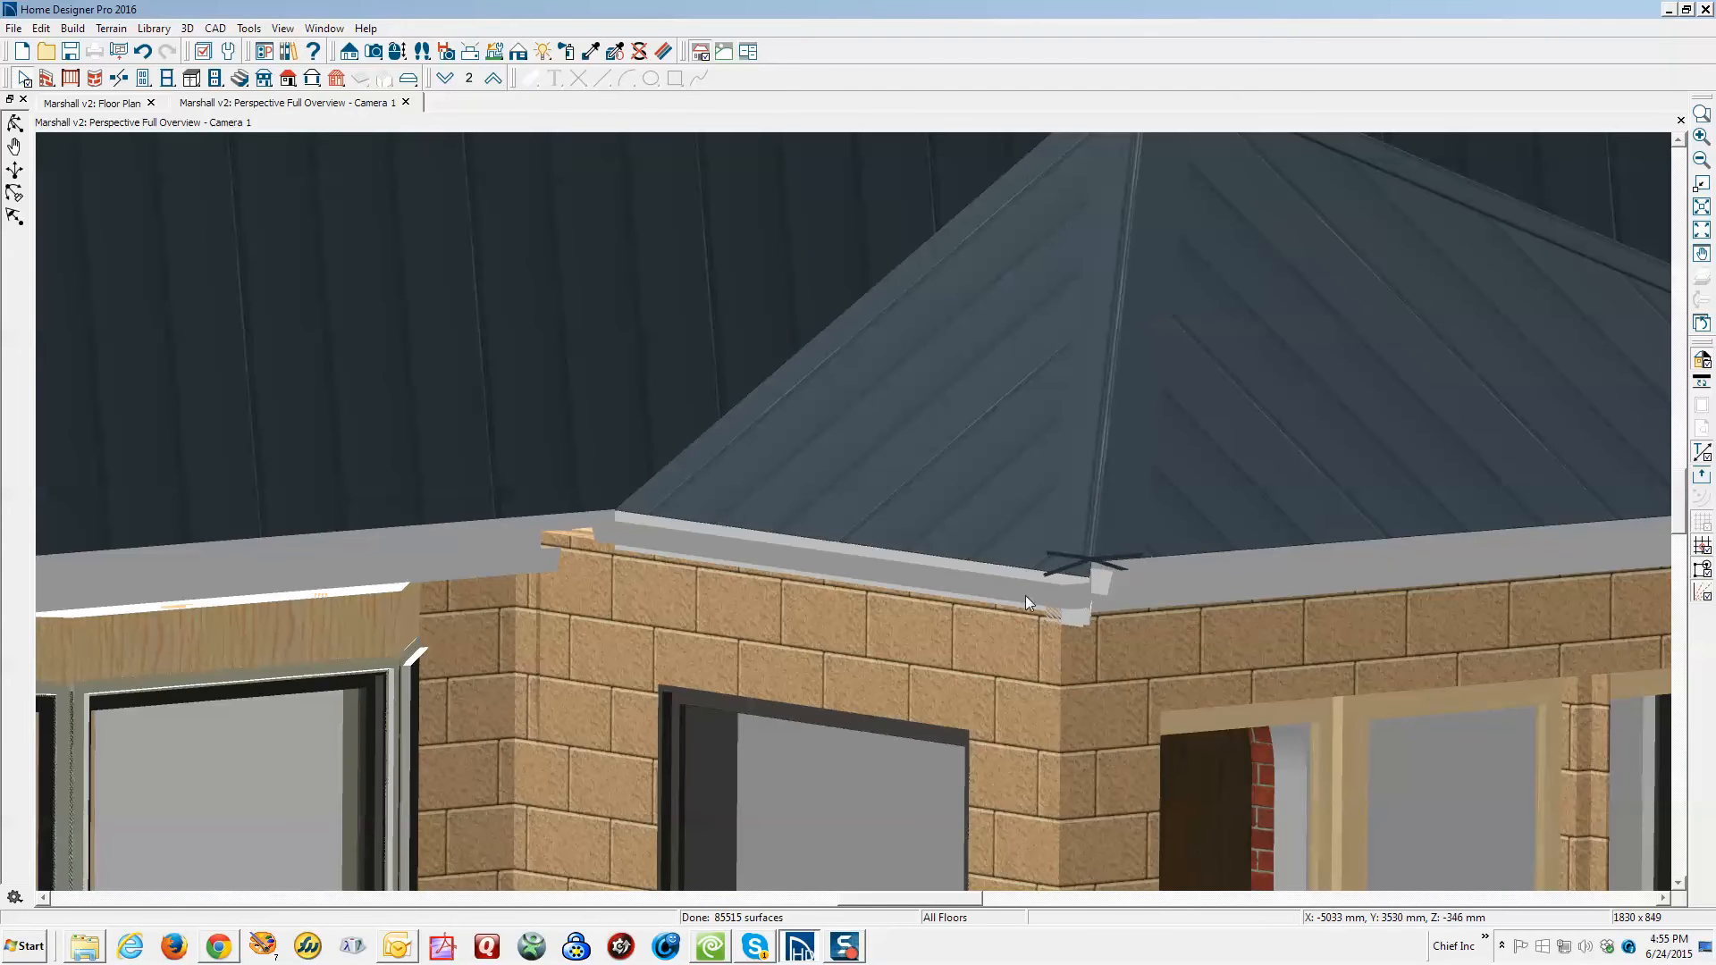
left_click(1049, 504)
left_click(1166, 512)
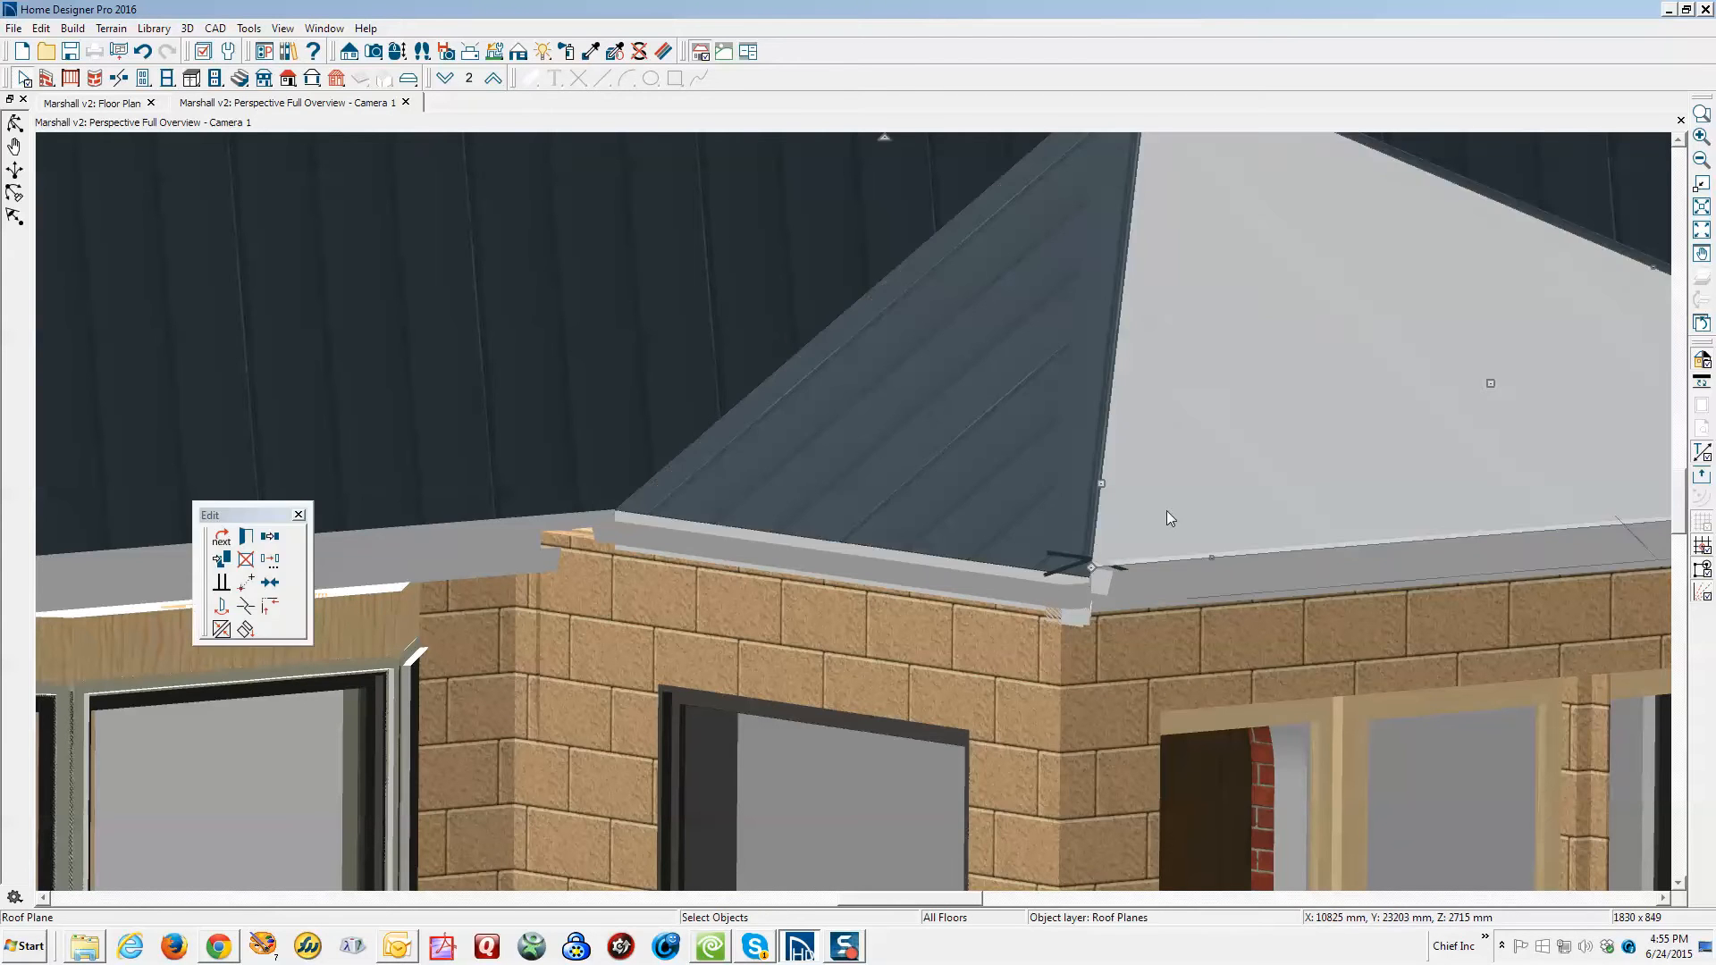
left_click(1005, 540)
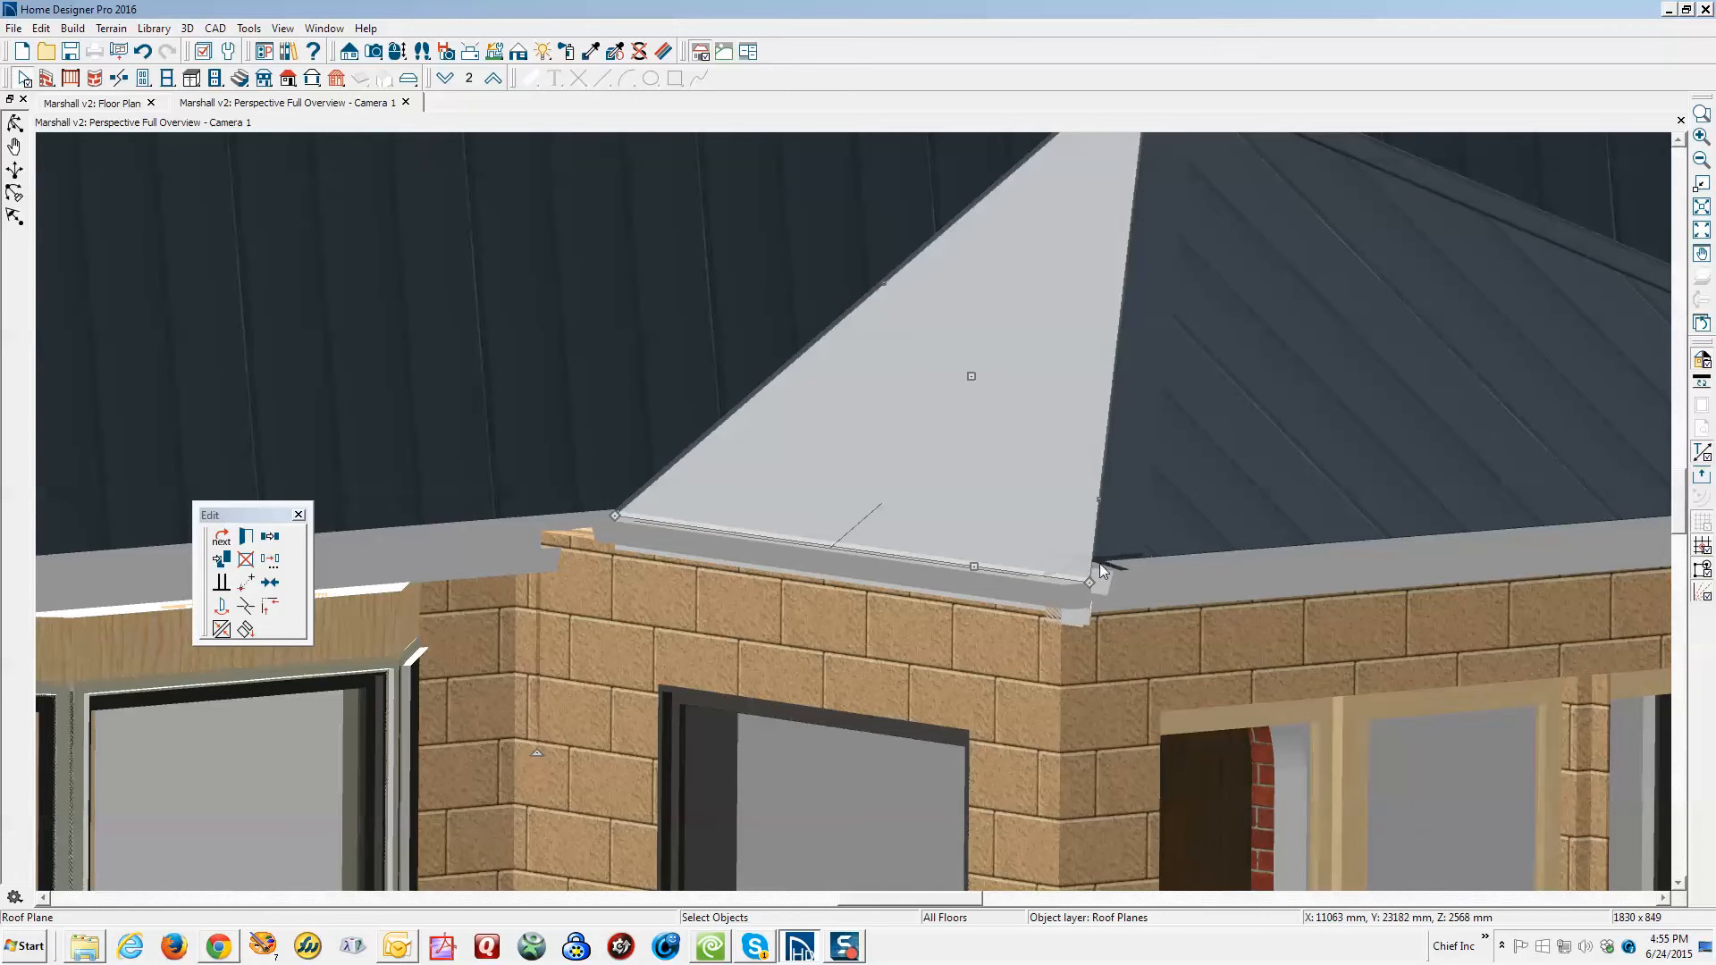
left_click(1177, 524)
key("Escape")
scroll(1302, 487, "down", 6)
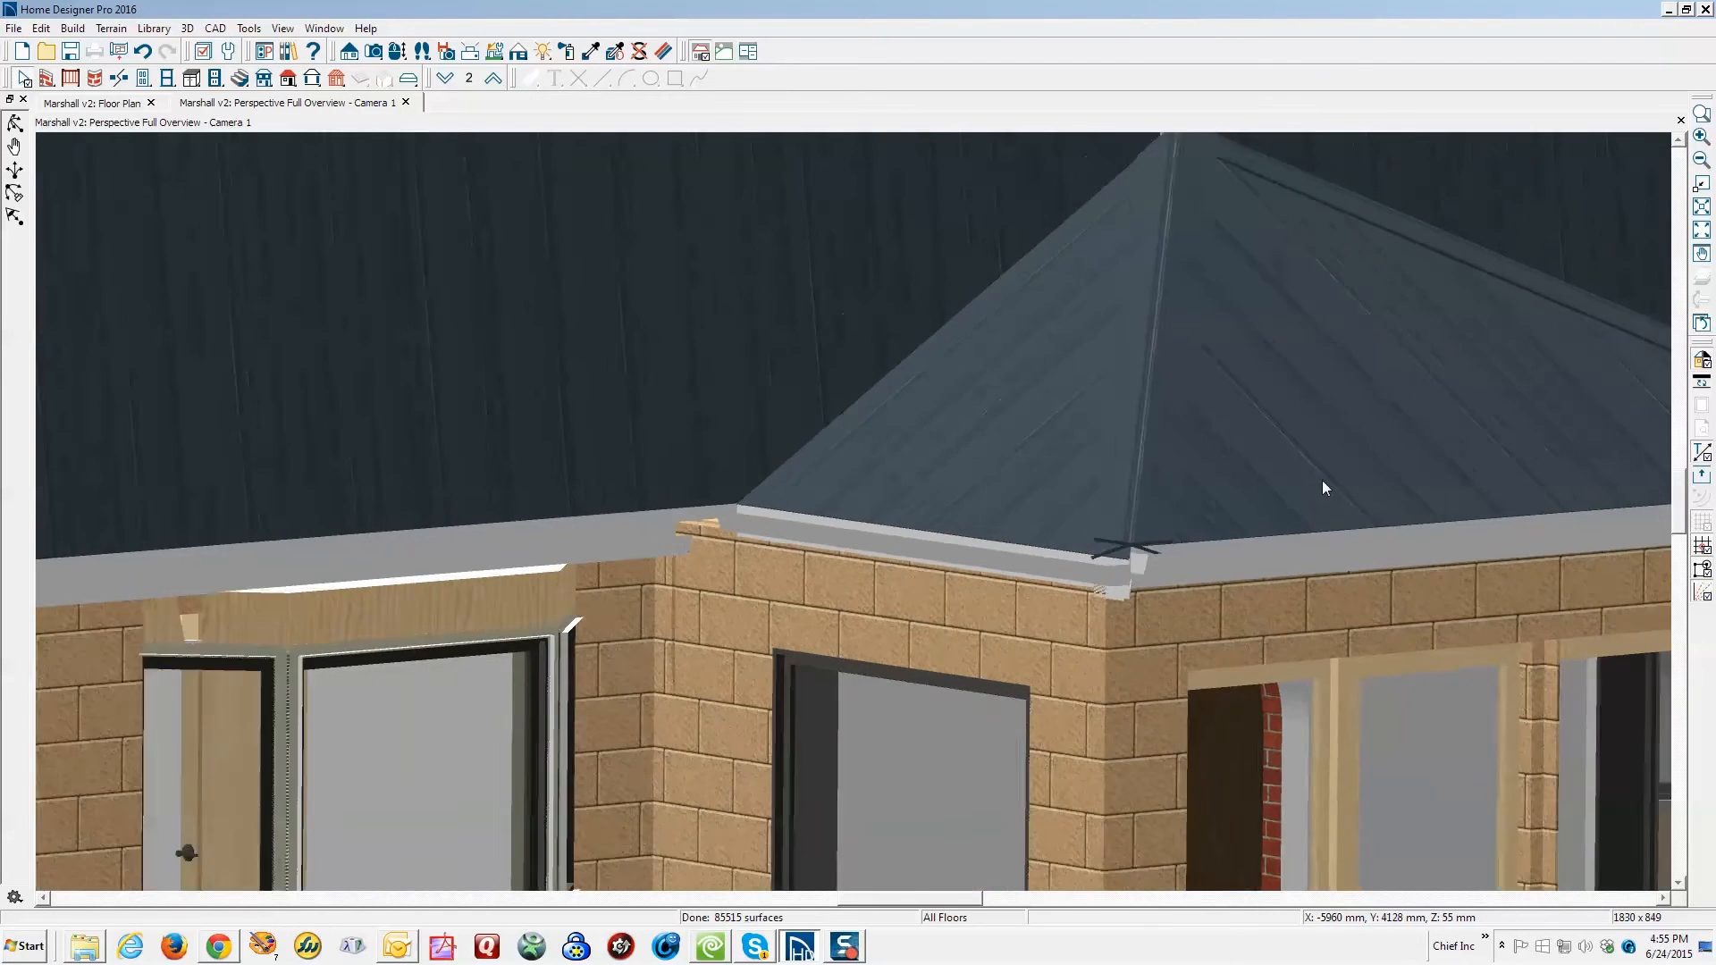
Compare the 3D overview with the floor 1 and floor 2 plans to check the roof planes around the rear extension
key("ctrl+Tab")
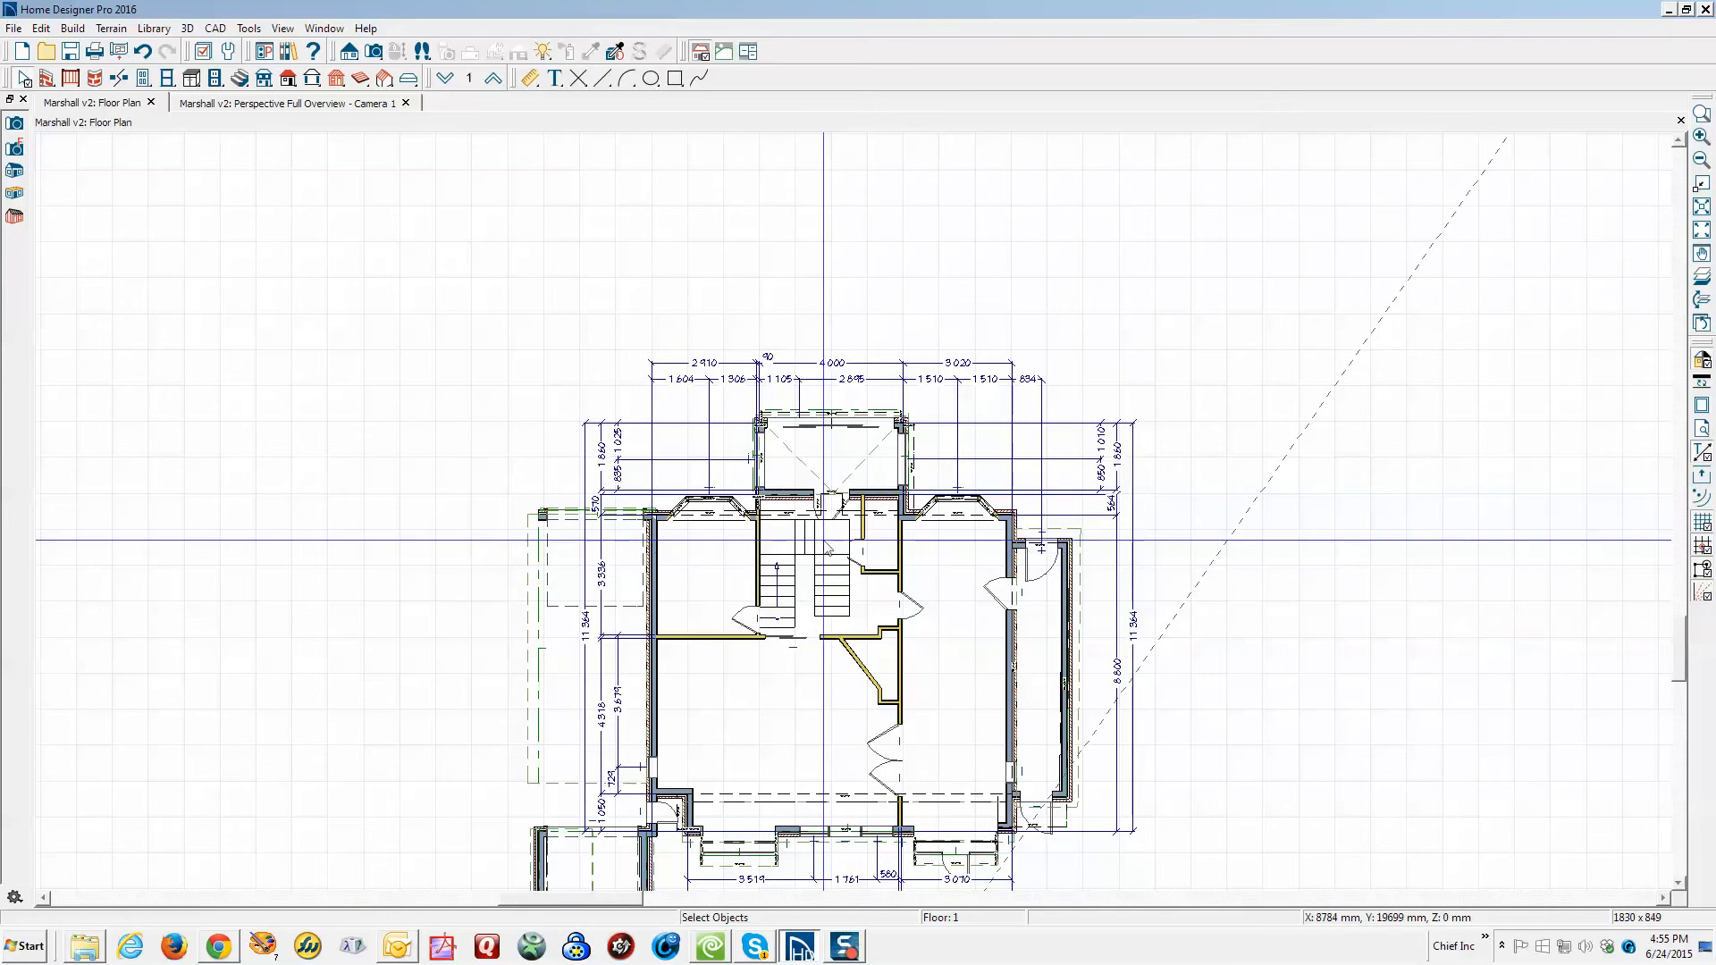
key("ctrl+Tab")
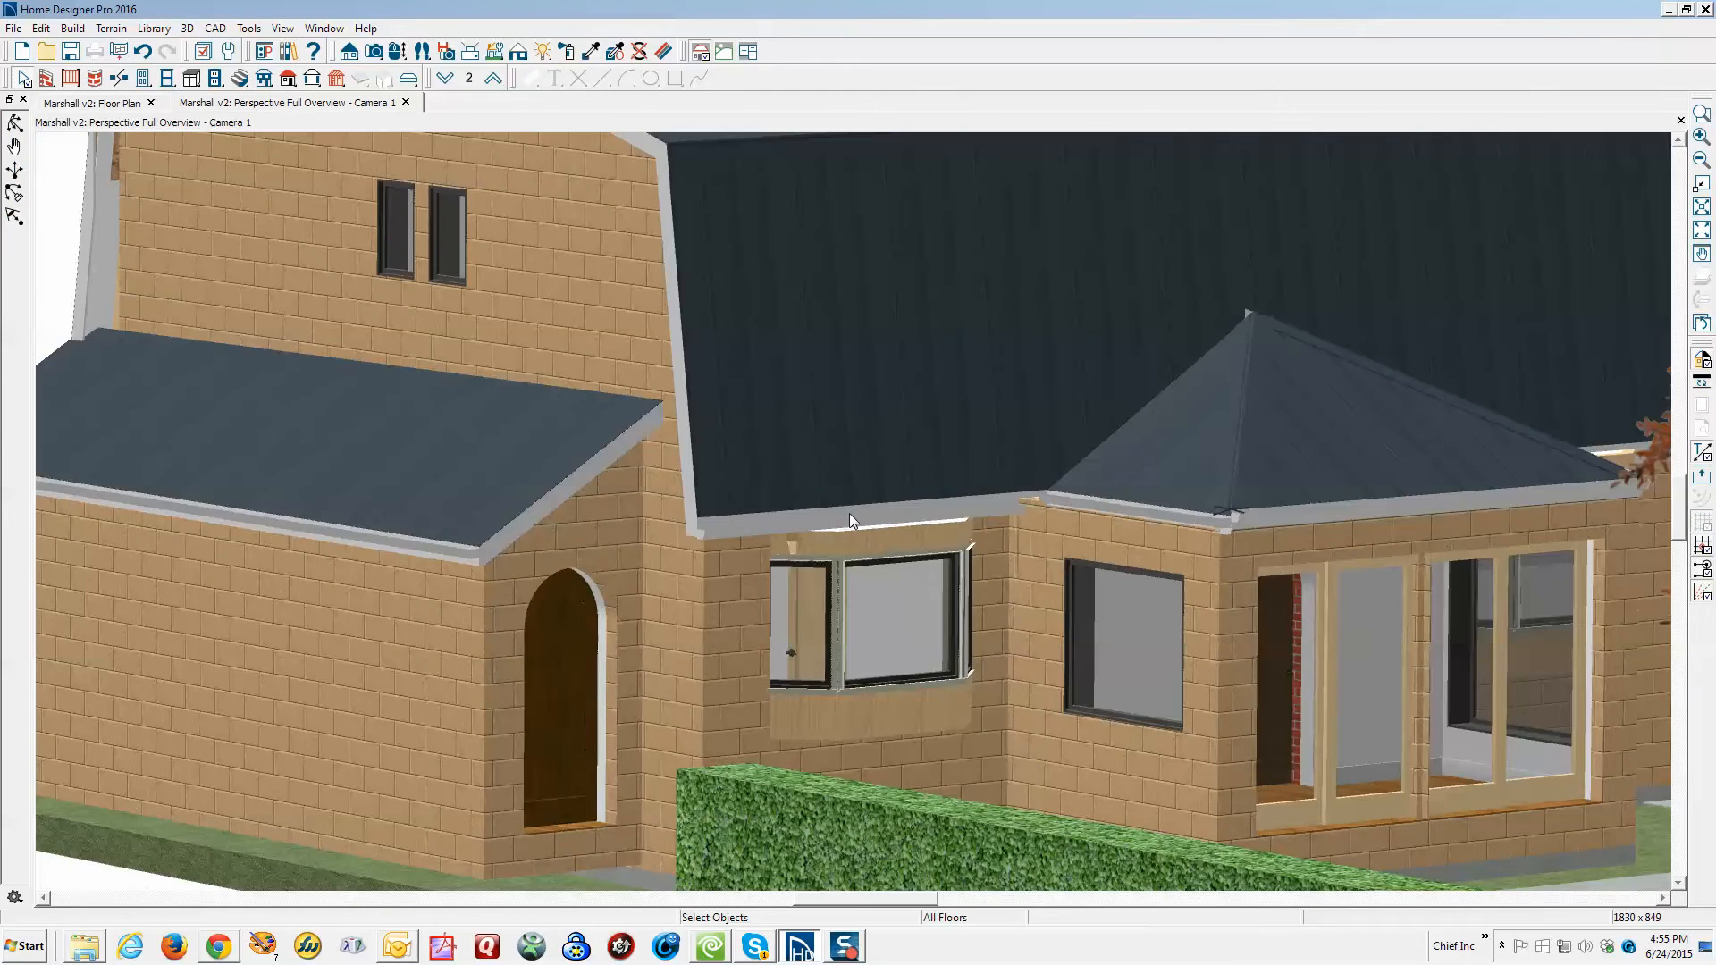
key("ctrl+Tab")
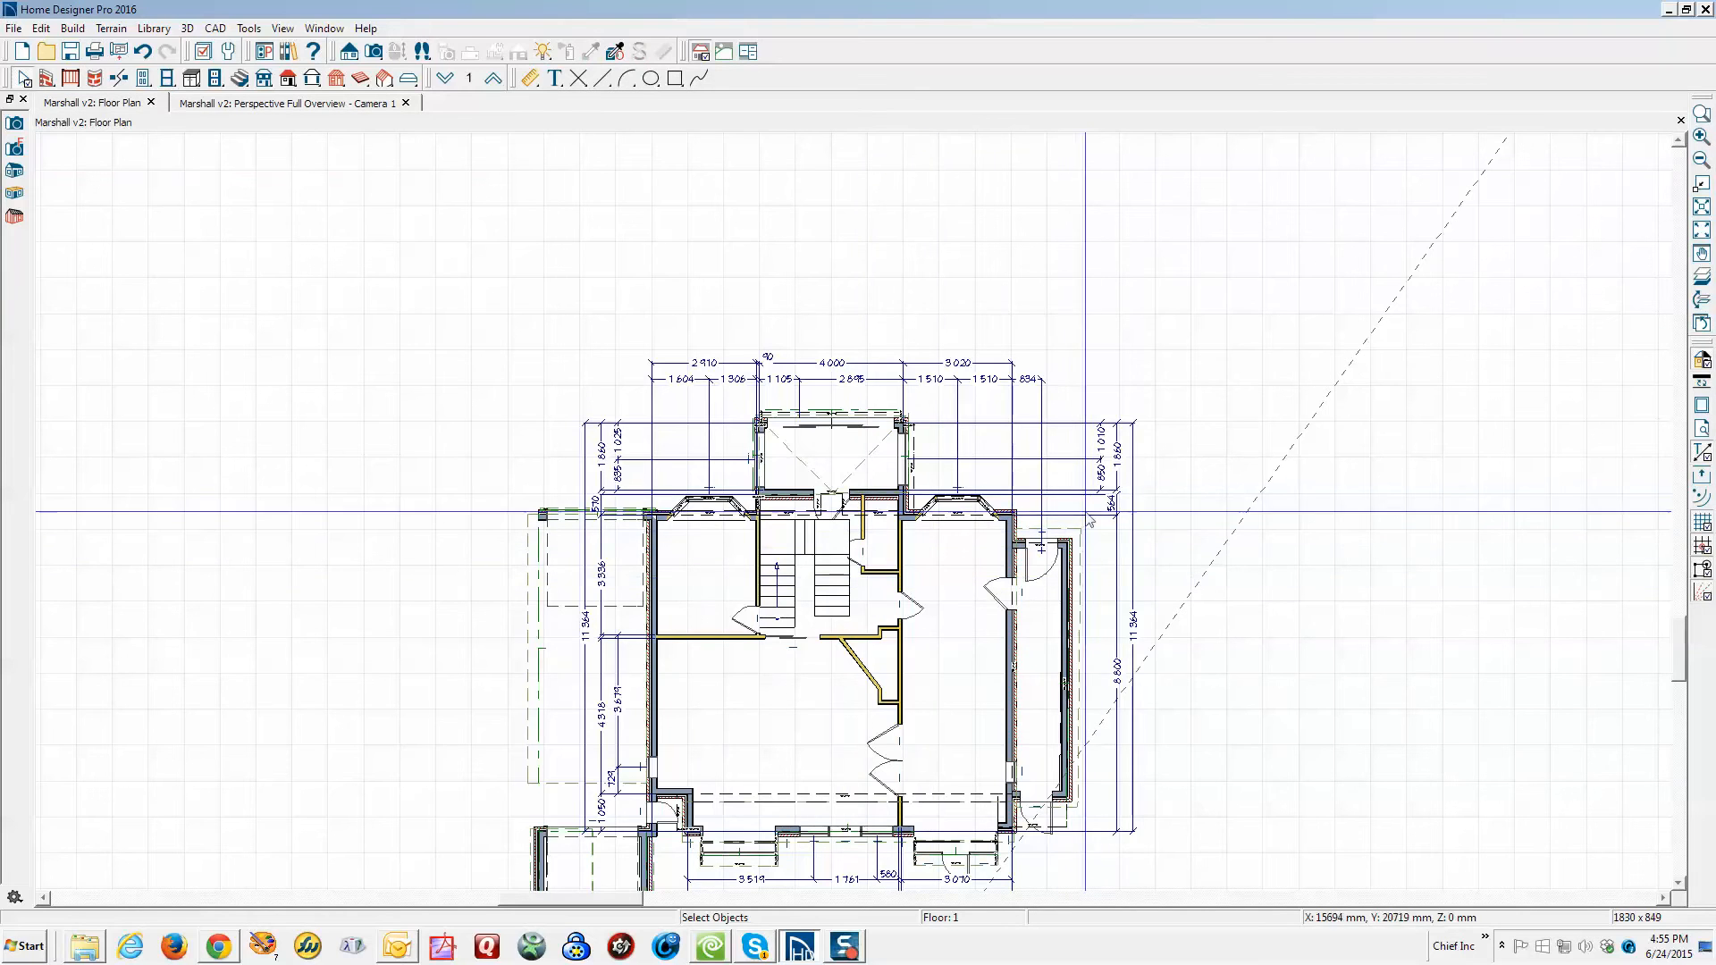
scroll(926, 496, "up", 5)
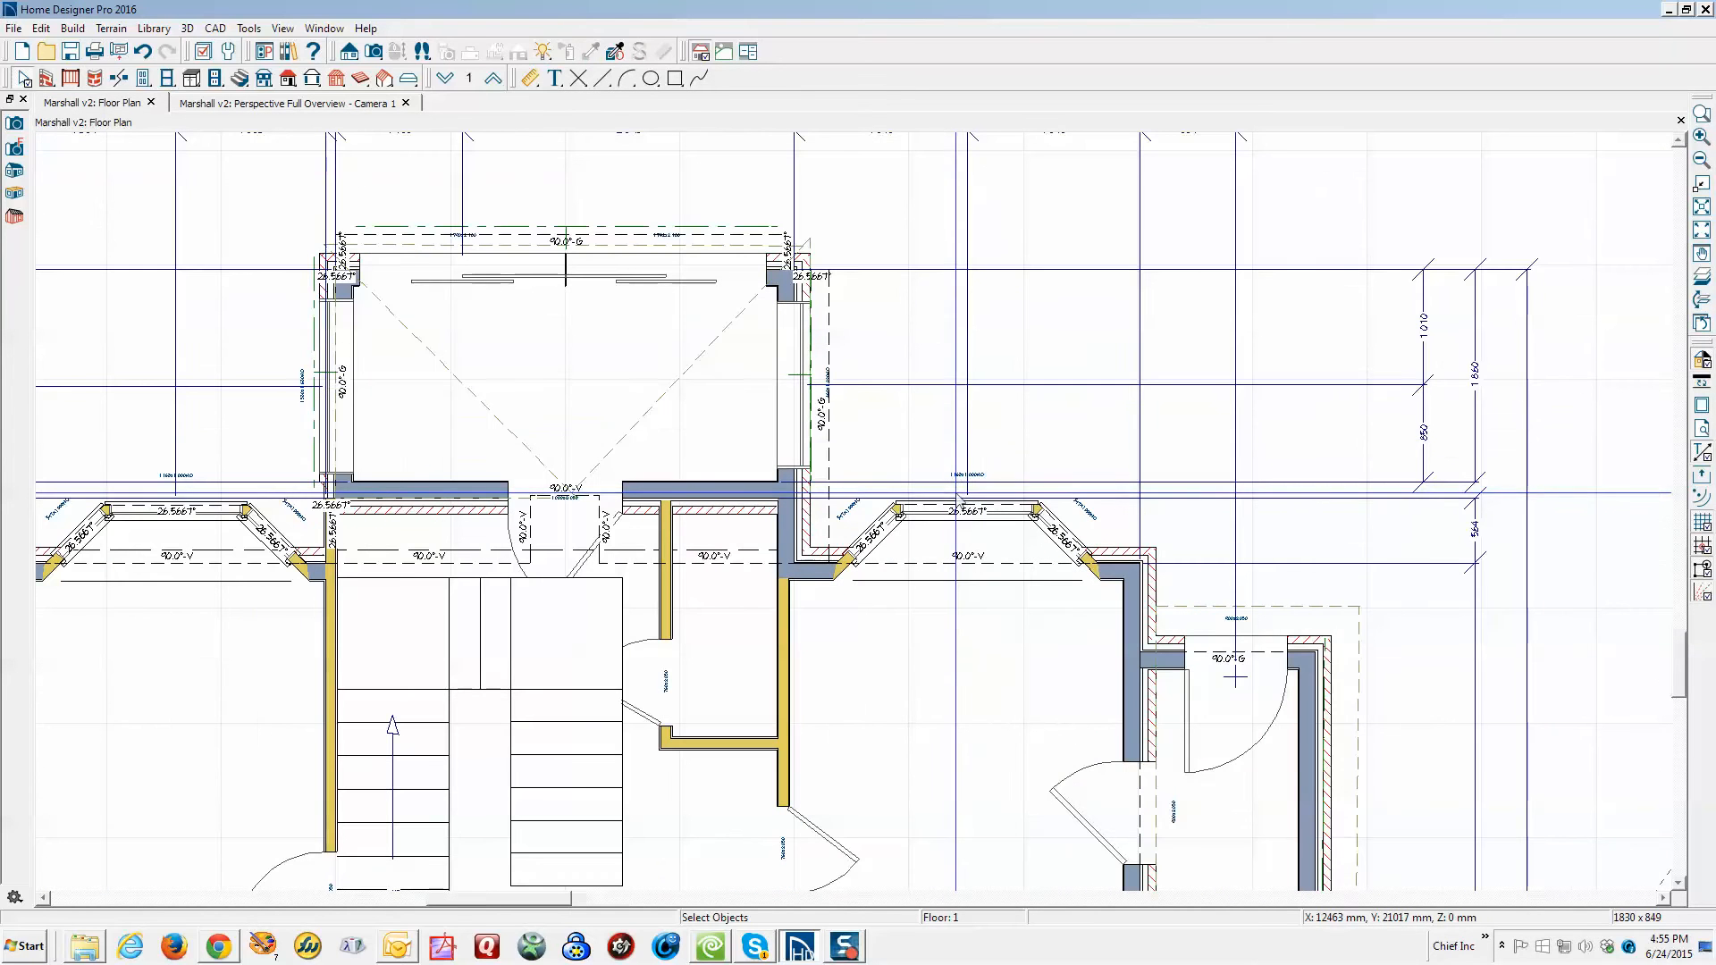
left_click(492, 78)
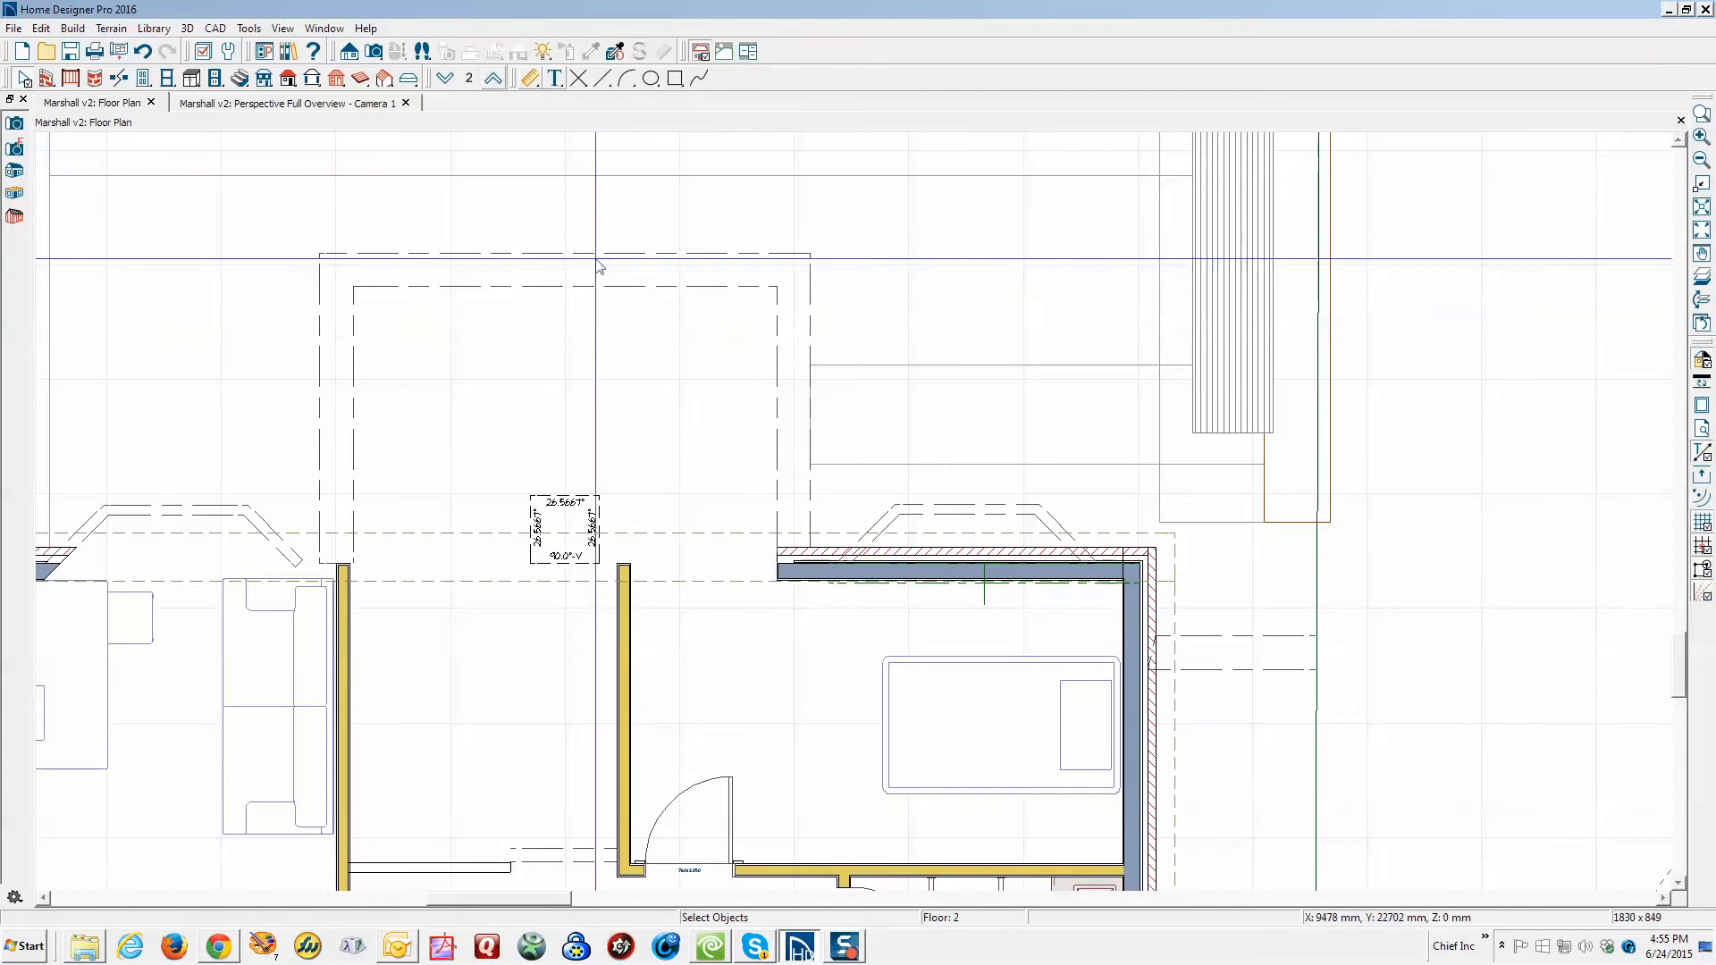
left_click(1183, 567)
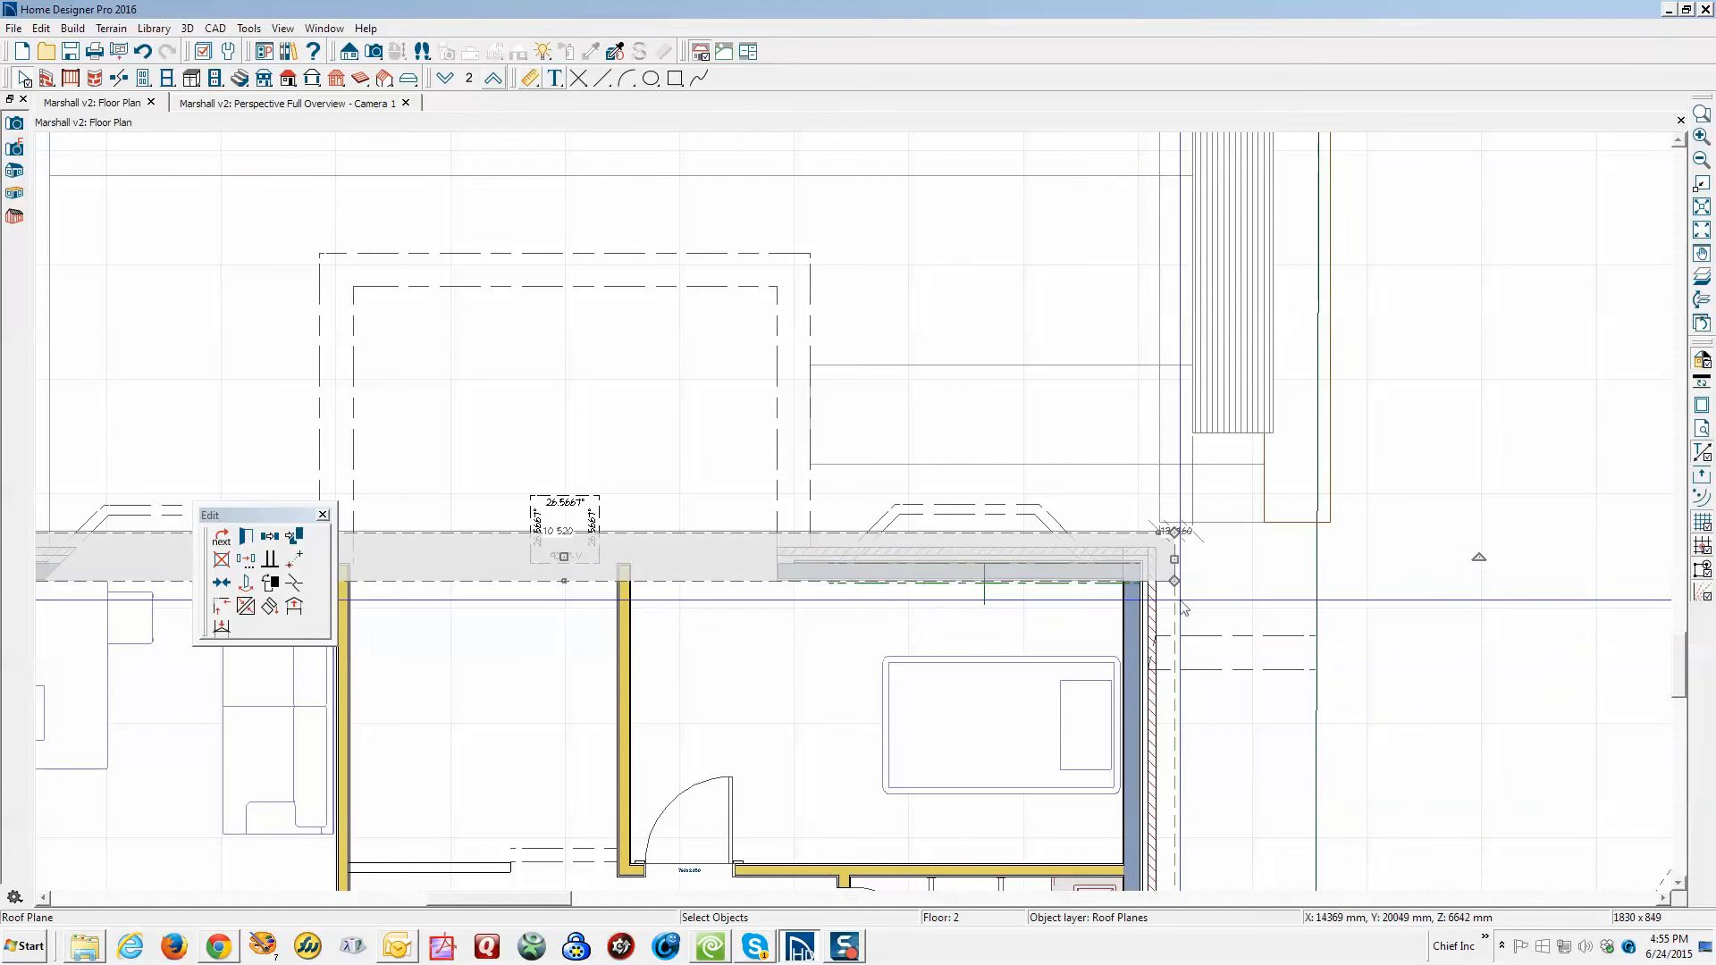
left_click(1225, 460)
scroll(1224, 460, "down", 1)
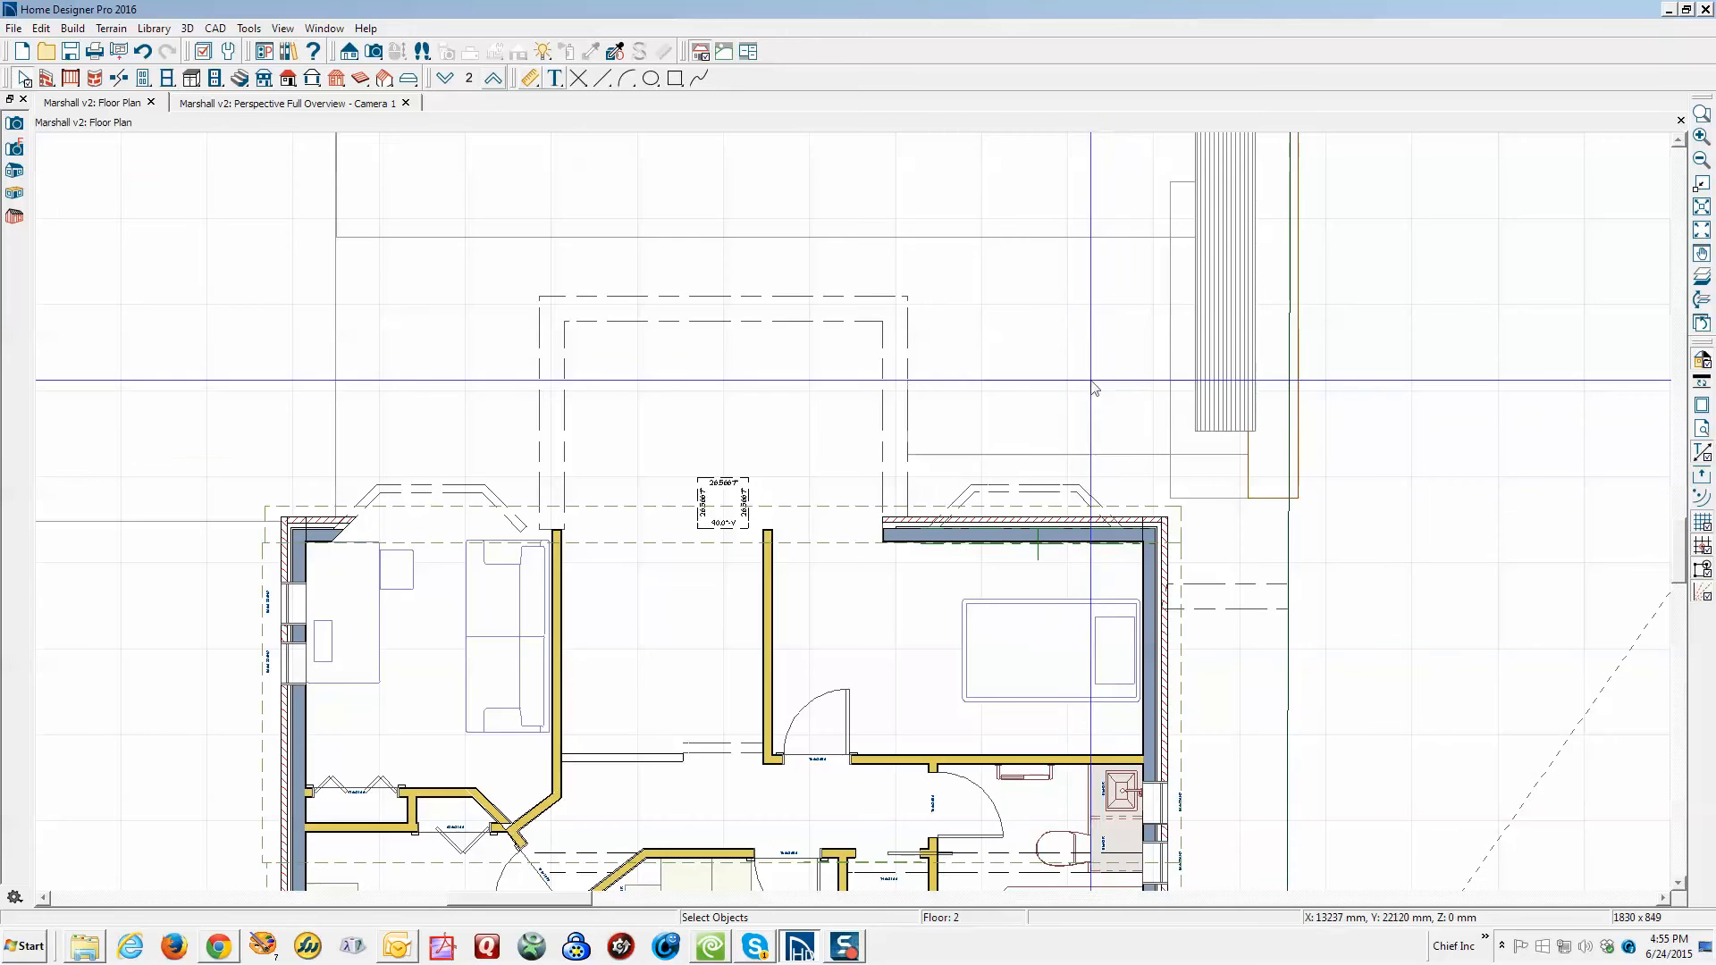
left_click(446, 78)
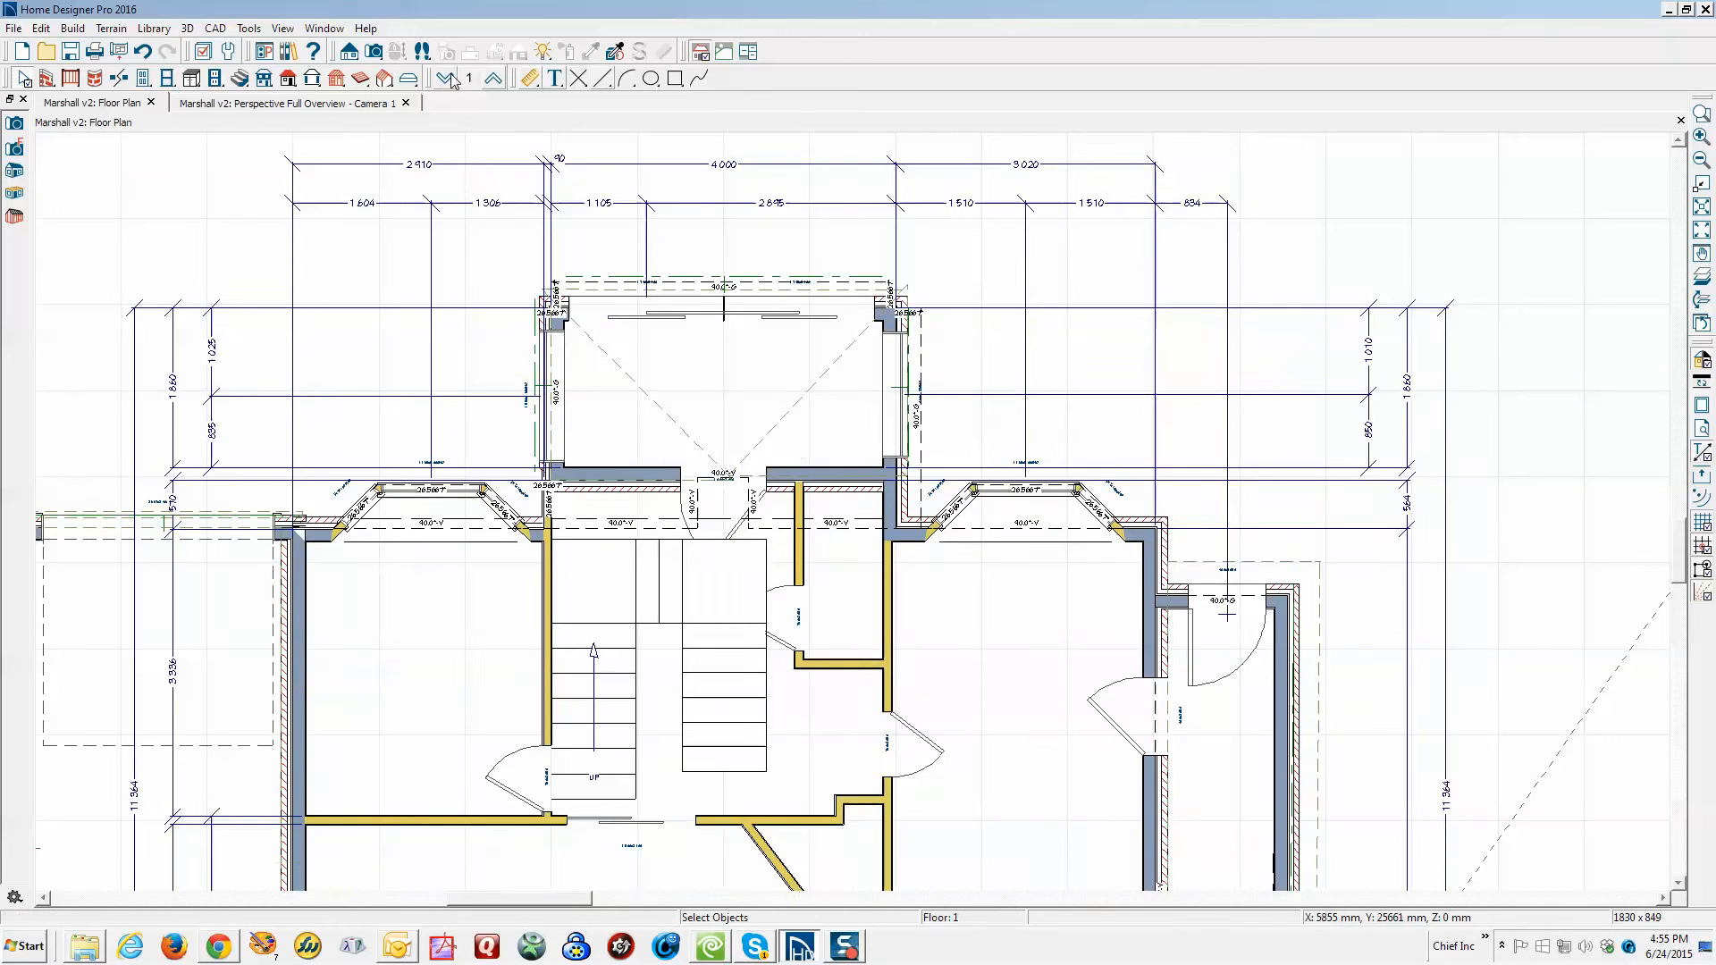
Examine the extension's triangular side roof plane and the roof corners in the floor 1 plan
left_click(810, 418)
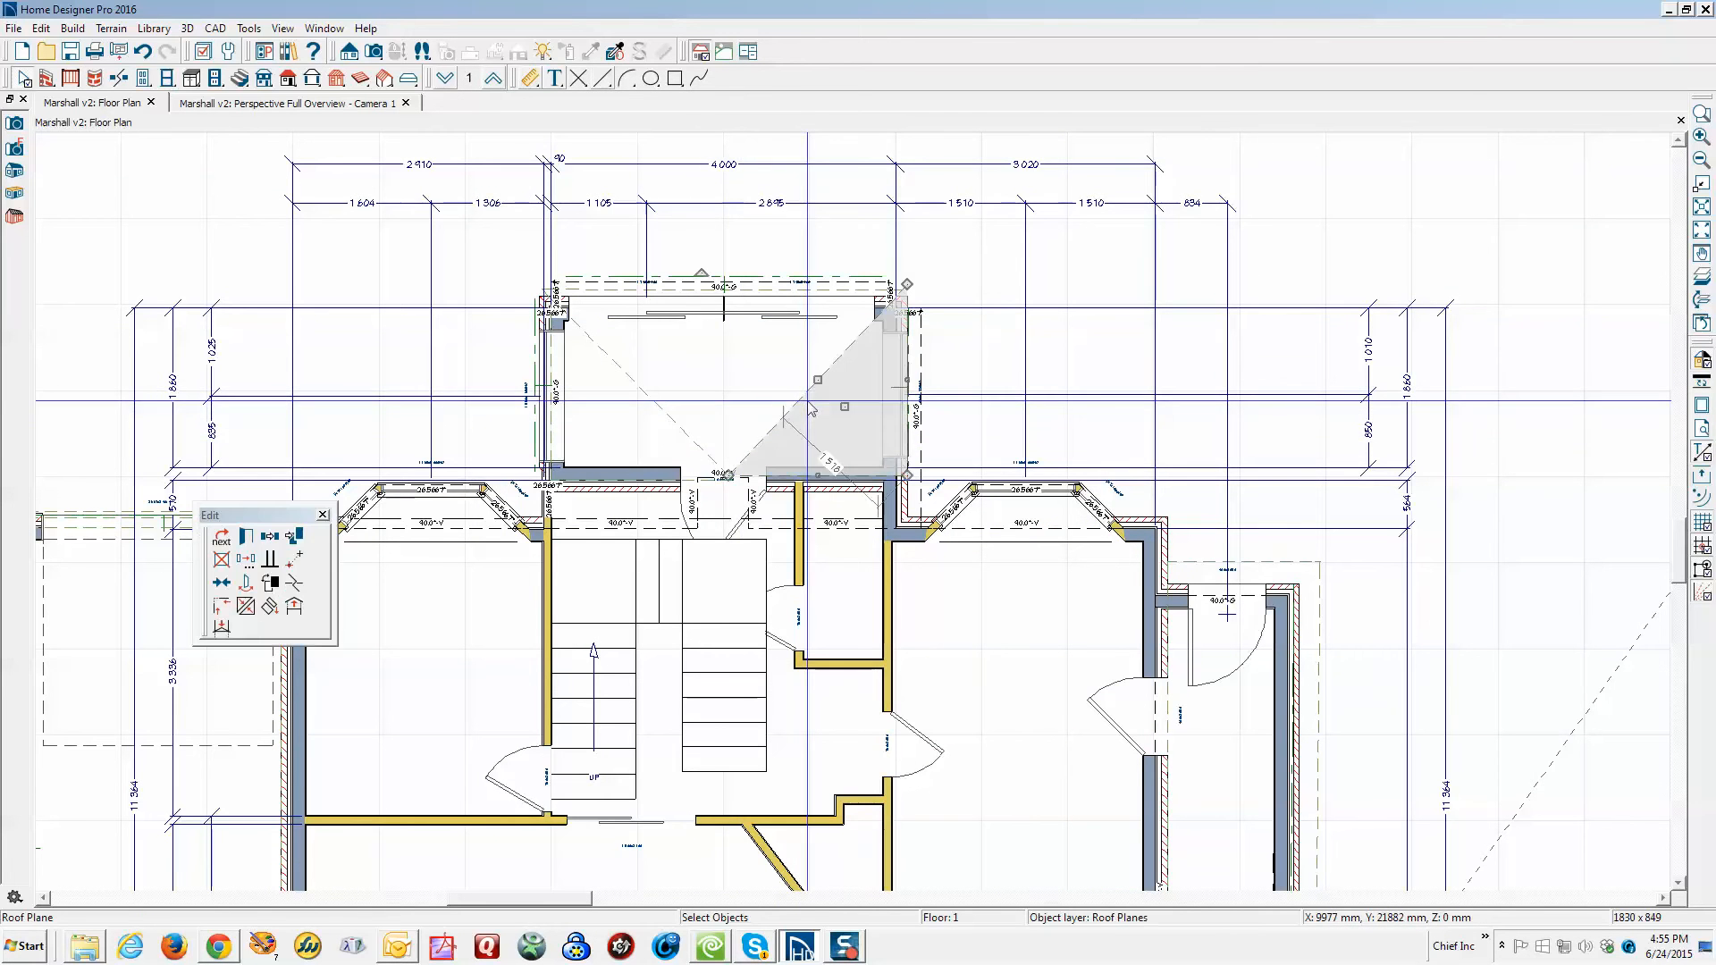
scroll(510, 313, "up", 3)
scroll(510, 313, "down", 3)
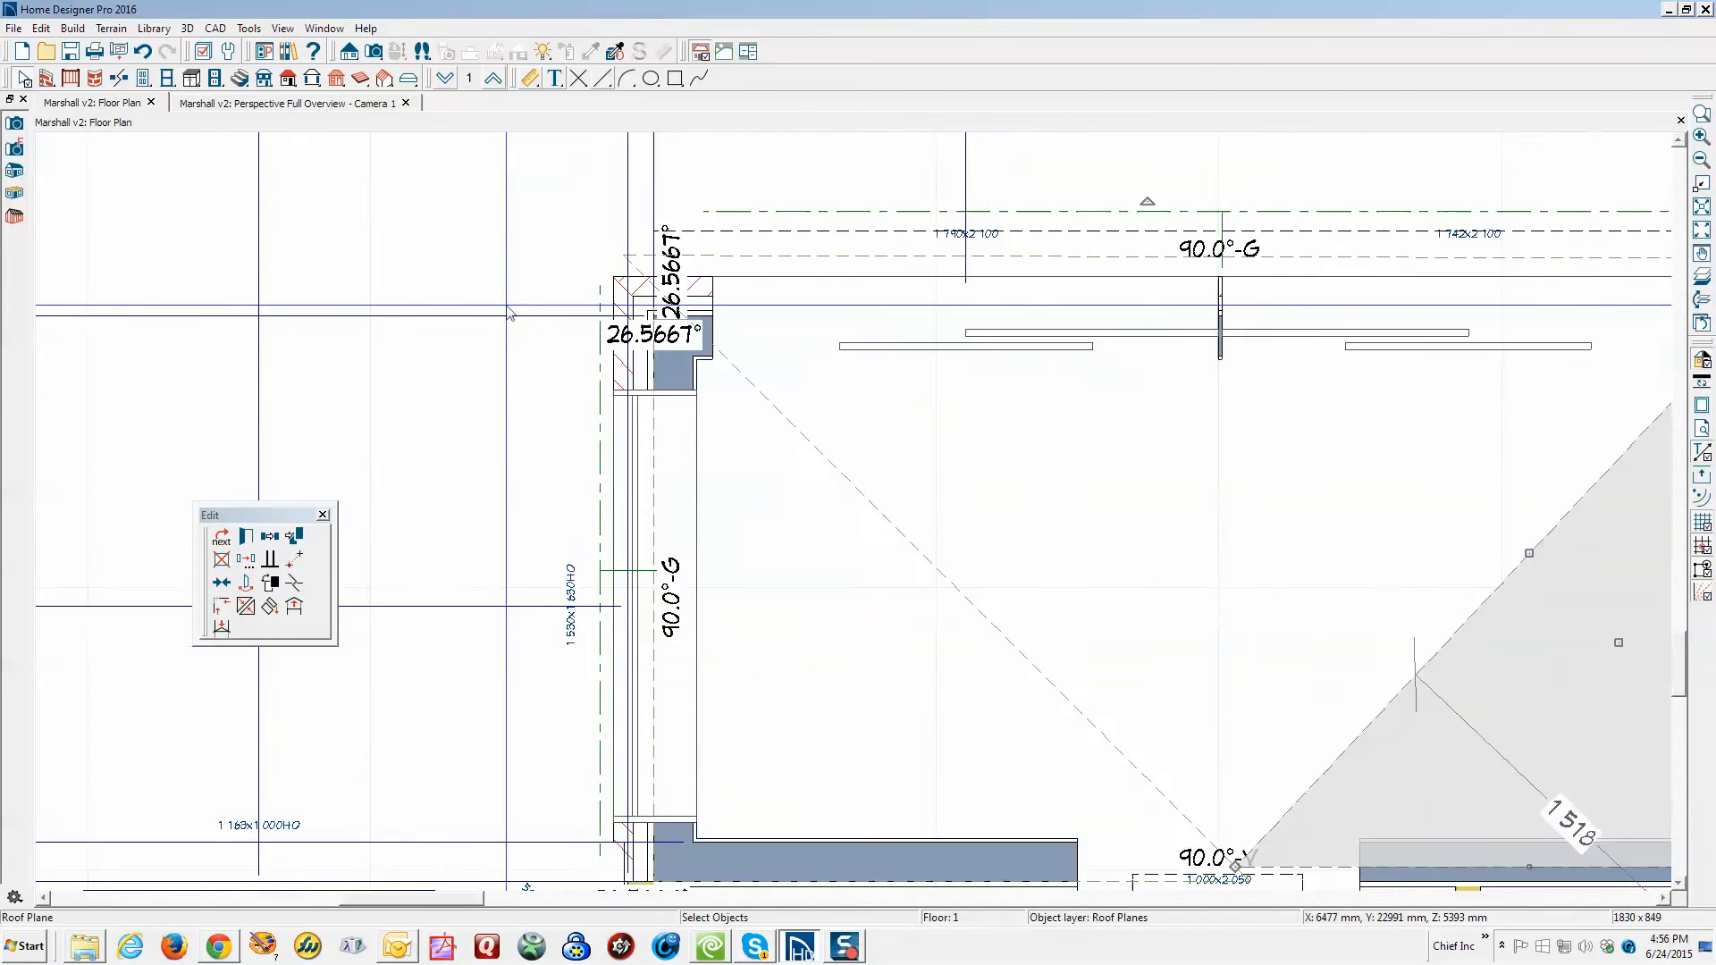
key("Escape")
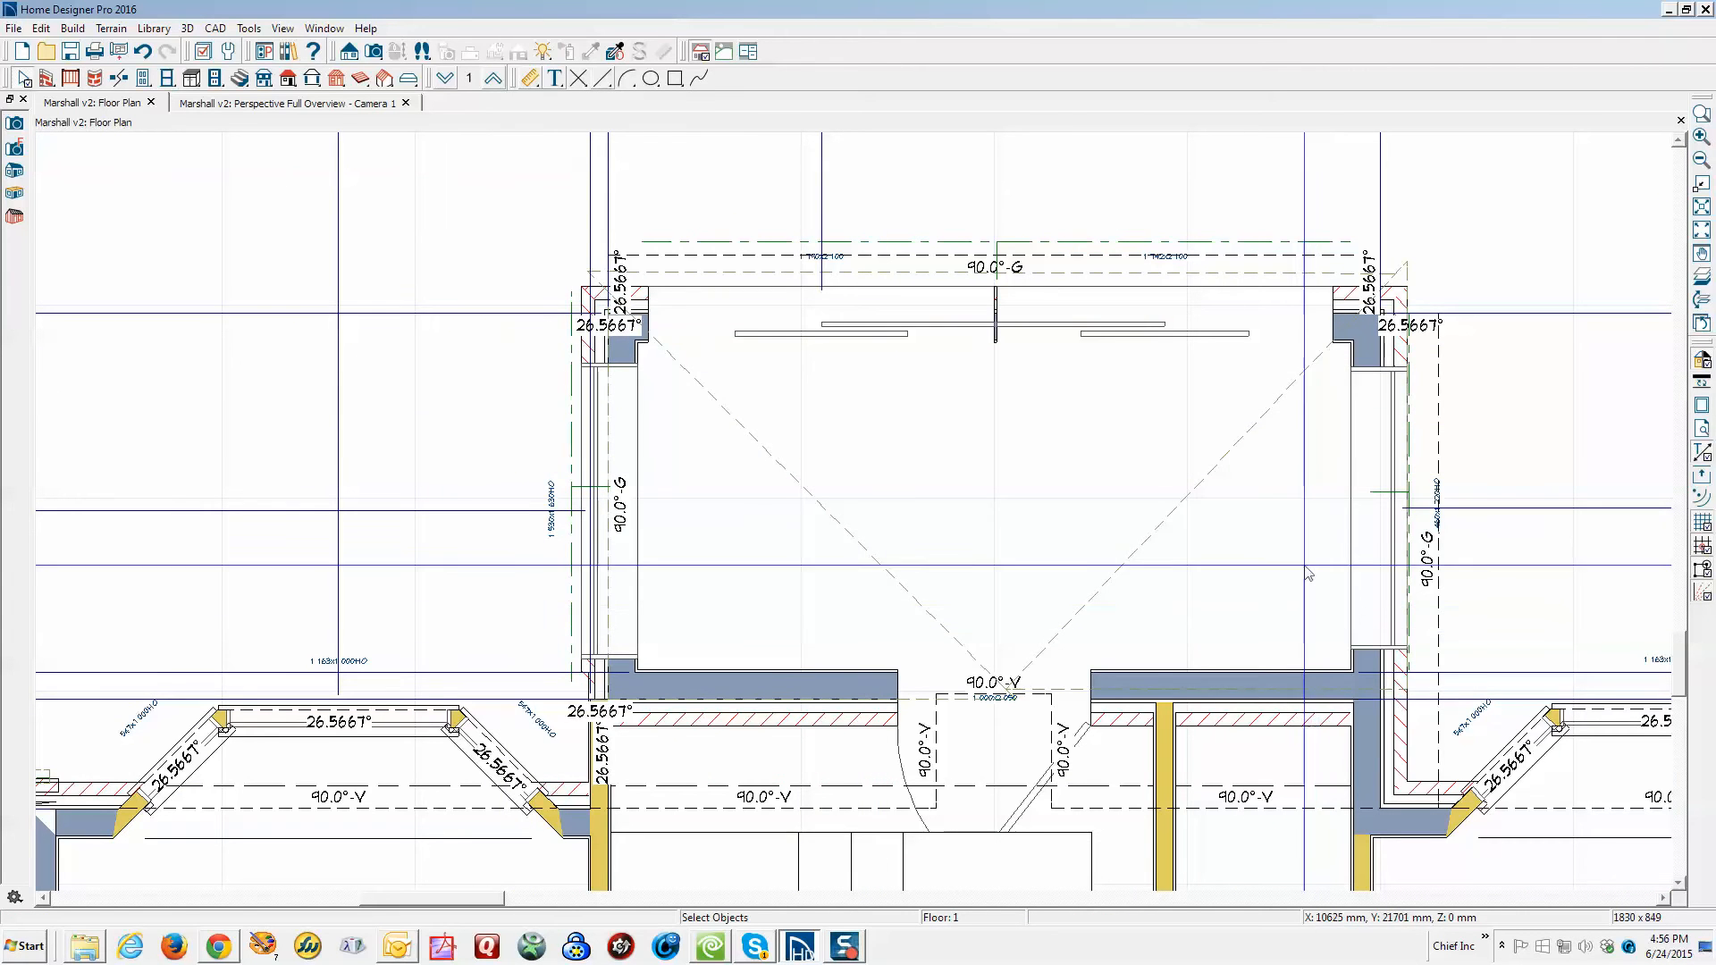
Move the extension's side roof plane nearest the second bay window outward by about 490 mm and select its baseline
scroll(1455, 447, "up", 1)
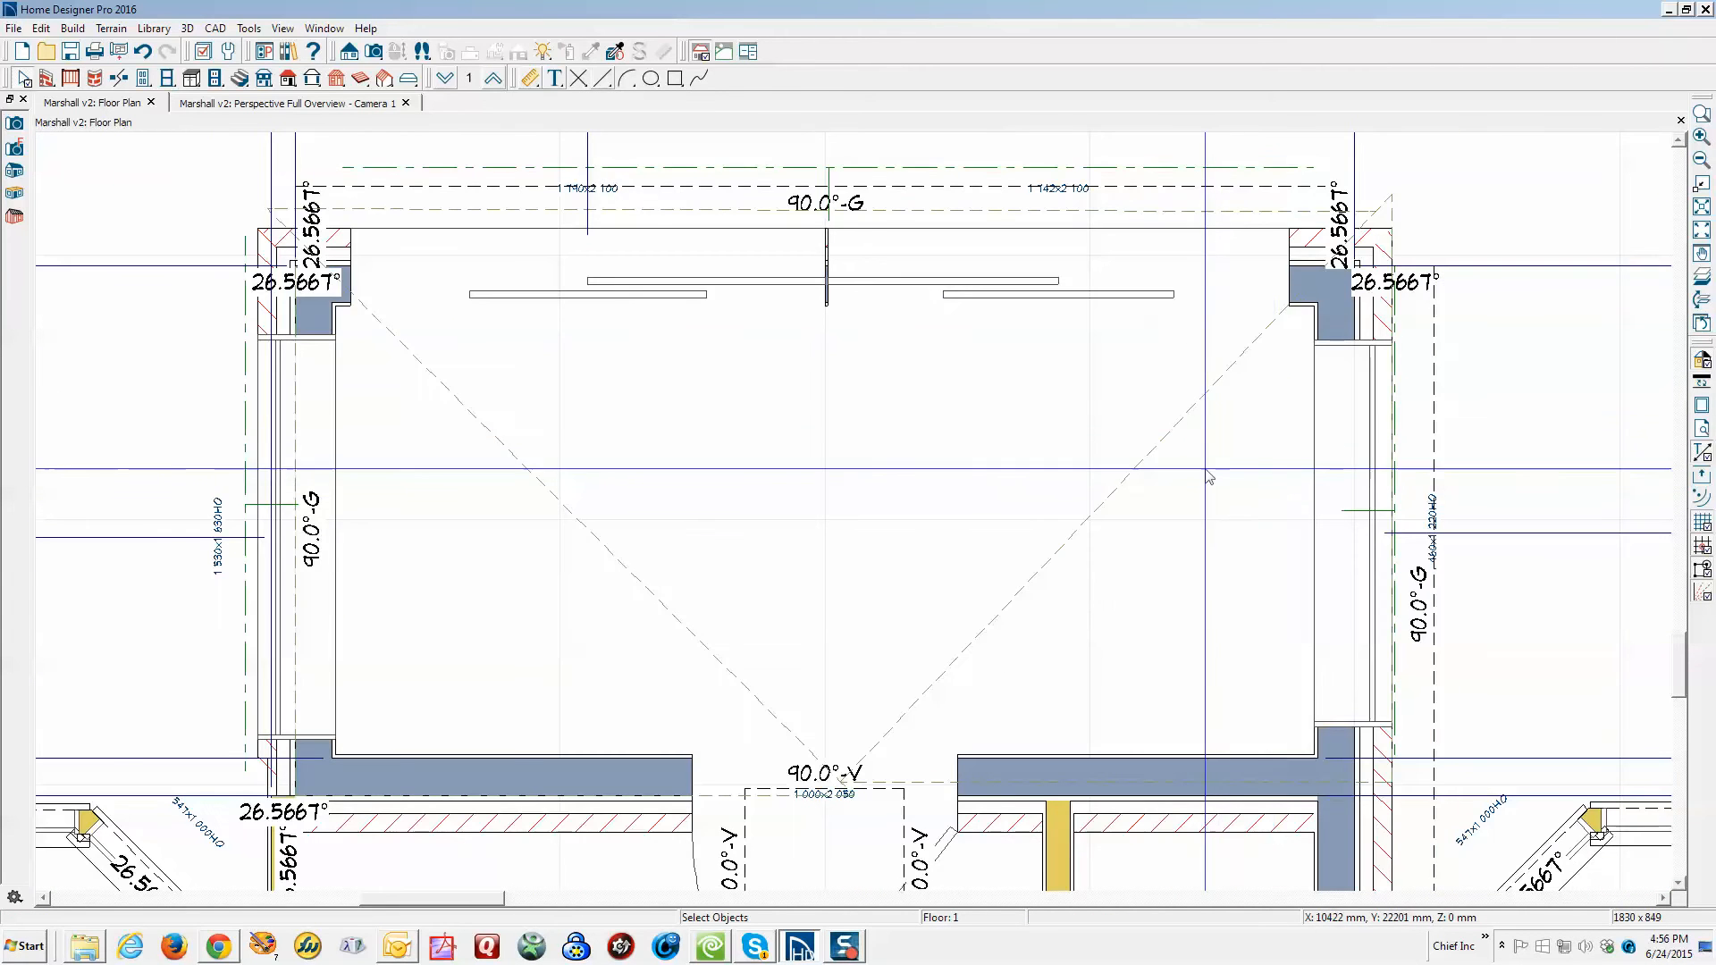
scroll(1202, 476, "down", 1)
left_click(1158, 488)
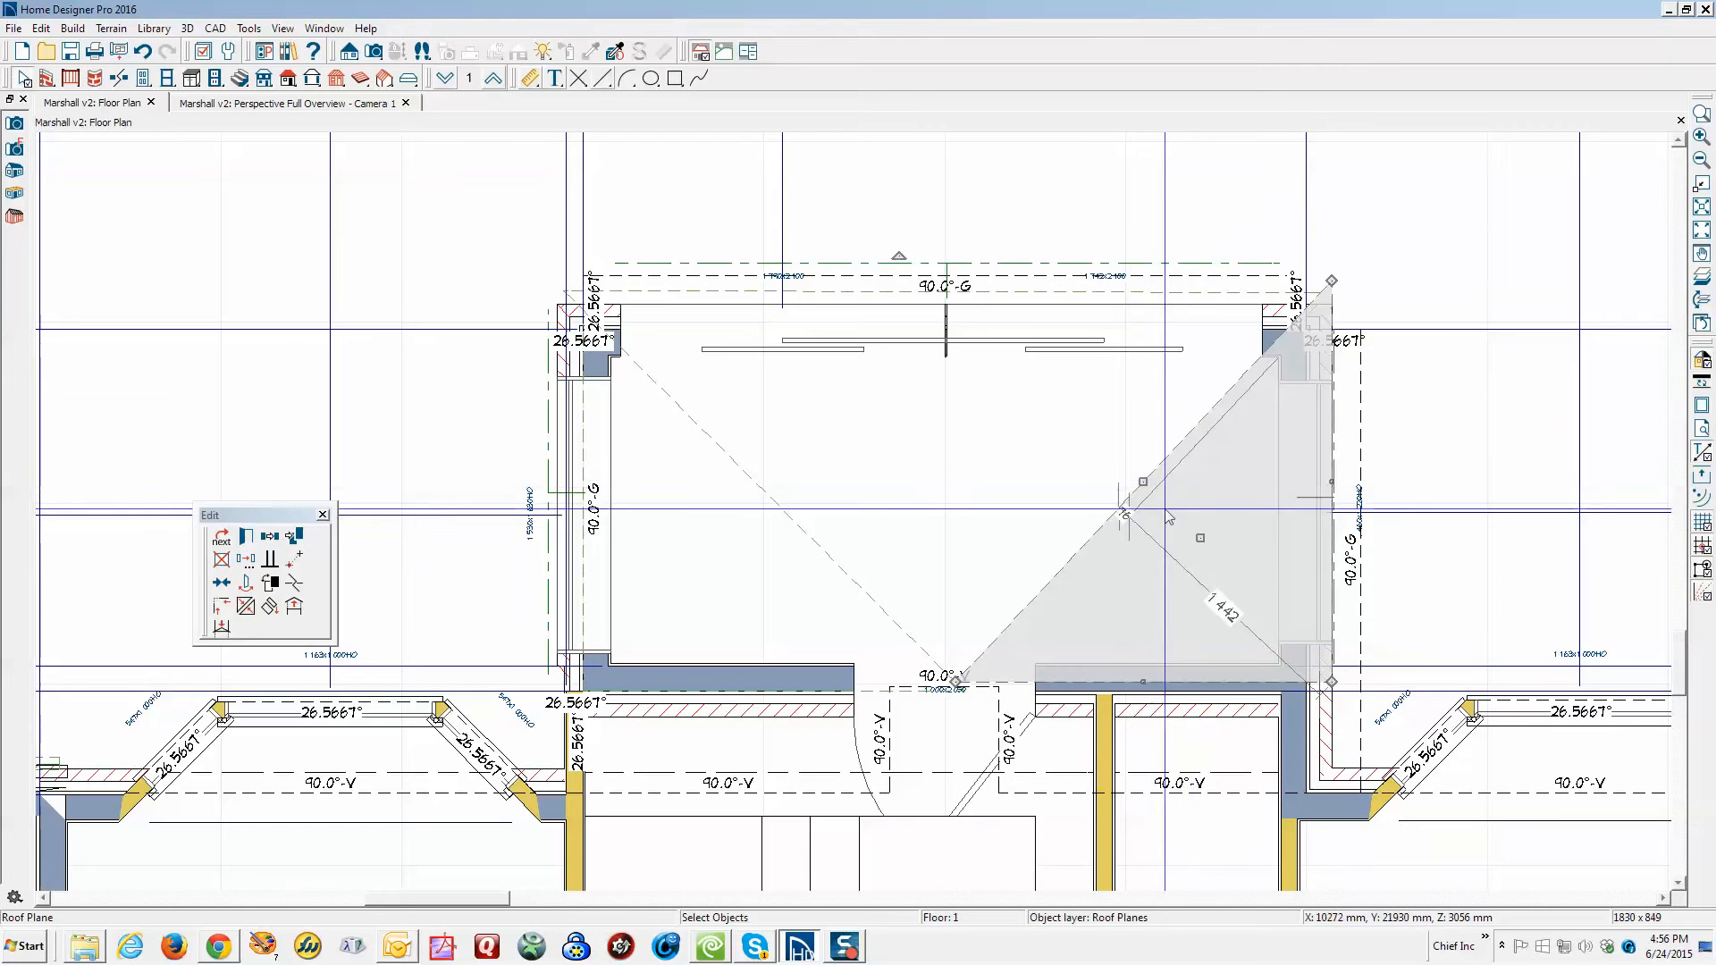
left_click_drag(1224, 541, 1288, 538)
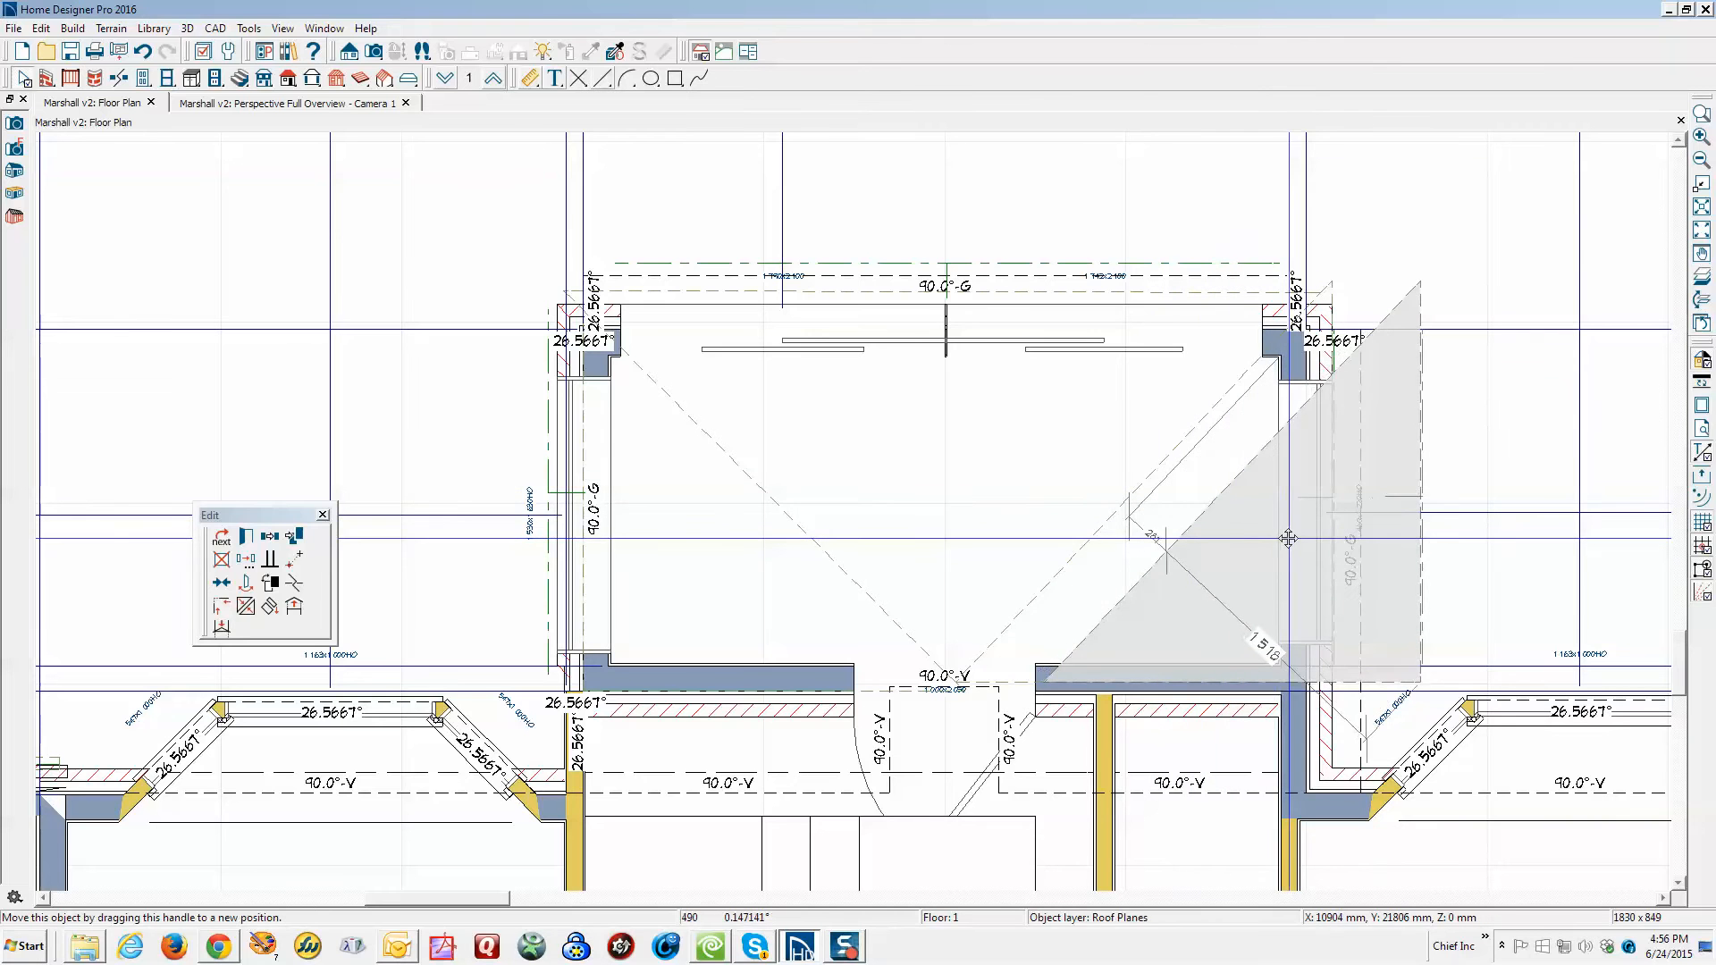
left_click(1447, 540)
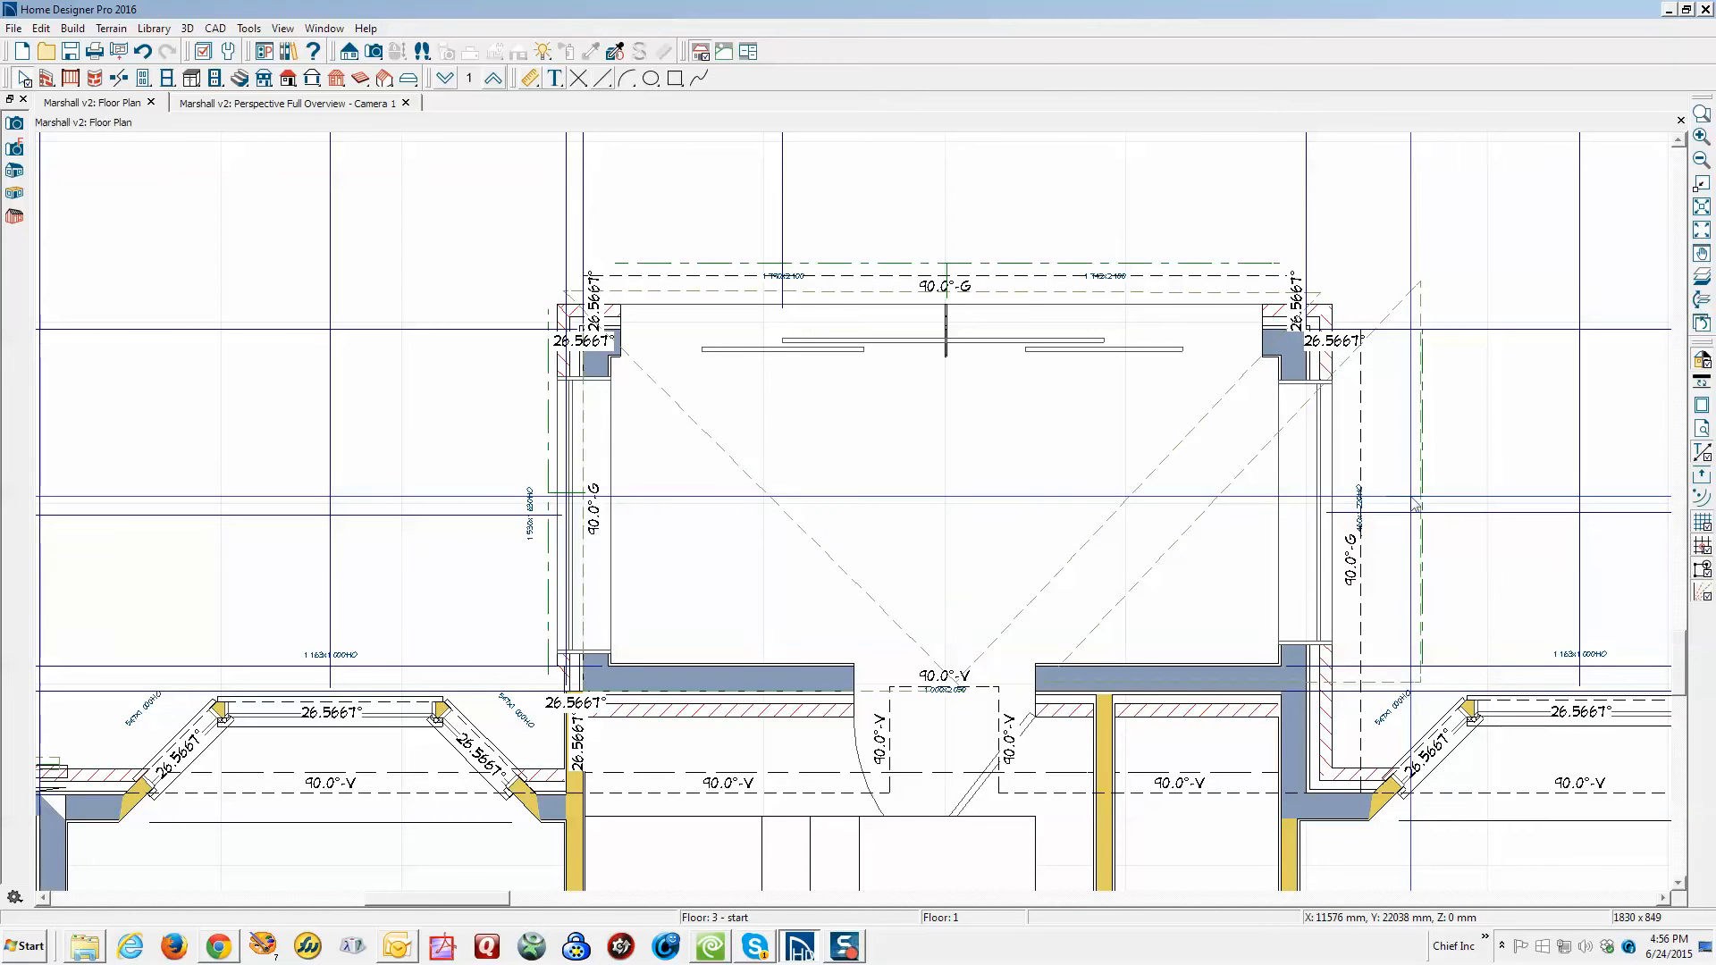
left_click(1420, 504)
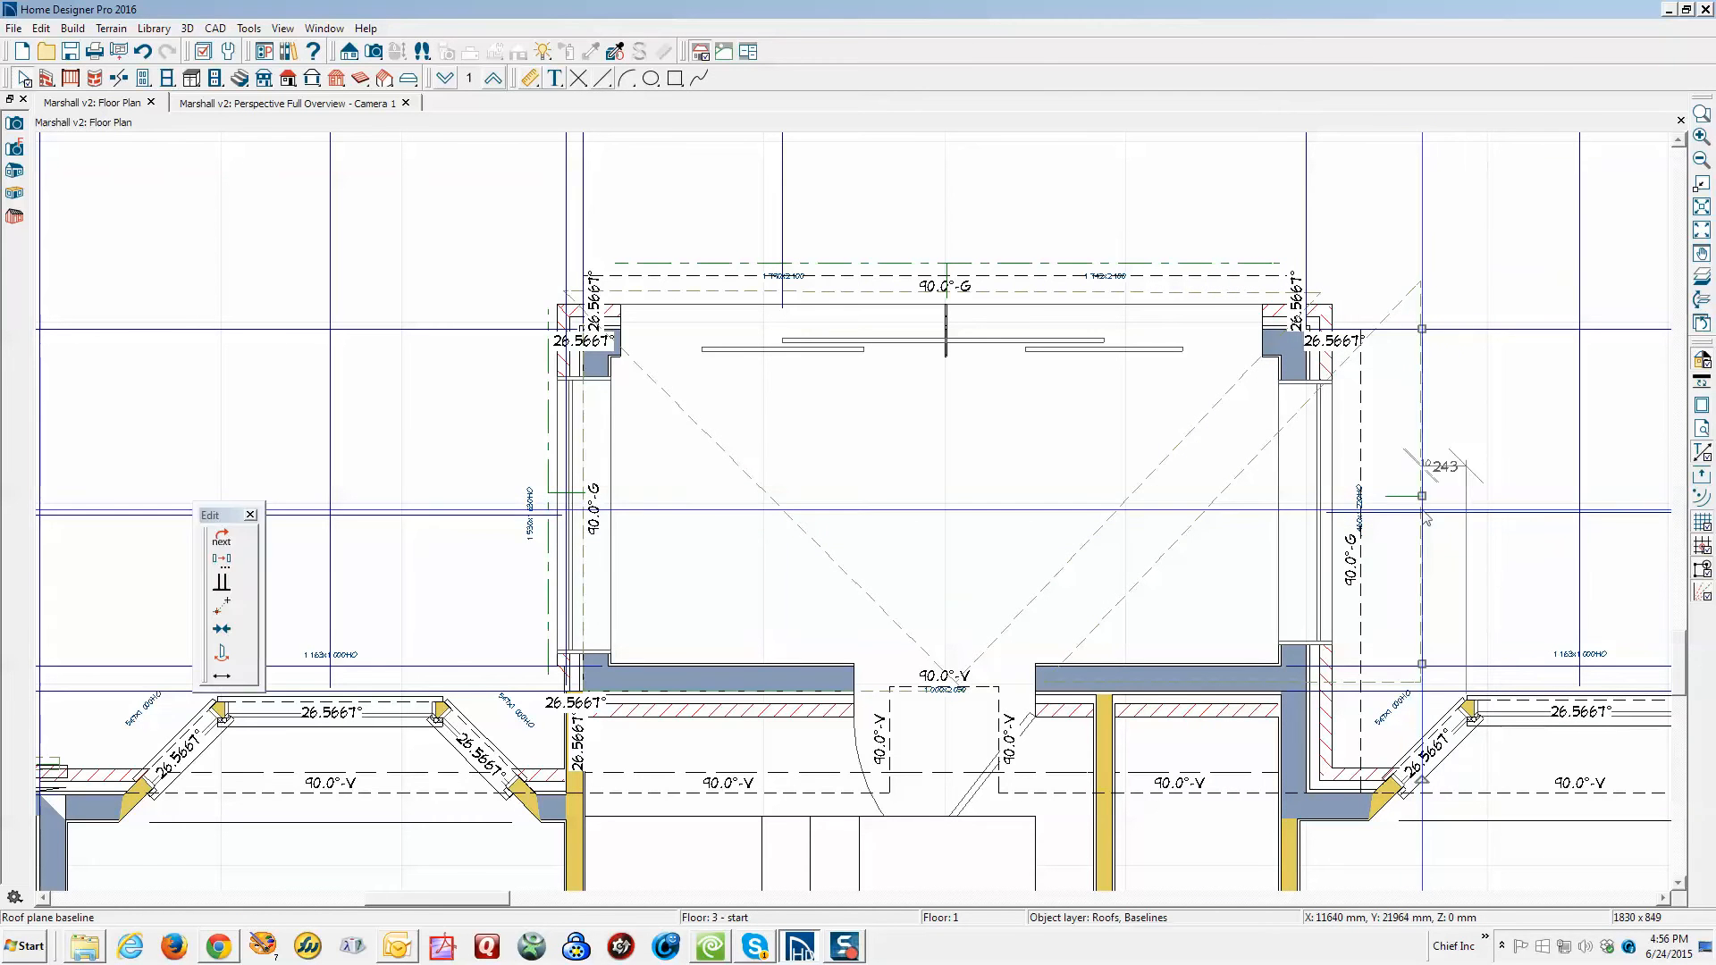
Extend the eave edge of the side roof plane nearest the second bay window outward beyond its baseline
left_click(1426, 506)
left_click_drag(1421, 481, 1474, 491)
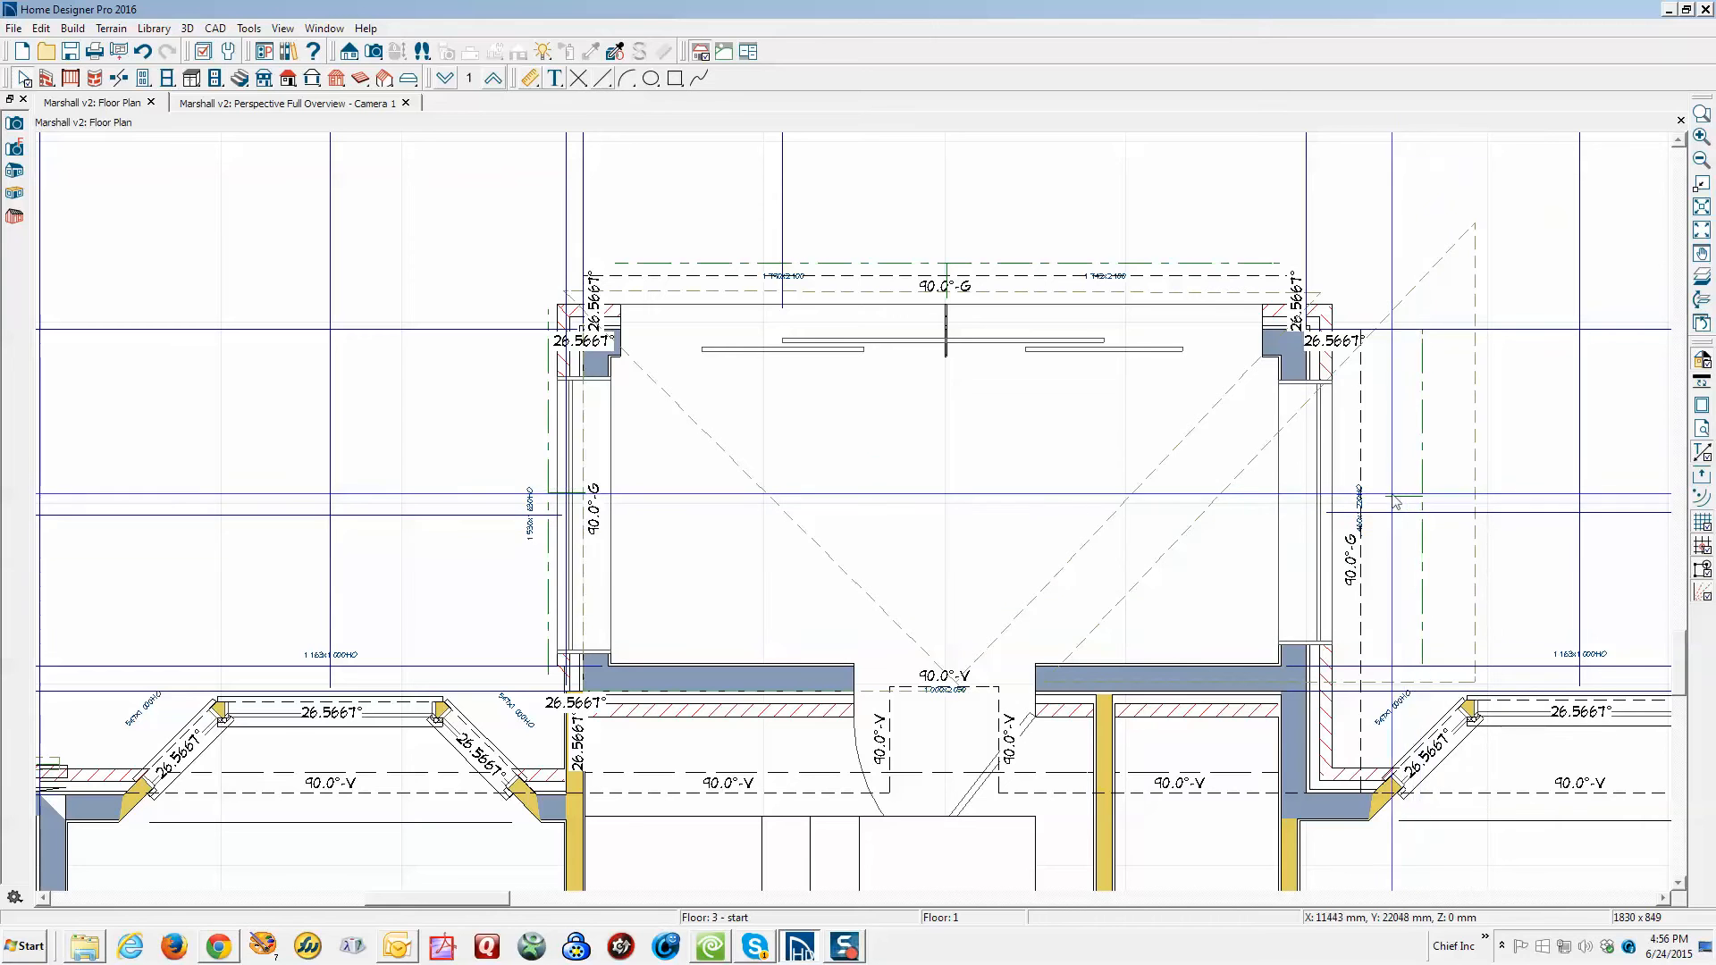
left_click(1475, 453)
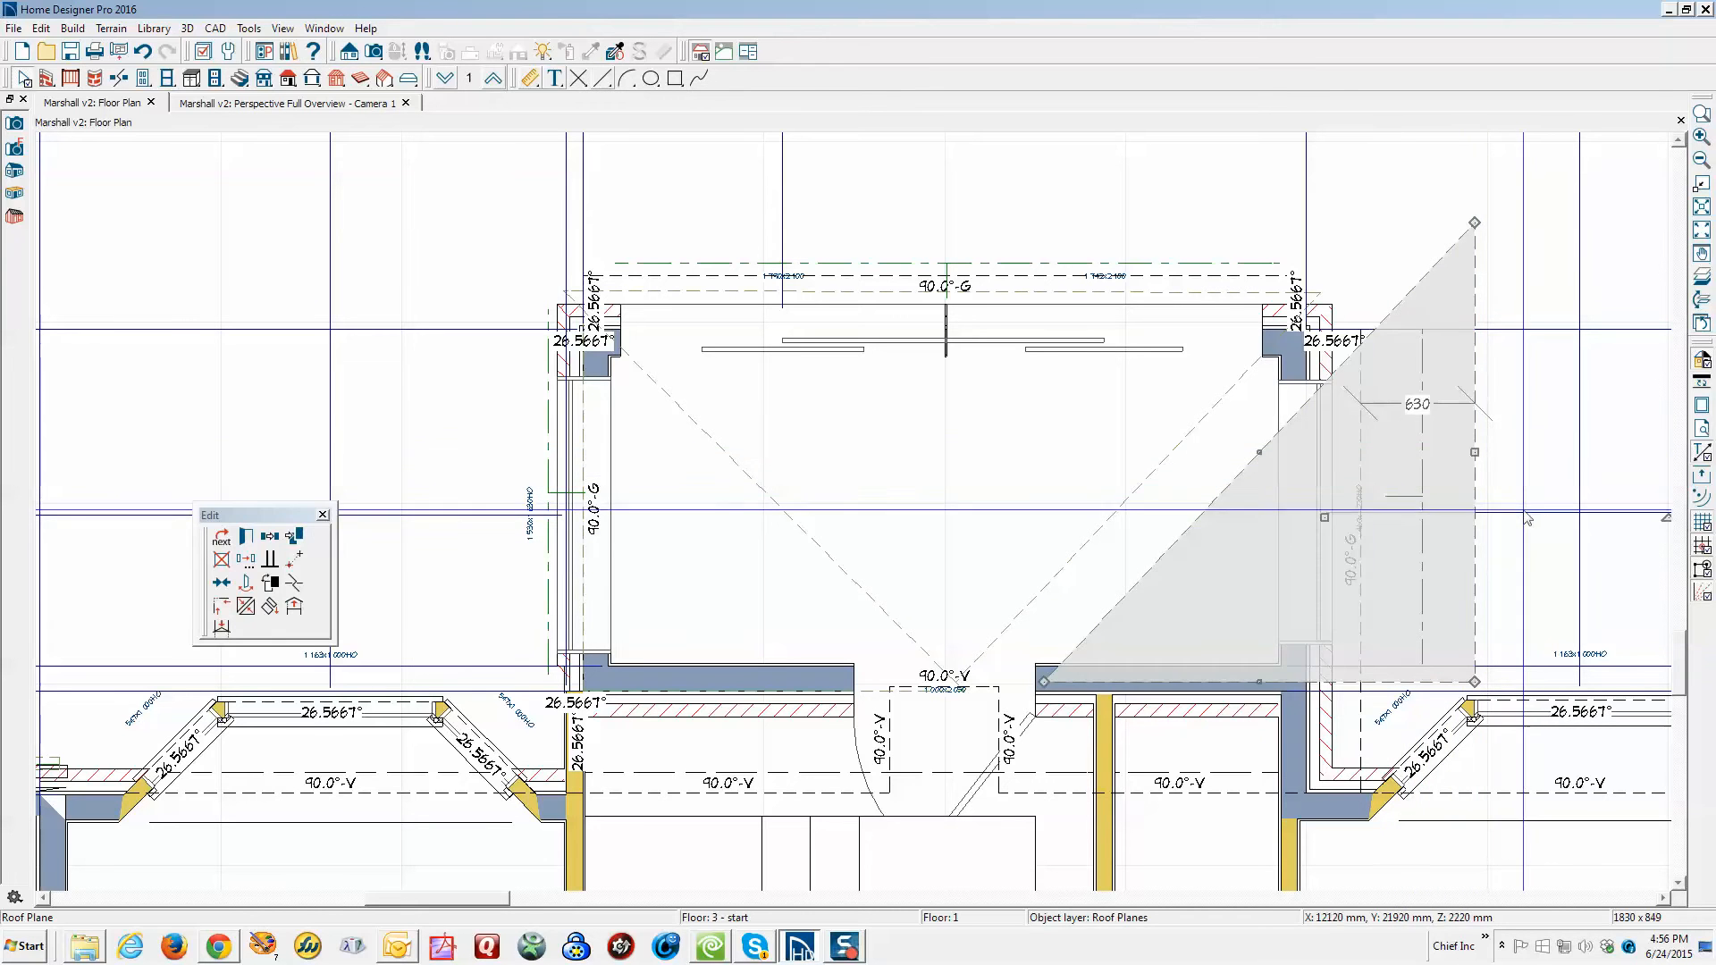
scroll(1392, 559, "up", 2)
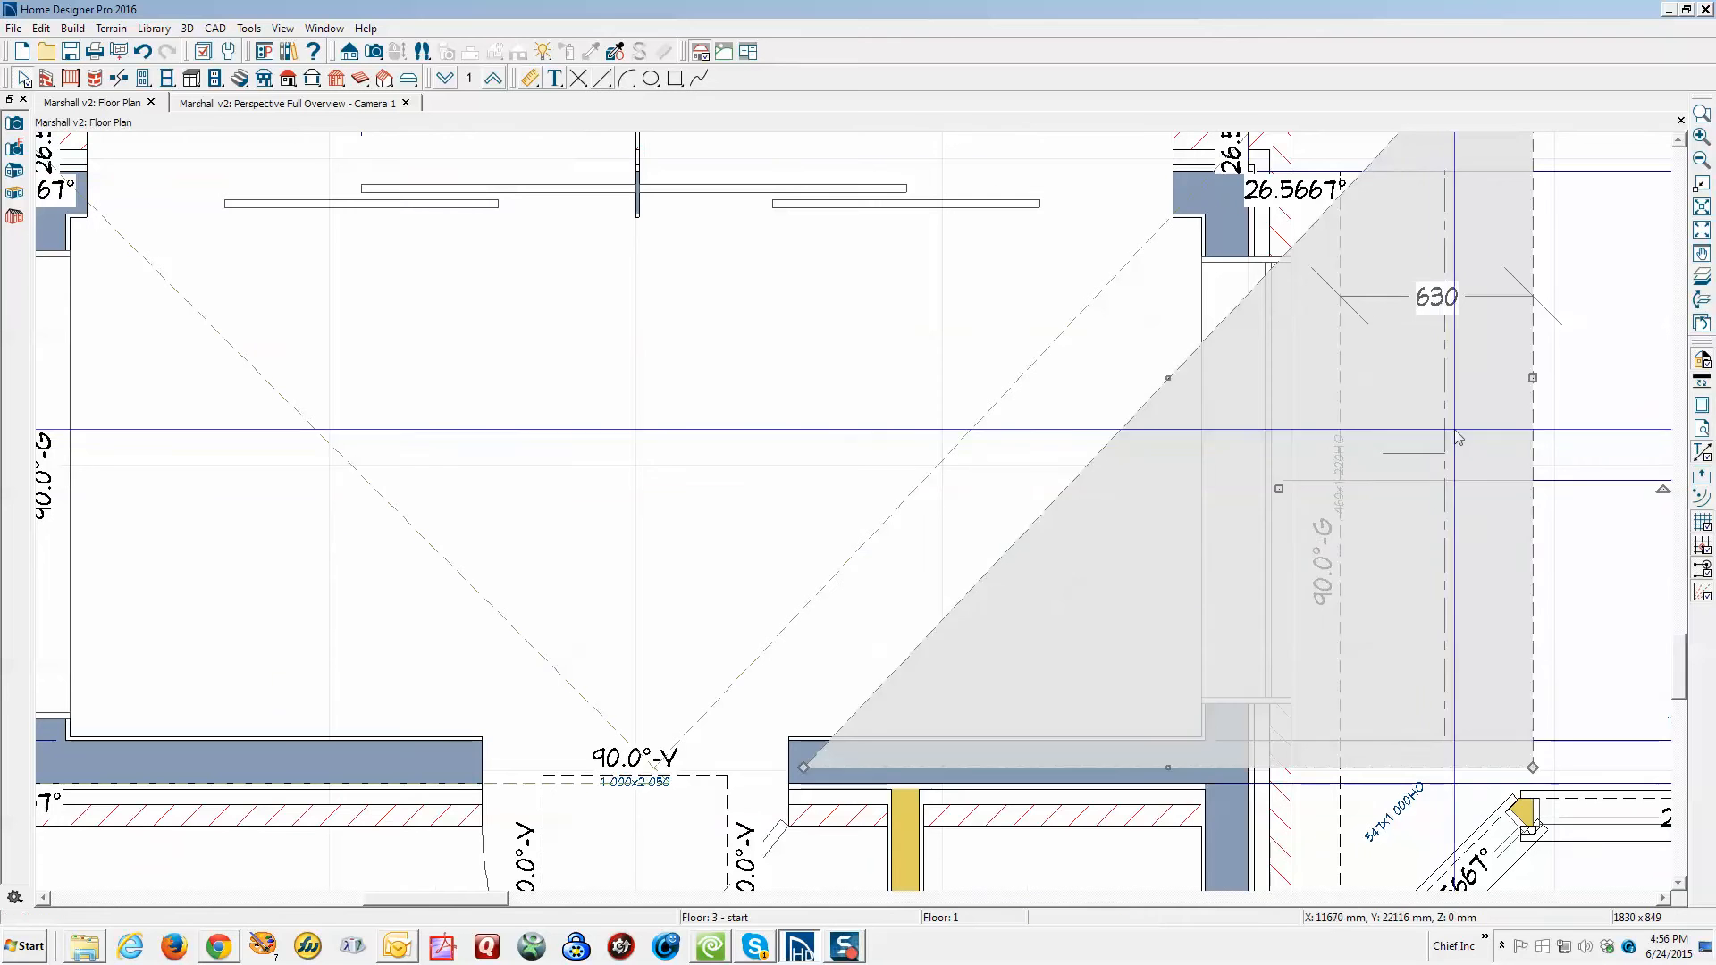
key("Escape")
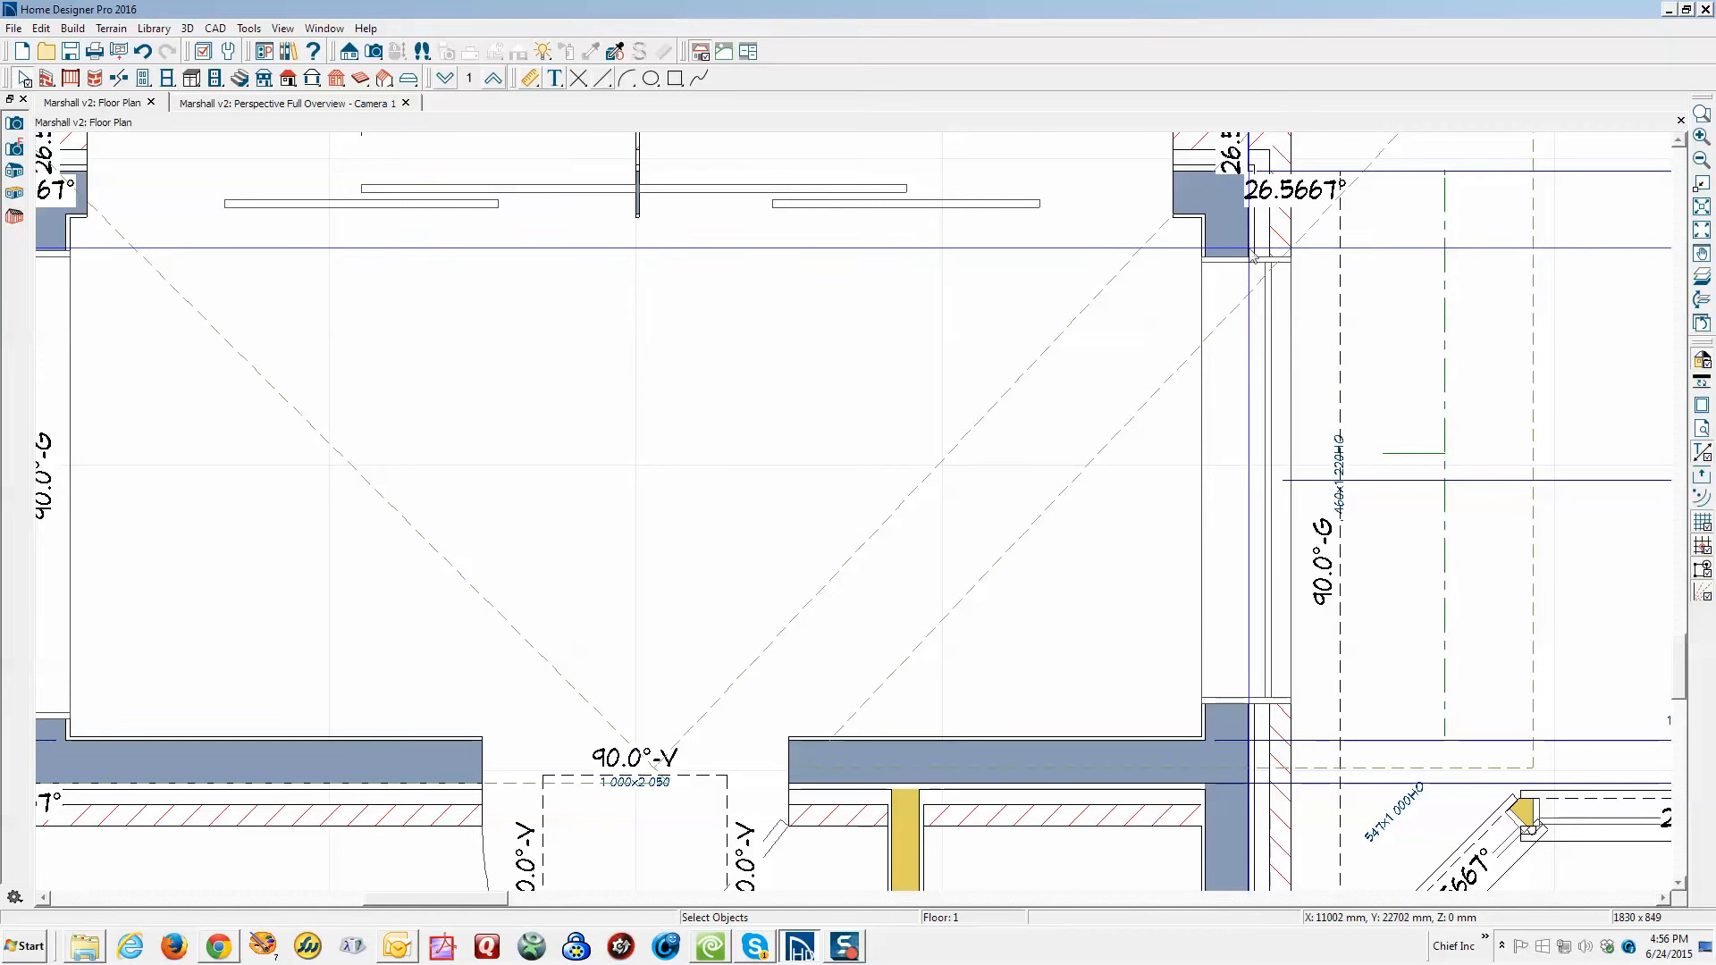
Move this side roof plane point to point so its baseline lies on the outer edge of the wall's main layer
left_click(1534, 393)
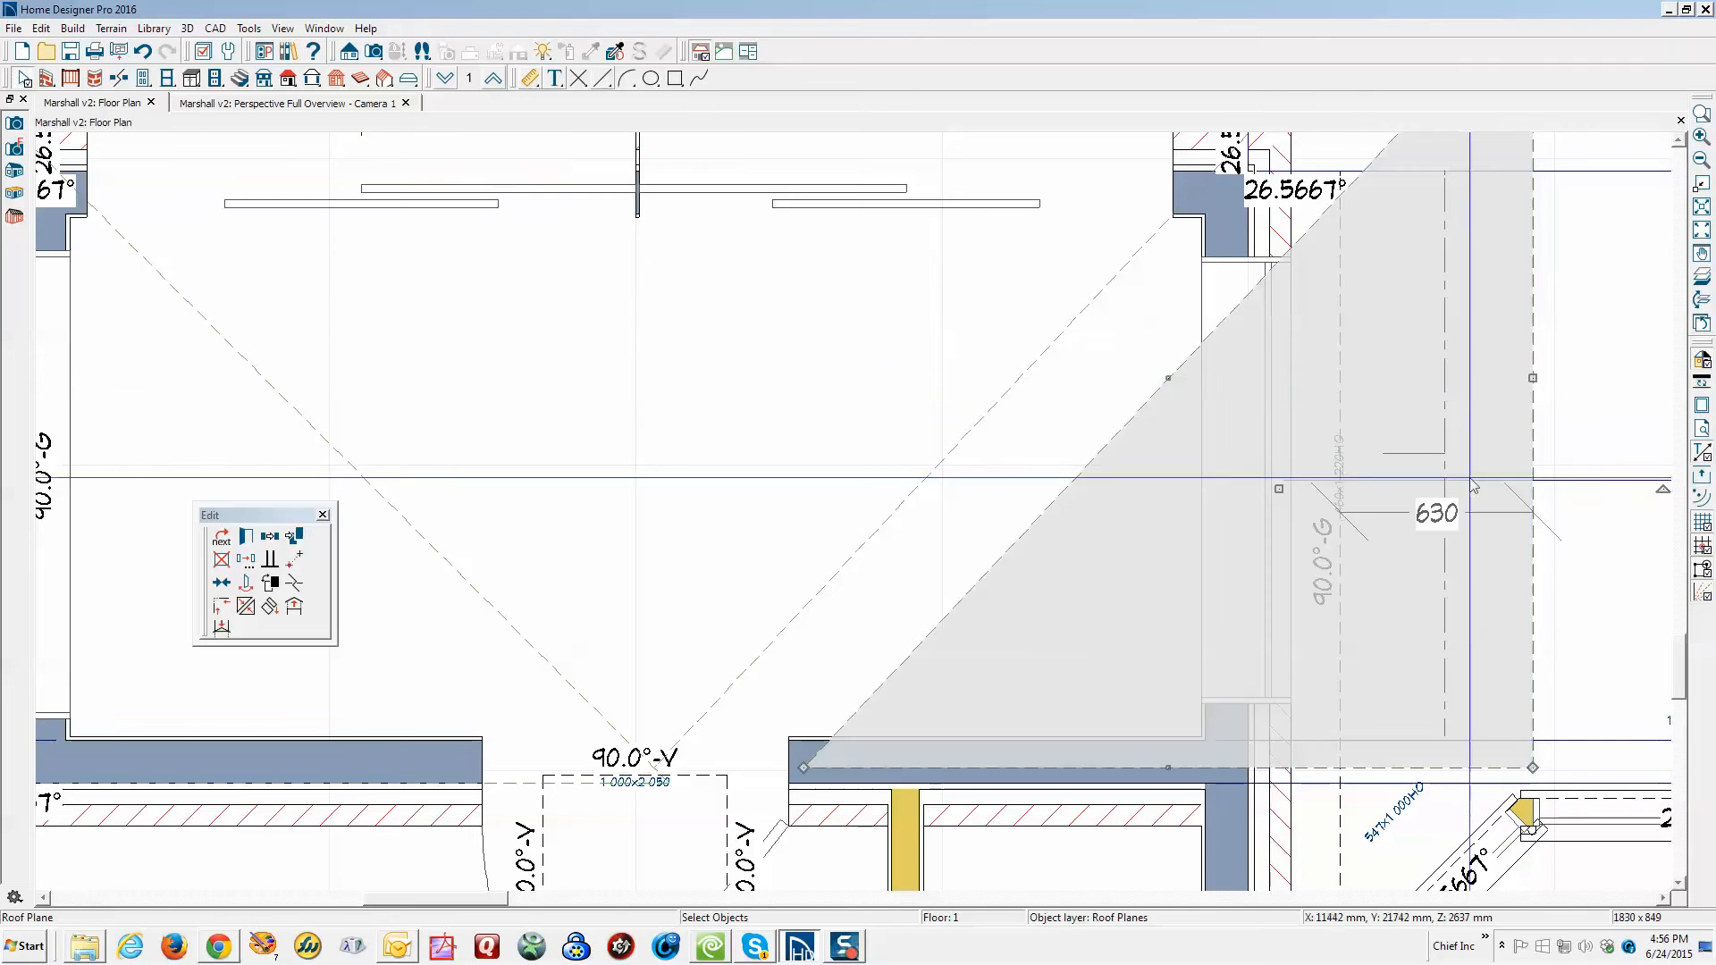
left_click(301, 561)
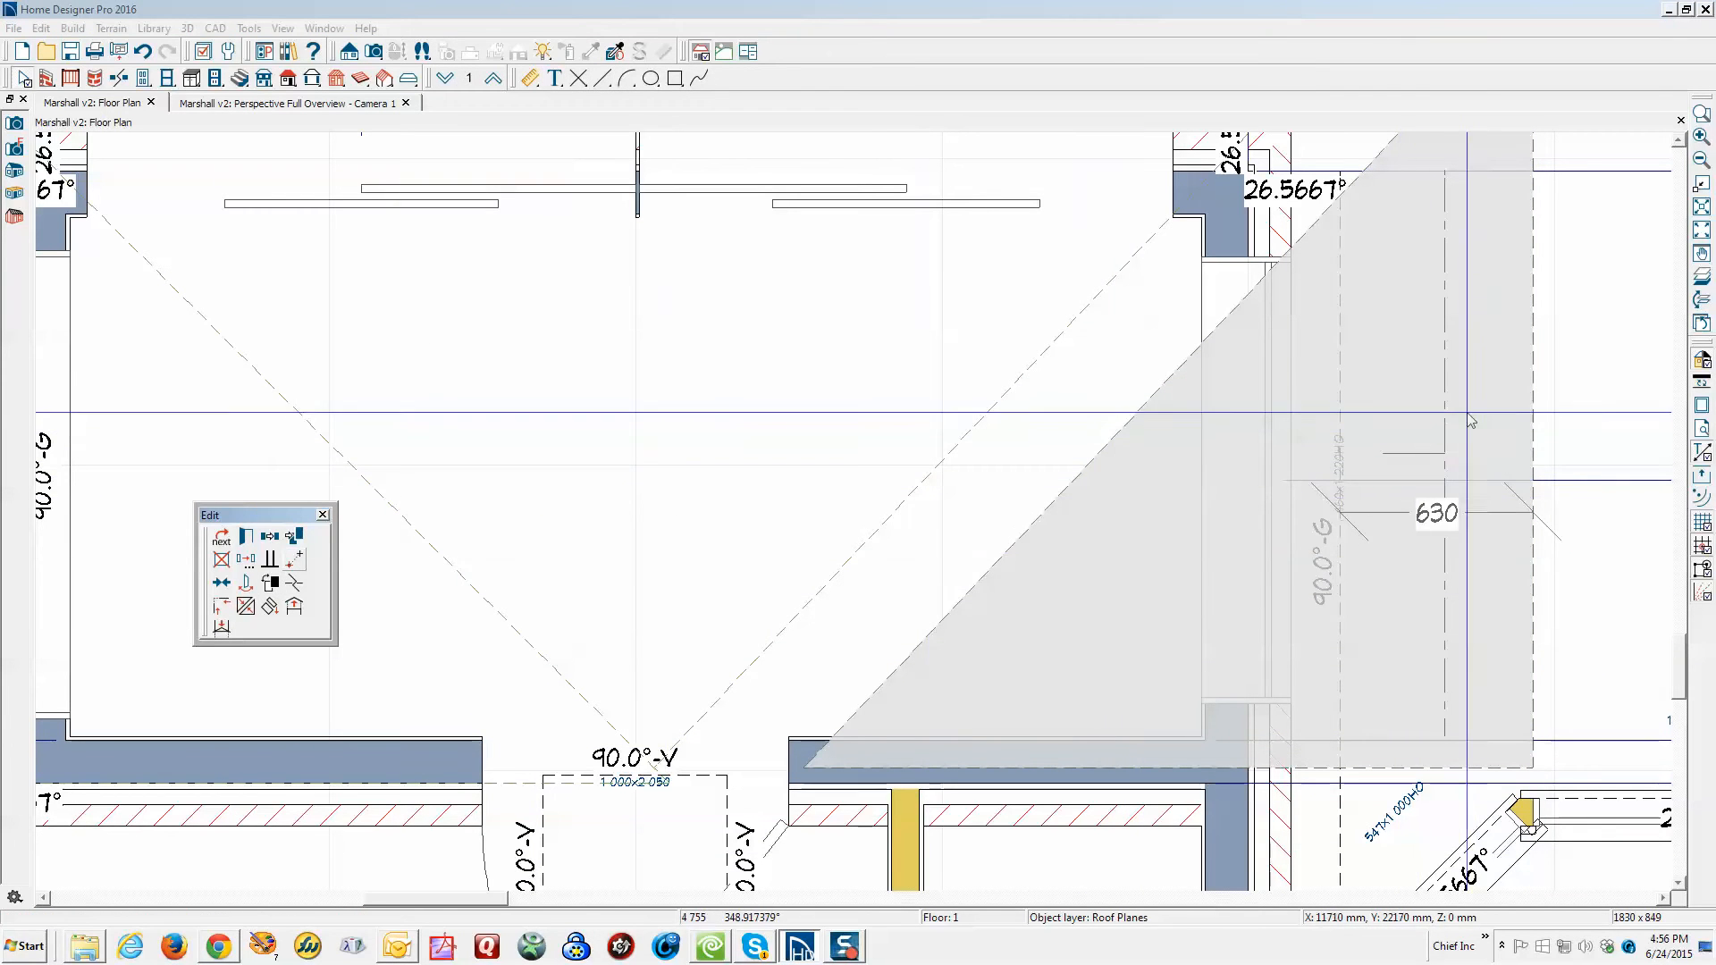
left_click(1247, 395)
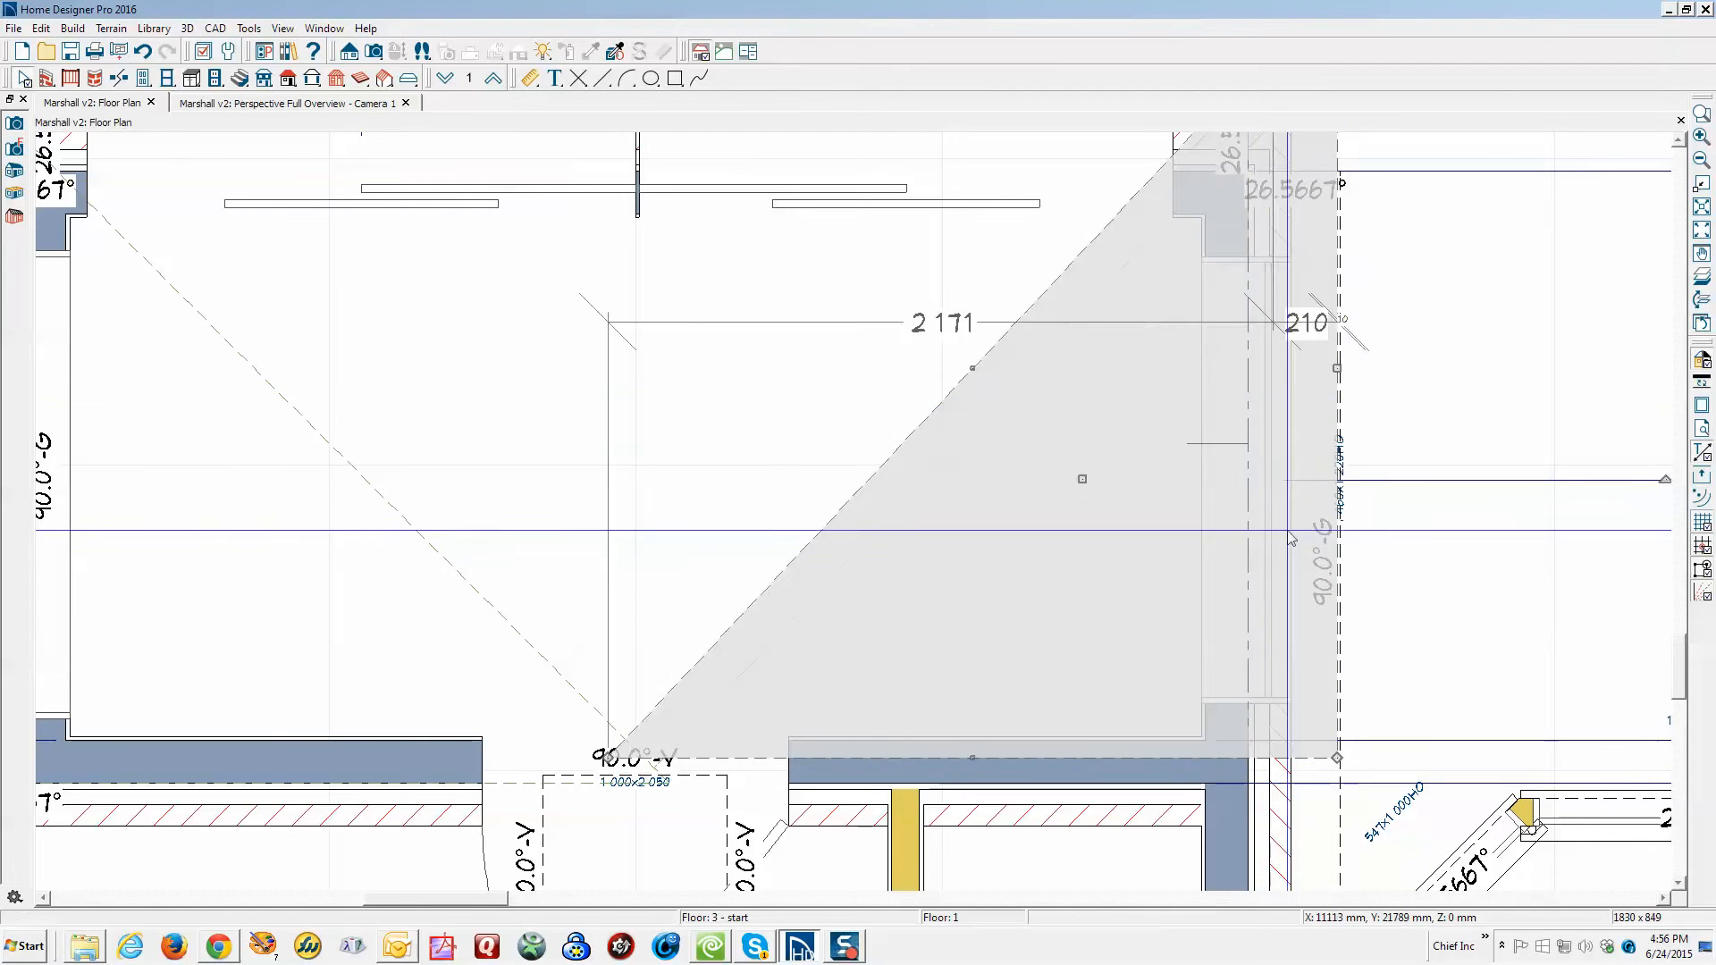
key("Escape")
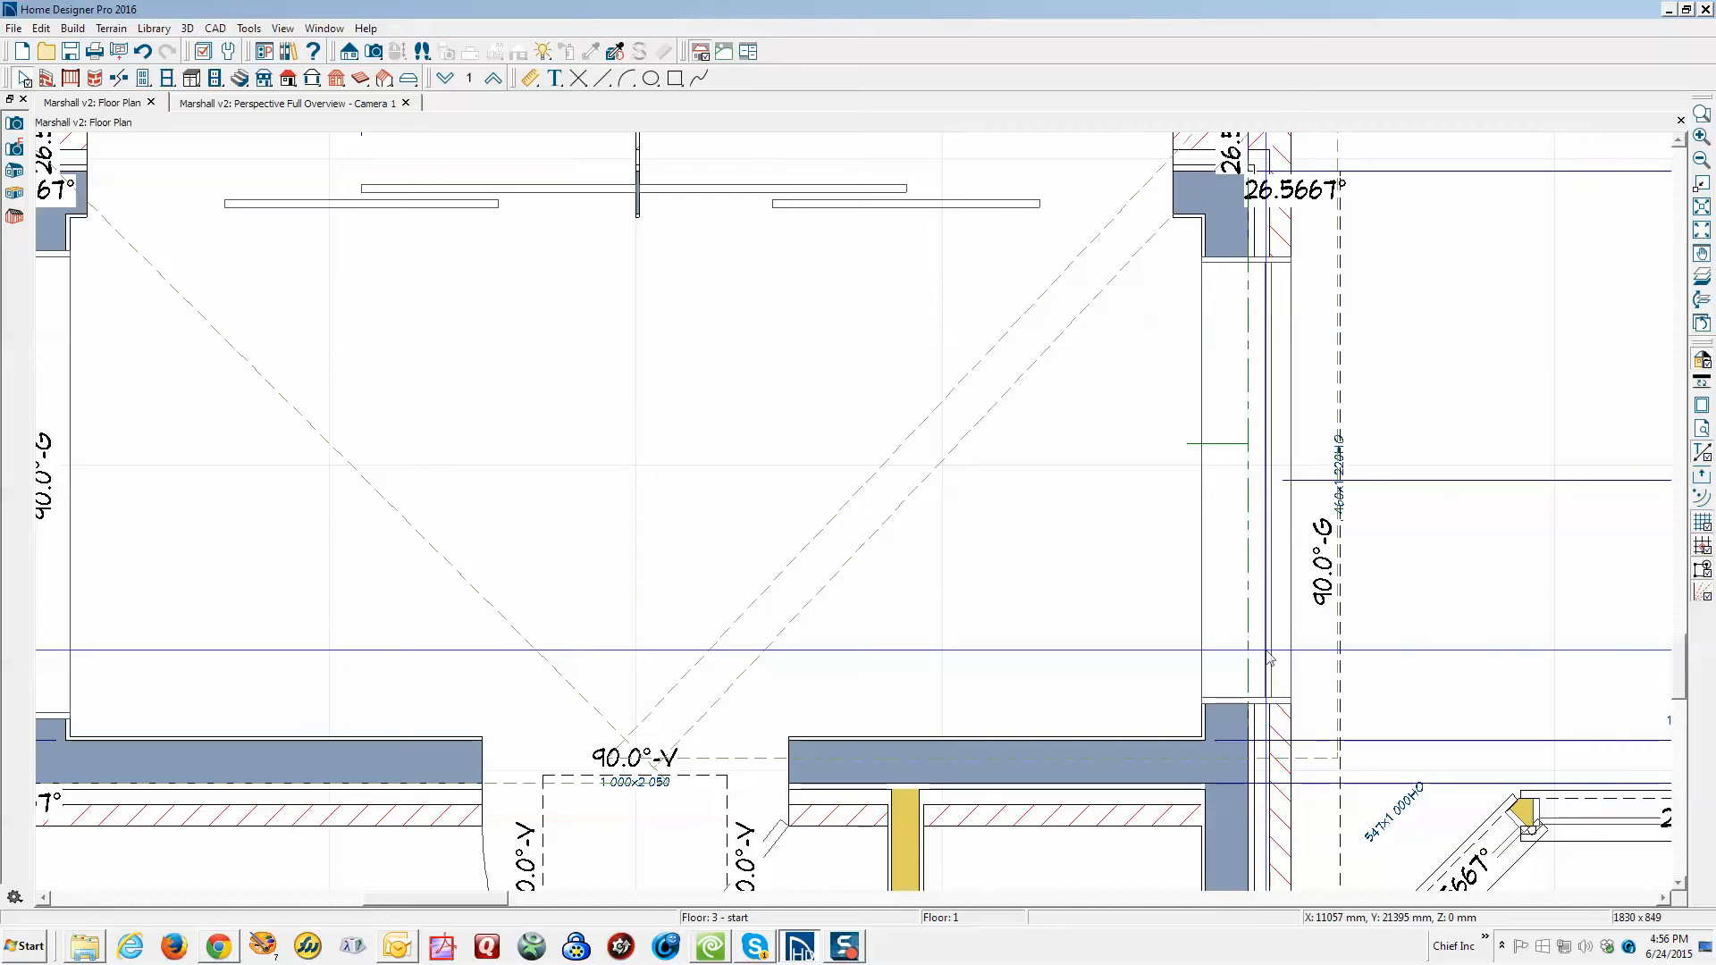
Move the extension's rear triangular roof plane outward, away from the rear wall
scroll(1269, 658, "down", 2)
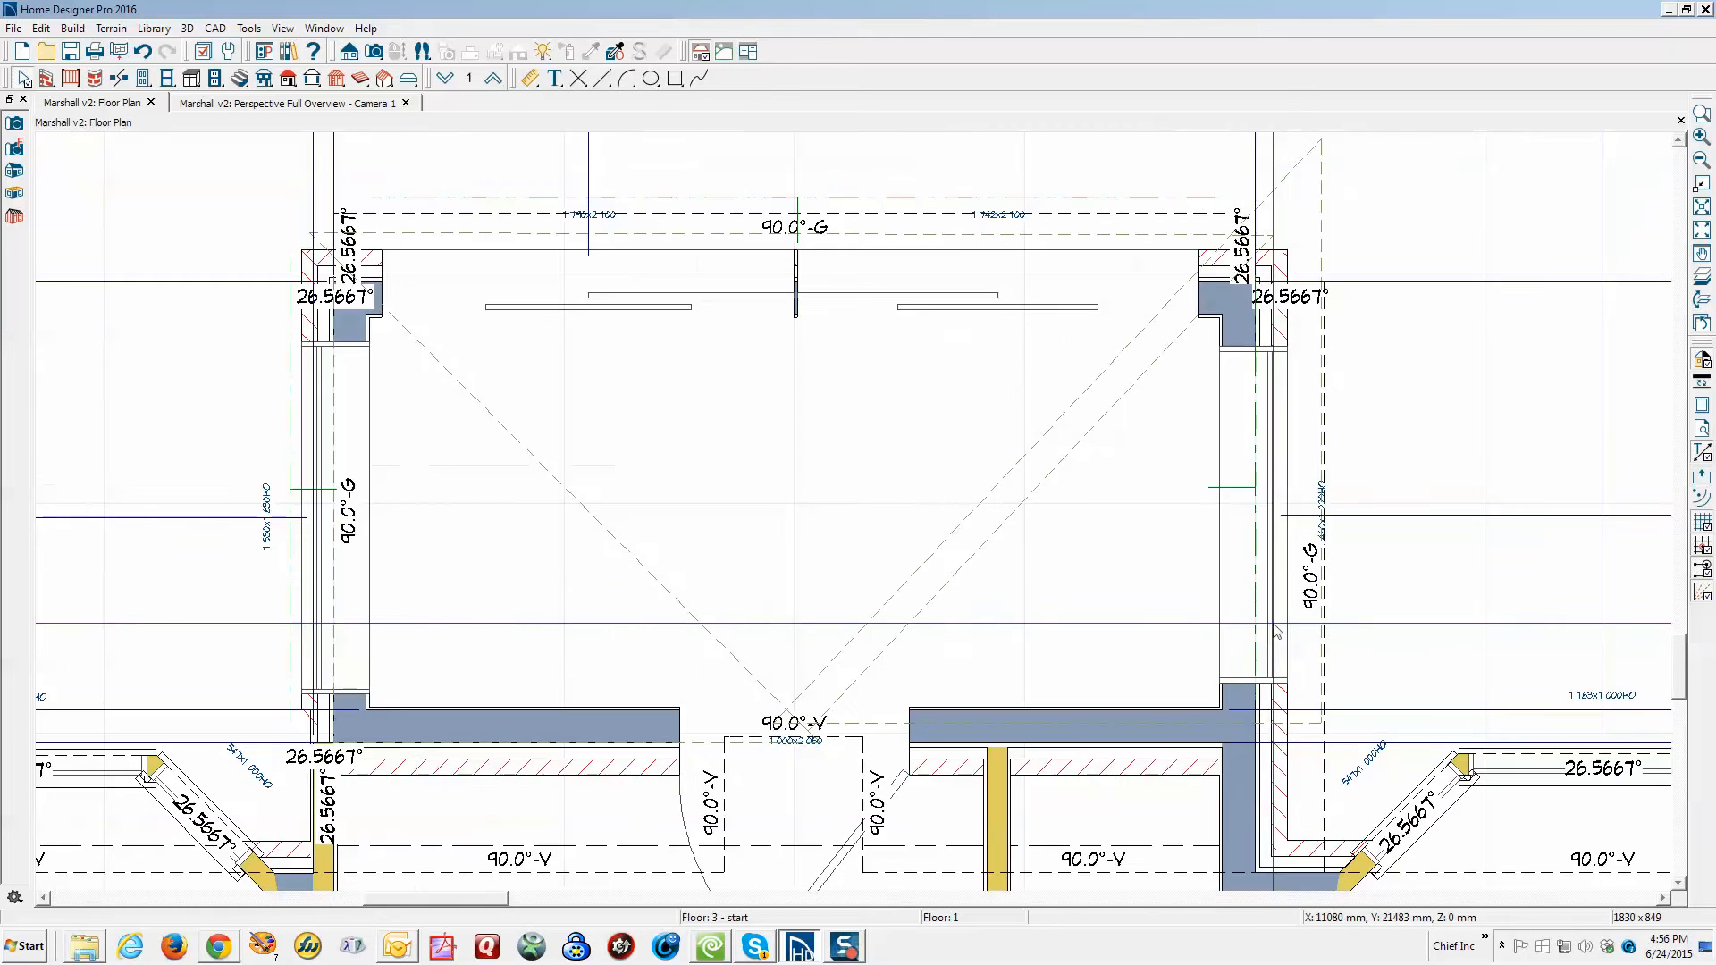
left_click(1051, 465)
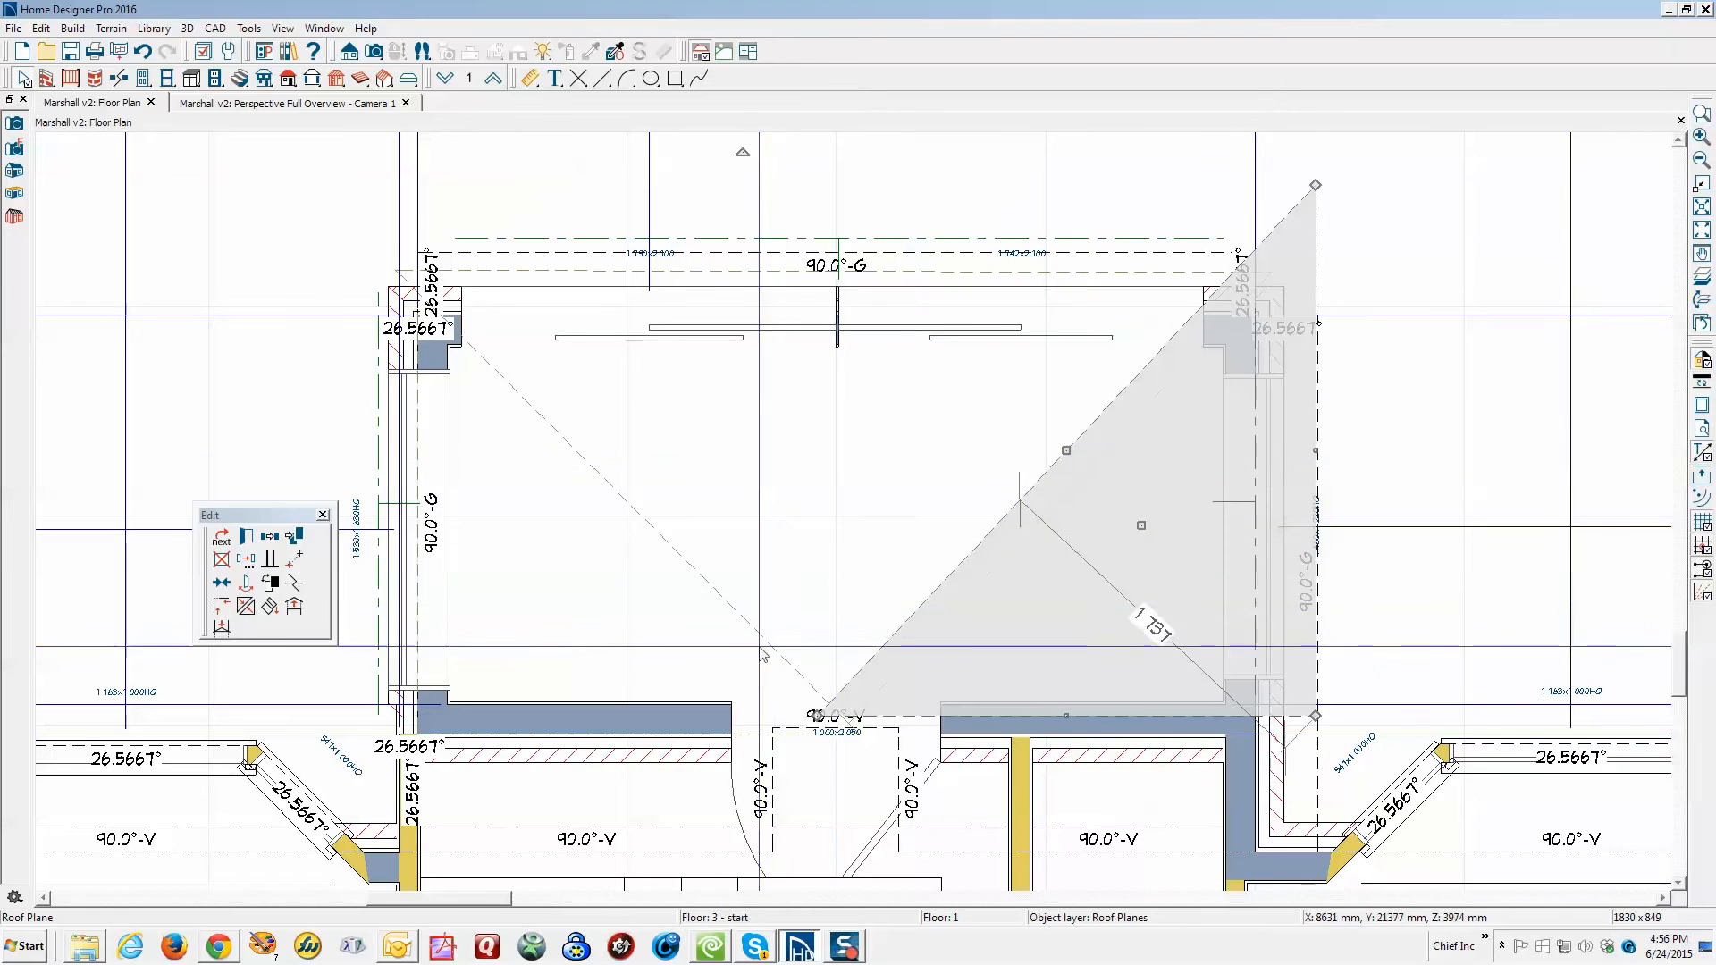
left_click(774, 642)
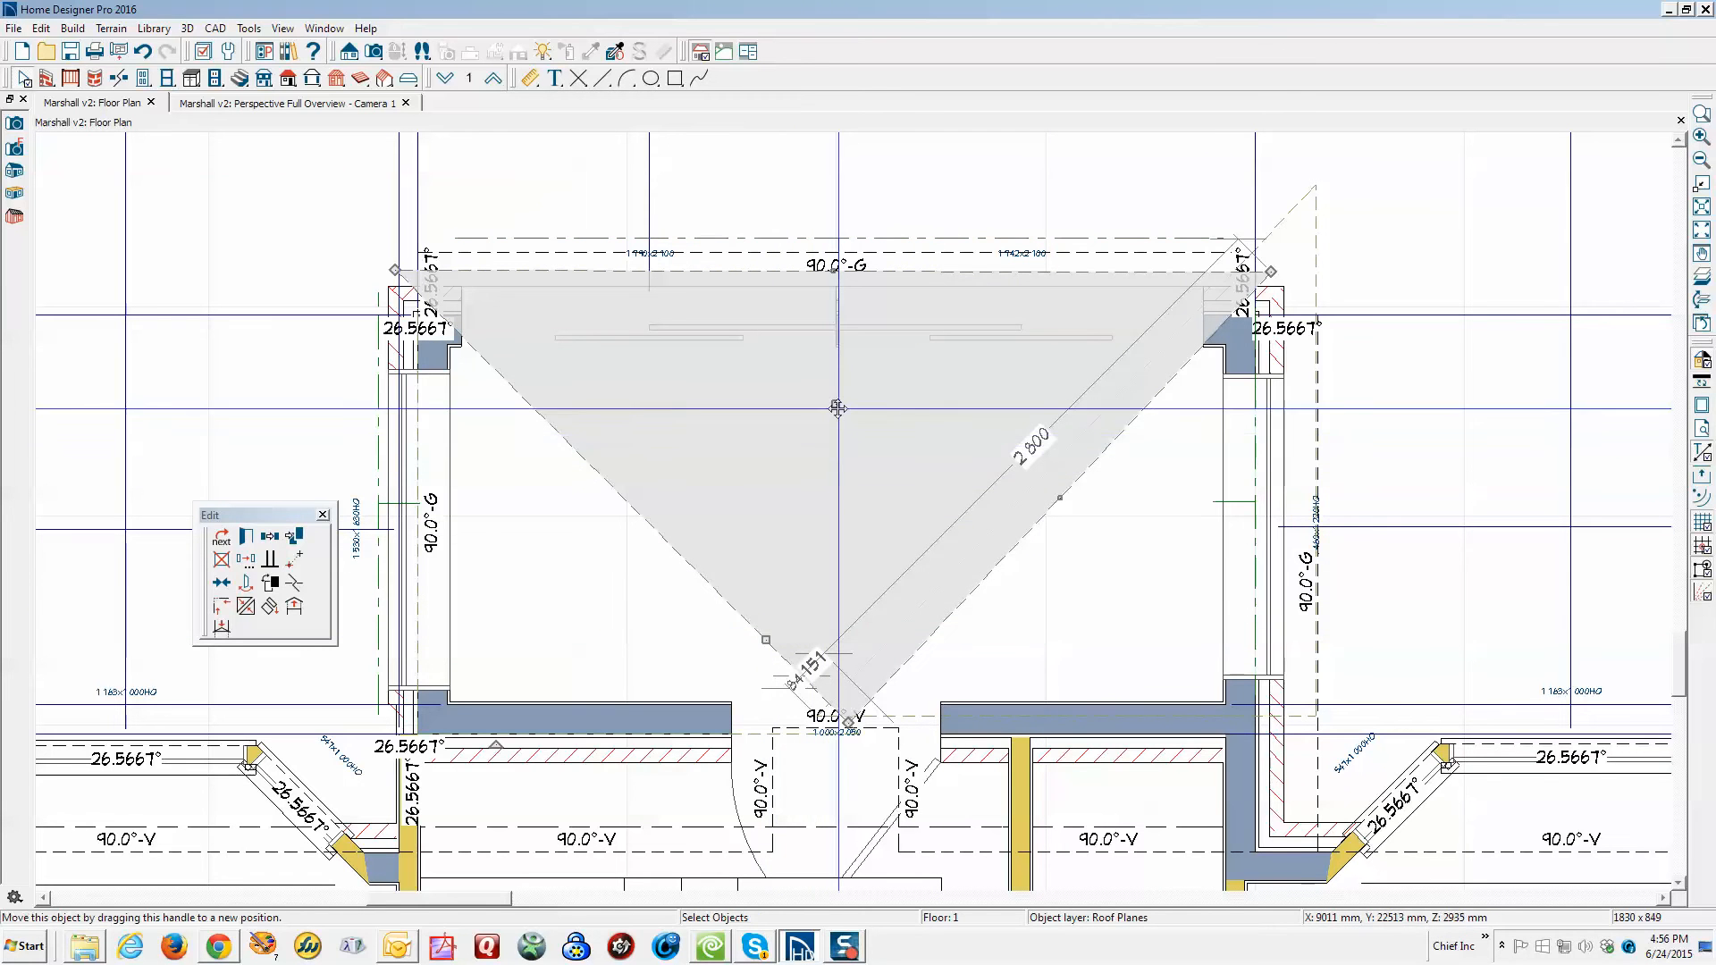
left_click_drag(838, 404, 876, 270)
key("Escape")
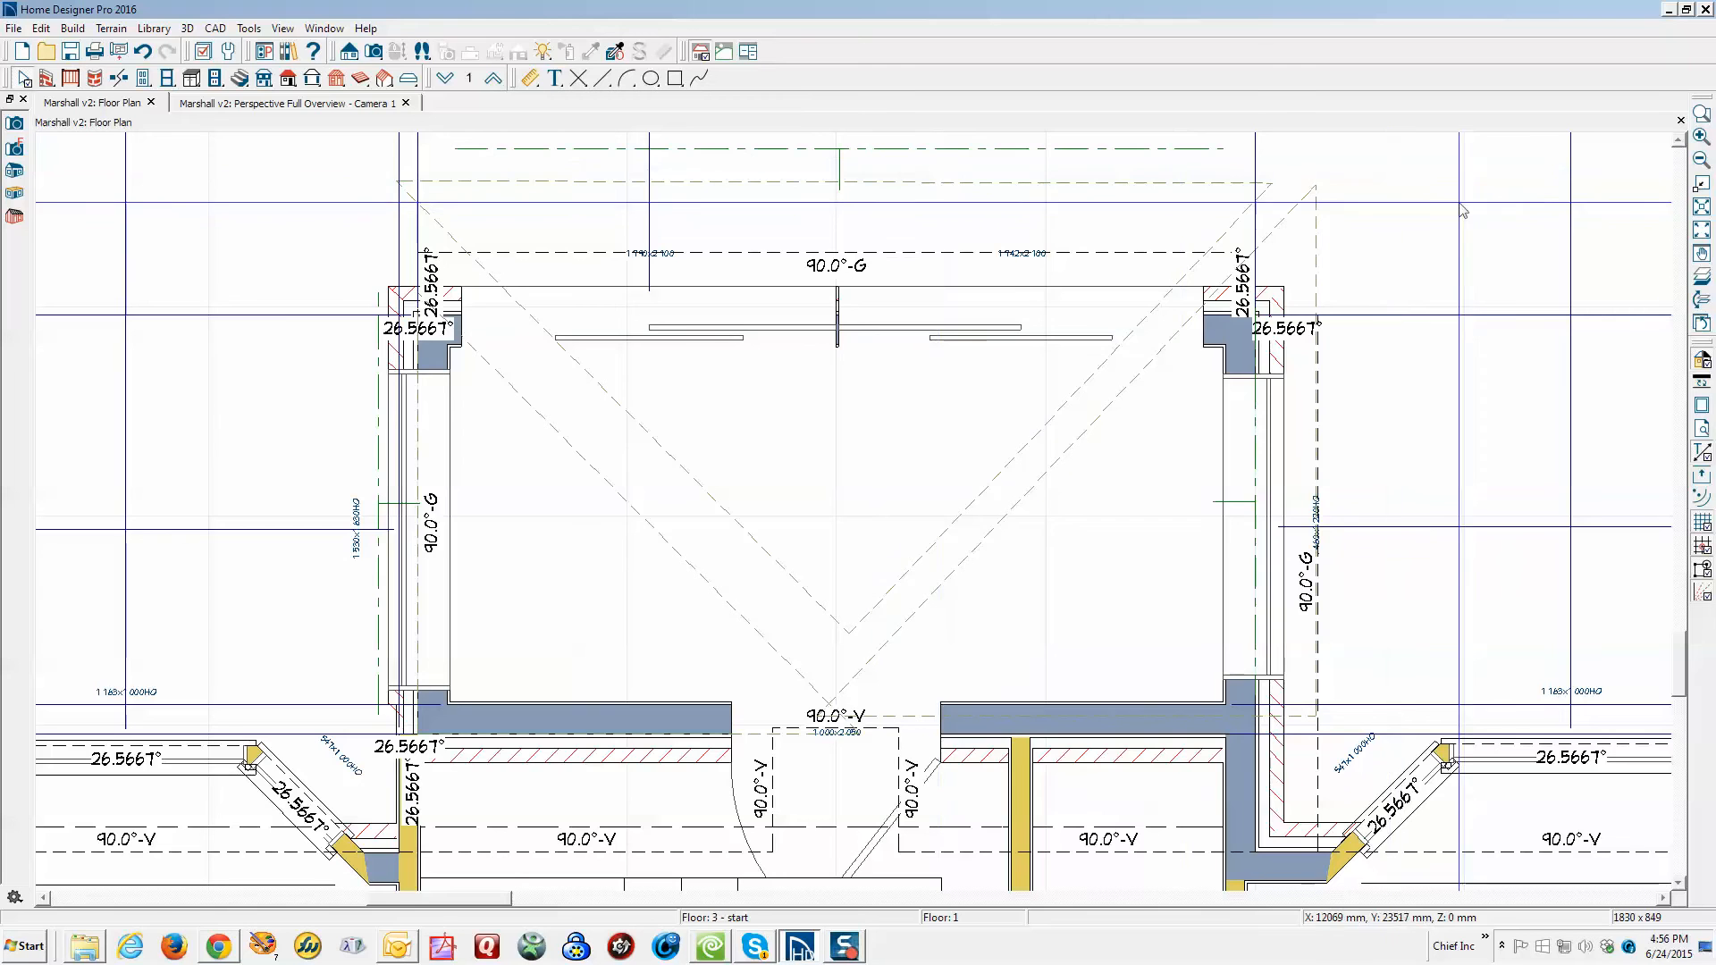
left_click(1679, 141)
left_click(1679, 141)
left_click(1679, 141)
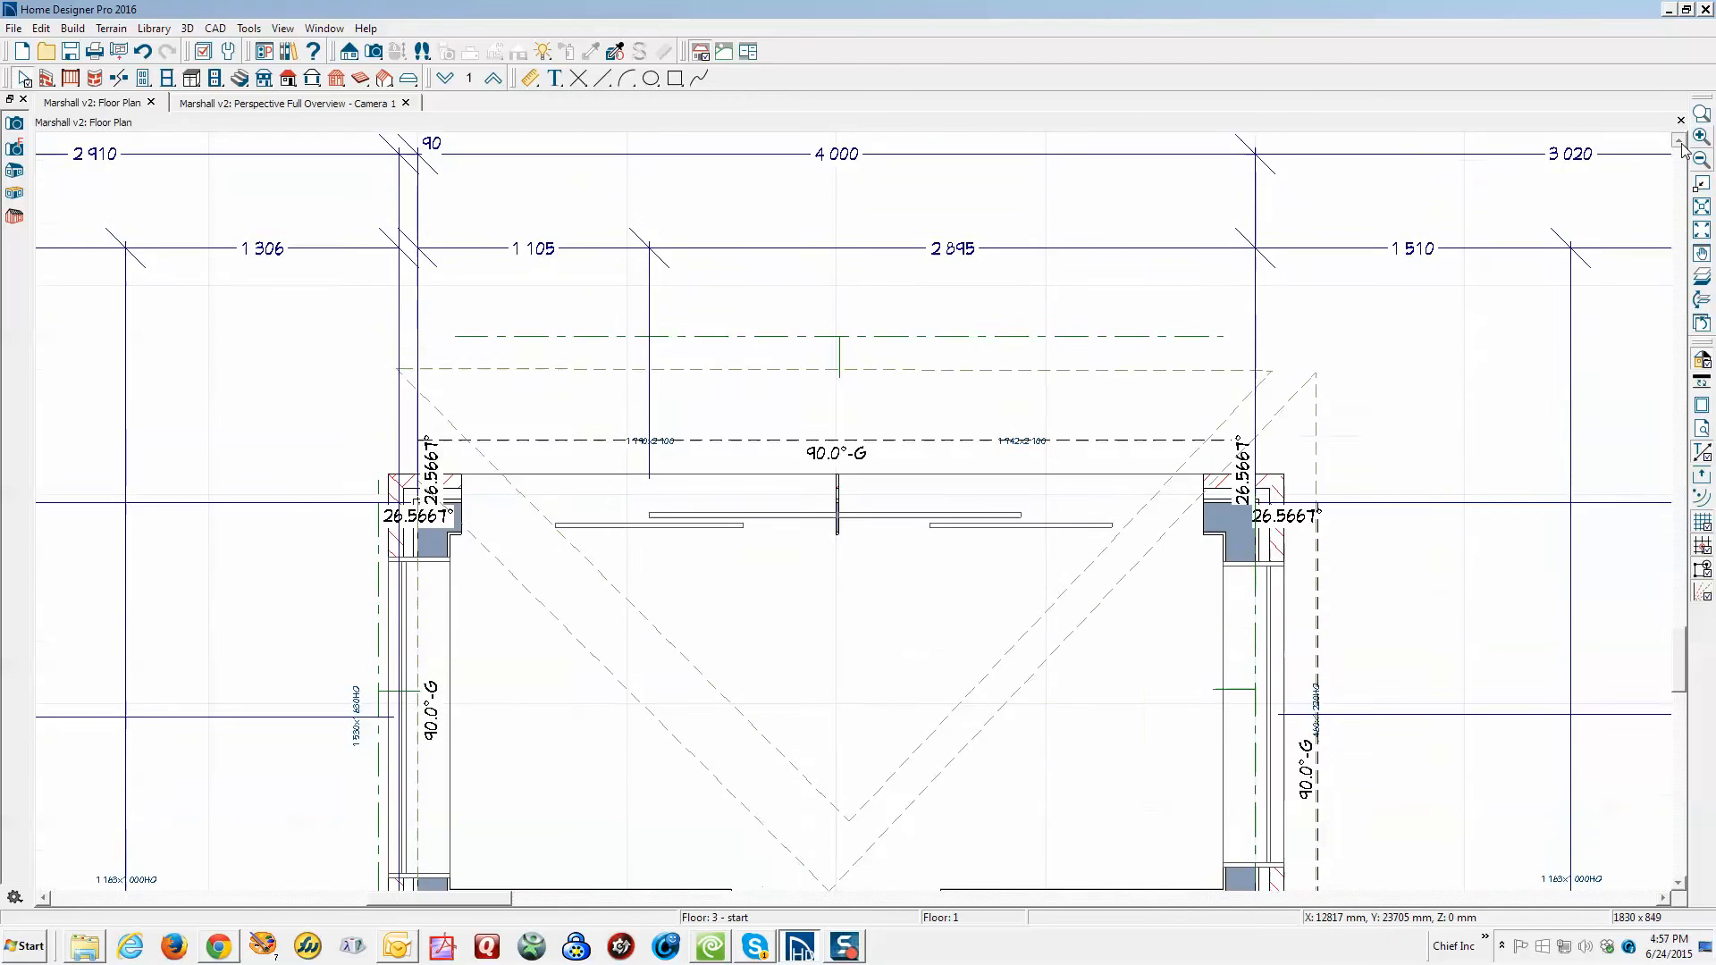
left_click(1679, 141)
left_click(998, 730)
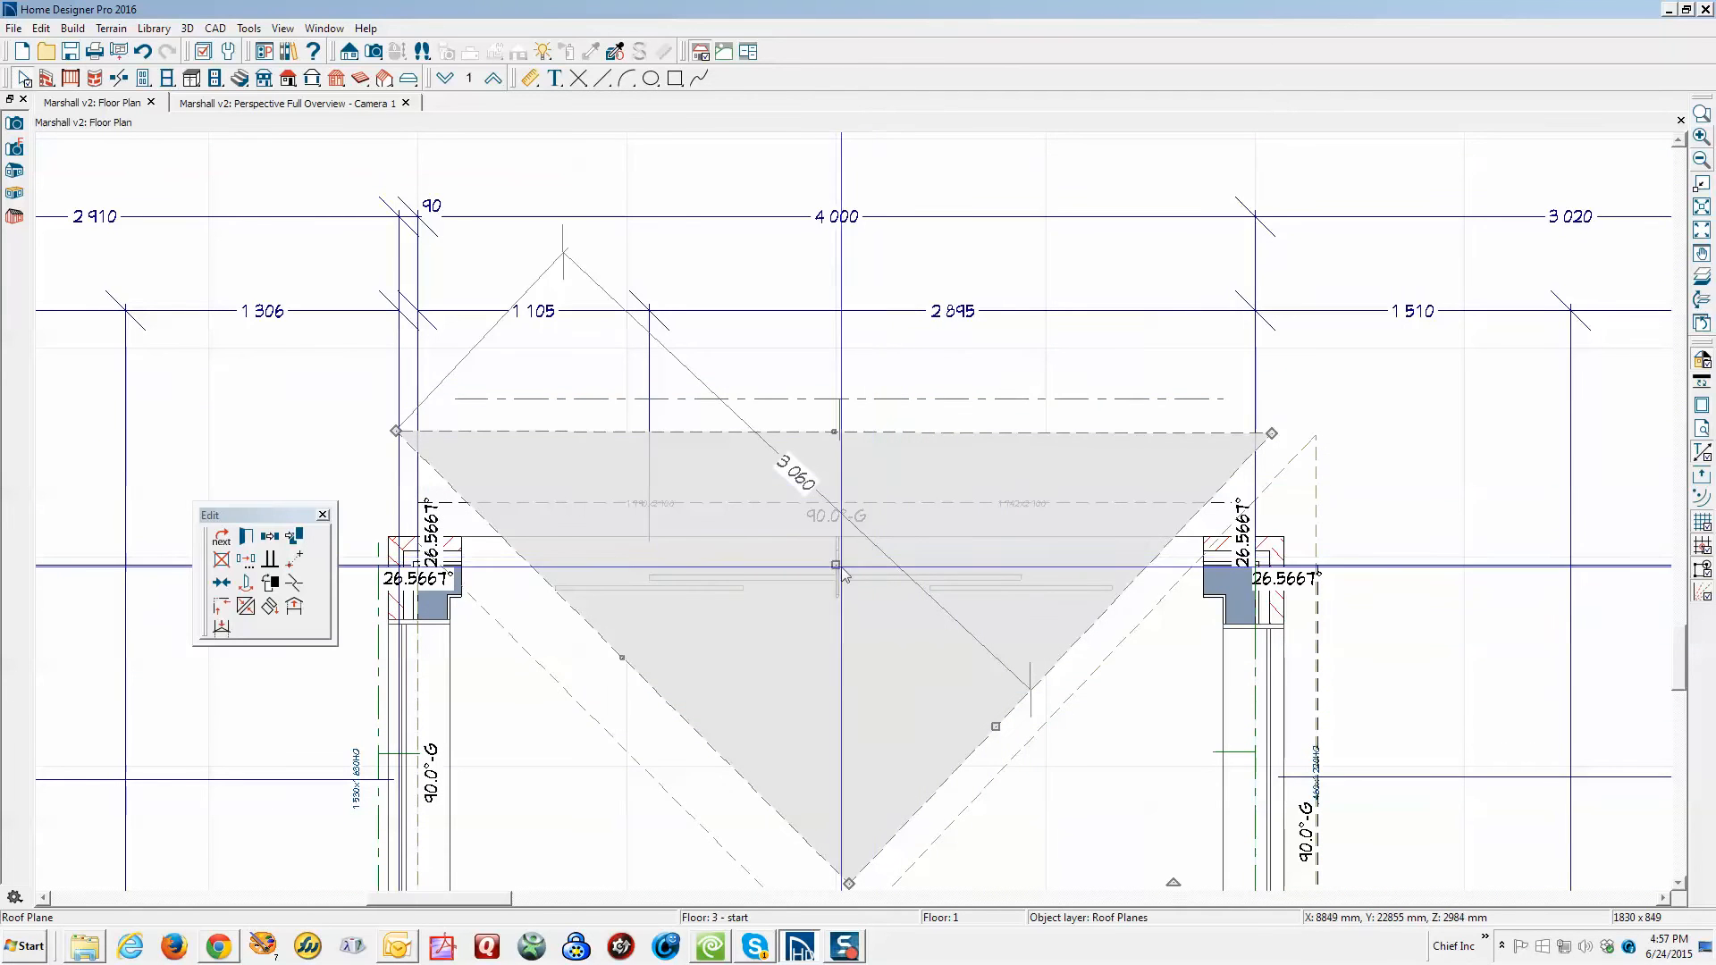
left_click(294, 560)
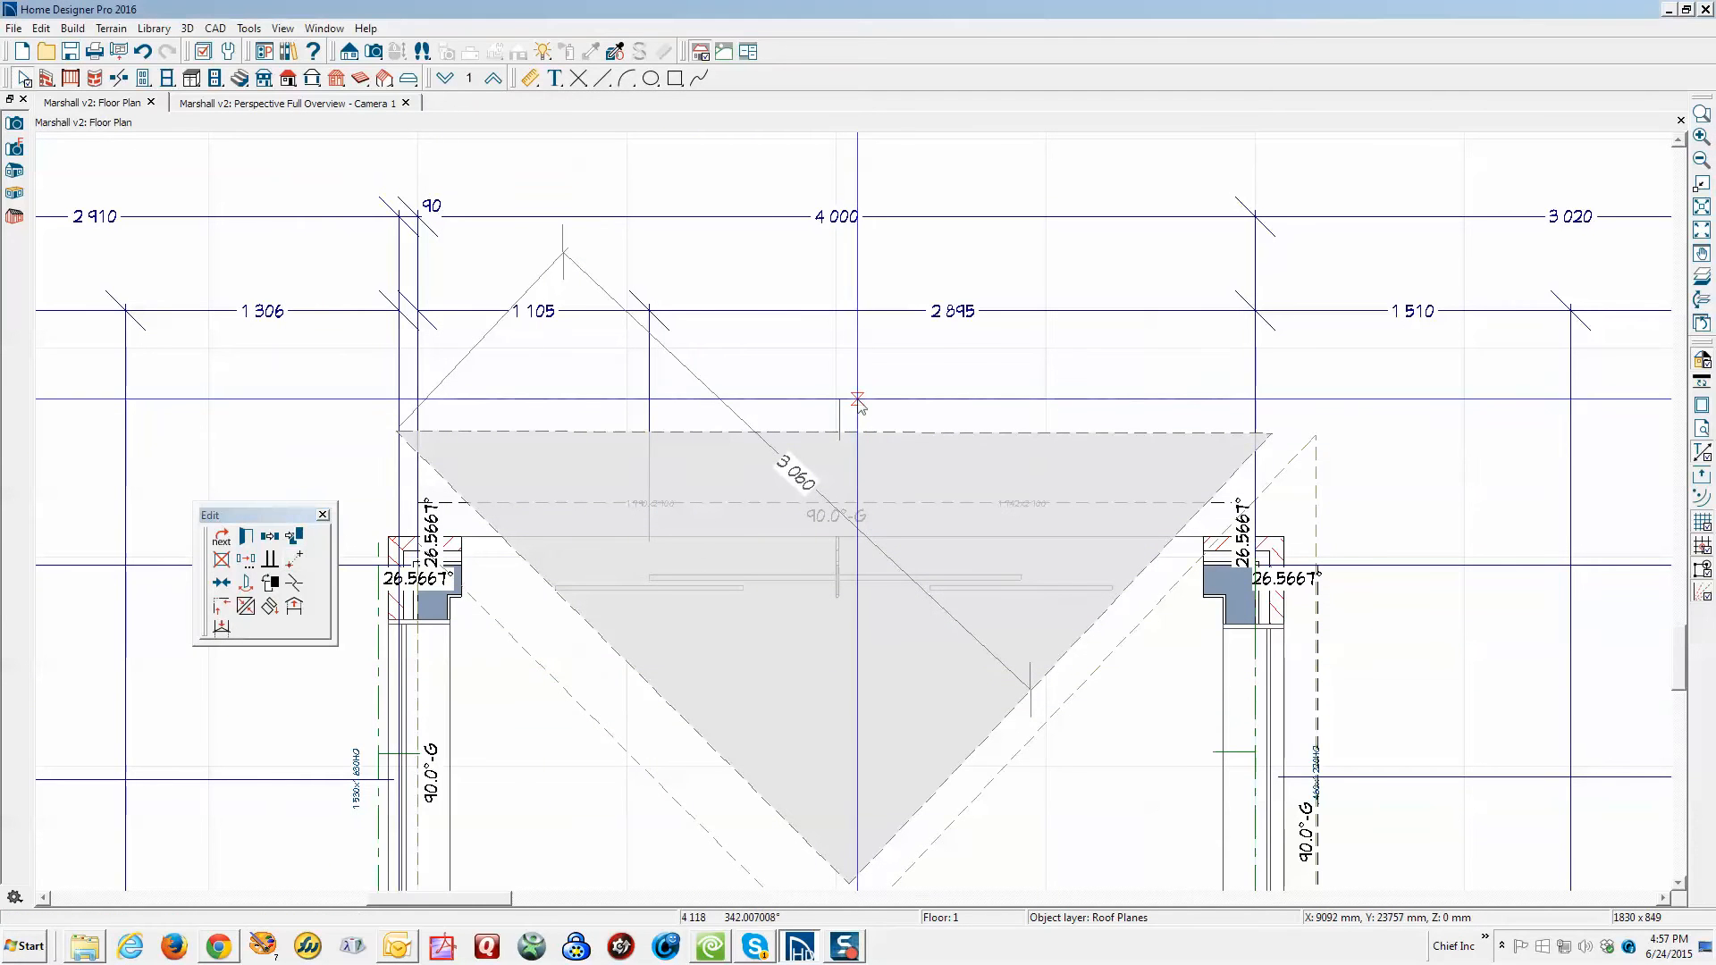
left_click(850, 567)
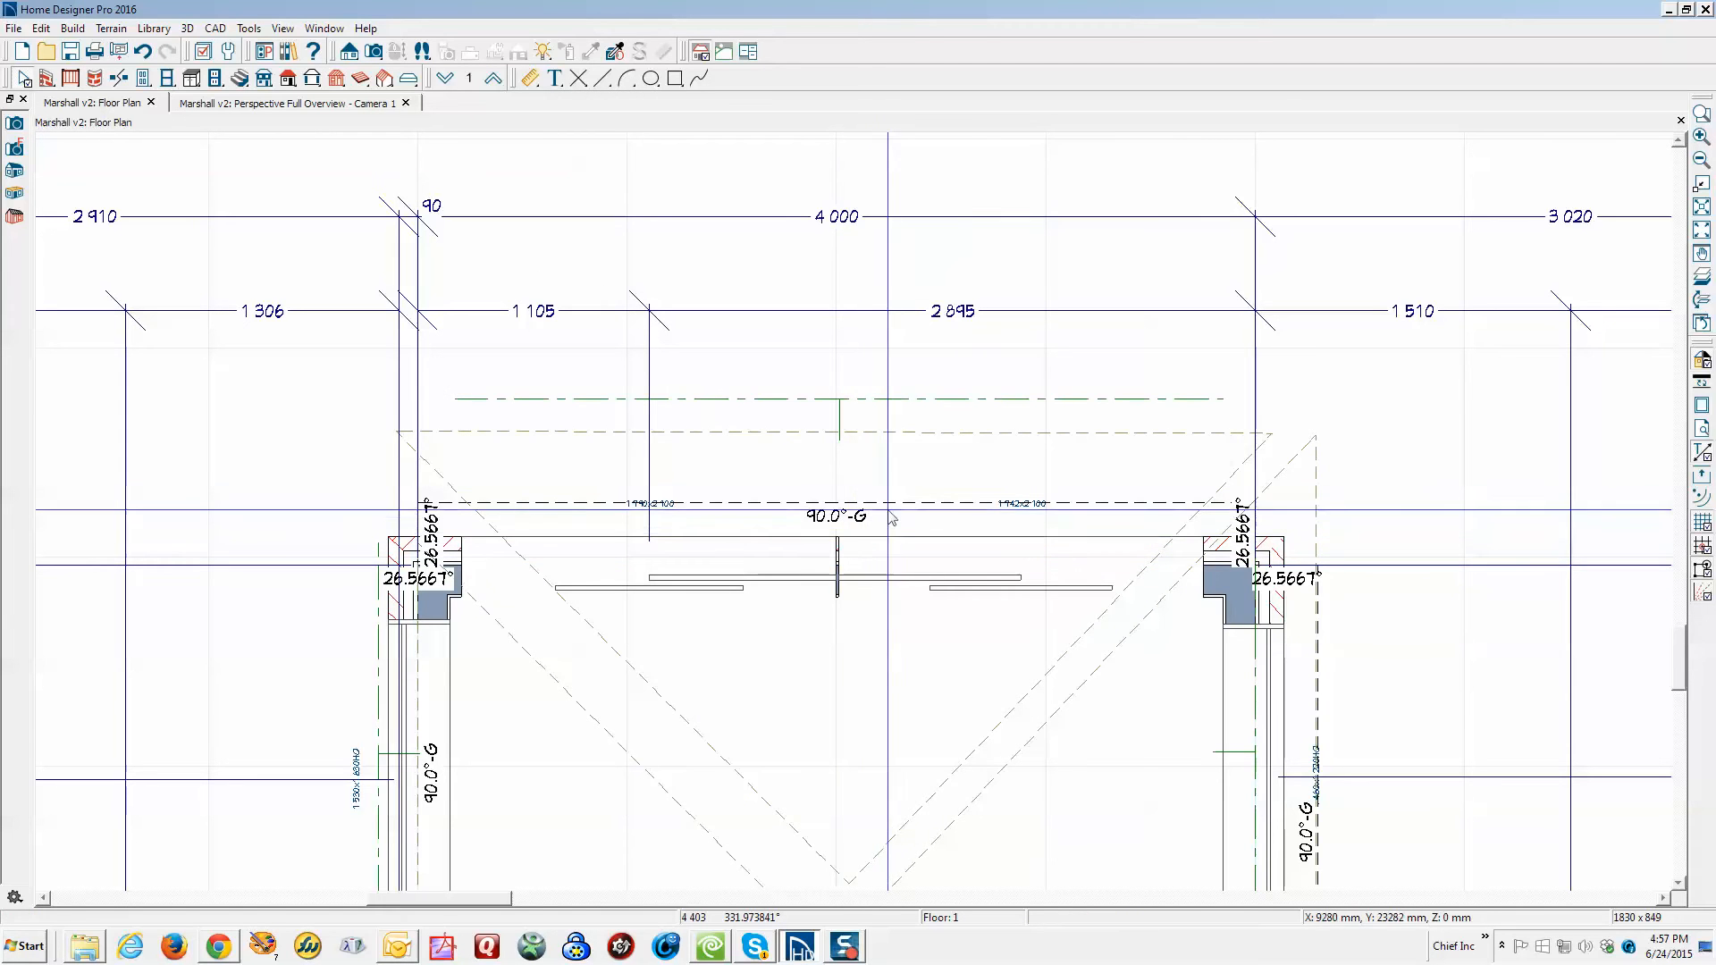
Move the rear roof plane point to point so its baseline lines up with the outer edge of the rear wall's main layer
left_click(874, 555)
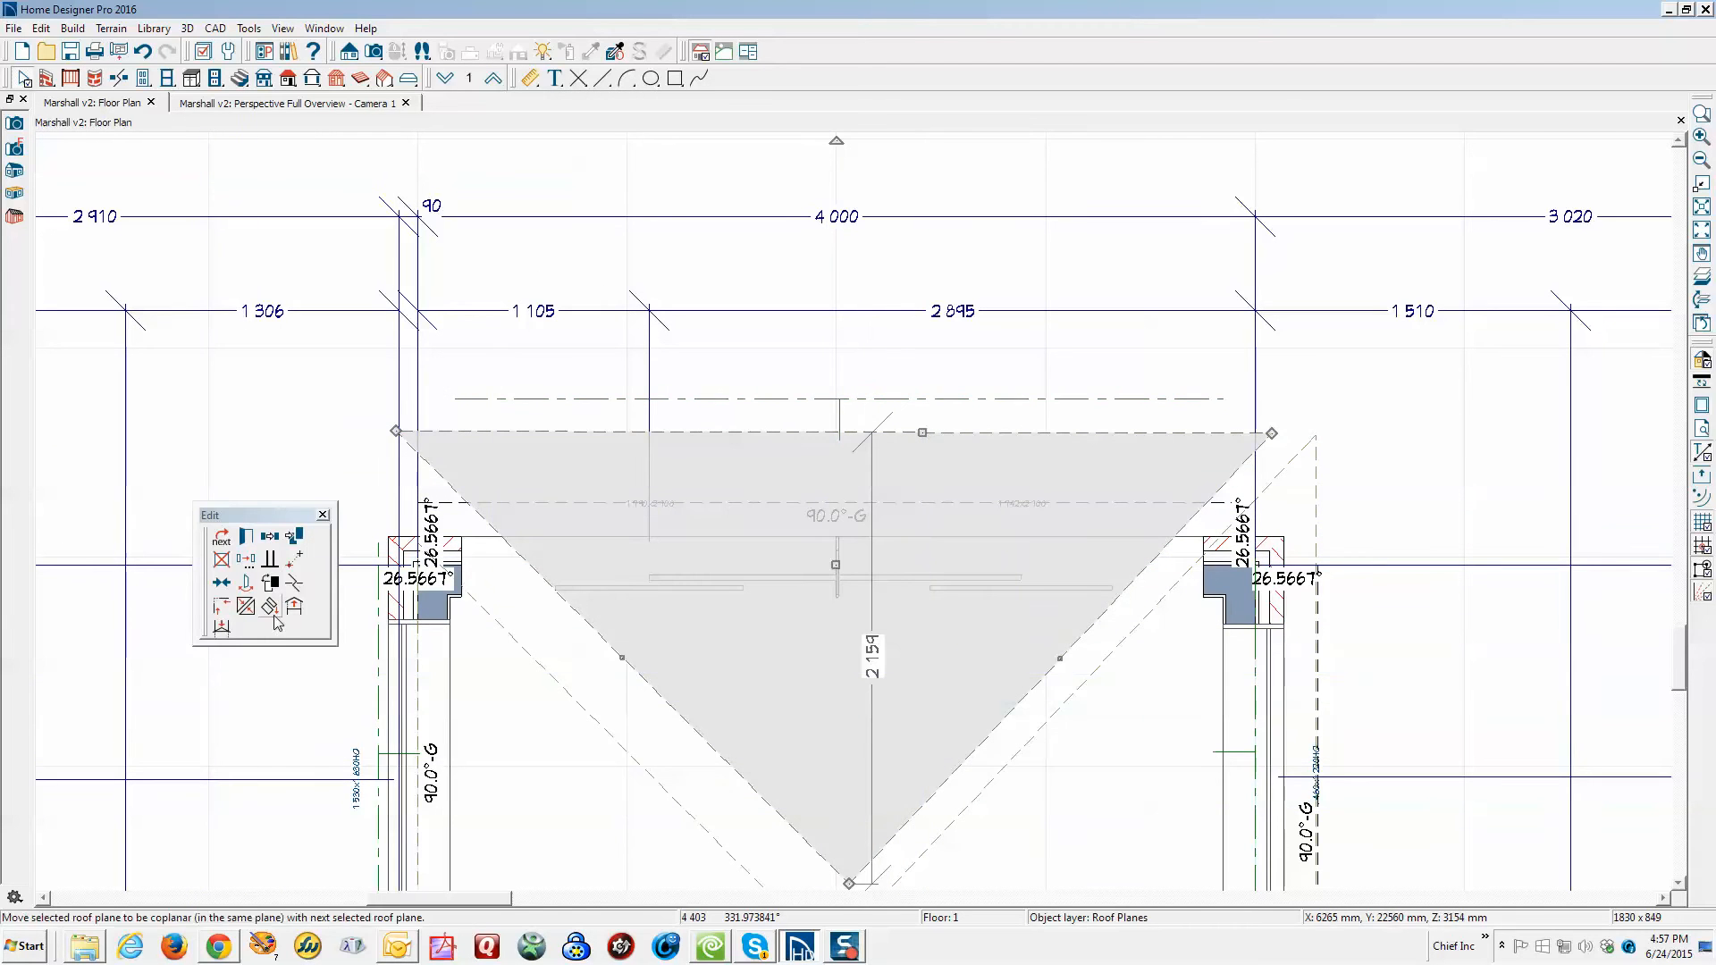
left_click(300, 562)
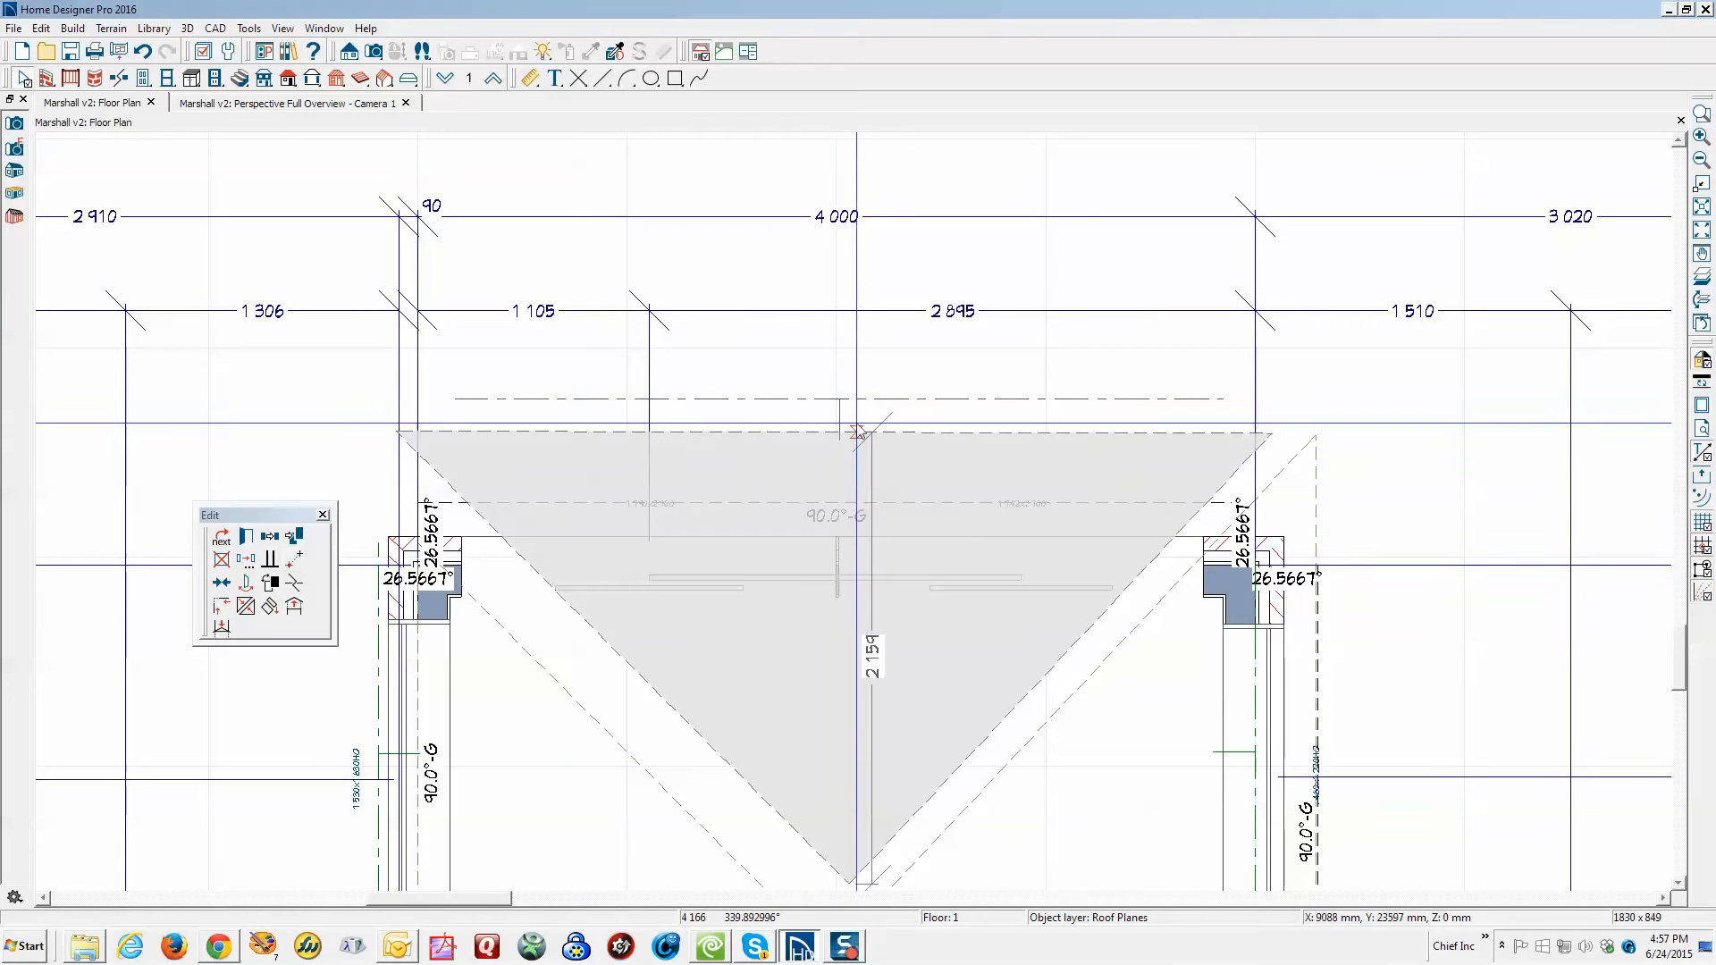
left_click(866, 567)
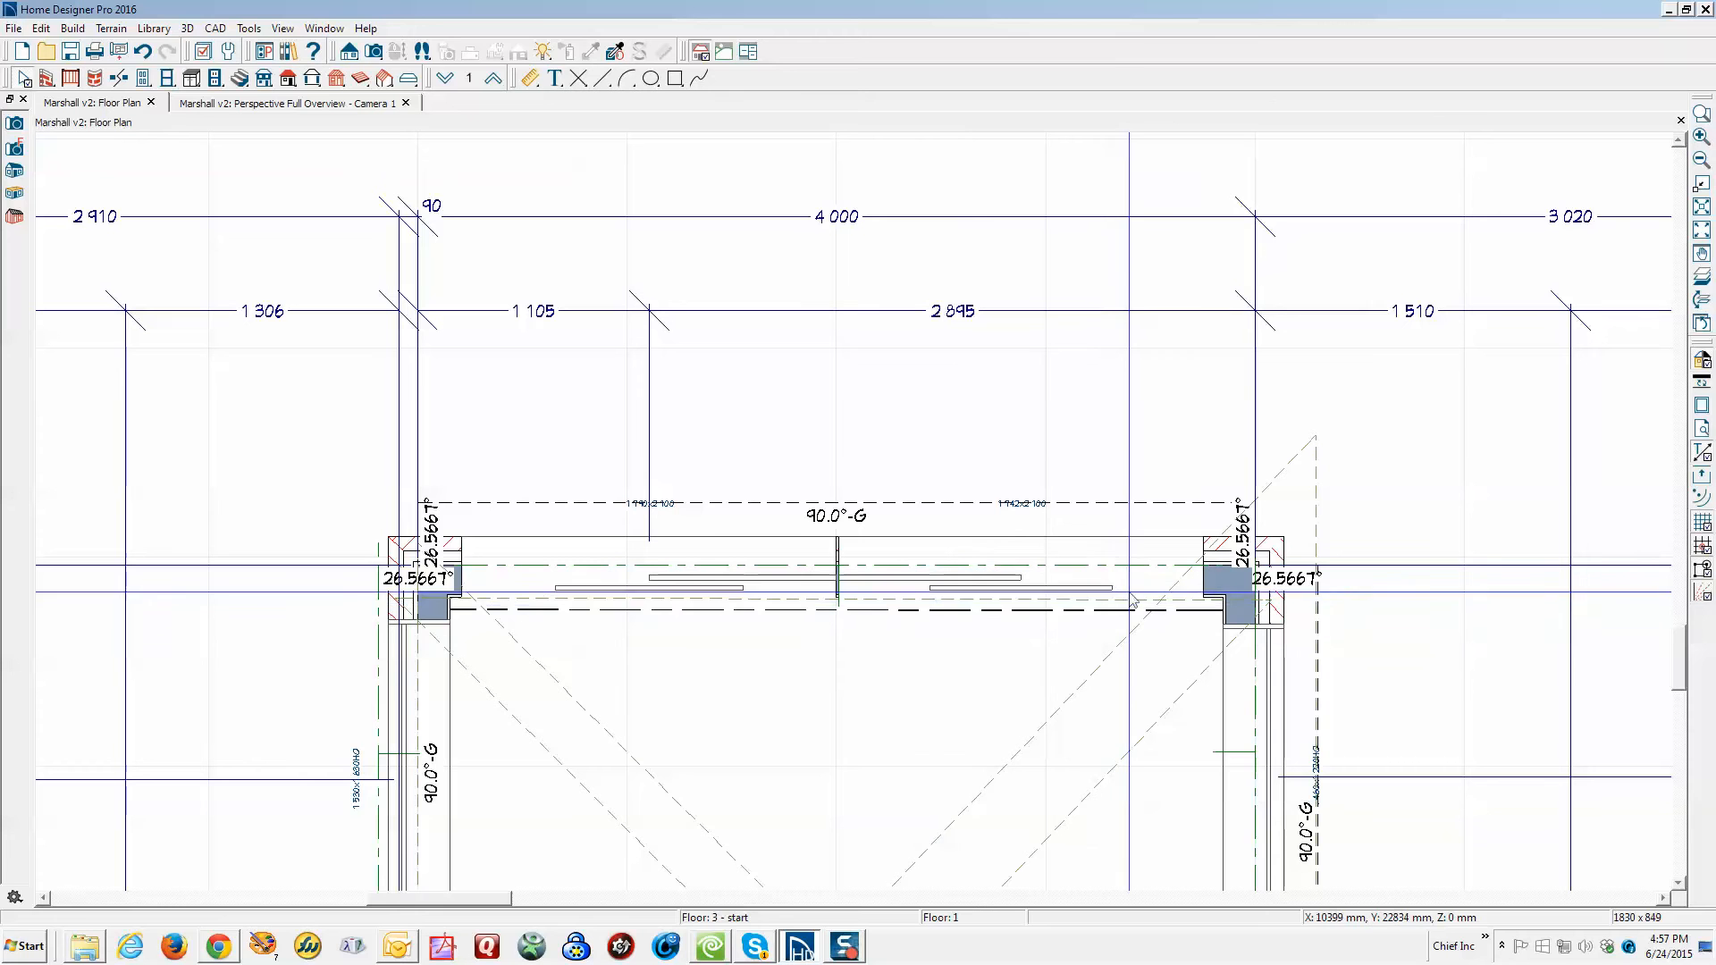
Stretch the rear roof plane's eave edge outward to about 645 mm beyond its baseline
left_click(1137, 612)
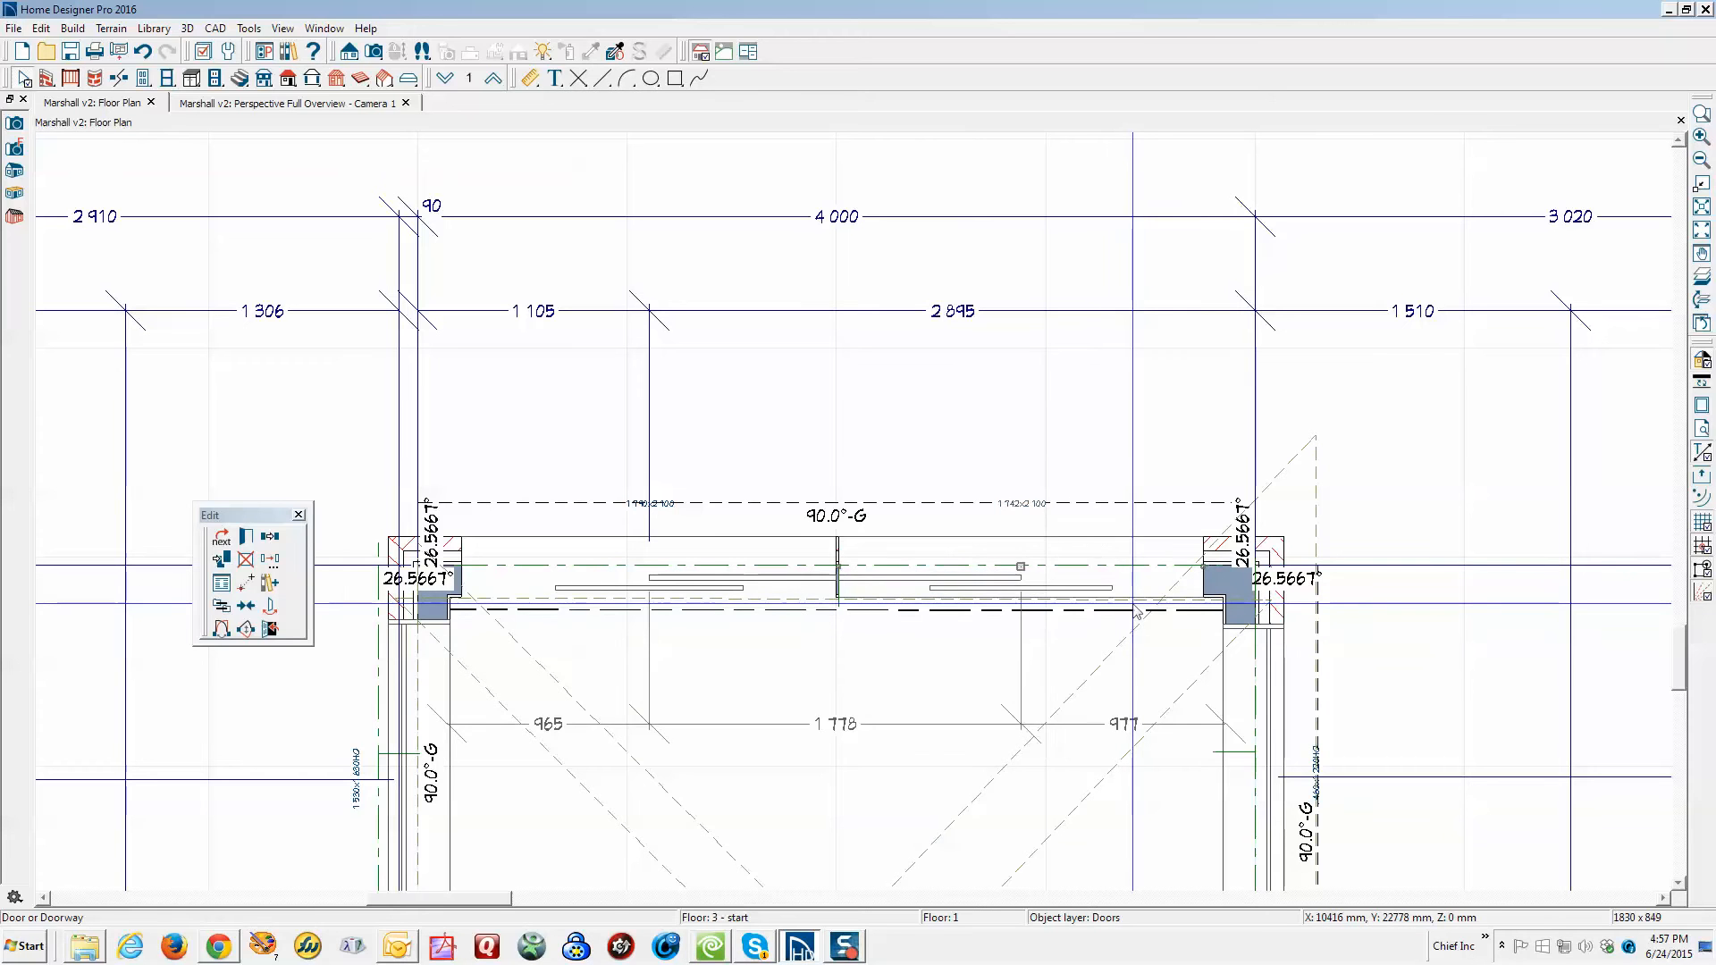
left_click(1137, 612)
left_click_drag(1137, 611, 1230, 429)
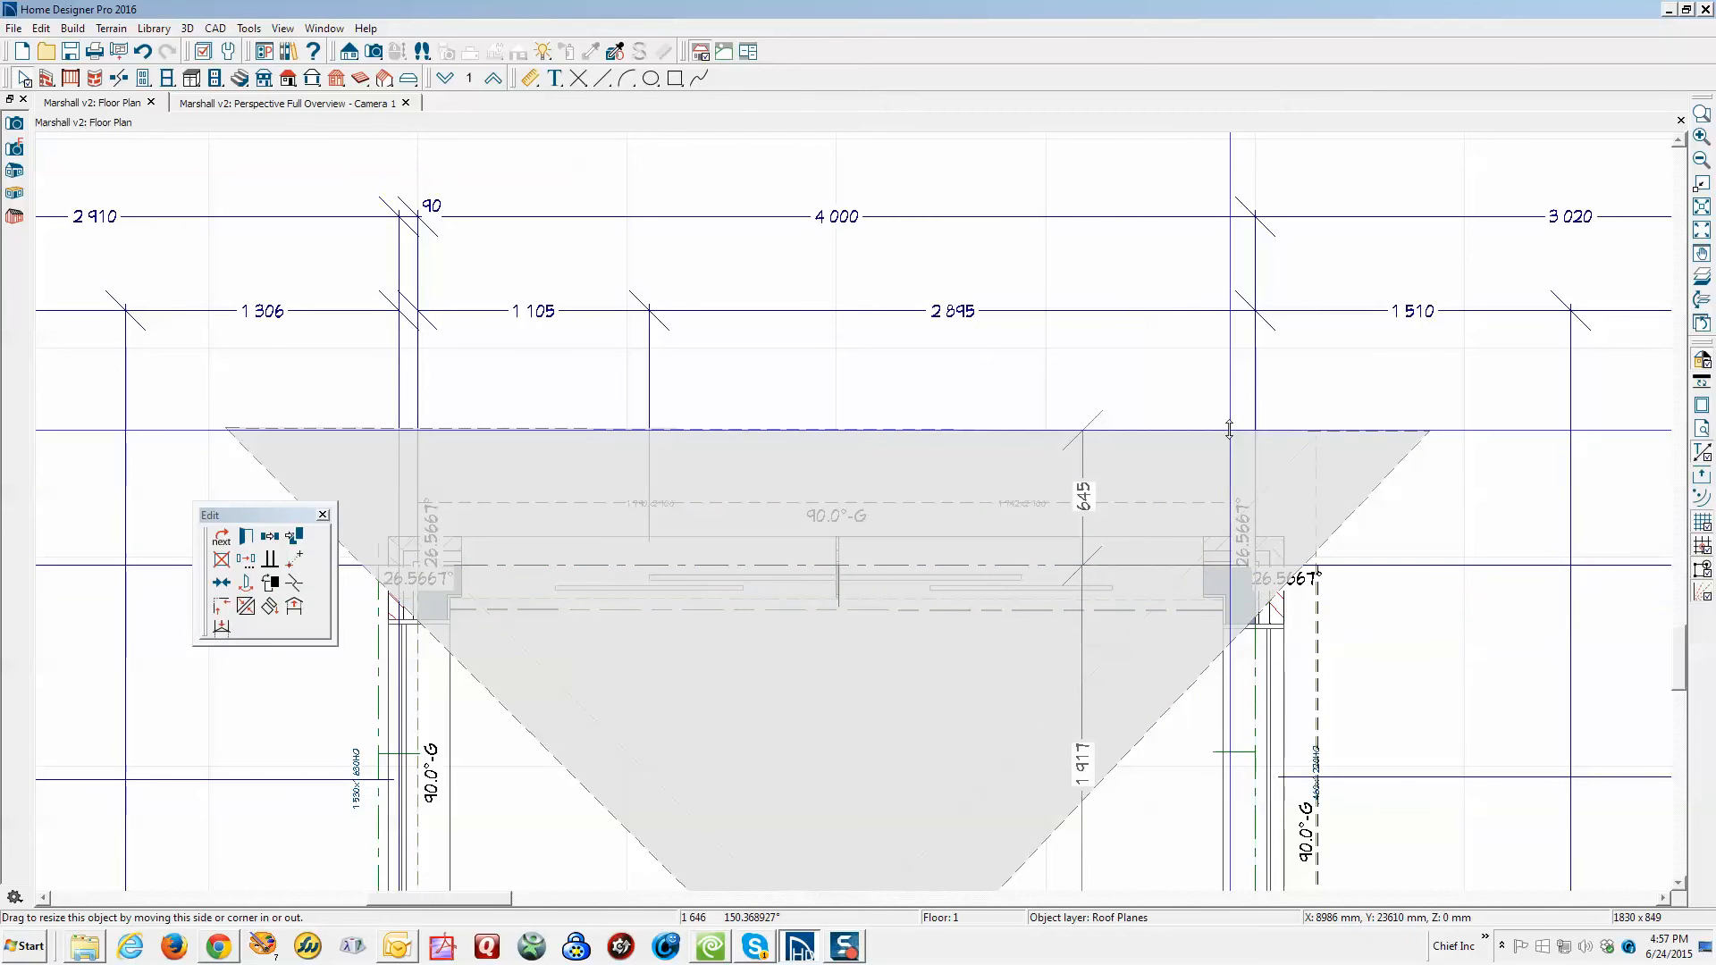
key("Escape")
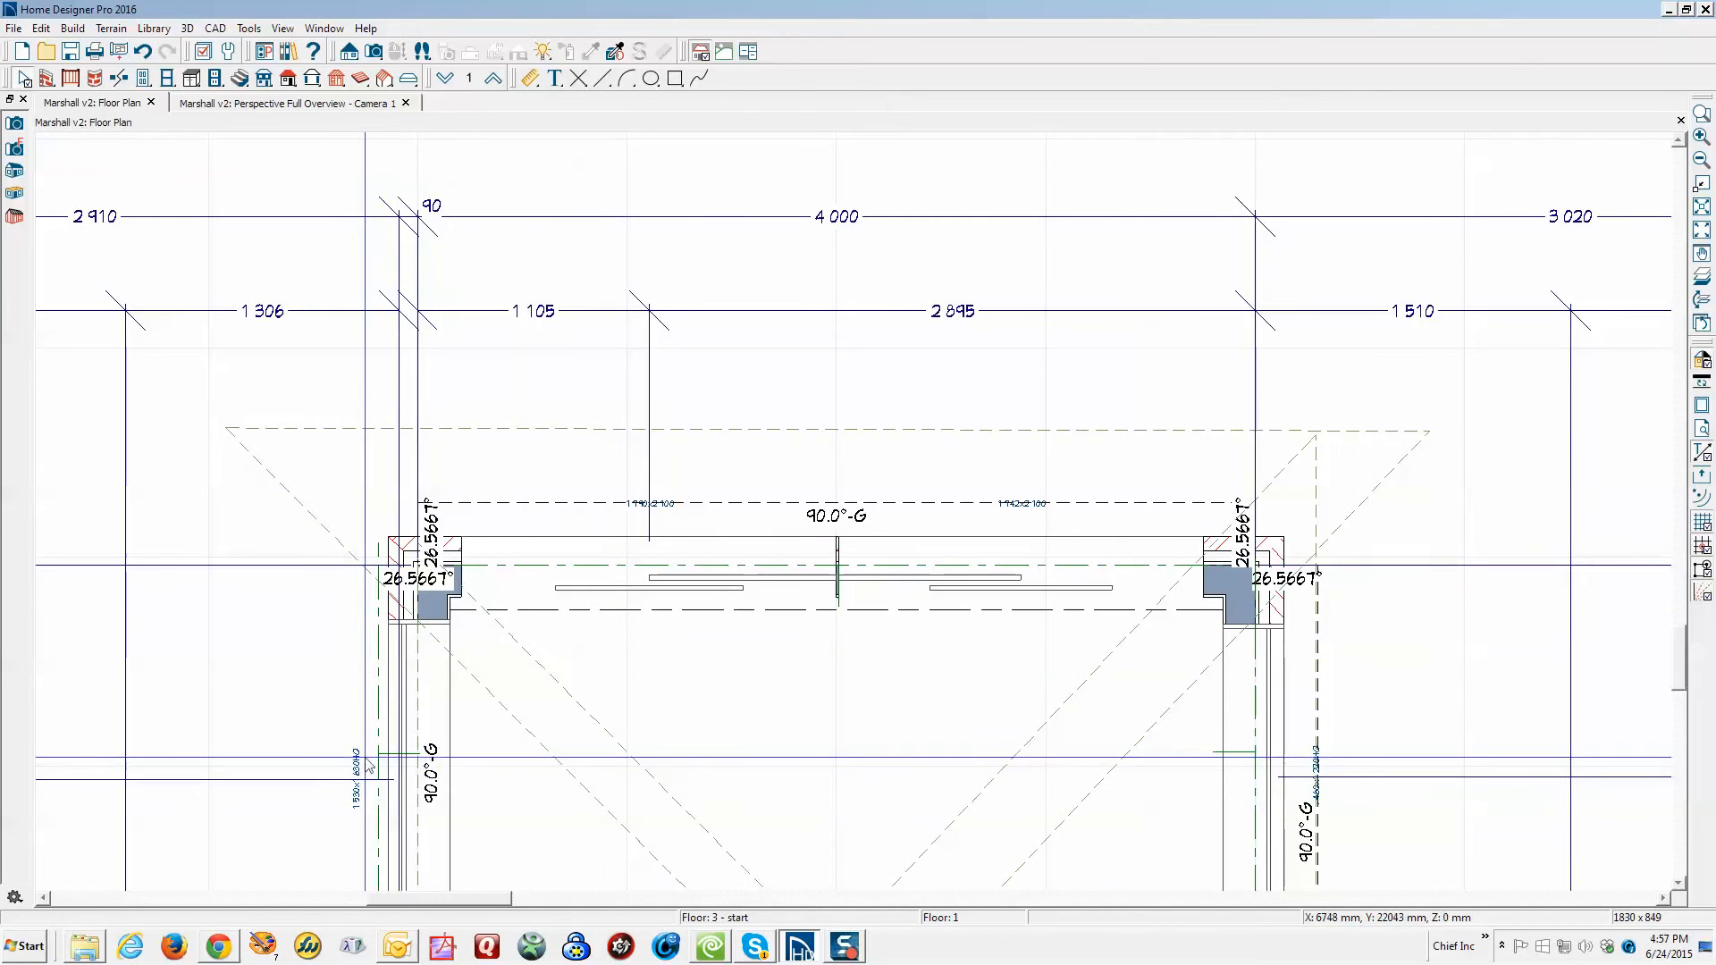
scroll(364, 767, "up", 3)
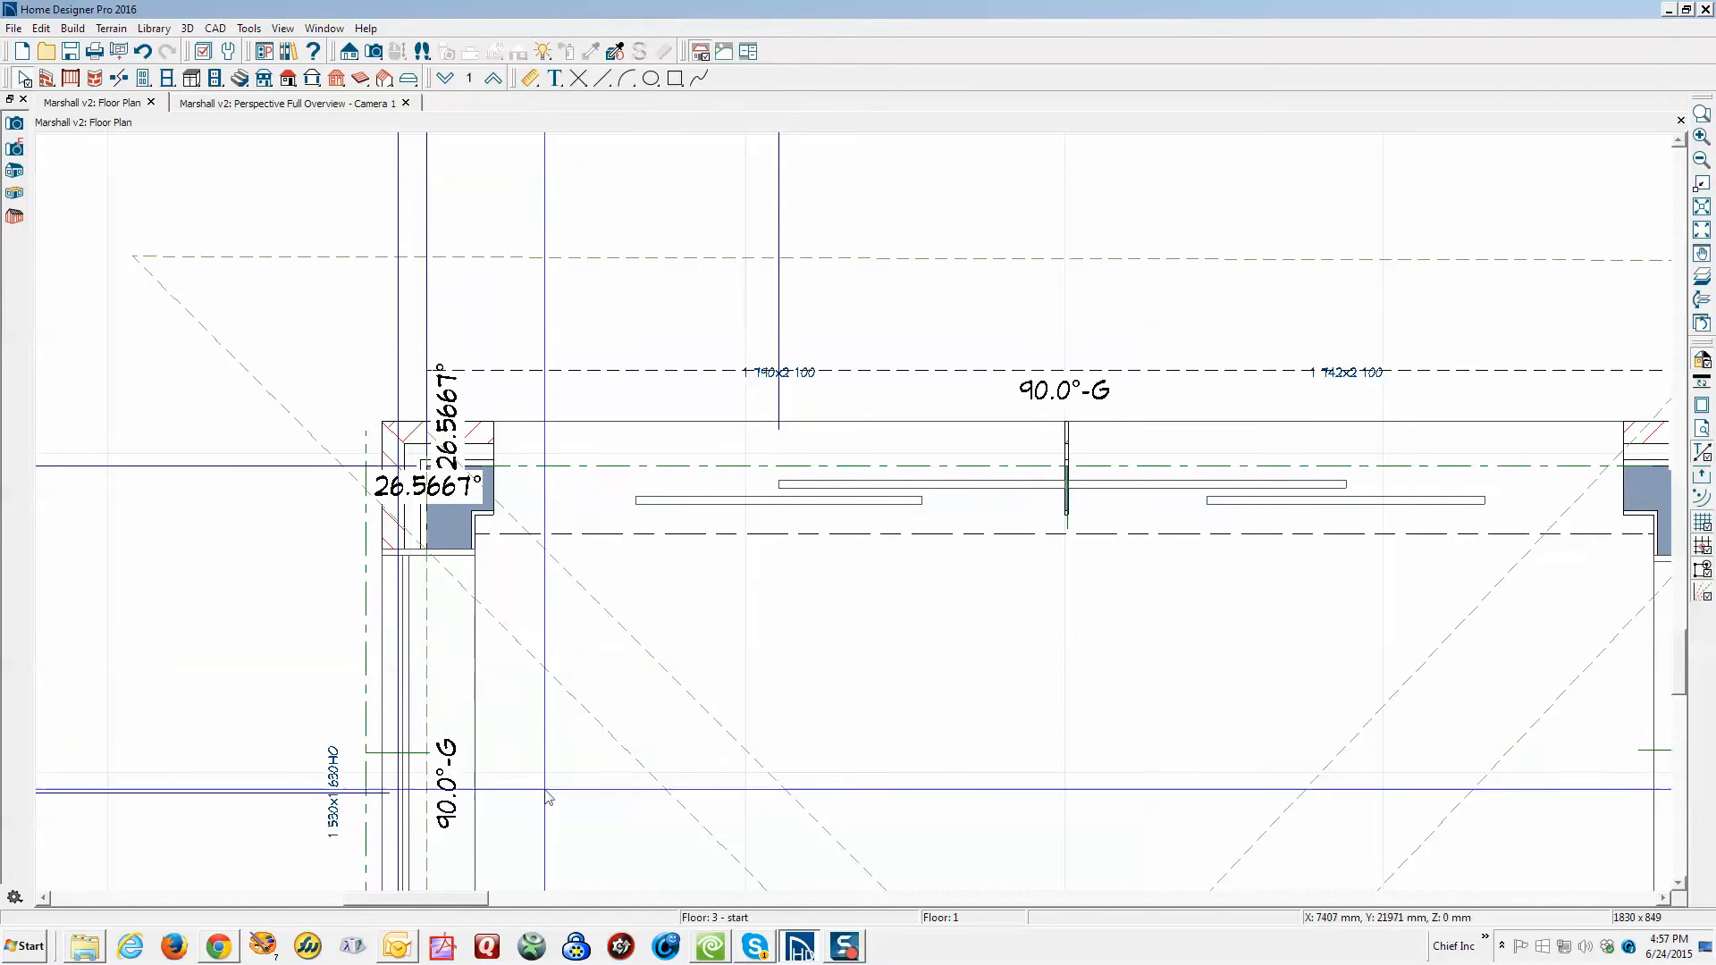
scroll(617, 760, "down", 3)
left_click(631, 749)
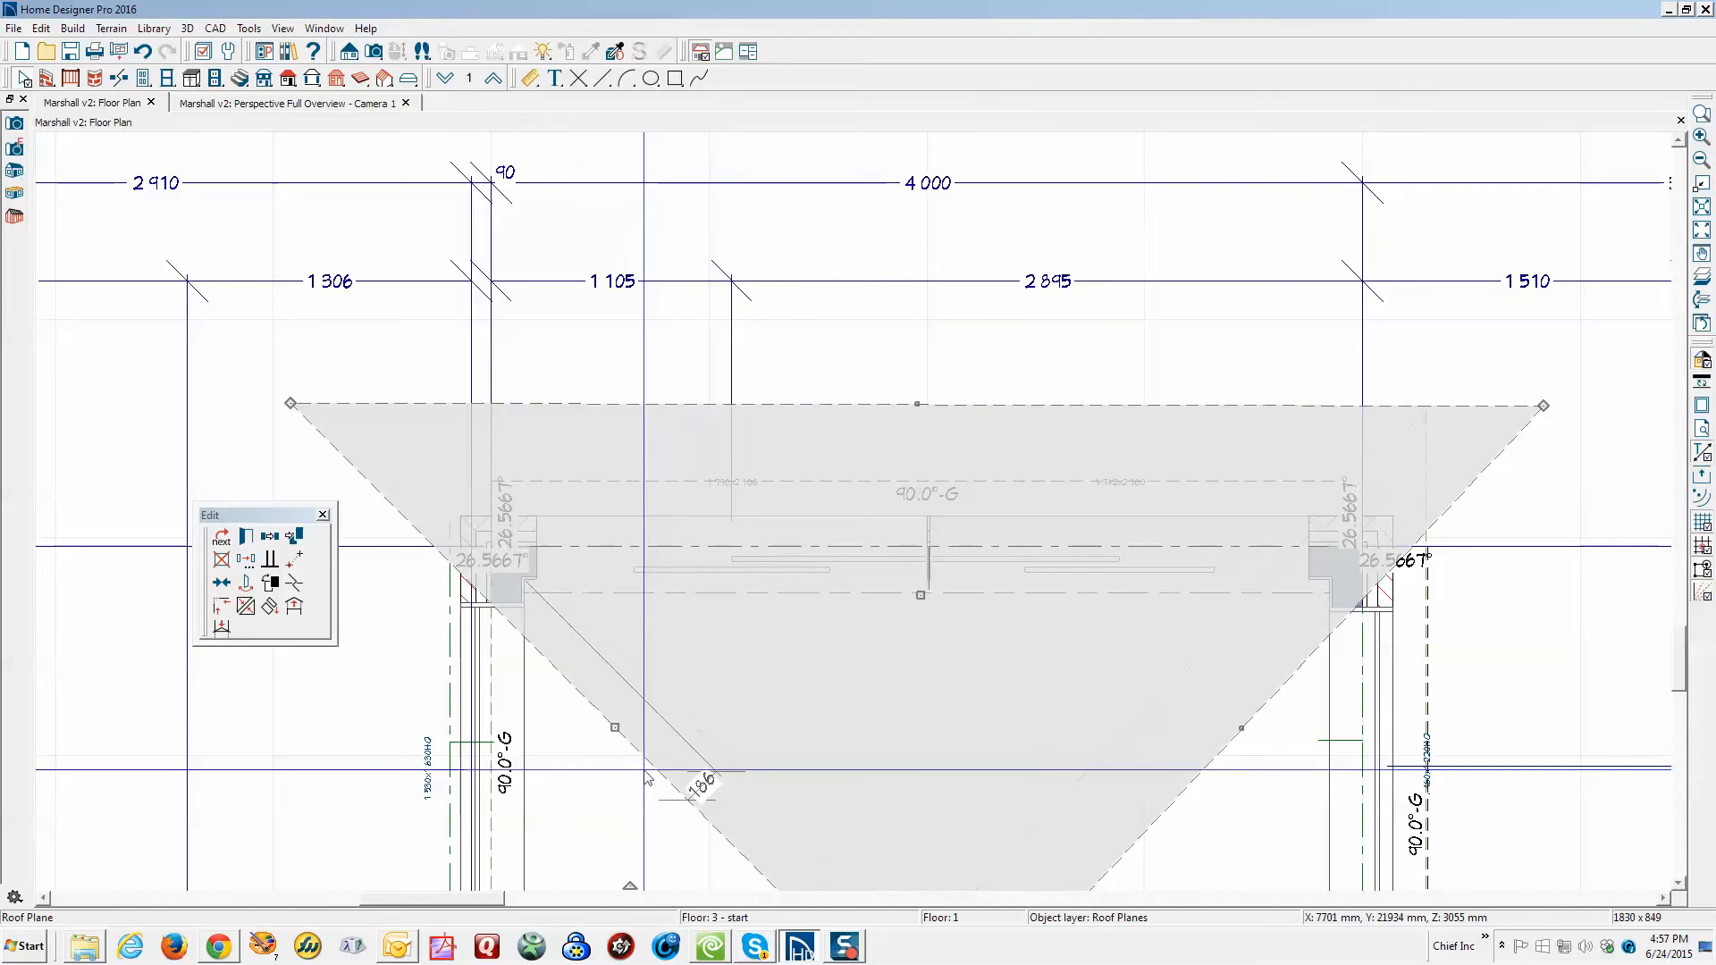
key("Tab")
left_click(582, 730)
key("Escape")
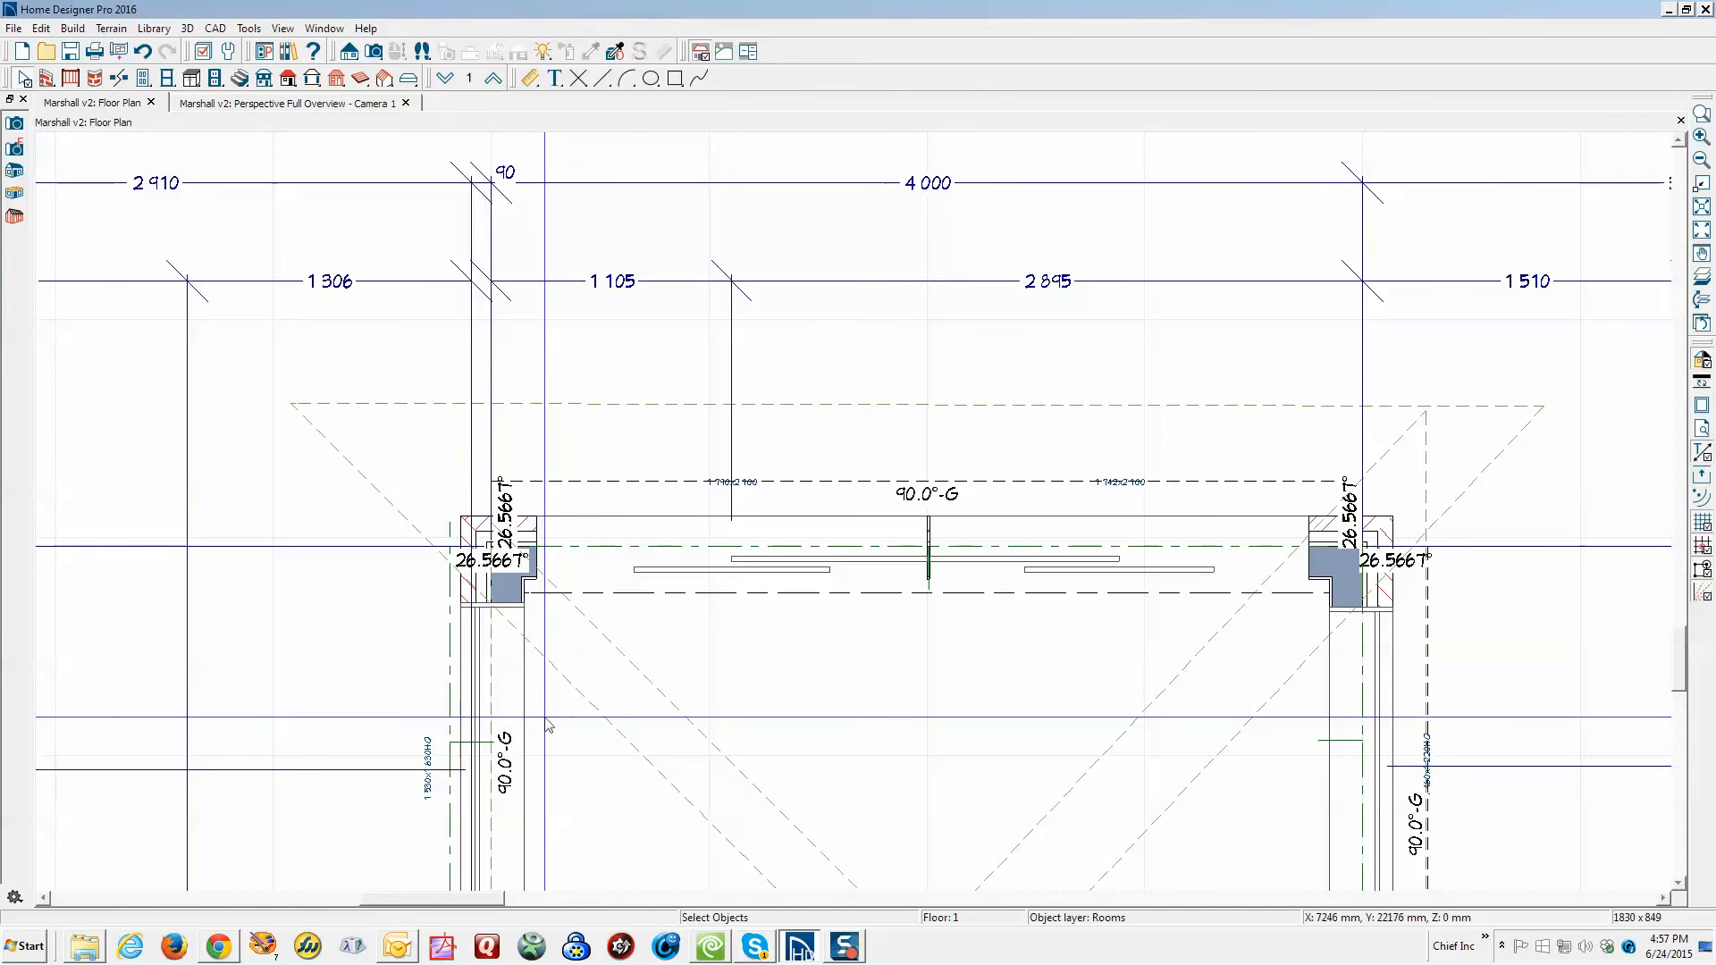
Move the opposite side roof plane of the extension outward, clear of its side wall
scroll(586, 689, "down", 3)
scroll(587, 695, "up", 3)
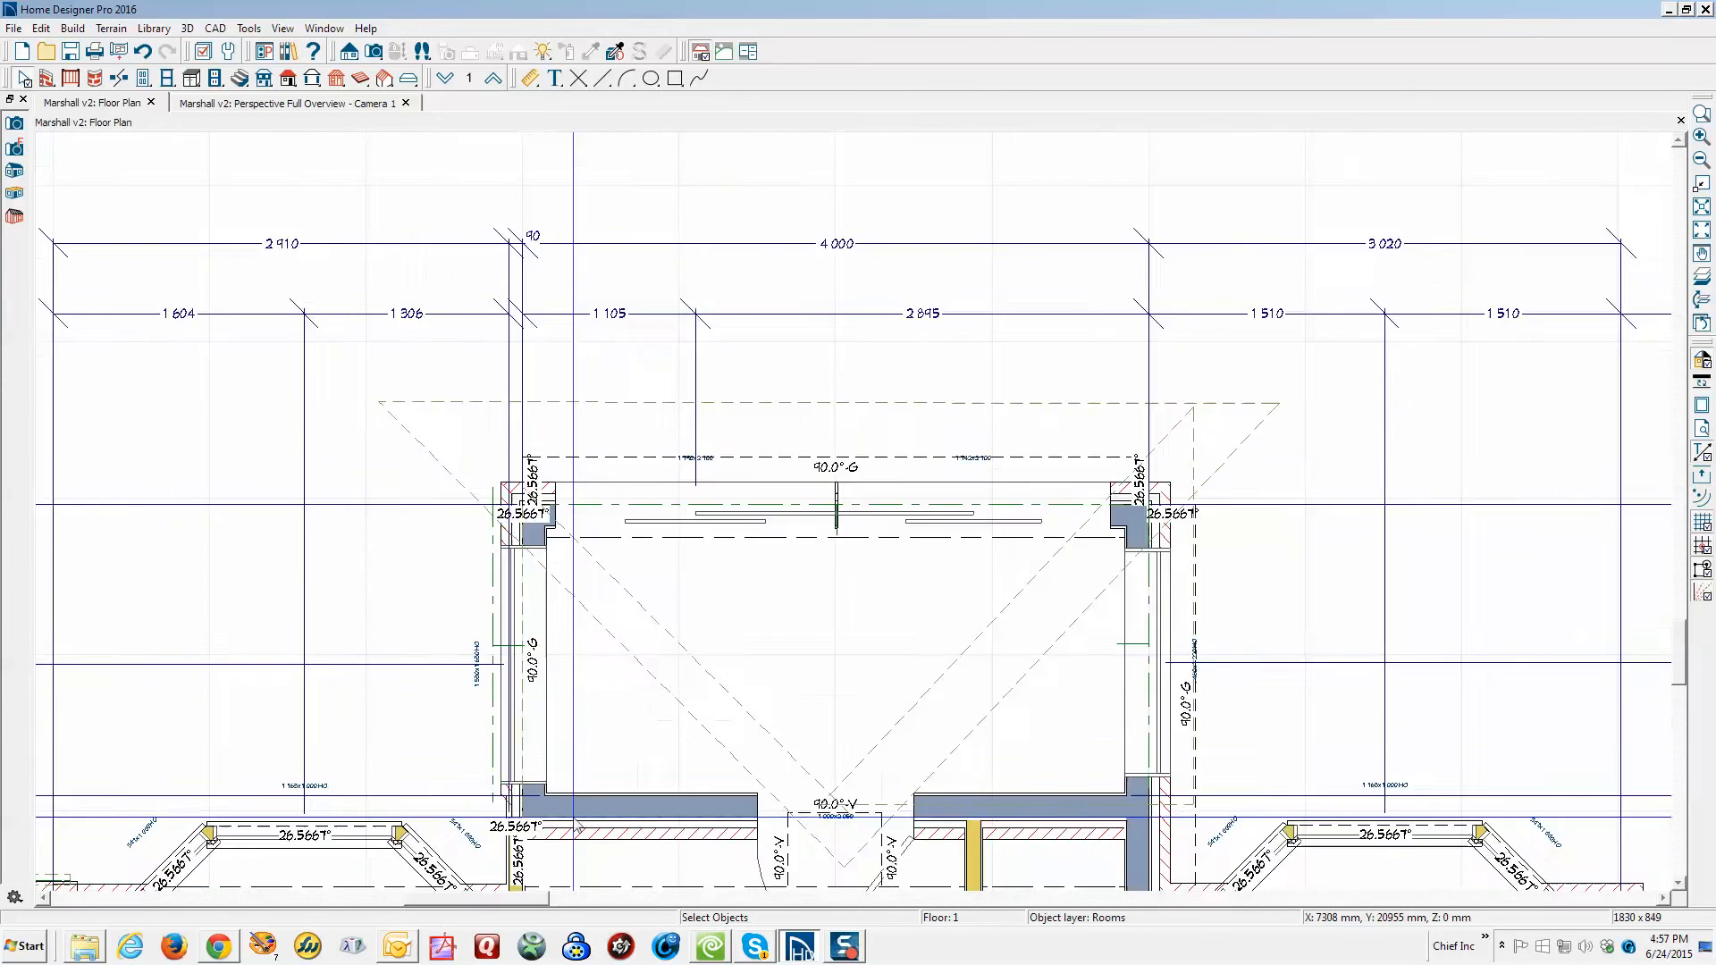
left_click(732, 683)
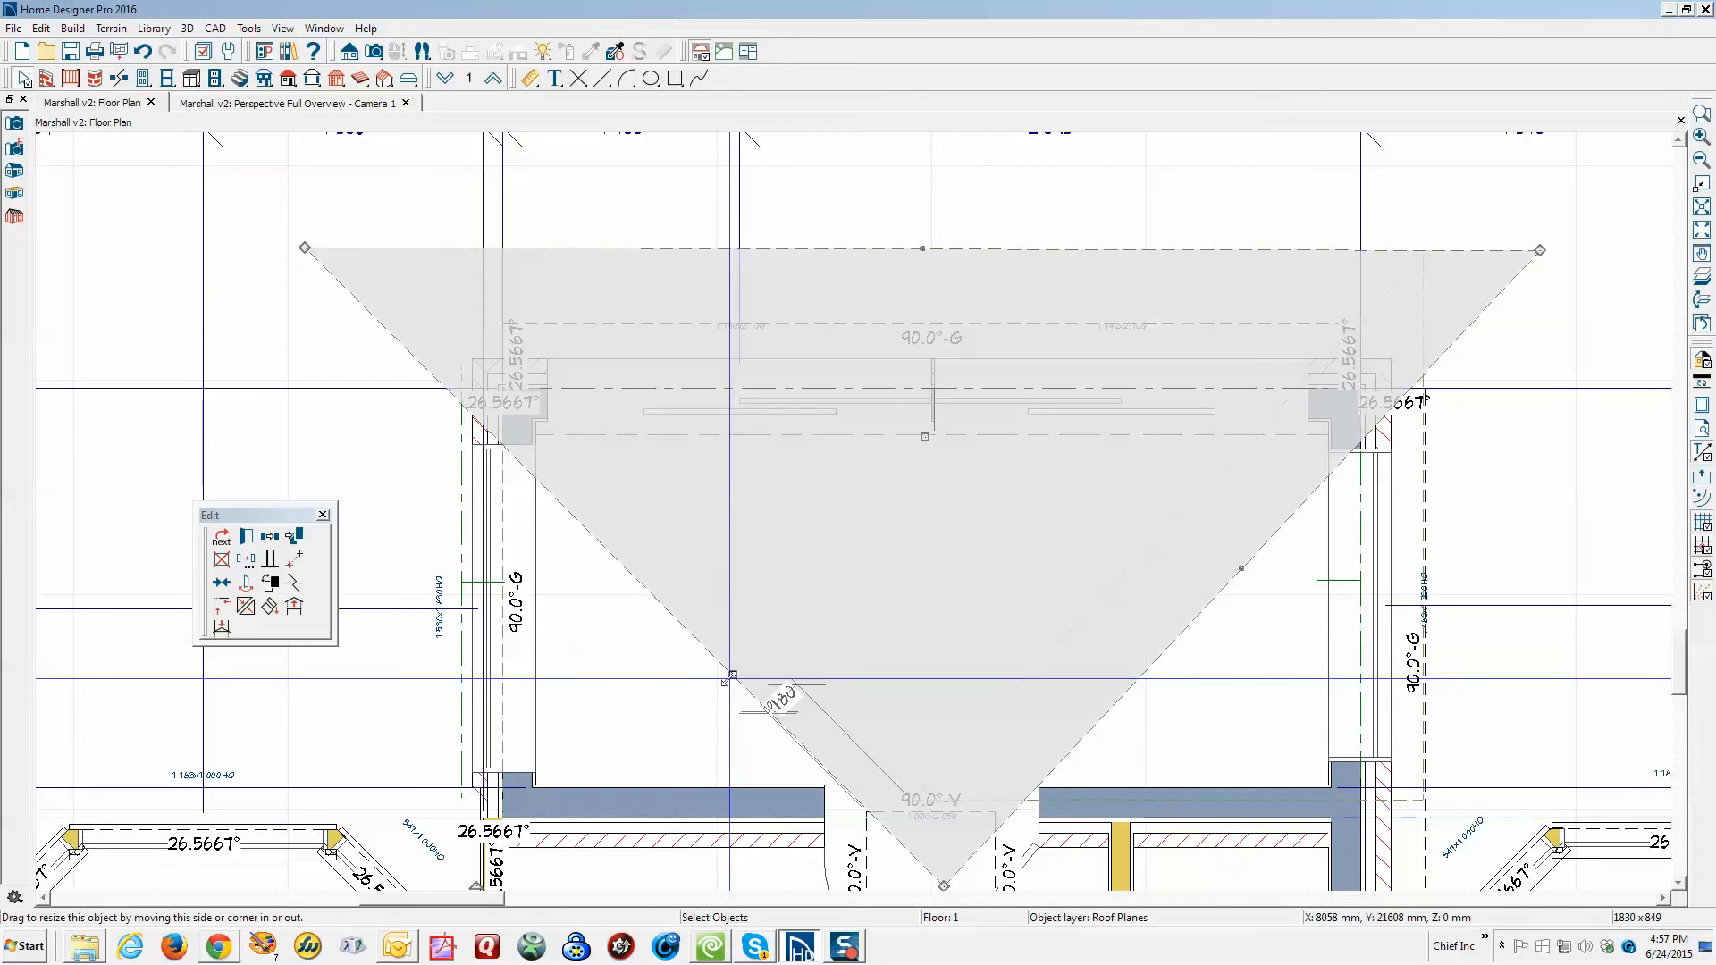
key("Tab")
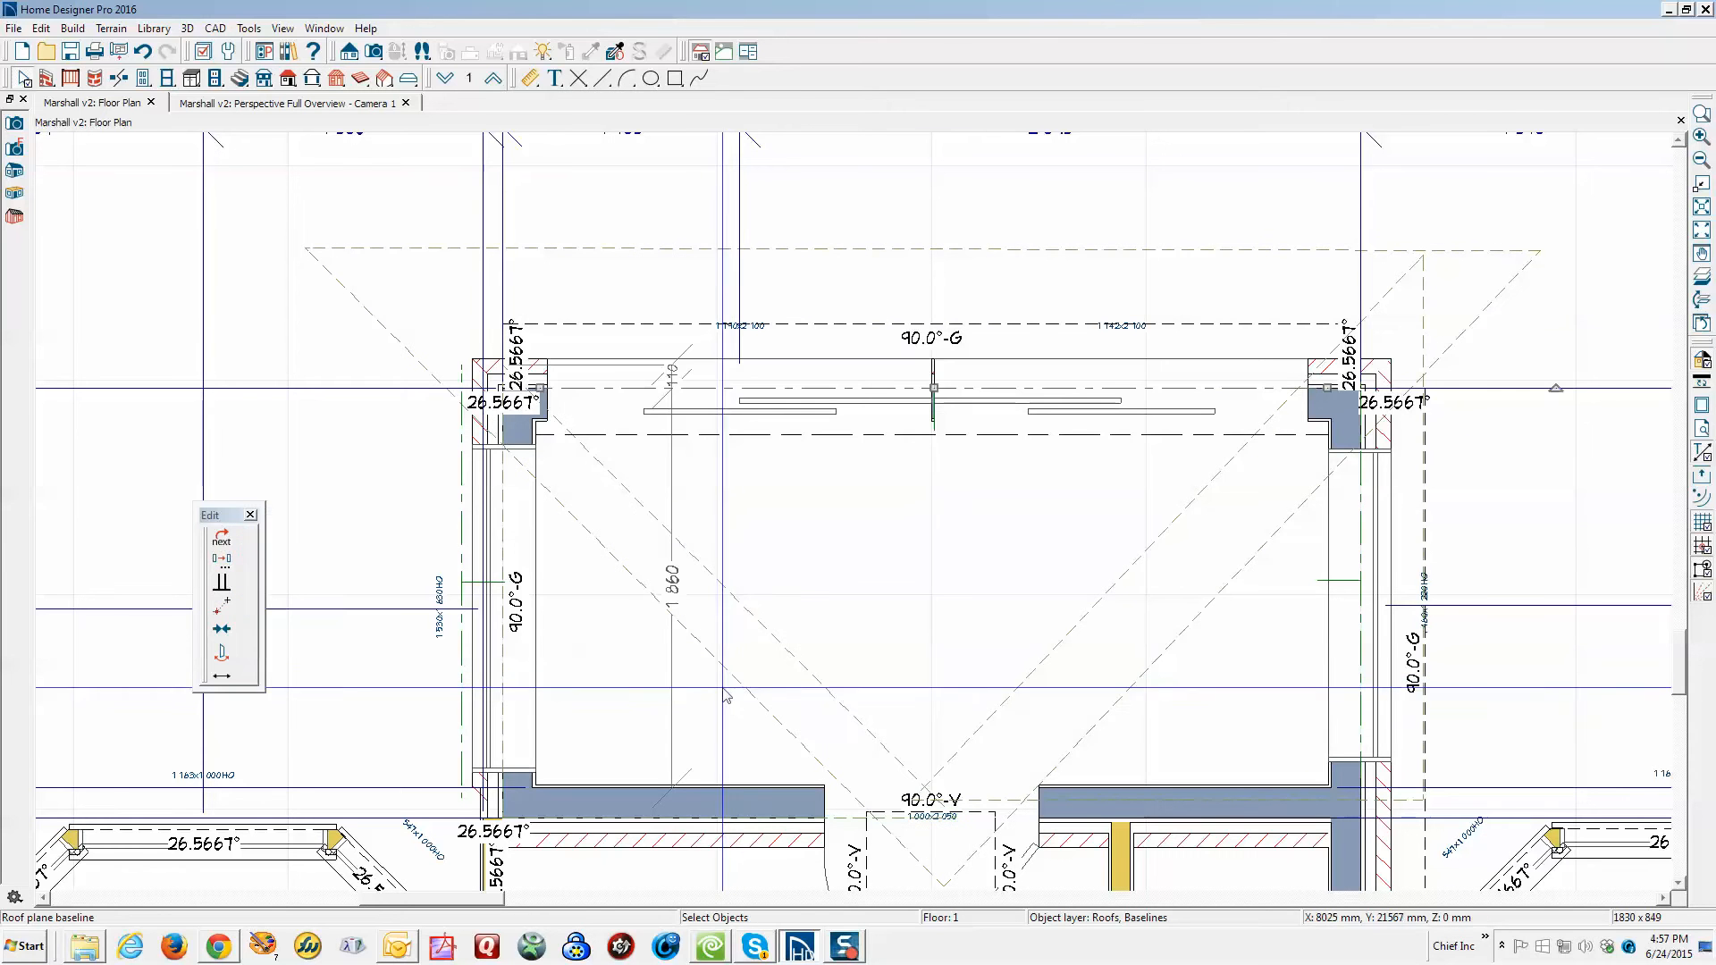
left_click(800, 670)
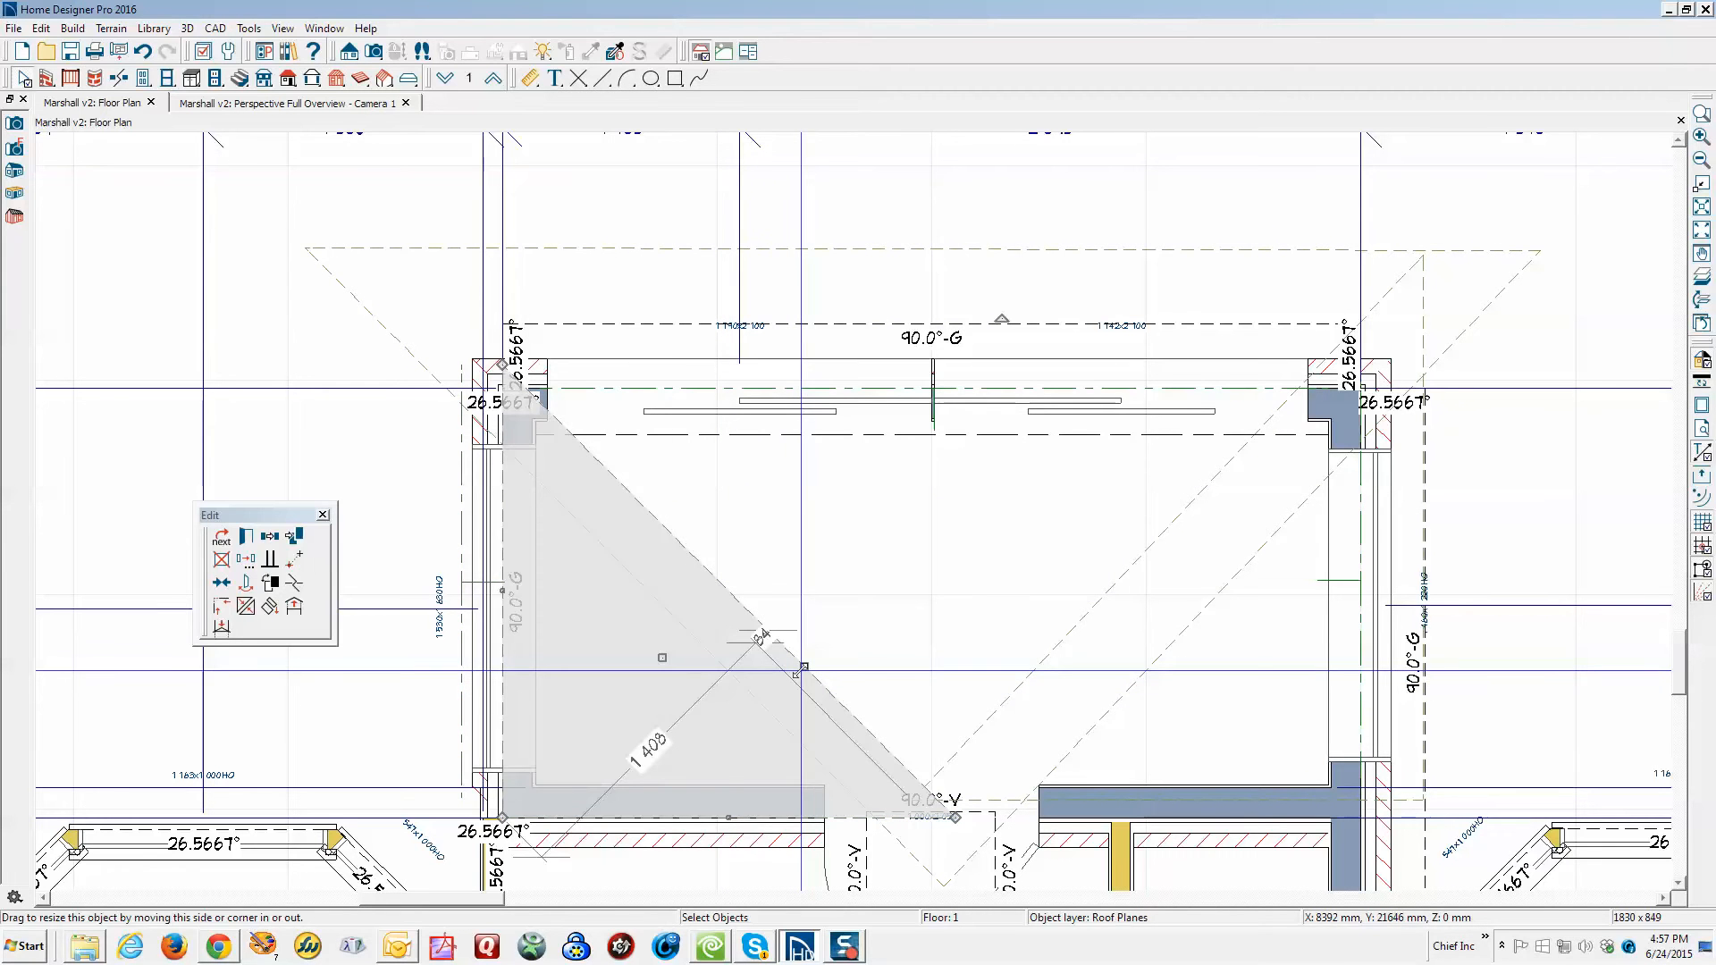
left_click_drag(664, 657, 384, 626)
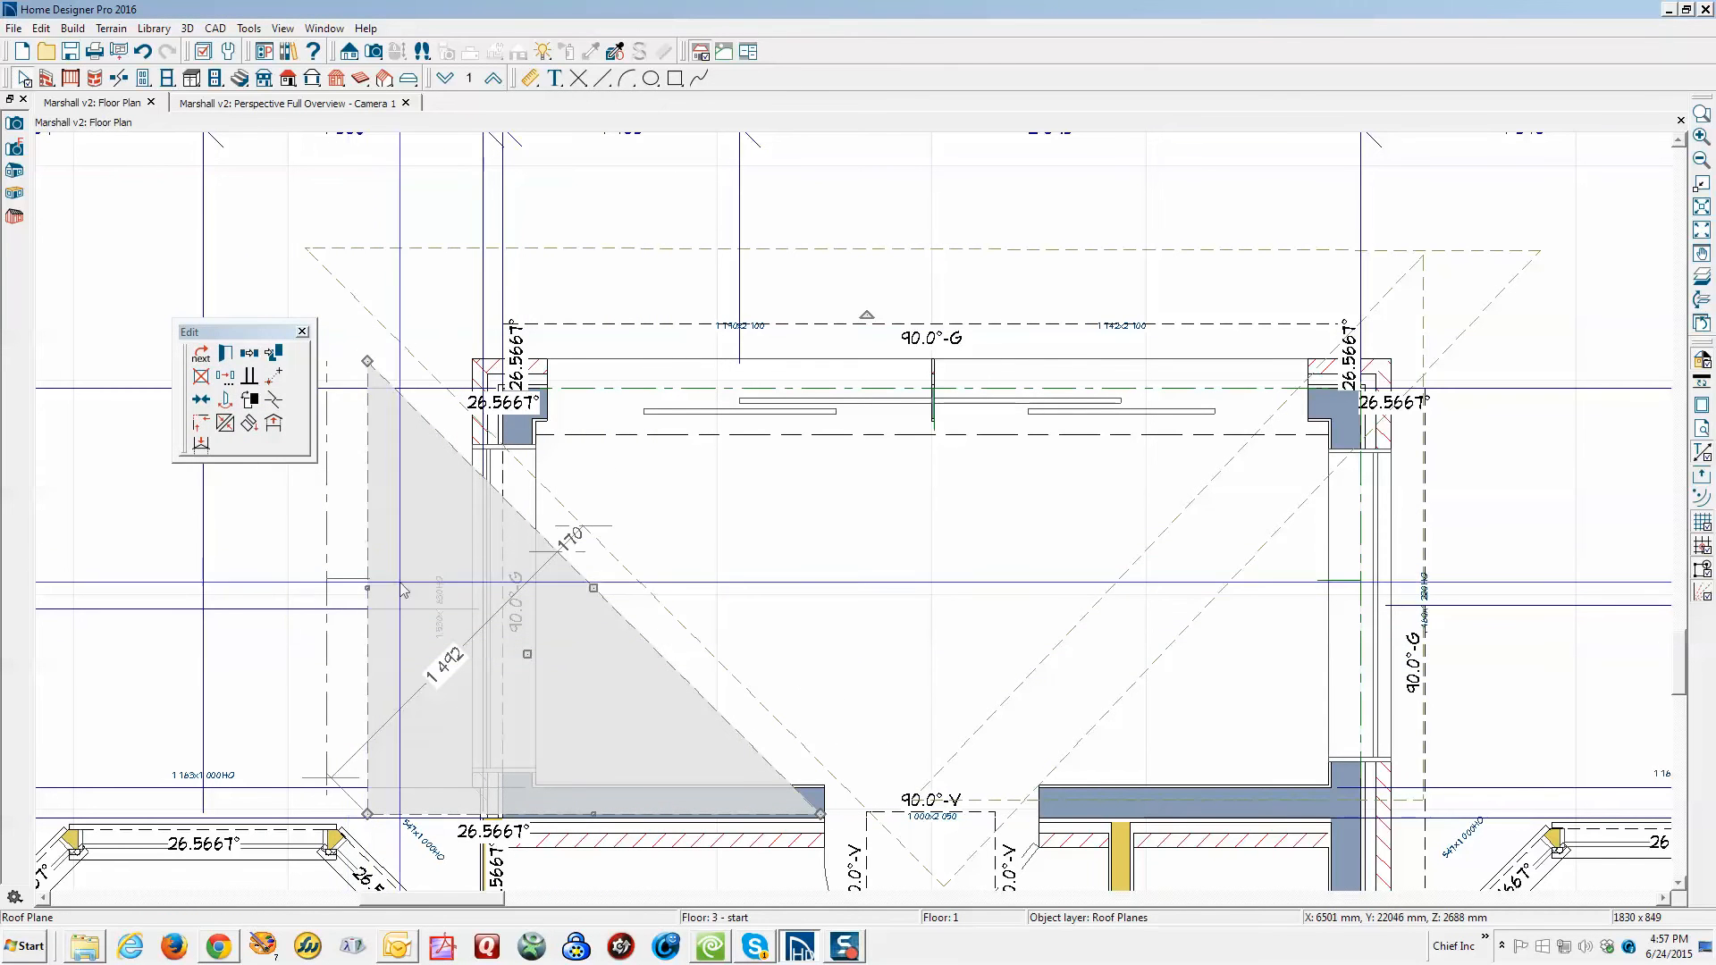
Pull the eave edge of that opposite side roof plane outward past its baseline
left_click(356, 605)
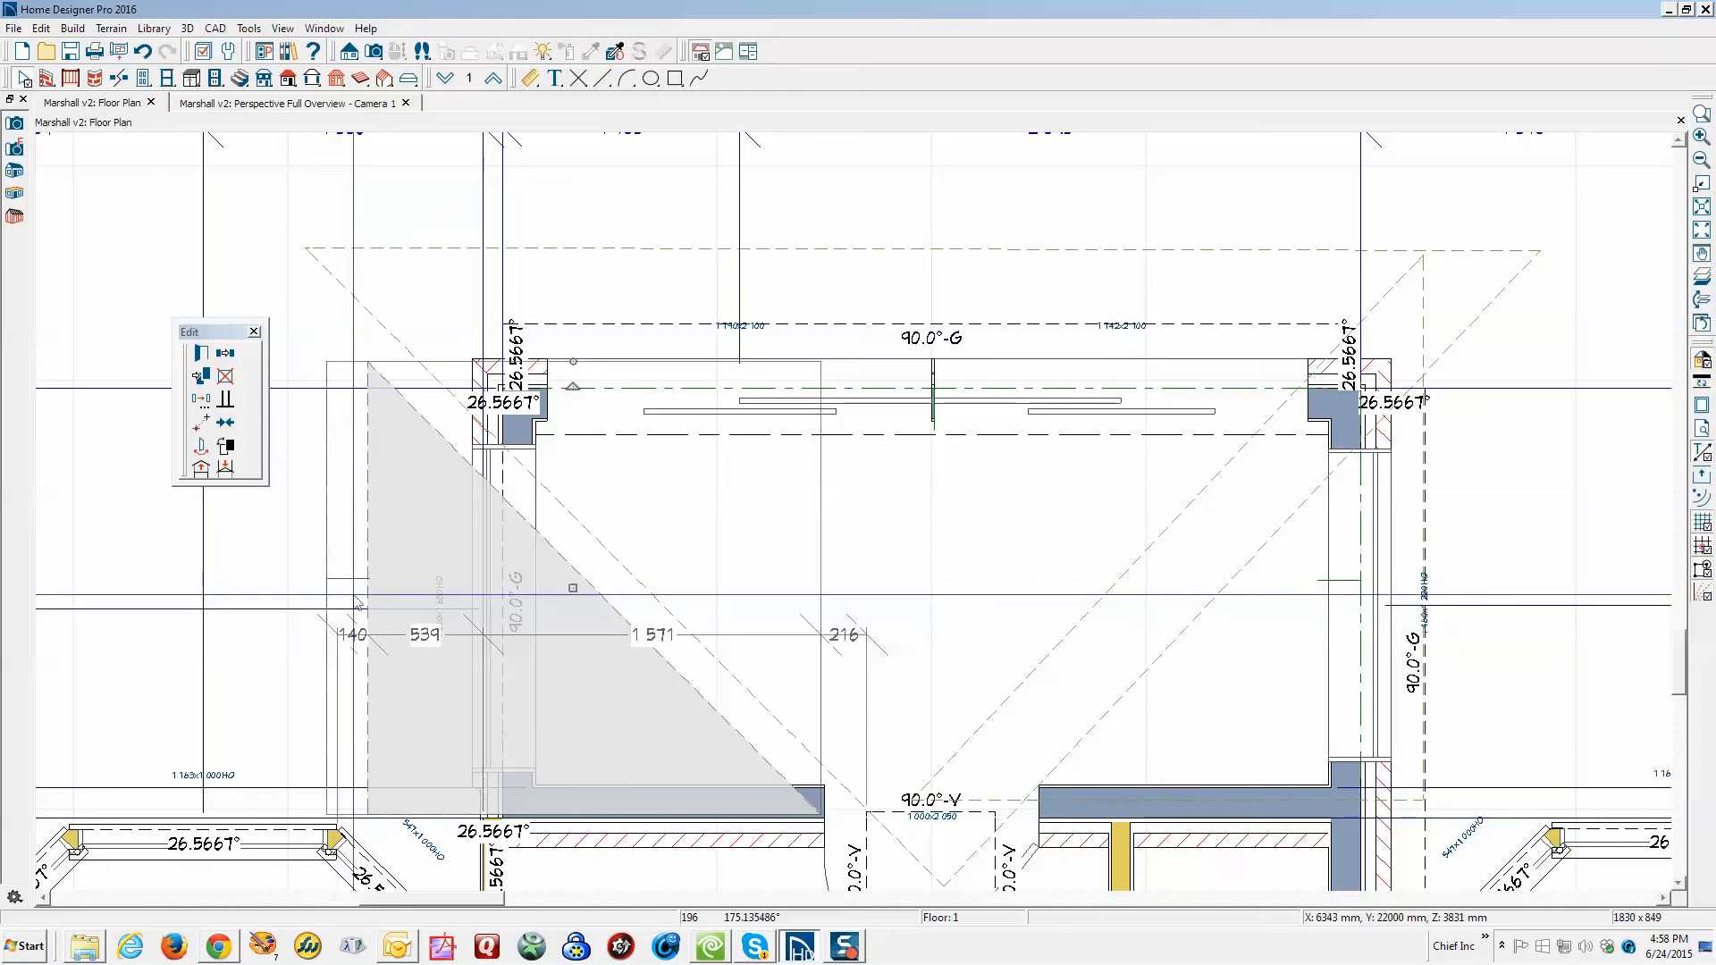
left_click(367, 601)
left_click_drag(367, 599, 241, 599)
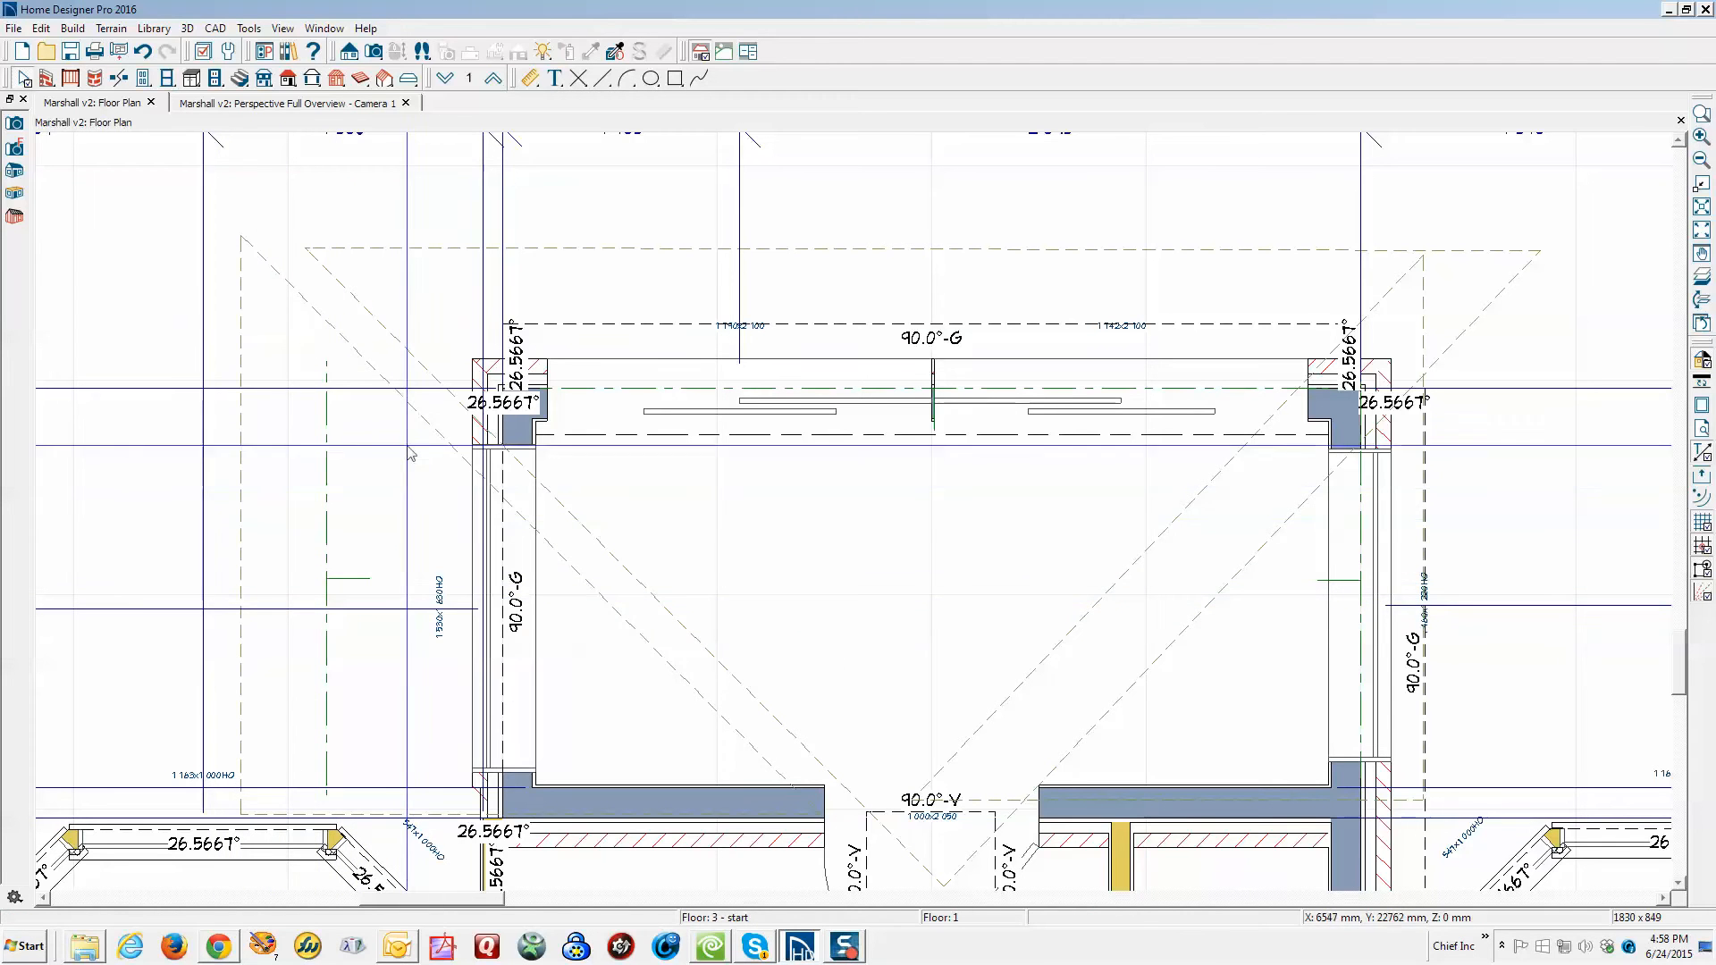
Move the opposite side roof plane point to point so its baseline sits on the side wall's main layer
left_click(410, 454)
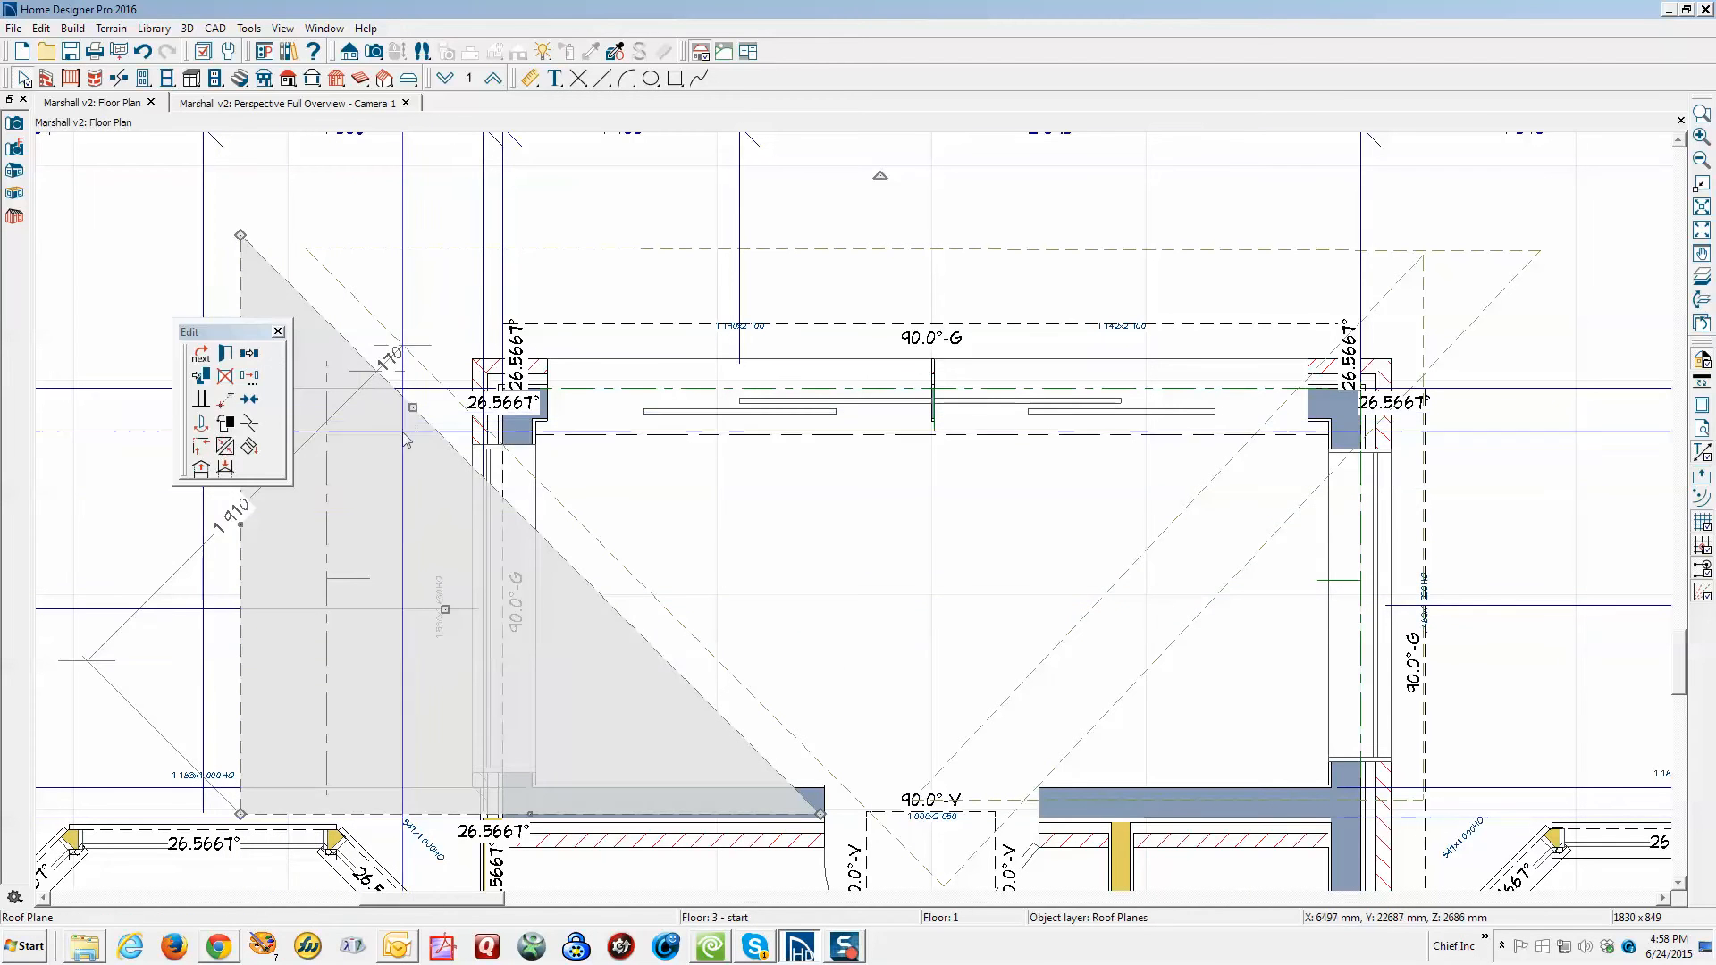
left_click(230, 405)
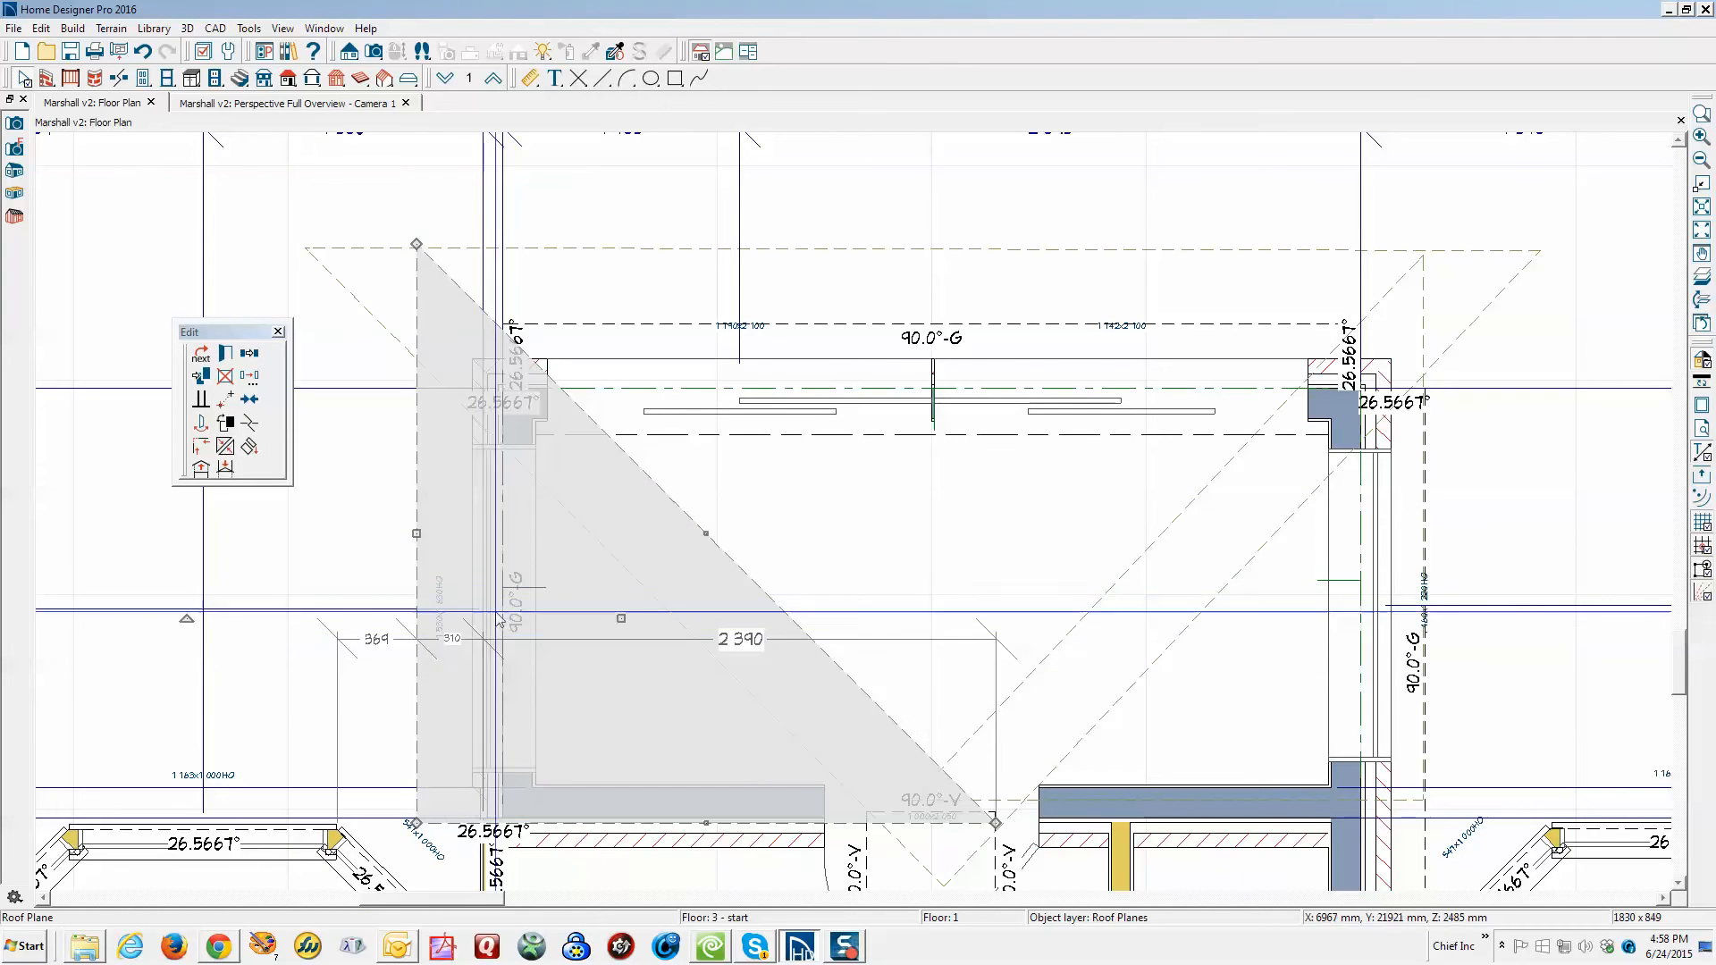
left_click(494, 663)
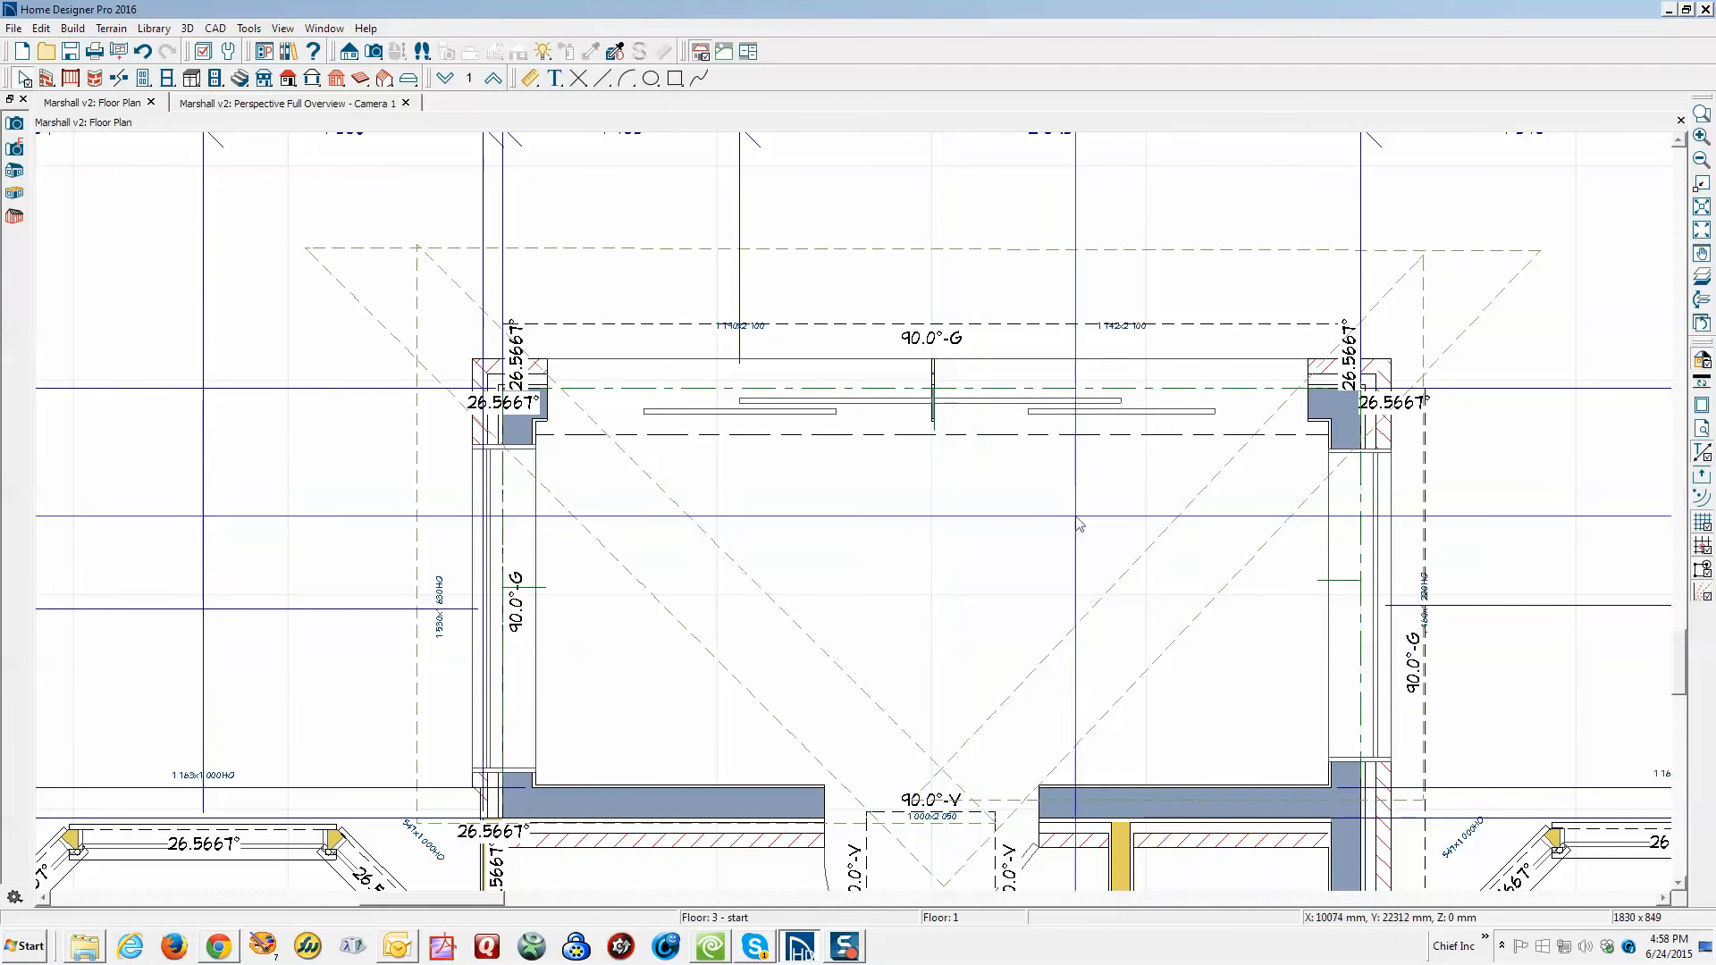
Check the baseline height and pitch specifications of the extension's rear, right-hand and left-hand roof planes
left_click(1201, 630)
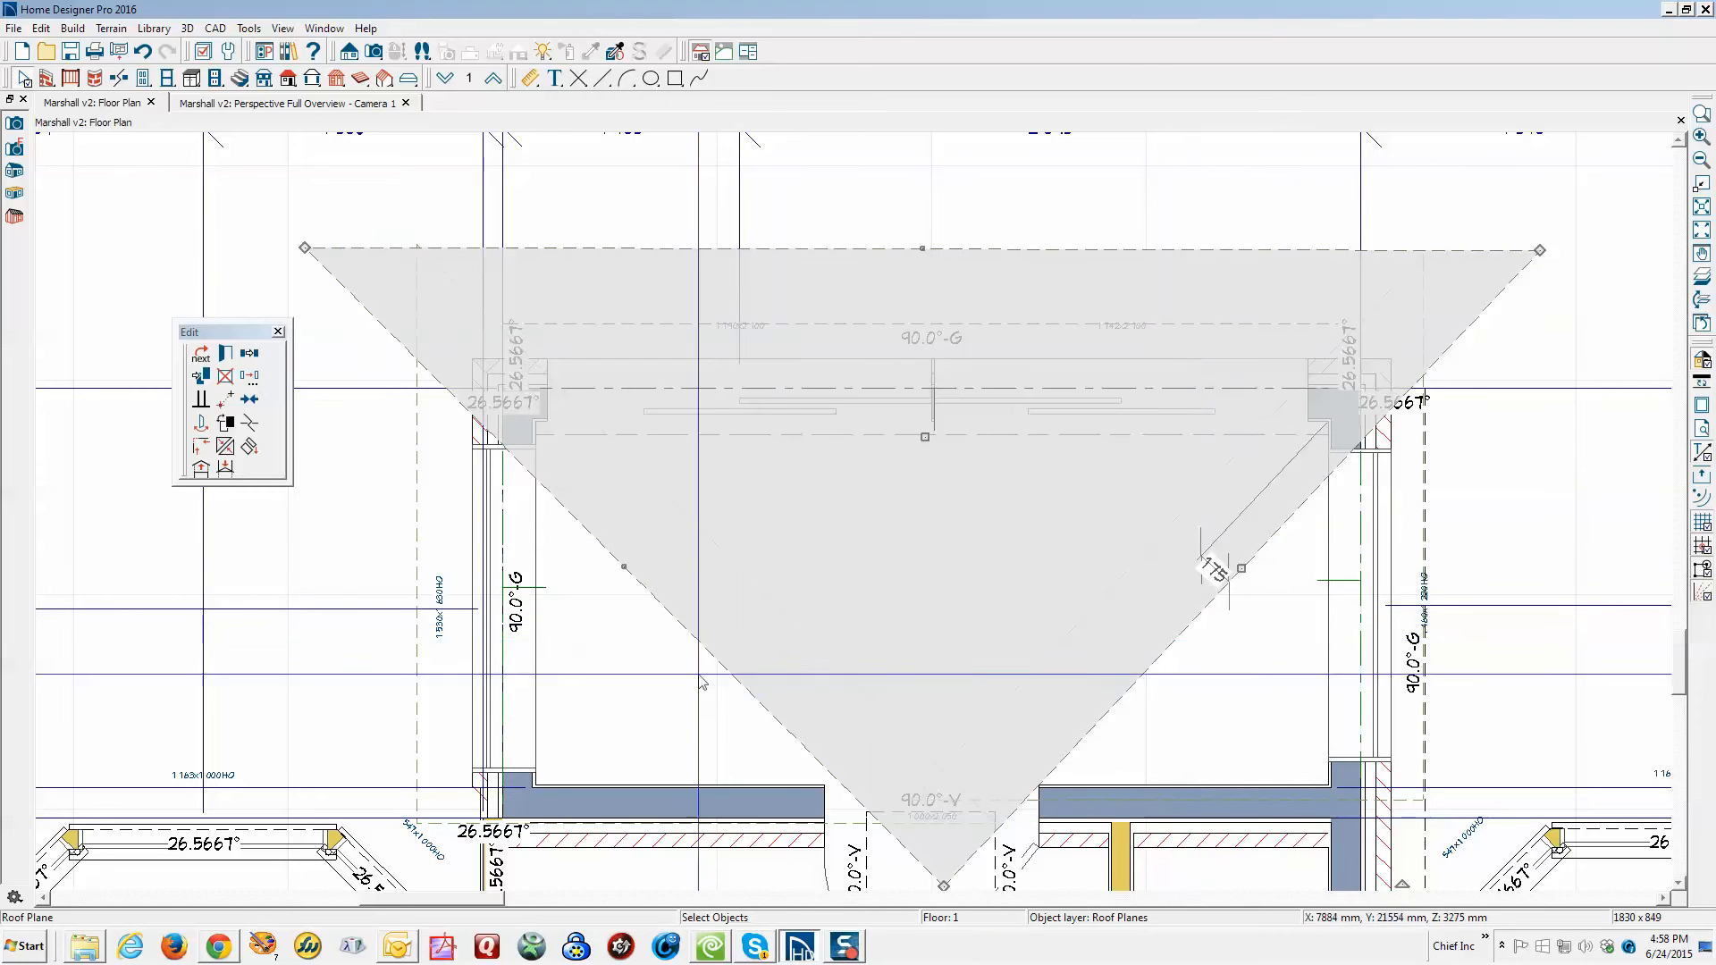
left_click(230, 359)
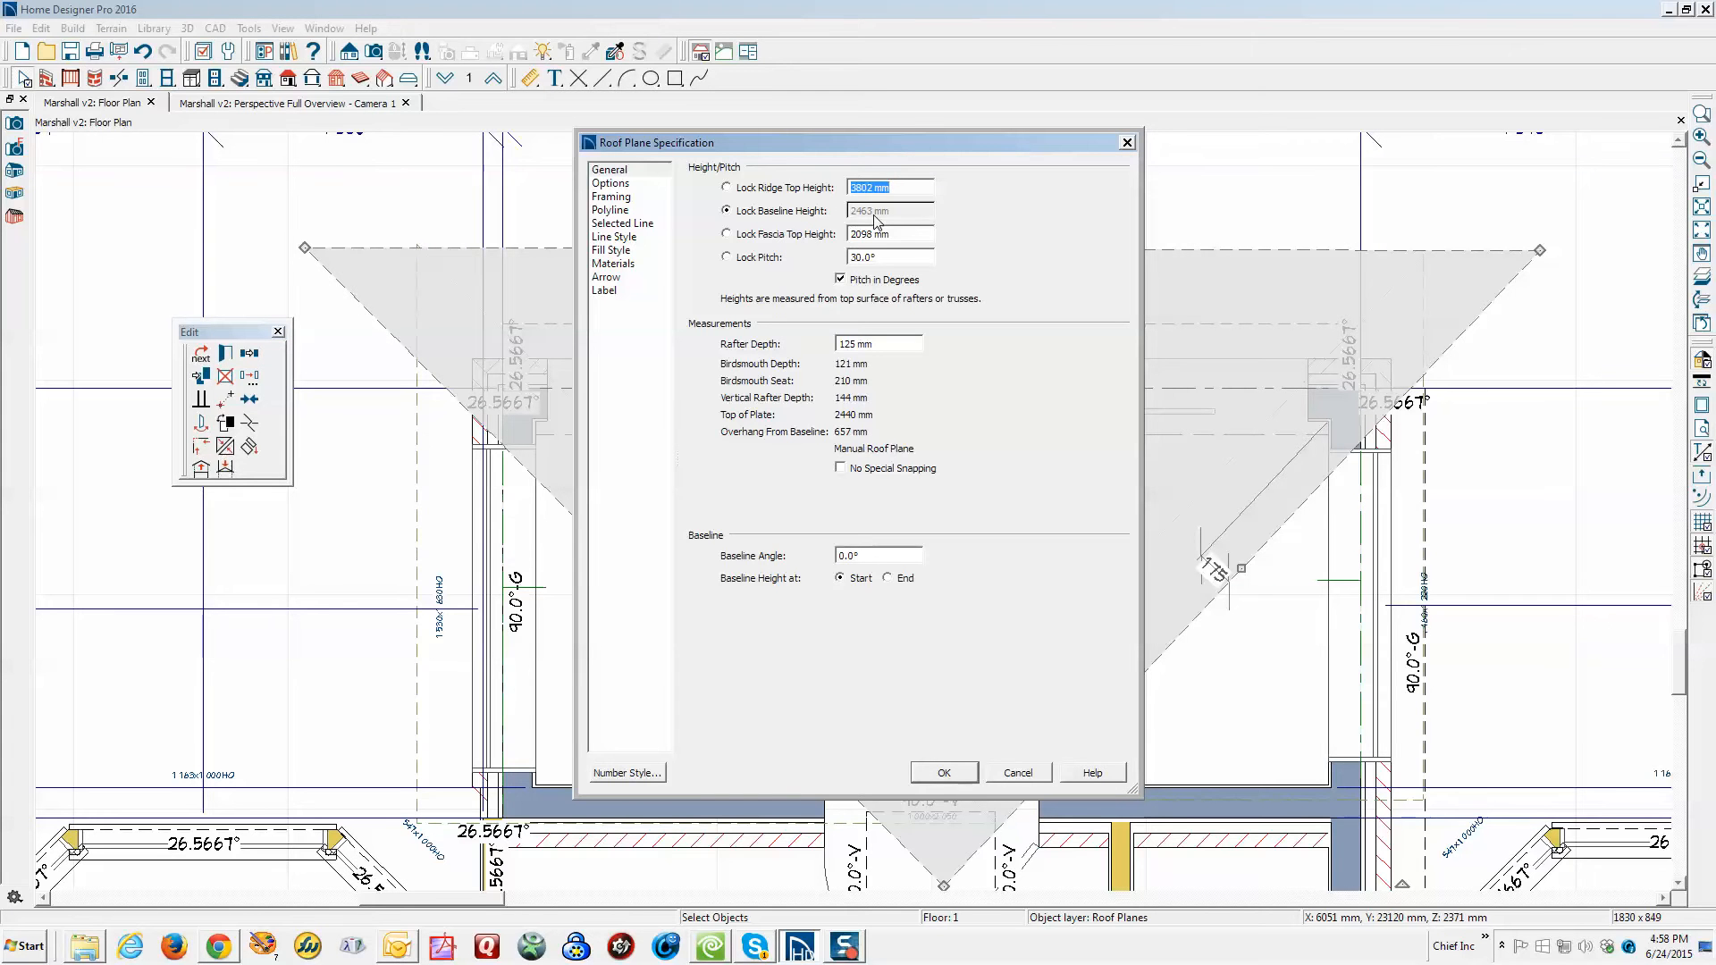
left_click(1018, 773)
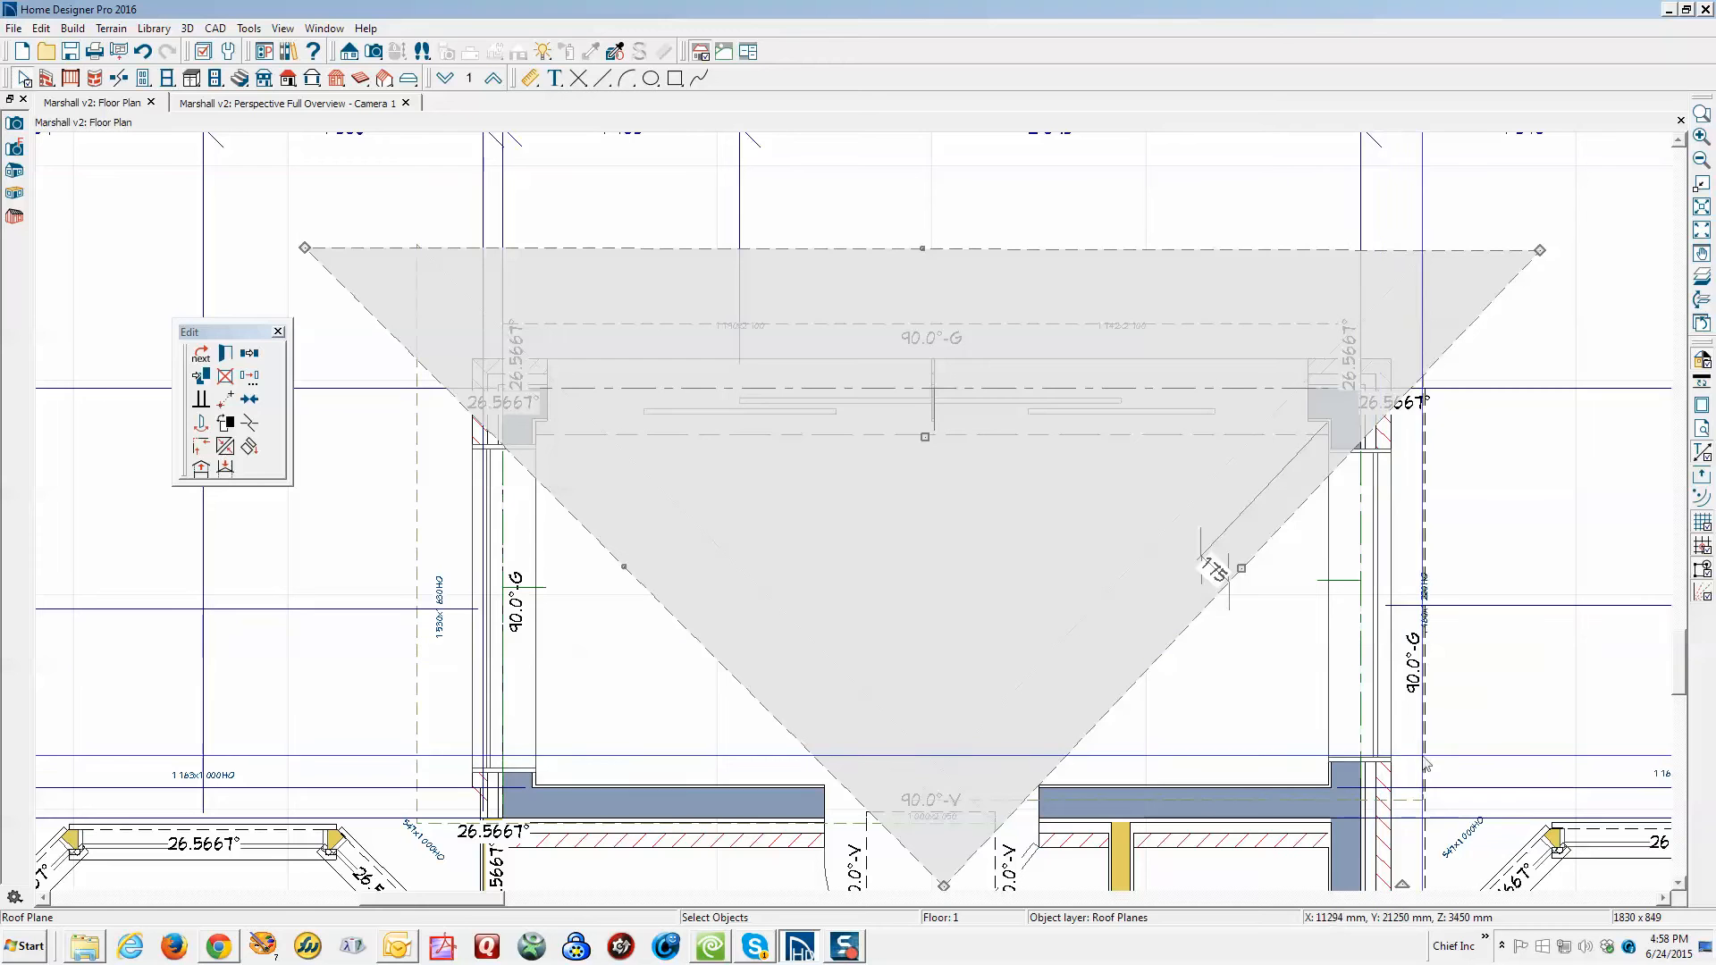
left_click(1406, 797)
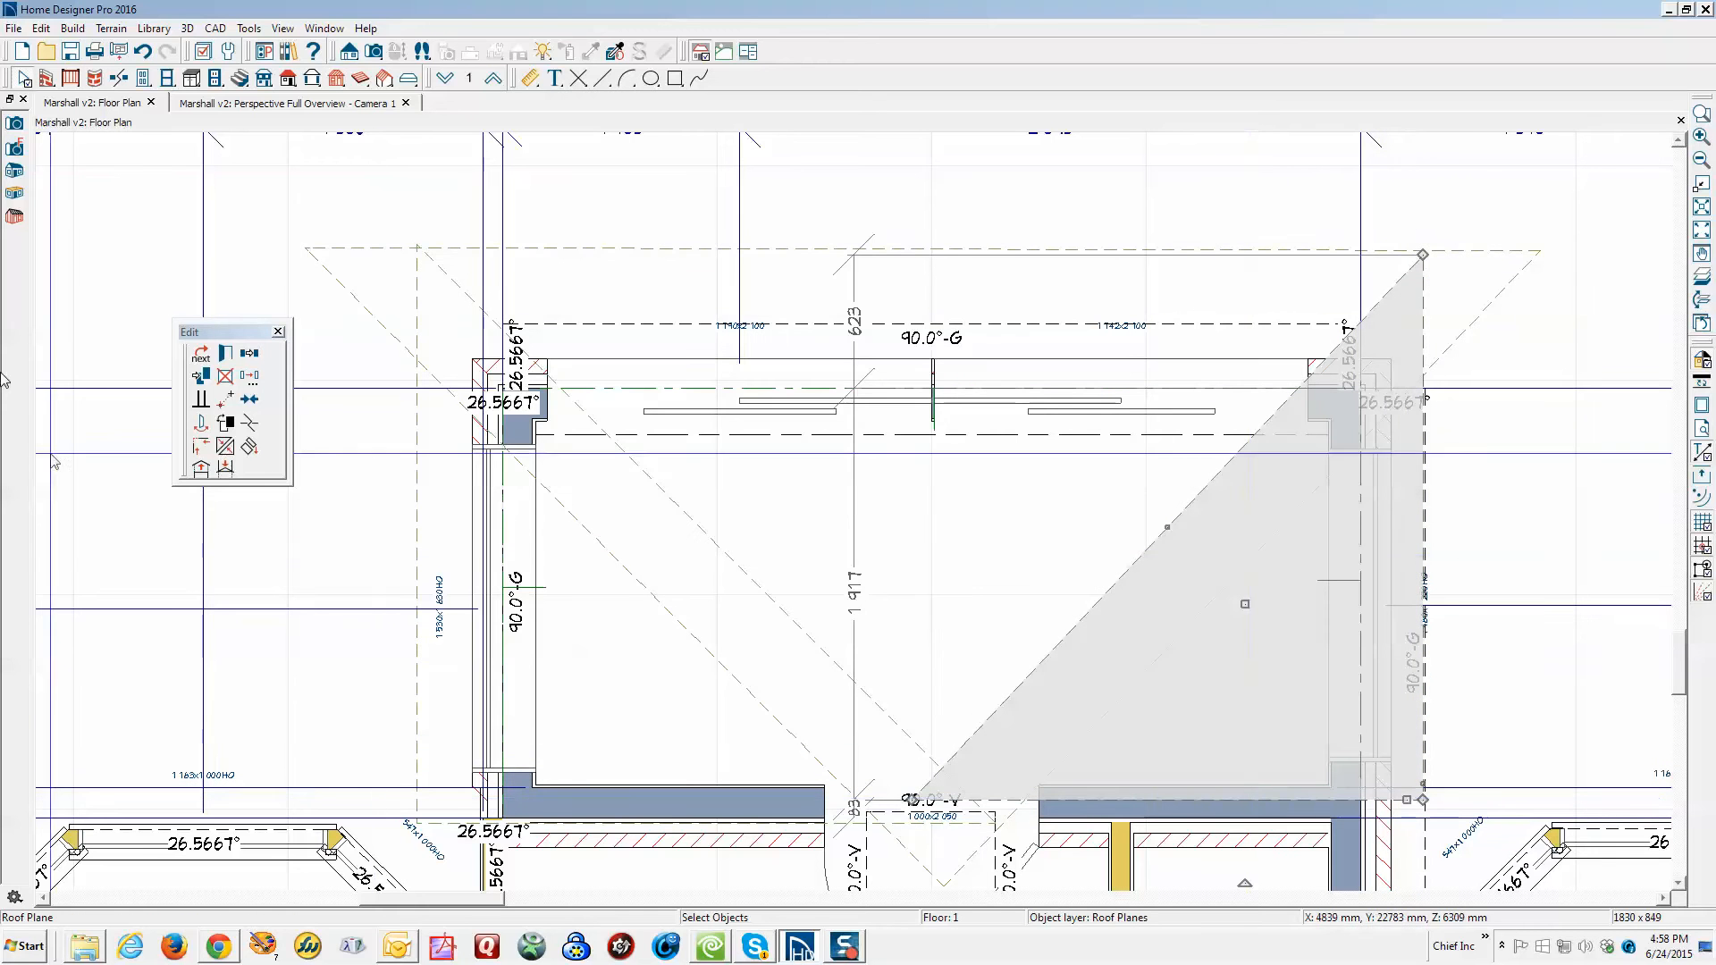
left_click(234, 356)
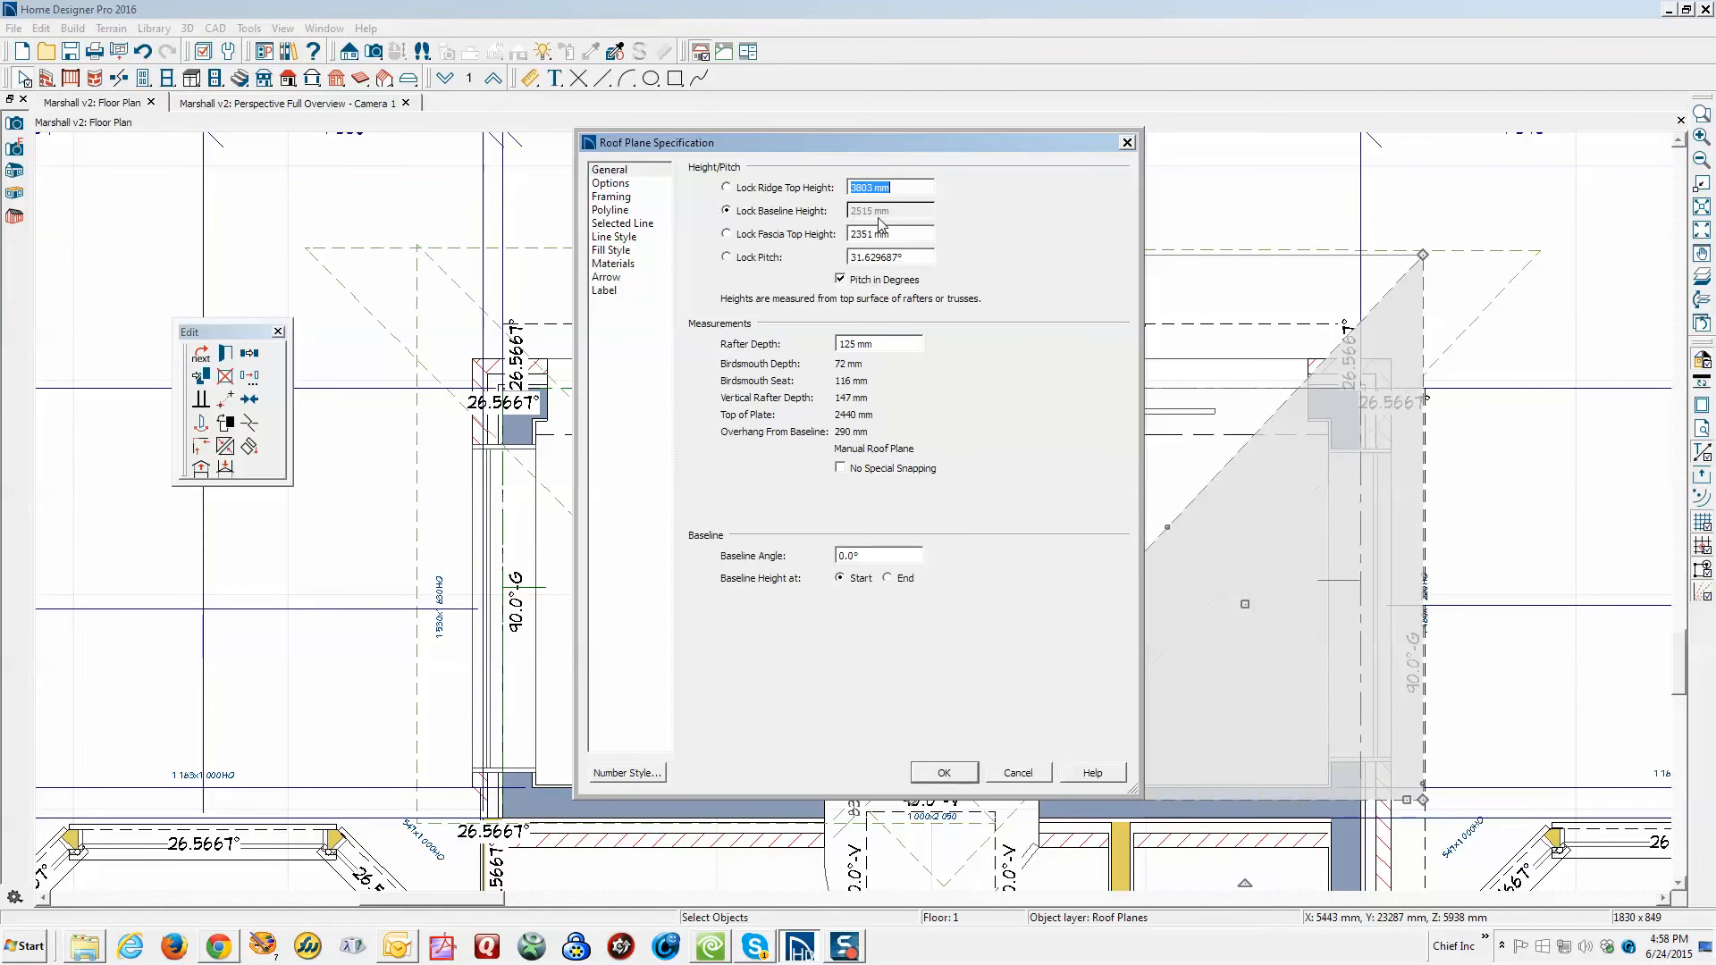
left_click(1017, 773)
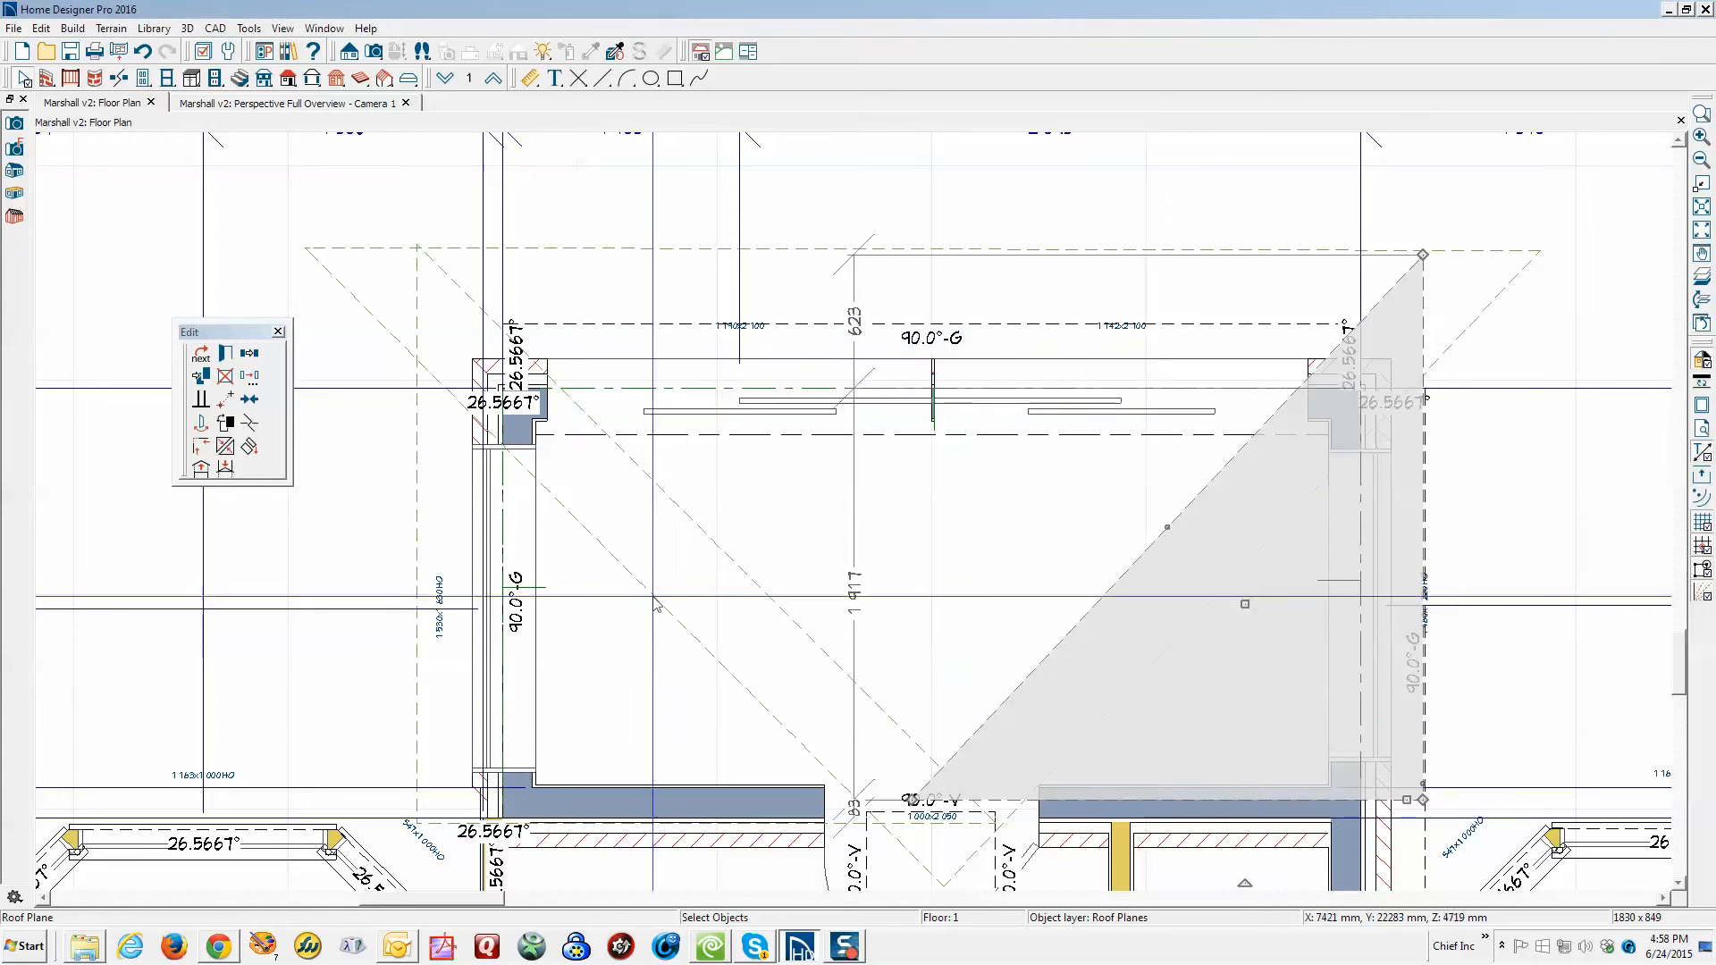
left_click(426, 301)
left_click(230, 355)
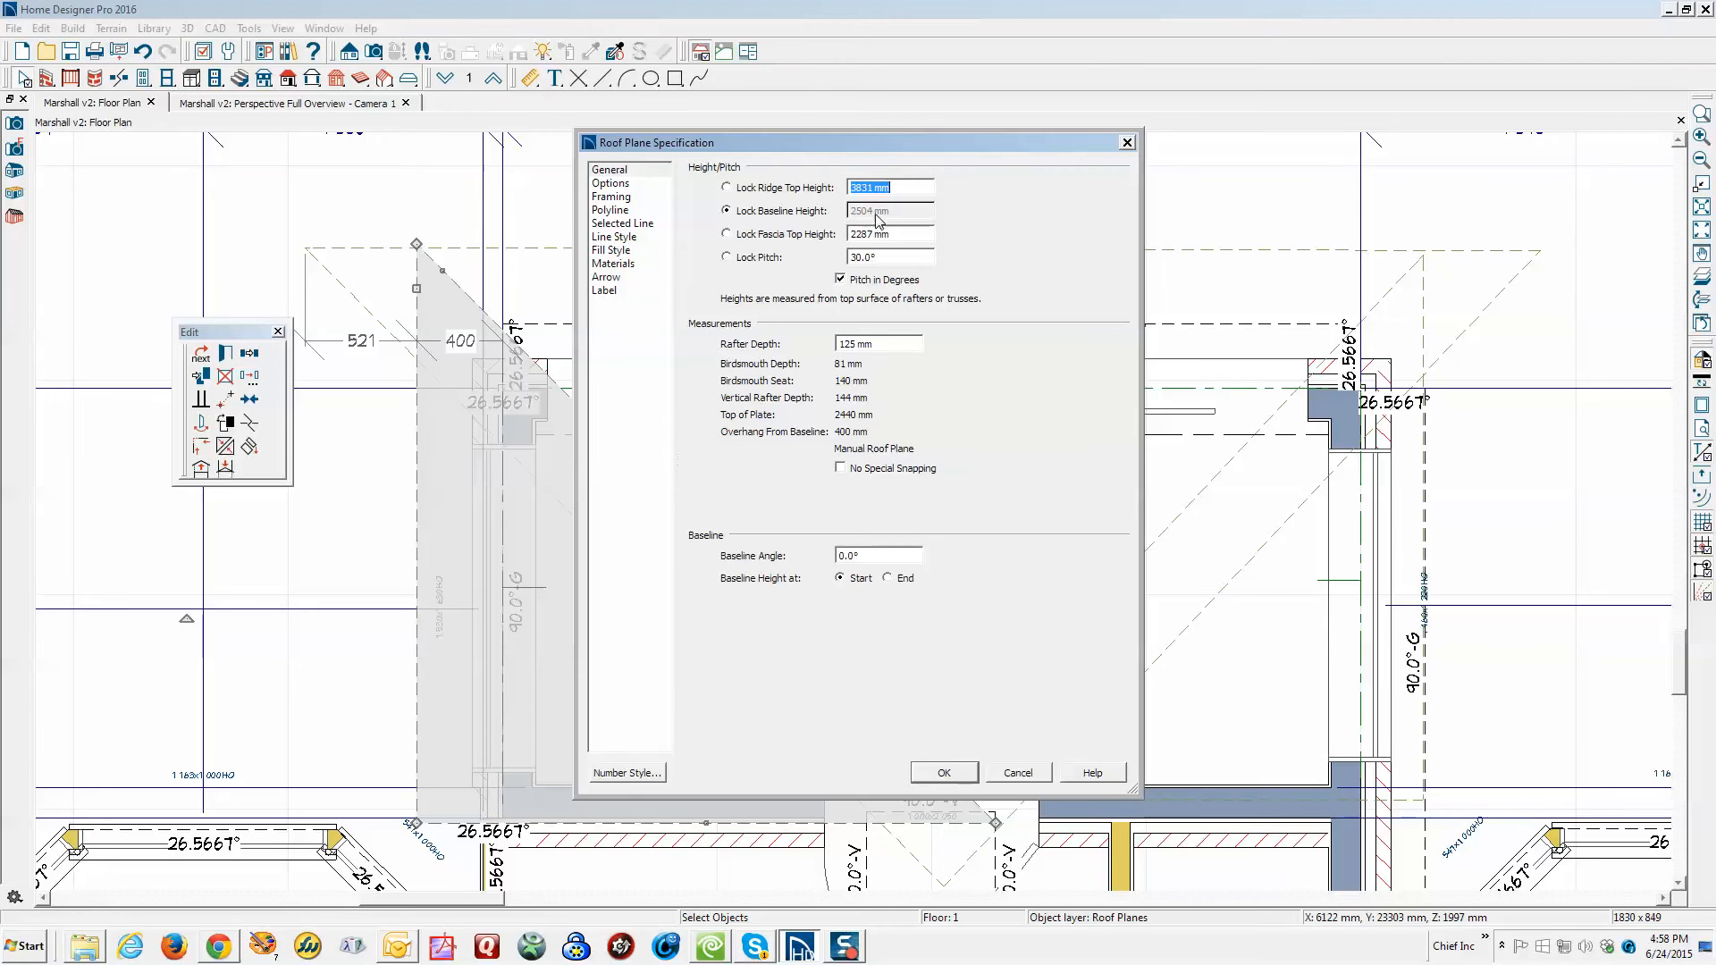
left_click(1017, 772)
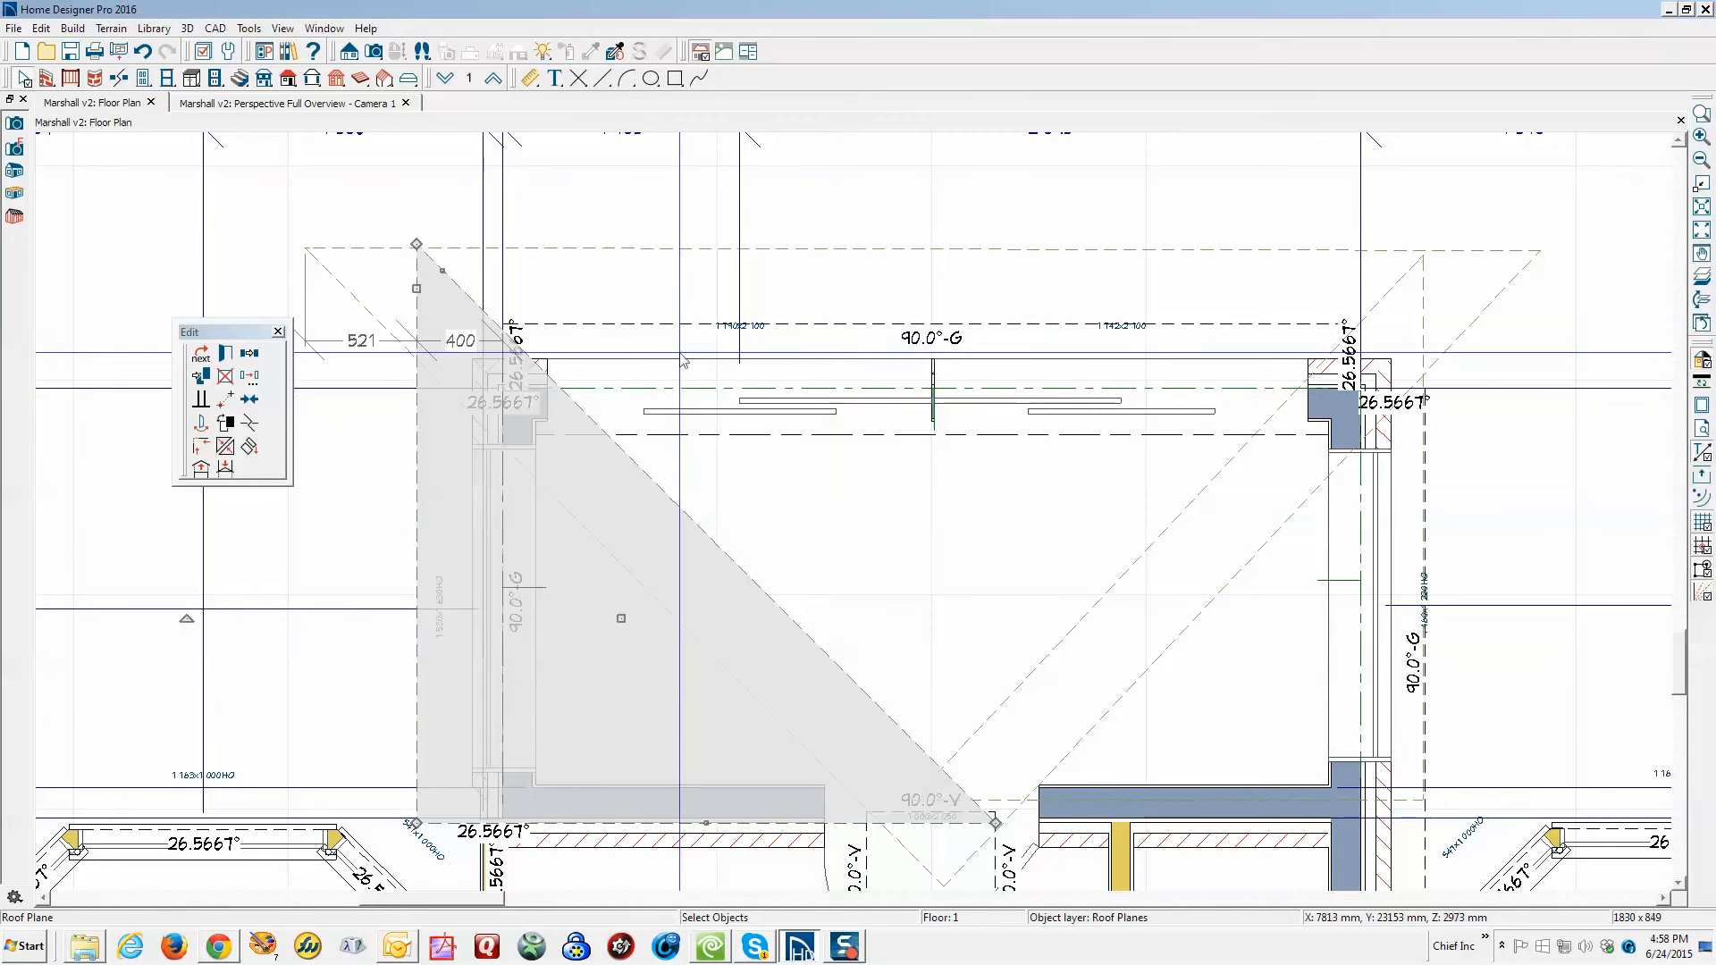
key("Escape")
Set the rear roof plane's baseline height to 2504 mm with its pitch locked
left_click(701, 255)
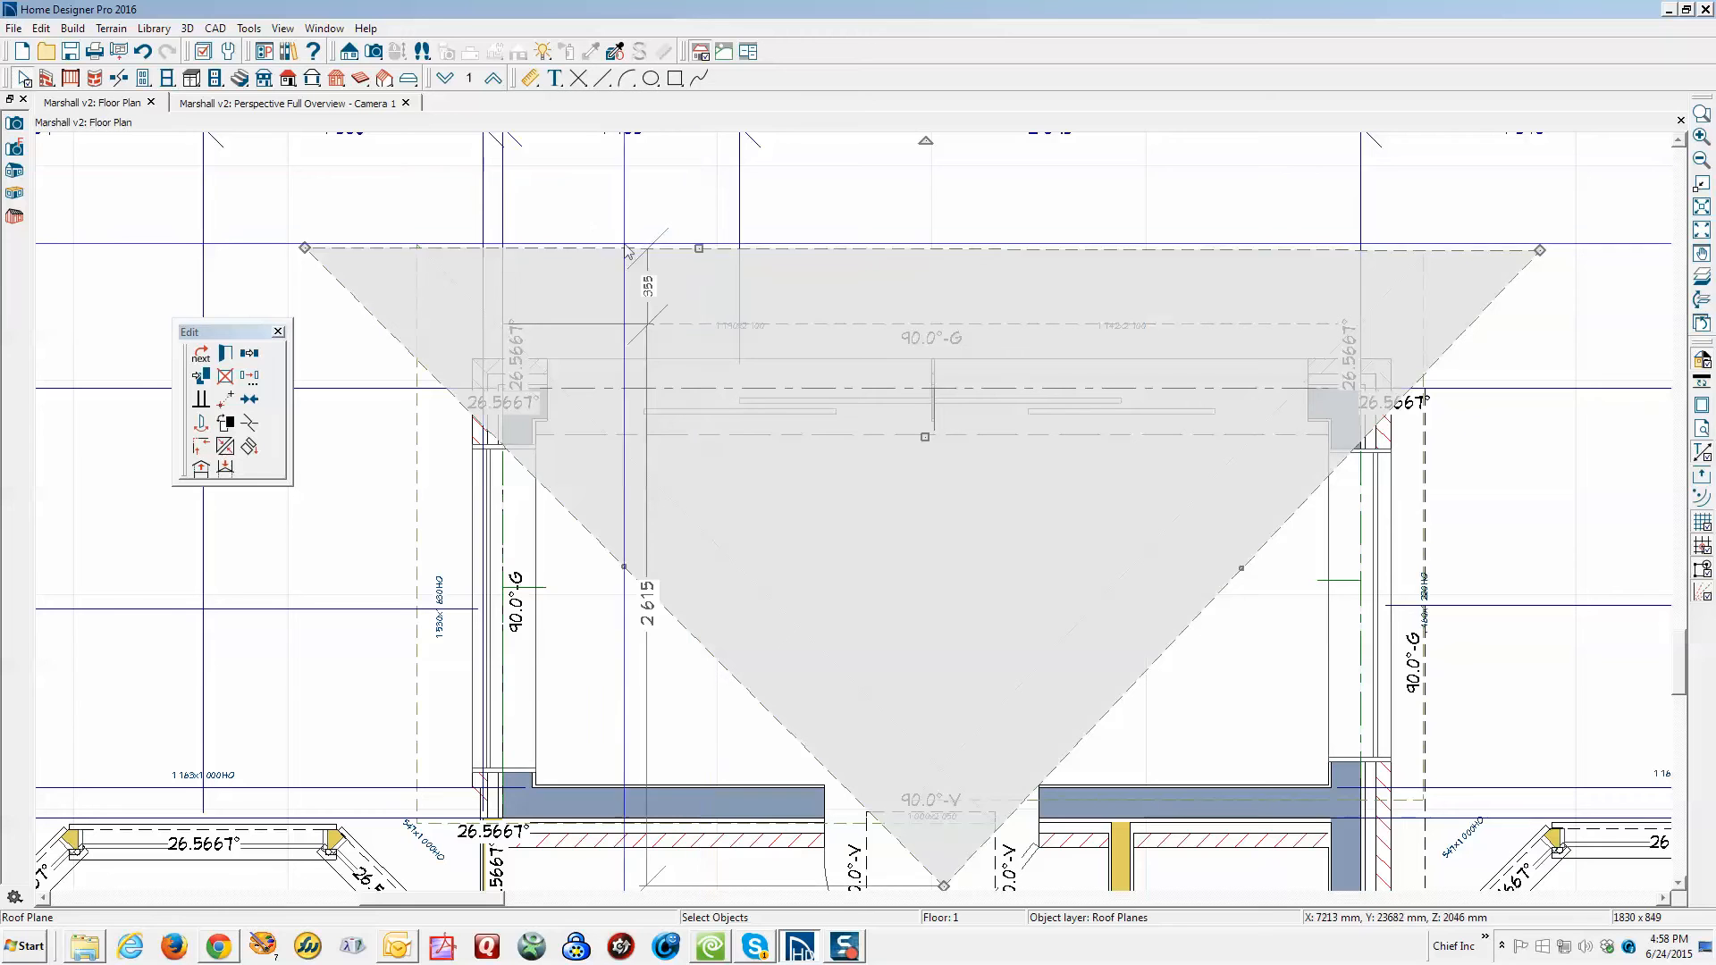
left_click(227, 354)
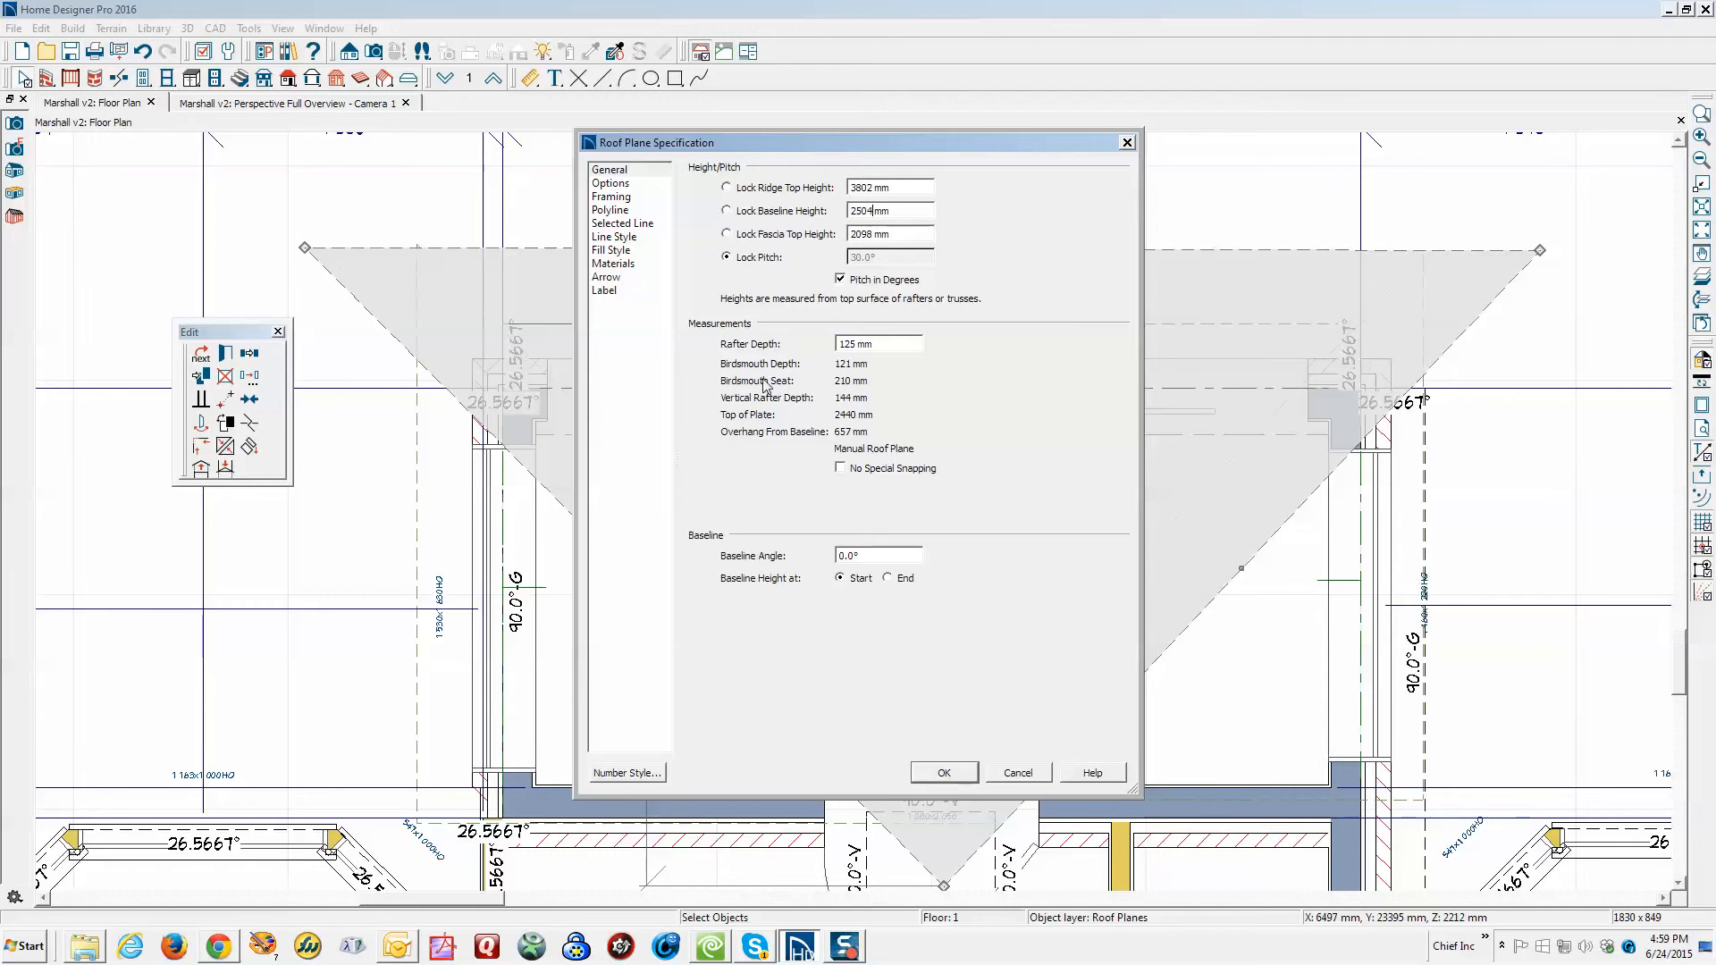
left_click(946, 772)
Set the extension's right-hand roof plane to a baseline height of 2504 mm with its pitch locked
left_click(1468, 578)
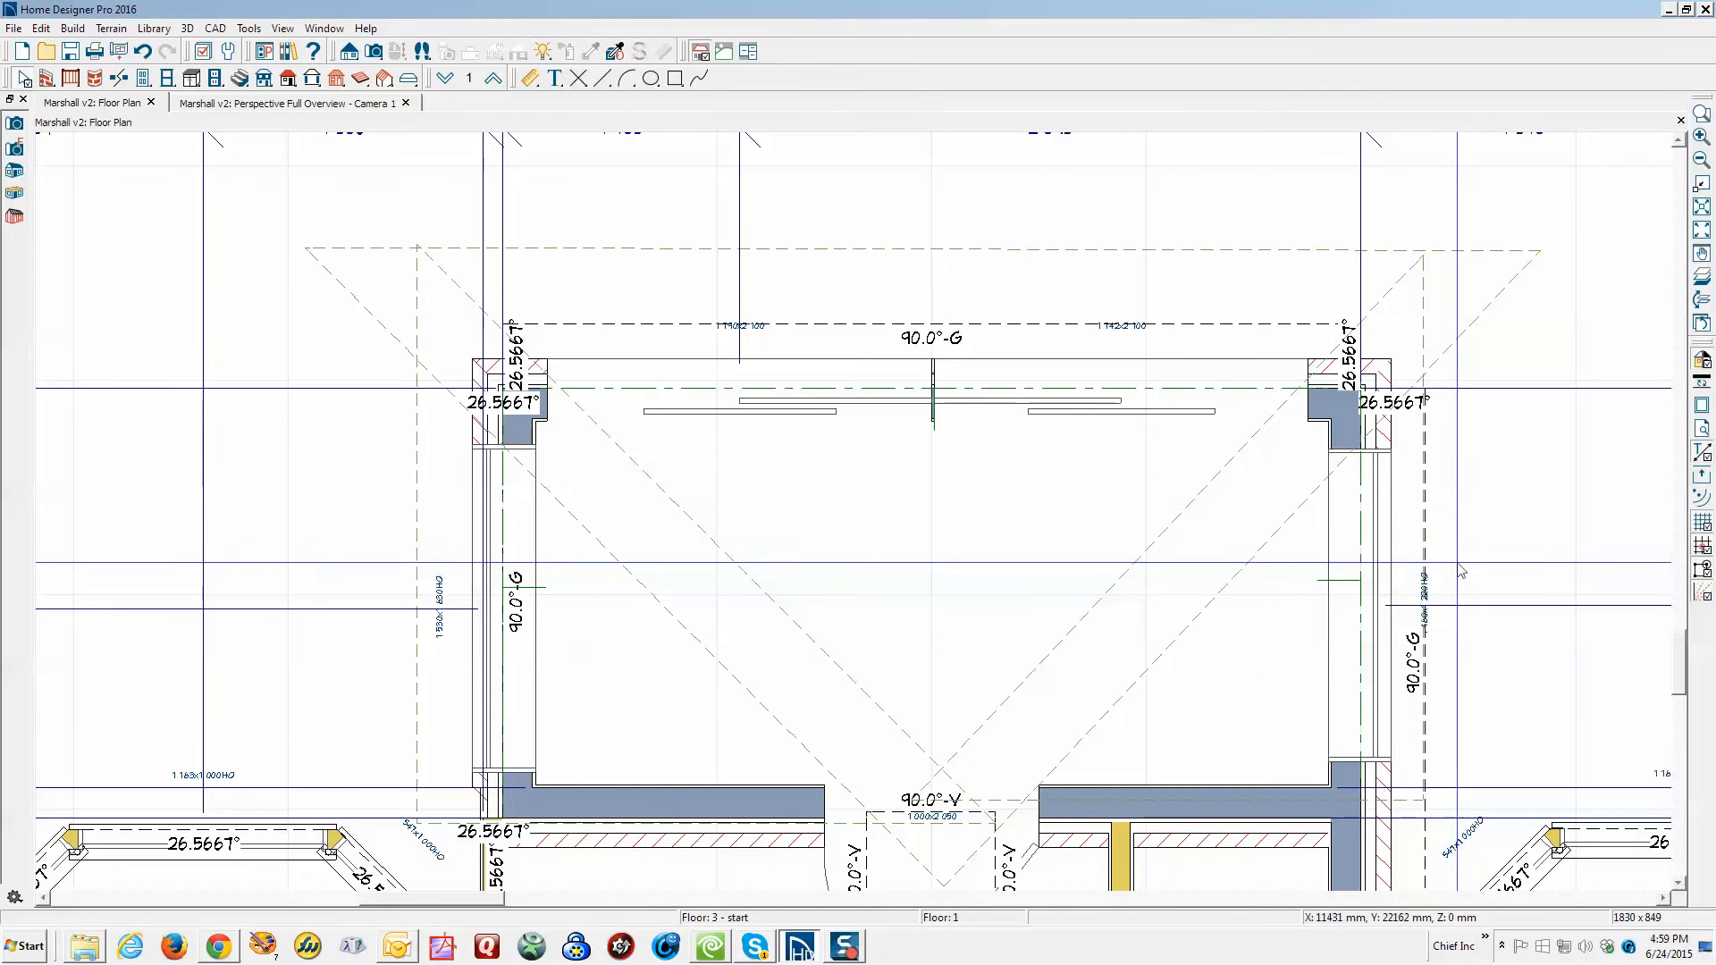
left_click(1426, 311)
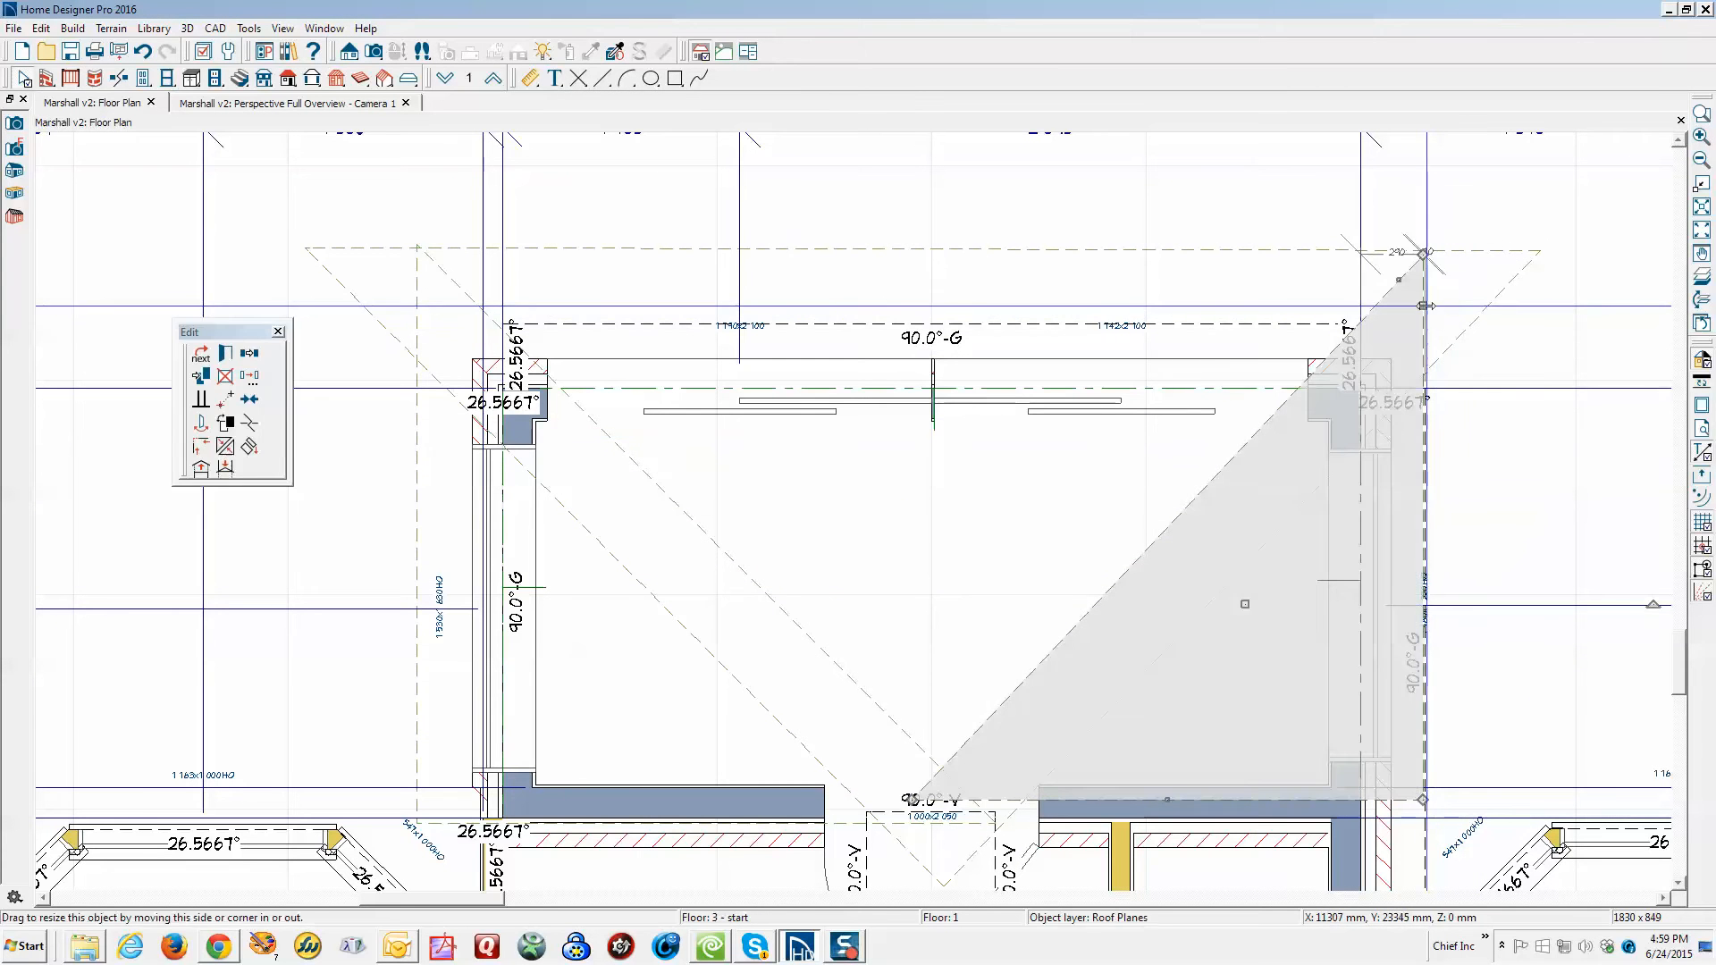
left_click(226, 354)
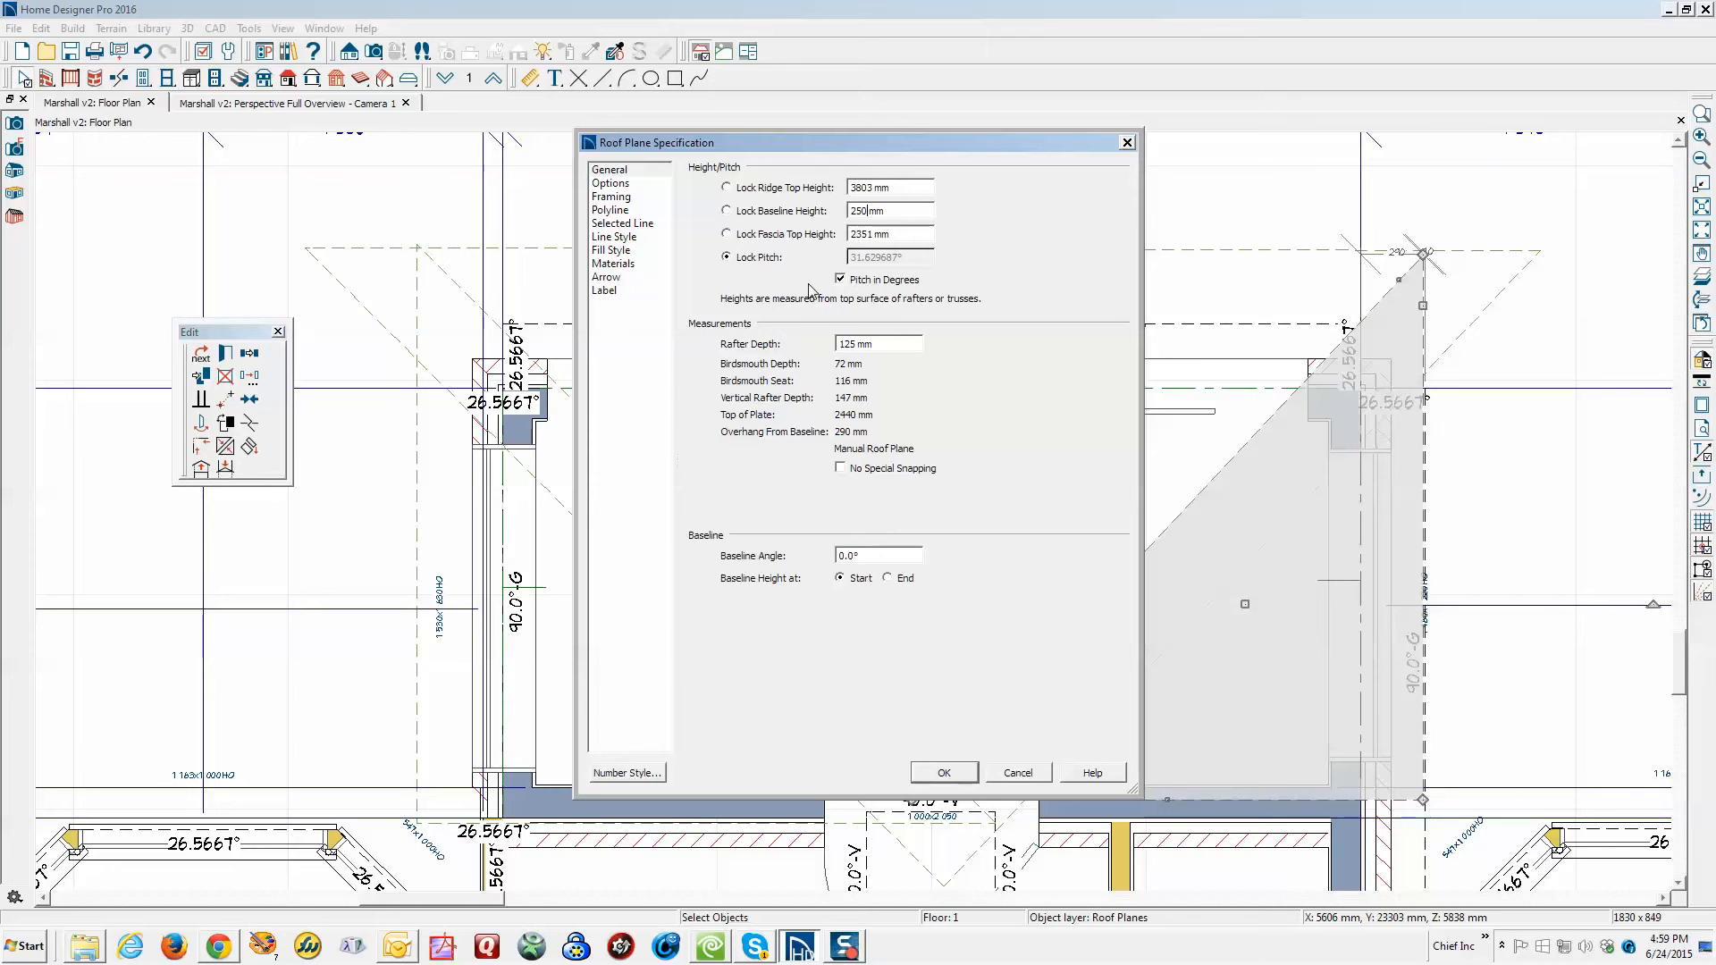
left_click(945, 773)
key("Escape")
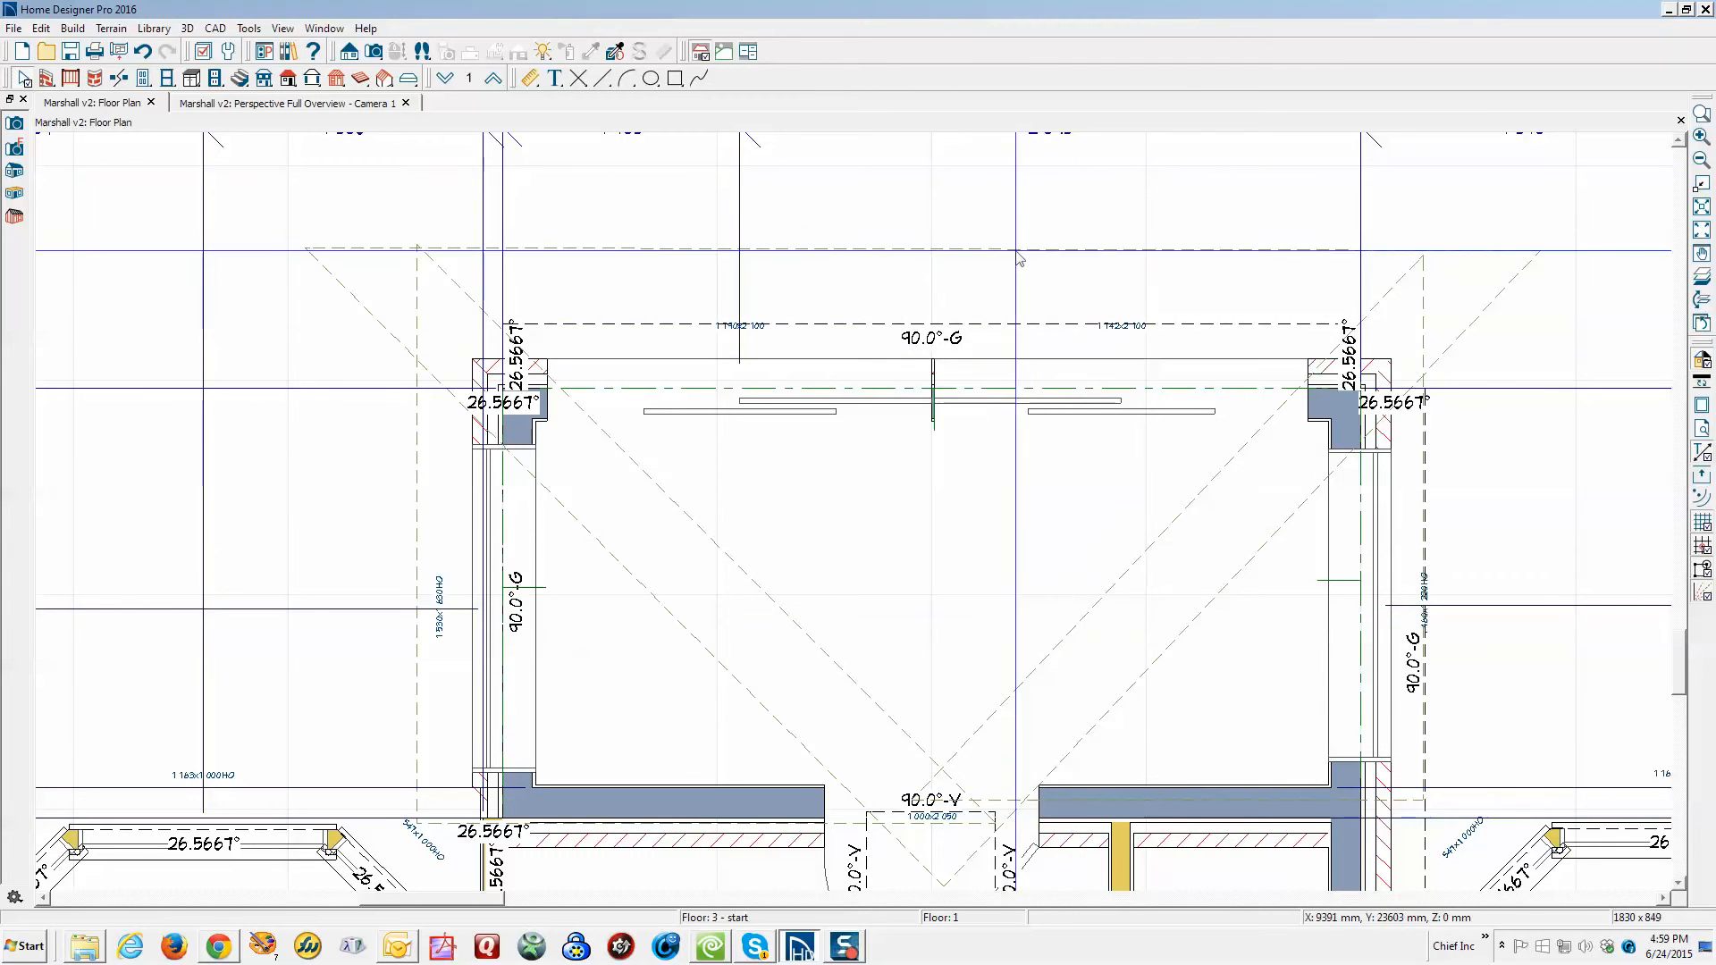
Match the right-hand roof plane's pitch to the rear plane's 30°, keeping its baseline height locked
double_click(1008, 244)
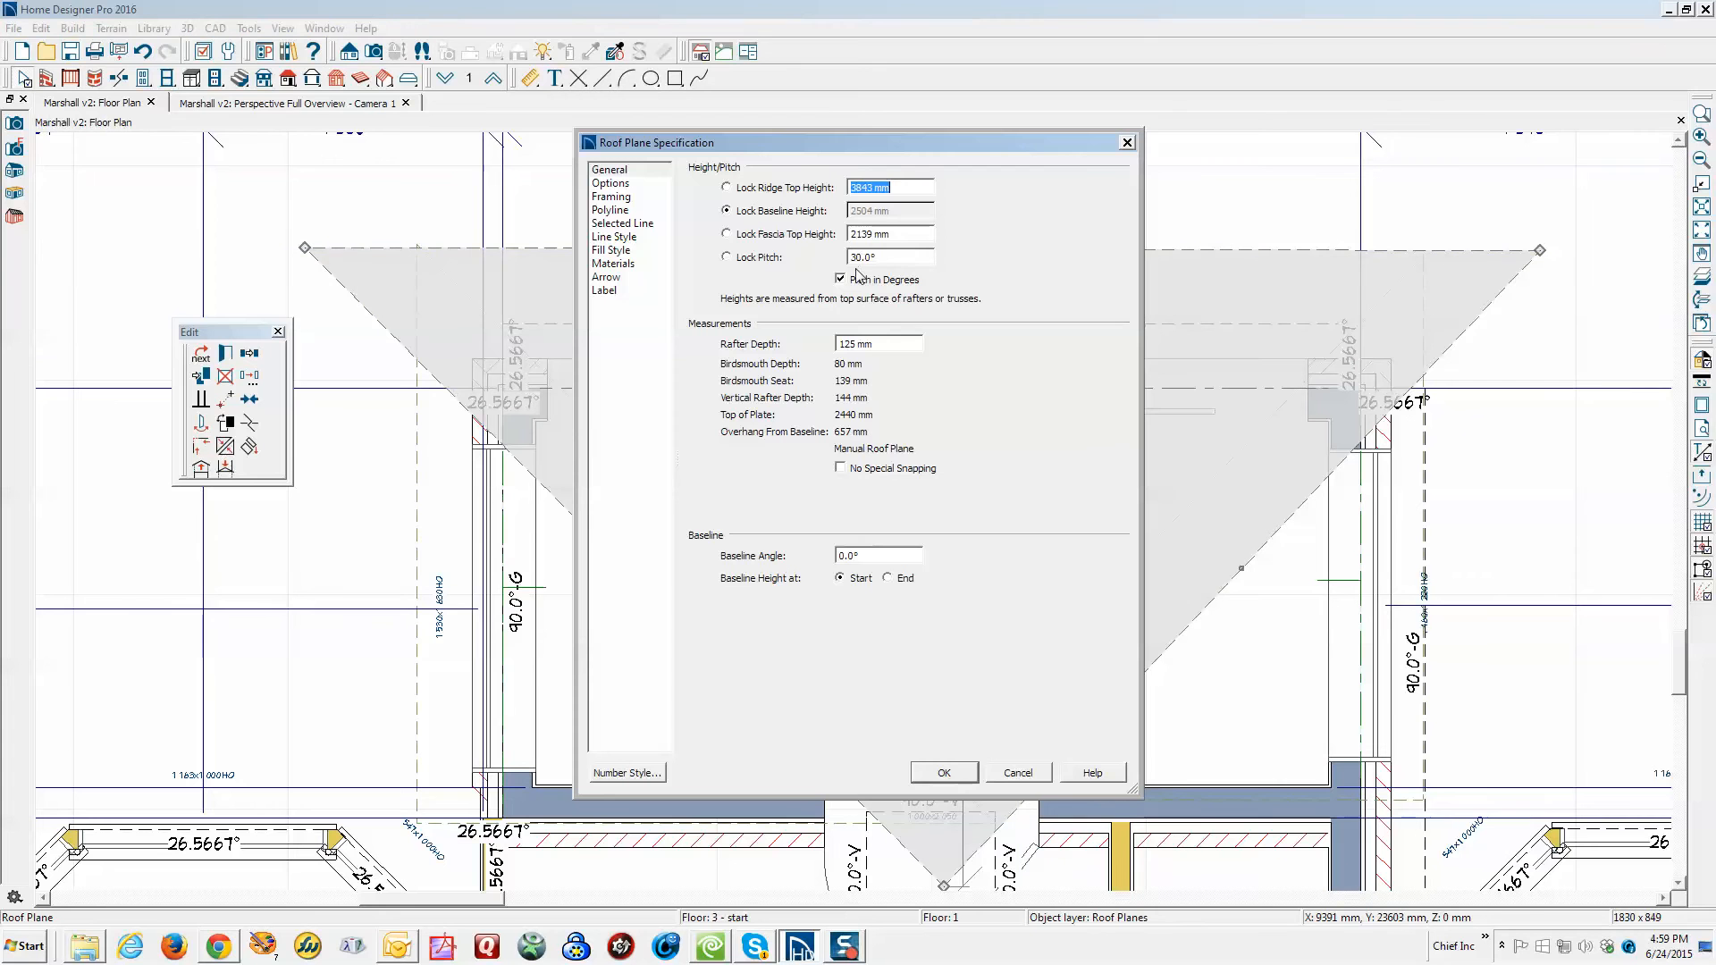
left_click(1019, 773)
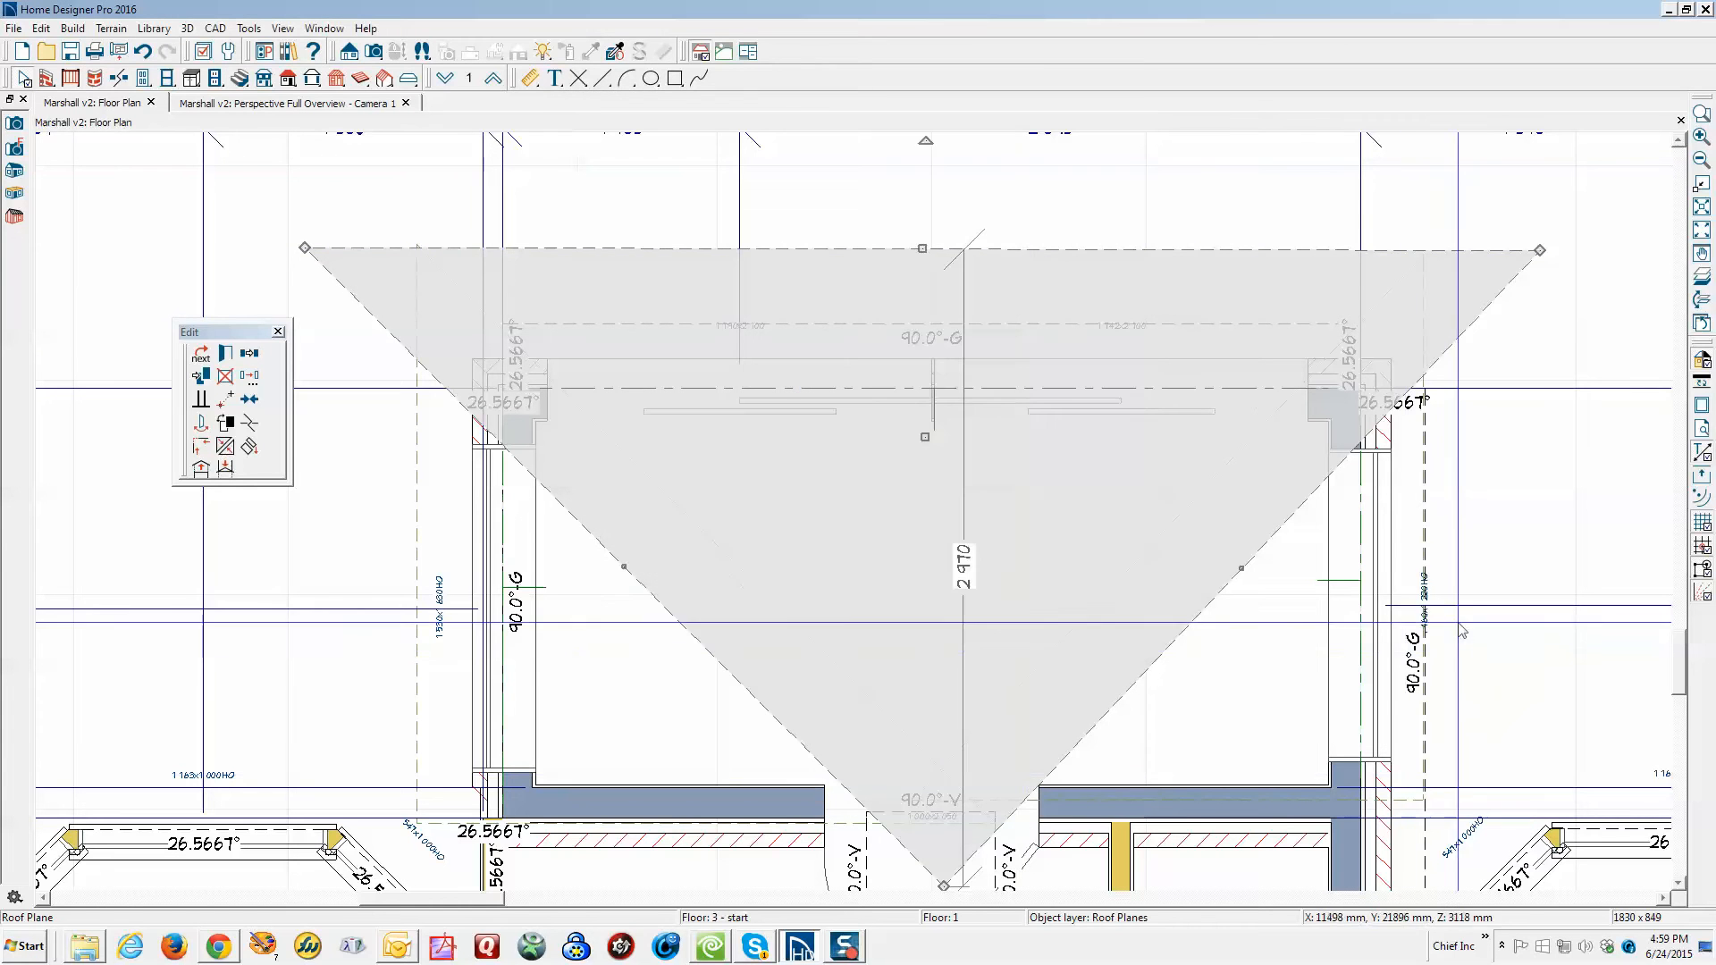
left_click(1424, 524)
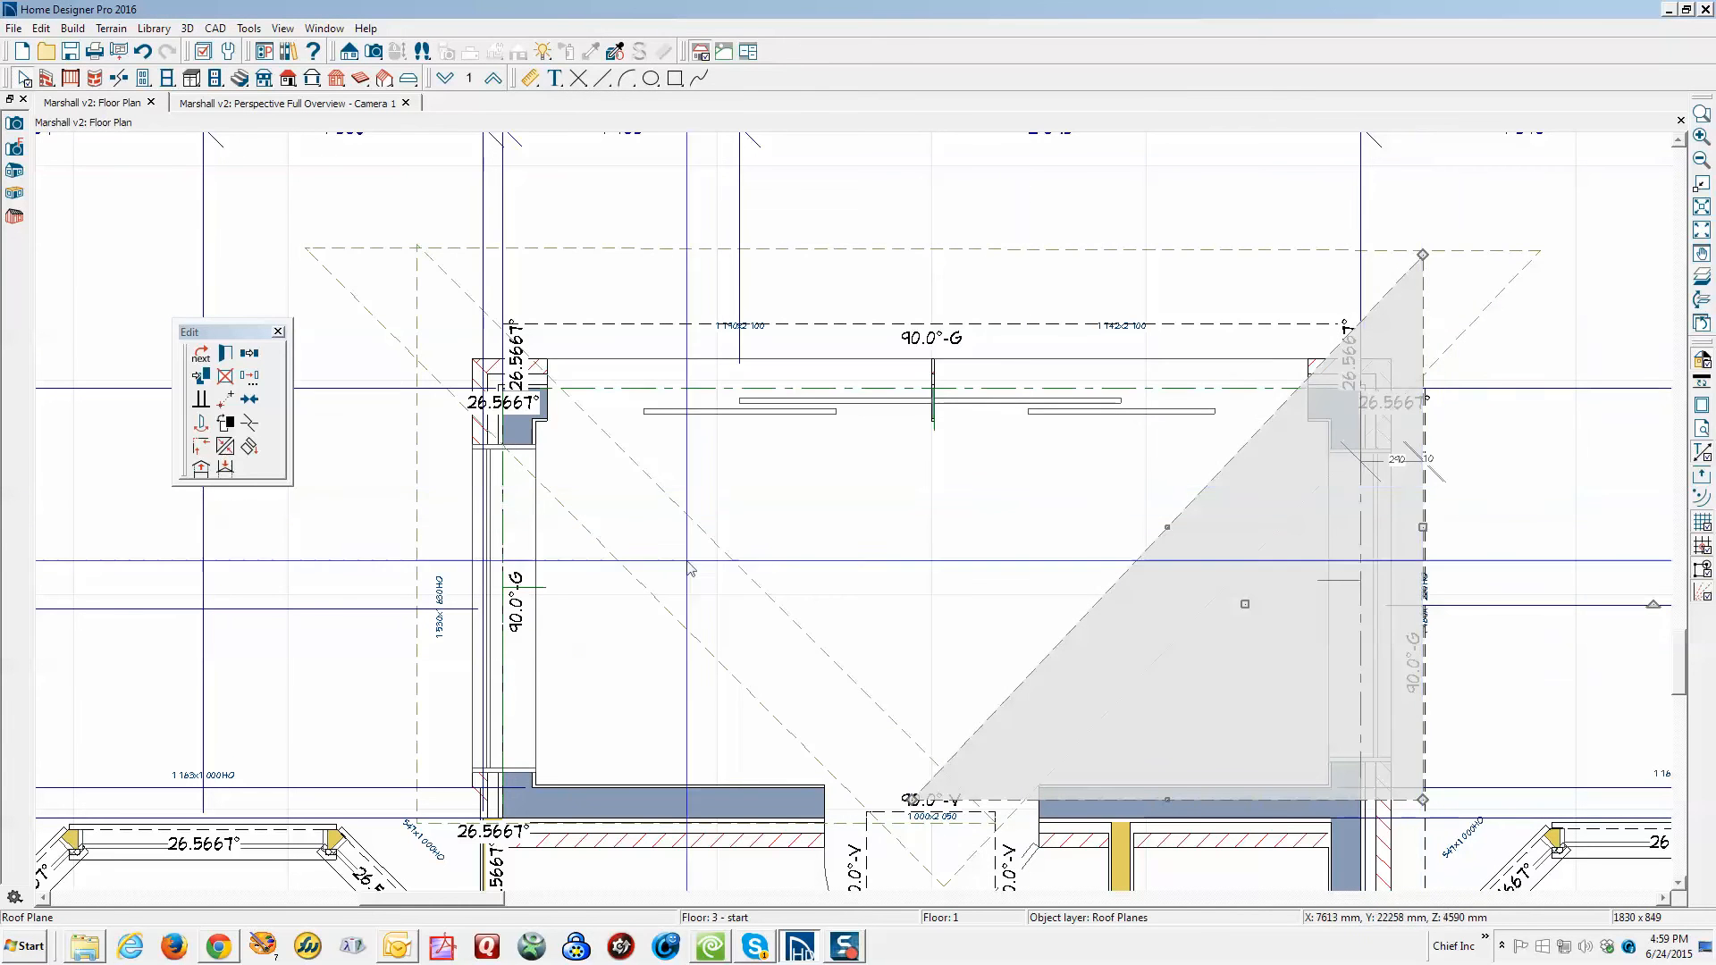
left_click(225, 355)
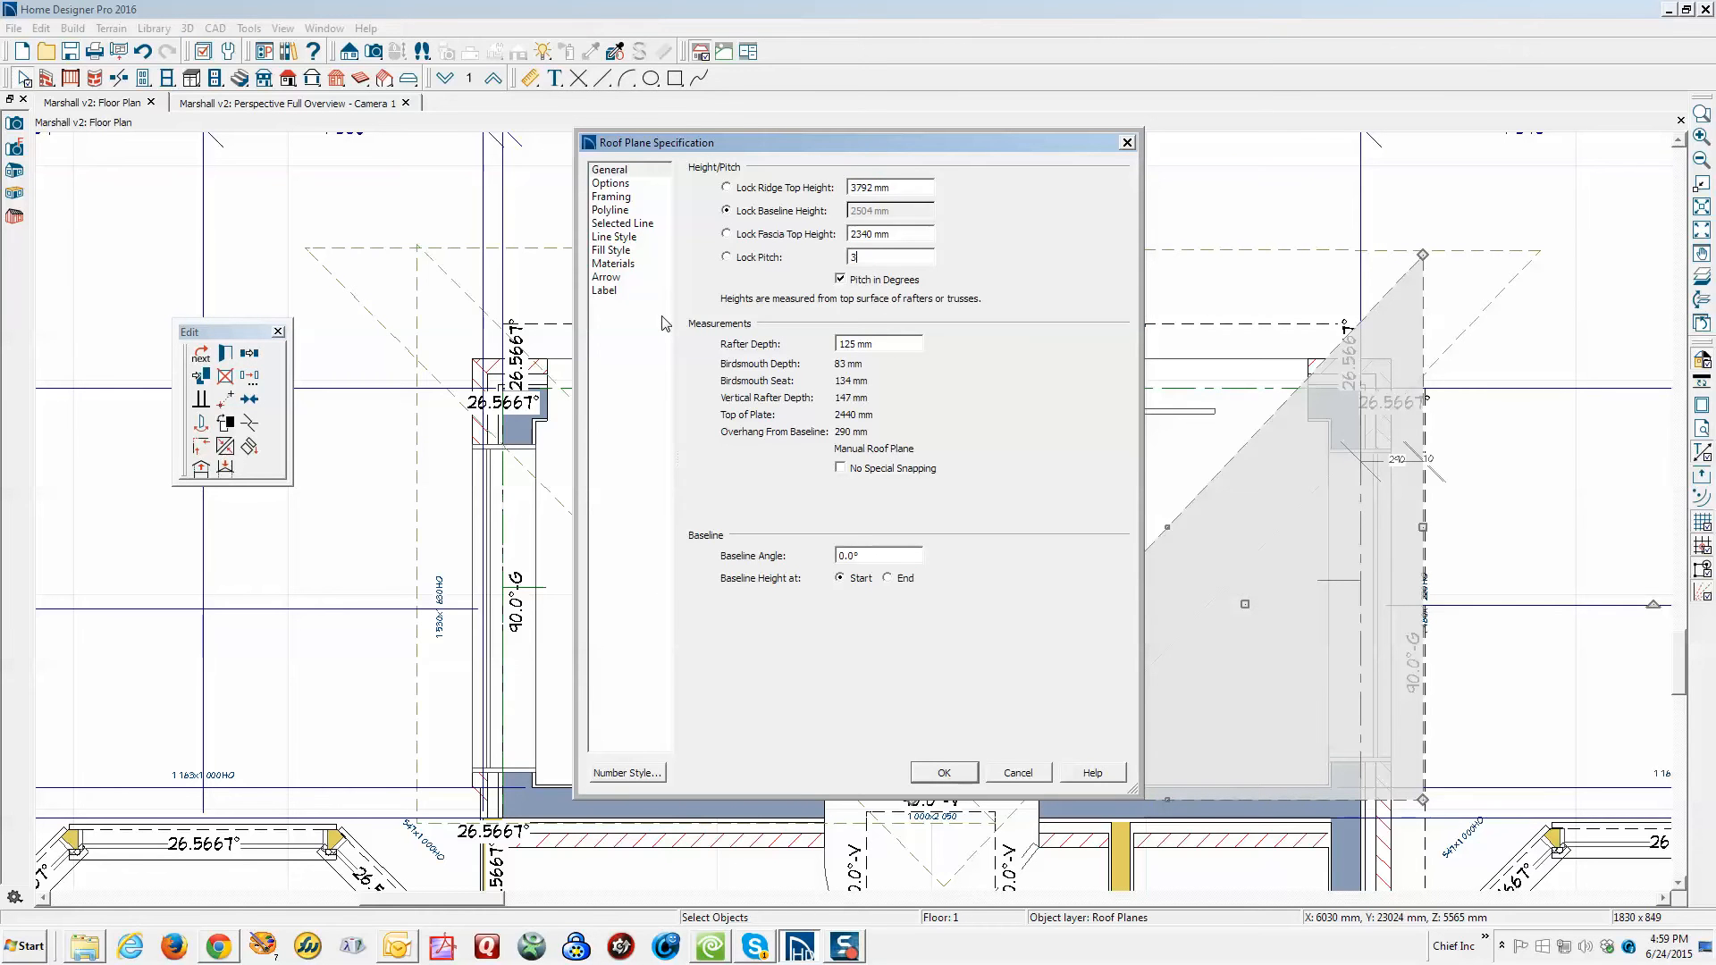
left_click(945, 774)
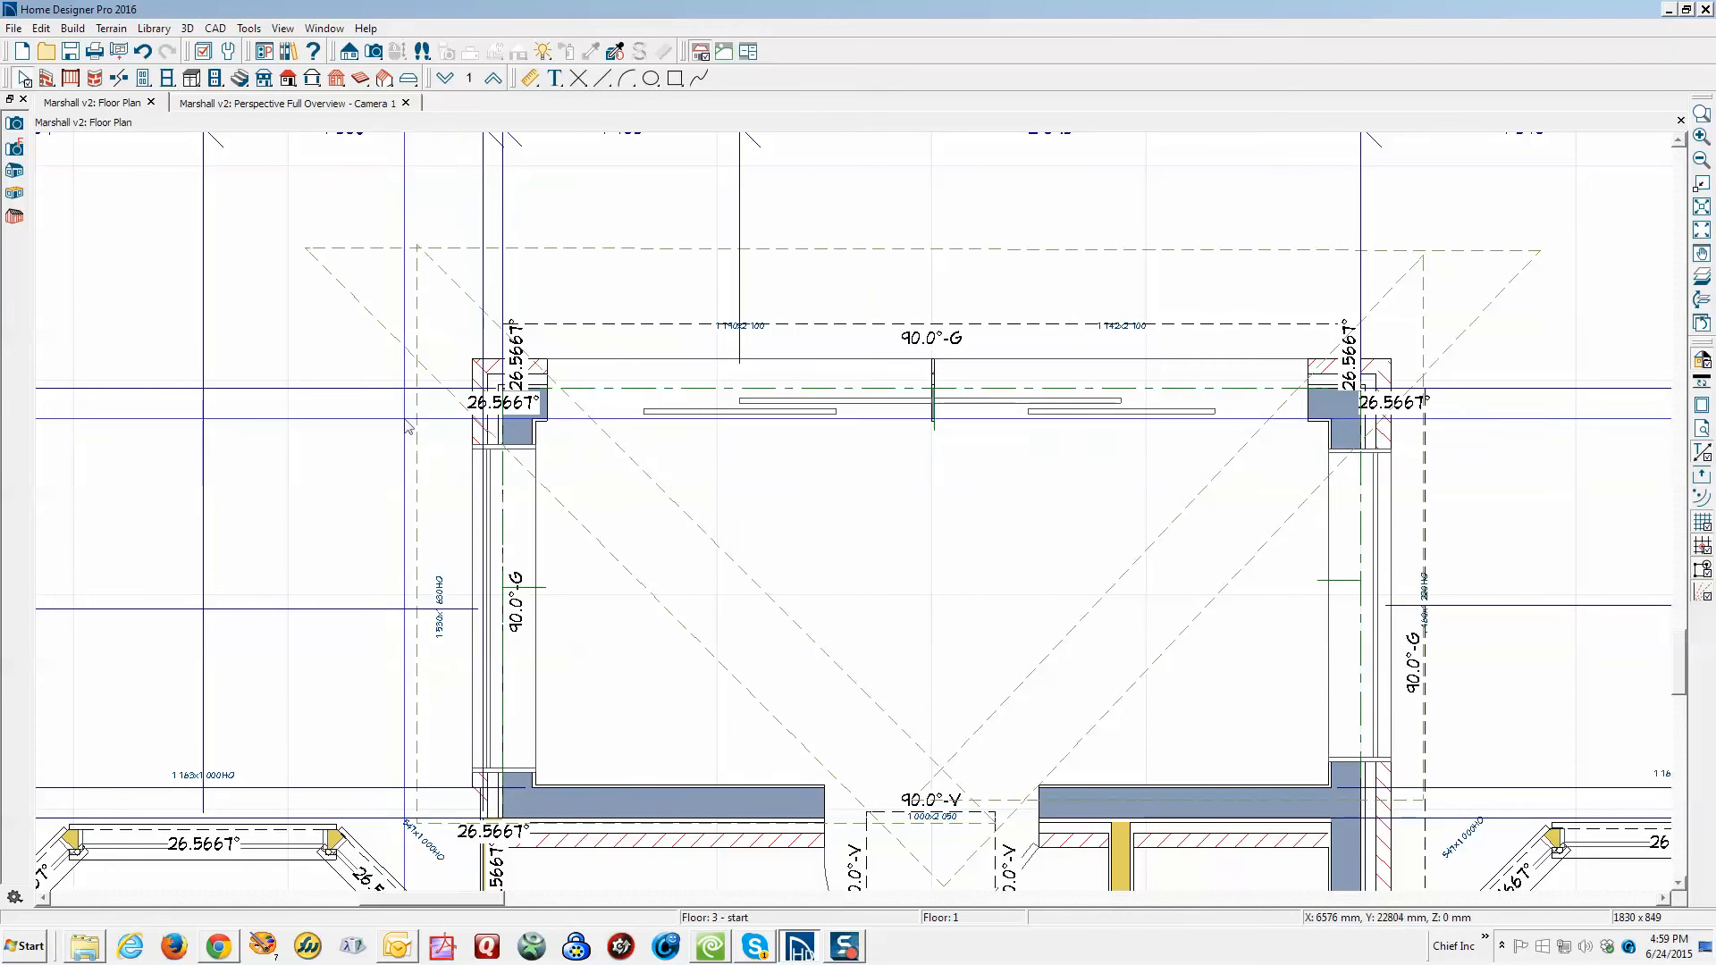
Compare the height and pitch specifications of the left-hand and rear roof planes
left_click(419, 490)
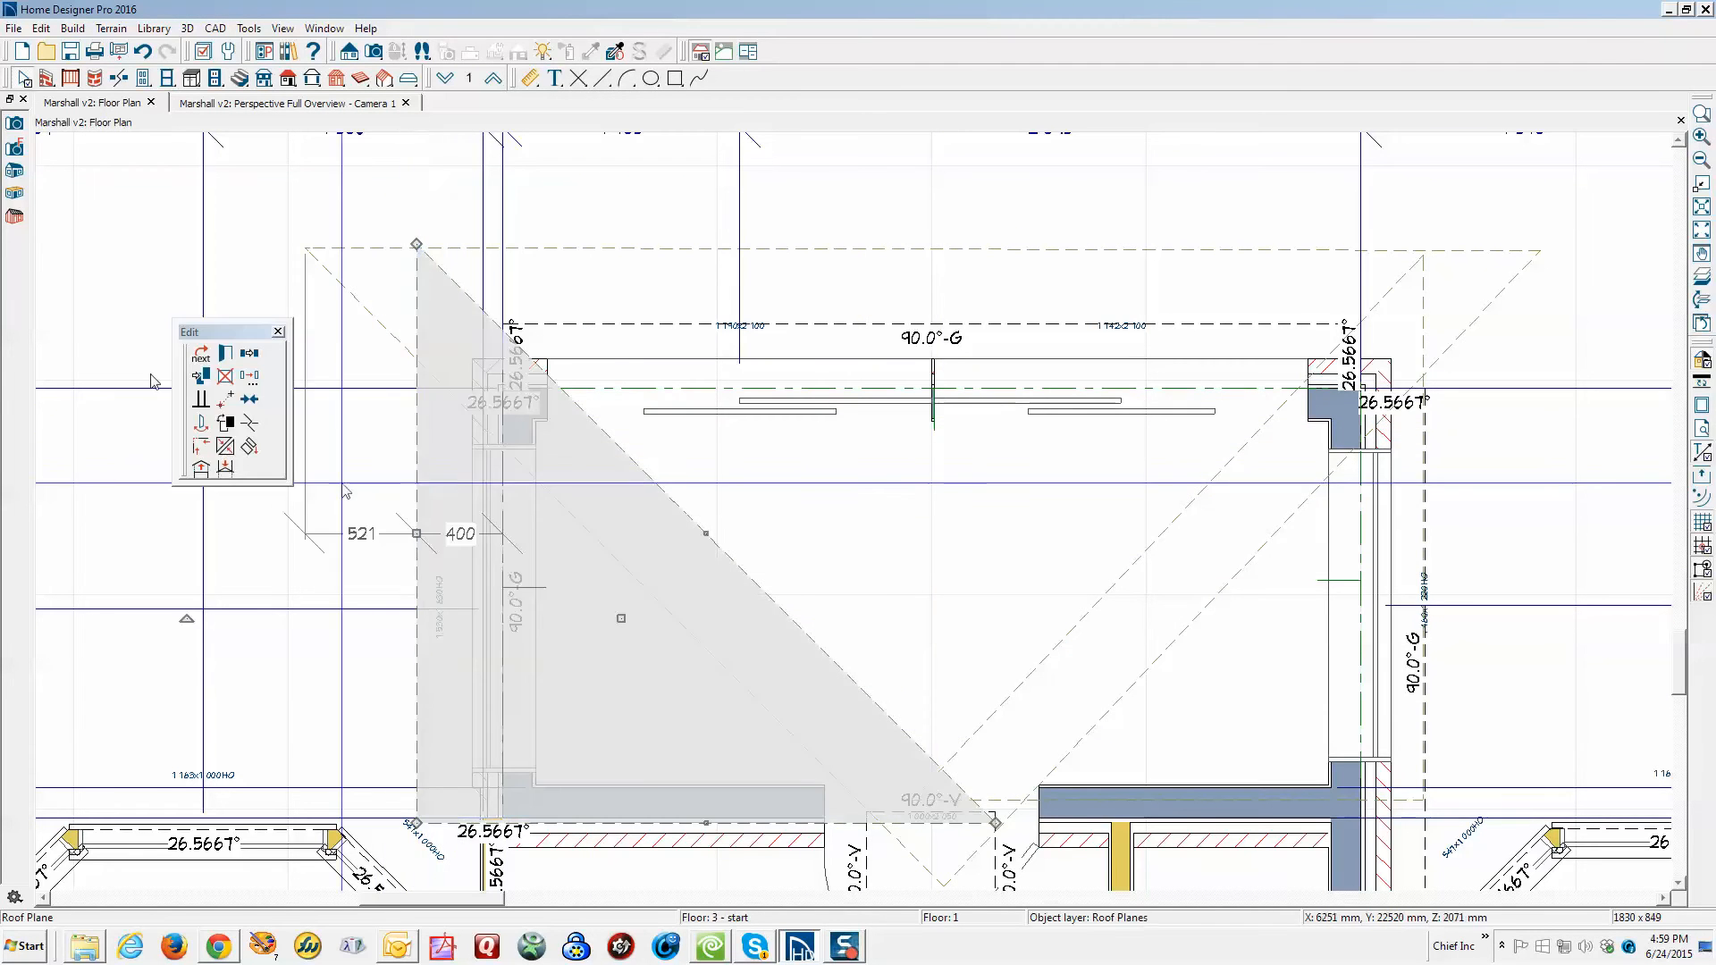
left_click(229, 357)
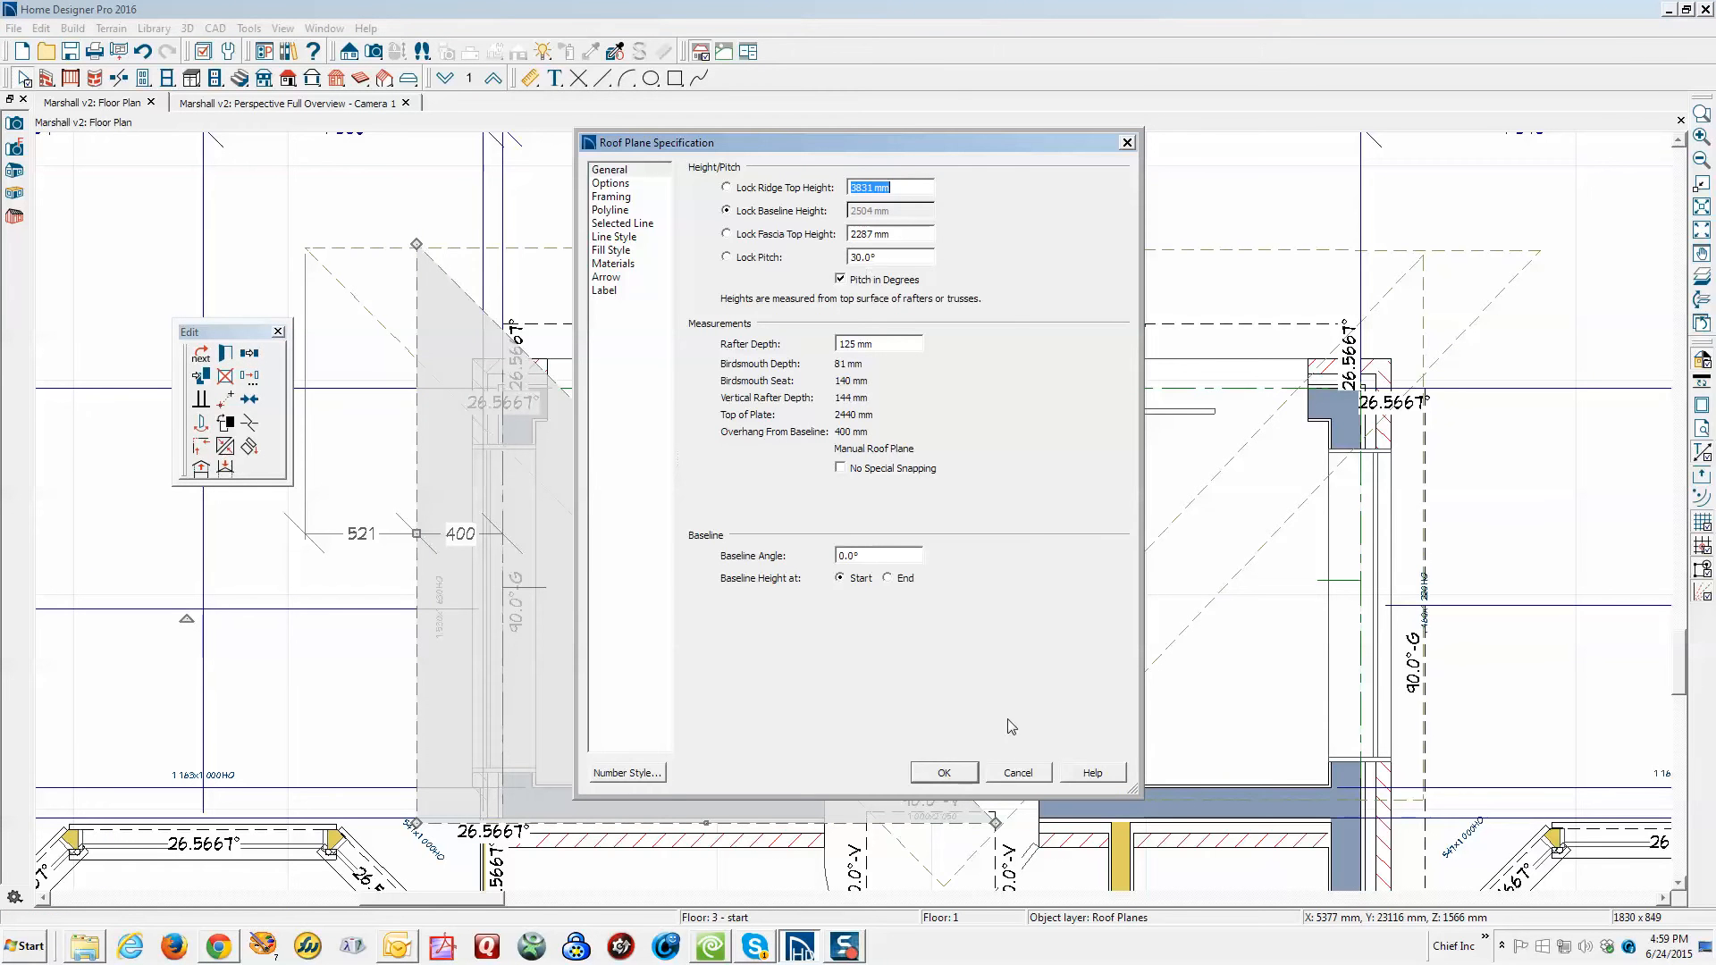
left_click(1017, 773)
left_click(807, 279)
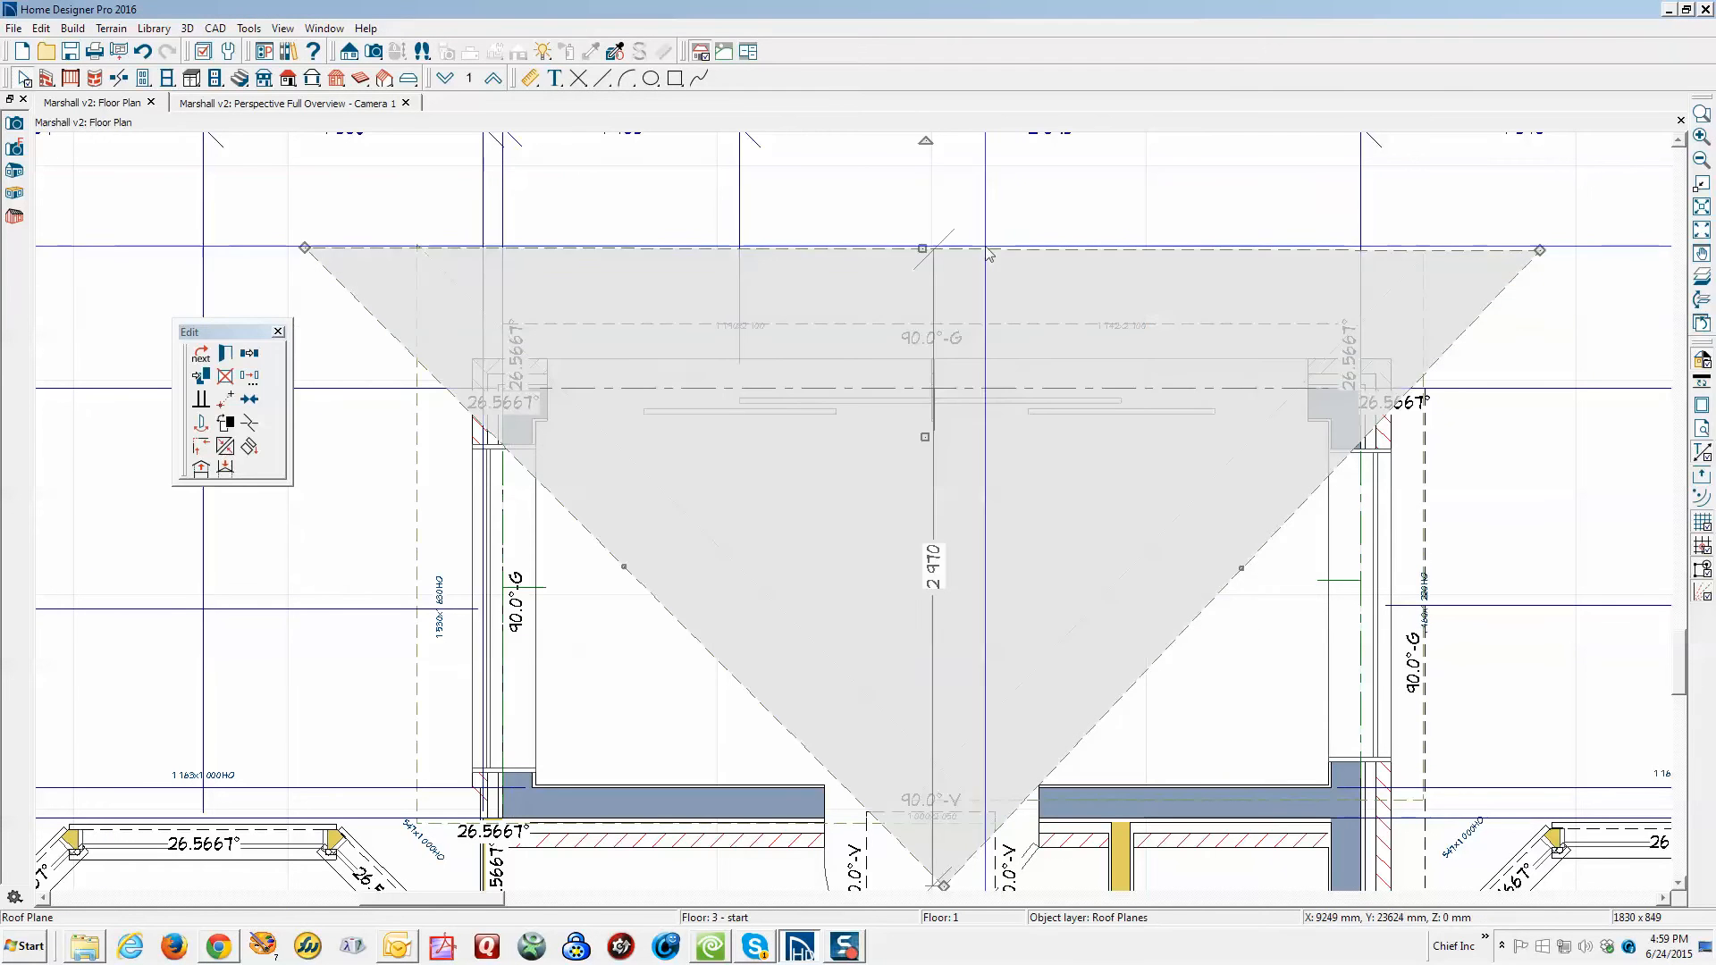
left_click(229, 356)
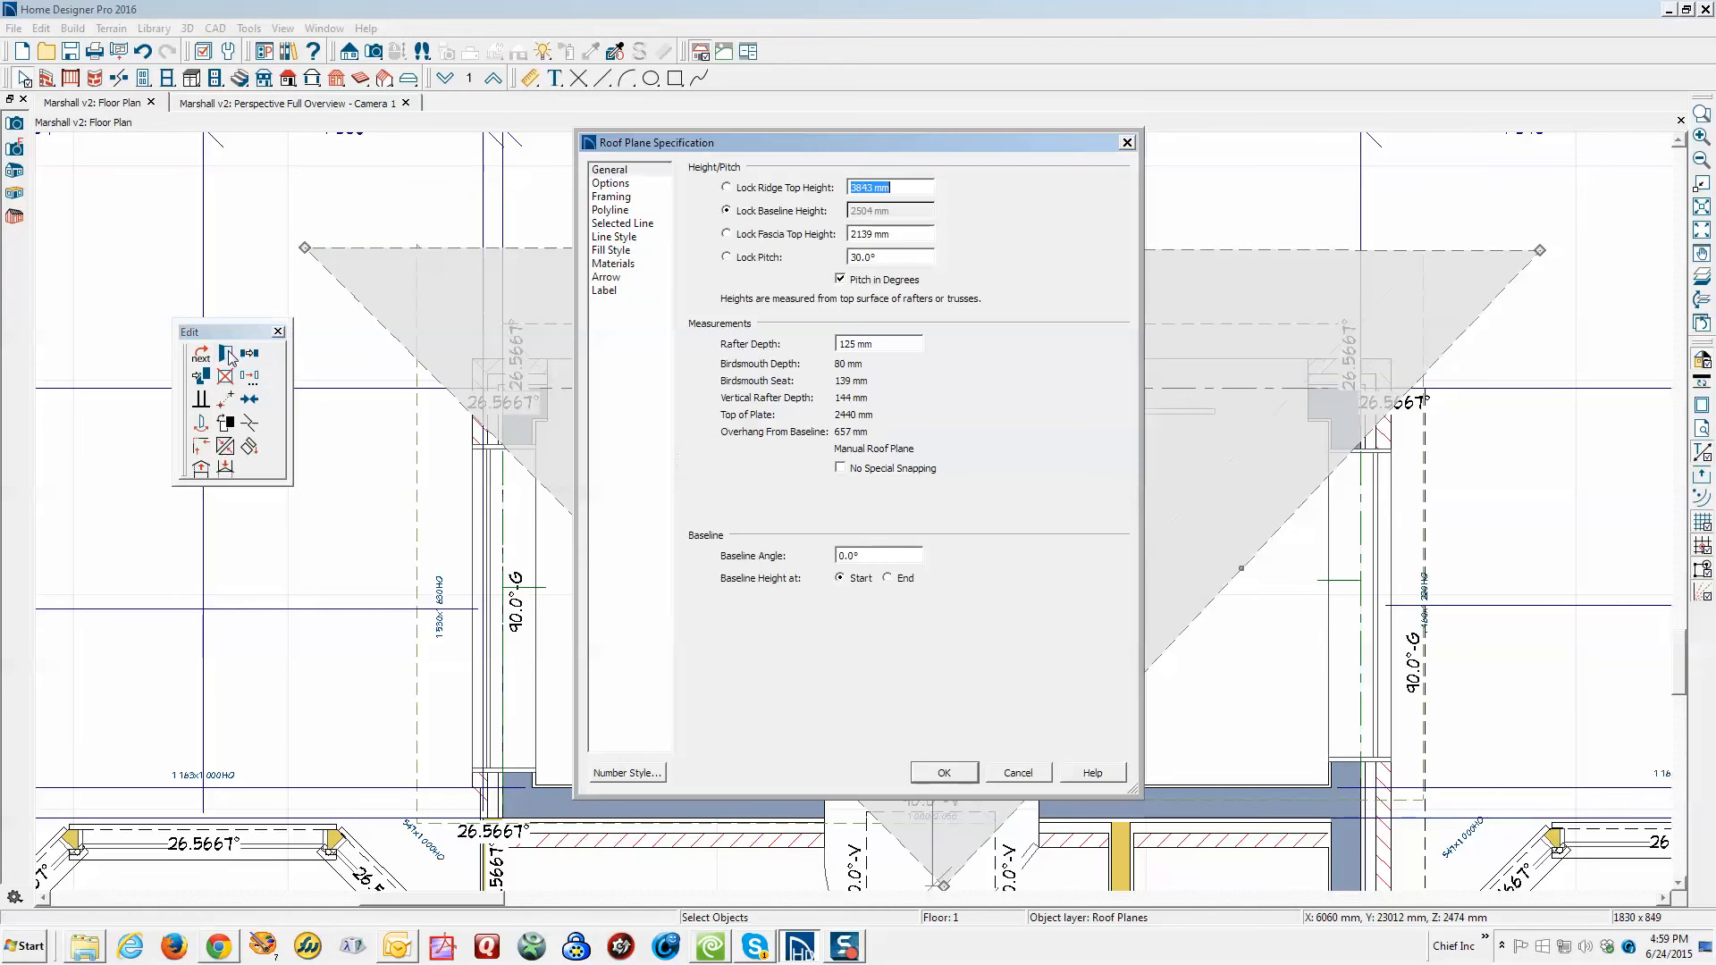
left_click(1017, 773)
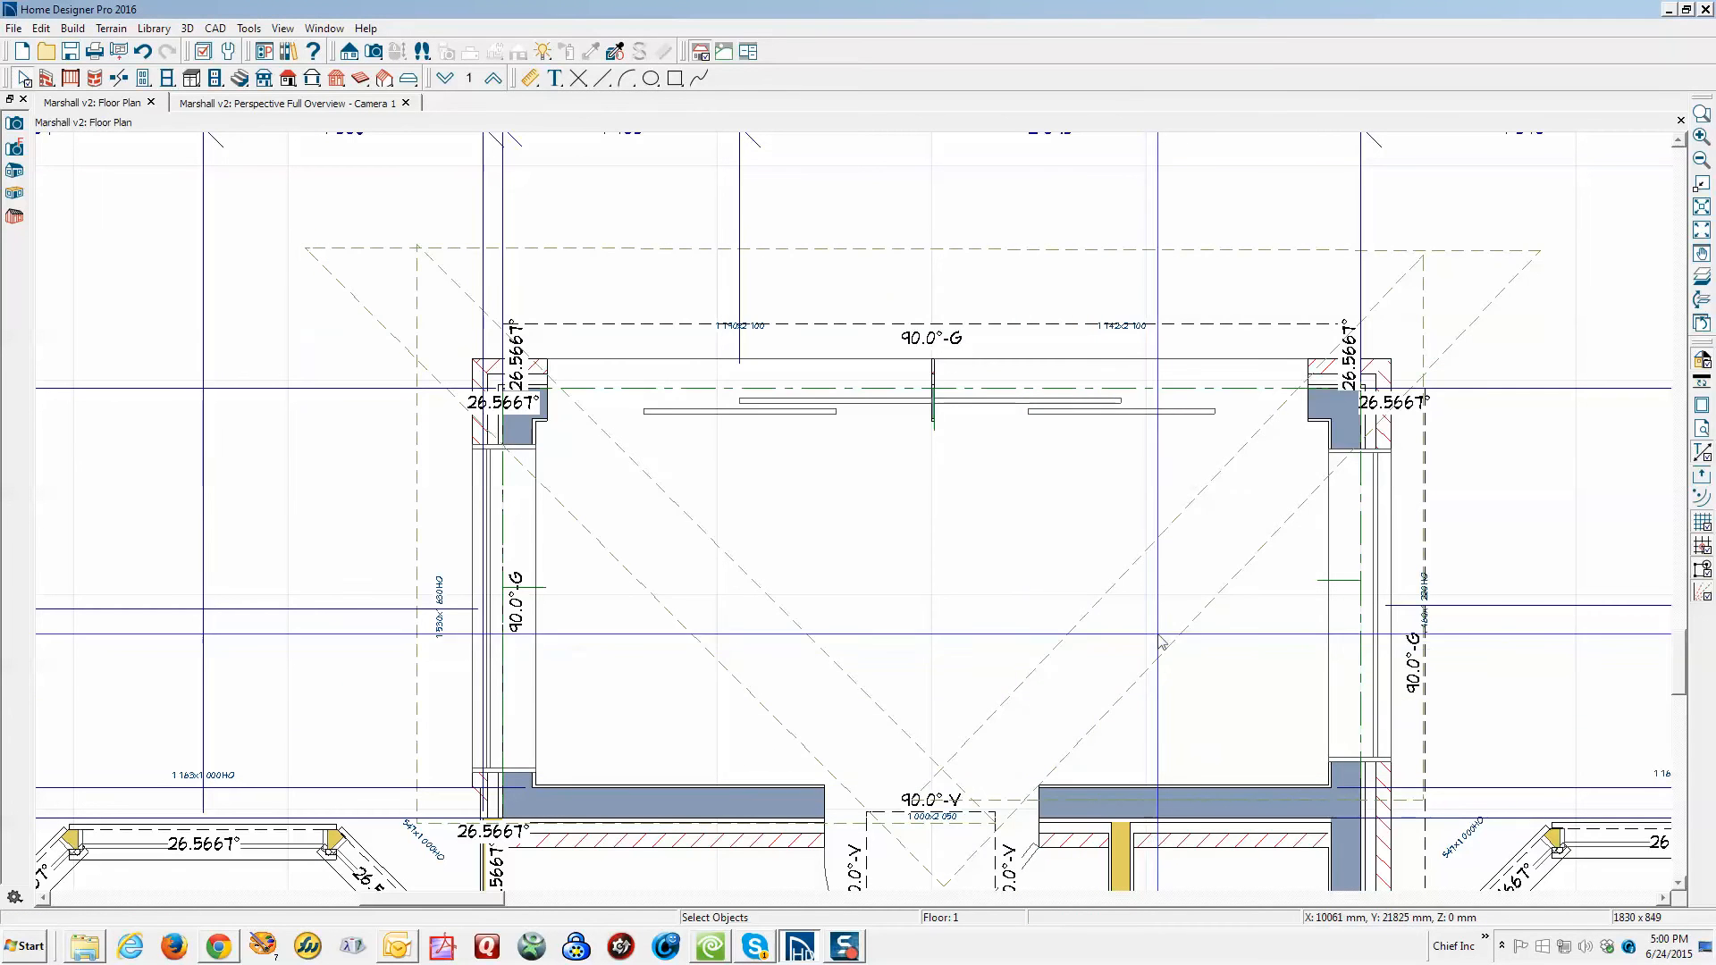
Join the rear roof plane's sloping edges to the right-hand and left-hand roof planes along their hips
left_click(1153, 600)
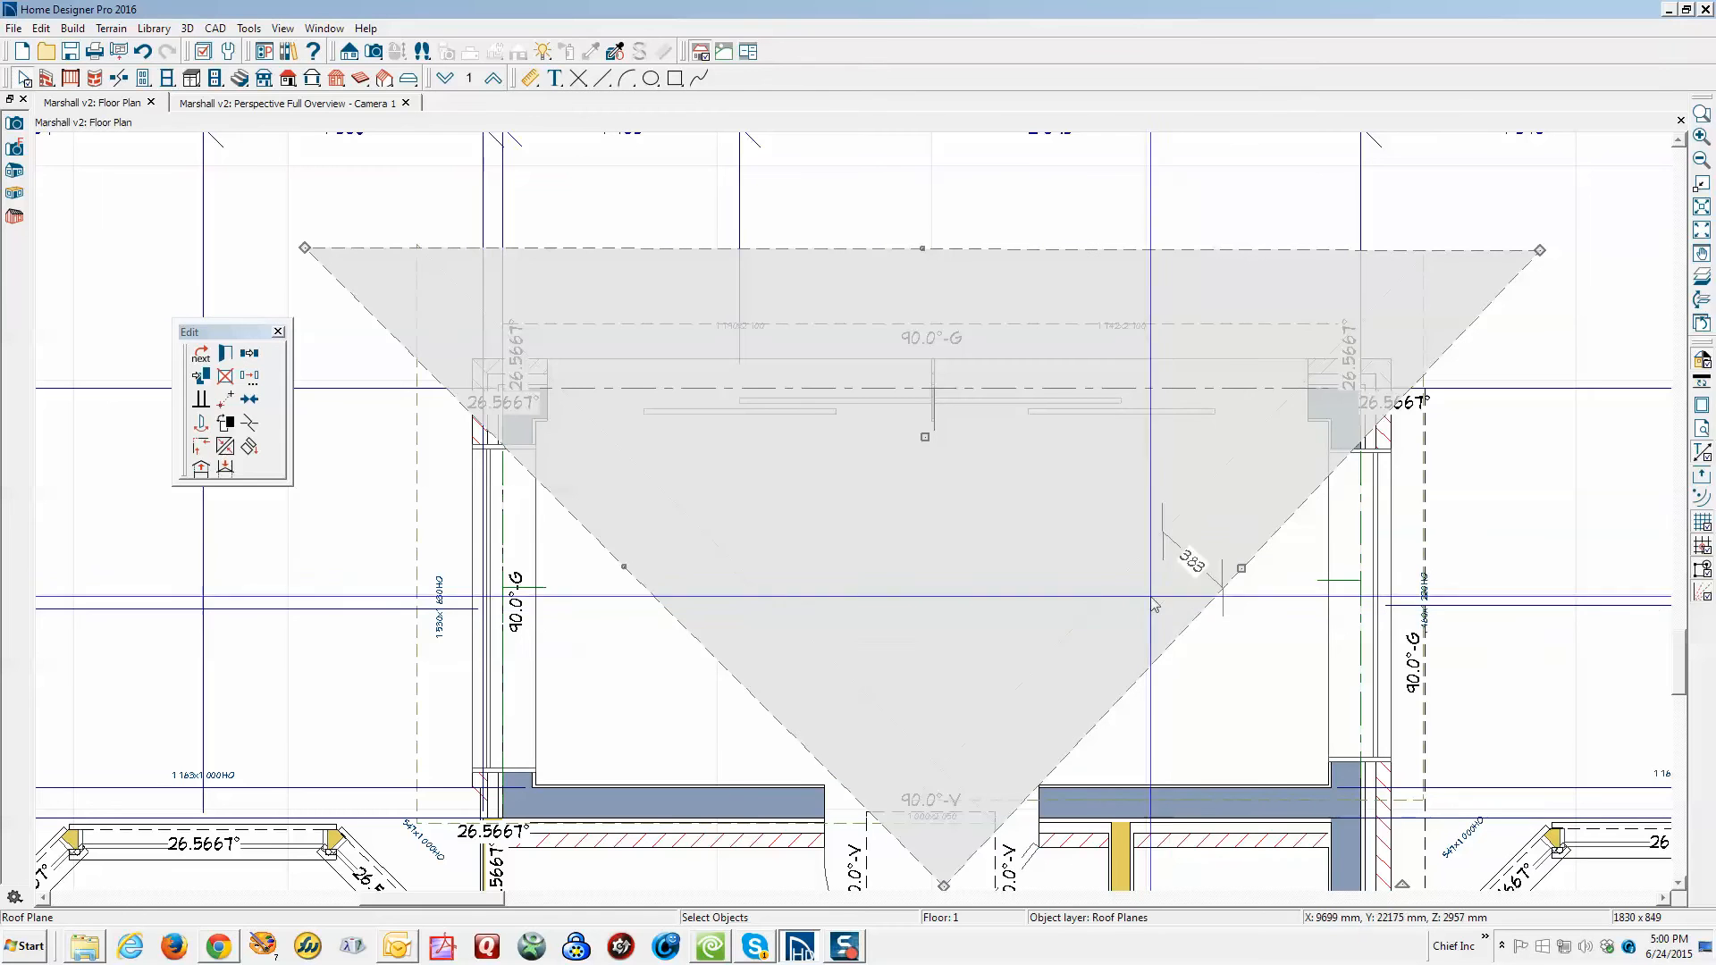
left_click(226, 446)
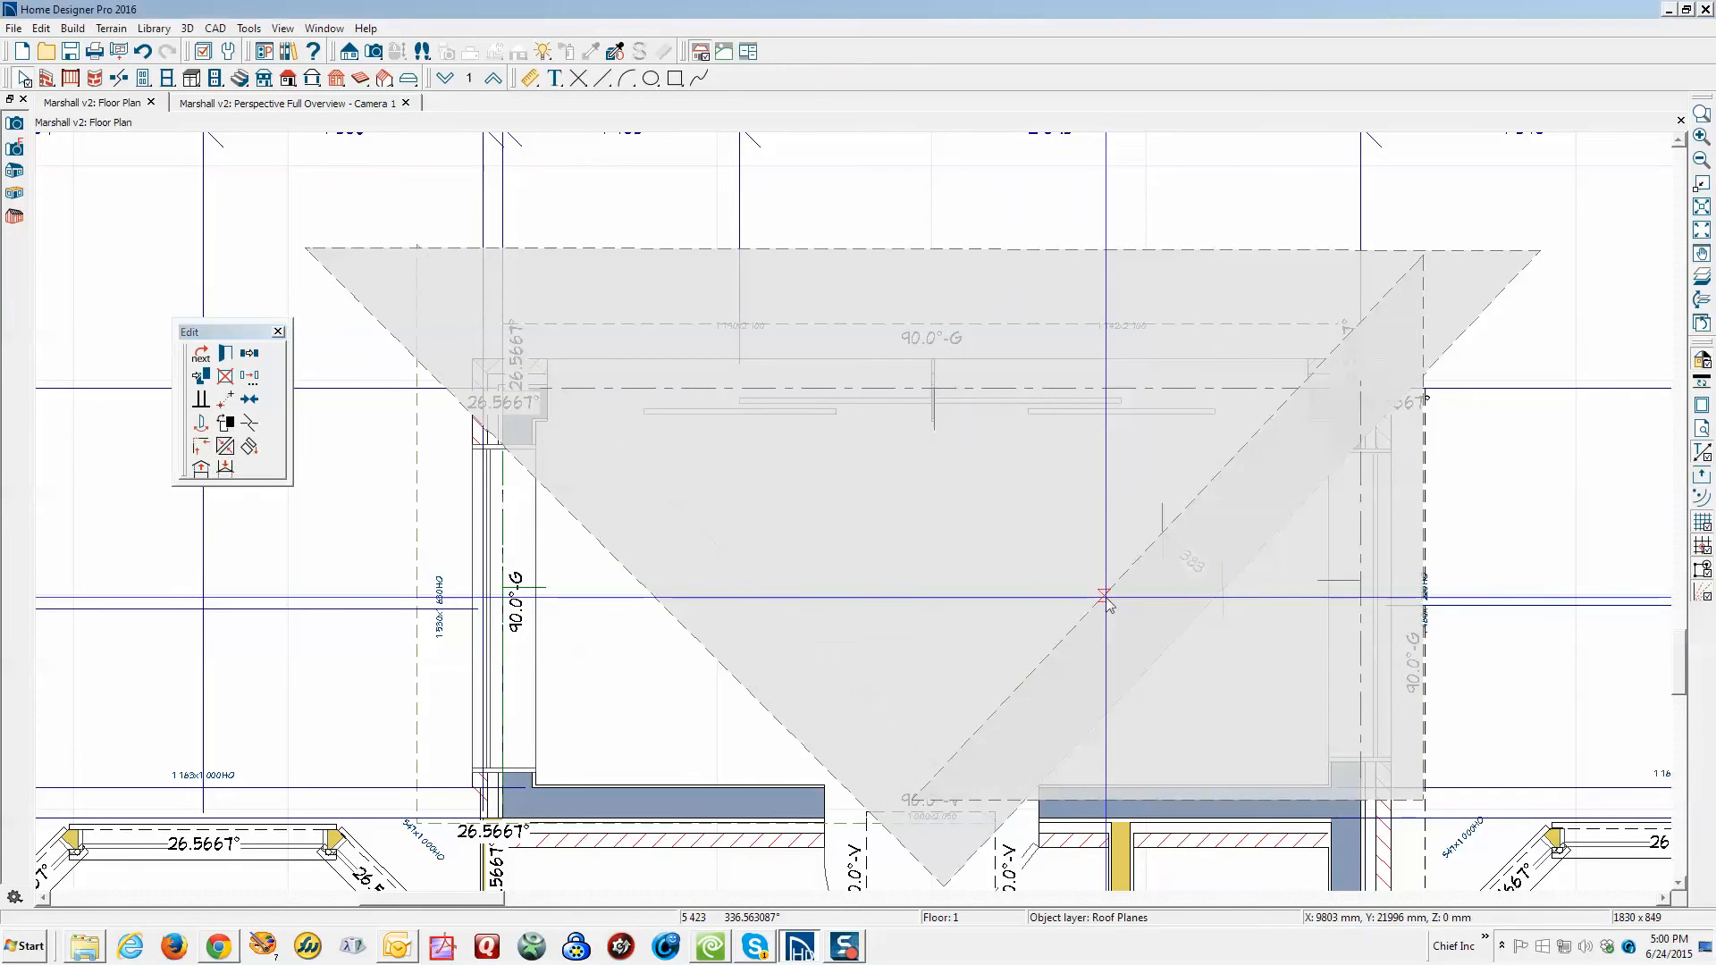
left_click(1105, 599)
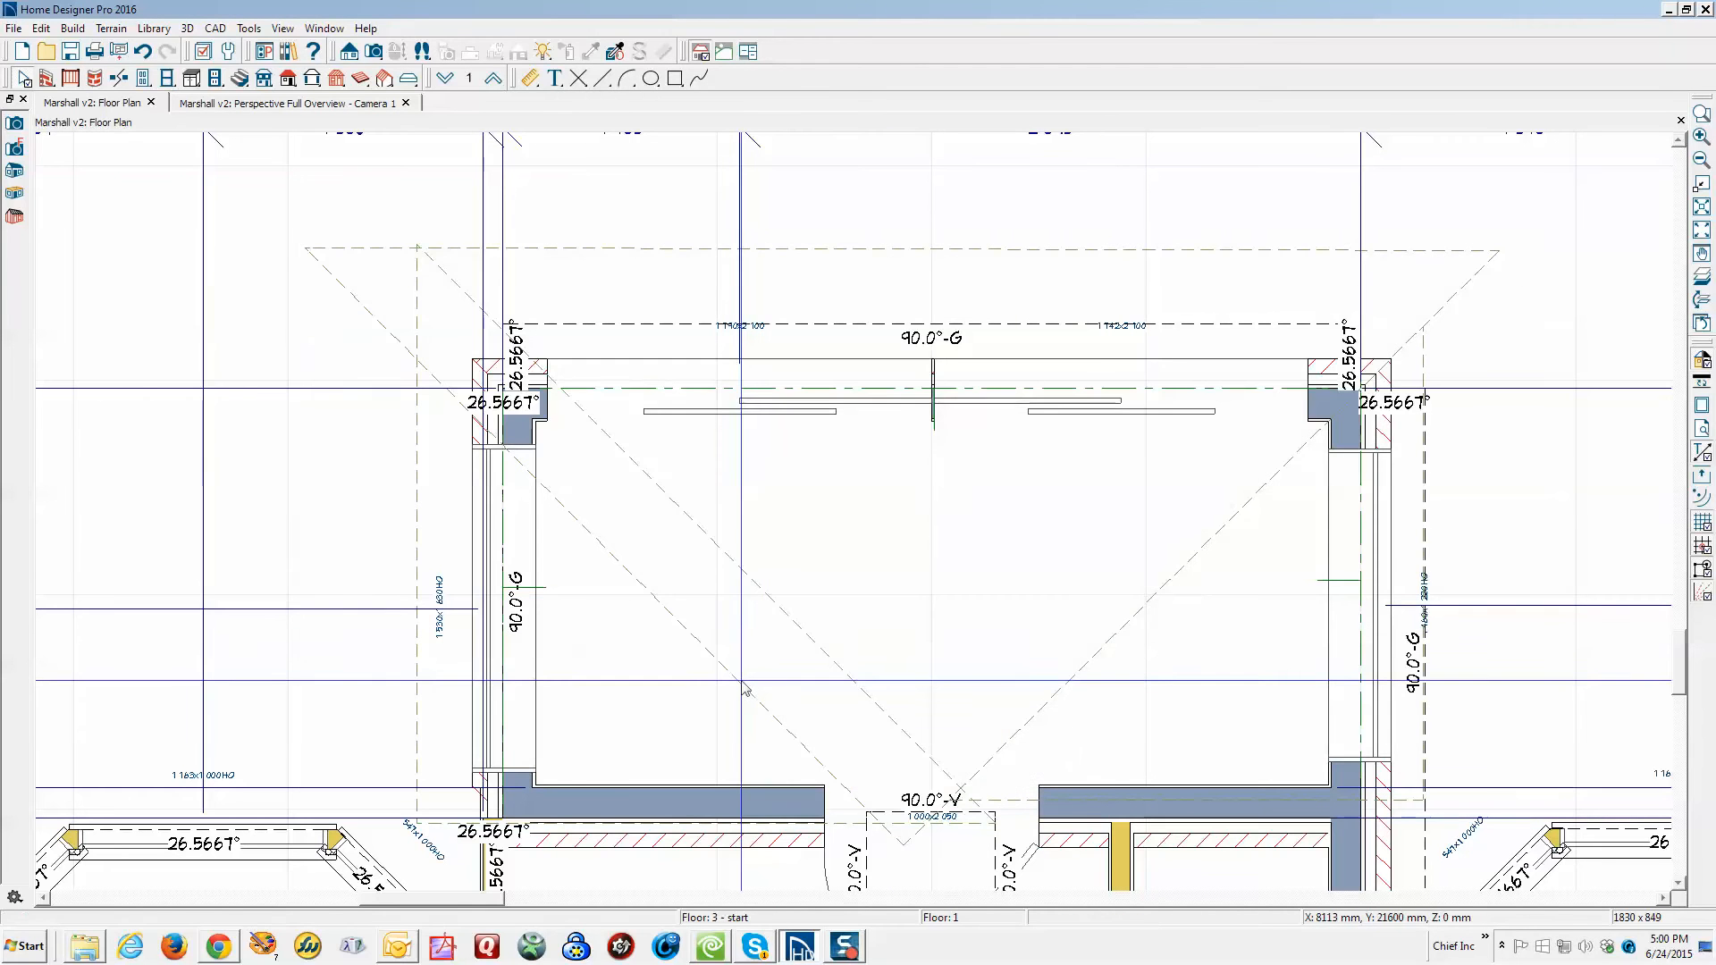
left_click(225, 445)
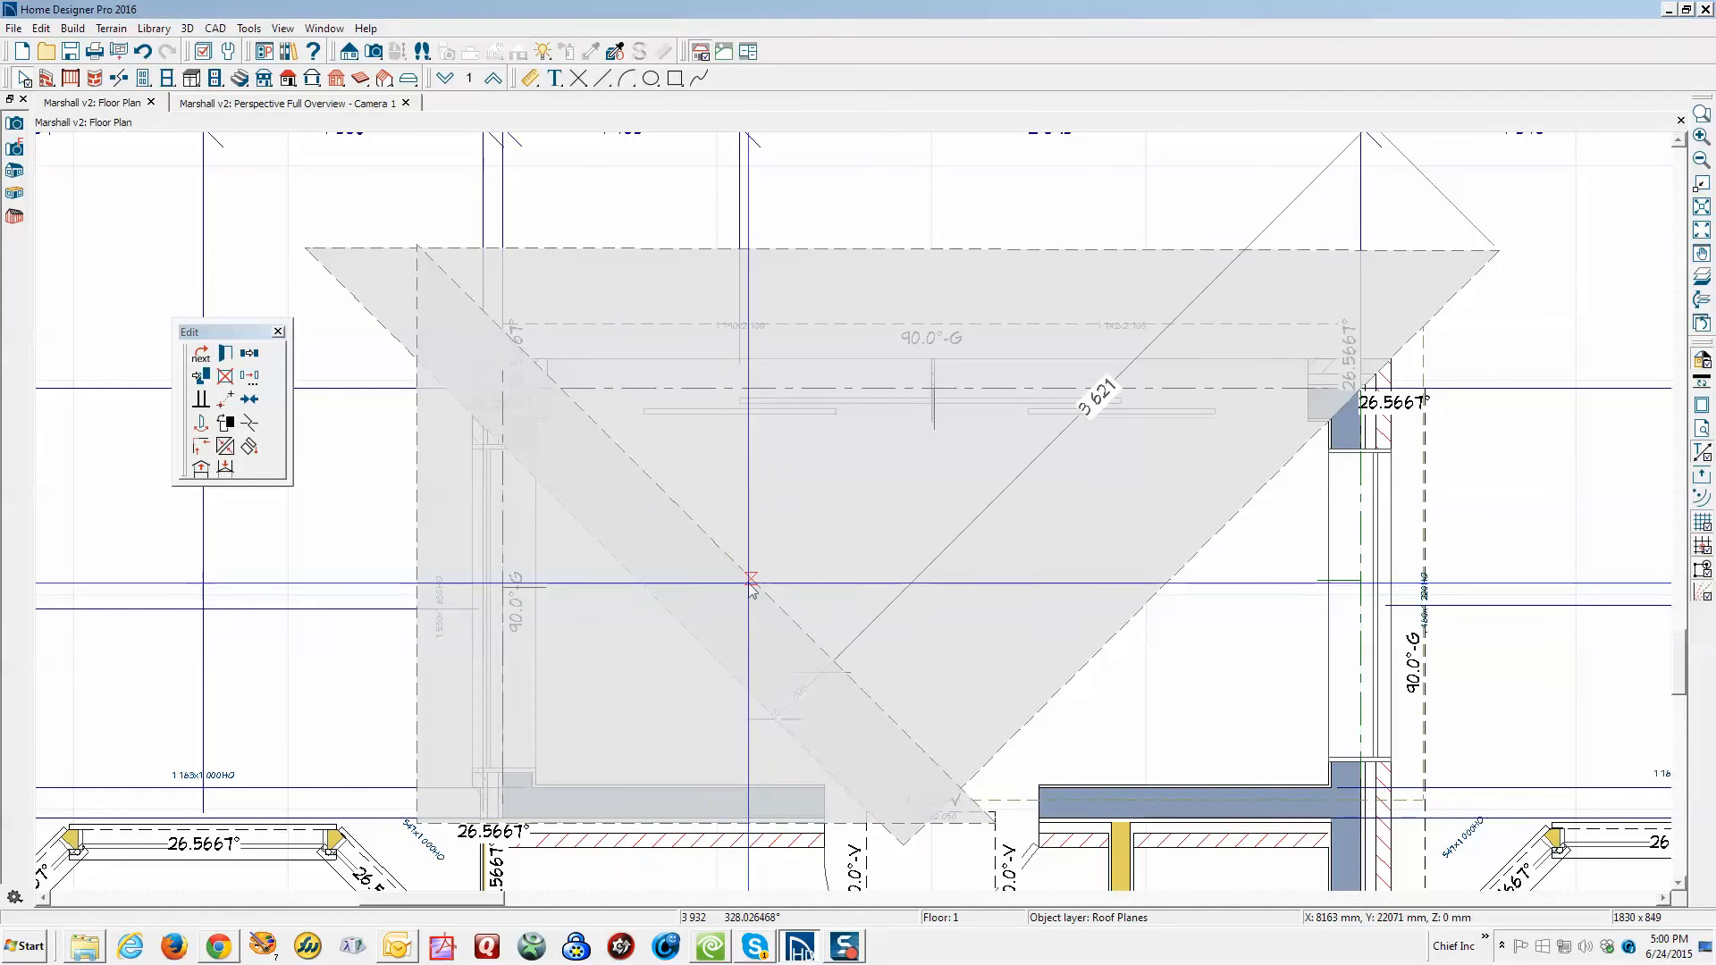
left_click(749, 585)
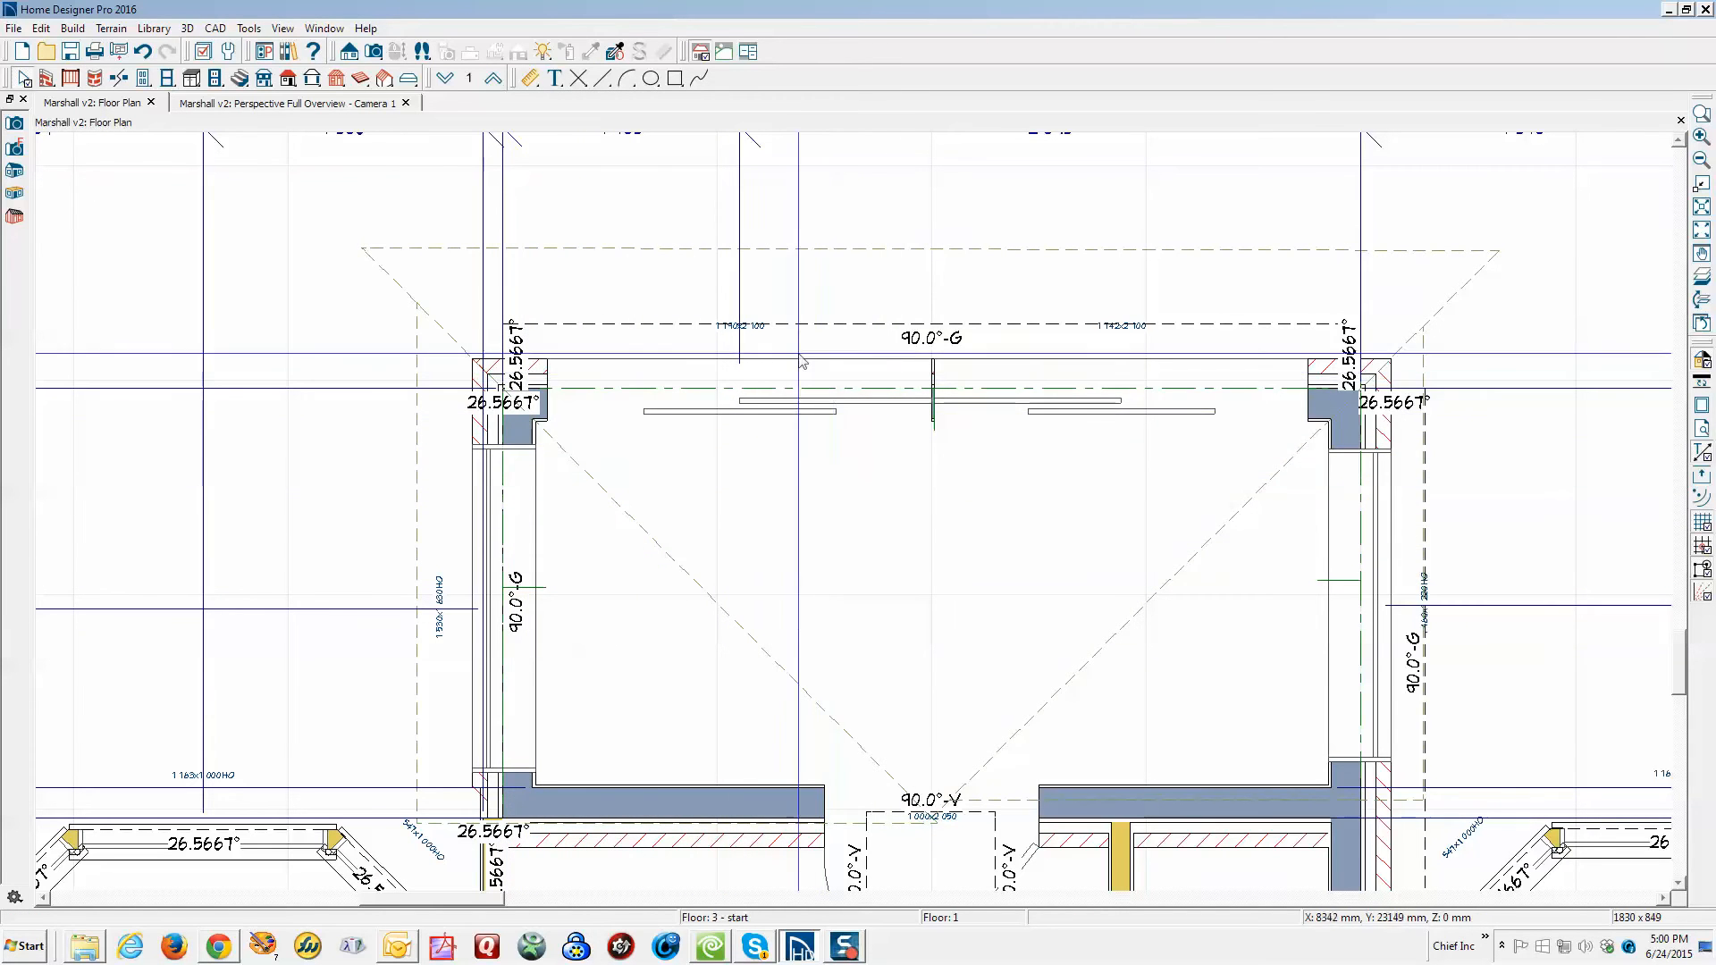
Pull the rear roof plane's eave edge inward to meet the left-hand roof plane's 400 mm overhang corner
left_click(427, 542)
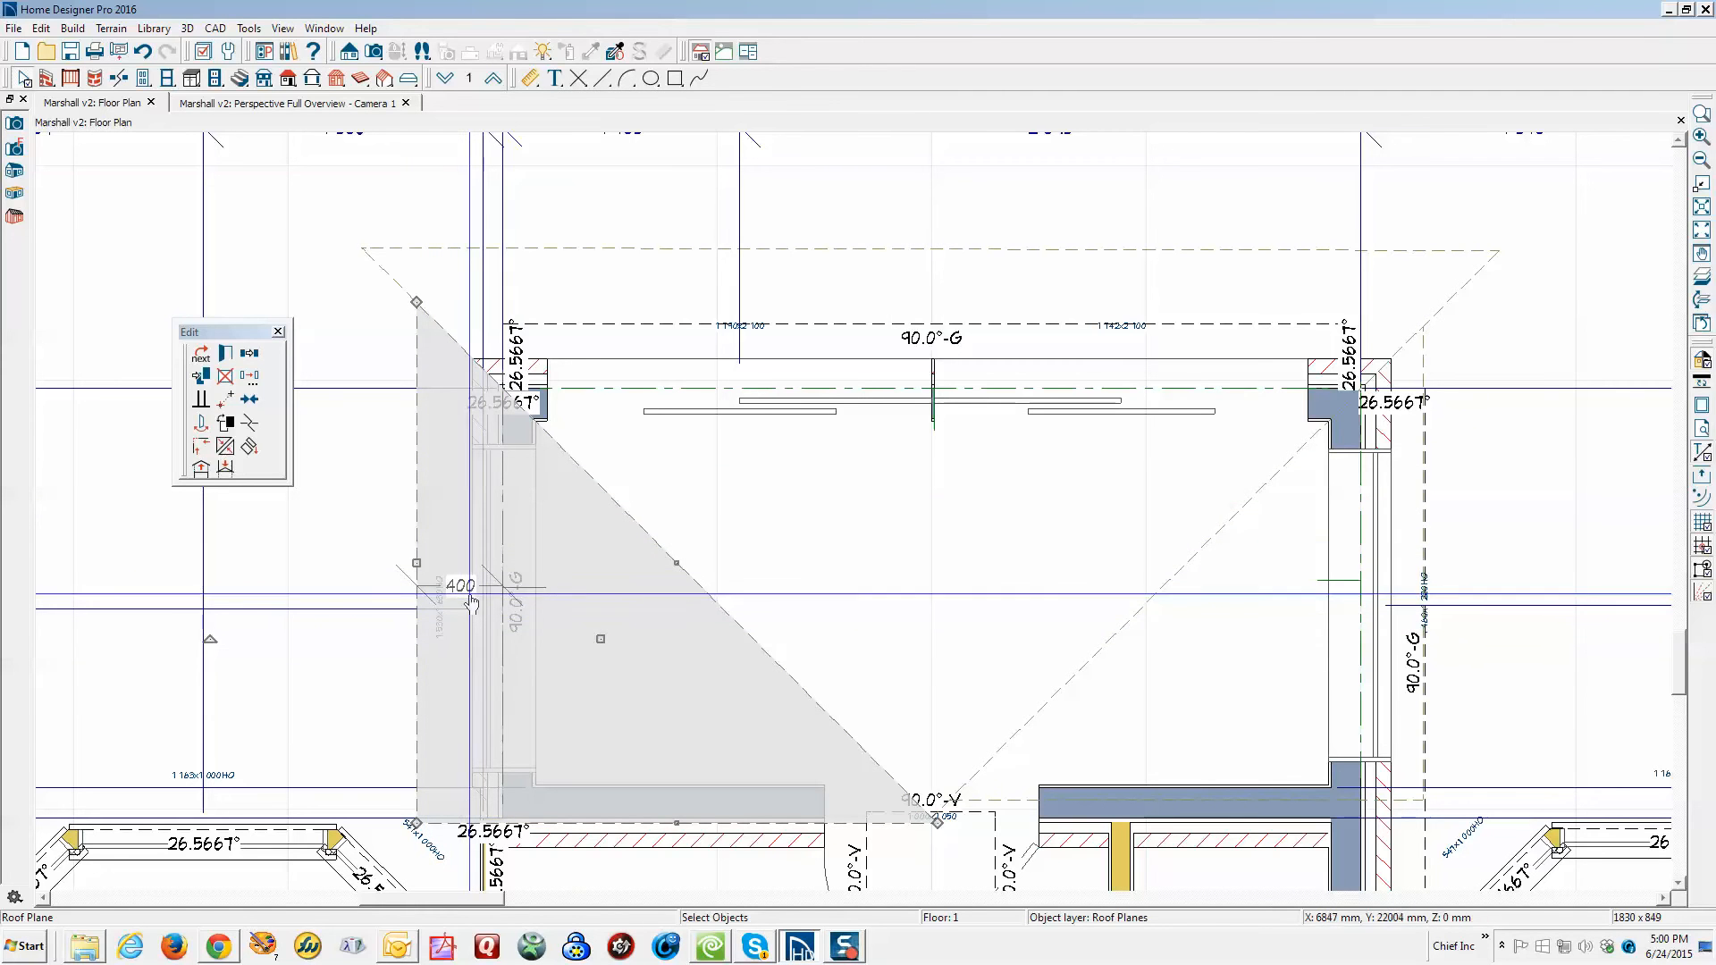
left_click(677, 251)
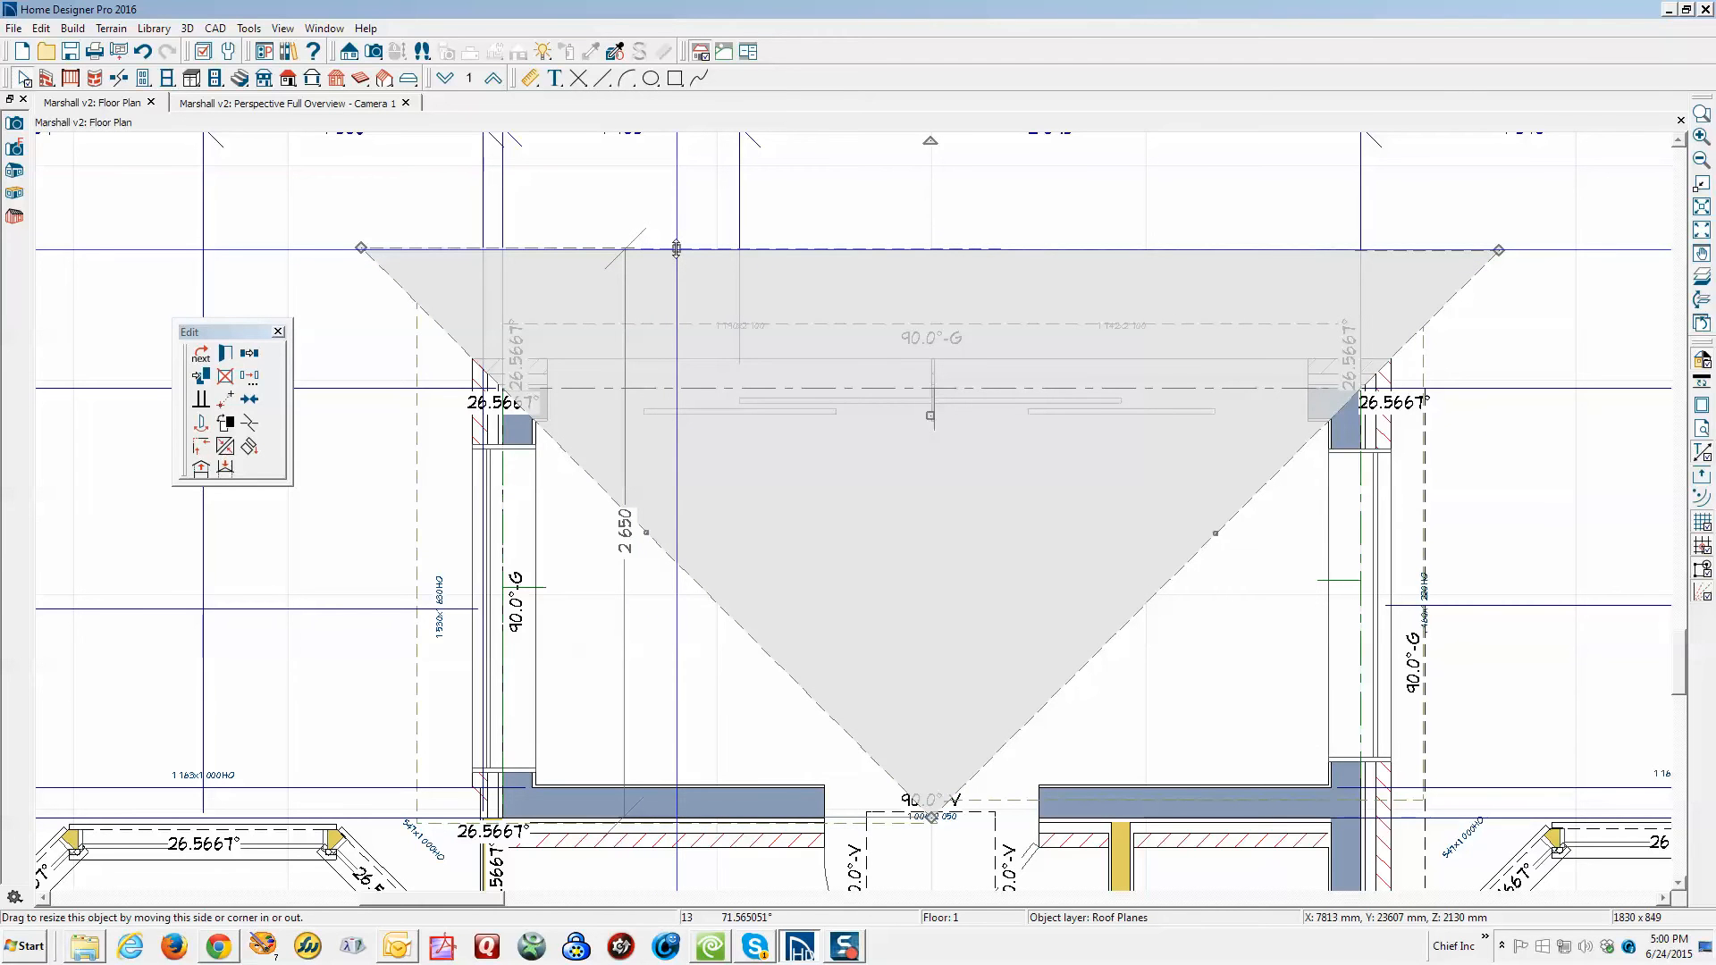
left_click_drag(676, 248, 418, 304)
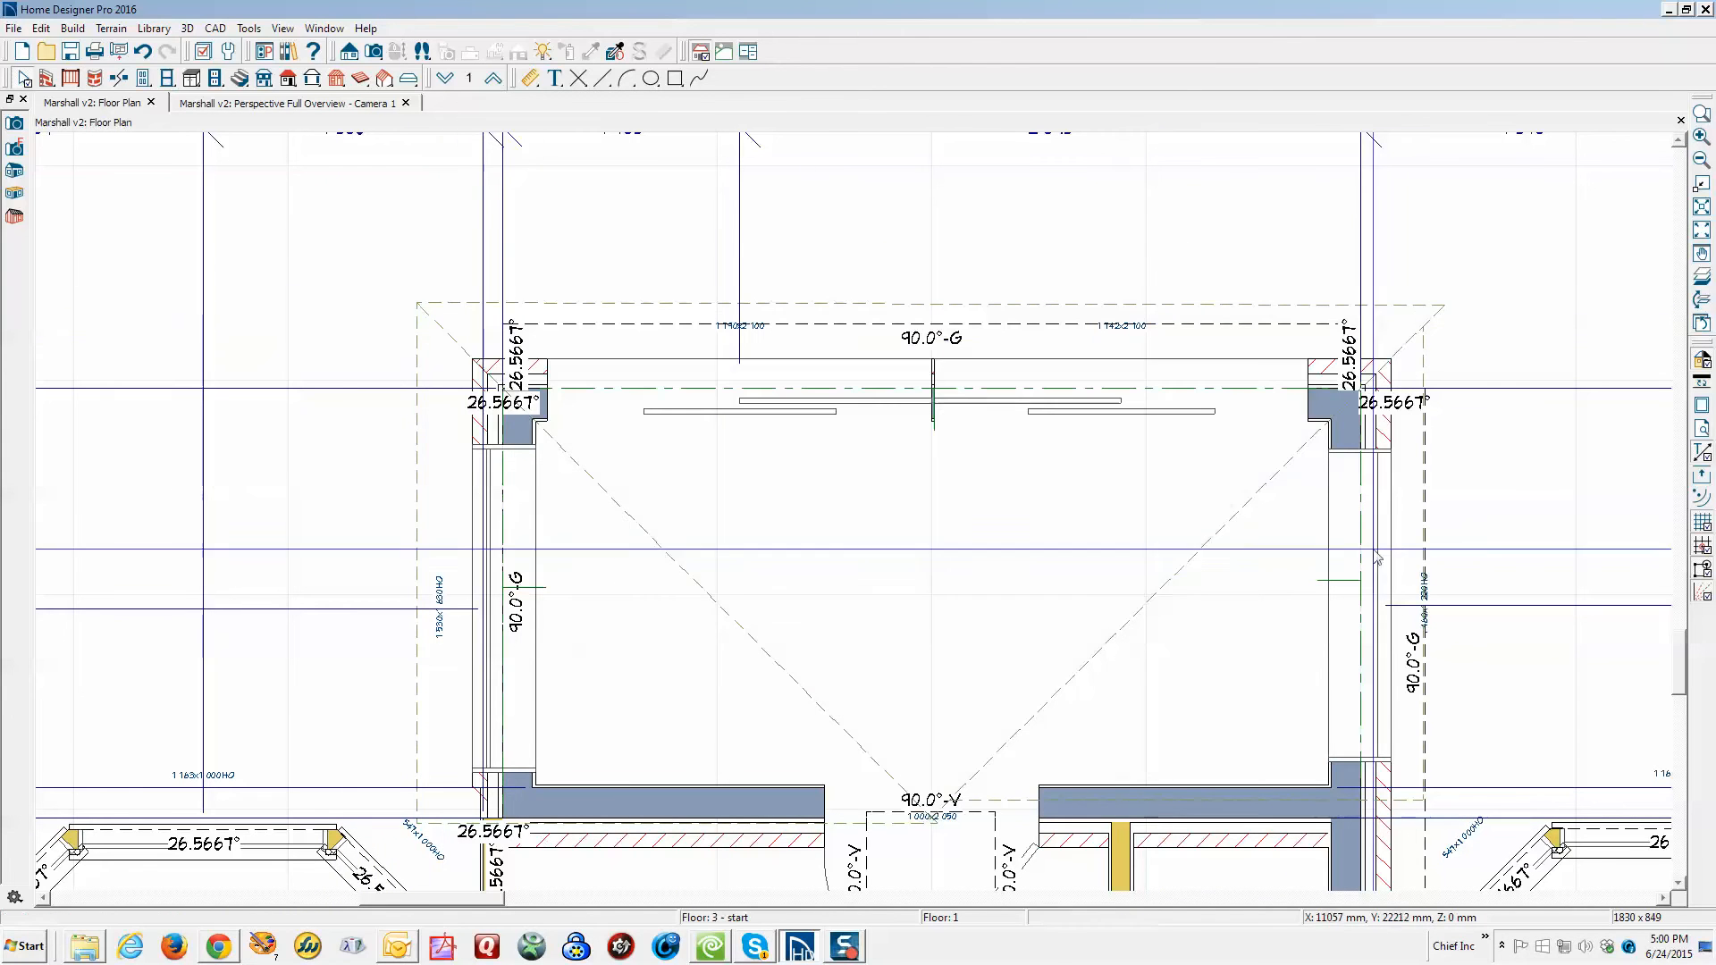
left_click(1425, 428)
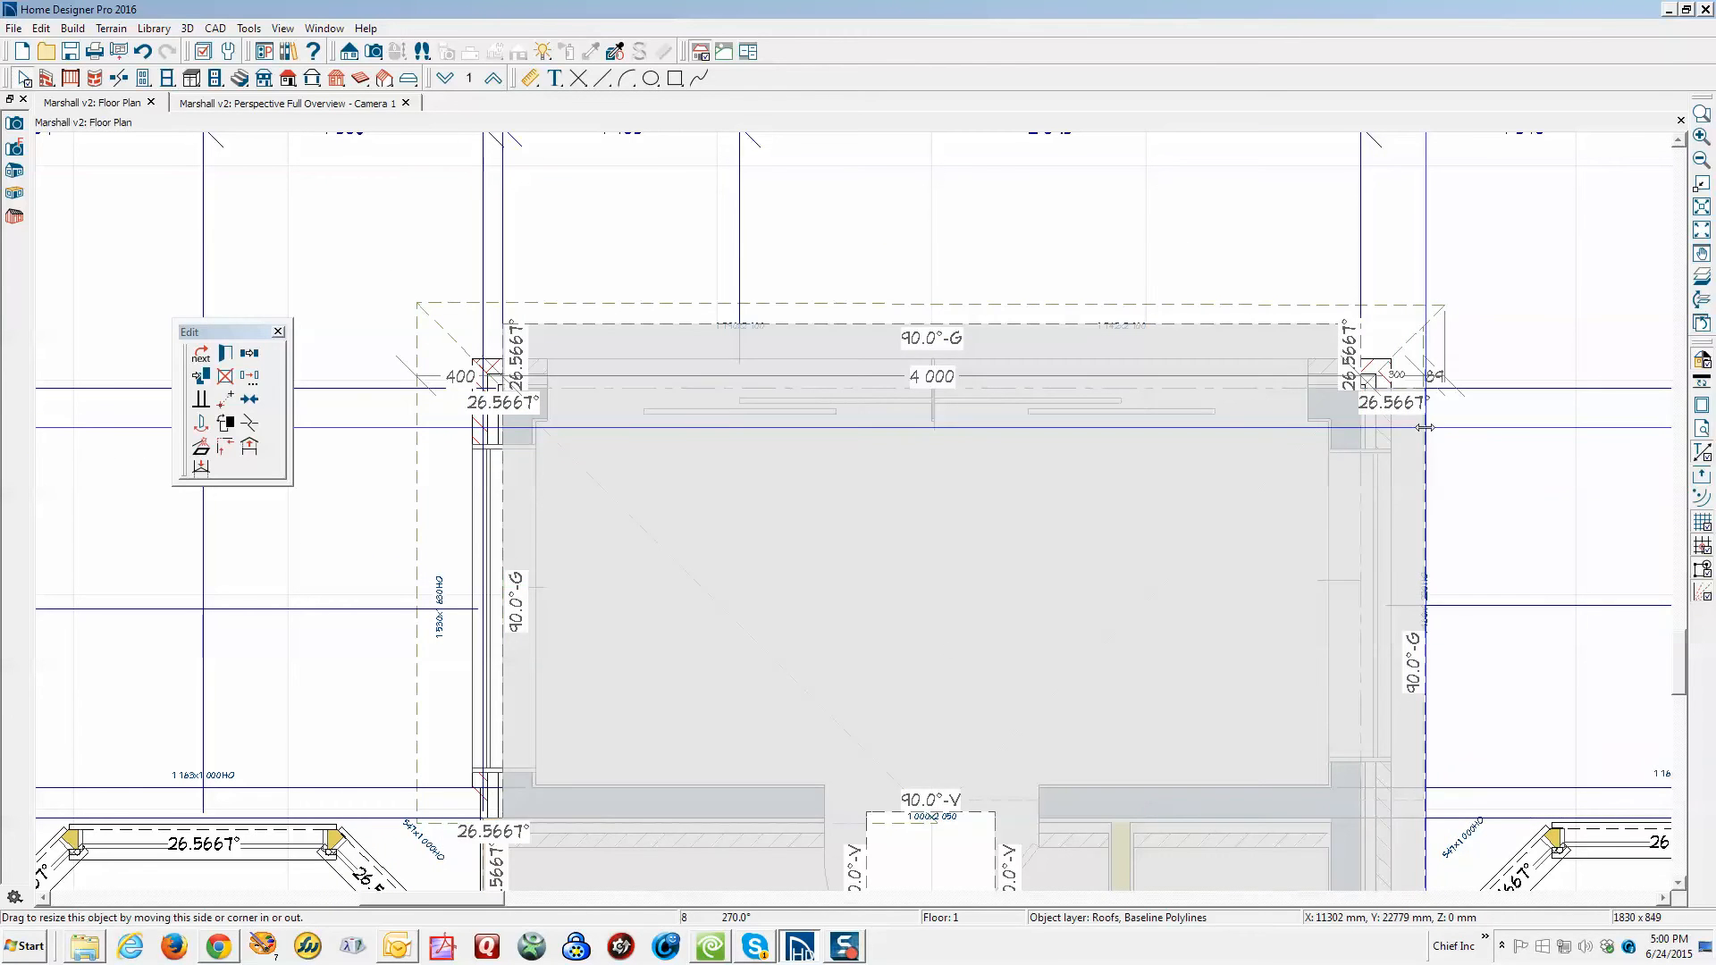
left_click(1426, 428)
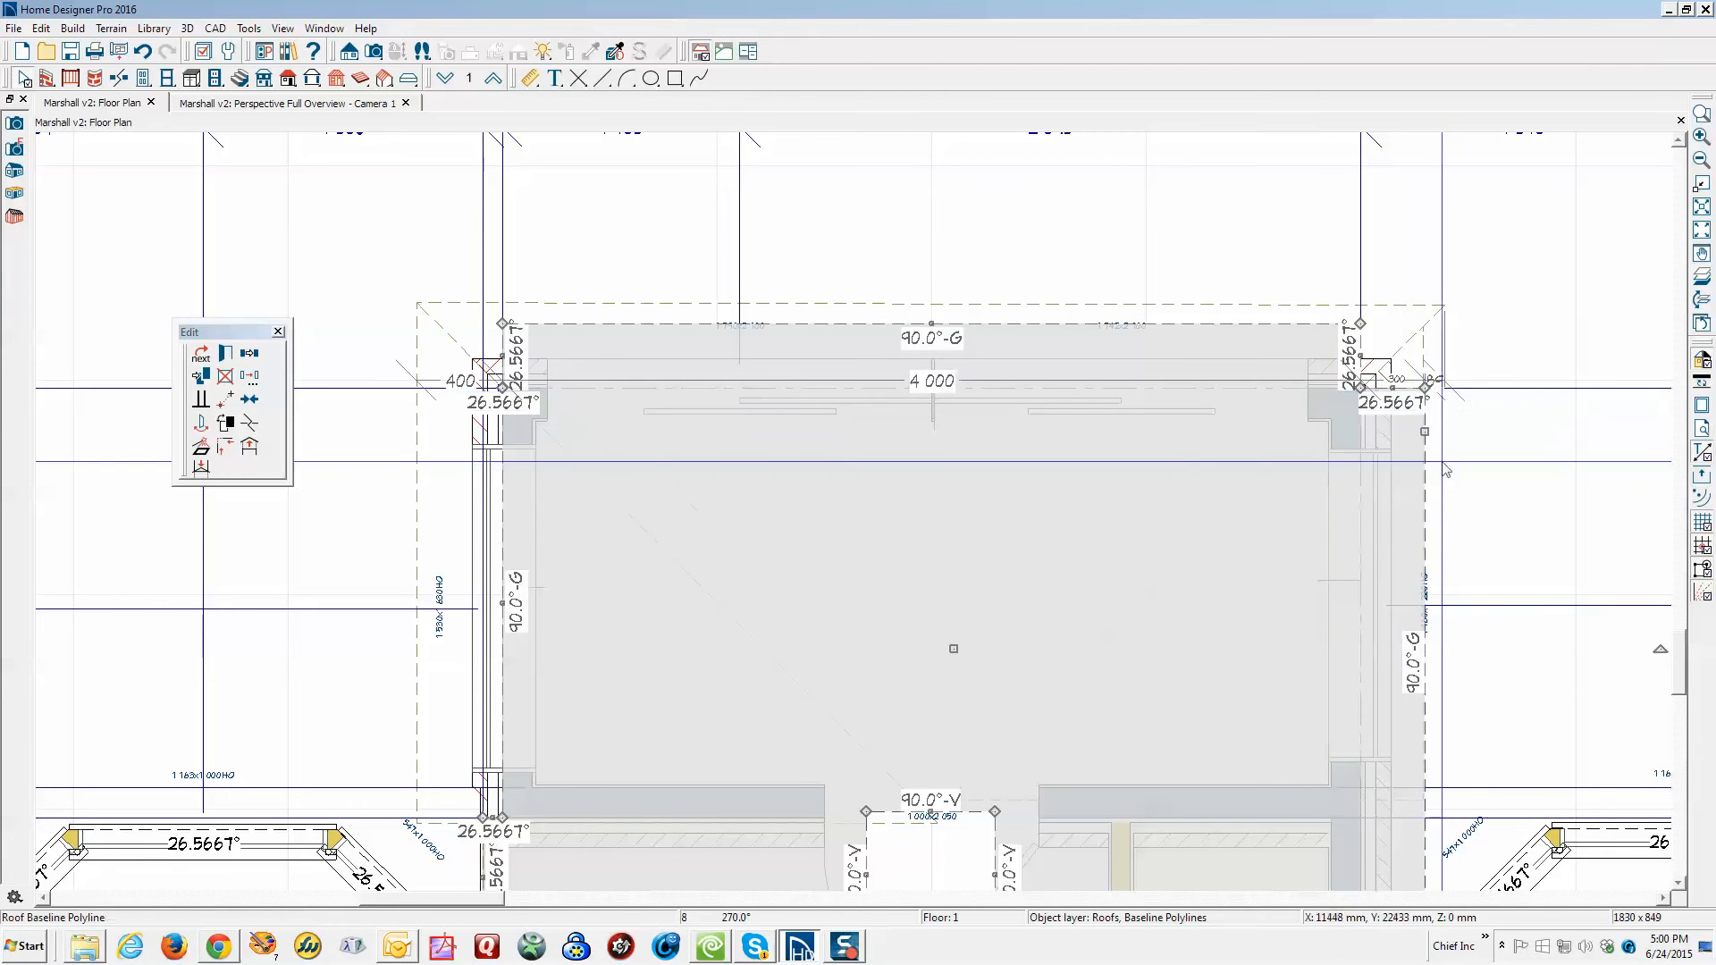
left_click(45, 404)
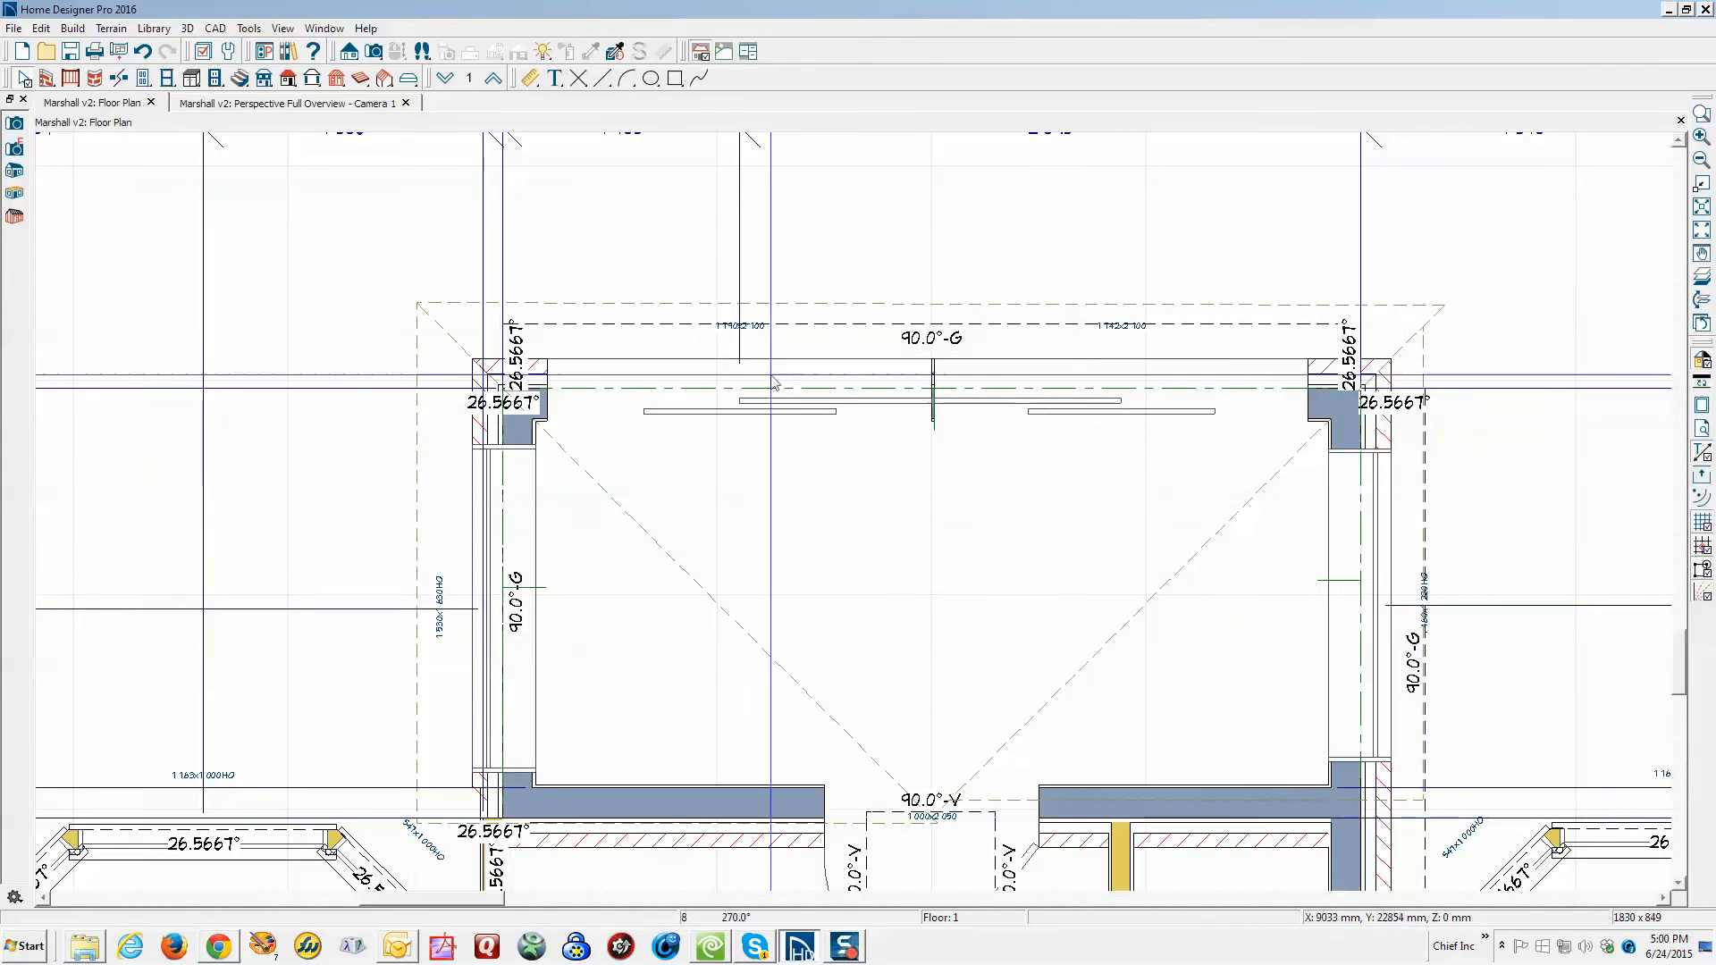
Extend the right-hand roof plane's eave edge out to the rear roof plane's corner and switch to the perspective overview
left_click(1215, 556)
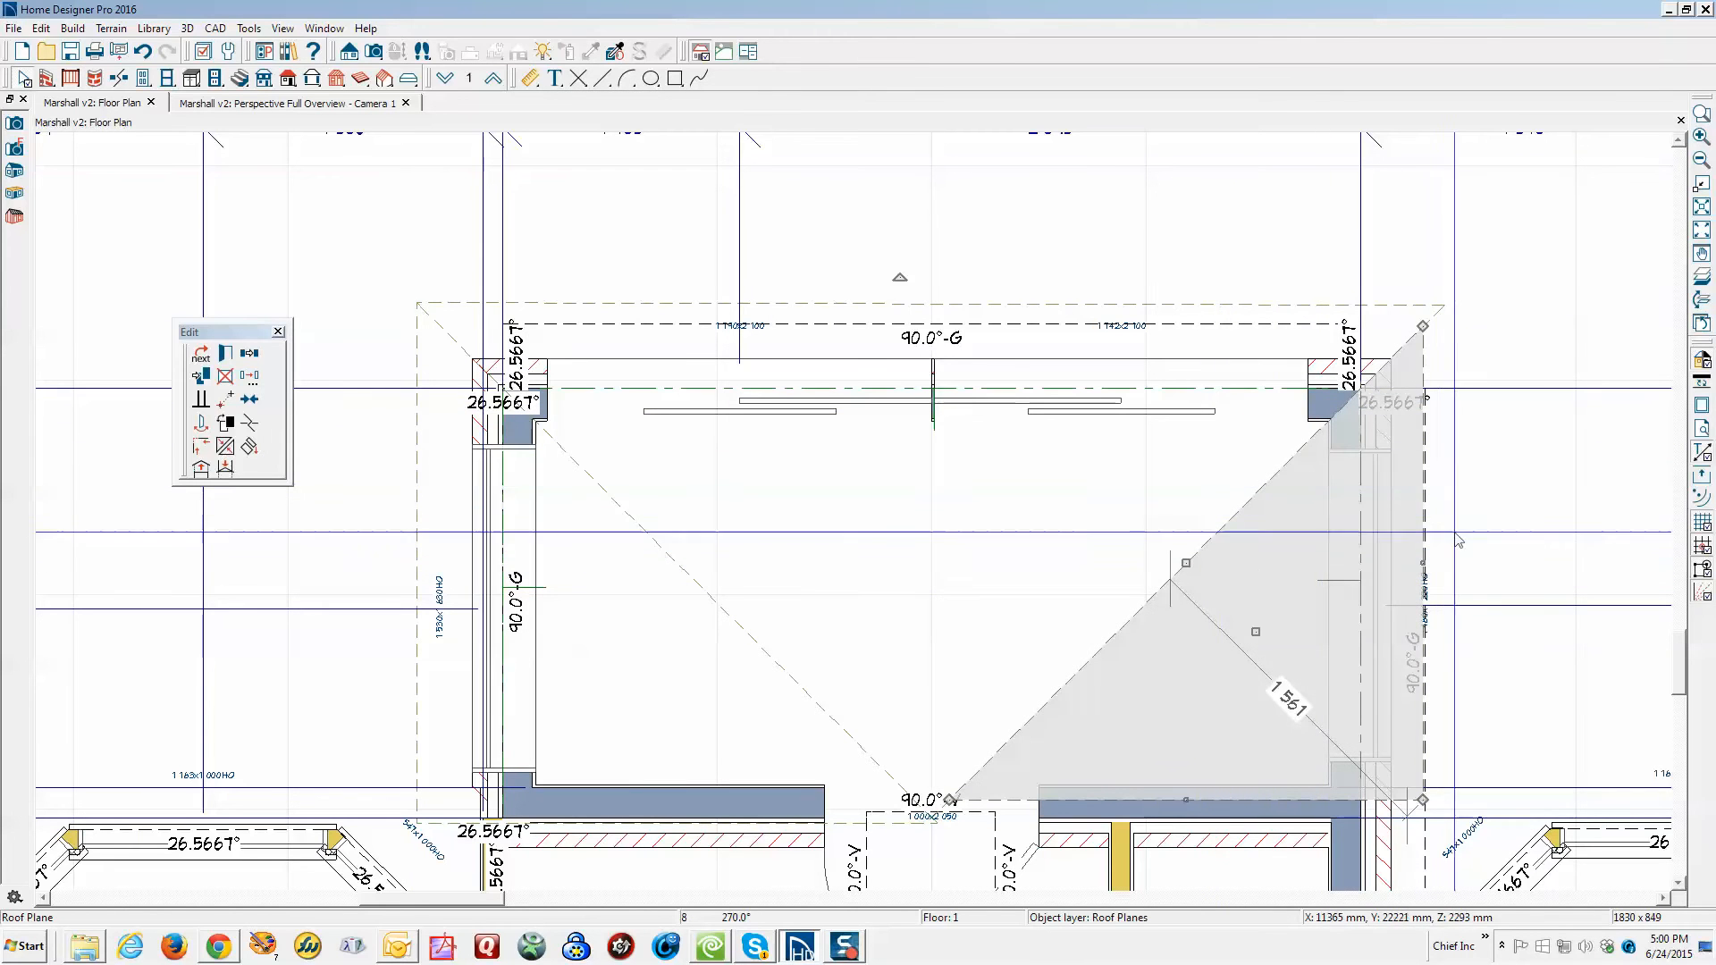
left_click_drag(1424, 447, 1445, 306)
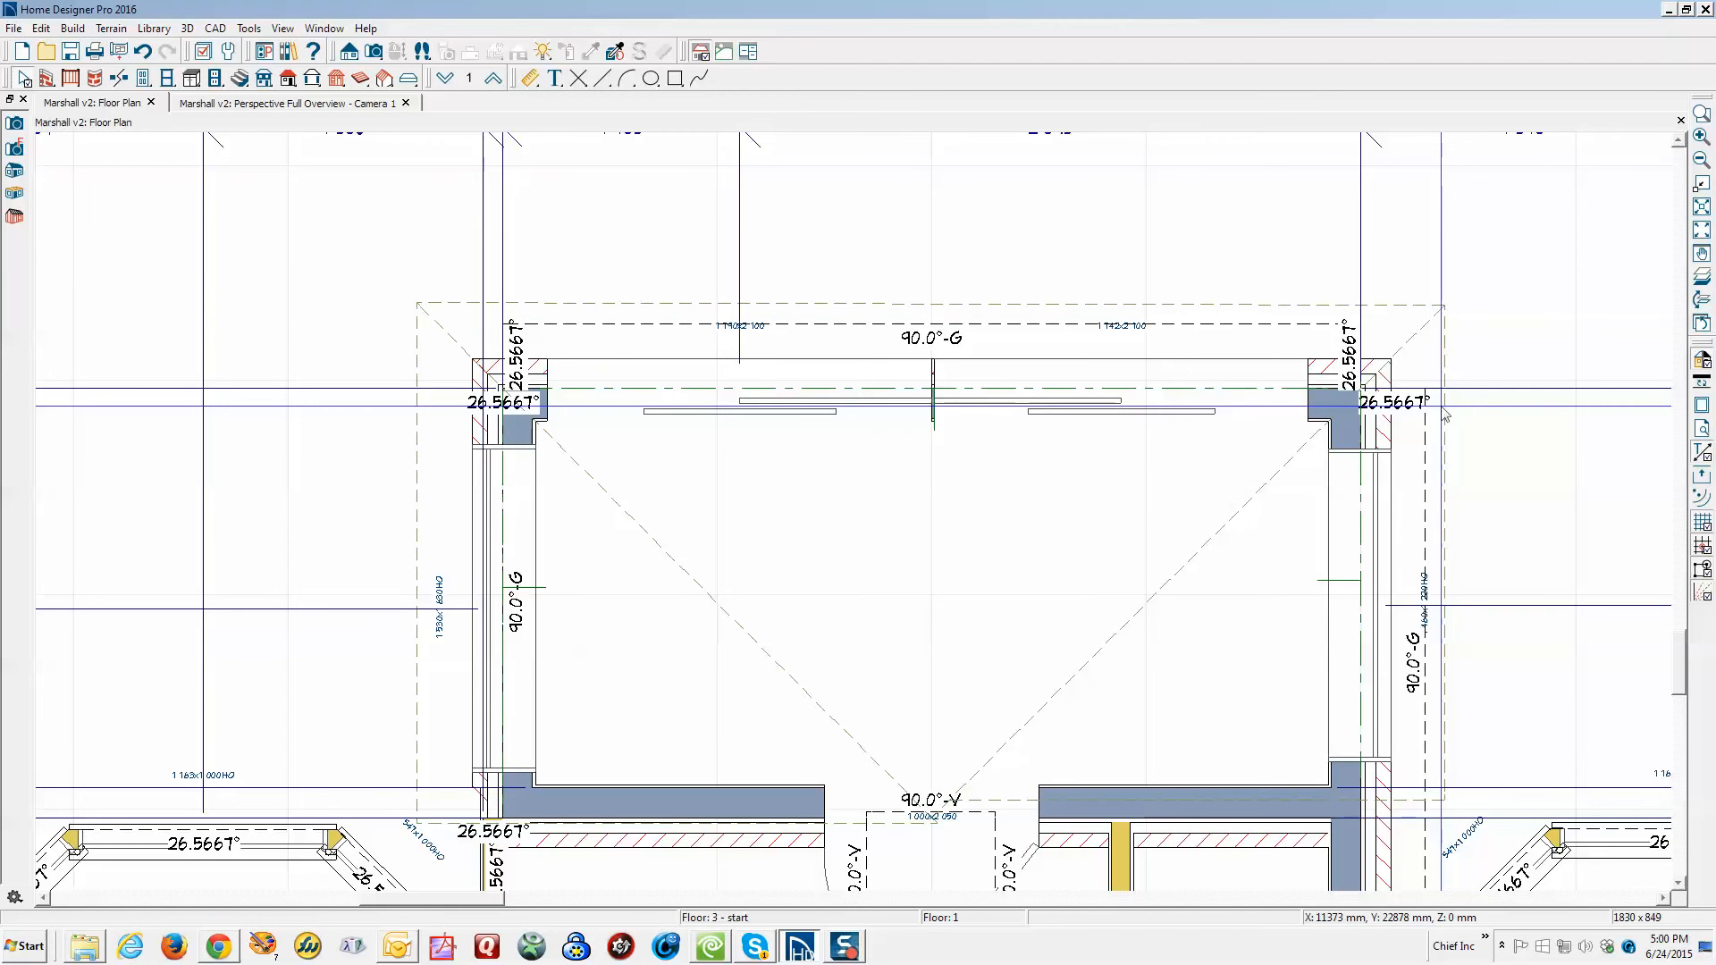
key("ctrl+Tab")
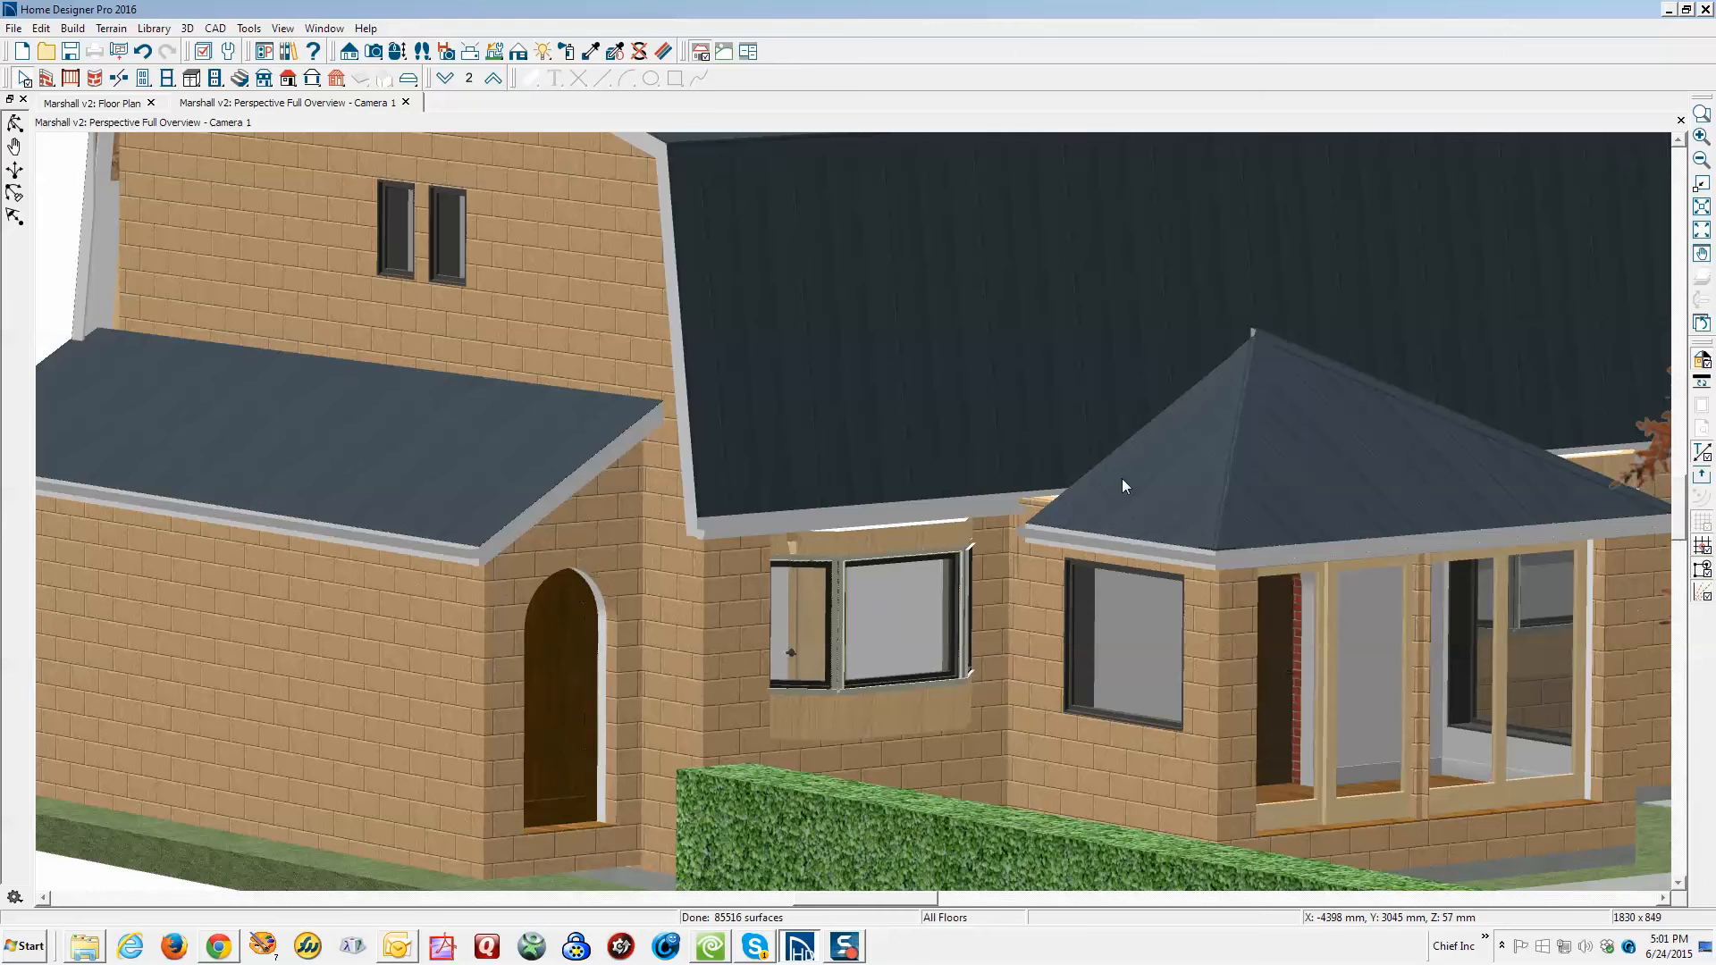
Break the main roof plane's lower edge at the two points where the extension's side roof planes meet it
scroll(1048, 447, "down", 5)
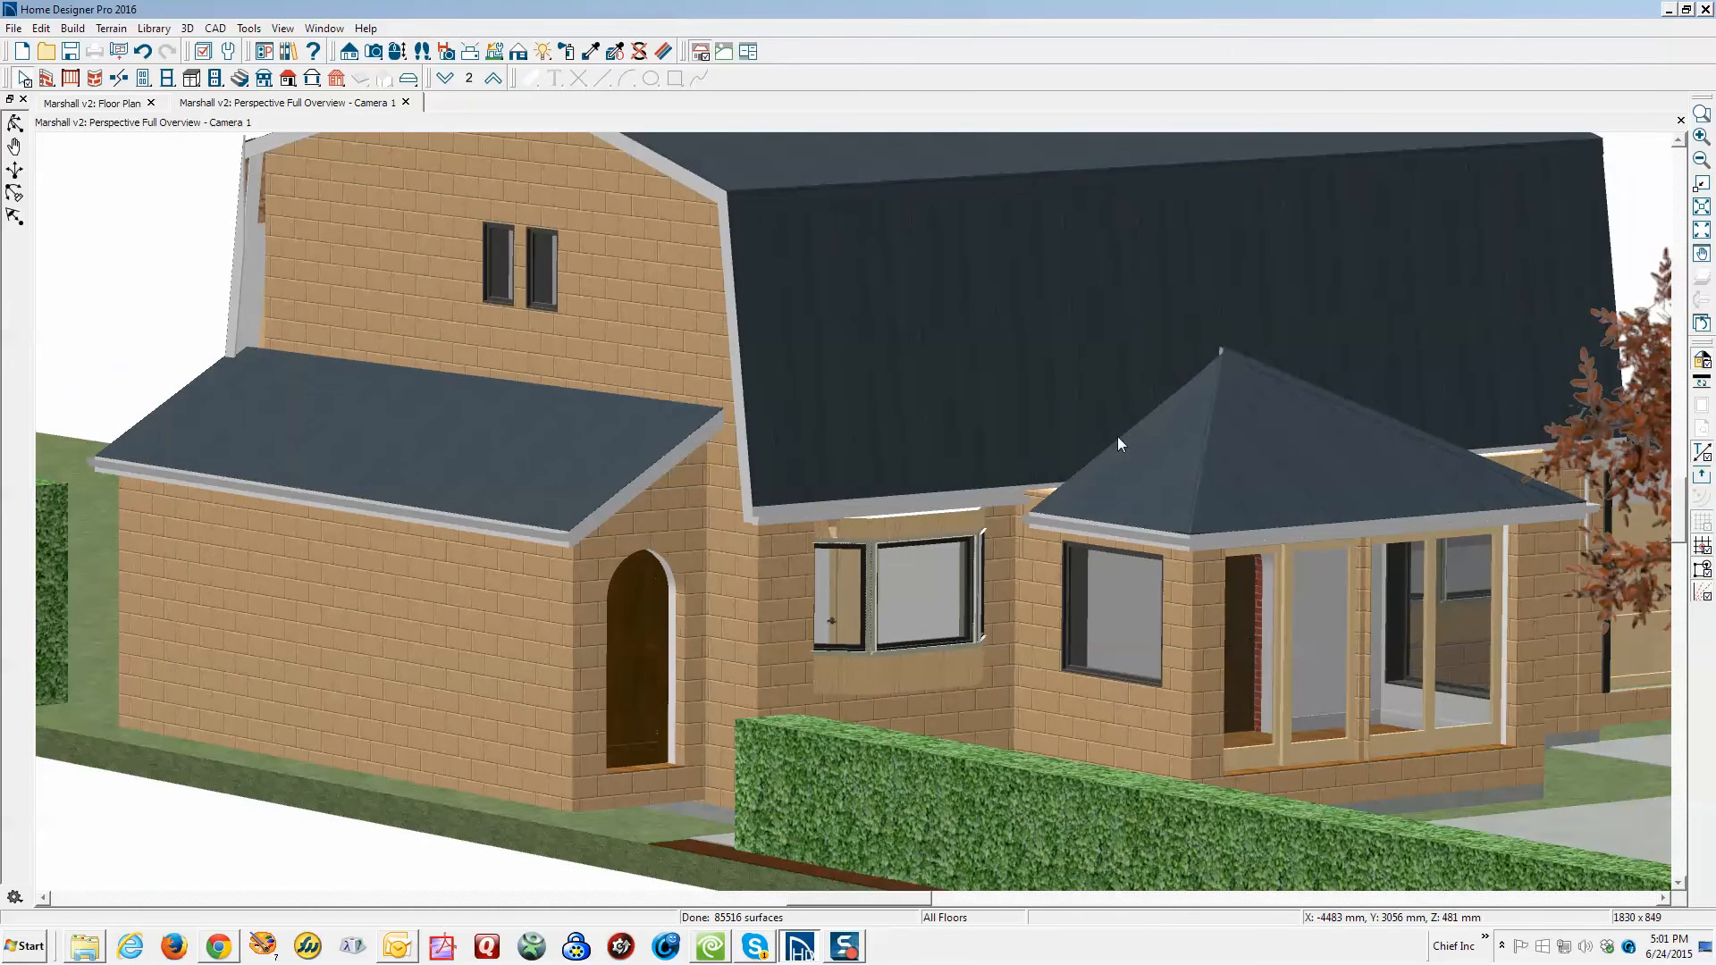
left_click(1117, 437)
left_click(1144, 484)
left_click(1058, 430)
scroll(1060, 437, "up", 3)
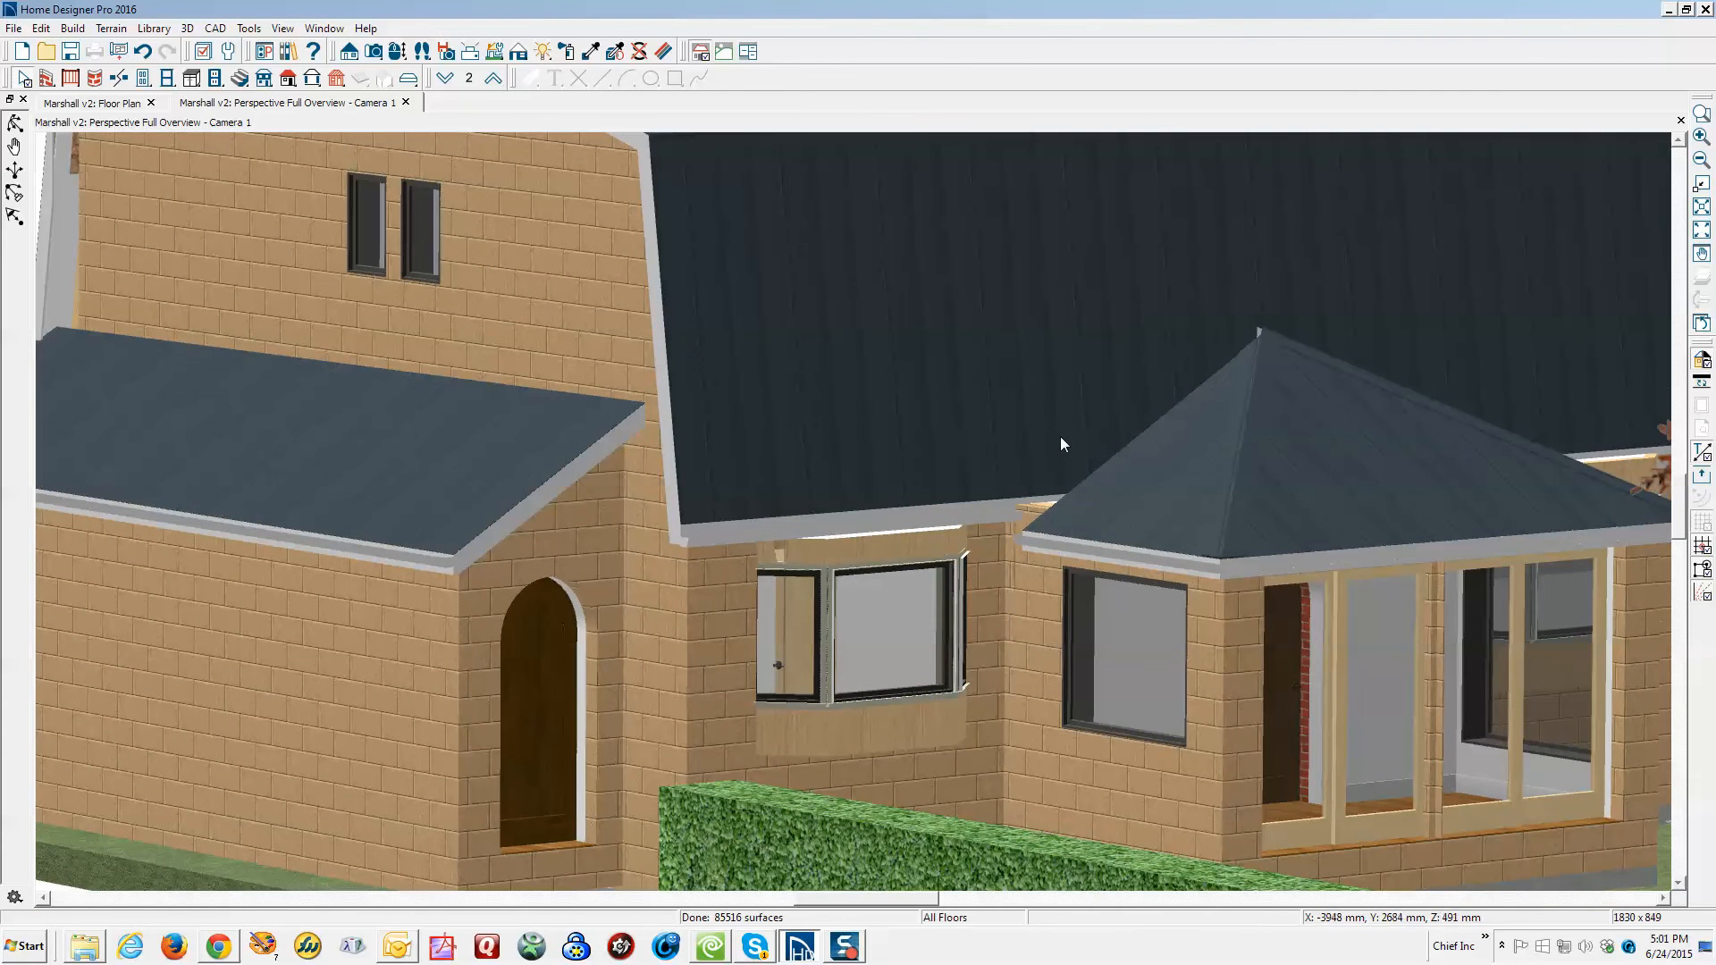
left_click(1052, 431)
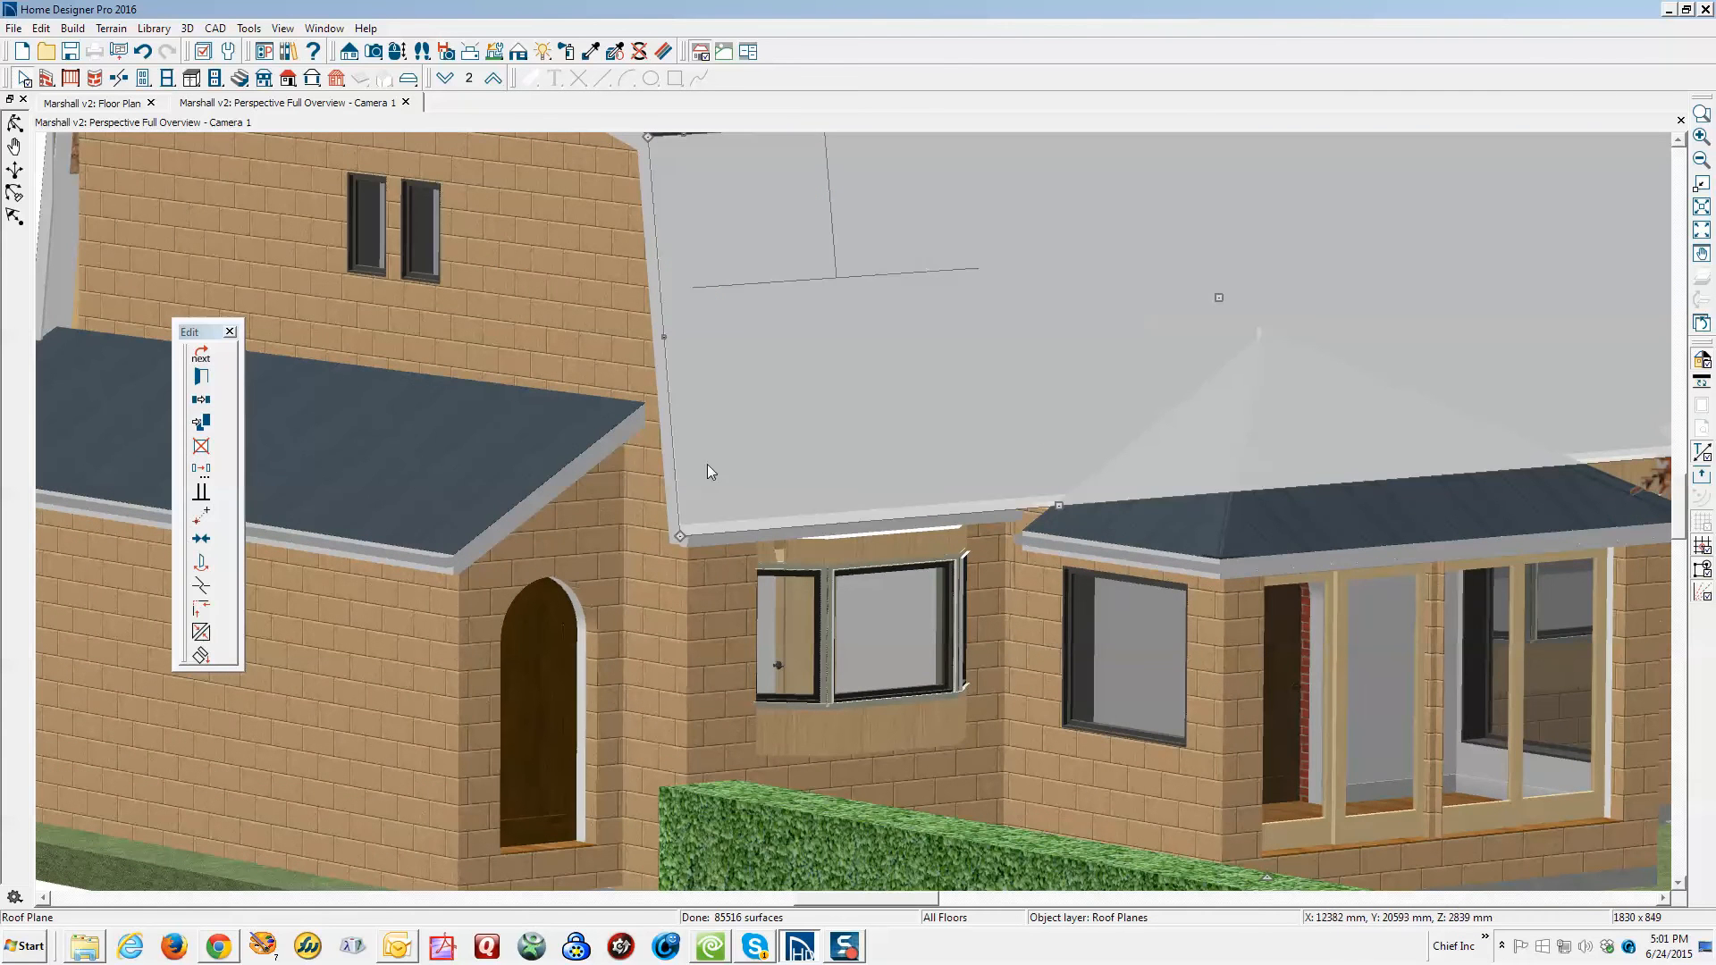
left_click(201, 585)
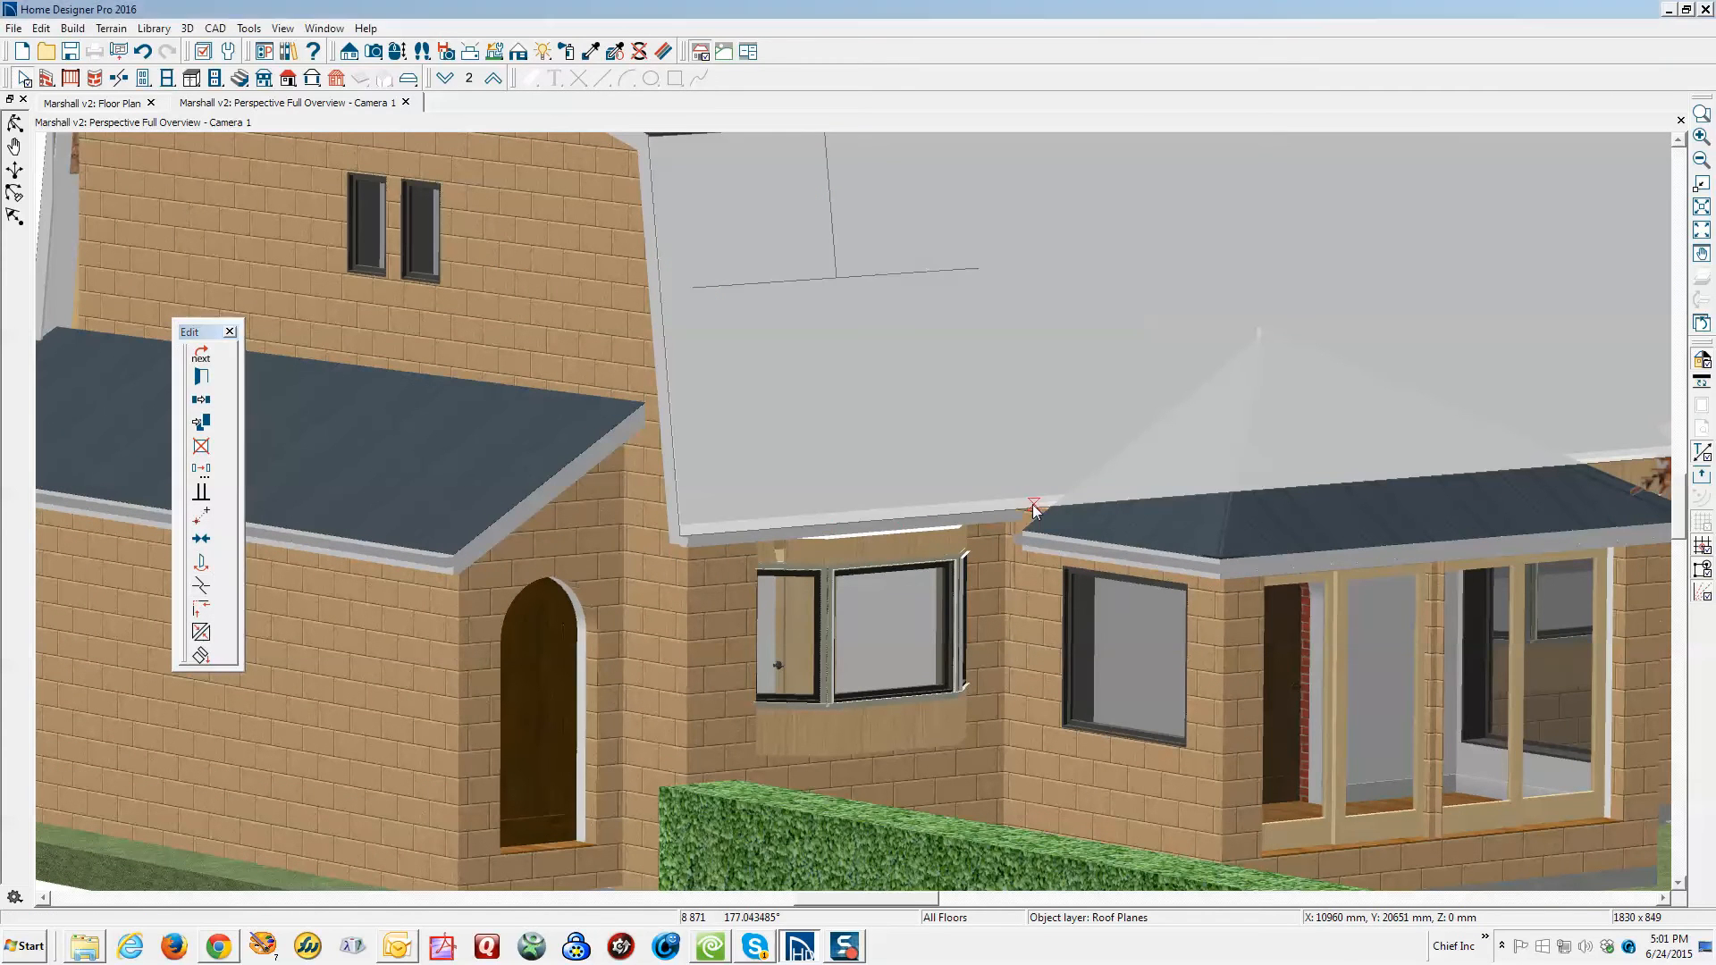
left_click(1033, 520)
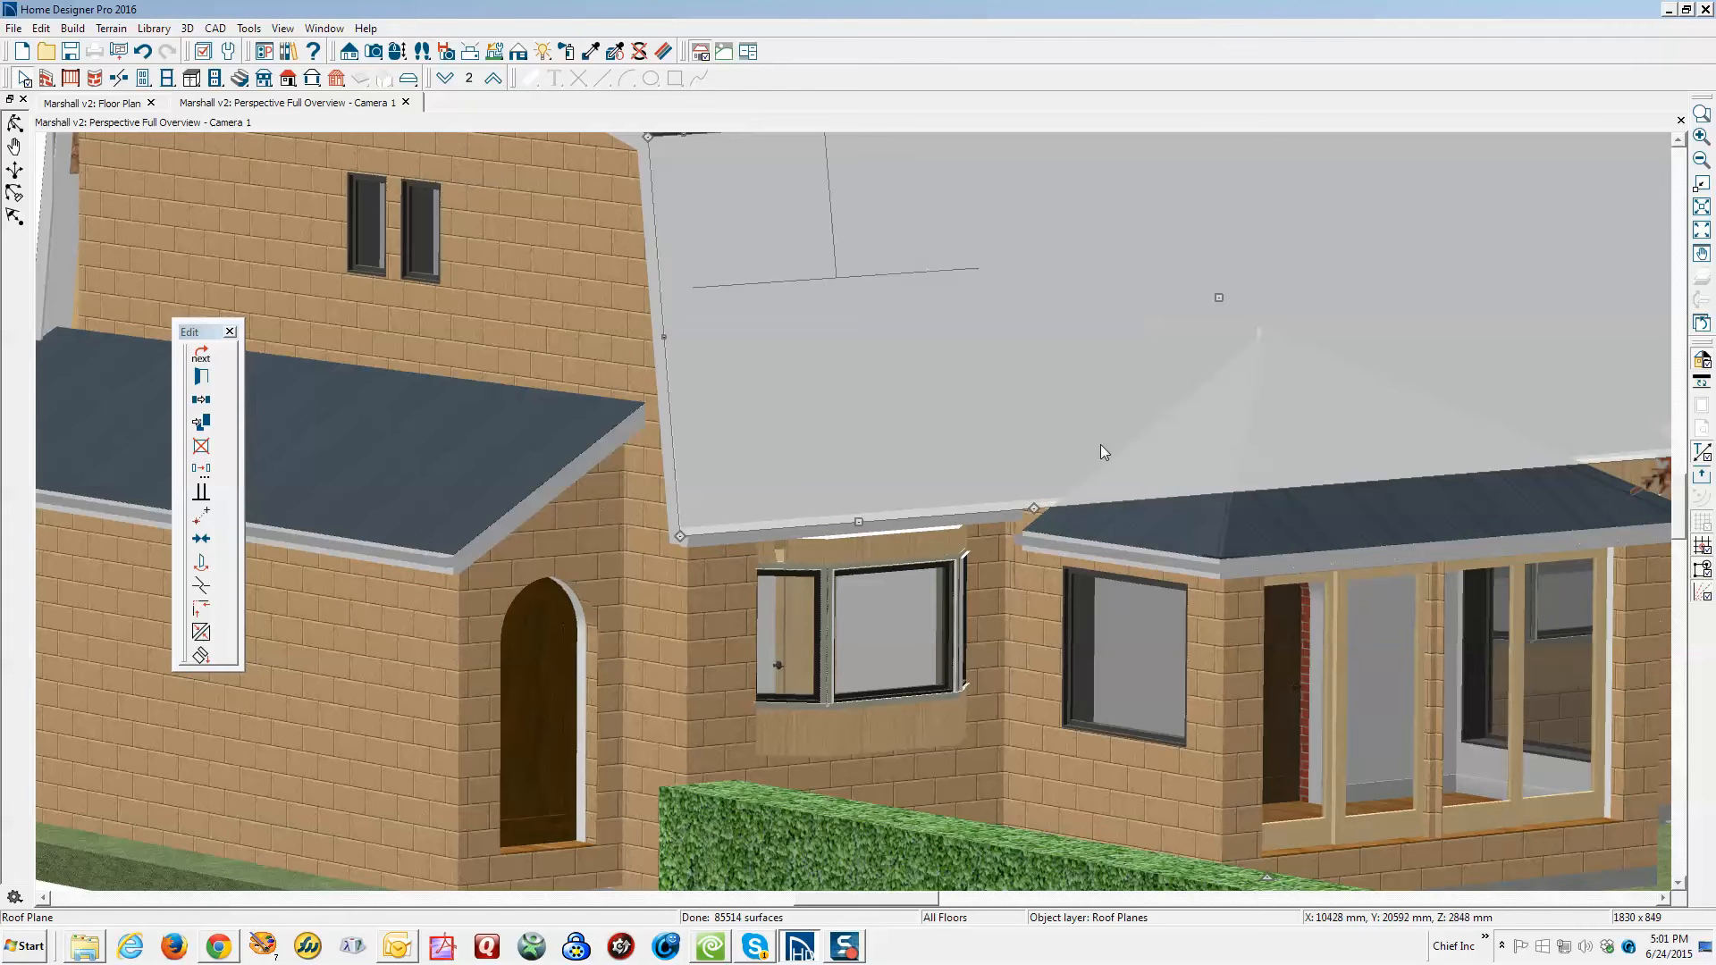
left_click(202, 577)
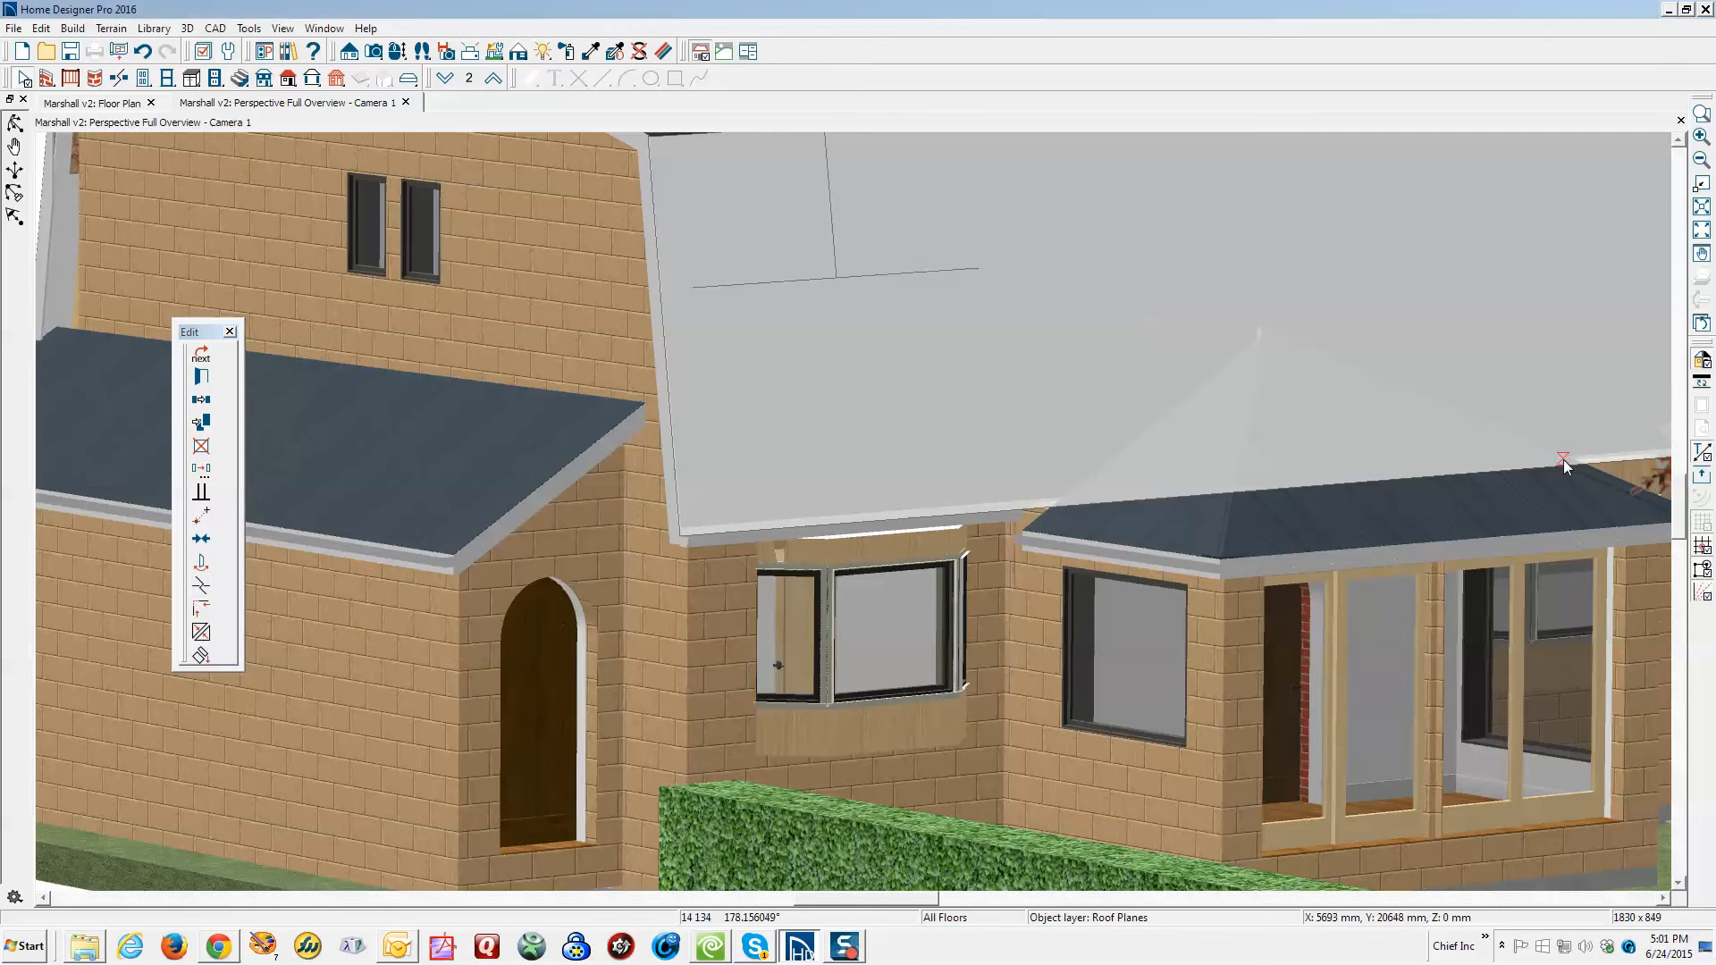
left_click(1423, 502)
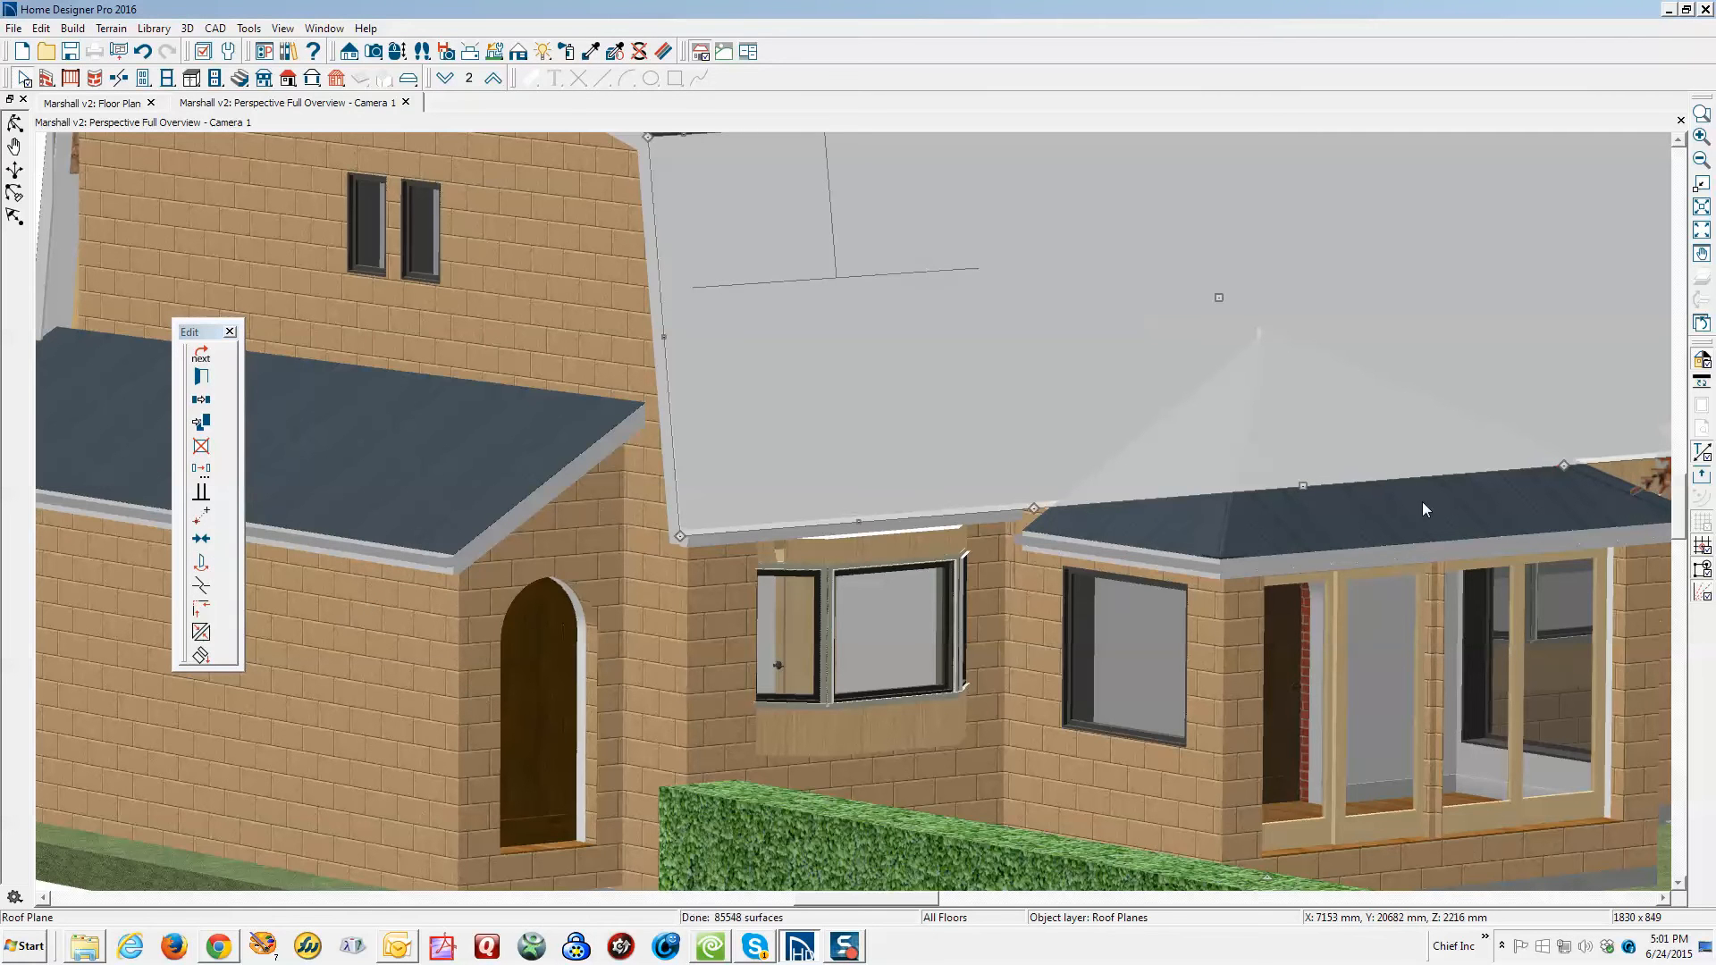
Add a break between those two points and pull it up the main roof plane to a peak above the extension roof
left_click(201, 585)
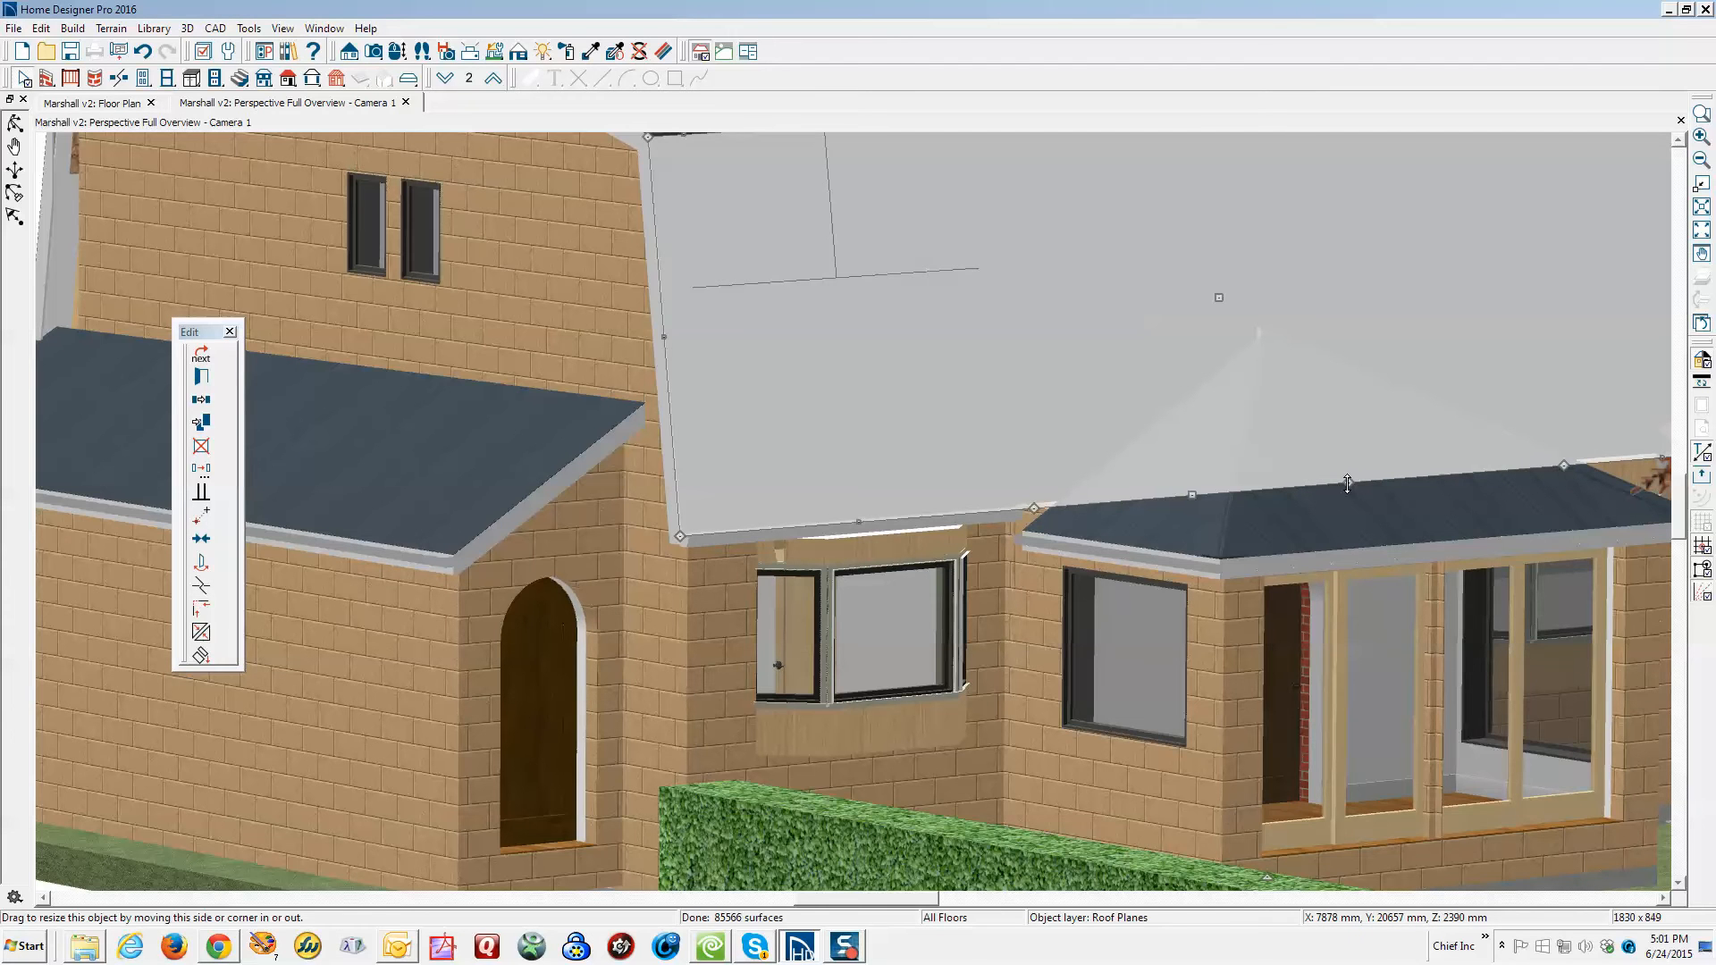
left_click_drag(1259, 340, 1235, 319)
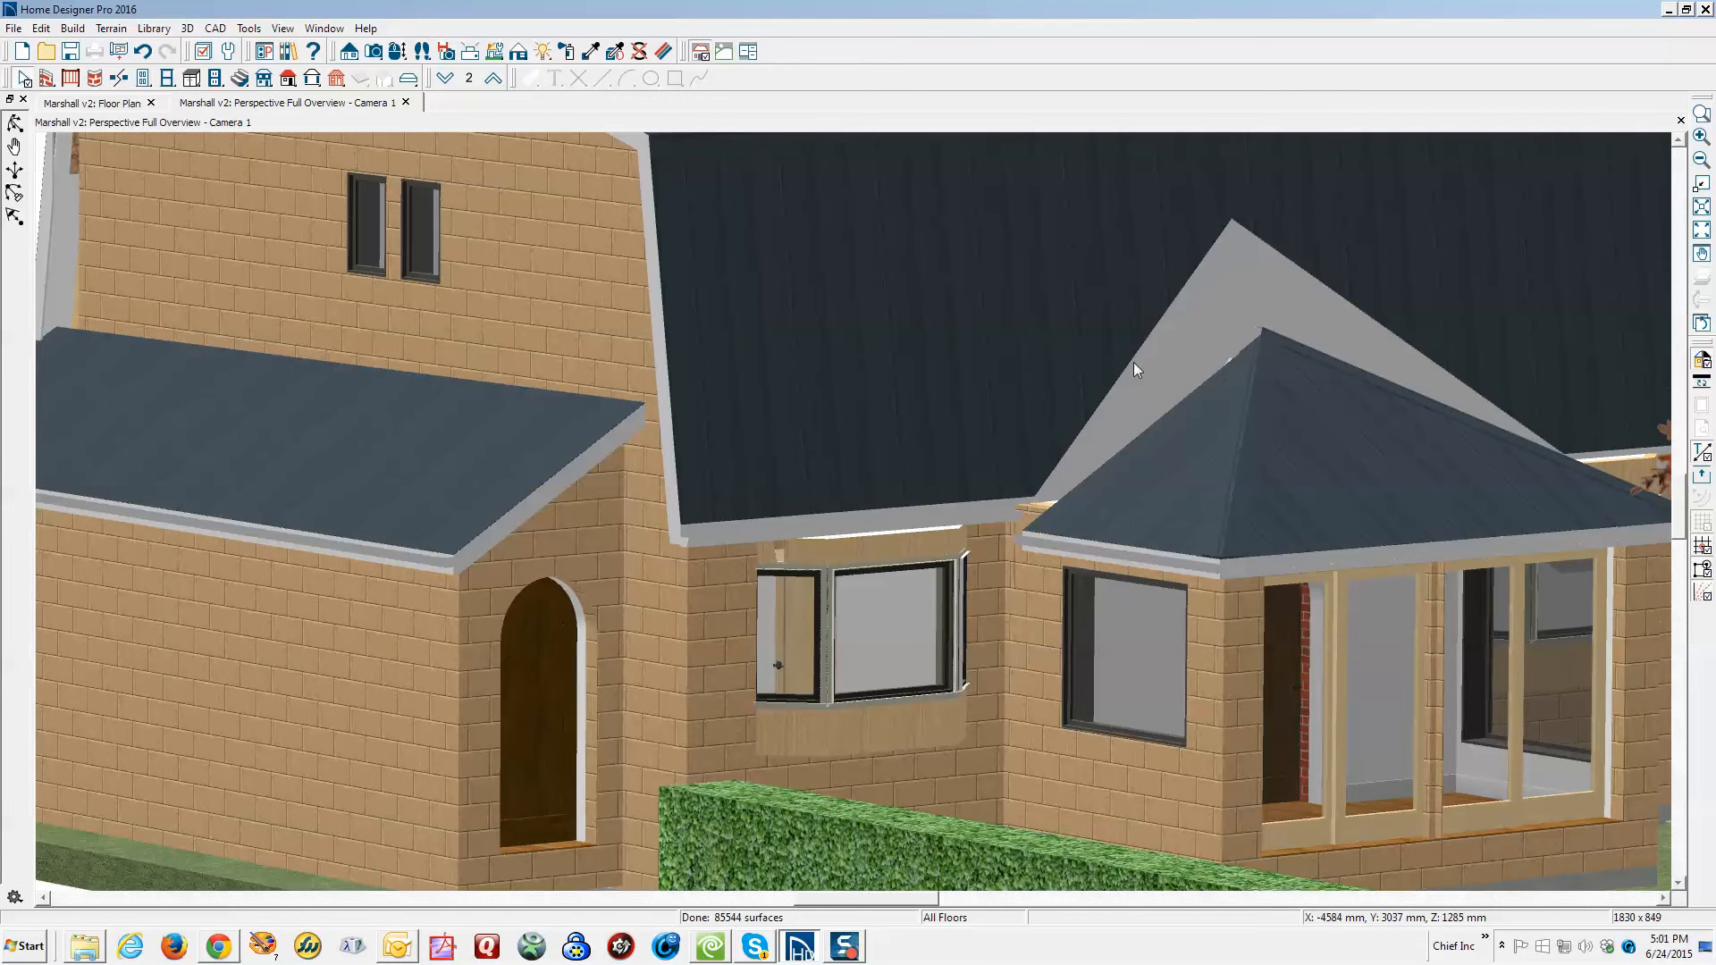
Join the main roof plane's new sloping edge to the extension's side roof plane beside the bay window
left_click(1166, 440)
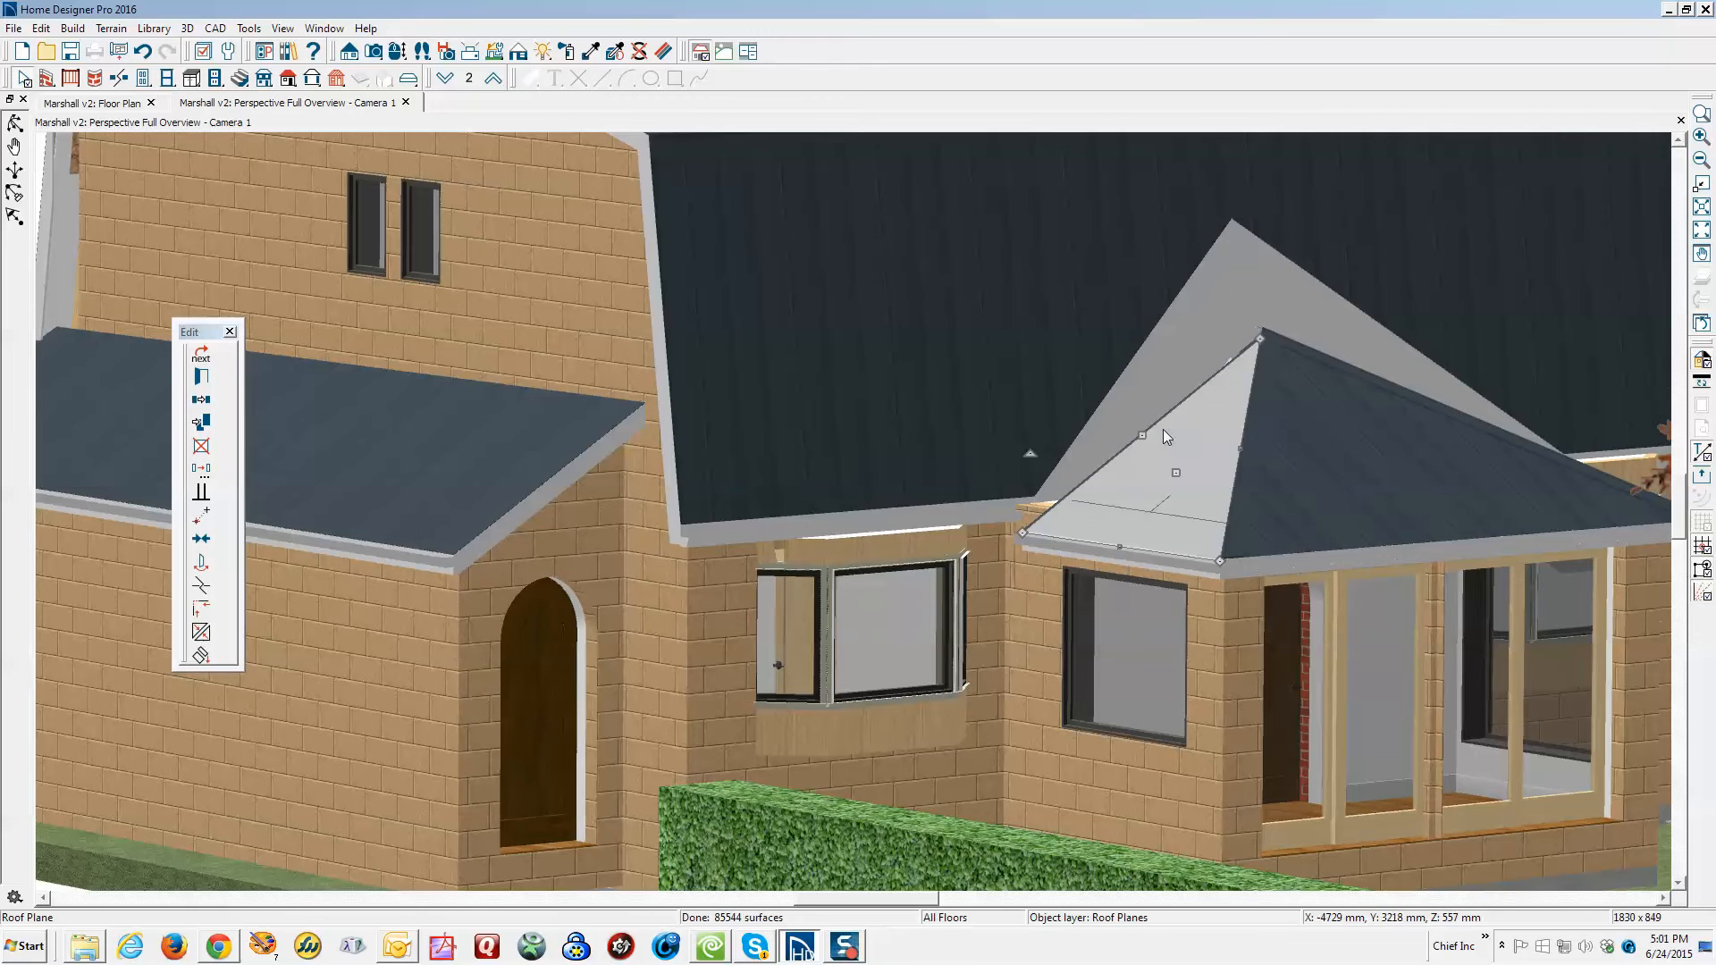
left_click(1292, 326)
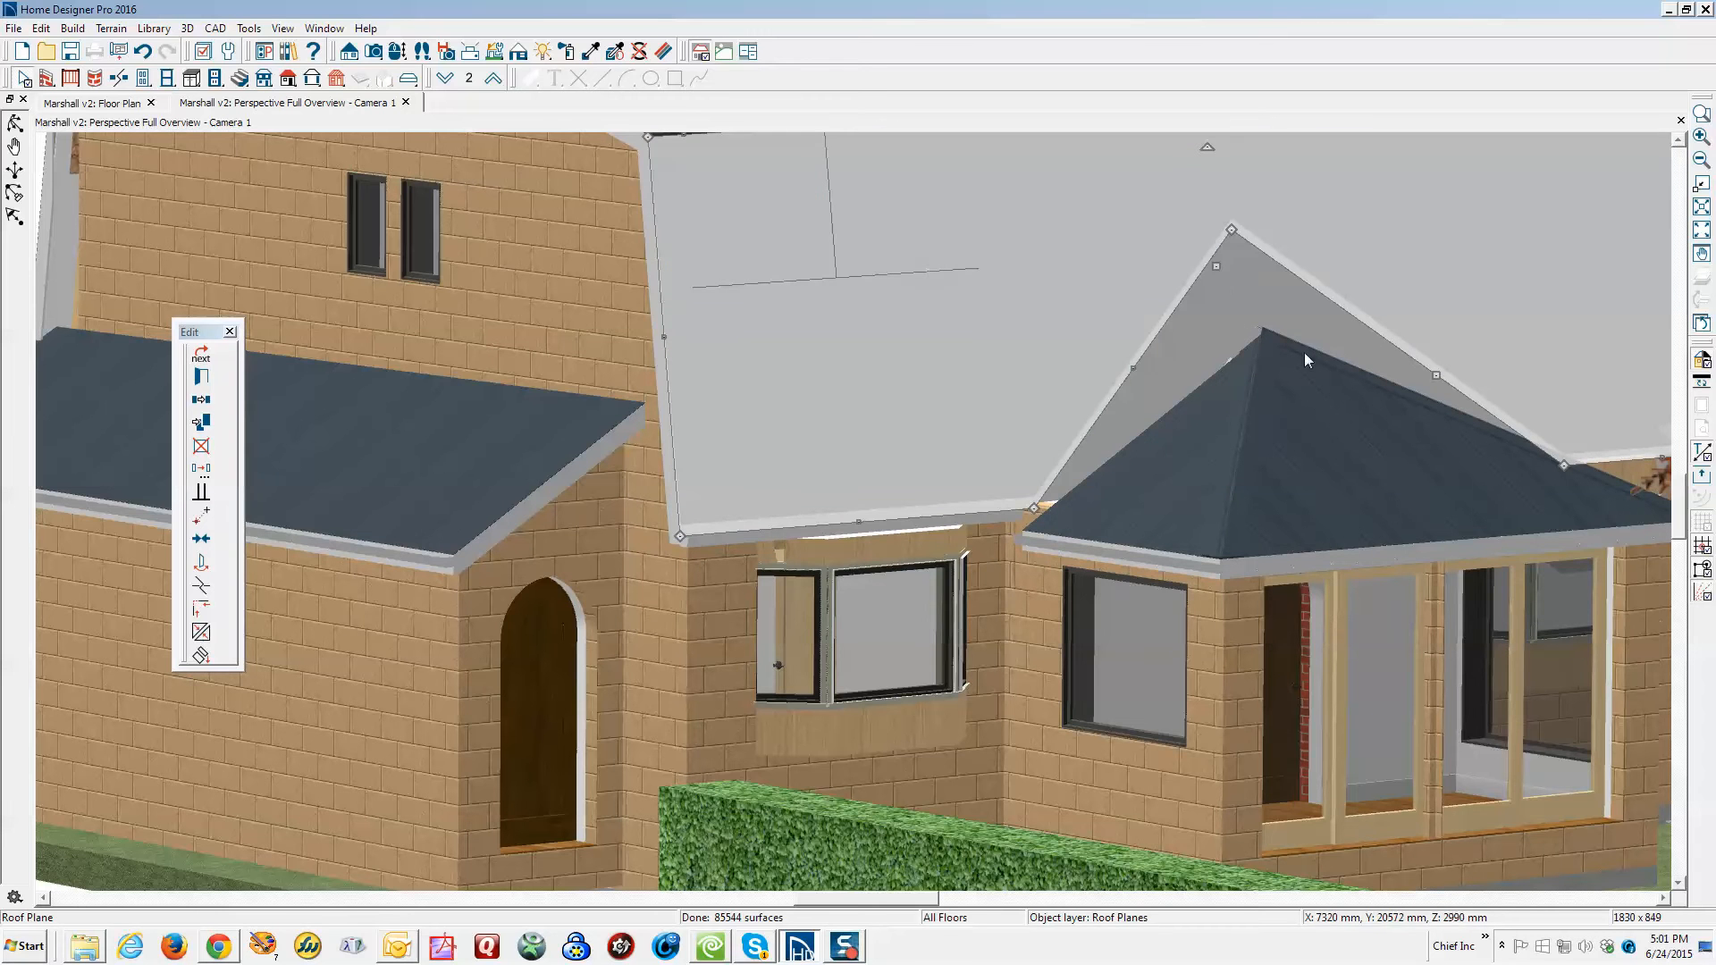
left_click(1117, 367)
left_click(200, 633)
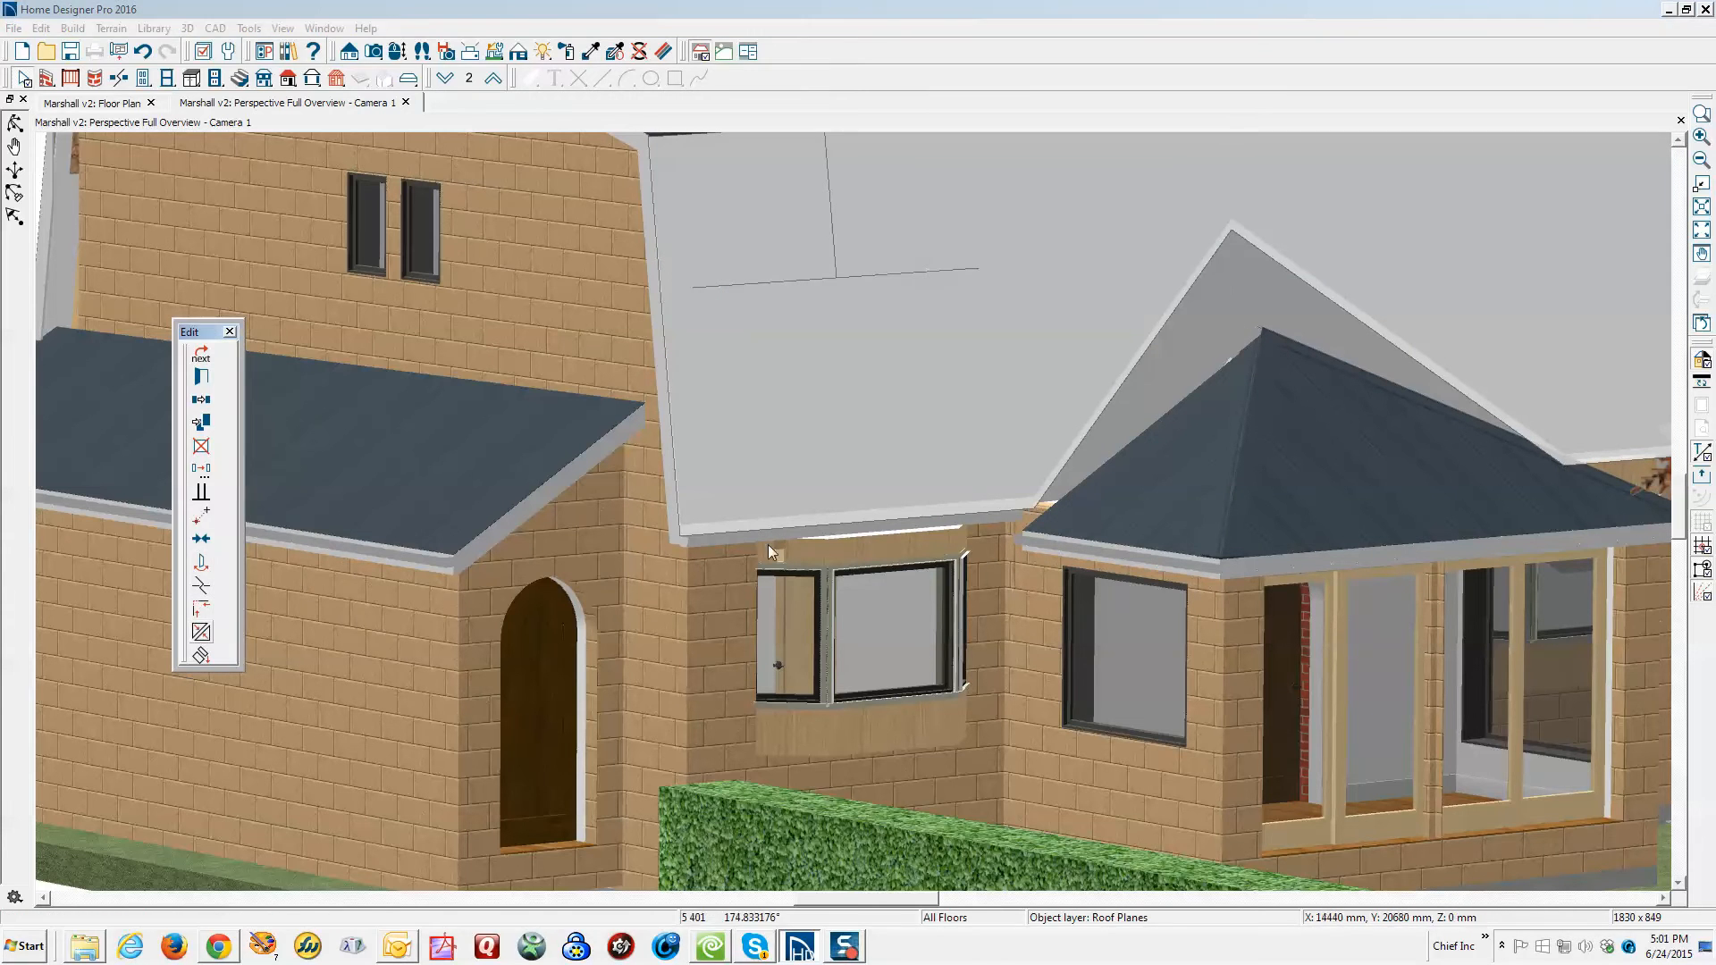
left_click(1117, 445)
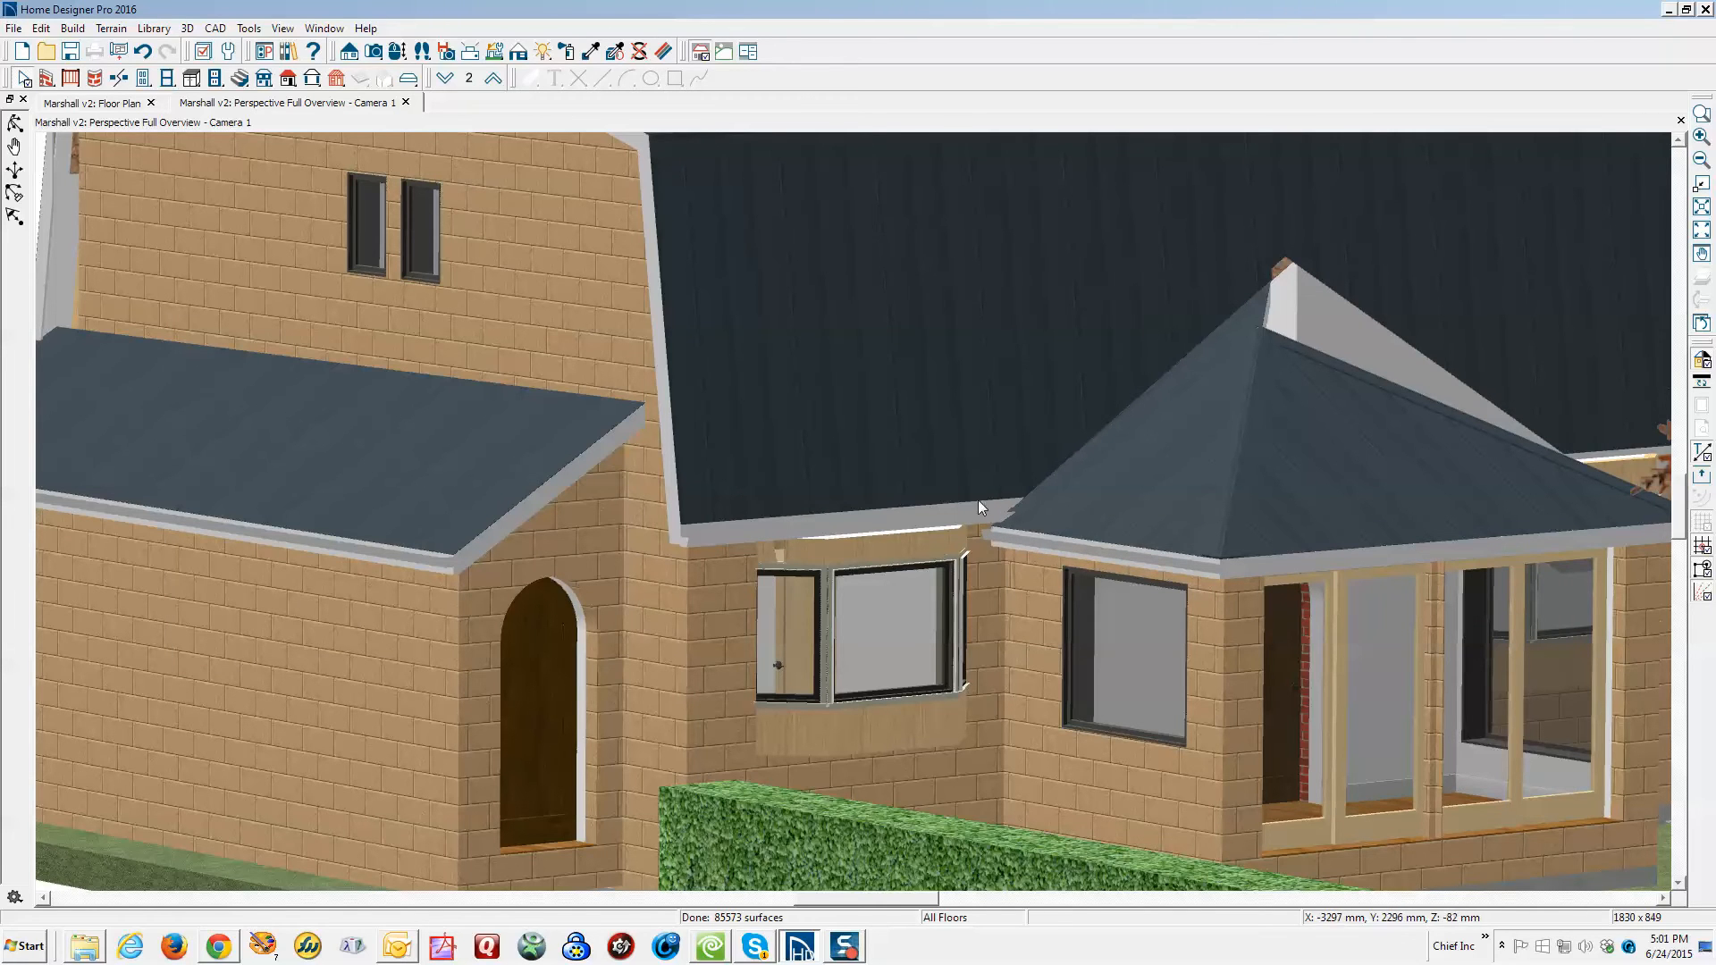
scroll(999, 474, "down", 2)
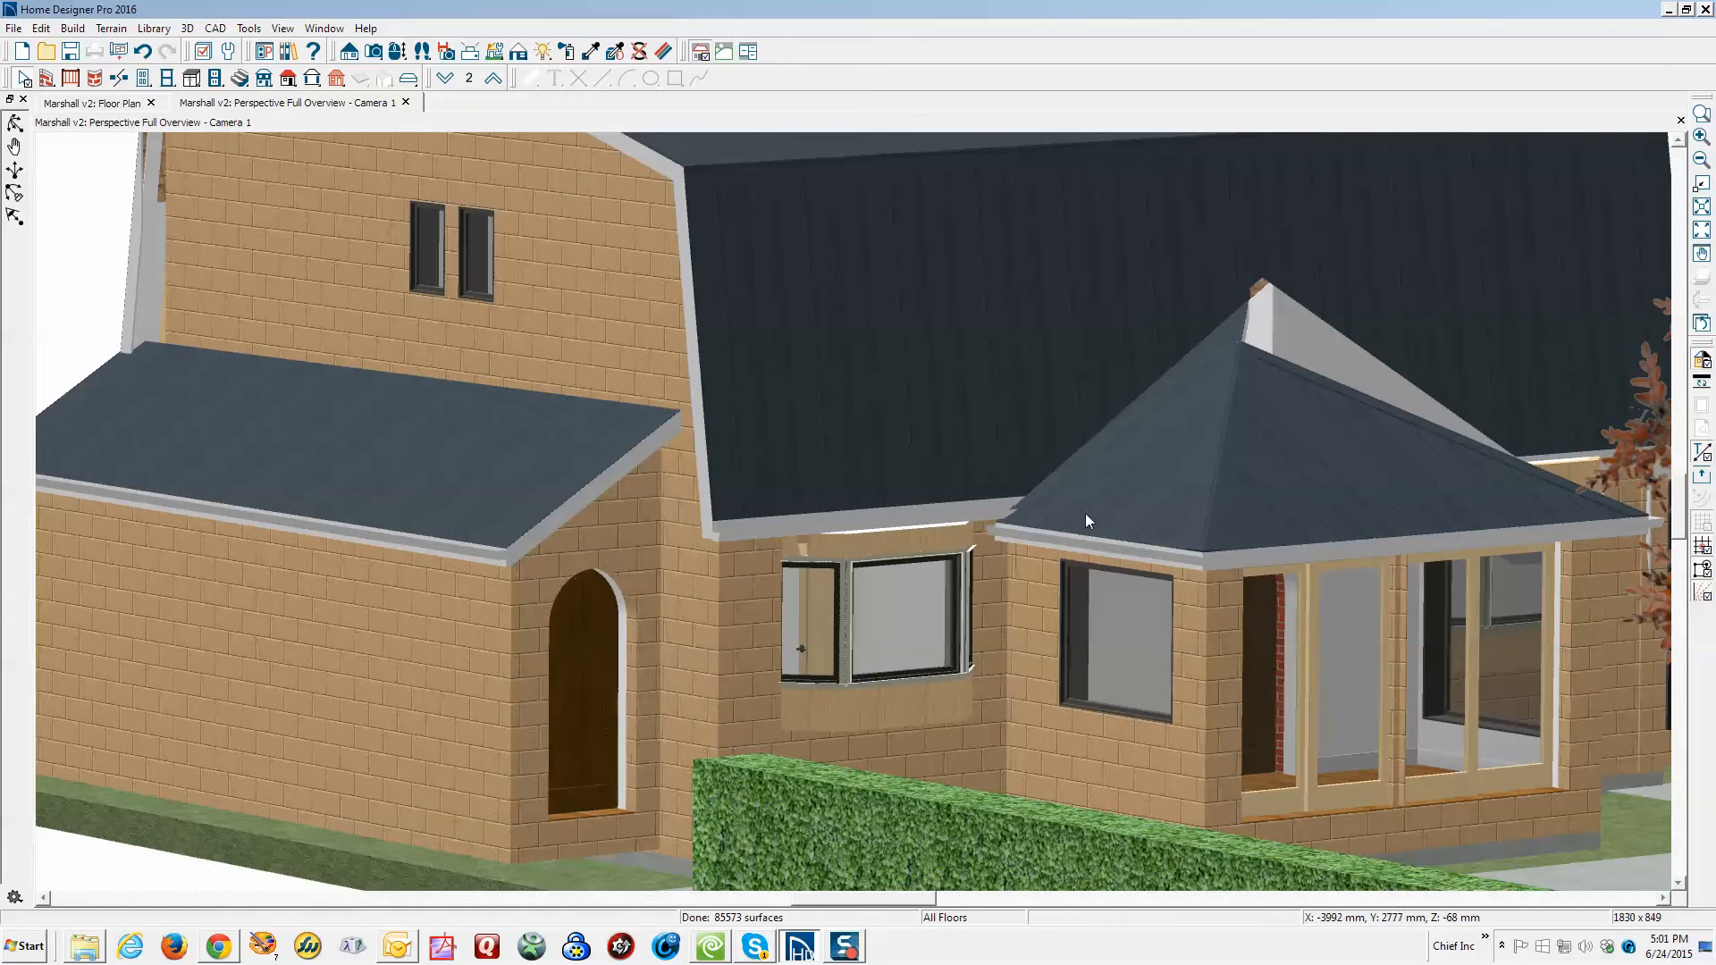
Check the main roof plane's fascia top height in its specification, leaving the settings as they are
left_click(942, 488)
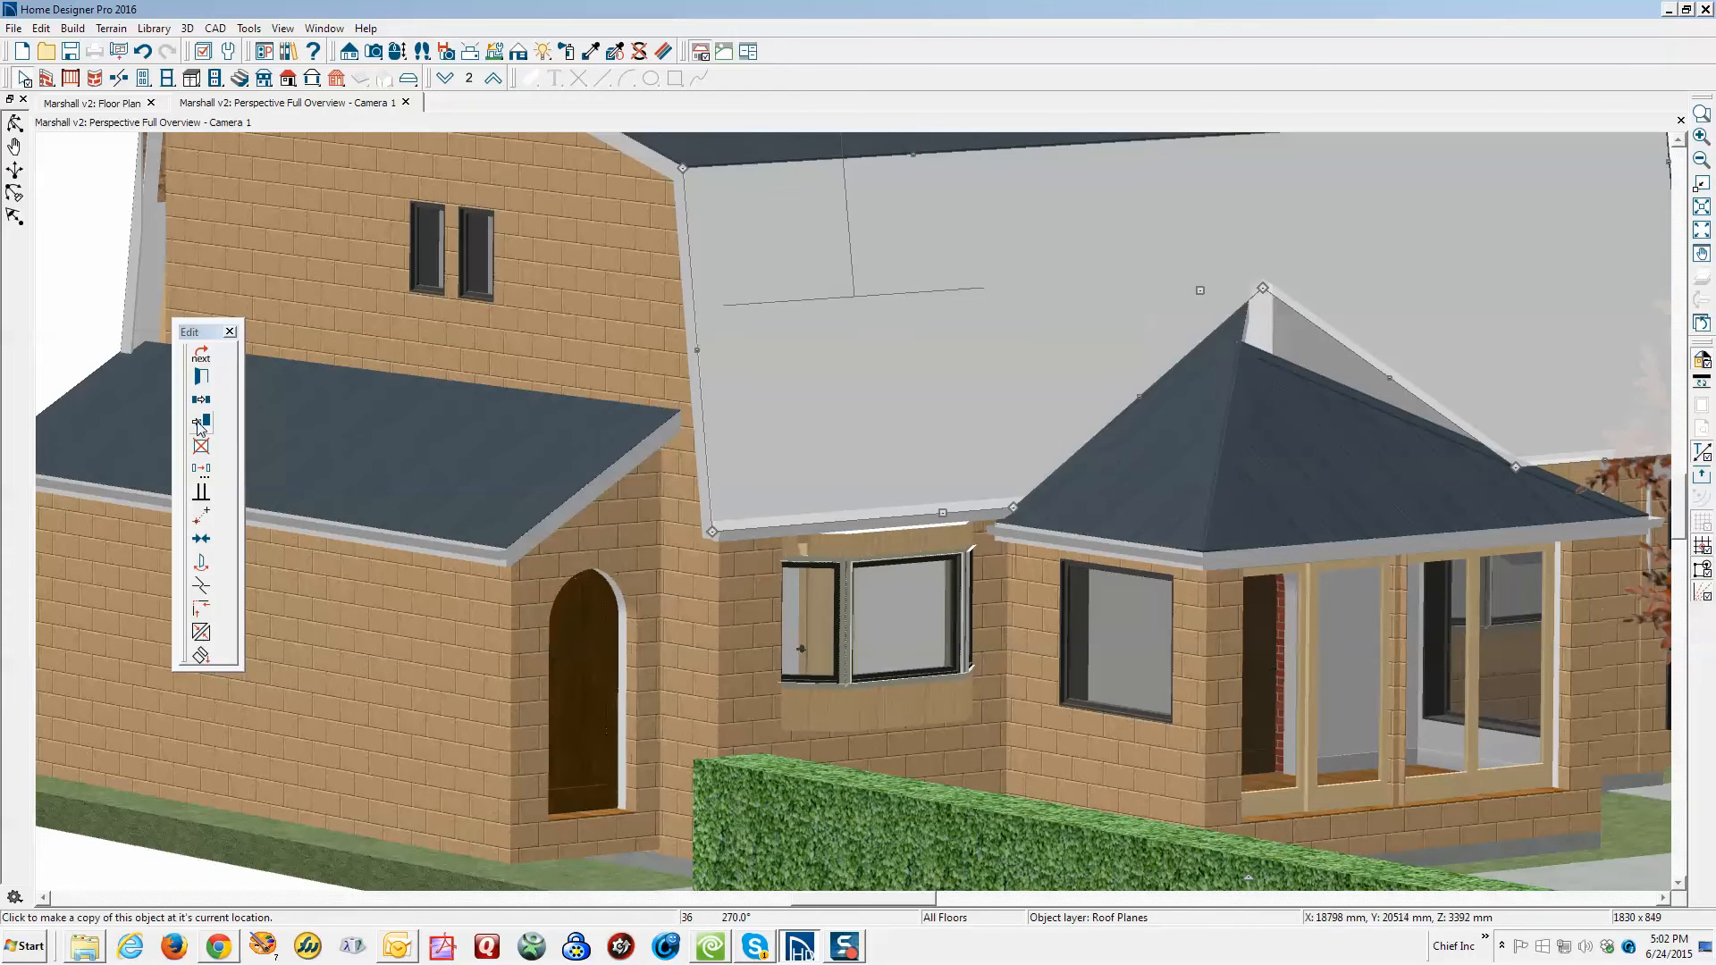
left_click(201, 376)
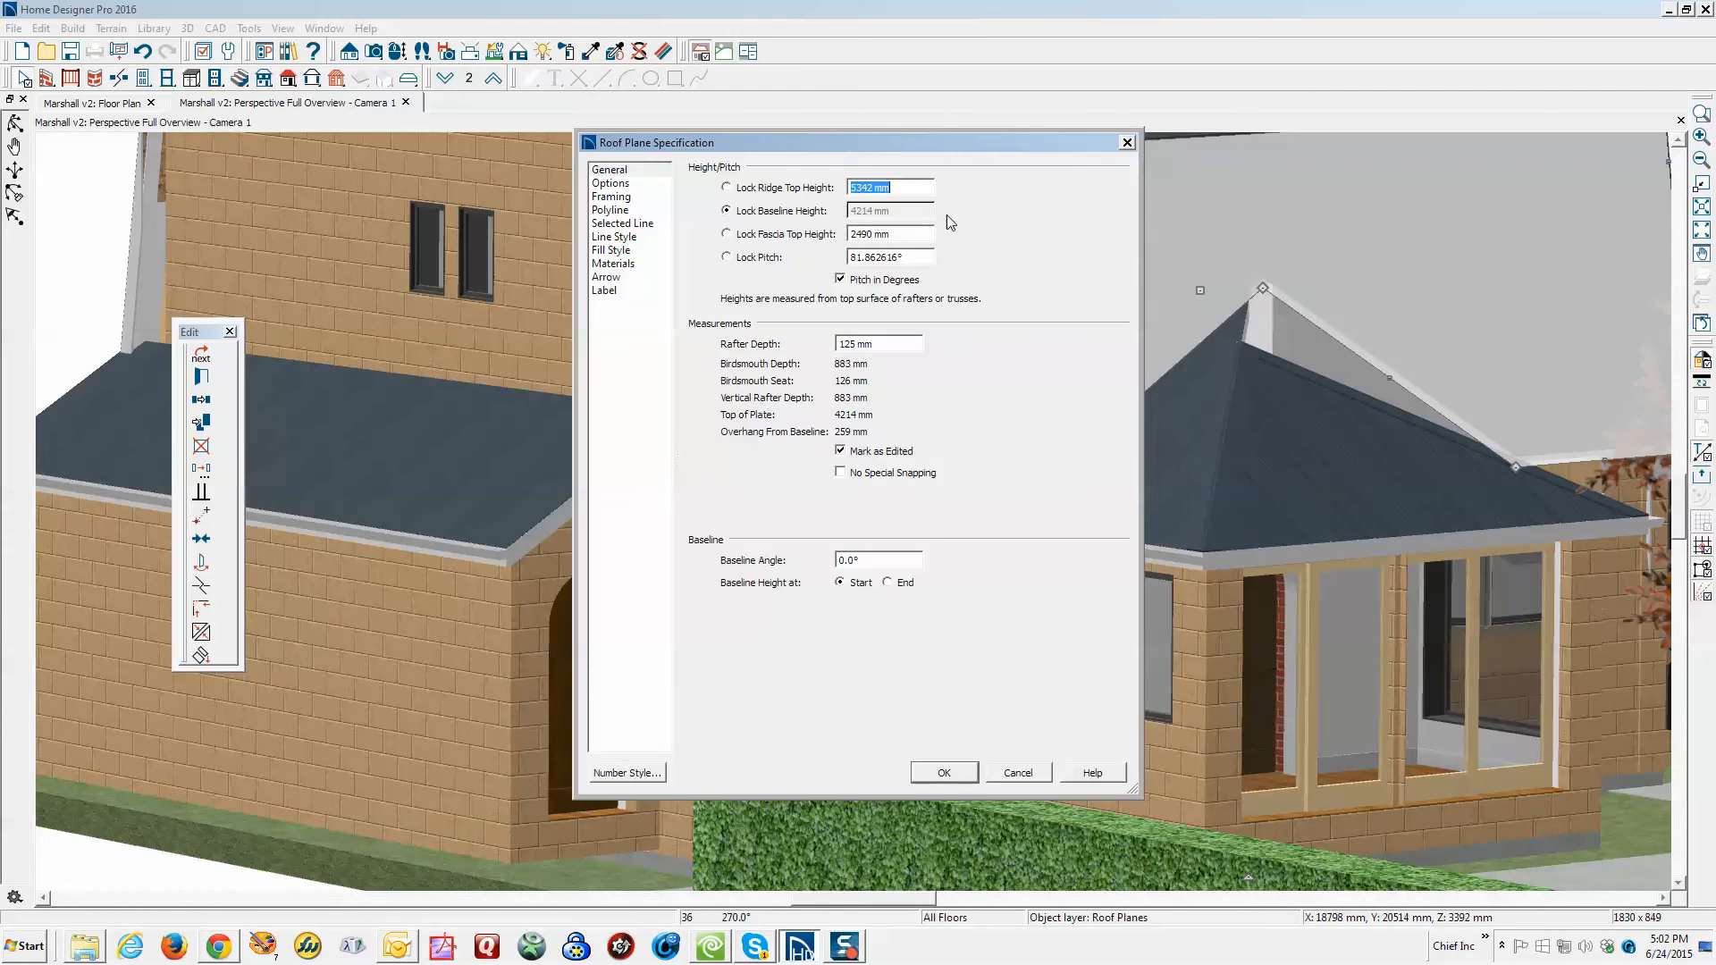
left_click(895, 235)
left_click(1044, 774)
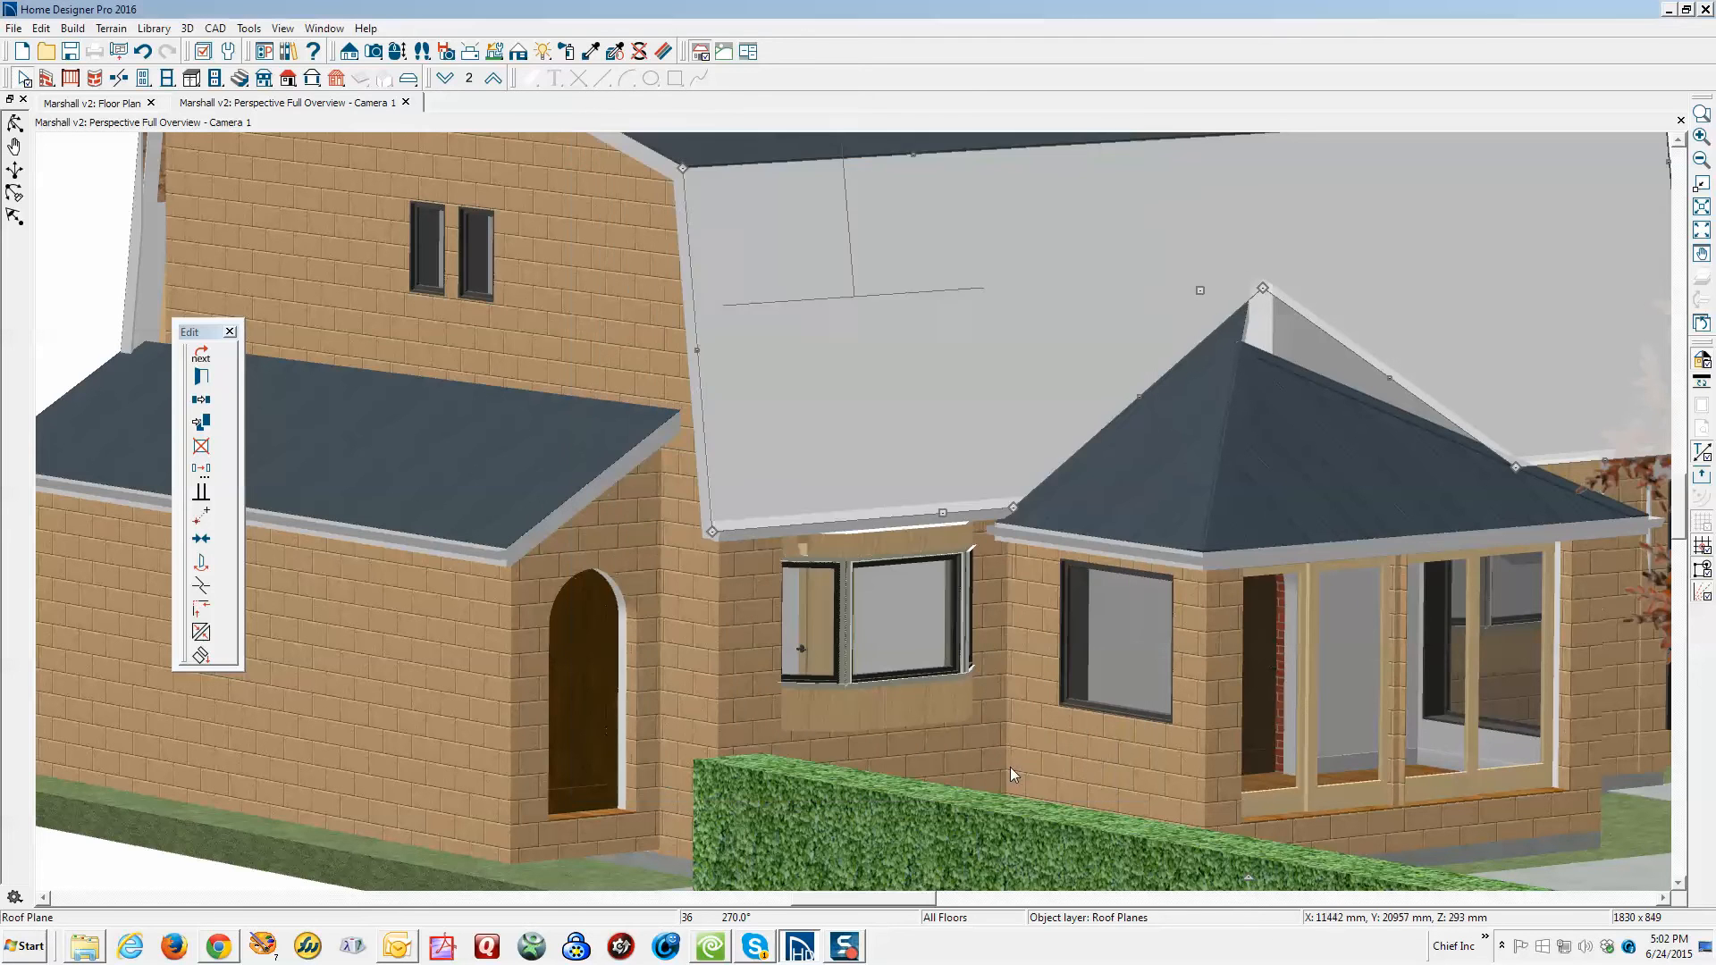
left_click(1134, 506)
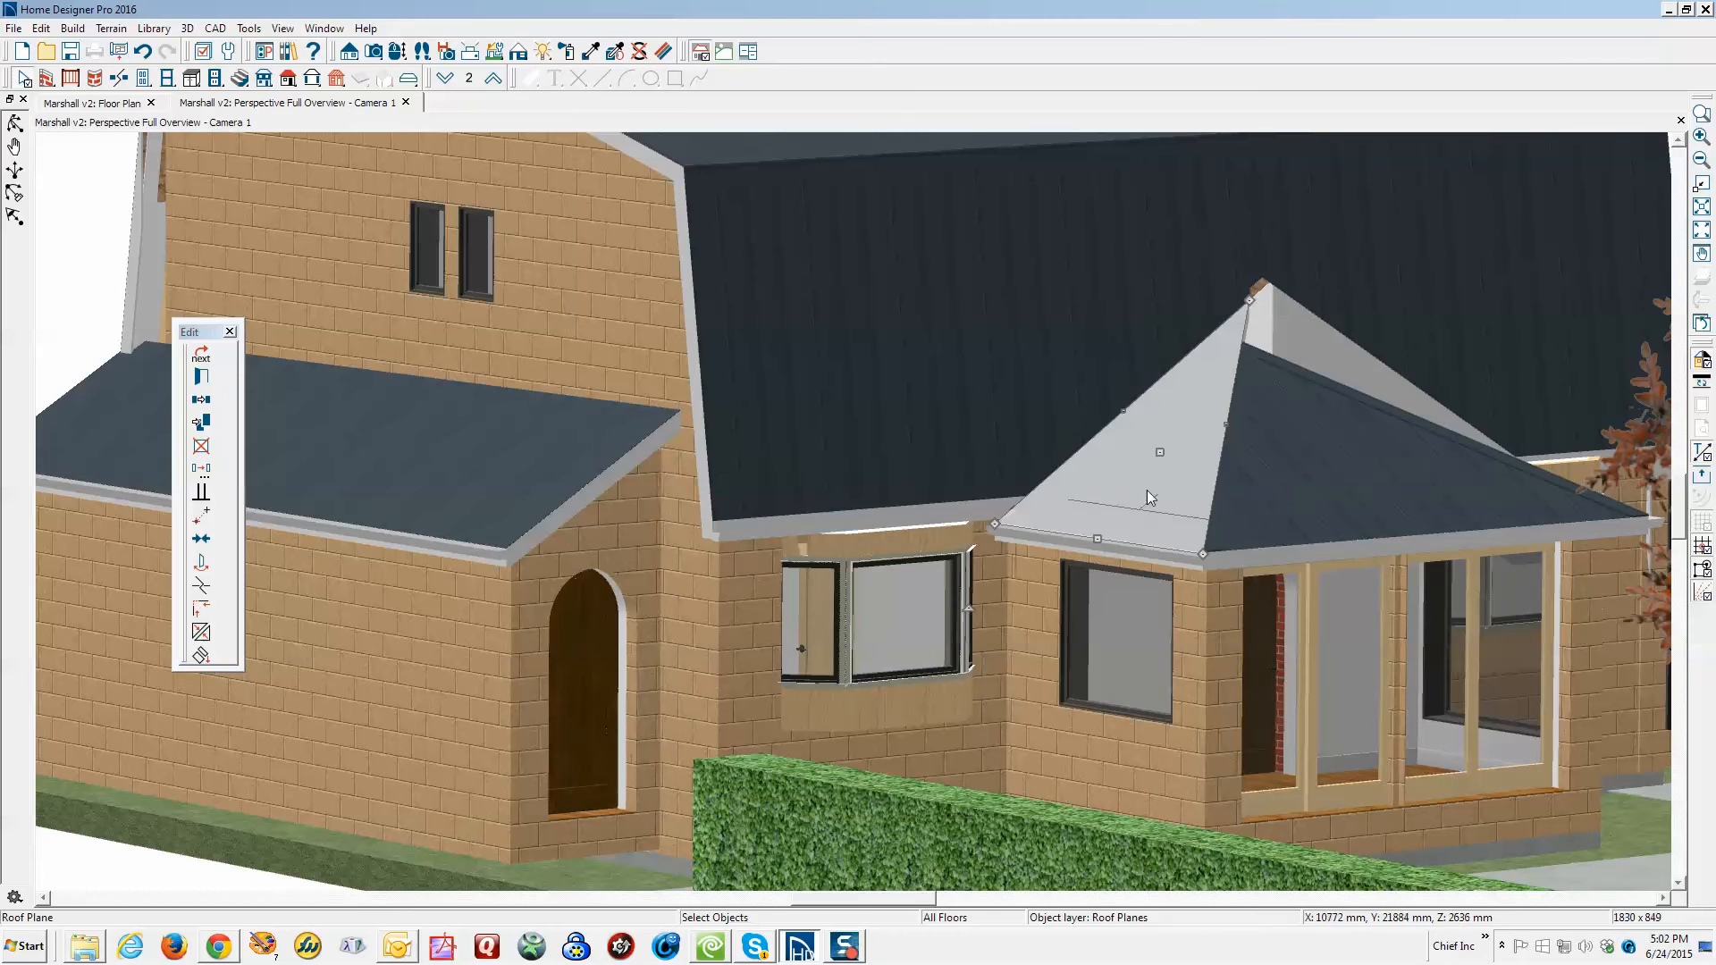
left_click(1276, 487)
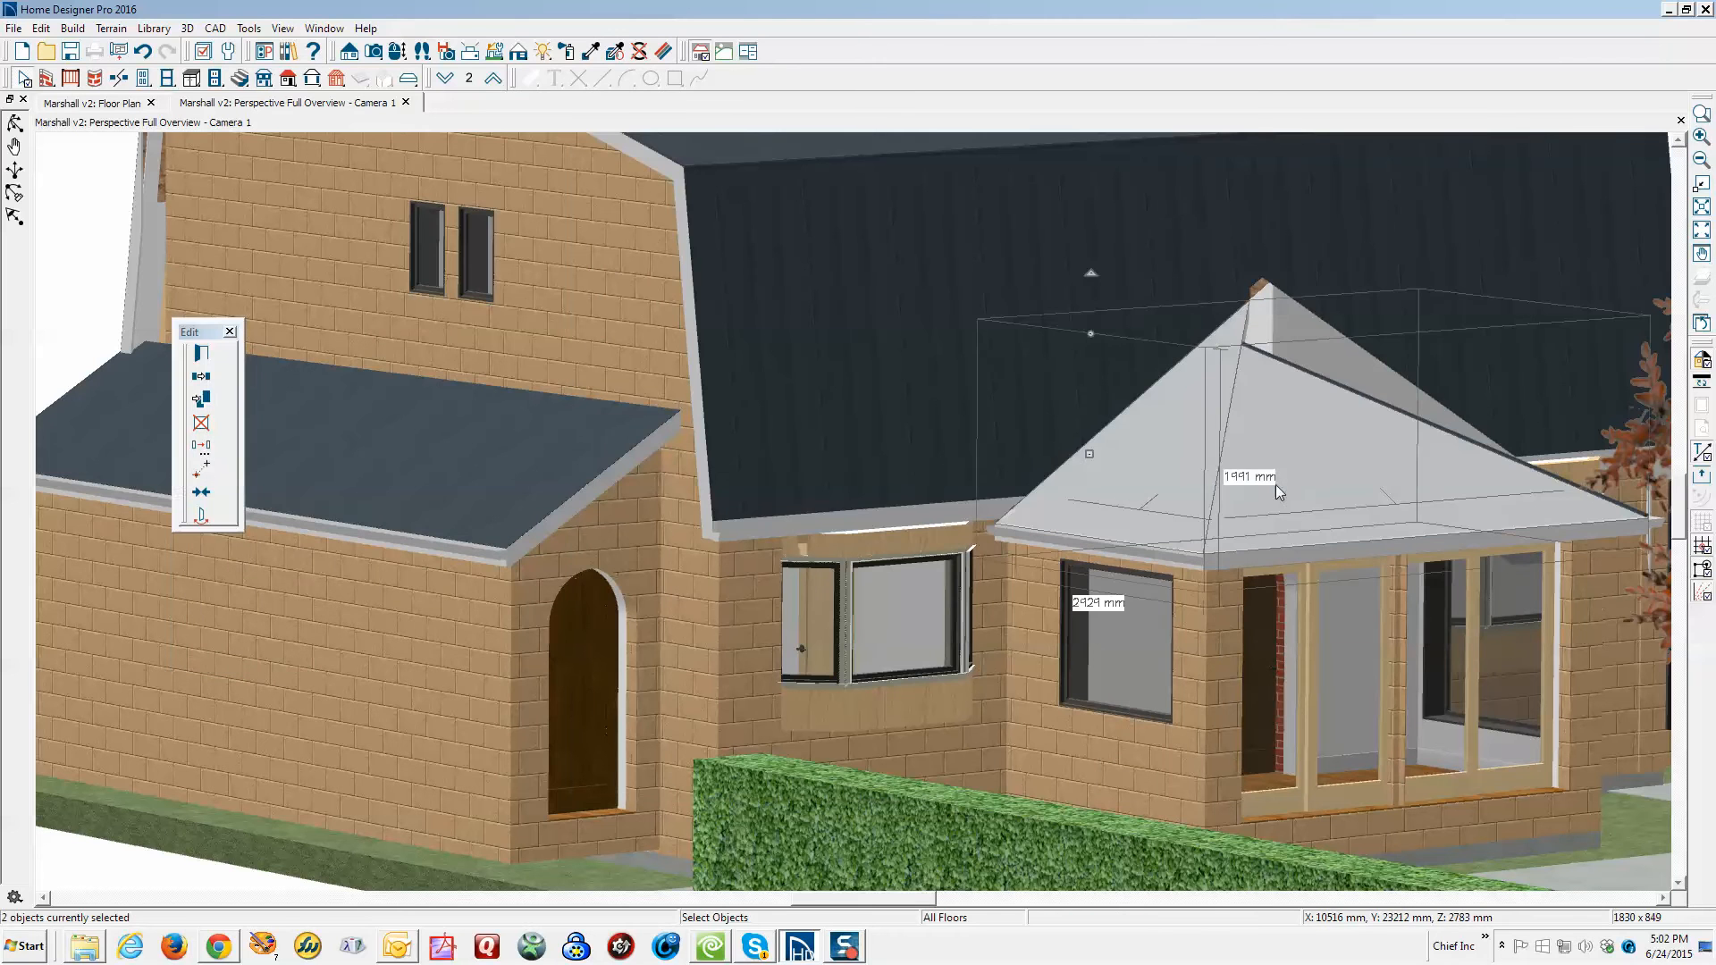
left_click(203, 355)
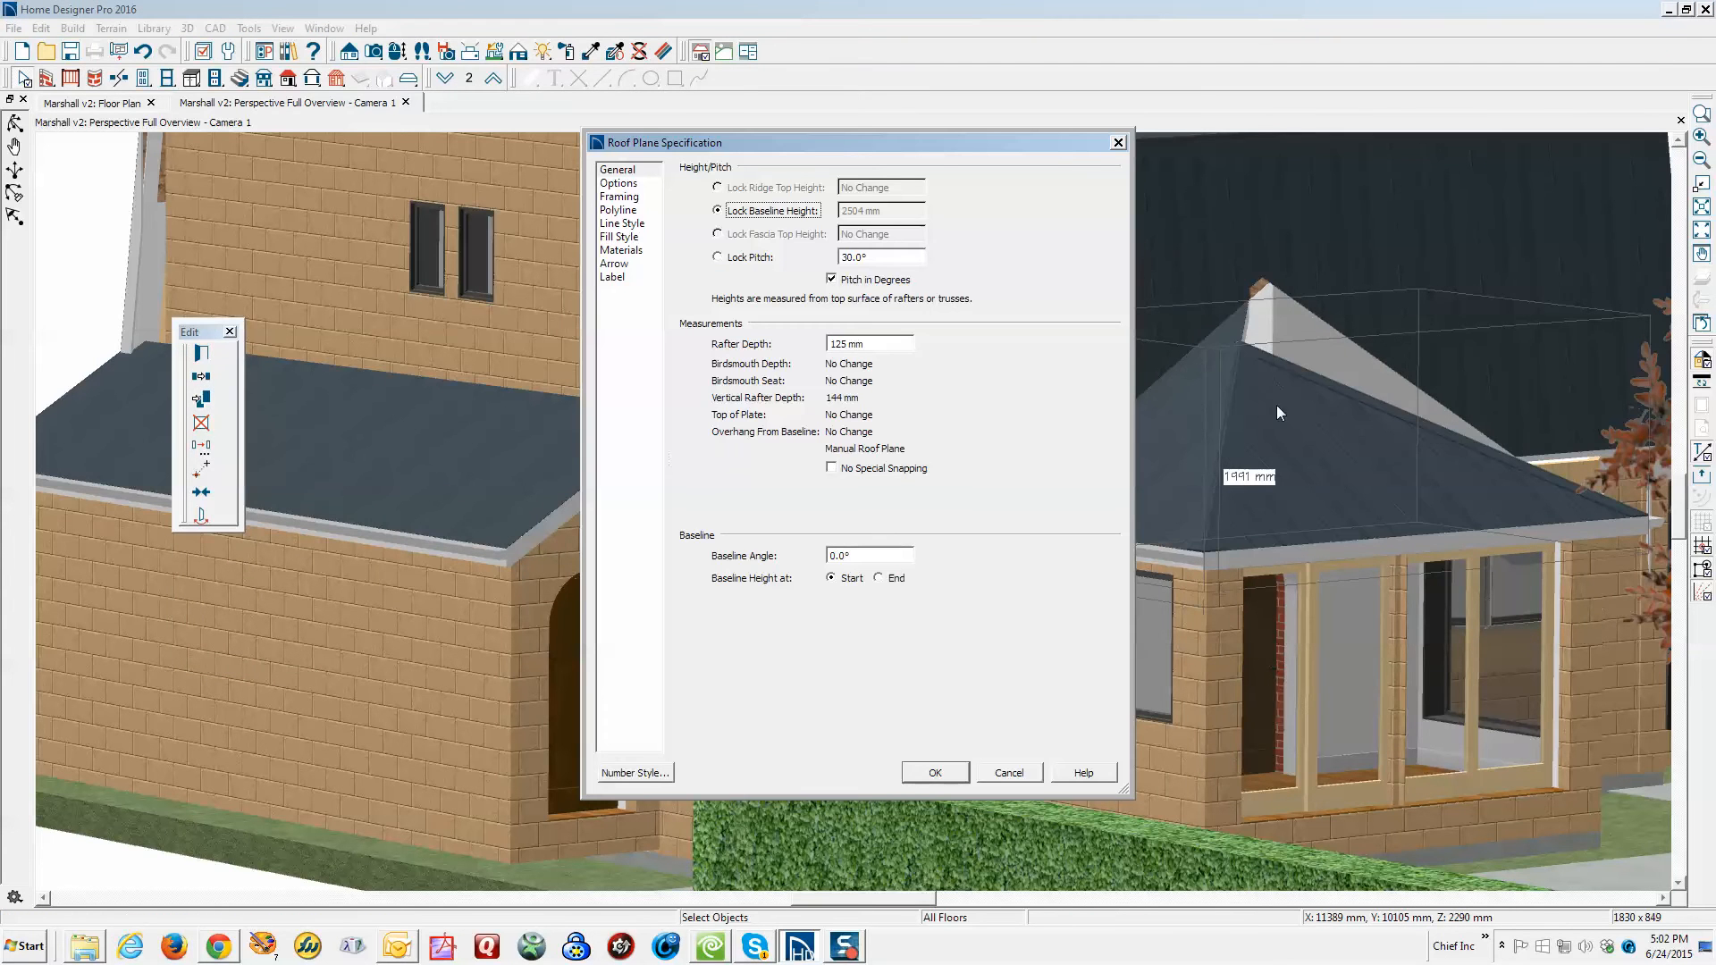
left_click(717, 257)
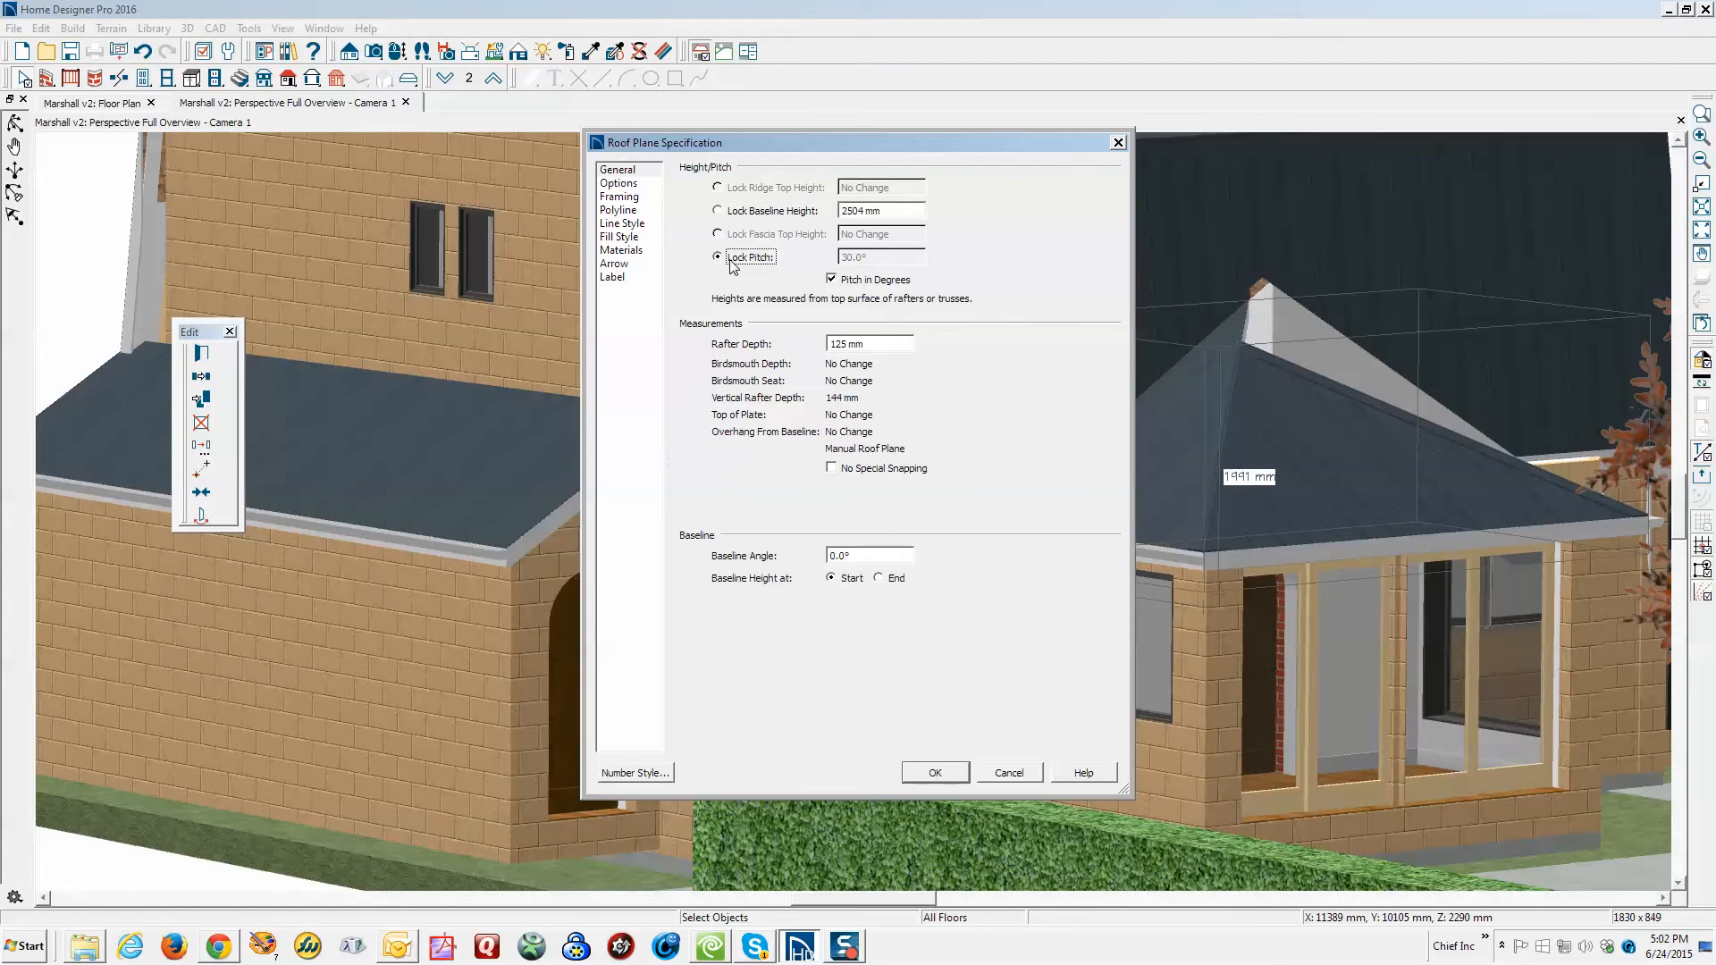
left_click(1009, 772)
Lock the pitch of the extension's side roof plane beside the bay window and set its fascia top height to 2490 mm
right_click(1166, 449)
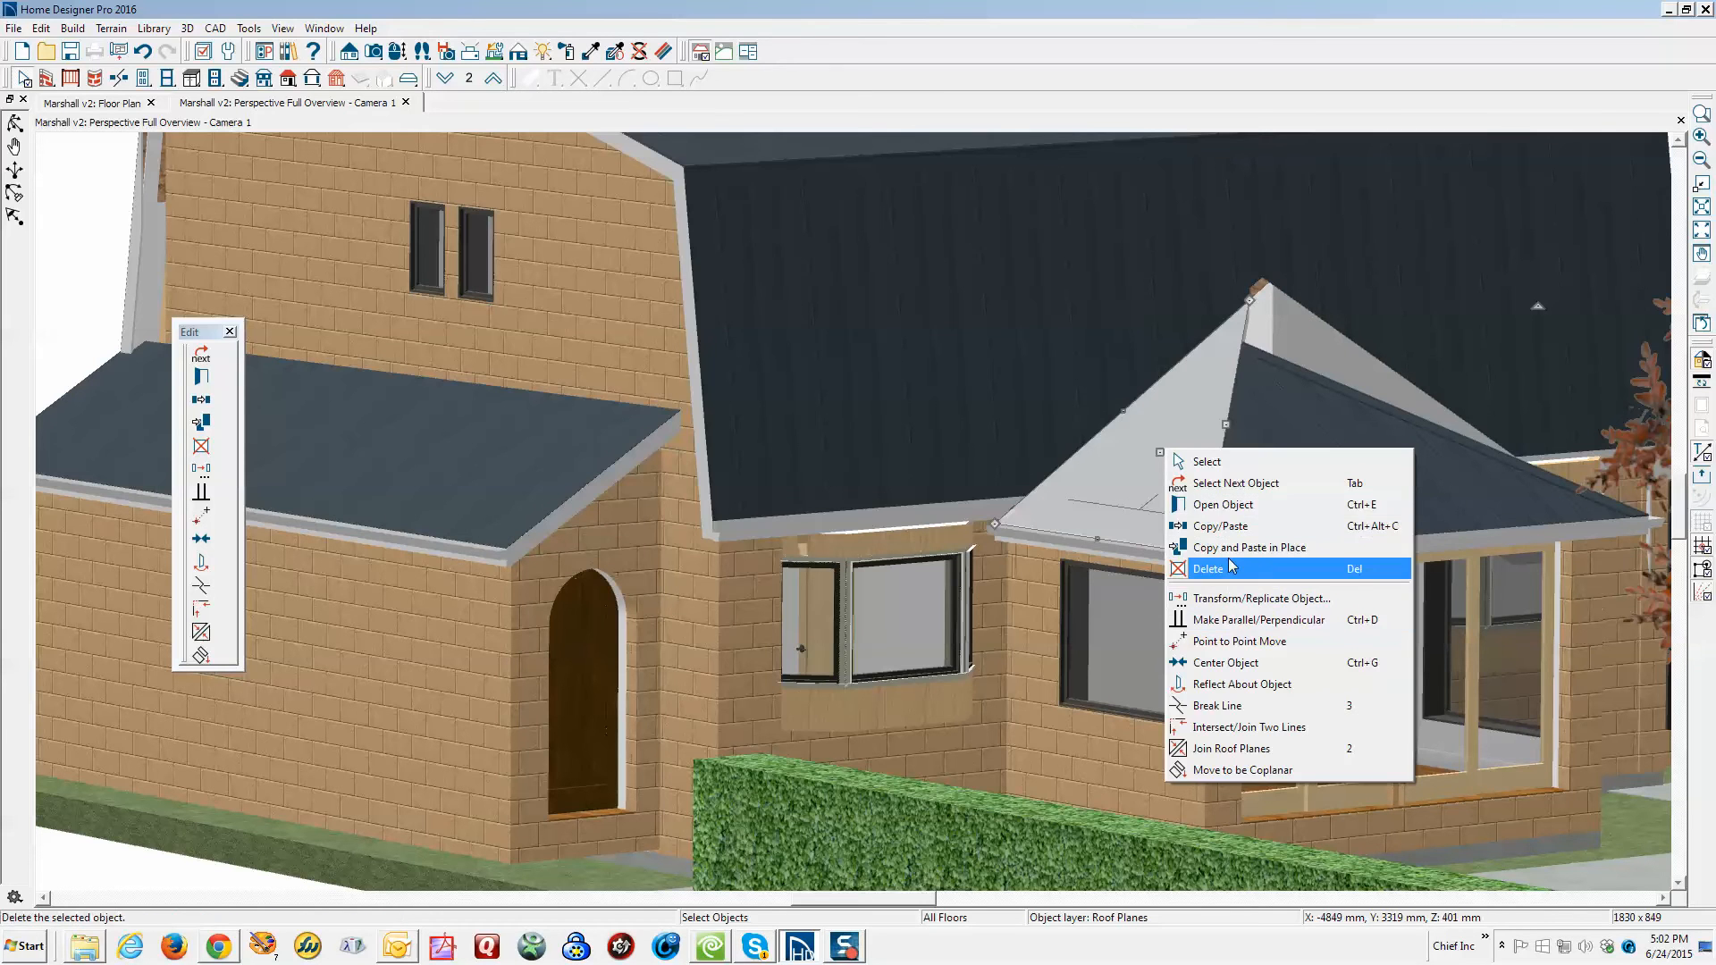
left_click(1226, 504)
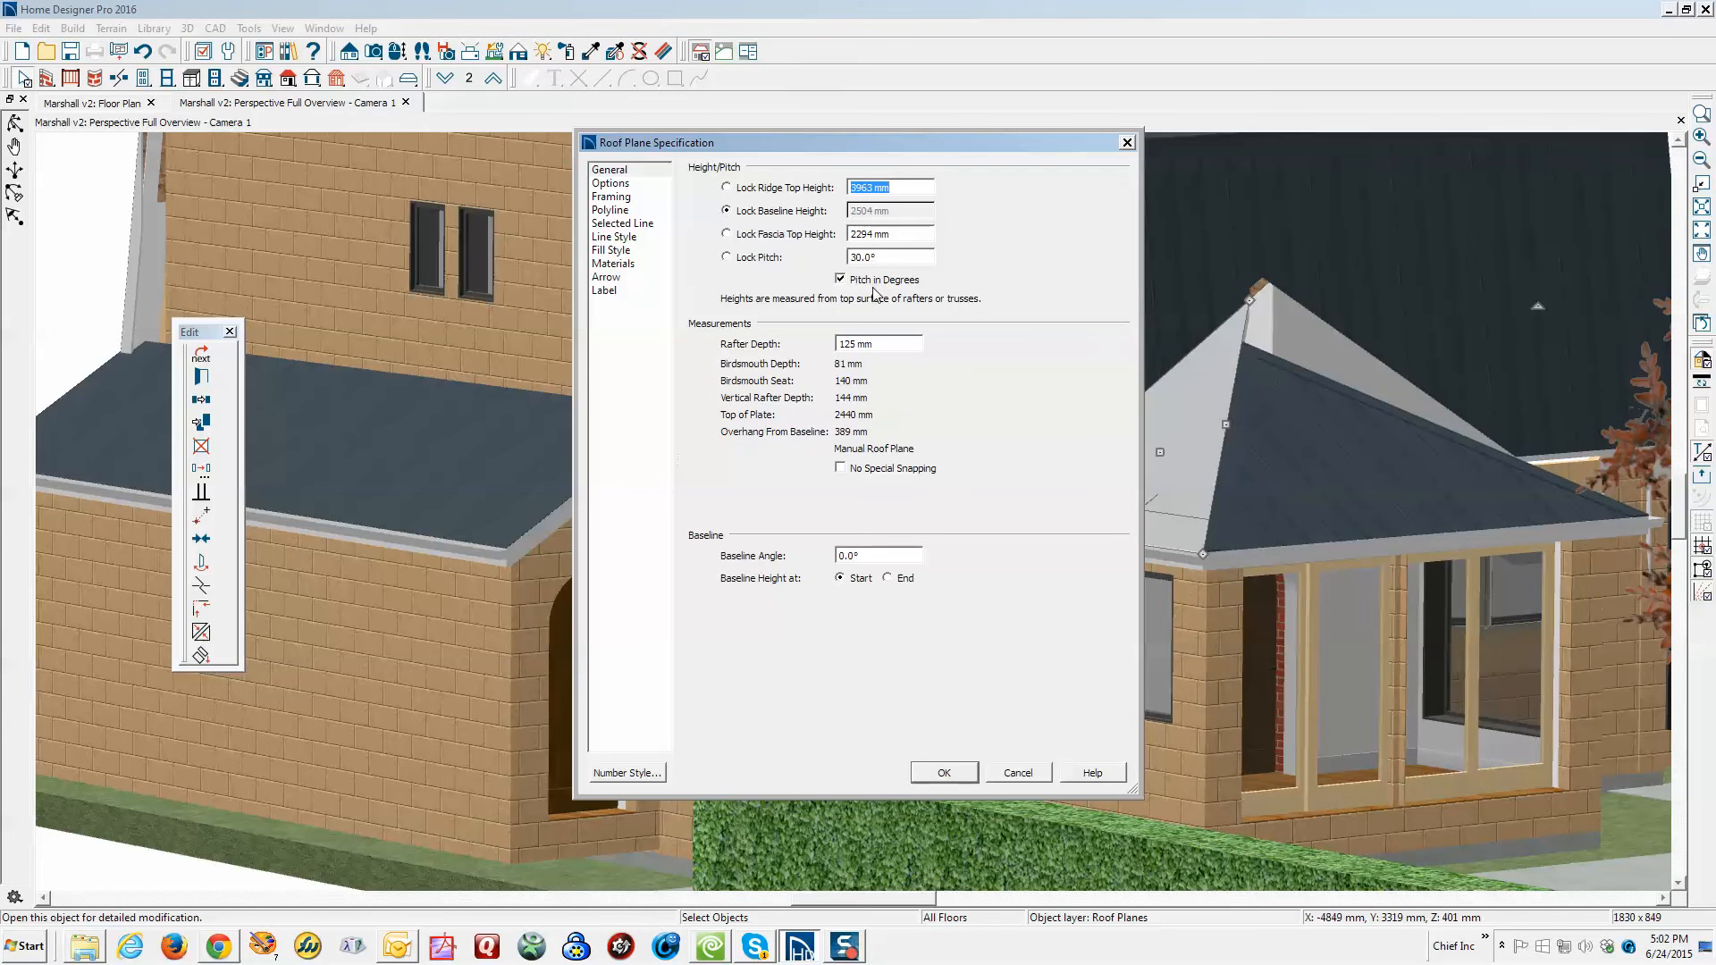
left_click(740, 258)
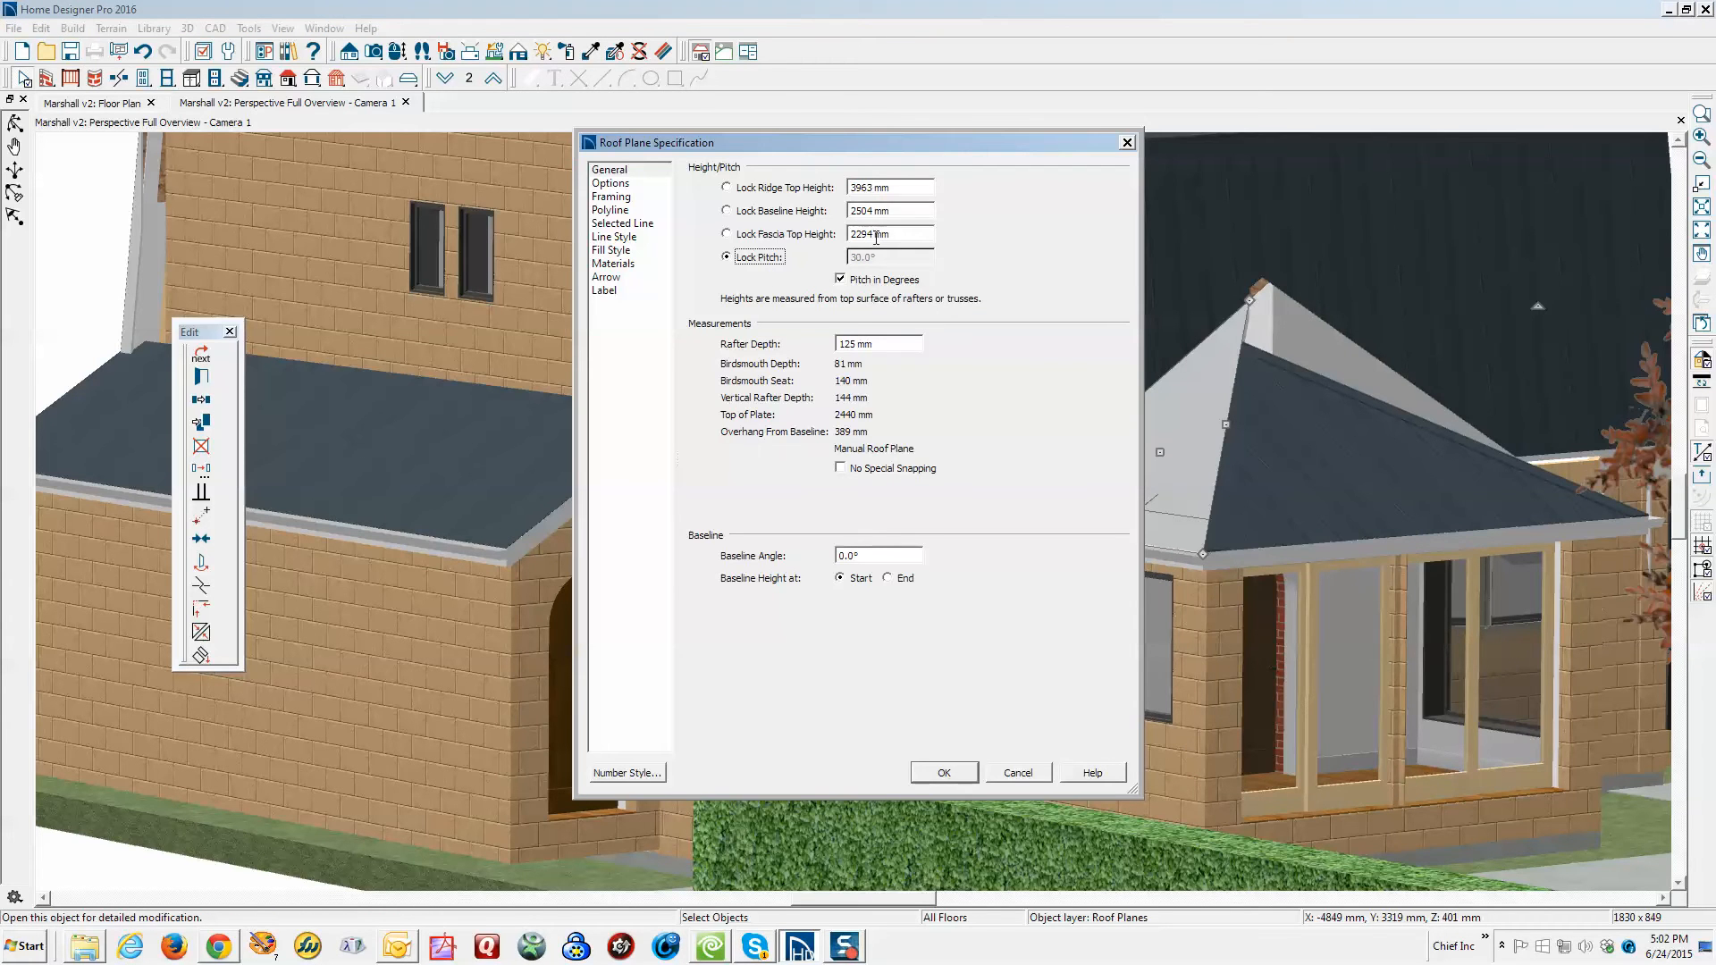
left_click(868, 234)
type("490")
left_click(944, 772)
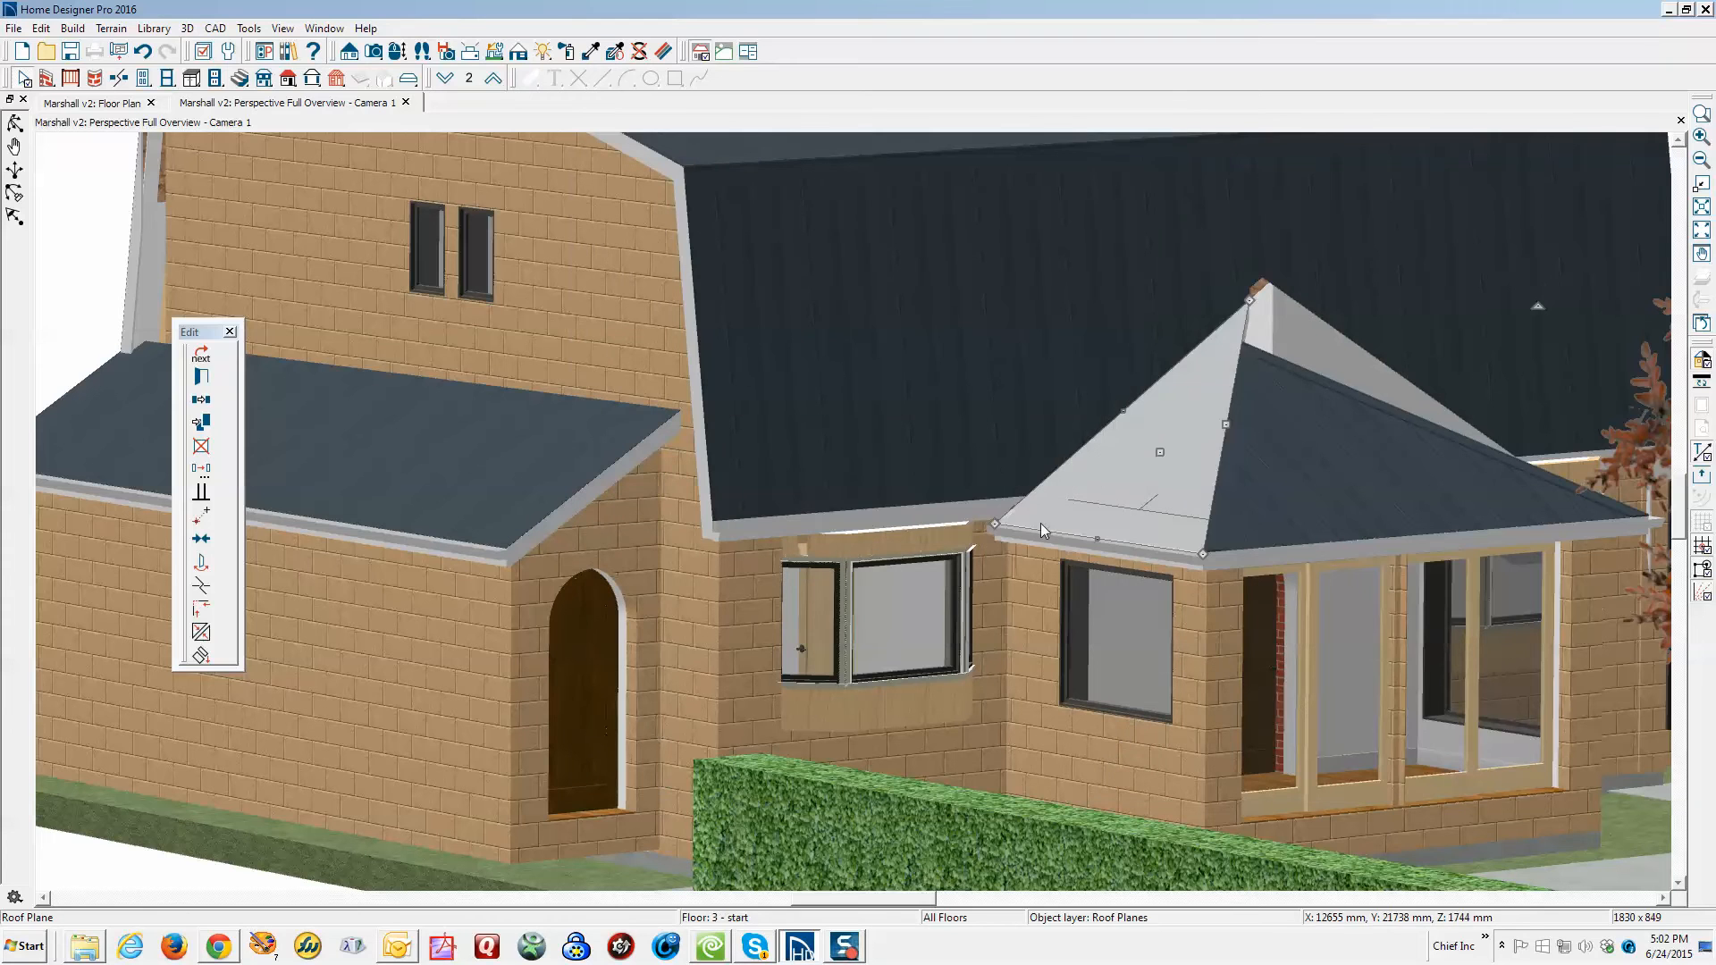
key("Escape")
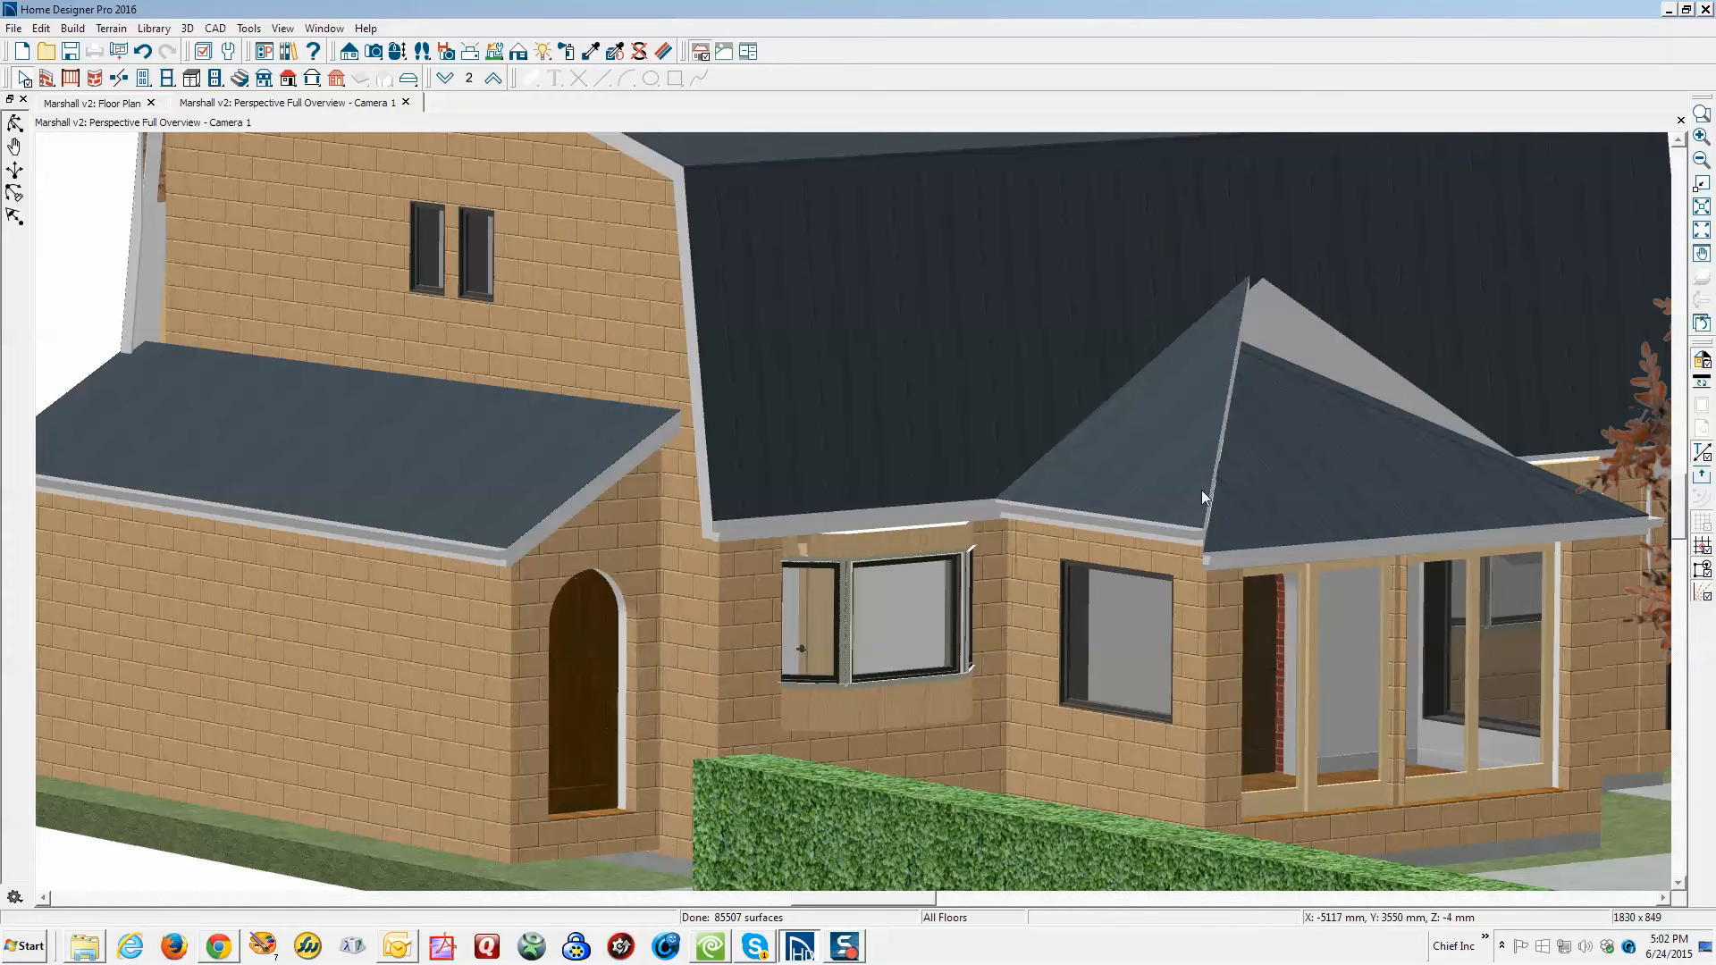
Rejoin the main roof plane's sloping edge to the raised side roof plane of the extension
left_click(1086, 404)
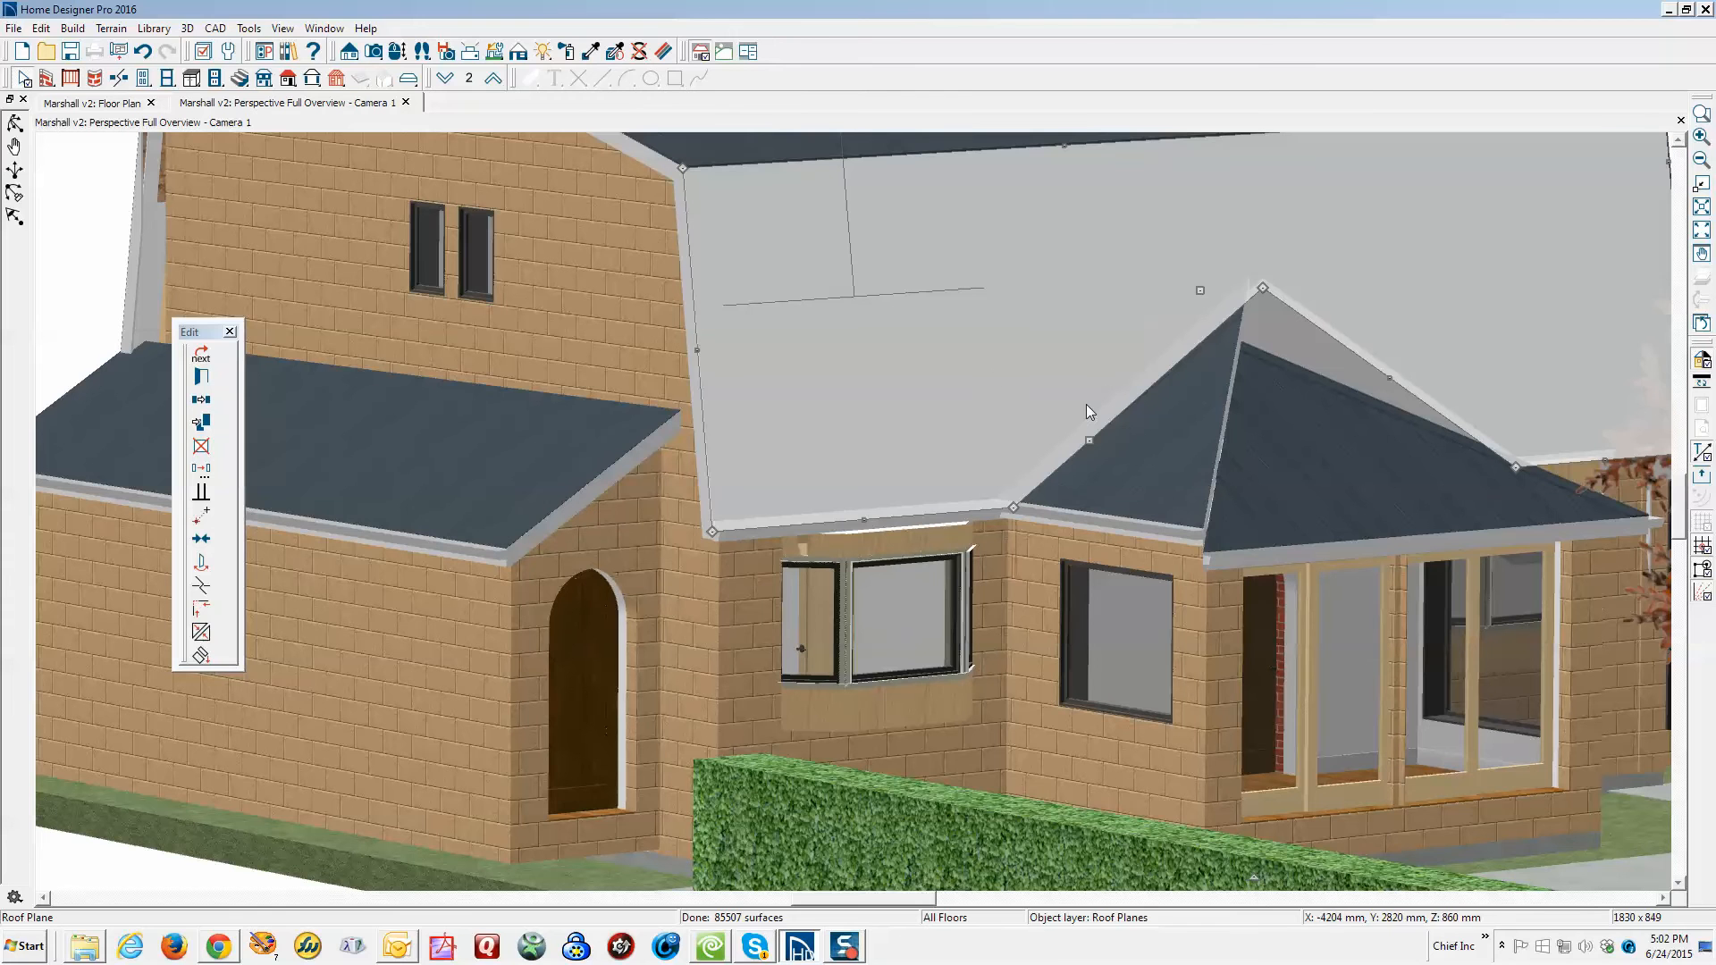
left_click(201, 632)
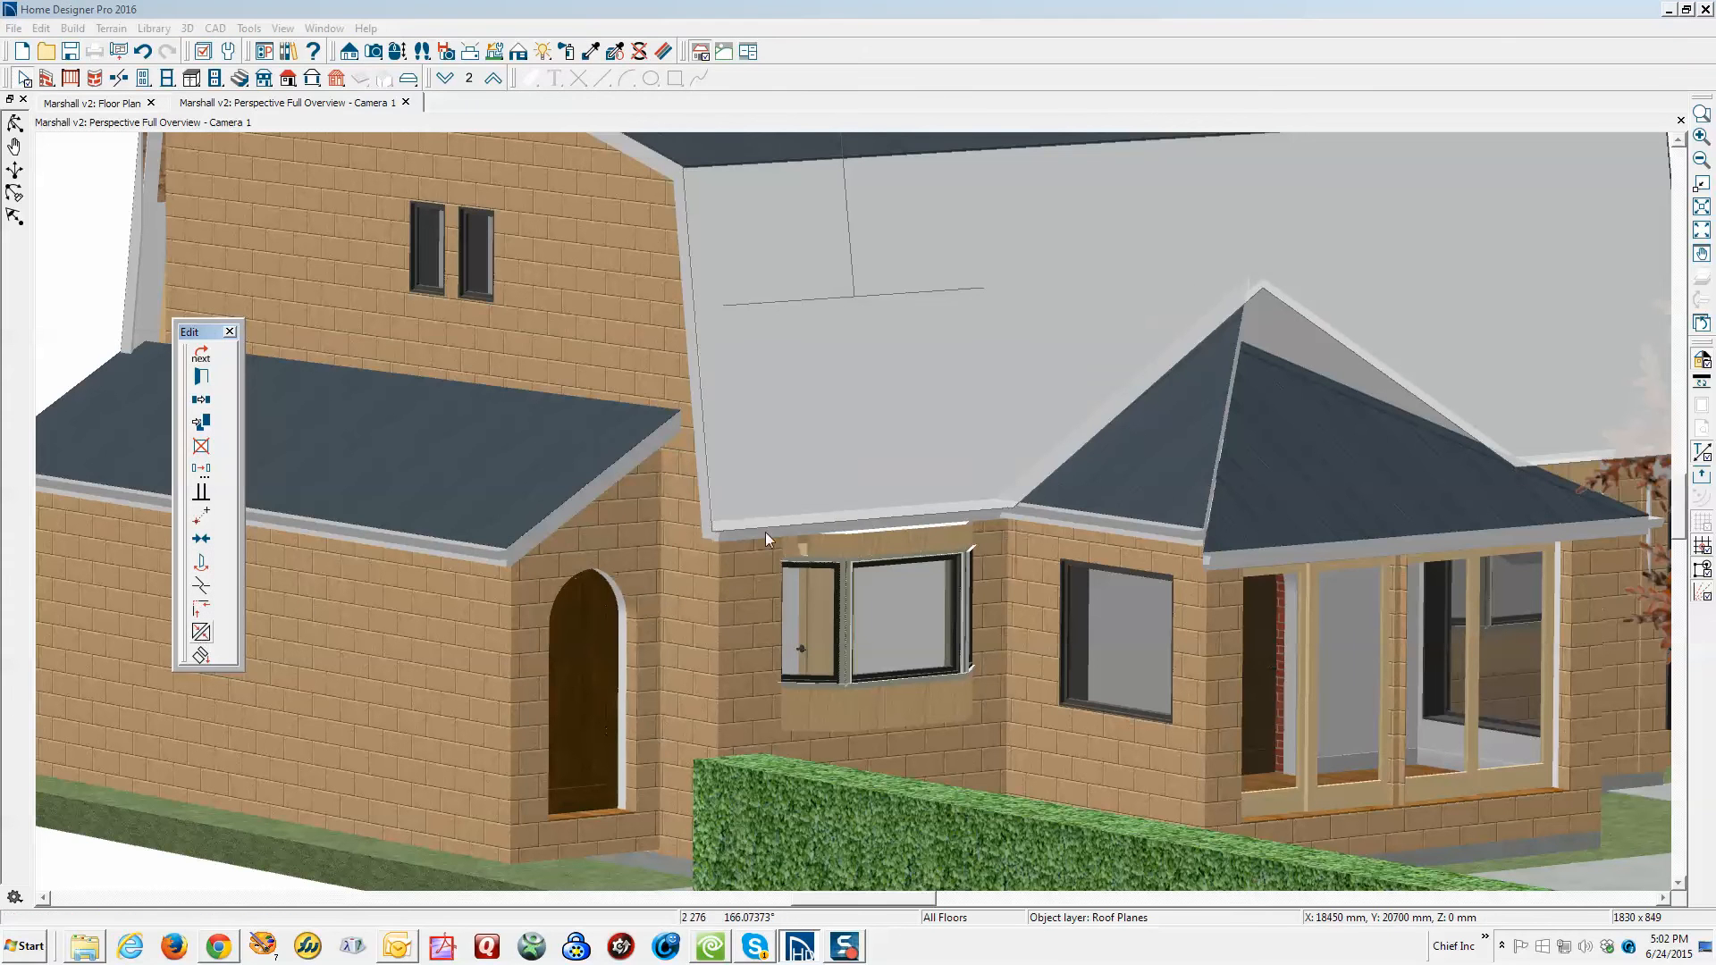
left_click(1101, 436)
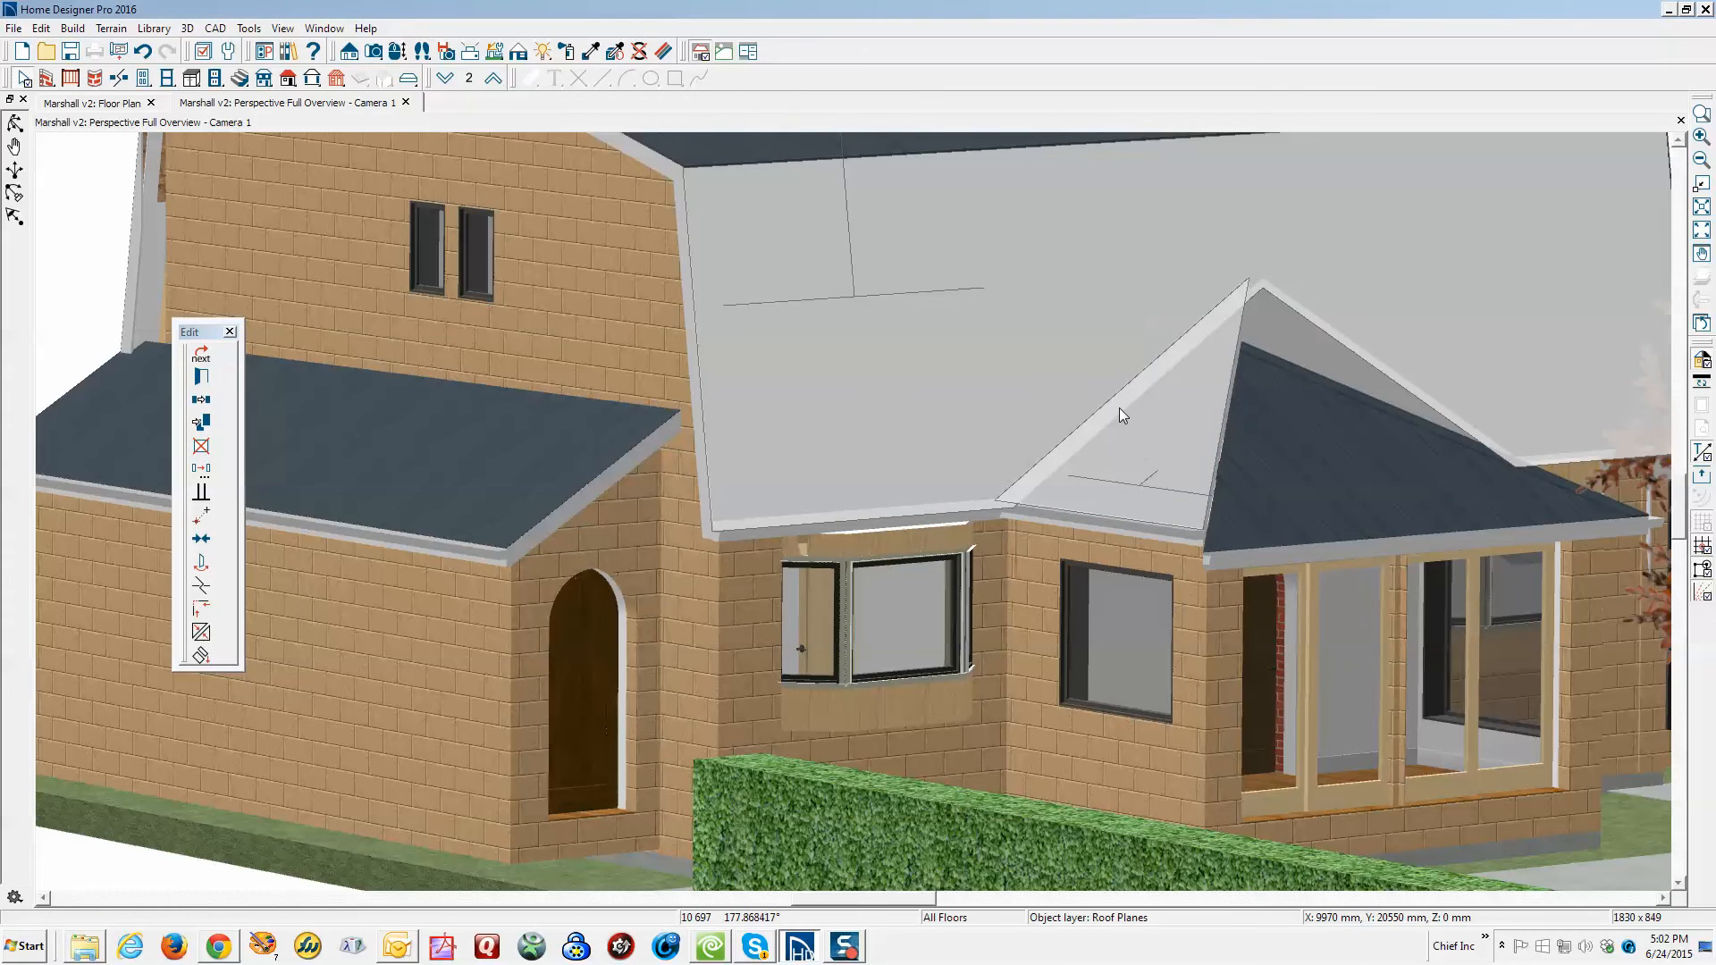
left_click(1088, 423)
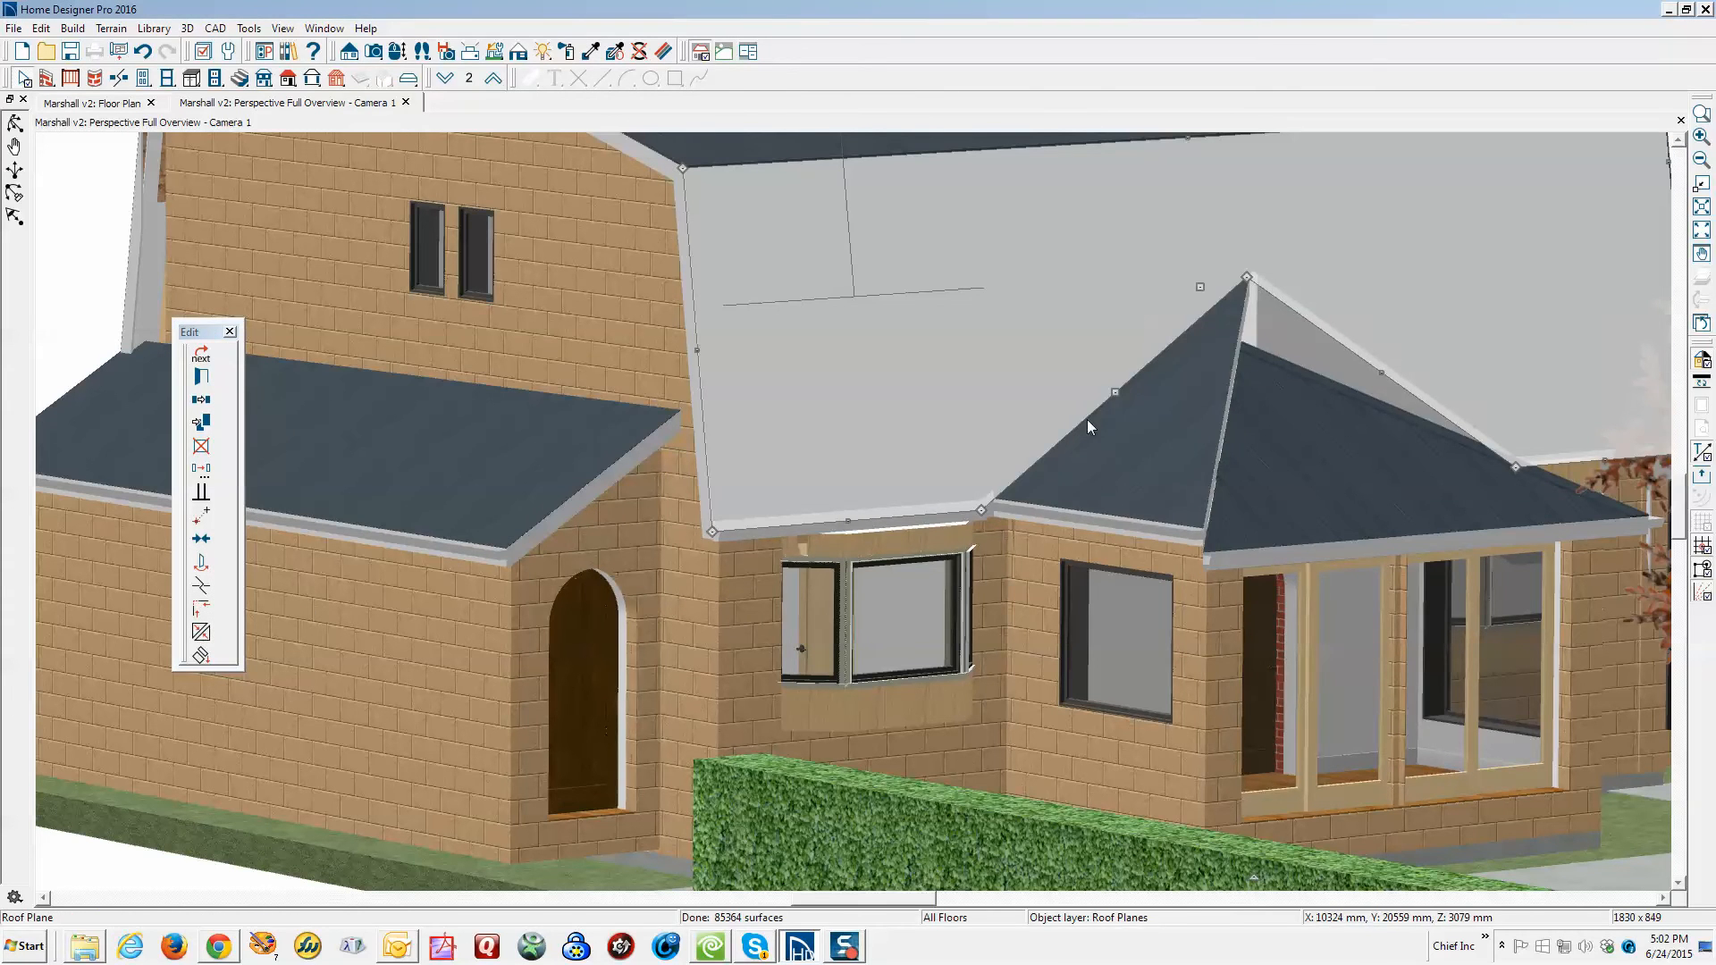
key("Escape")
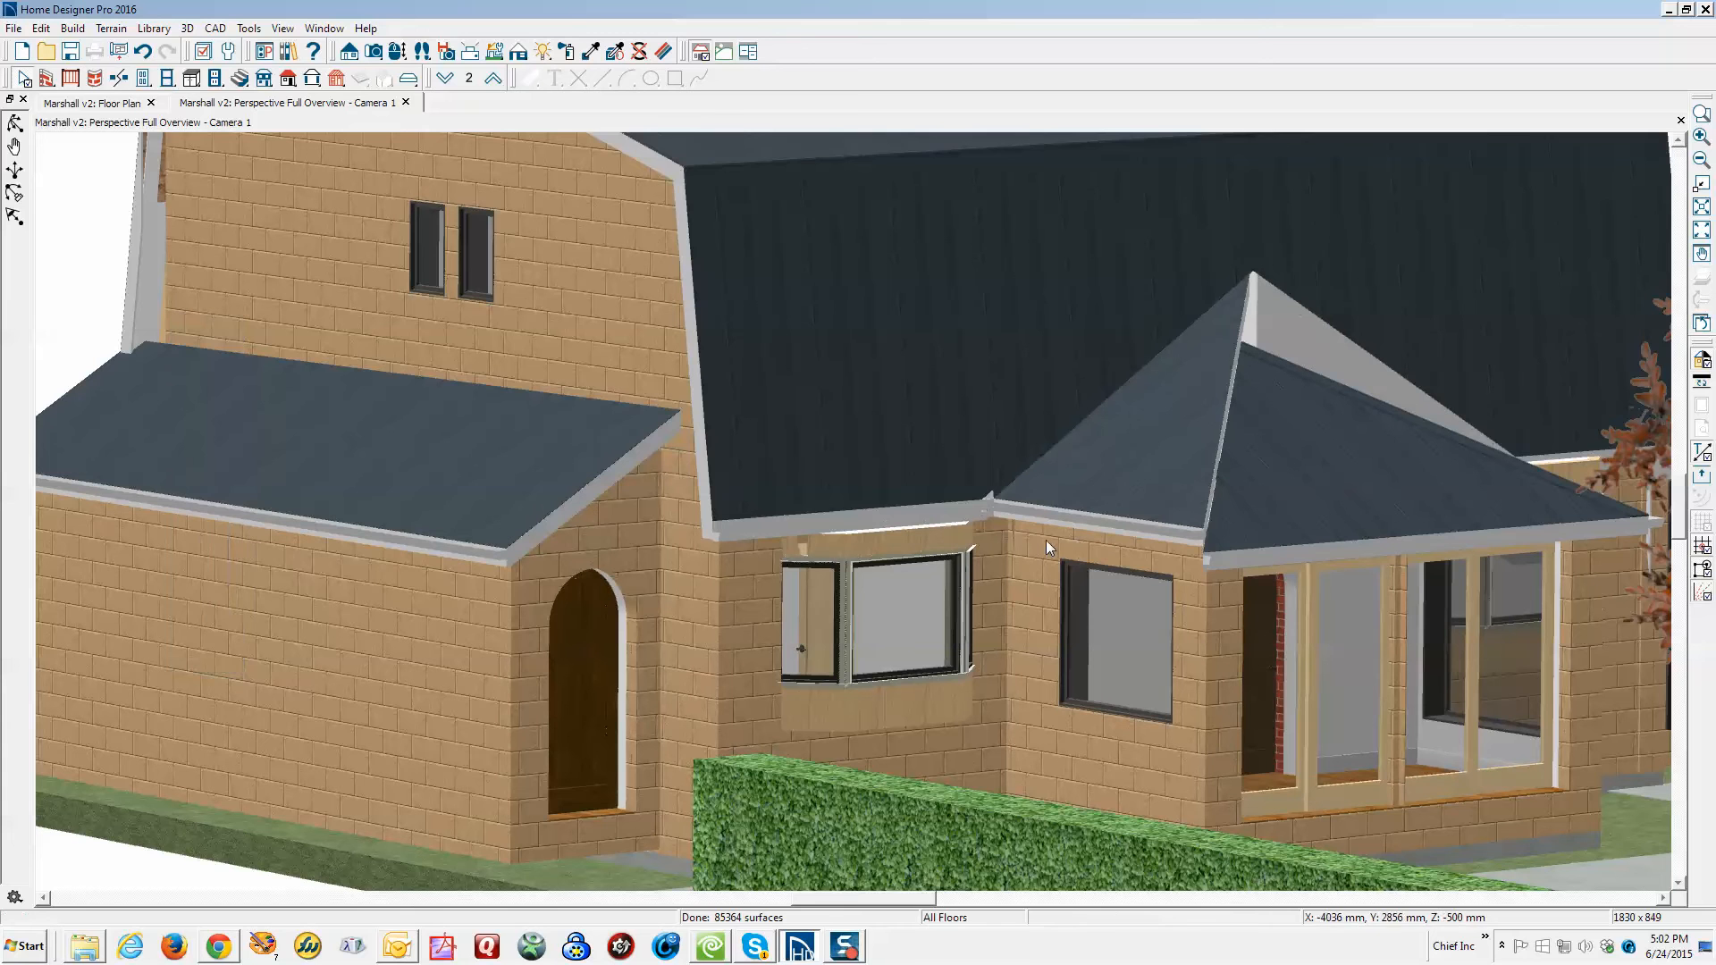
Lock the pitch of the extension's roof plane above the glazed doors and match its fascia top height to the raised side plane
left_click(1283, 444)
left_click(202, 378)
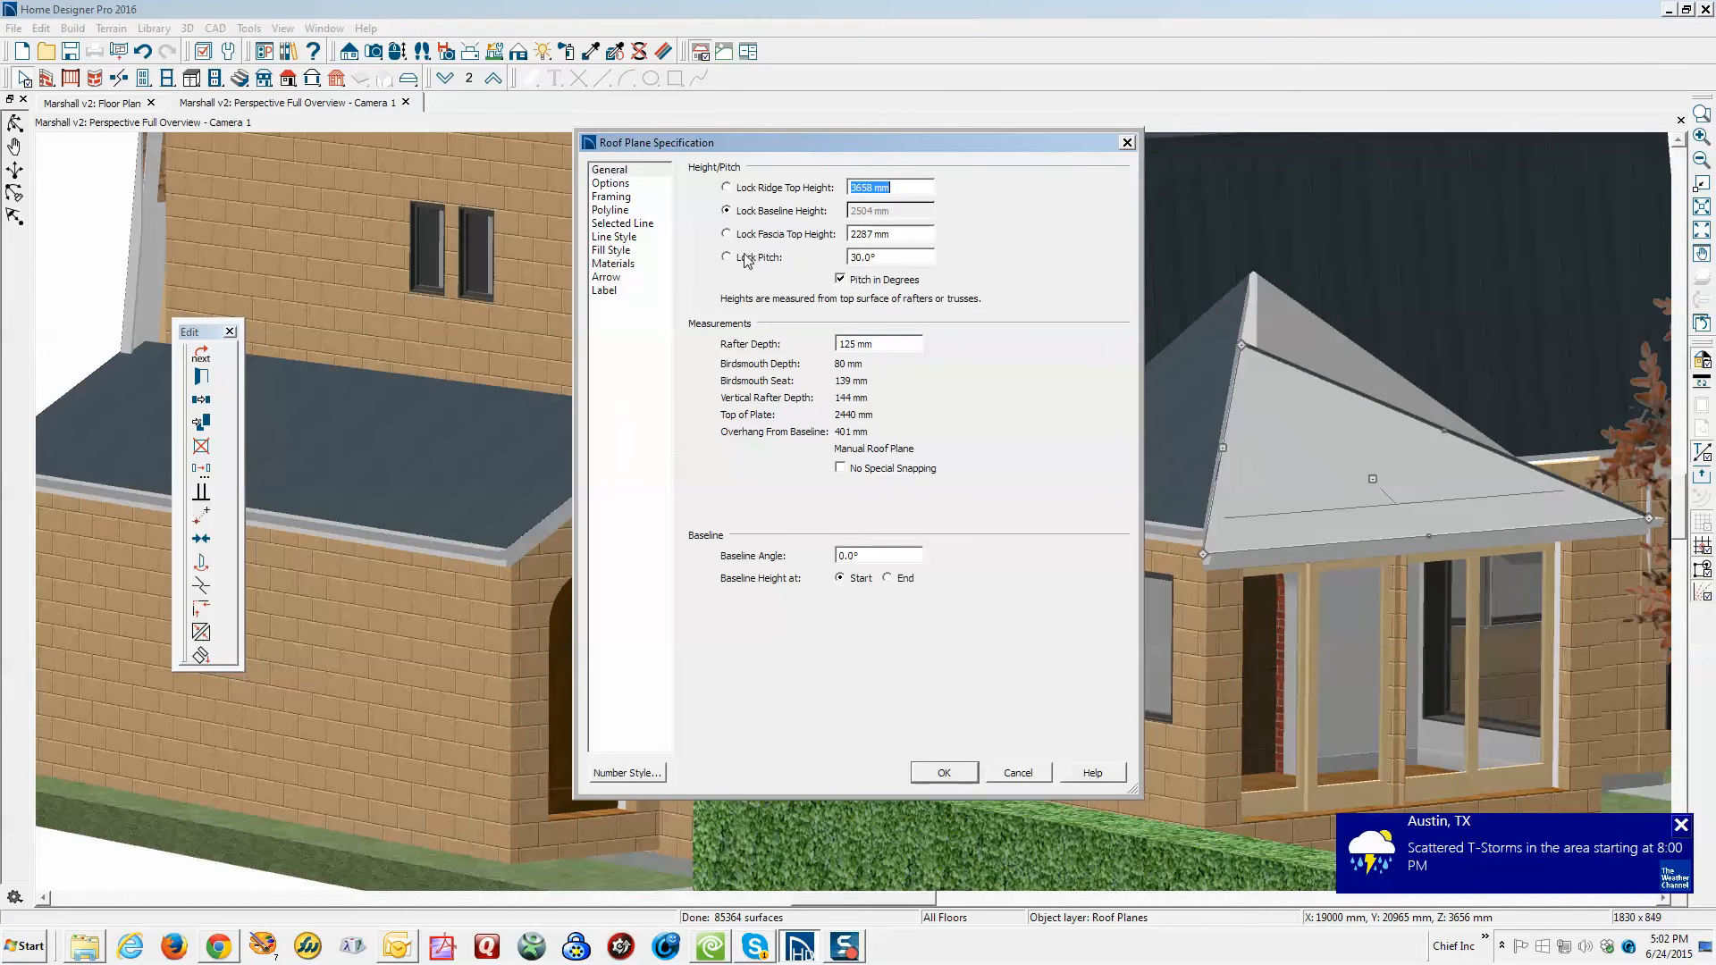
left_click(746, 259)
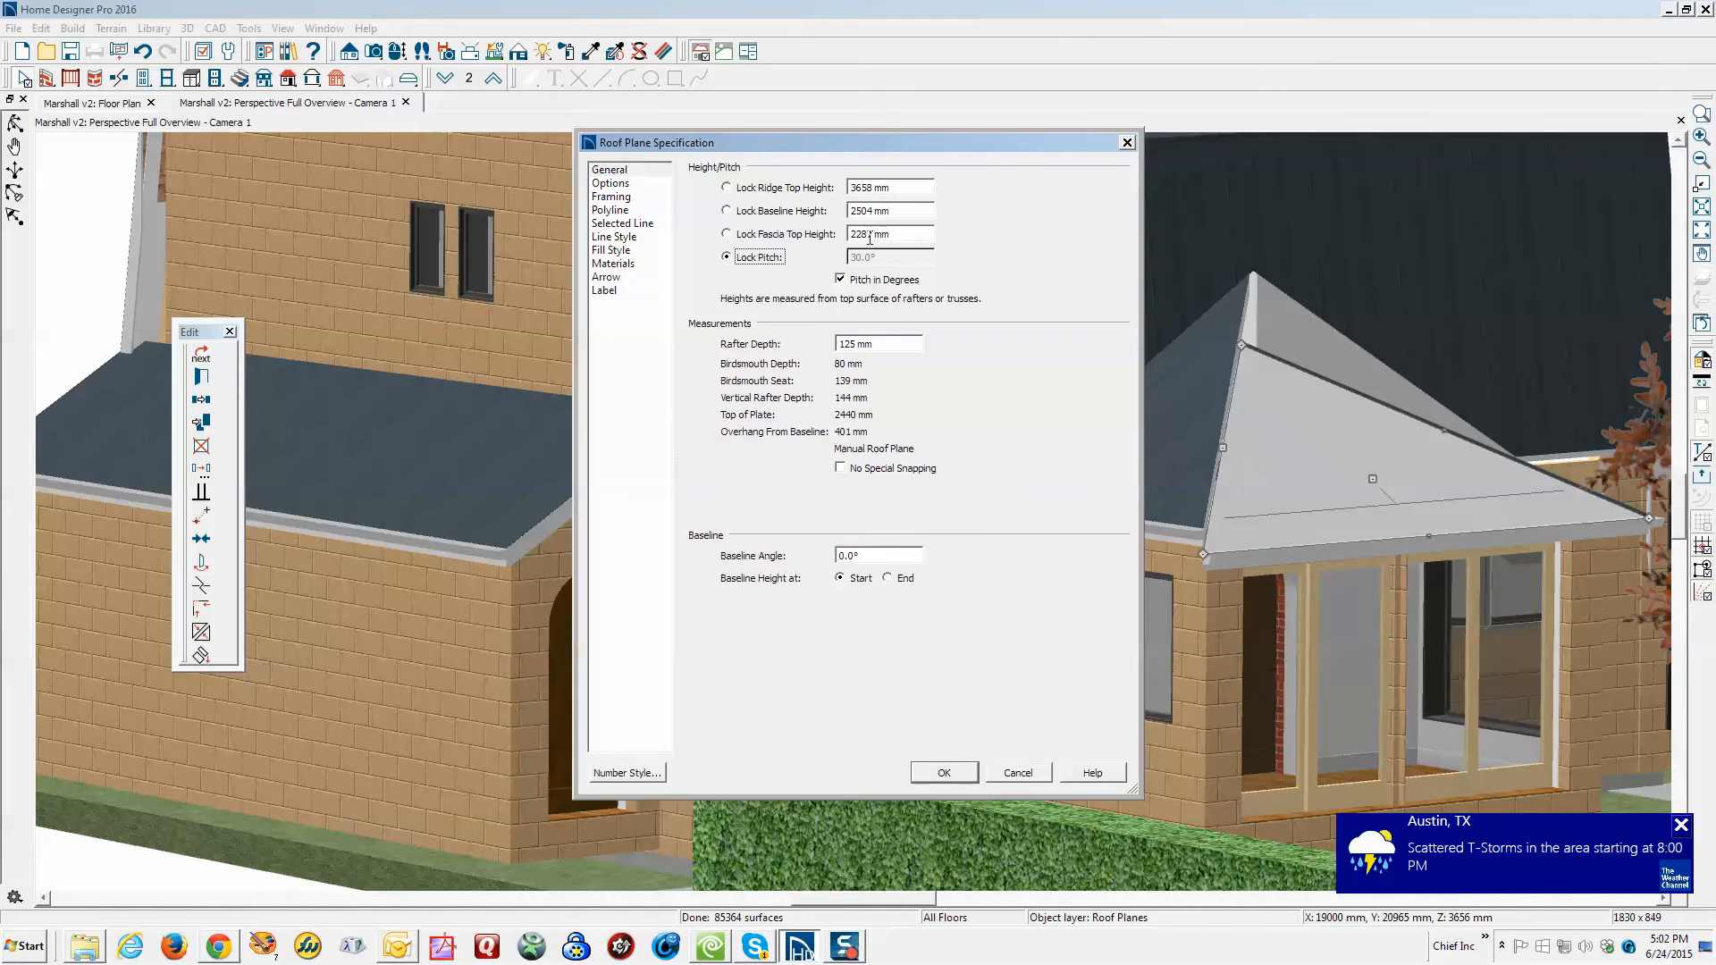
left_click_drag(871, 238, 792, 247)
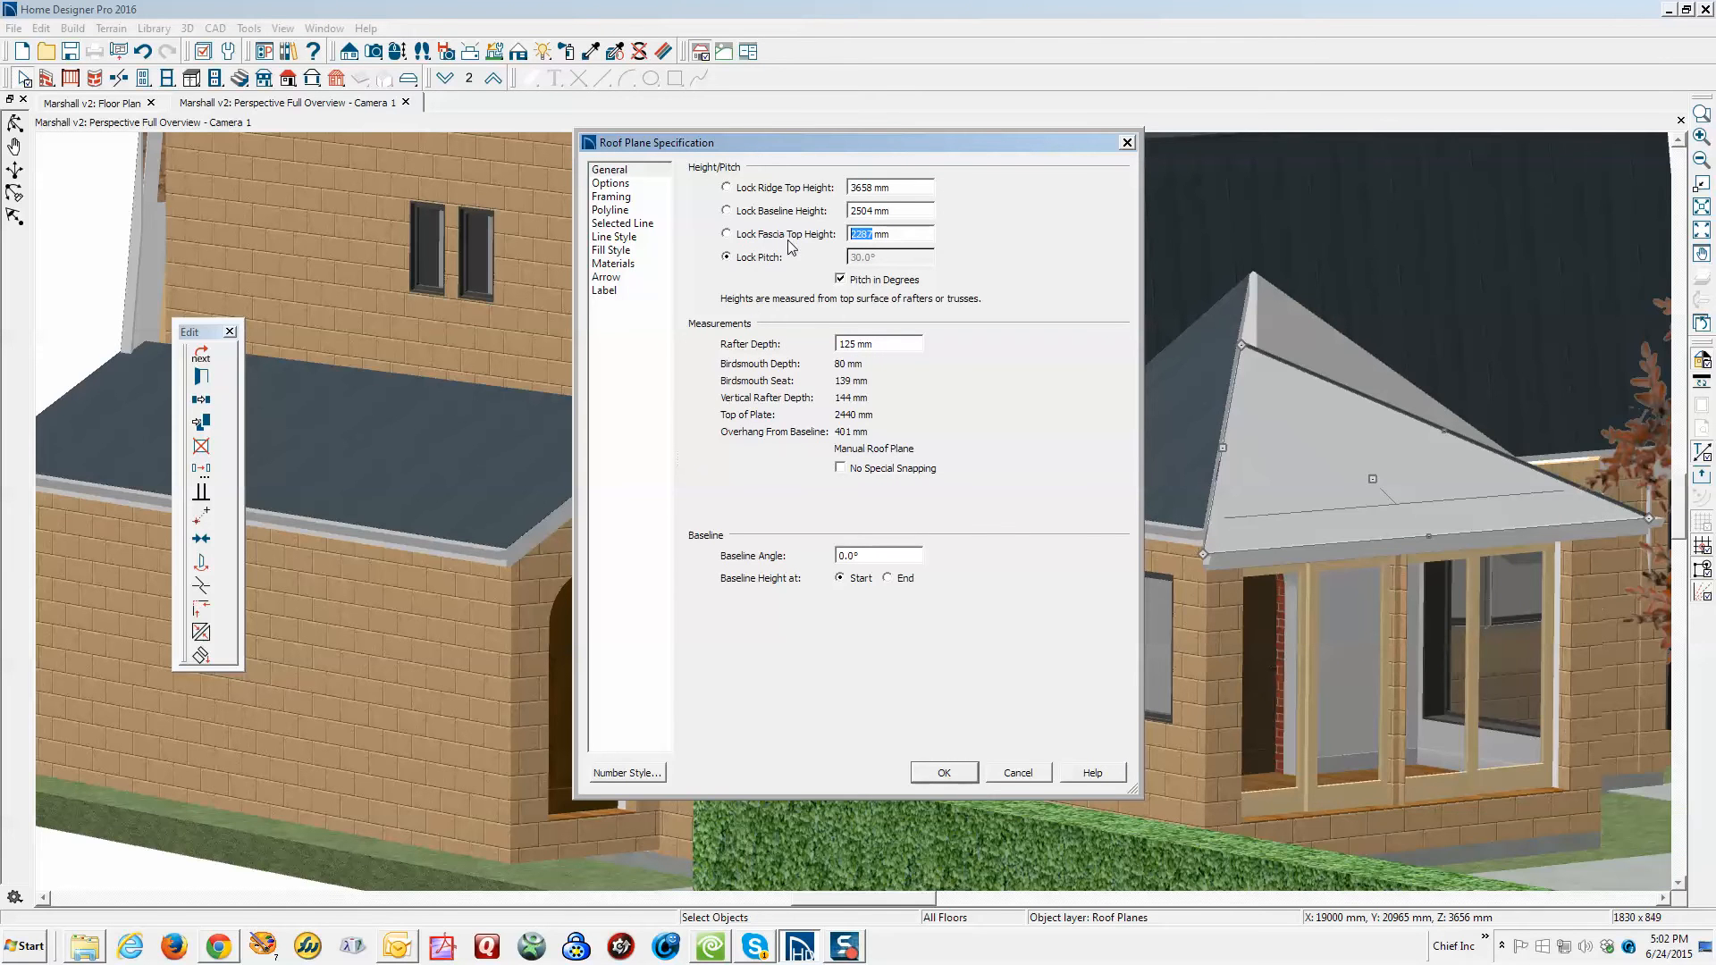
type("2")
left_click(940, 772)
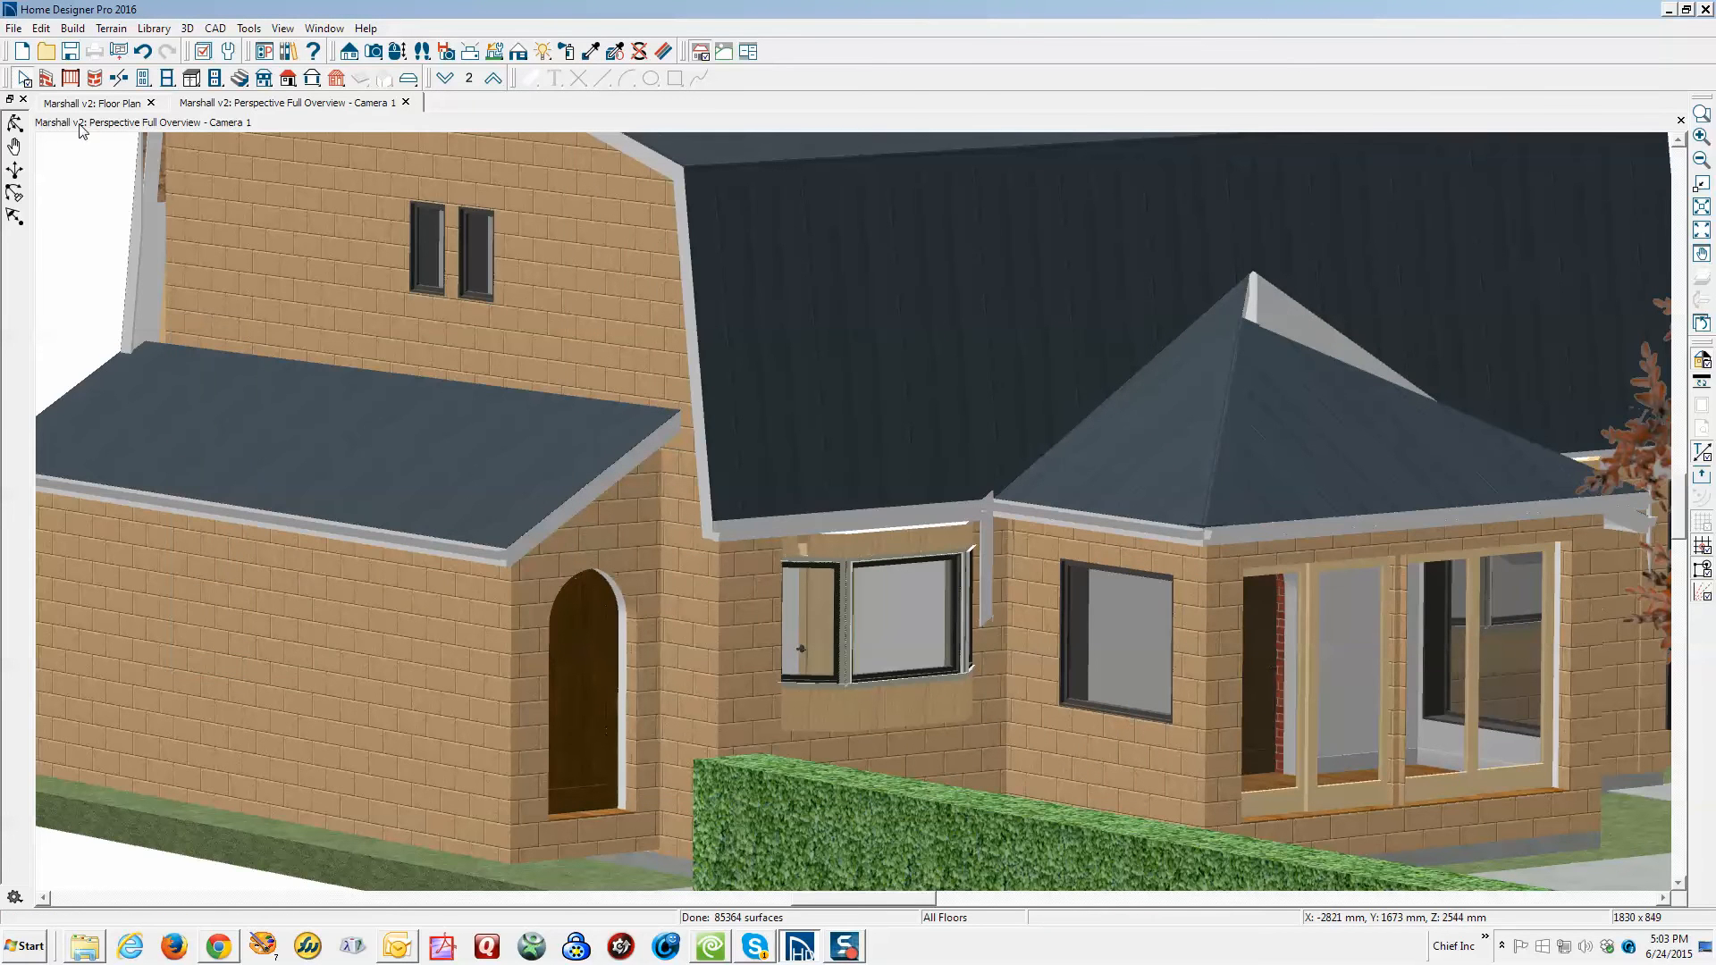
Lock the pitch of the extension's opposite side roof plane and raise its fascia top height to match the other two extension planes
left_click(21, 120)
left_click_drag(1195, 405, 999, 397)
scroll(999, 396, "down", 12)
scroll(863, 346, "up", 6)
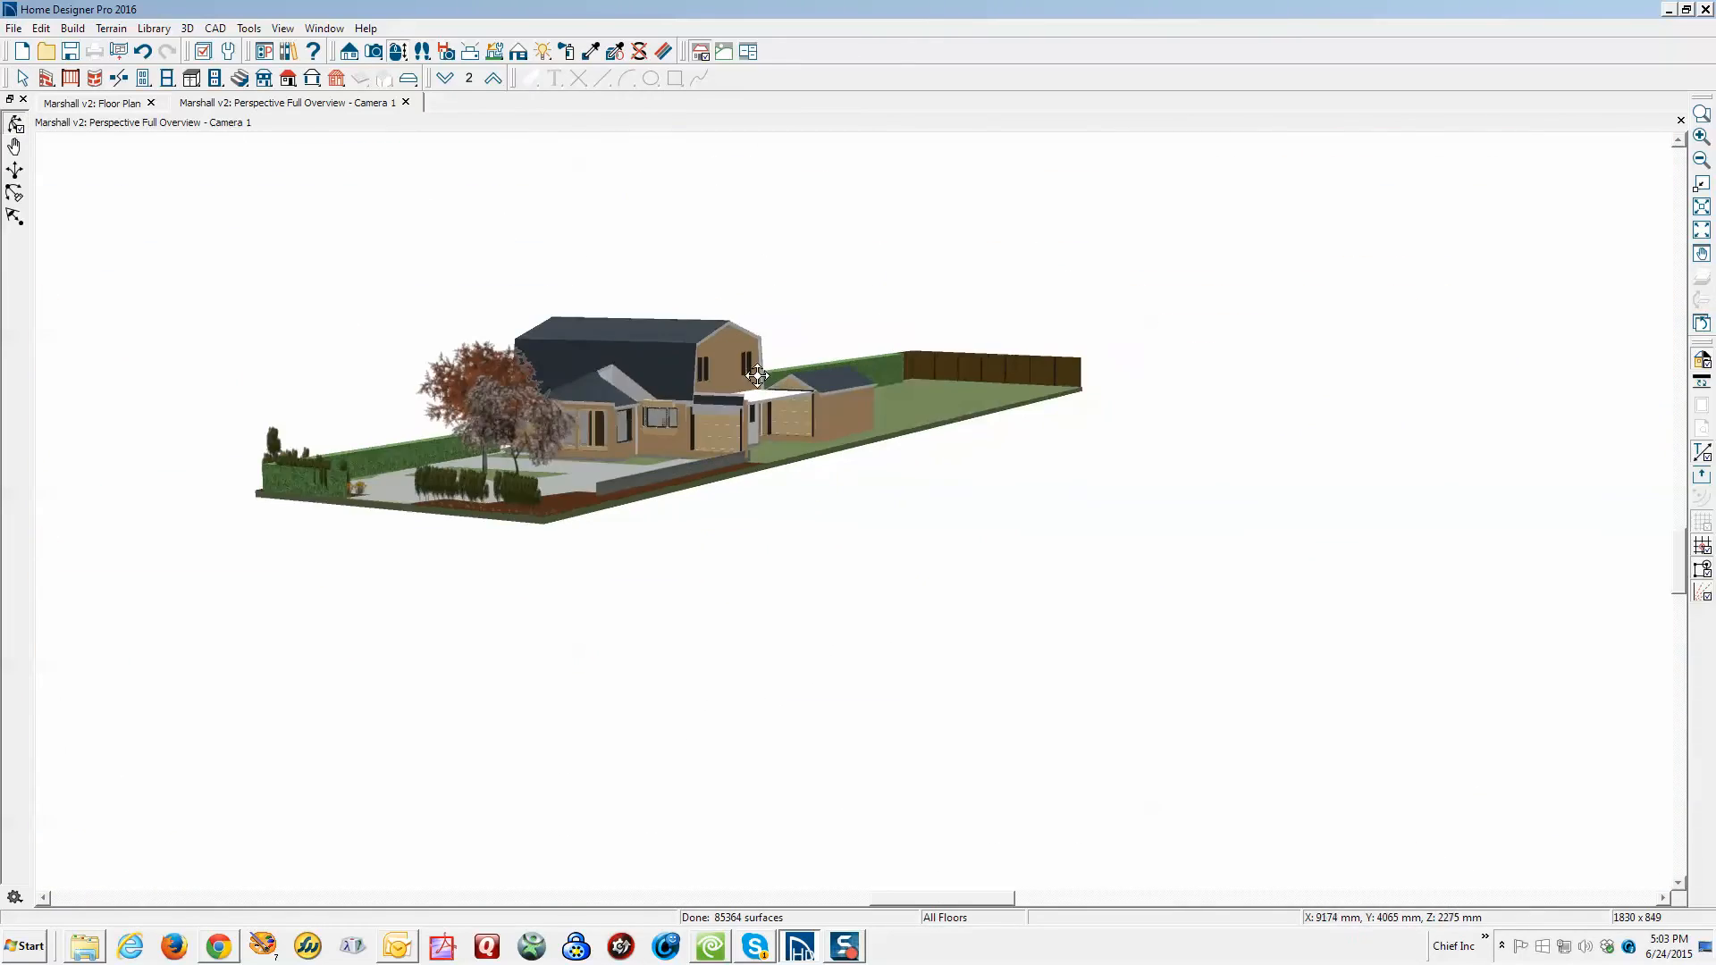
scroll(610, 369, "up", 6)
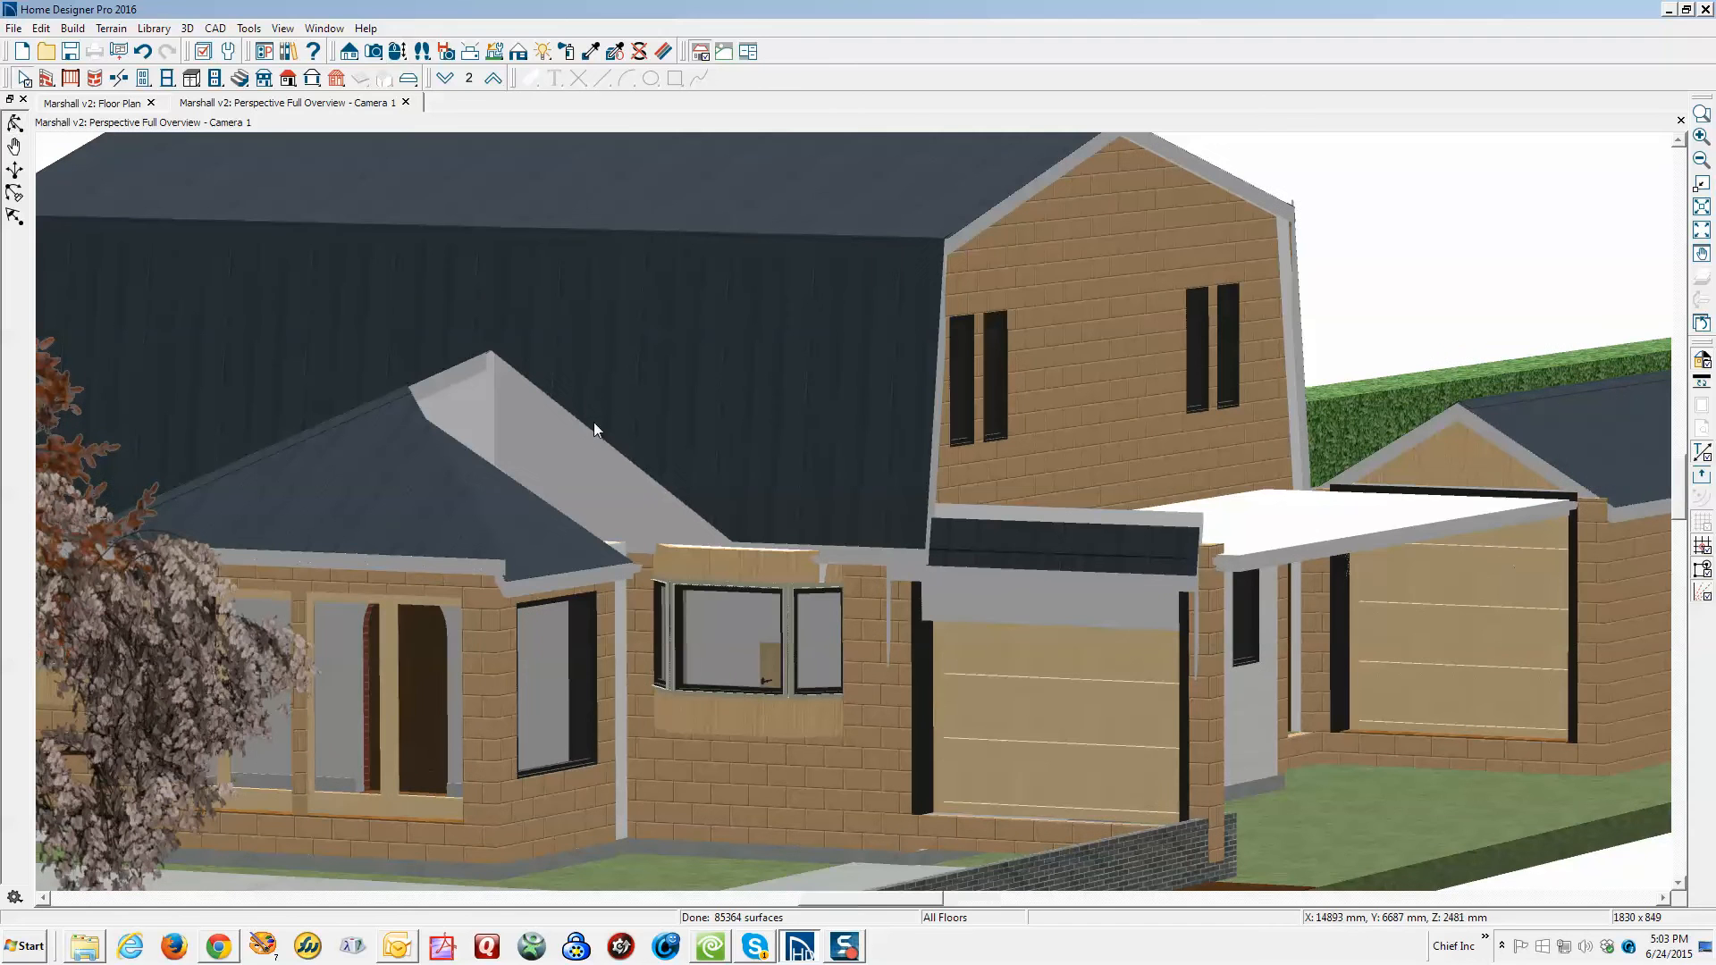
left_click(536, 526)
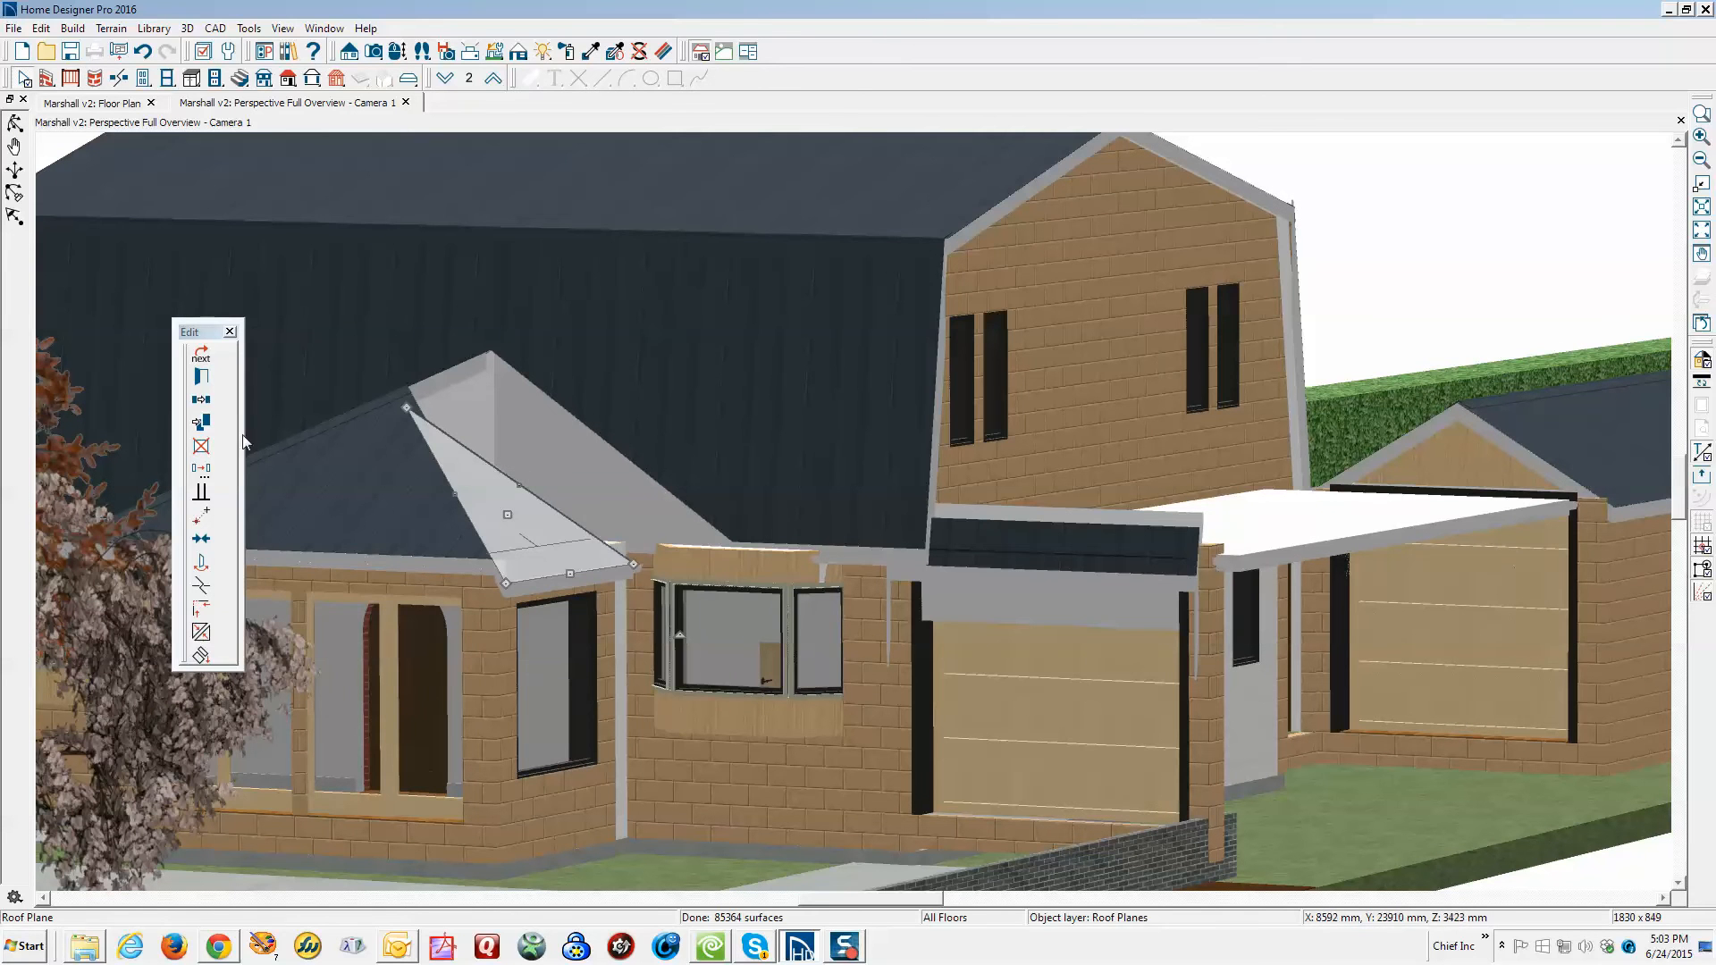
left_click(202, 379)
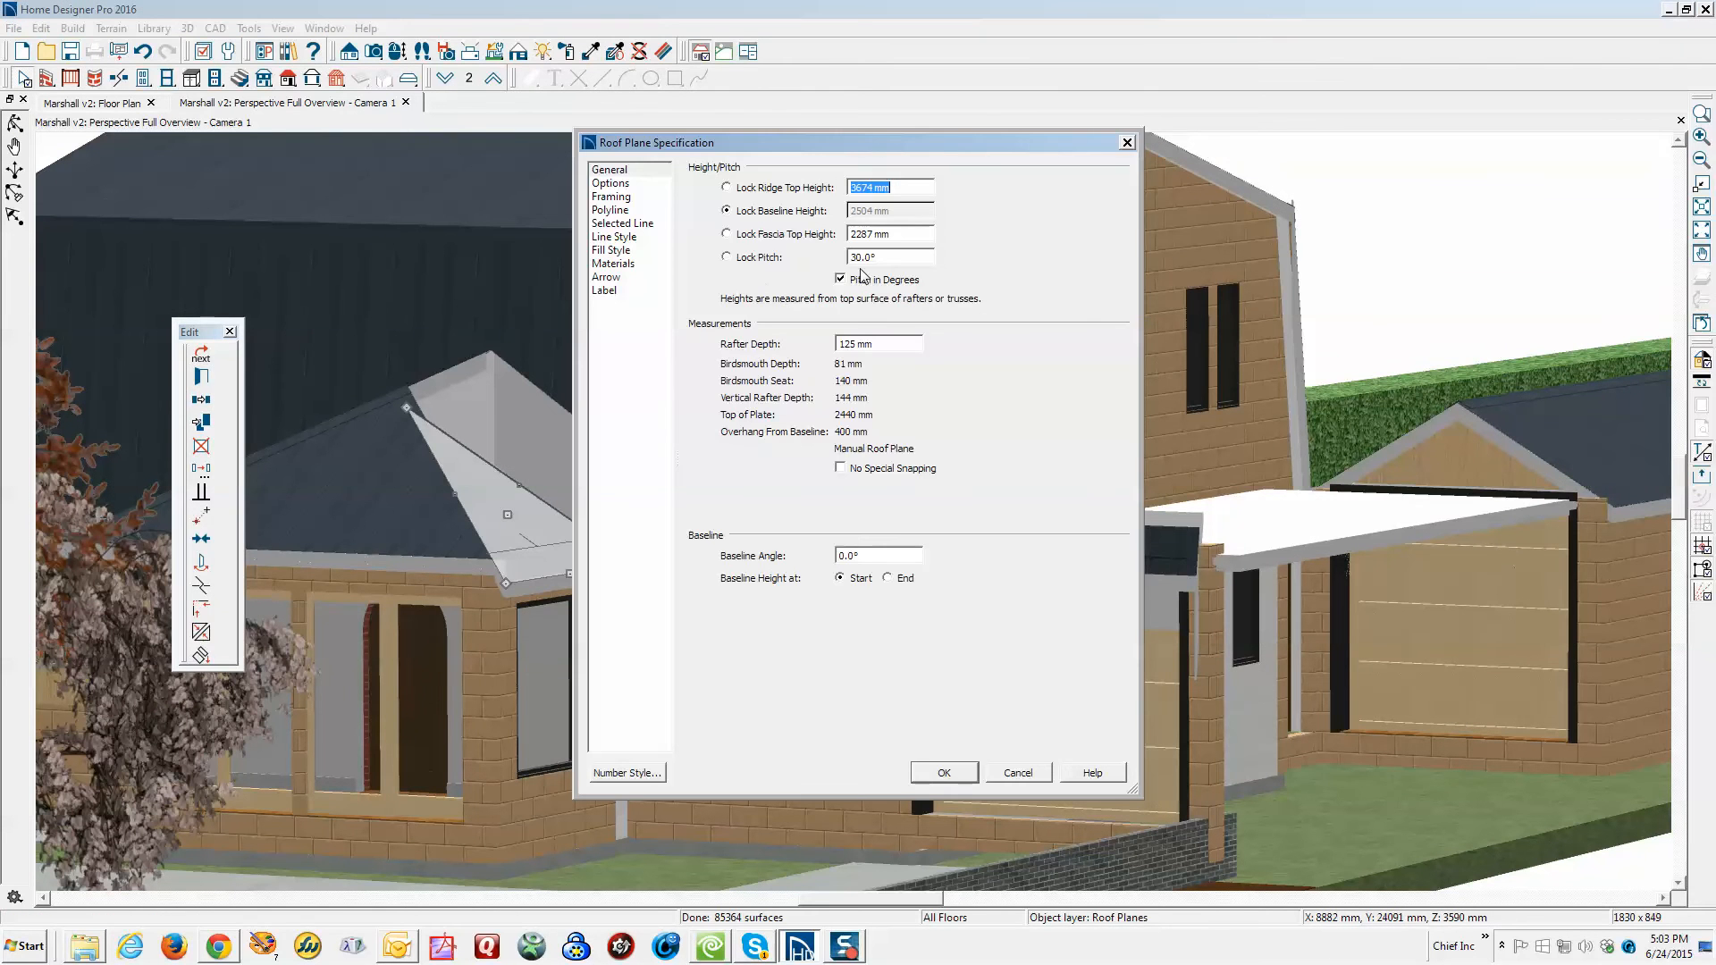
left_click(749, 259)
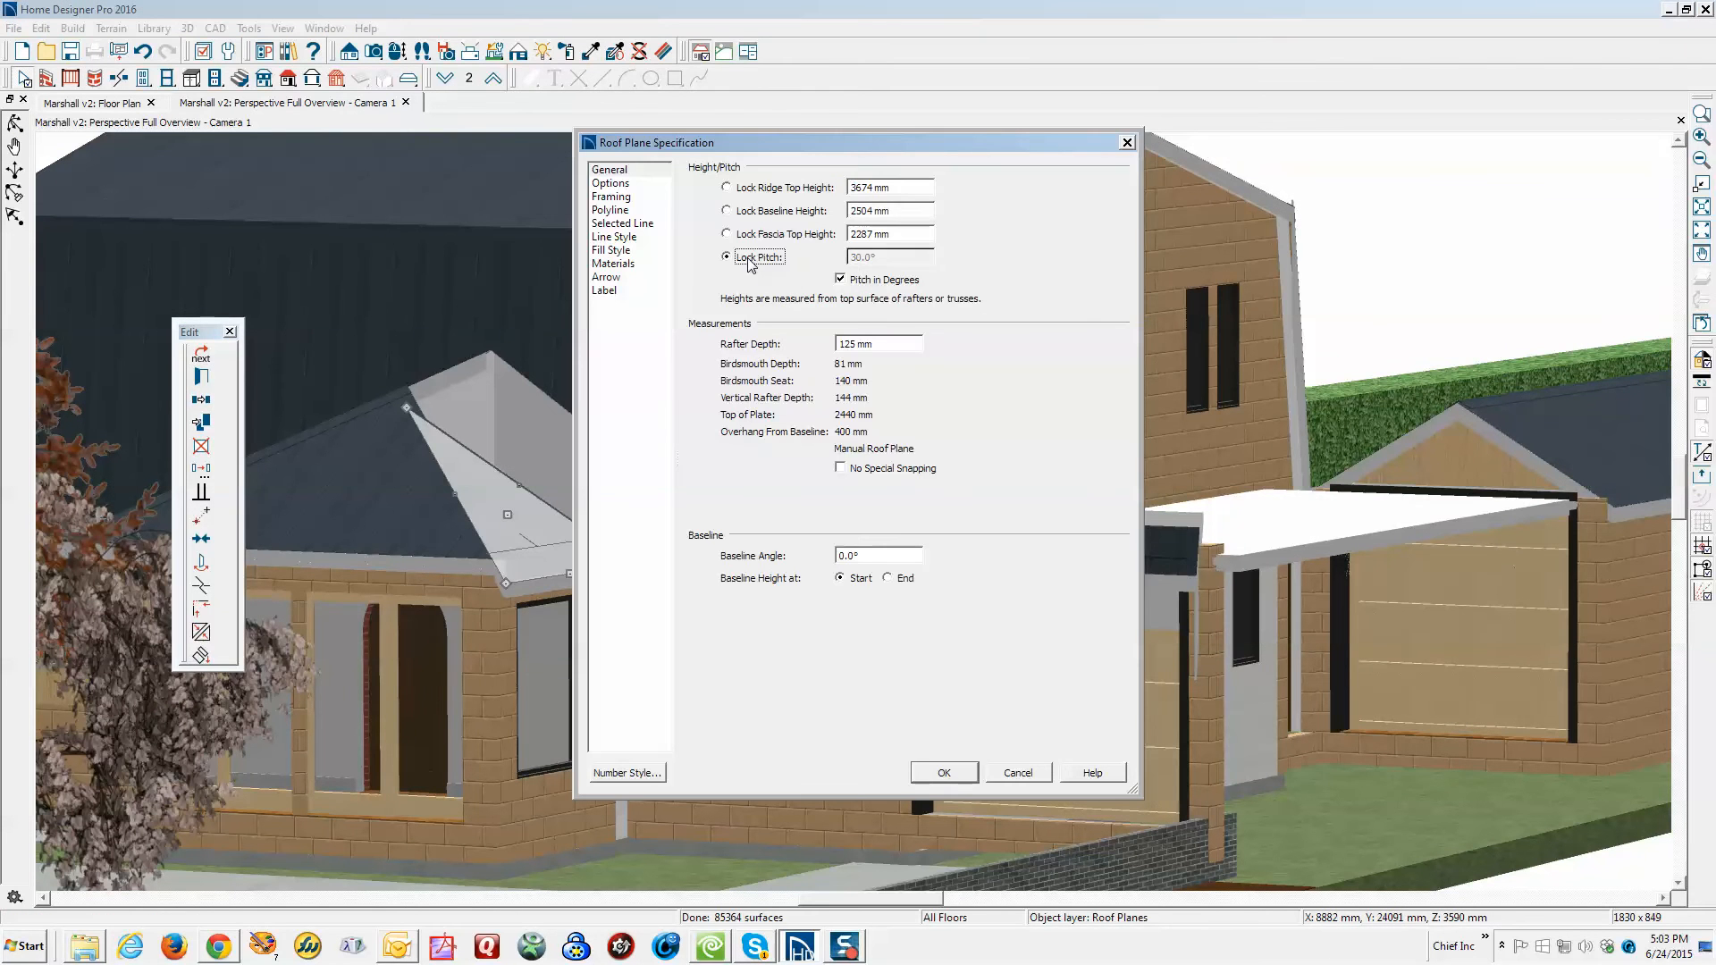
double_click(873, 235)
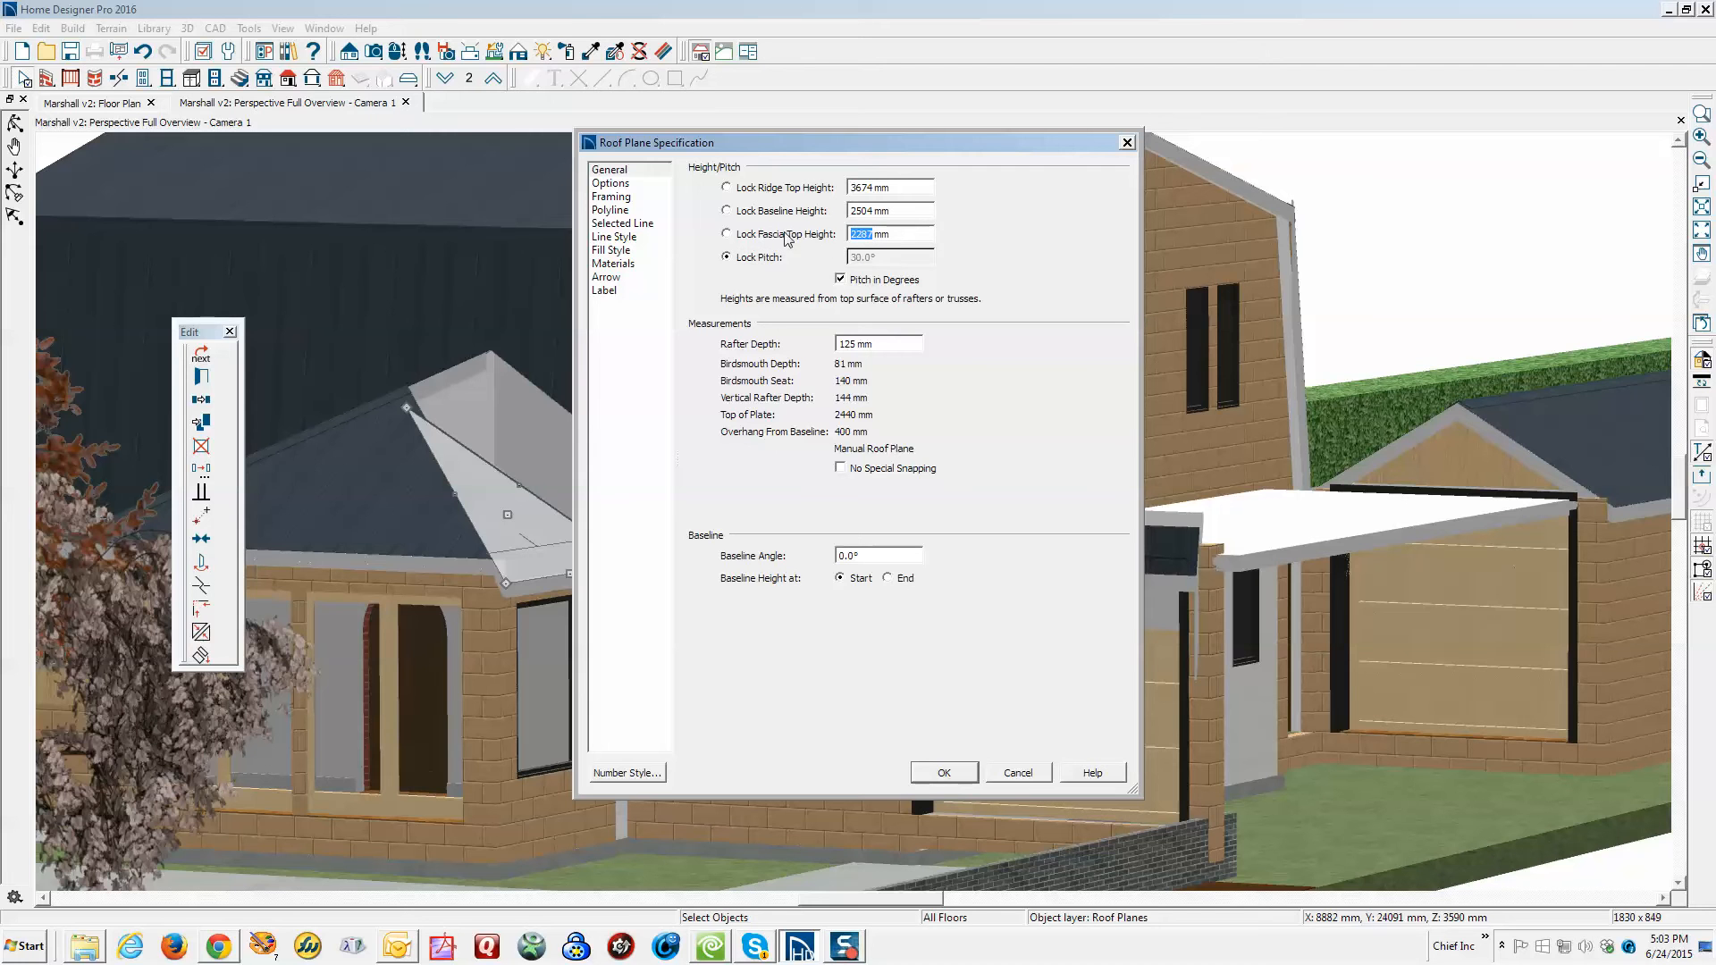
type("2")
left_click(945, 774)
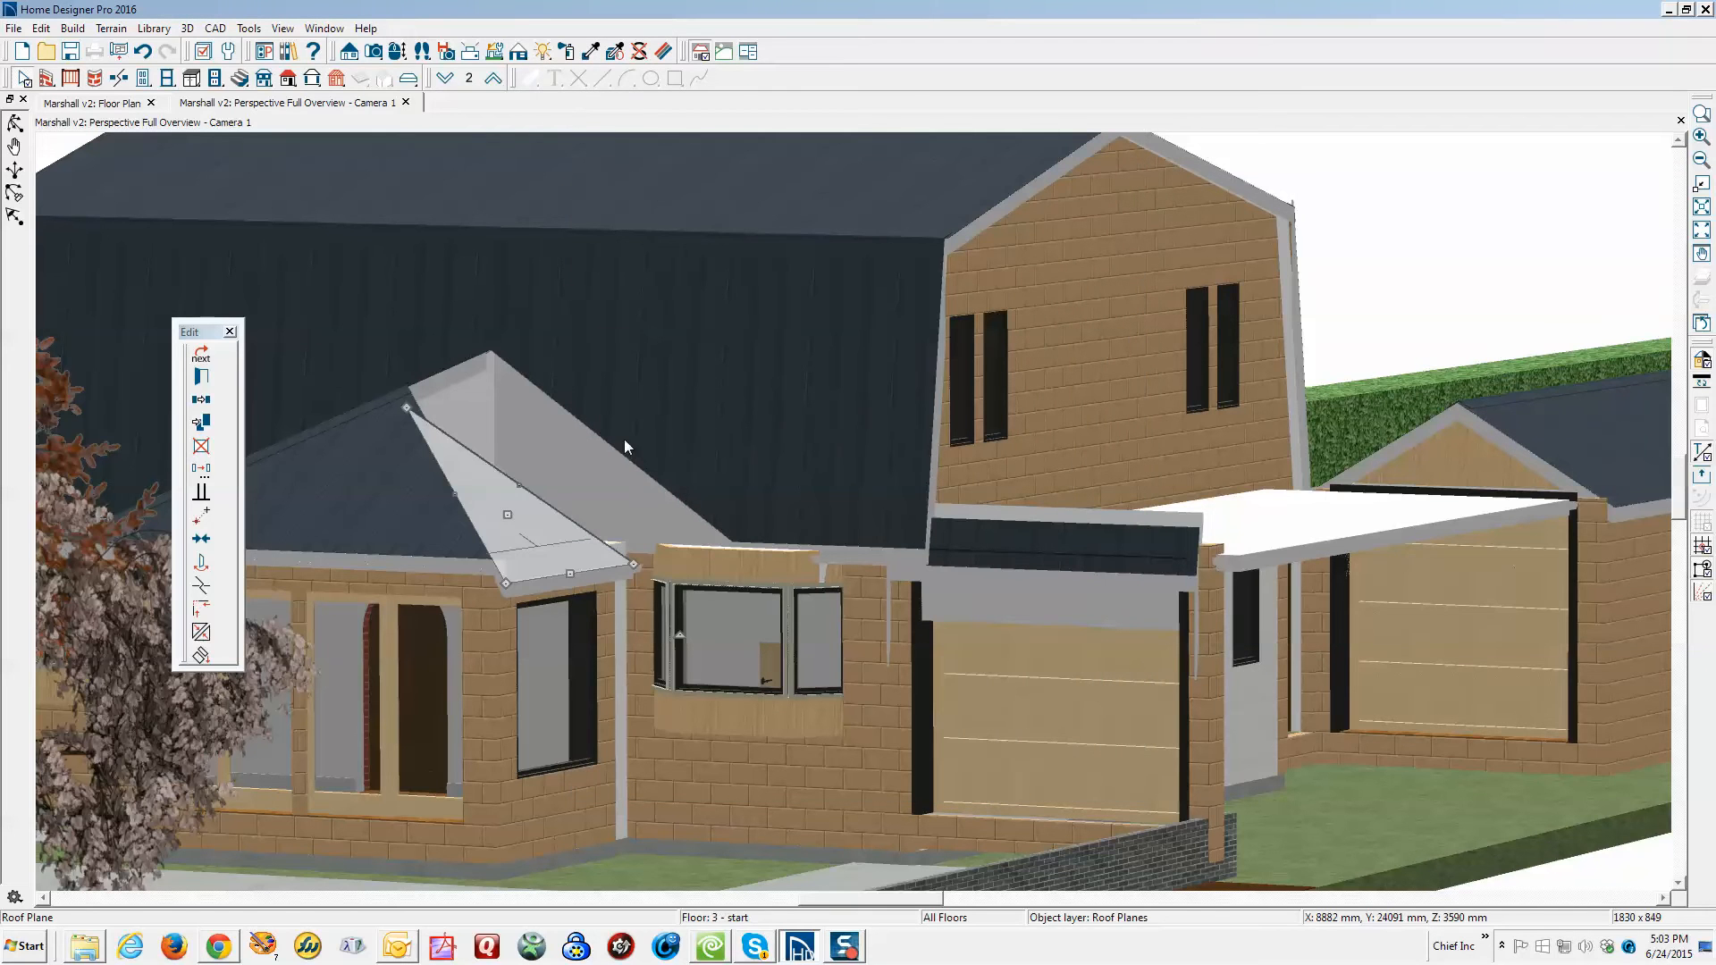
key("Escape")
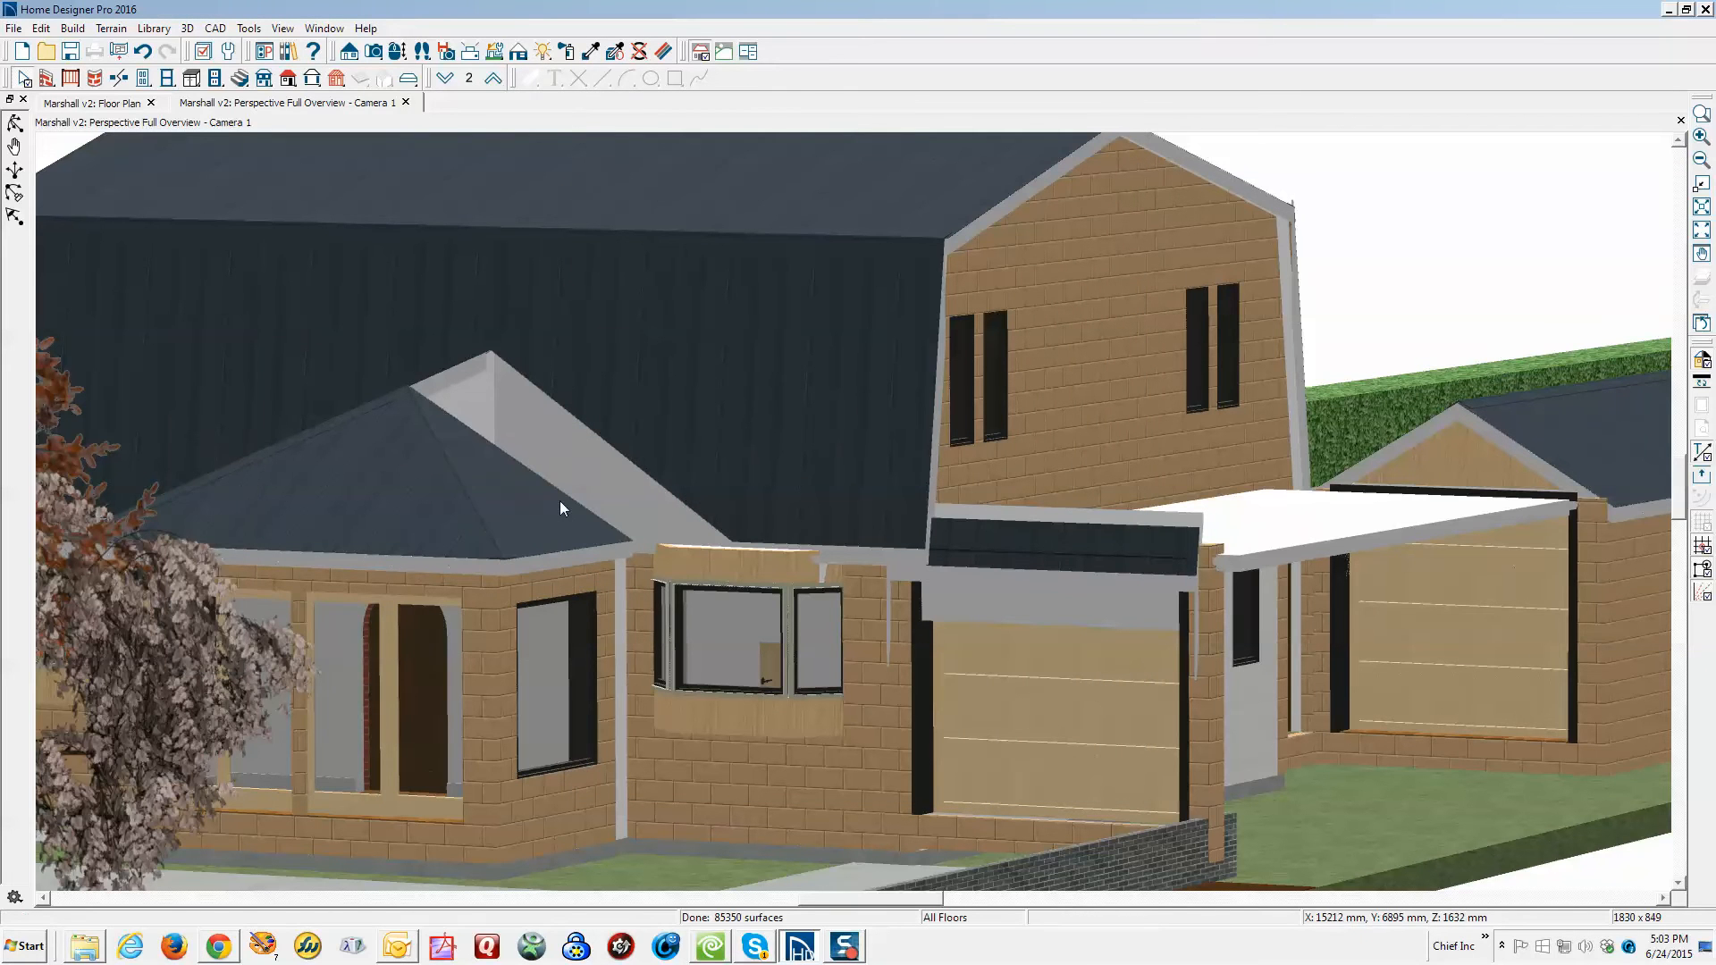
Join the upper sloping edge of the raised opposite side roof plane to the main roof plane
left_click(559, 500)
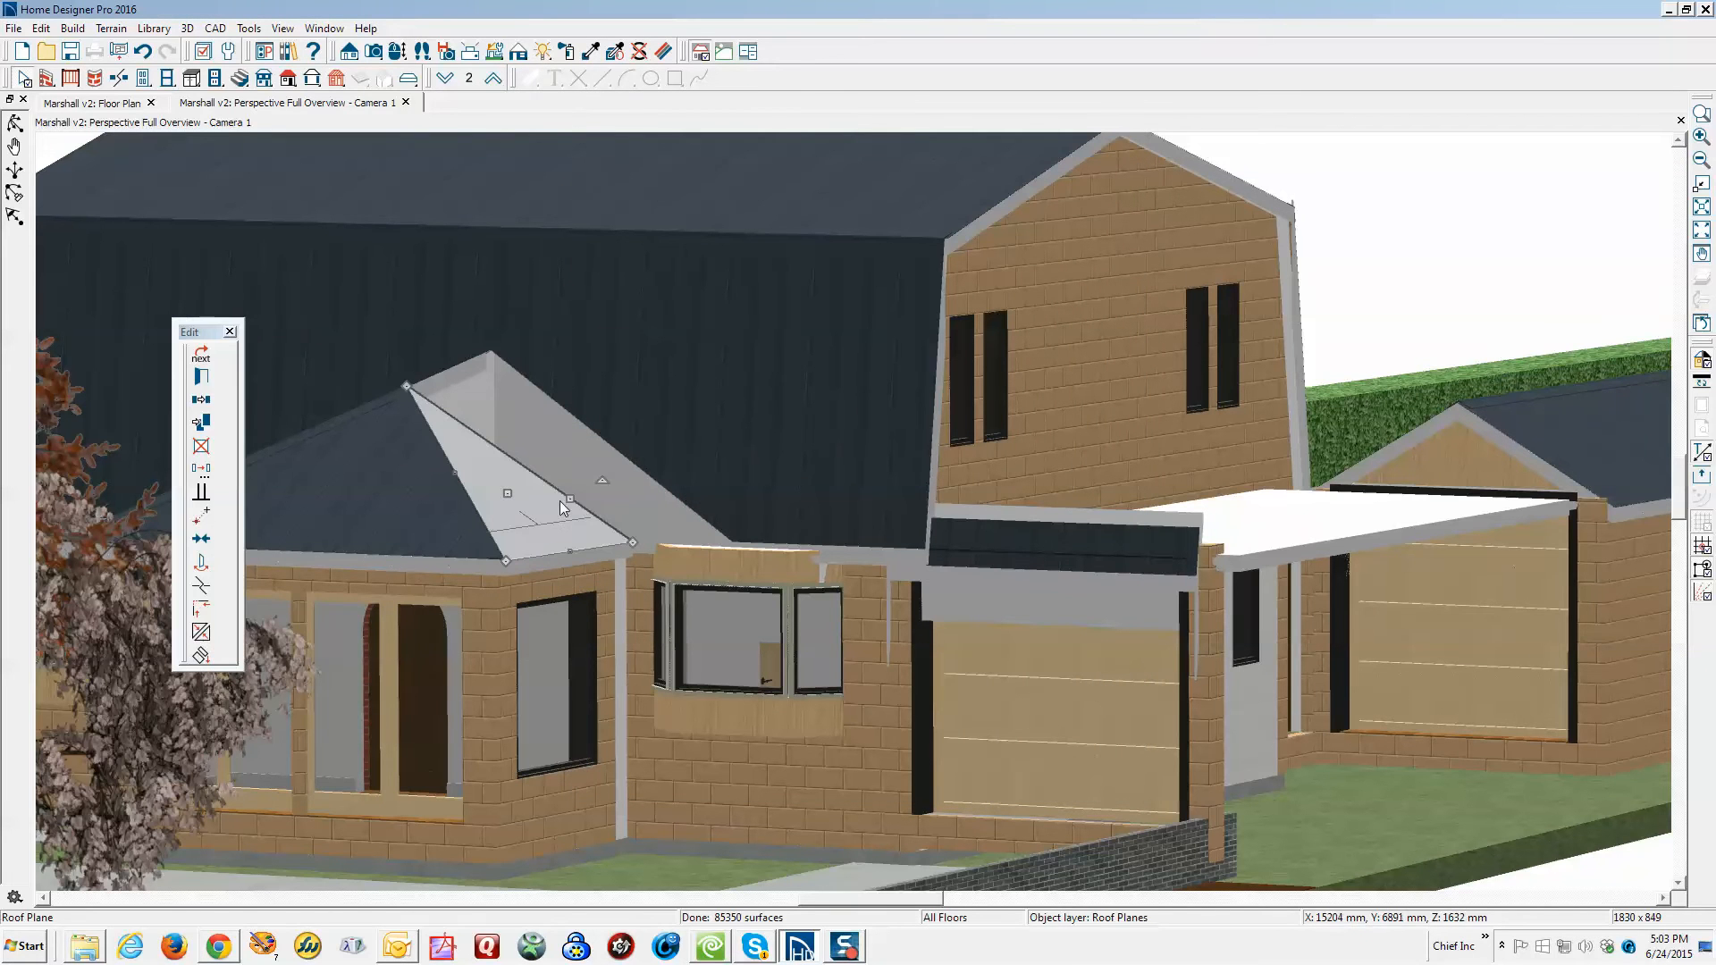
left_click(201, 632)
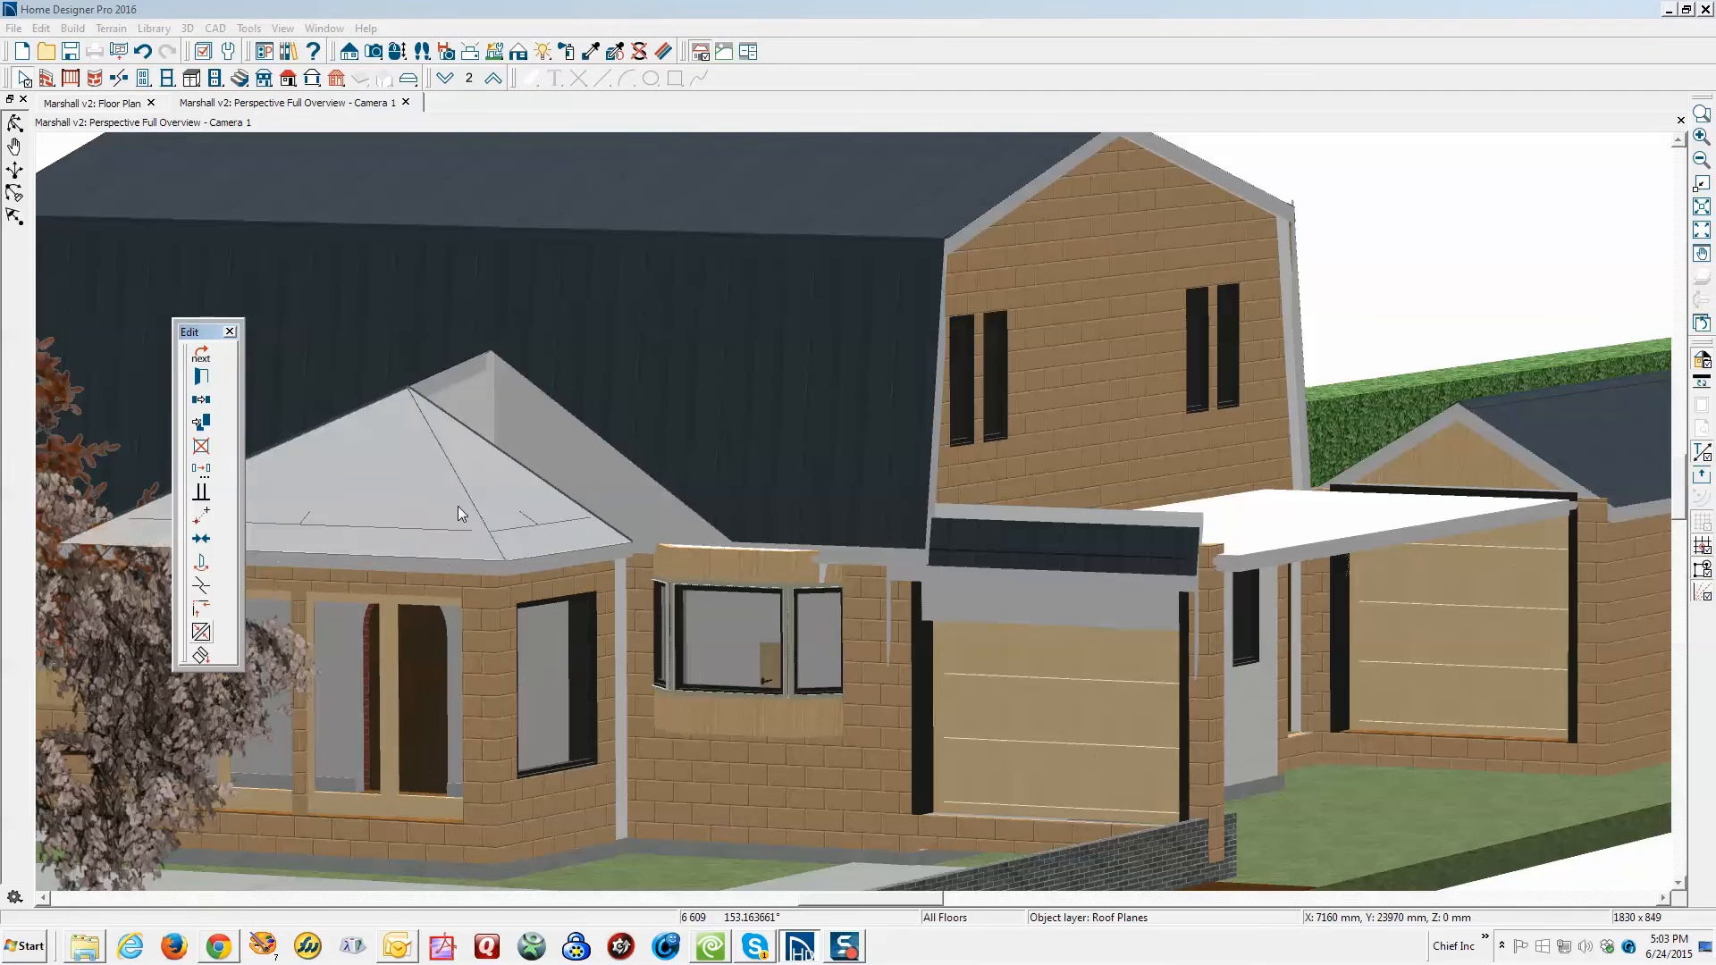
left_click(619, 454)
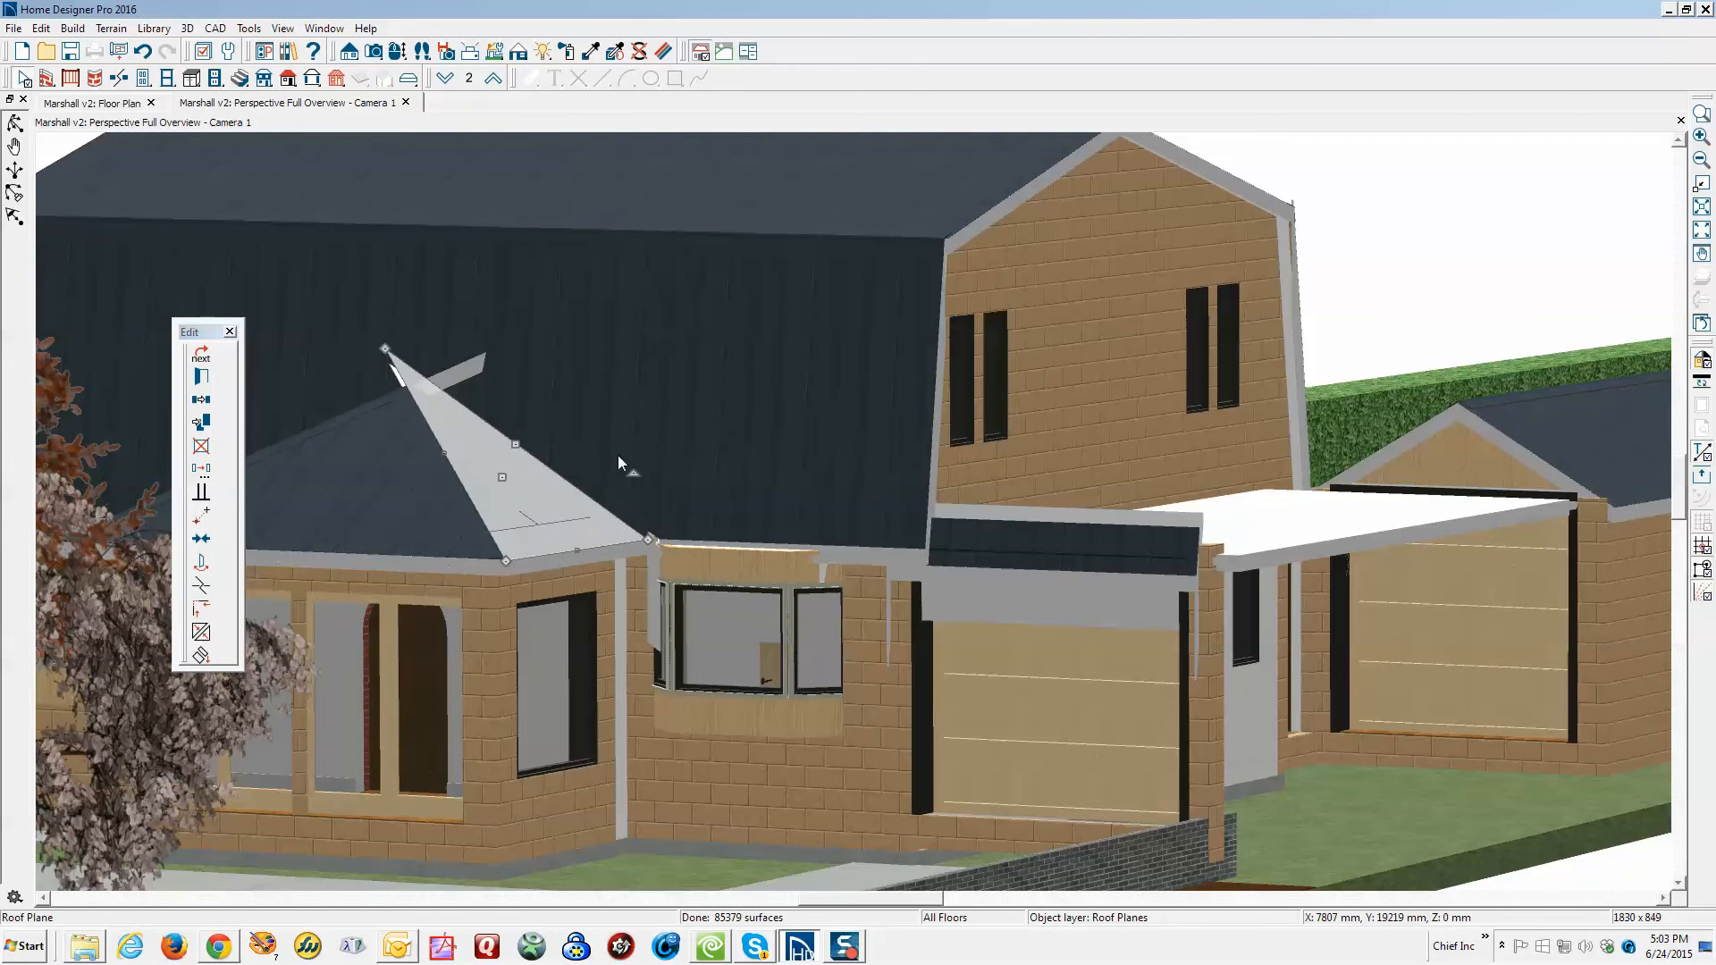
key("Escape")
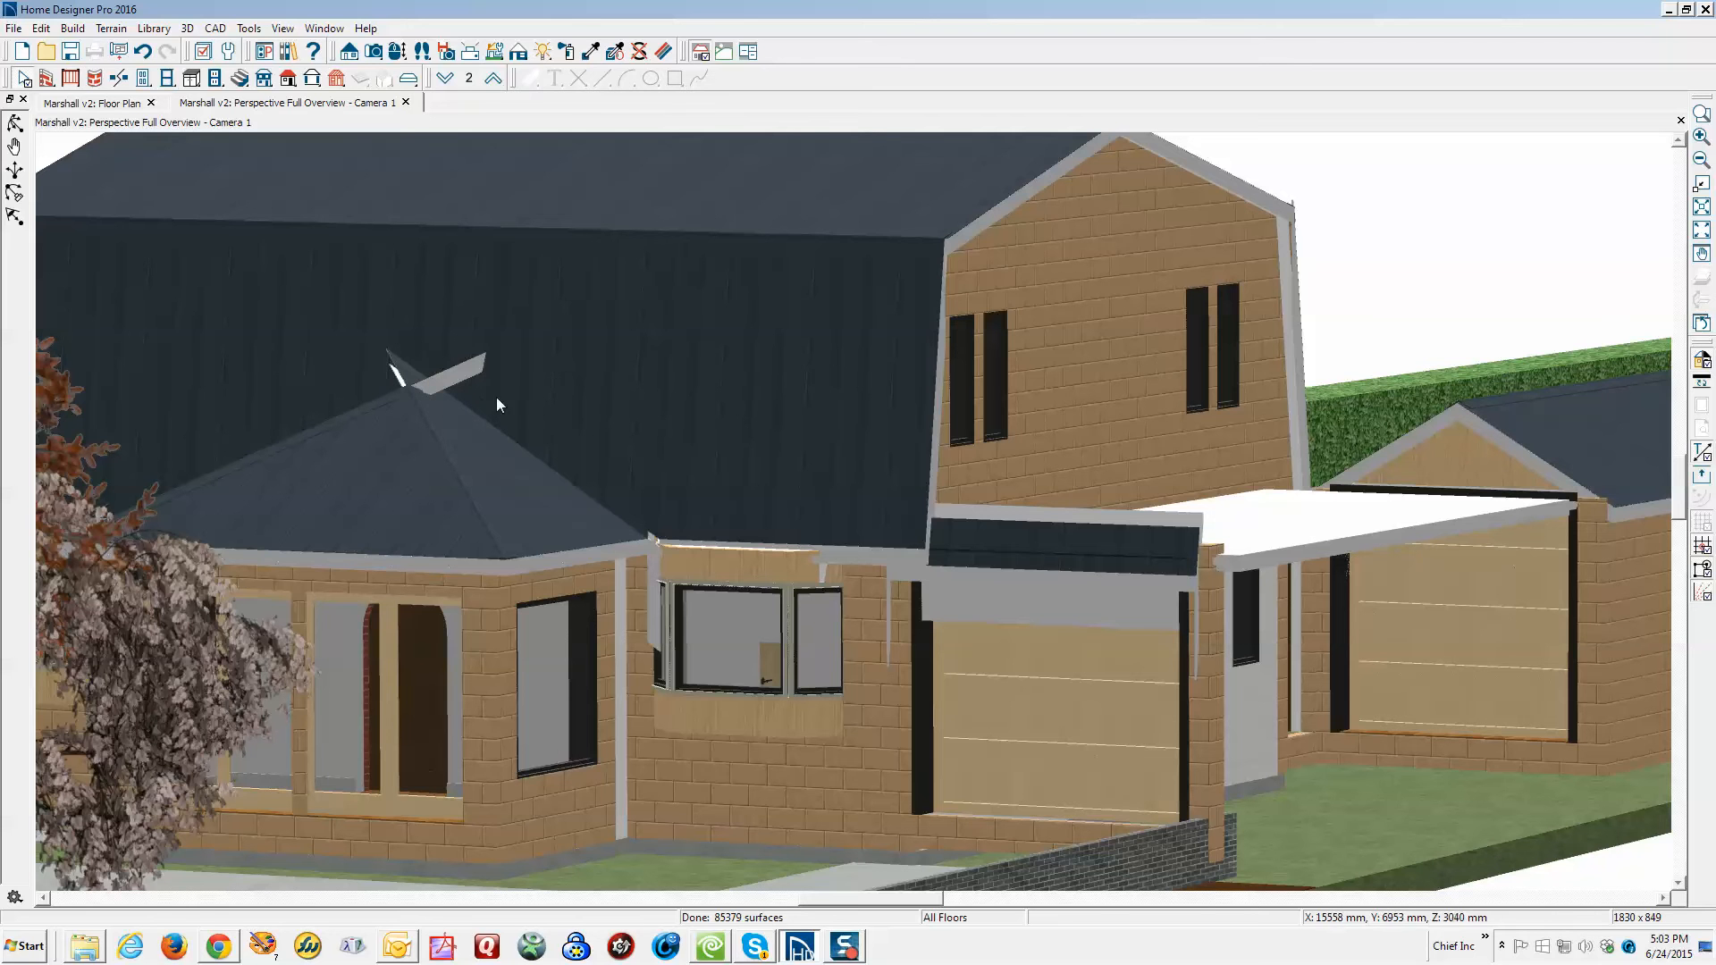
In the floor plan, make the left extension roof plane's slanted house-side edge parallel to the house wall and shift it into the main roof
key("ctrl+Tab")
scroll(904, 376, "down", 2)
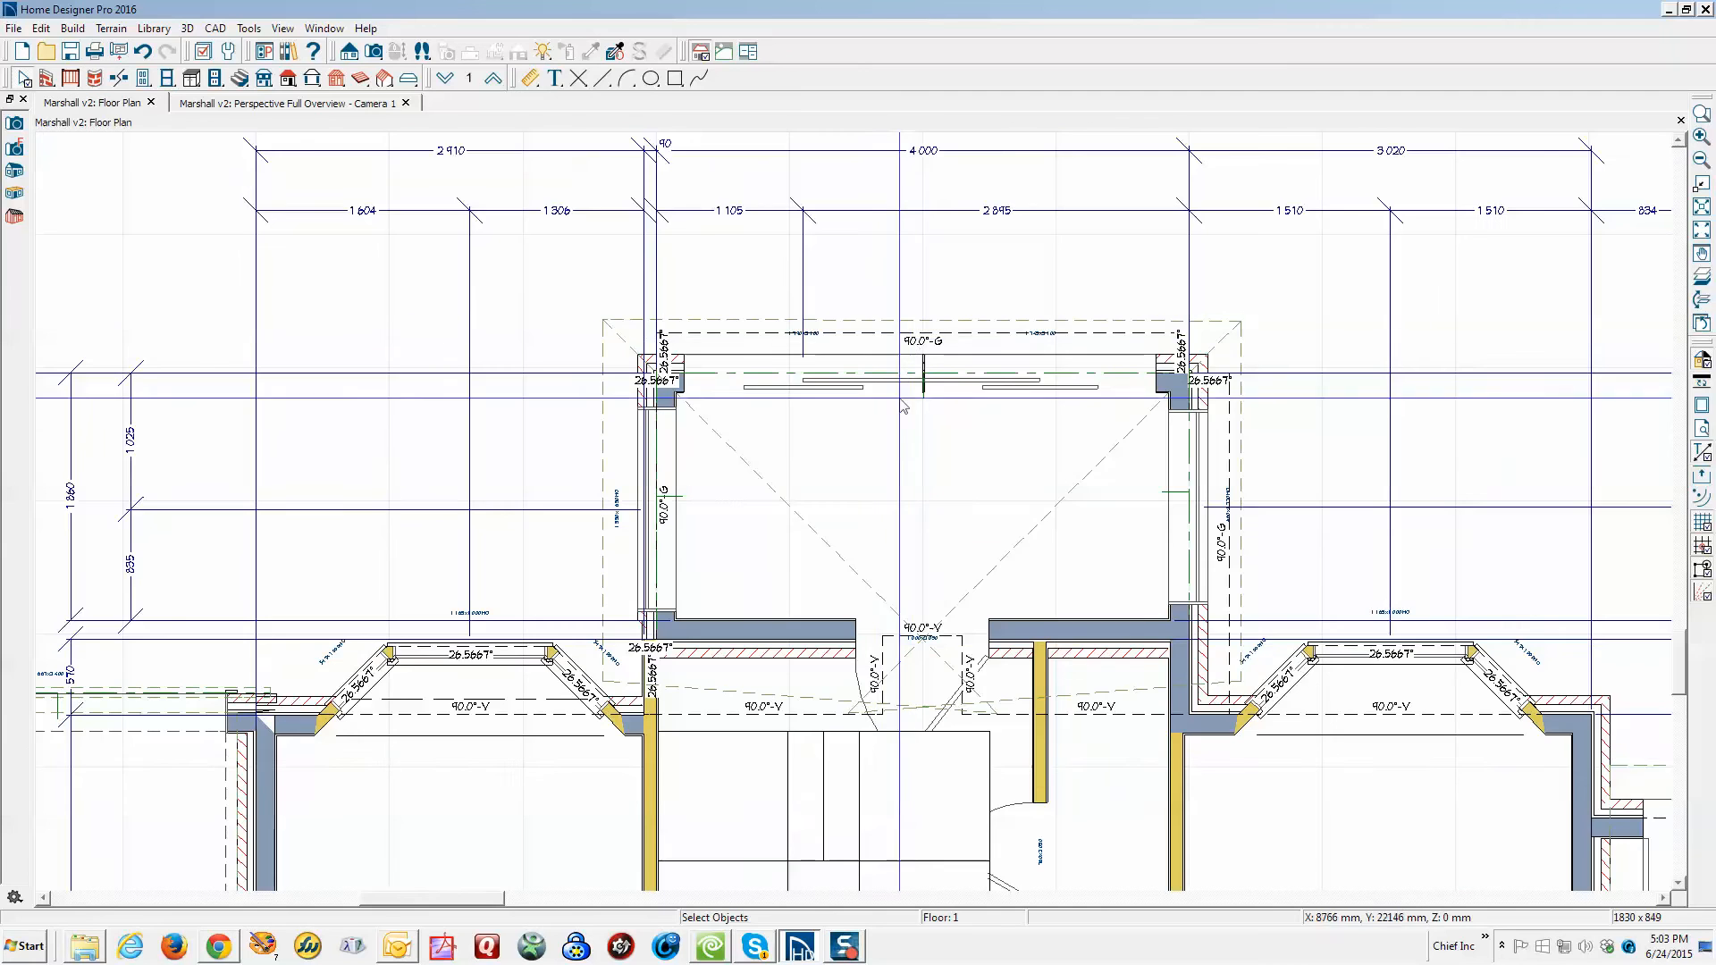
scroll(885, 661, "up", 2)
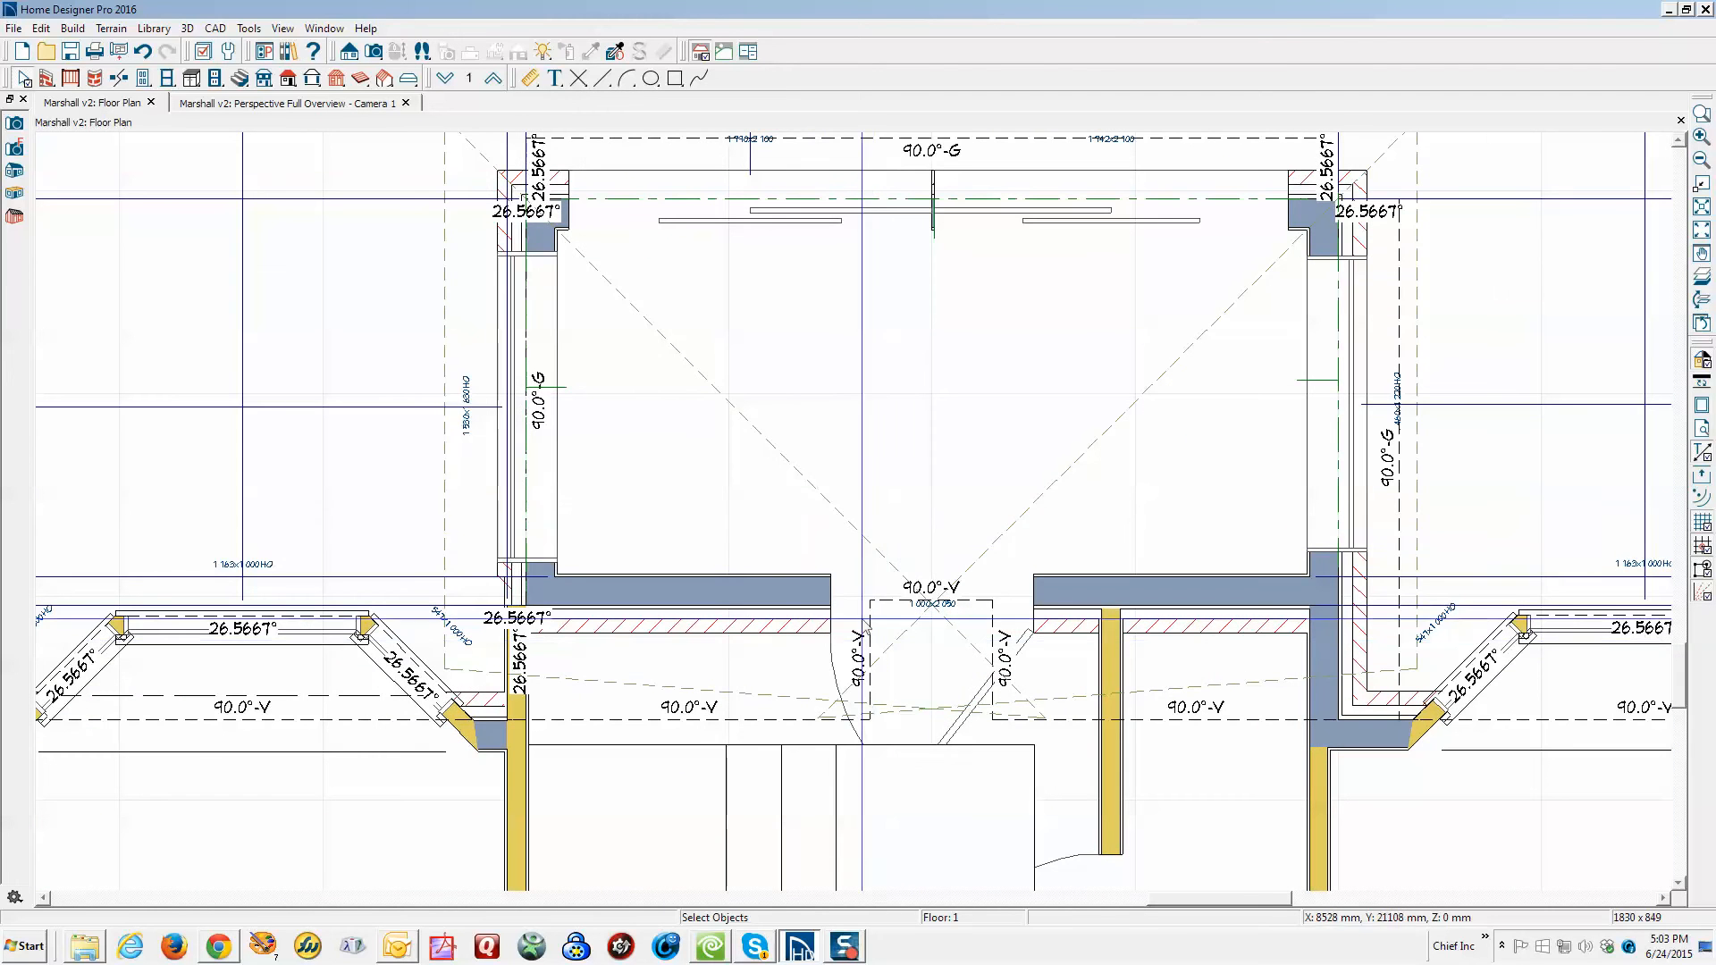
left_click(831, 505)
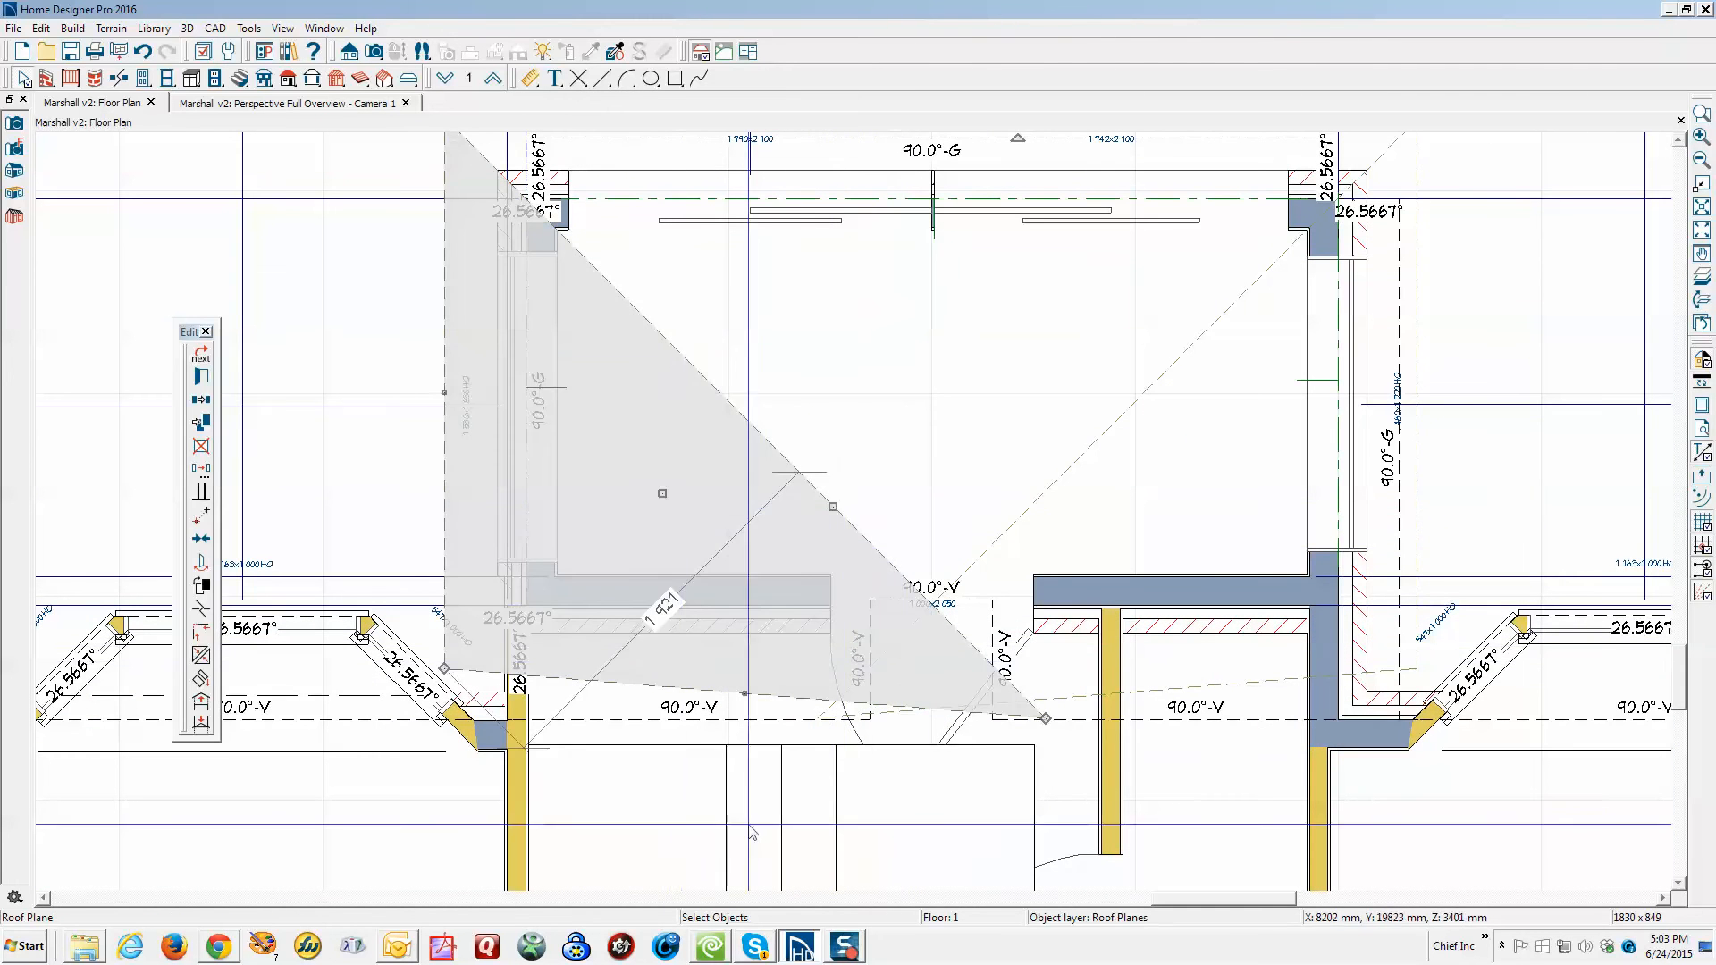
key("Escape")
left_click(677, 698)
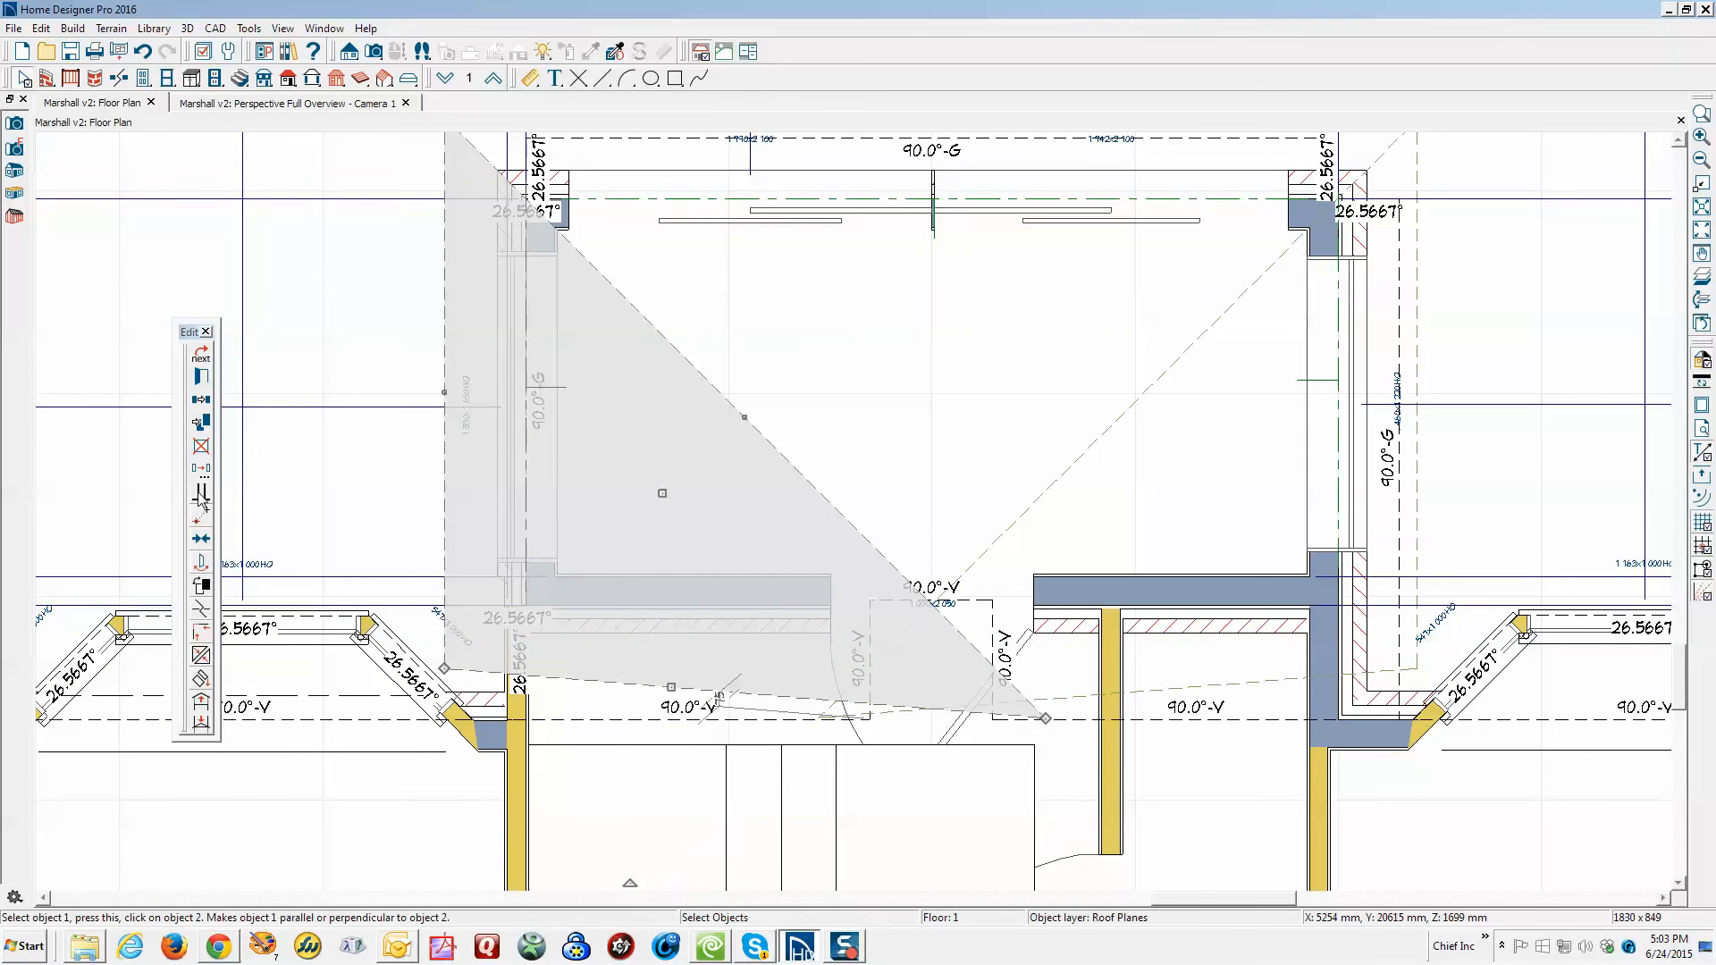
left_click(203, 585)
left_click_drag(679, 743, 689, 591)
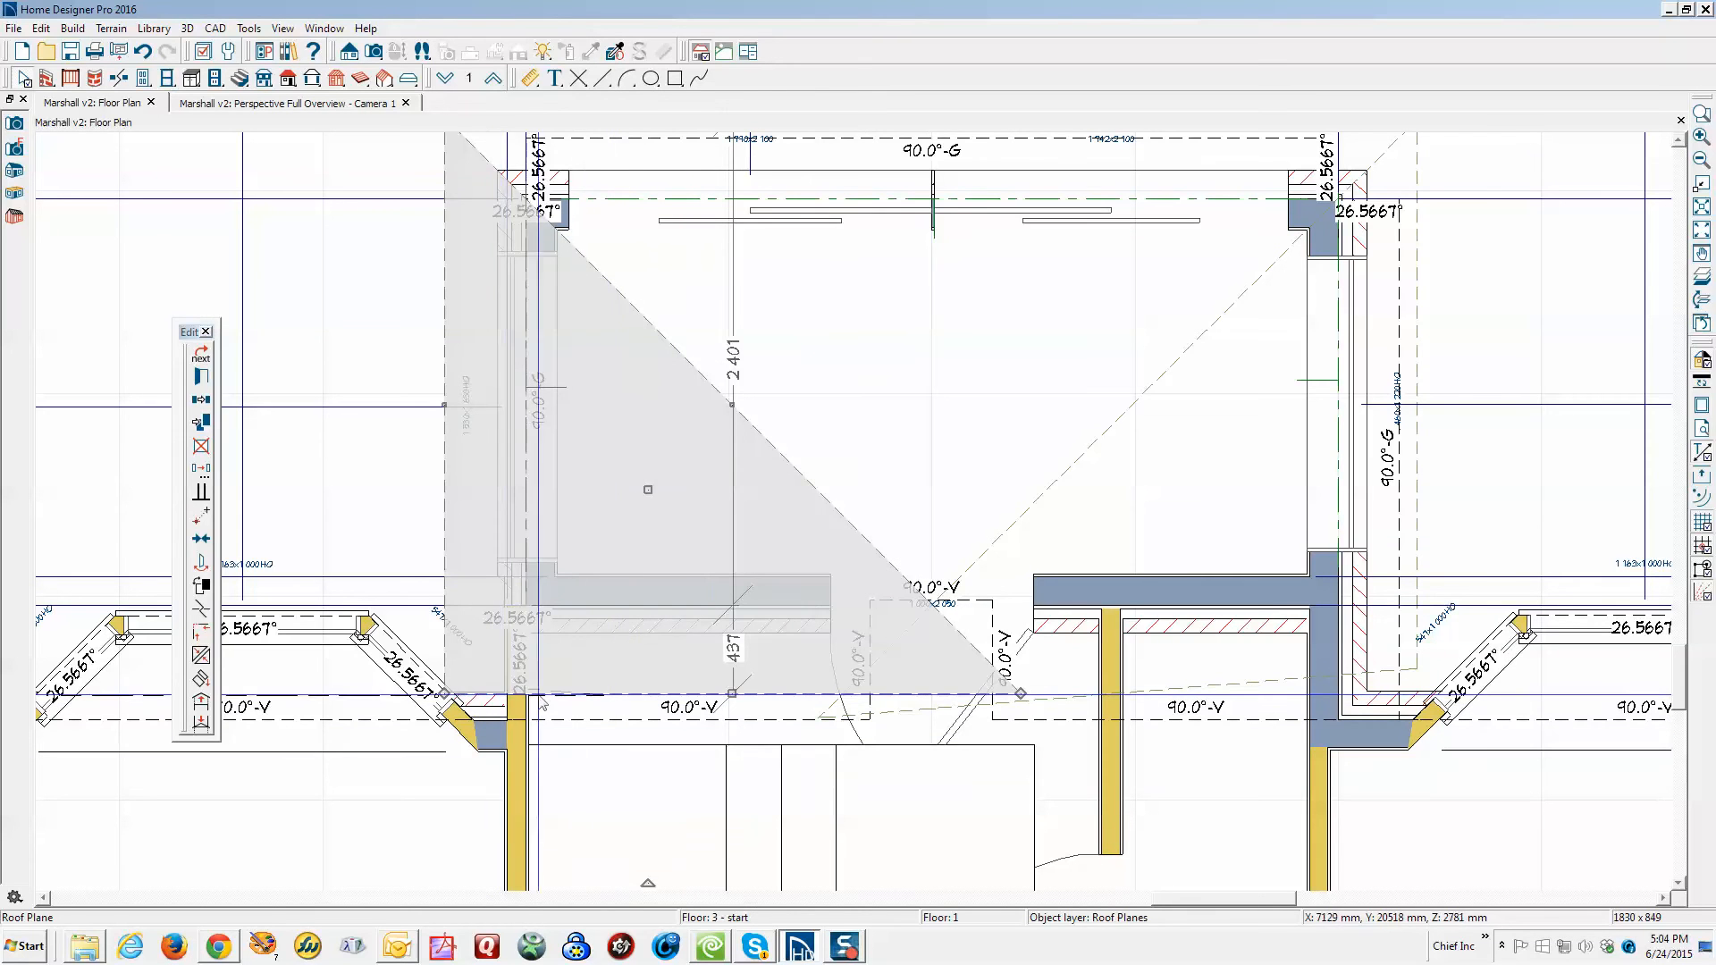
left_click(1228, 708)
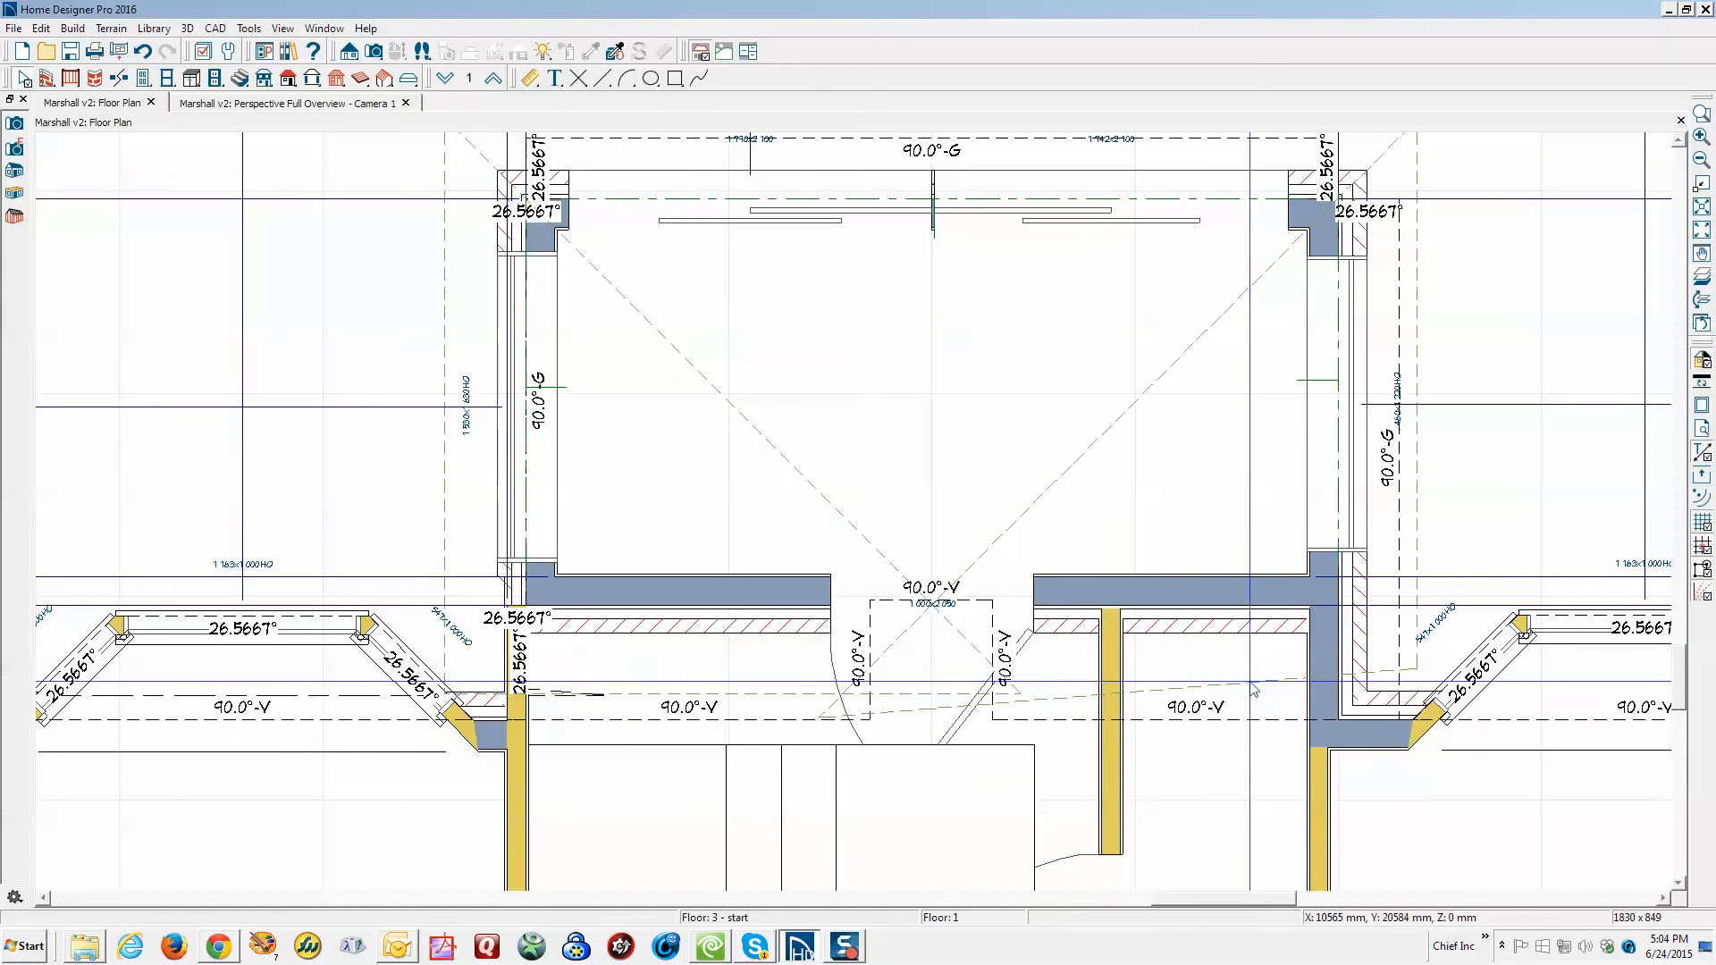
Make the right extension roof plane's slanted house-side edge parallel to the house wall and align it with the left plane's edge
left_click(1224, 686)
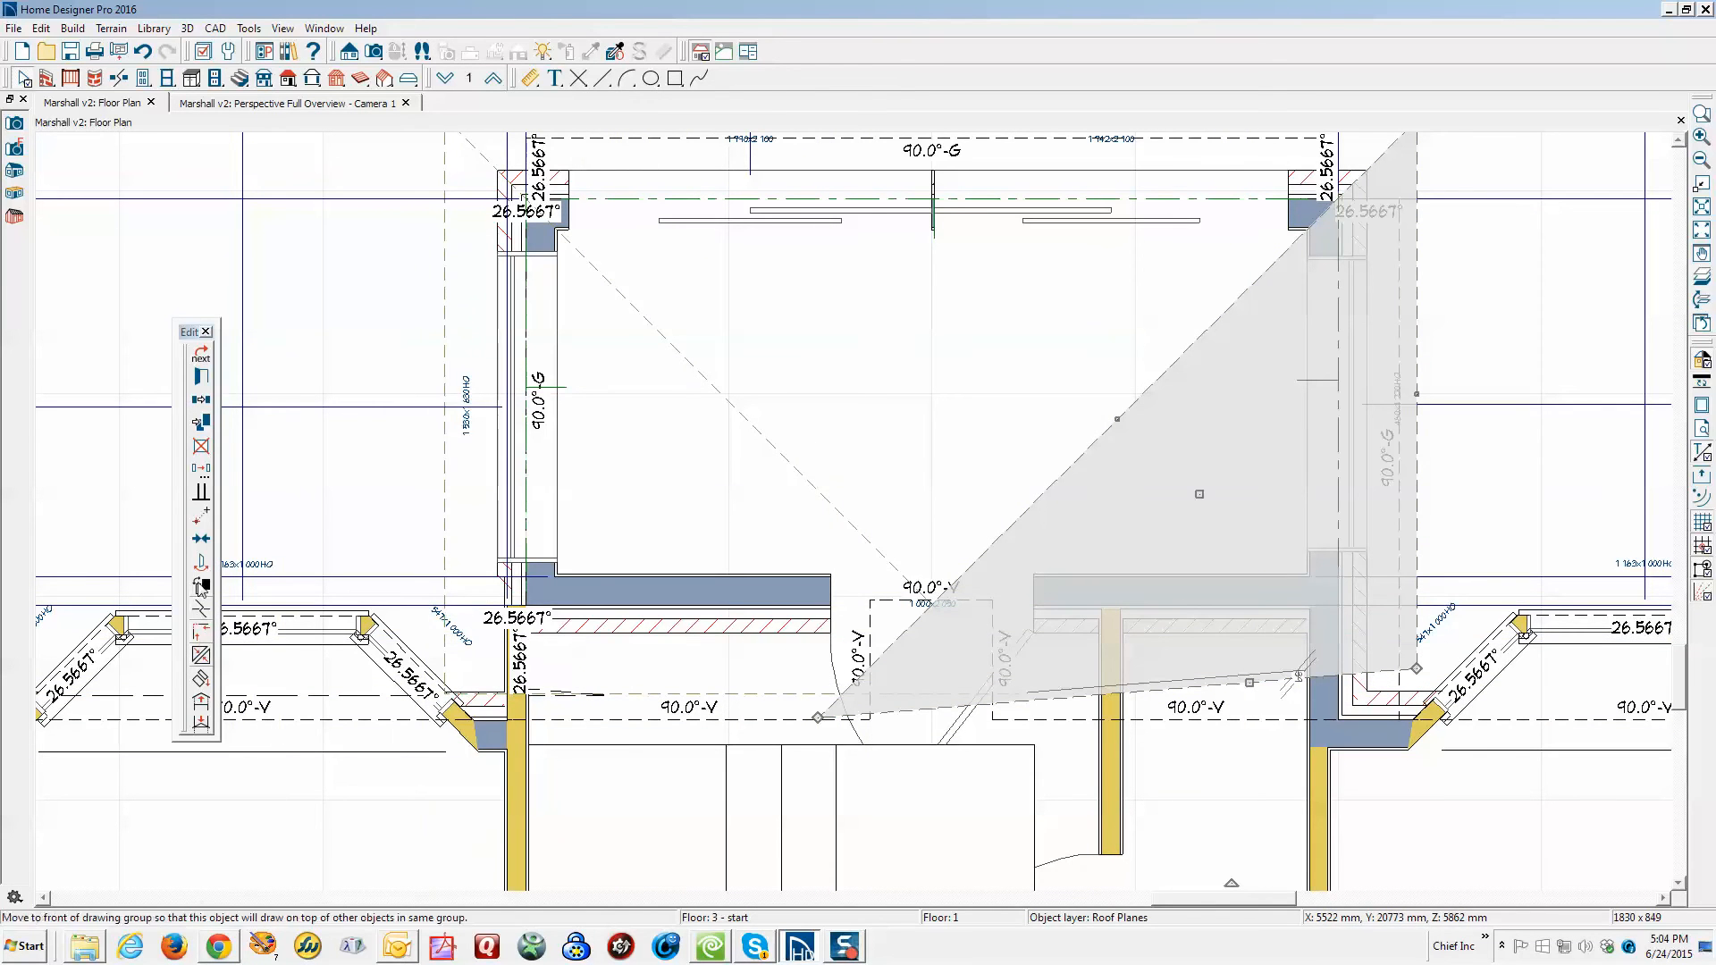
left_click(773, 591)
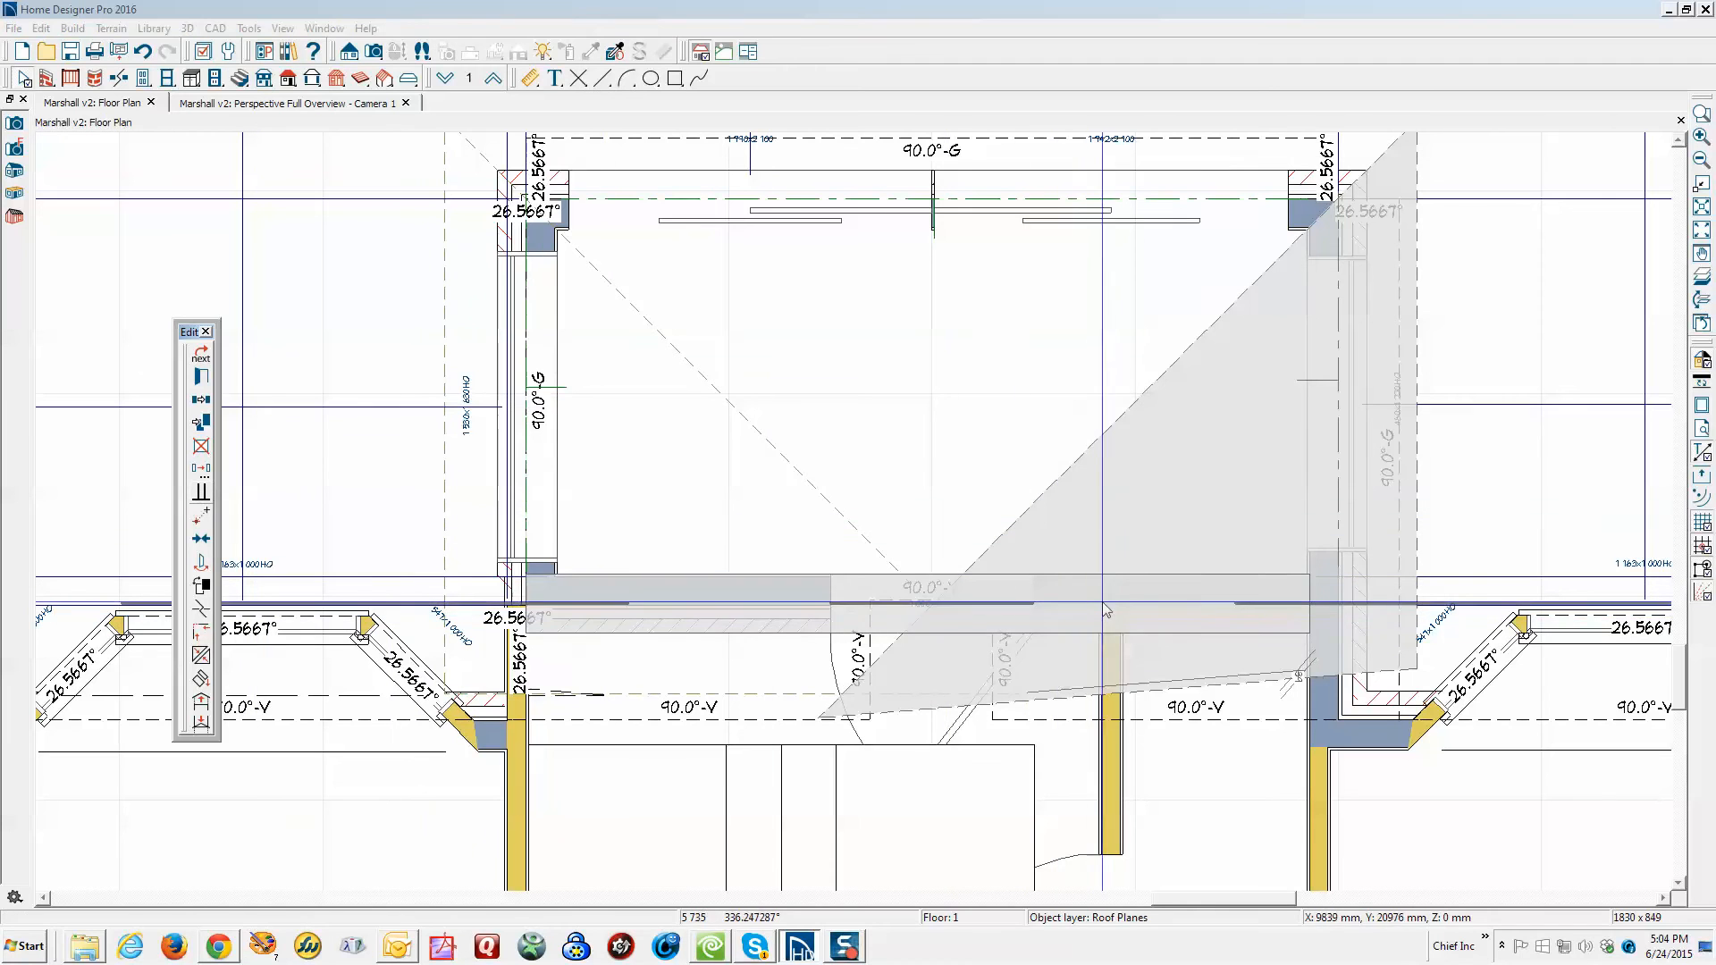
left_click(1108, 631)
left_click(1088, 780)
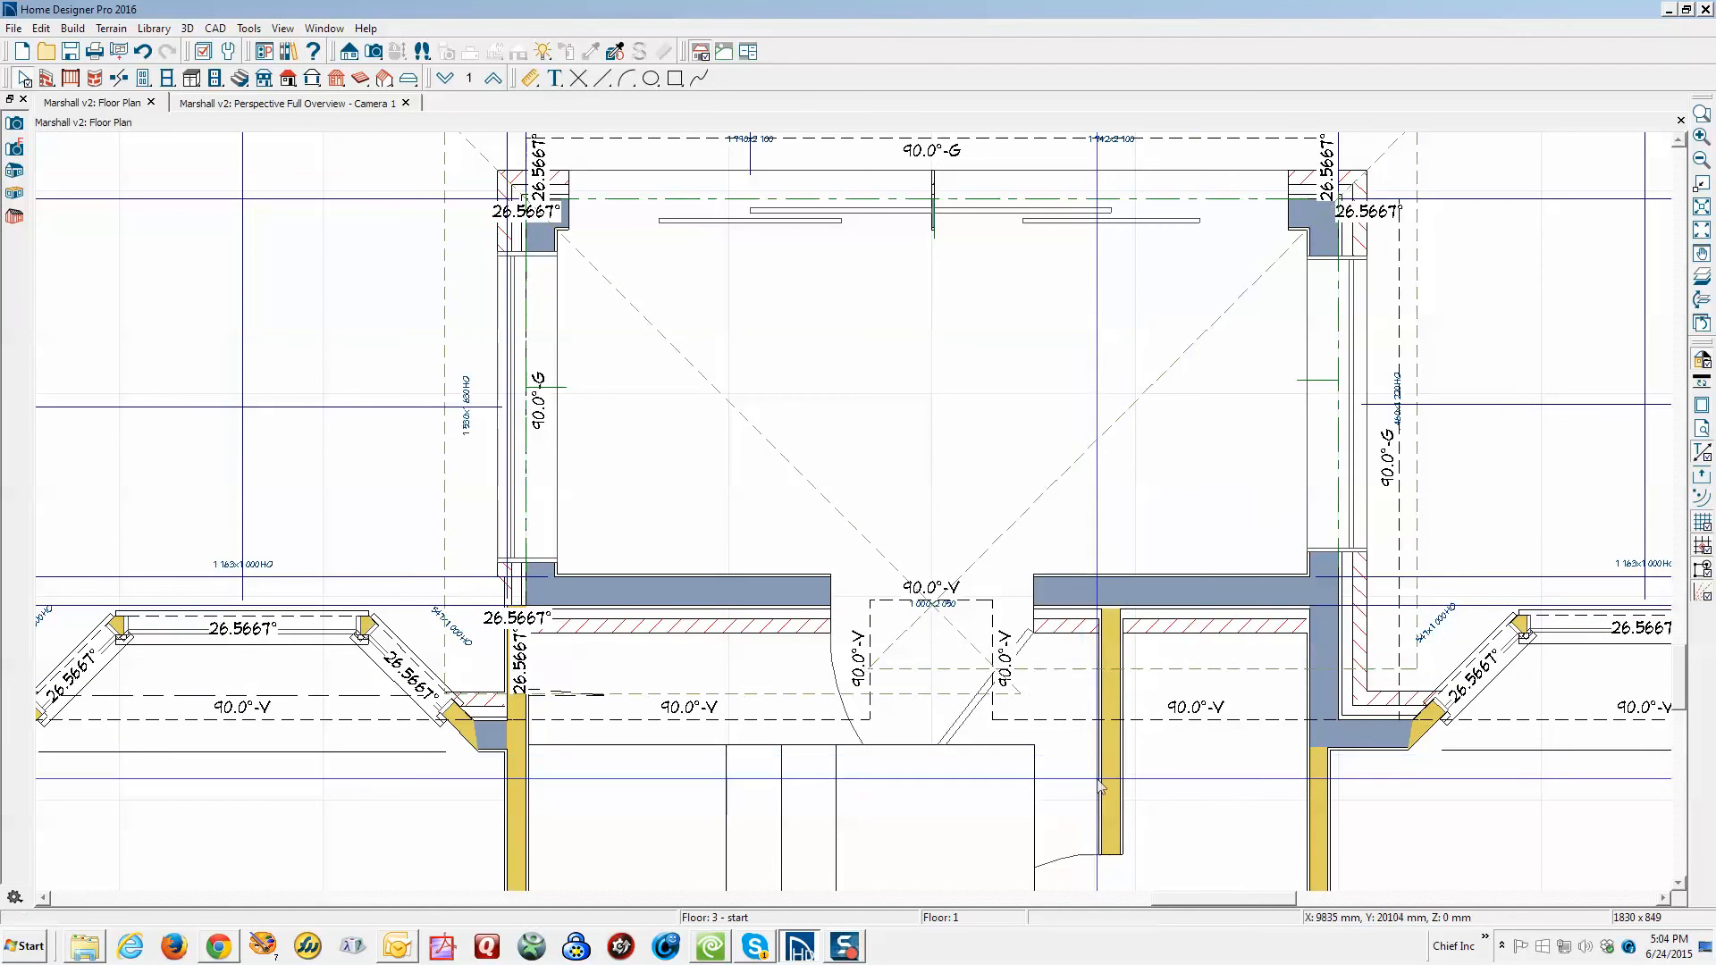
left_click(1221, 670)
left_click_drag(1222, 669, 1221, 690)
left_click(1251, 774)
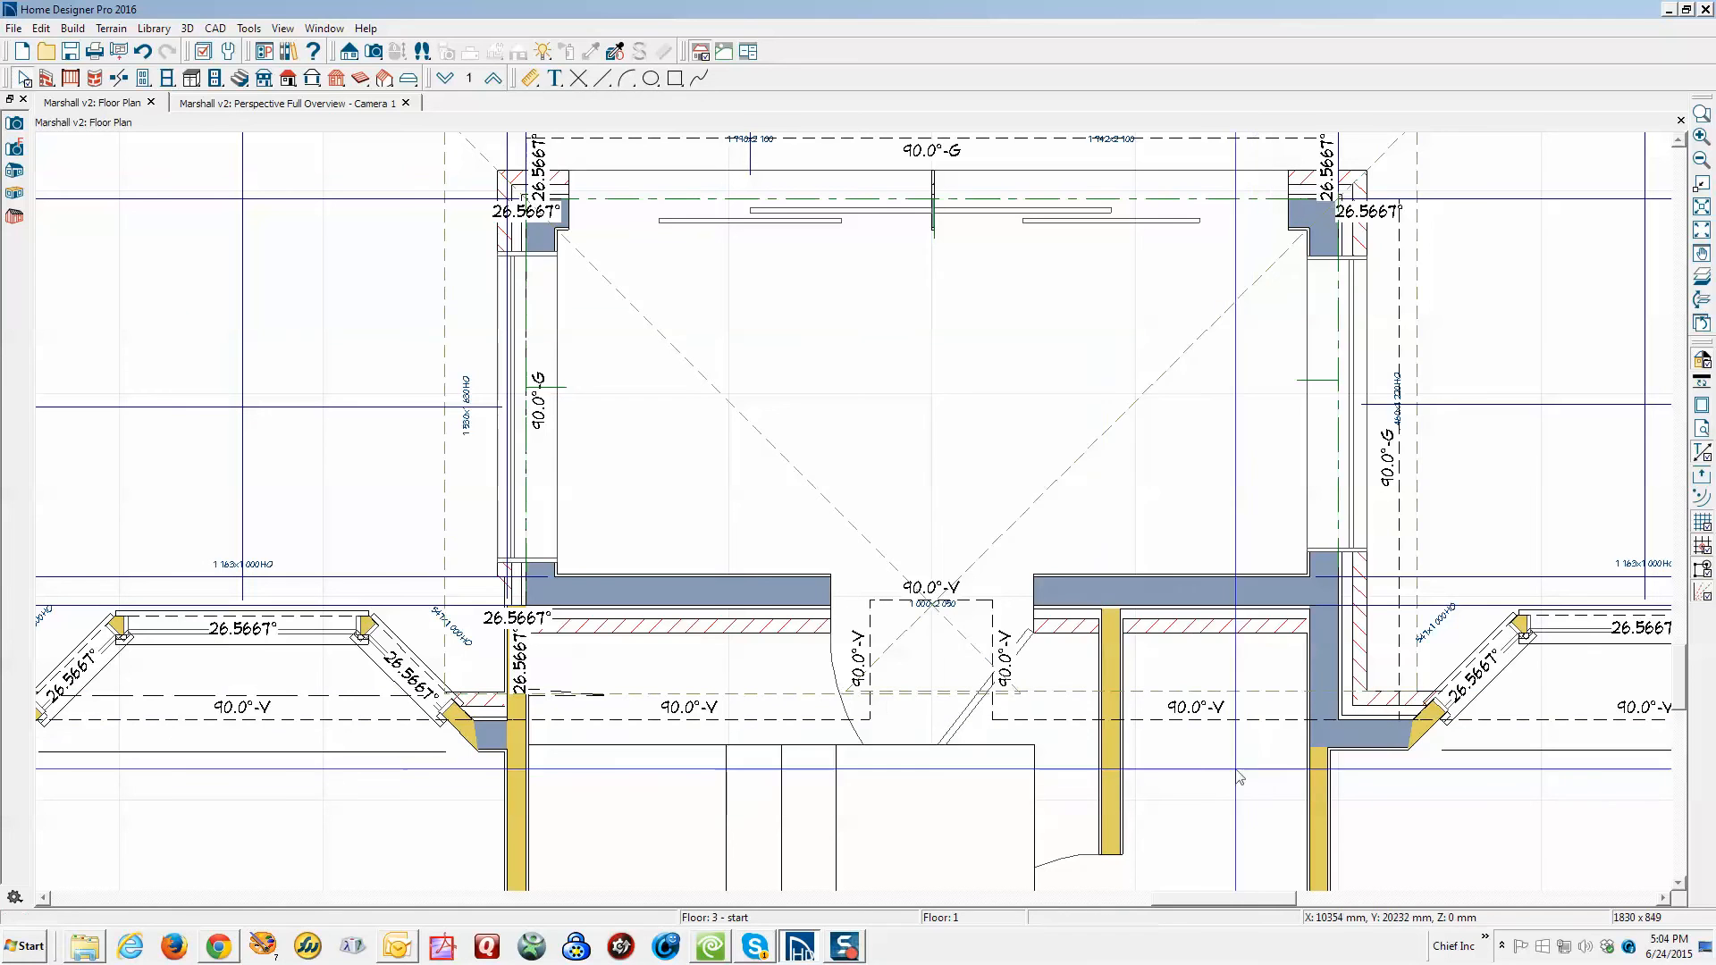
Break the left roof plane's diagonal edge where the hips meet and move its overlapping corner back to the extension's centre line
left_click(966, 640)
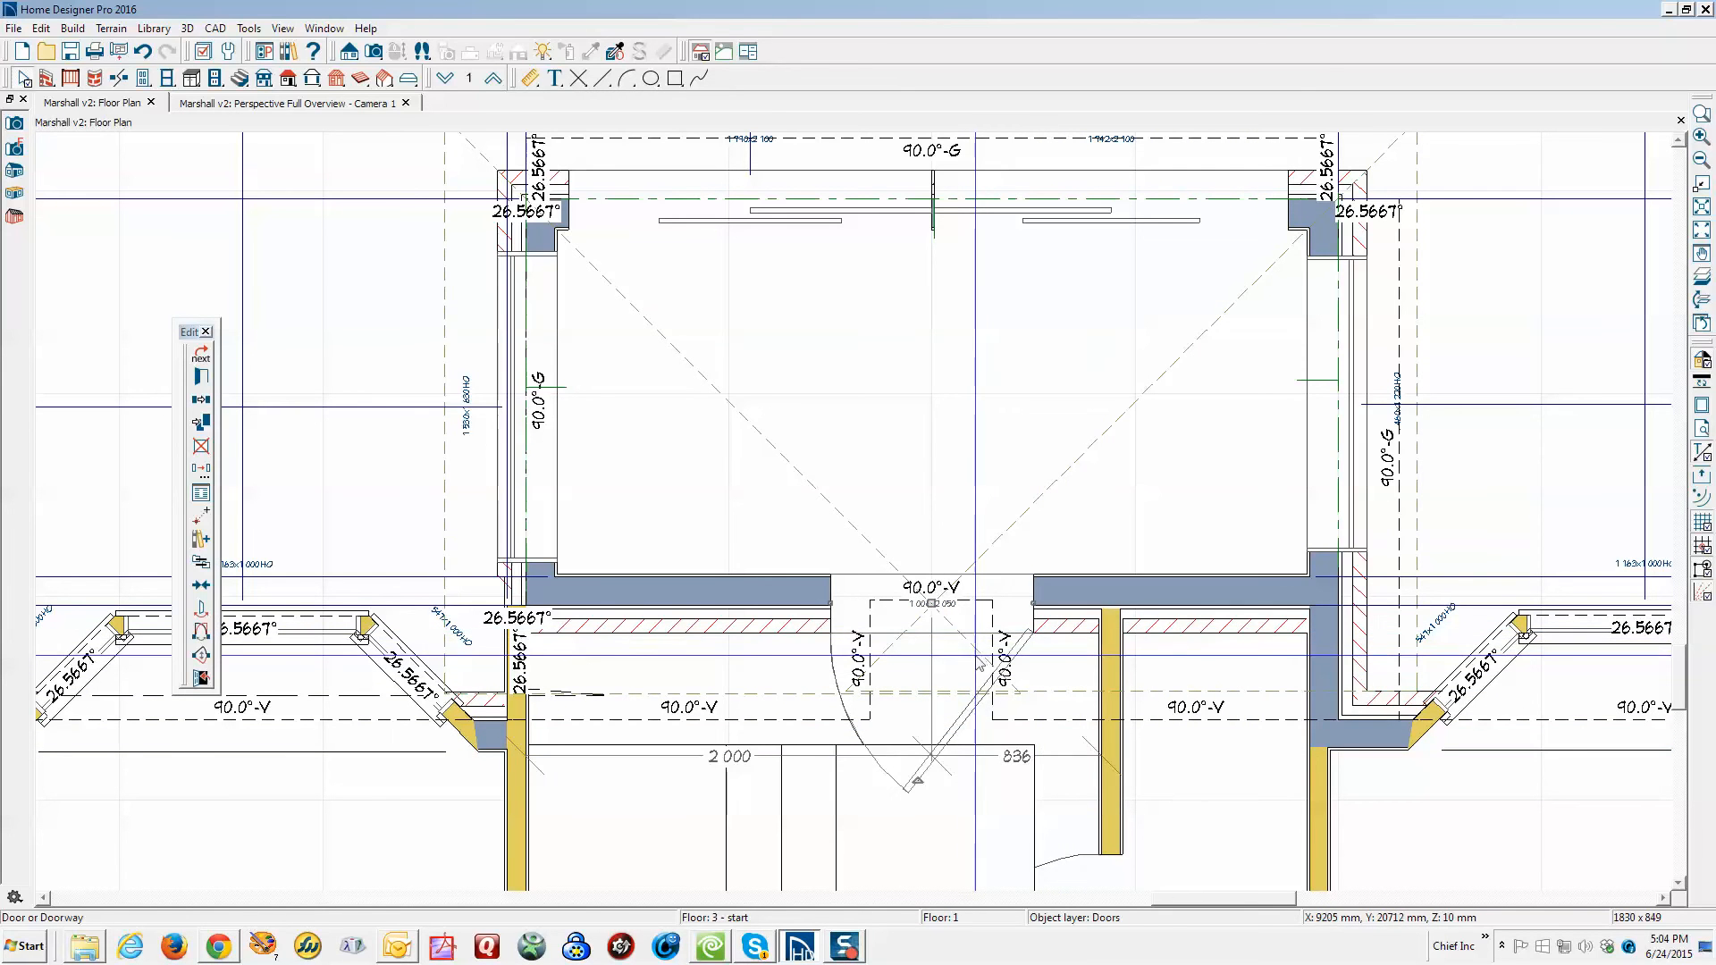
key("Tab")
key("Tab")
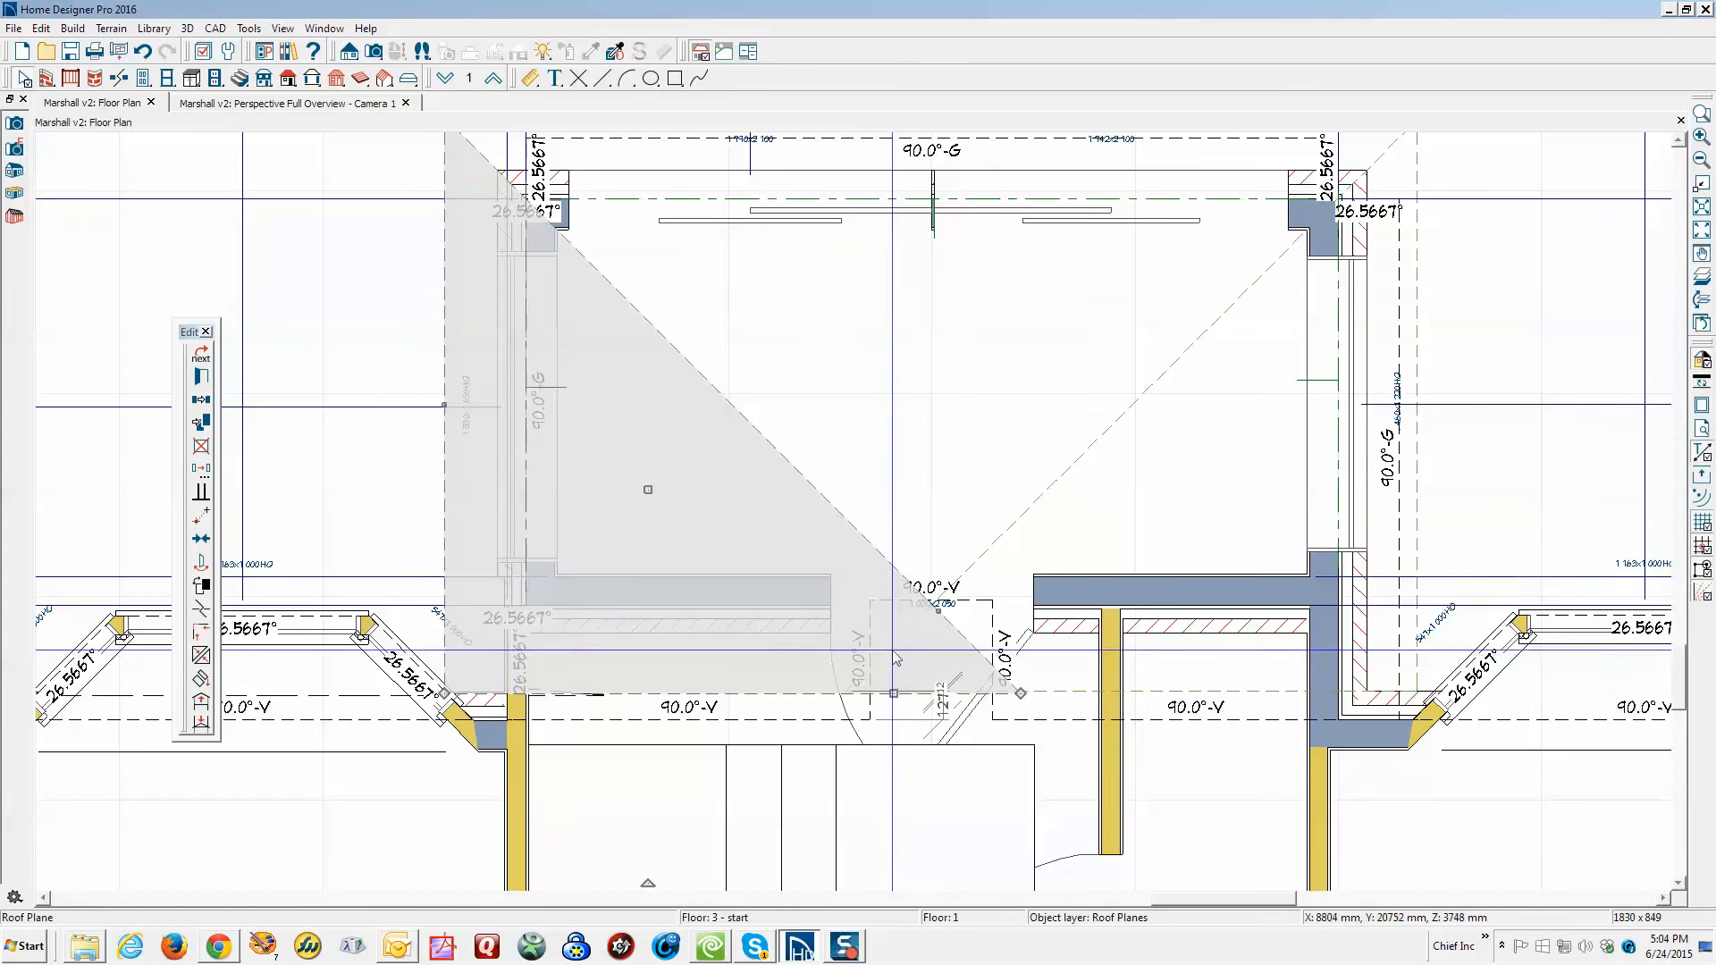
scroll(896, 663, "up", 1)
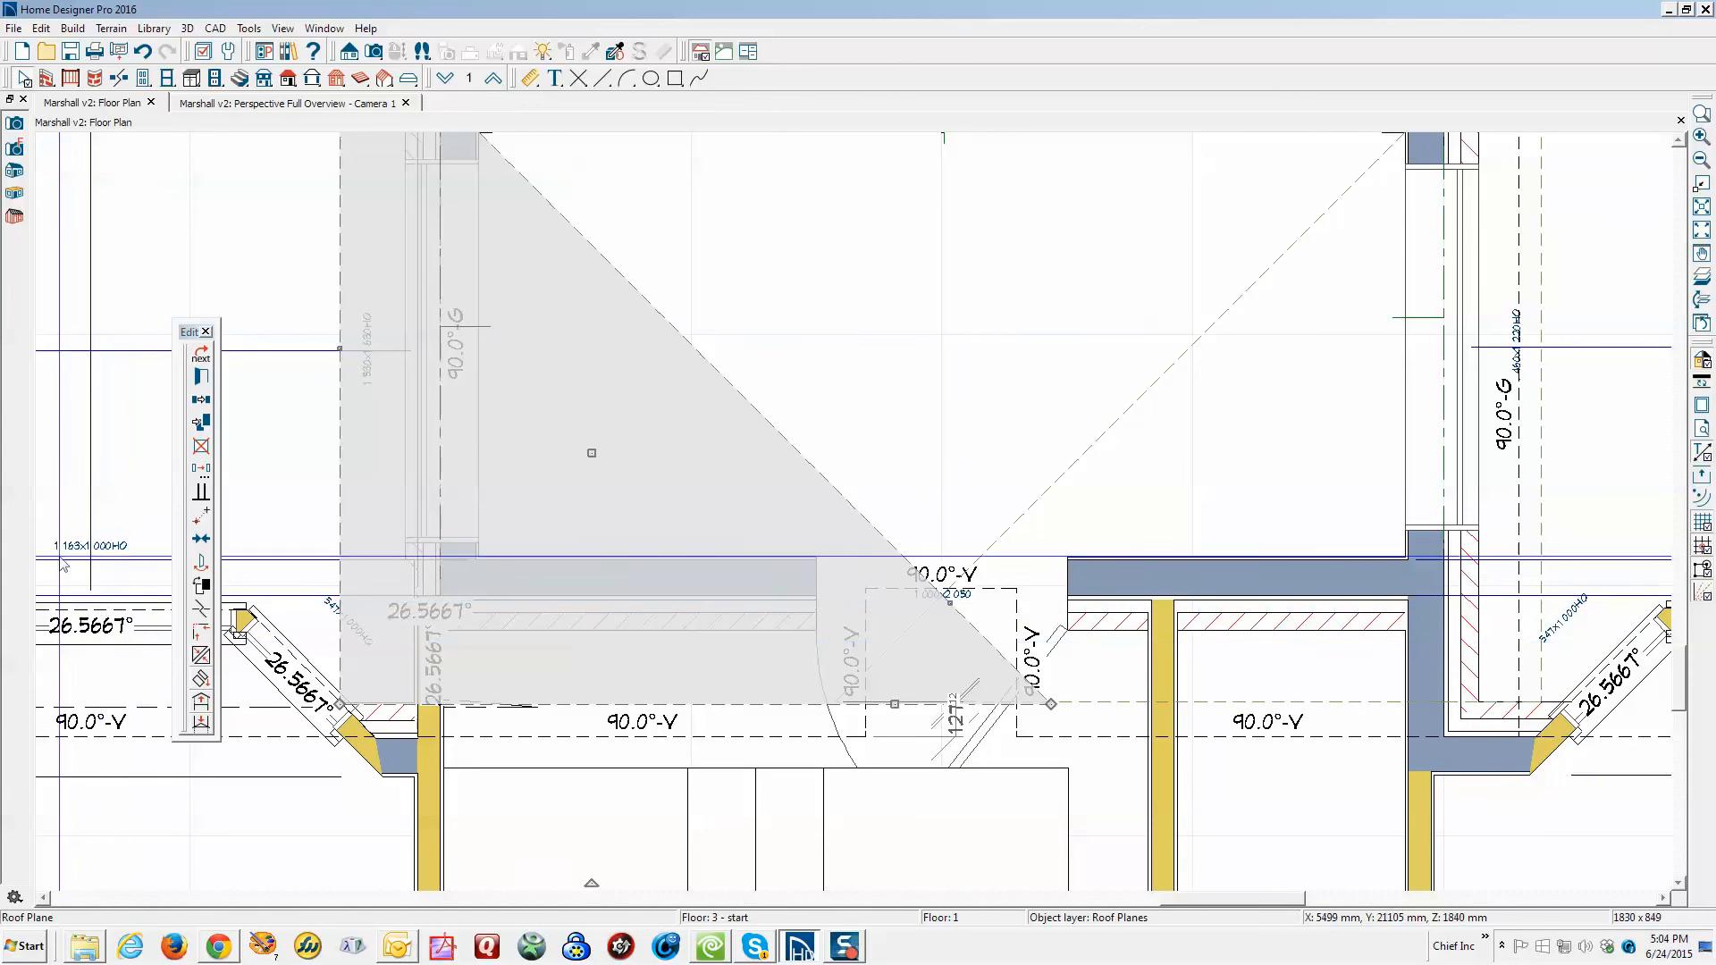
left_click(201, 609)
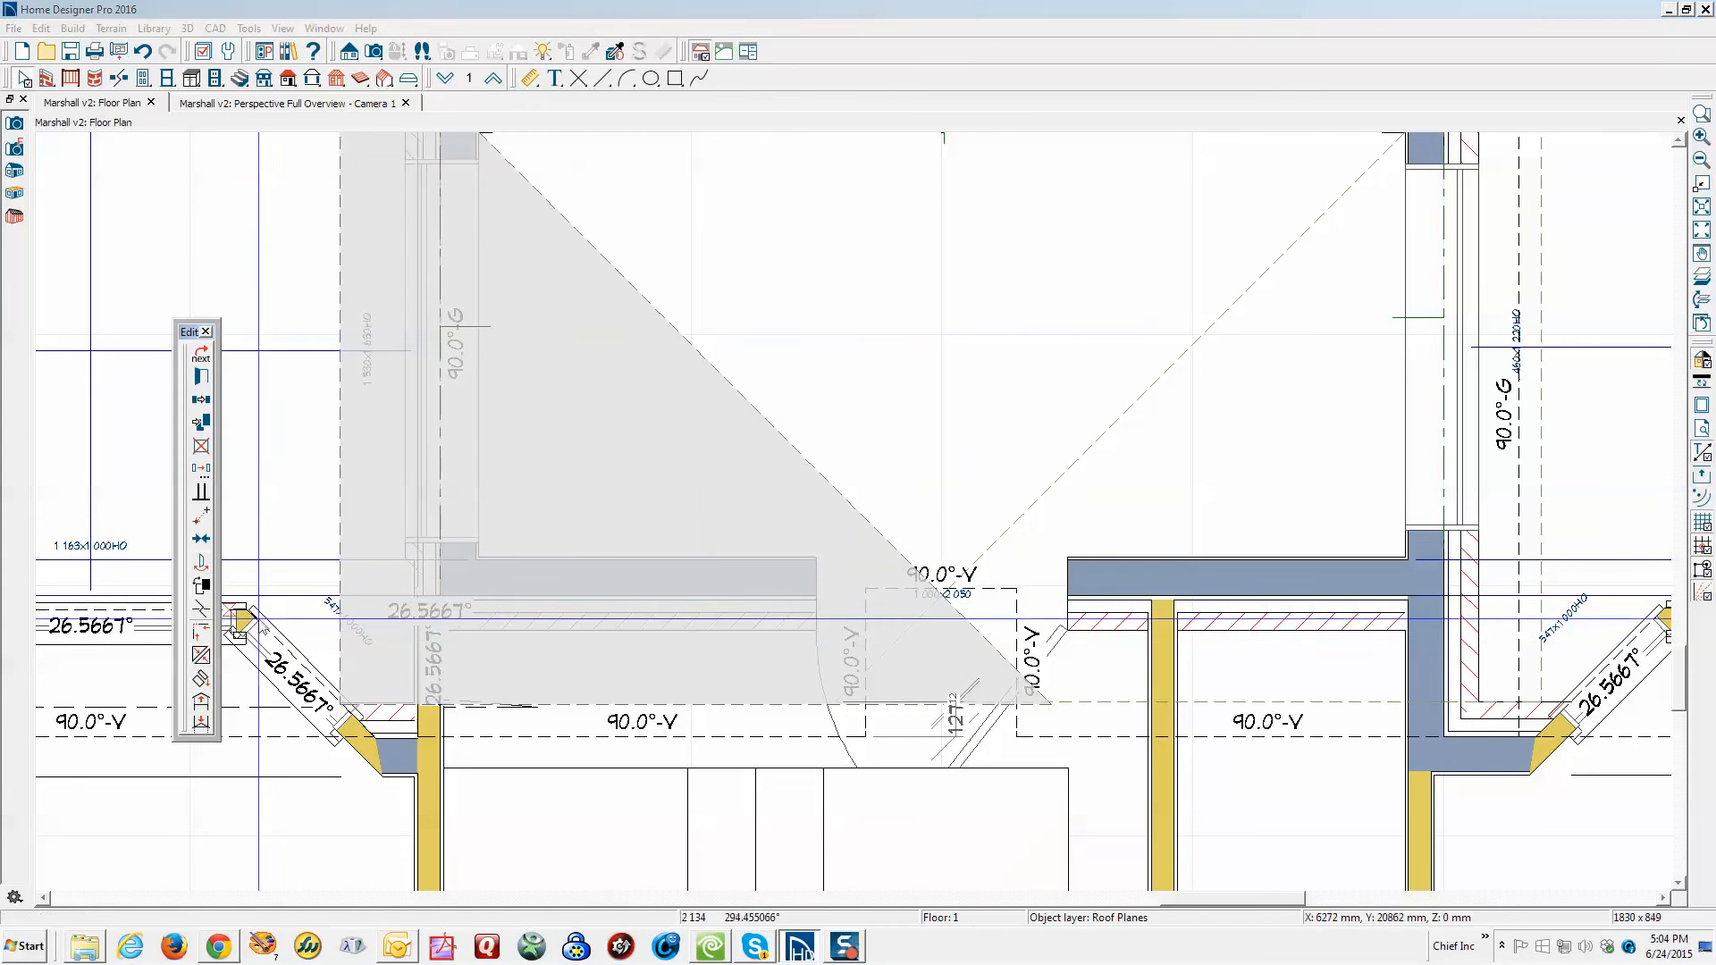
left_click(944, 595)
left_click_drag(1051, 705, 941, 705)
key("Escape")
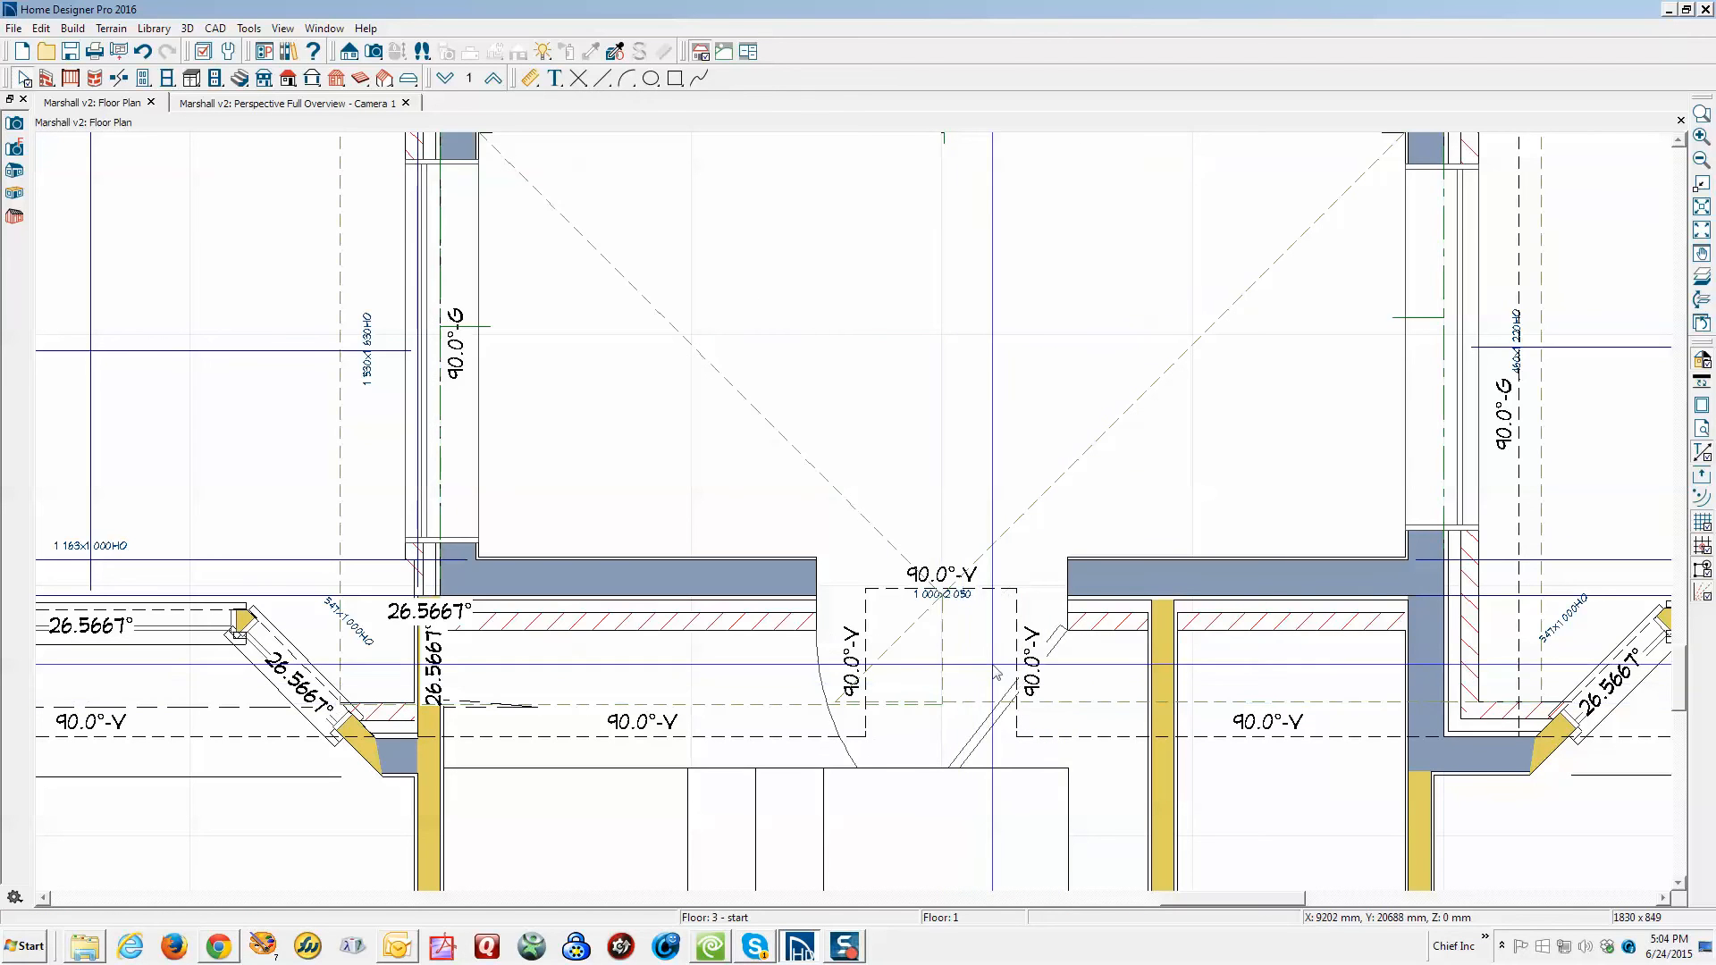
Break the right roof plane's diagonal edge at the hip intersection and move its overlapping corner onto the centre line
left_click(907, 651)
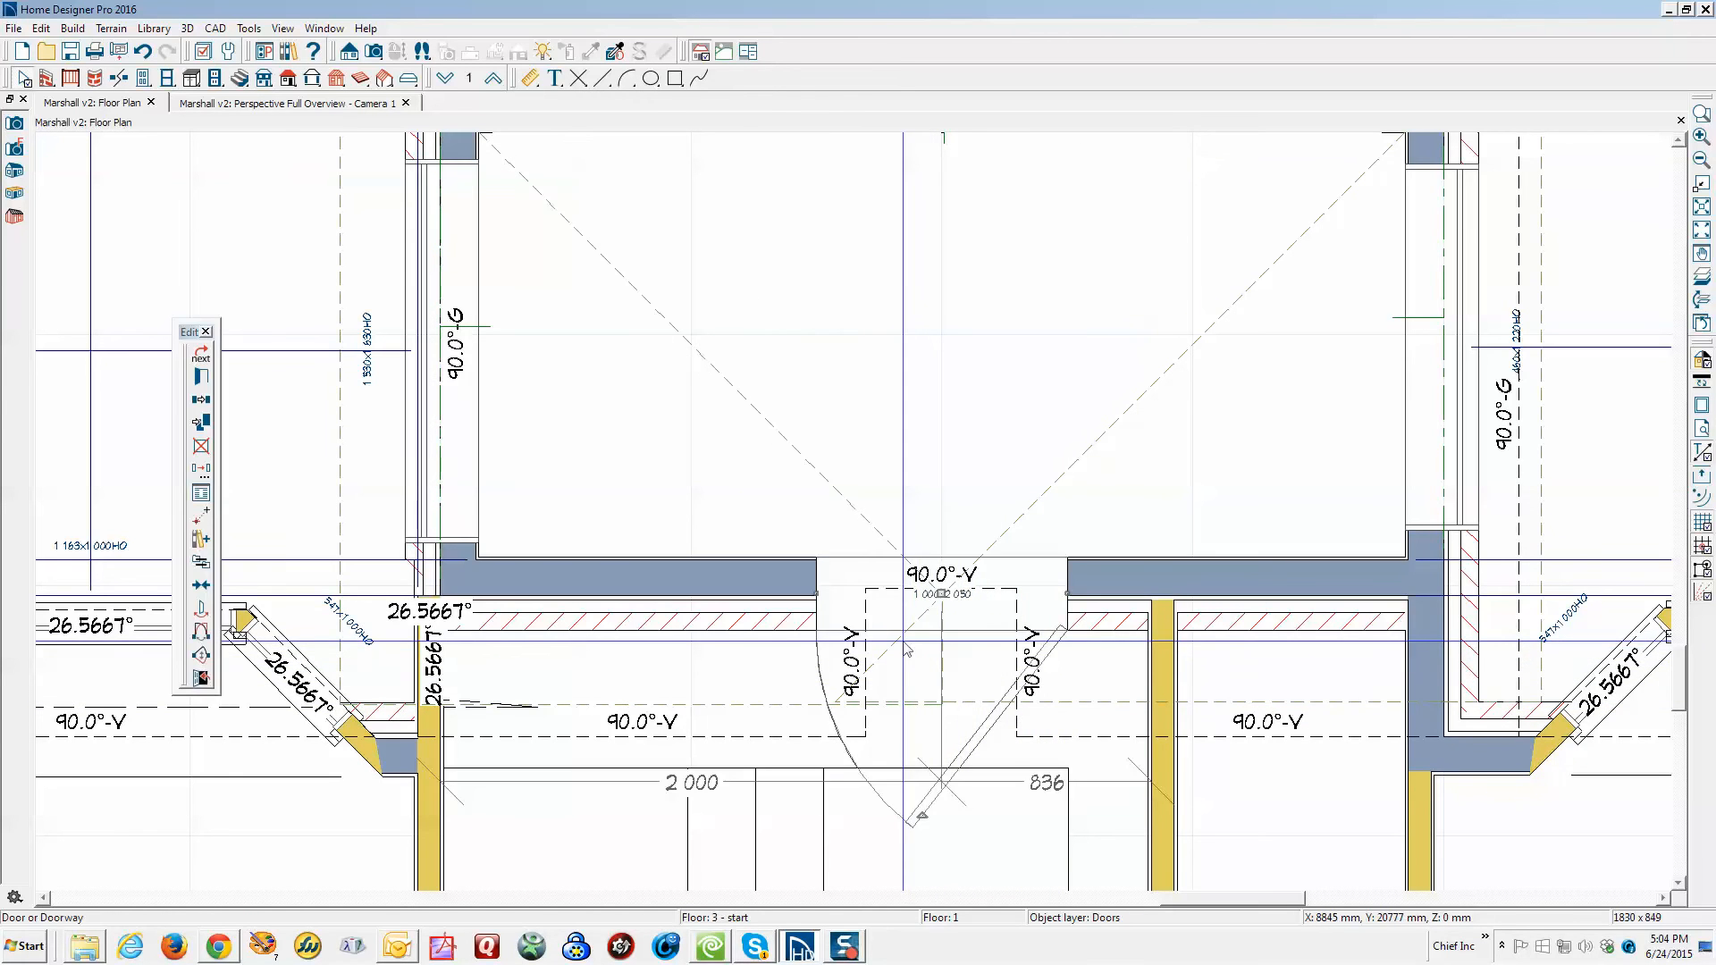
left_click(901, 640)
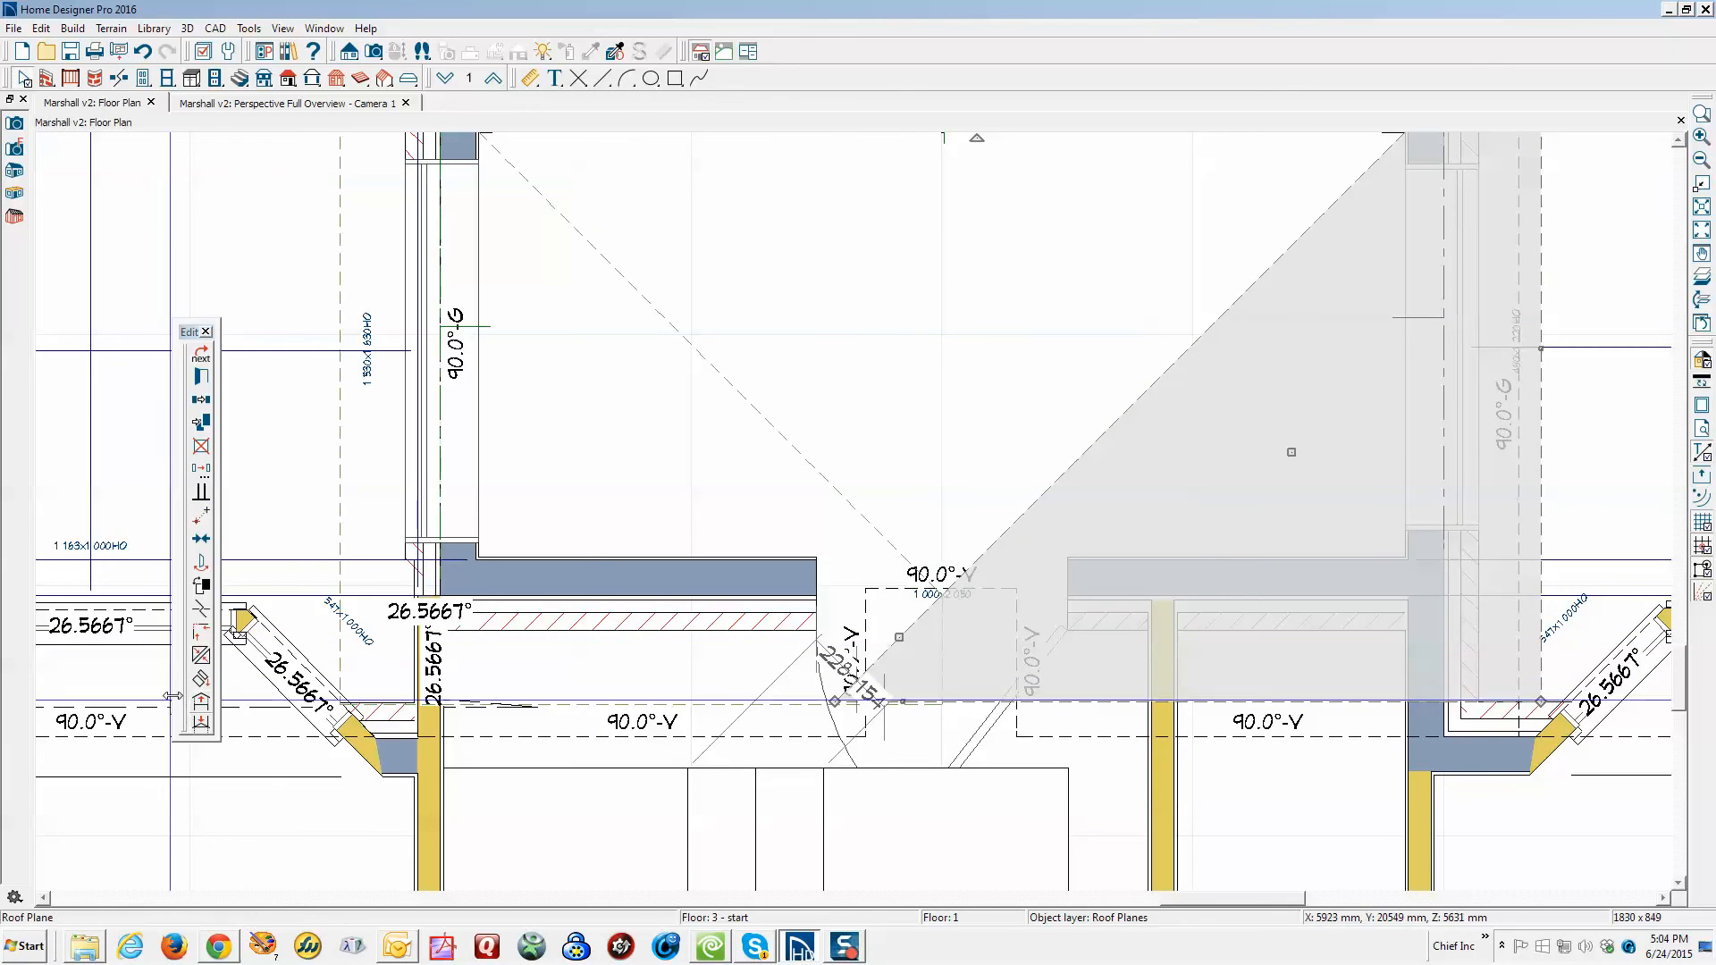
left_click(201, 608)
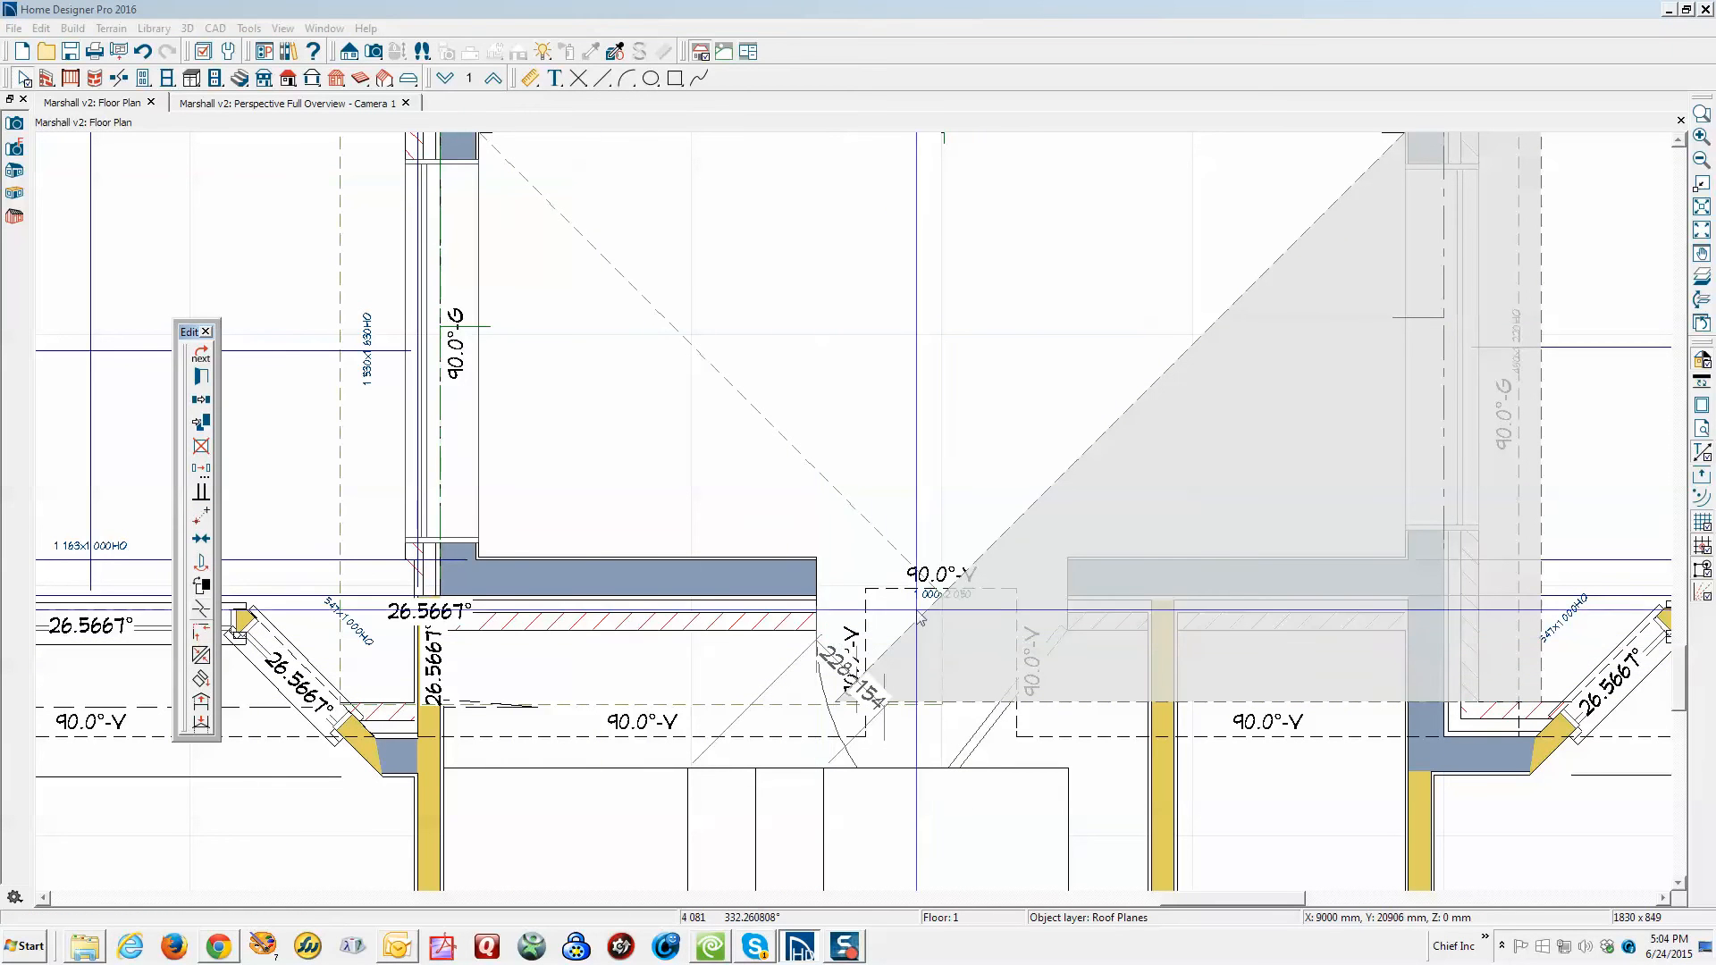
left_click(941, 596)
left_click_drag(943, 597, 945, 705)
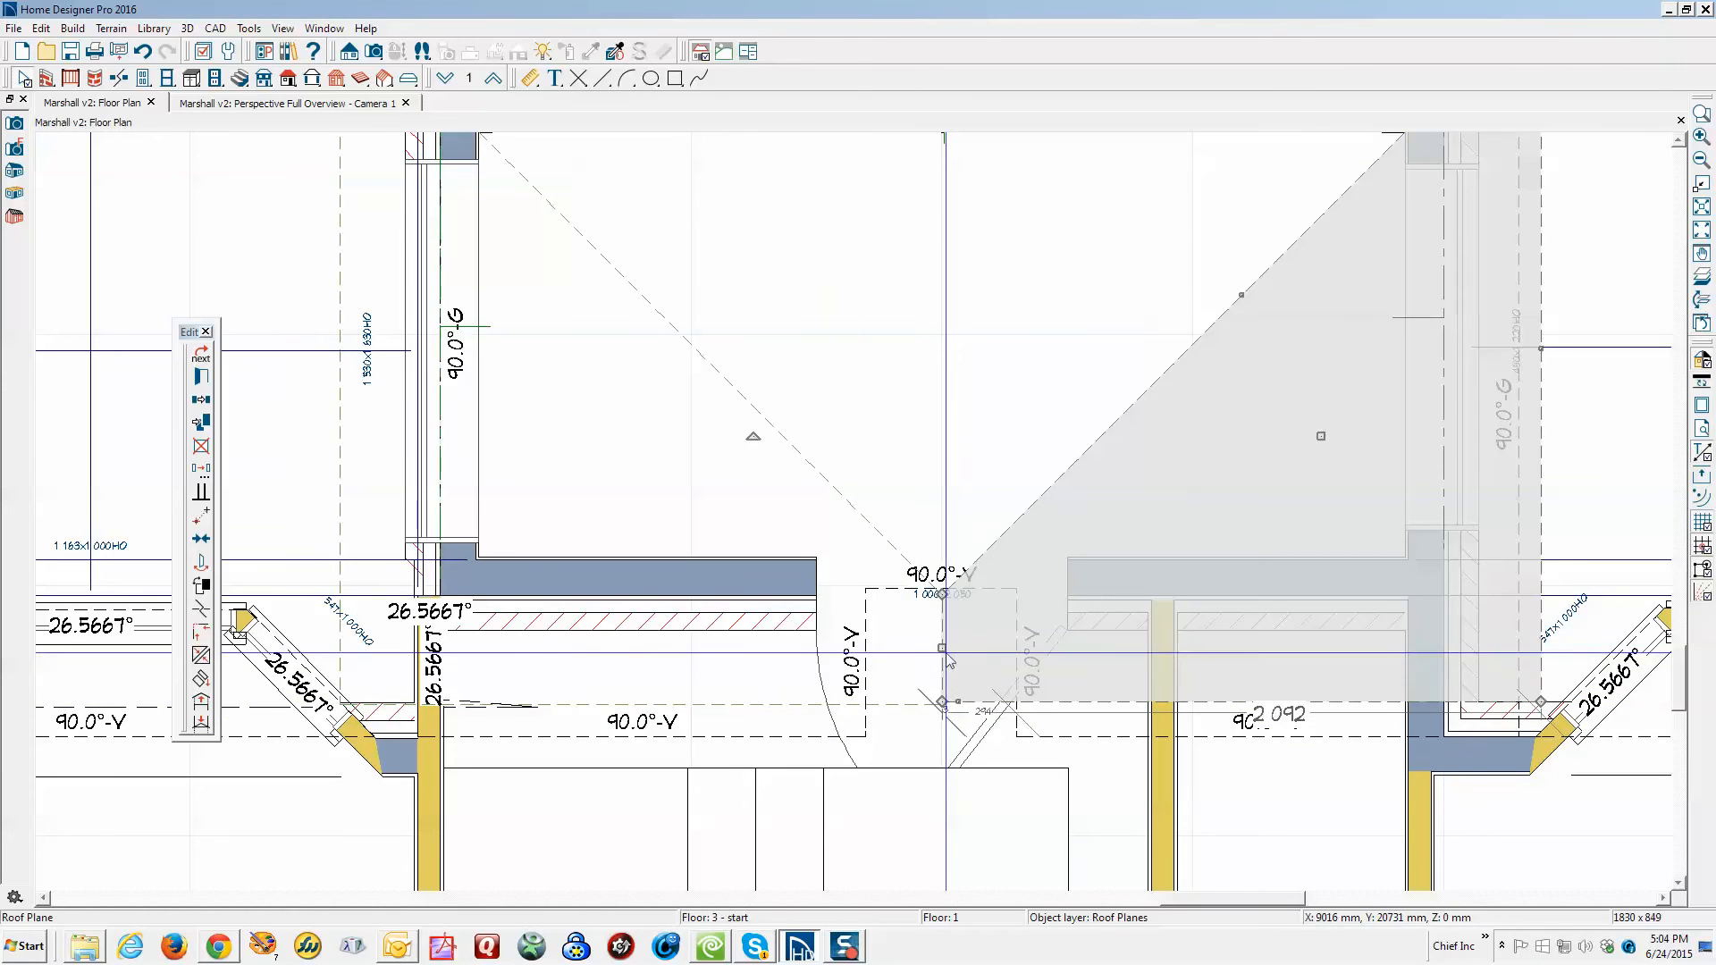
Join the right extension roof plane's centre-line edge to the left extension roof plane
left_click(201, 655)
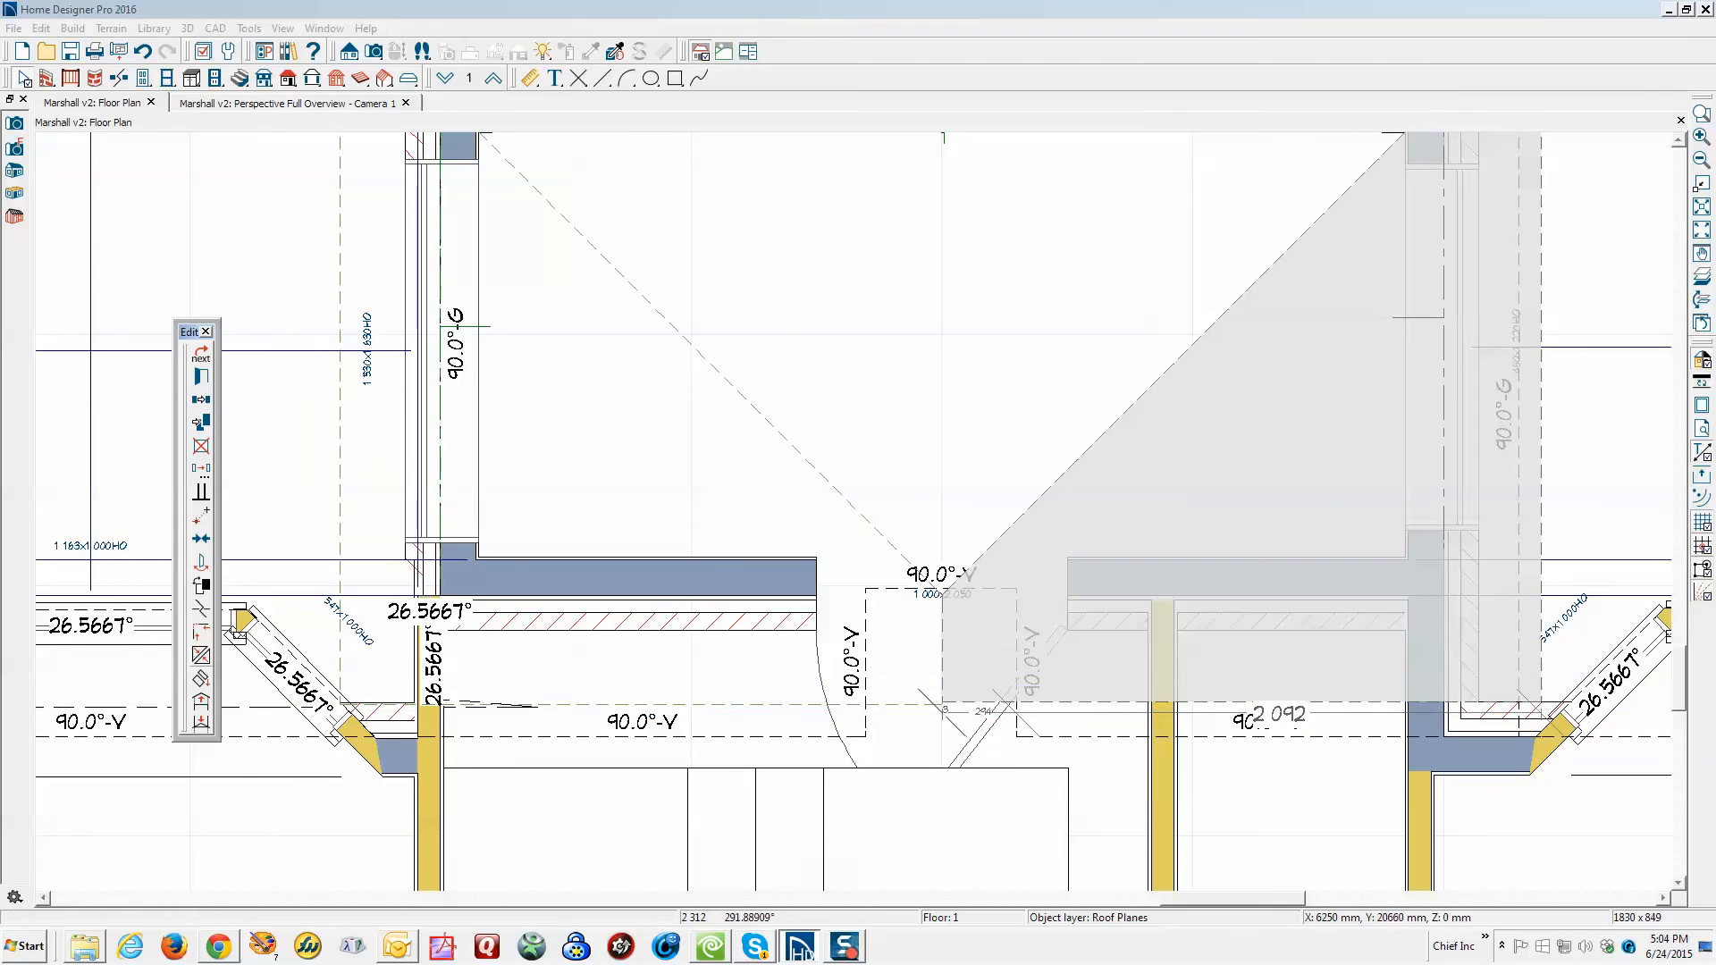
left_click(945, 663)
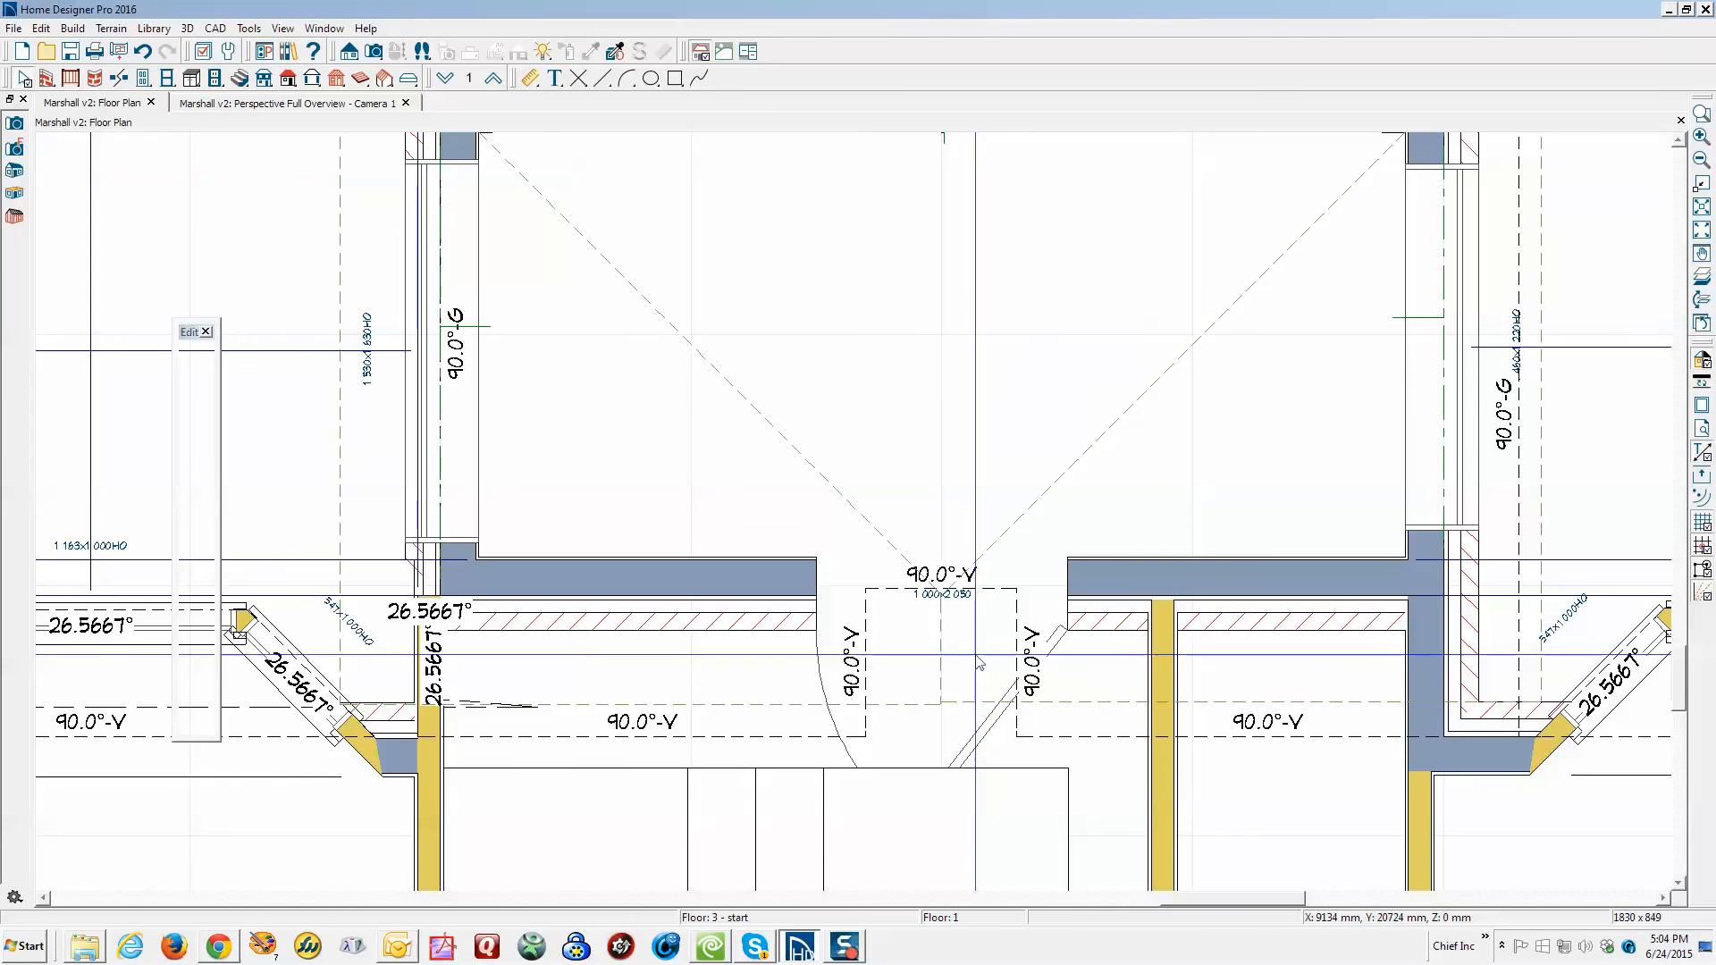
In the 3D camera view, join the extension's garage-side roof plane to the steep lower plane of the main roof
key("ctrl+Tab")
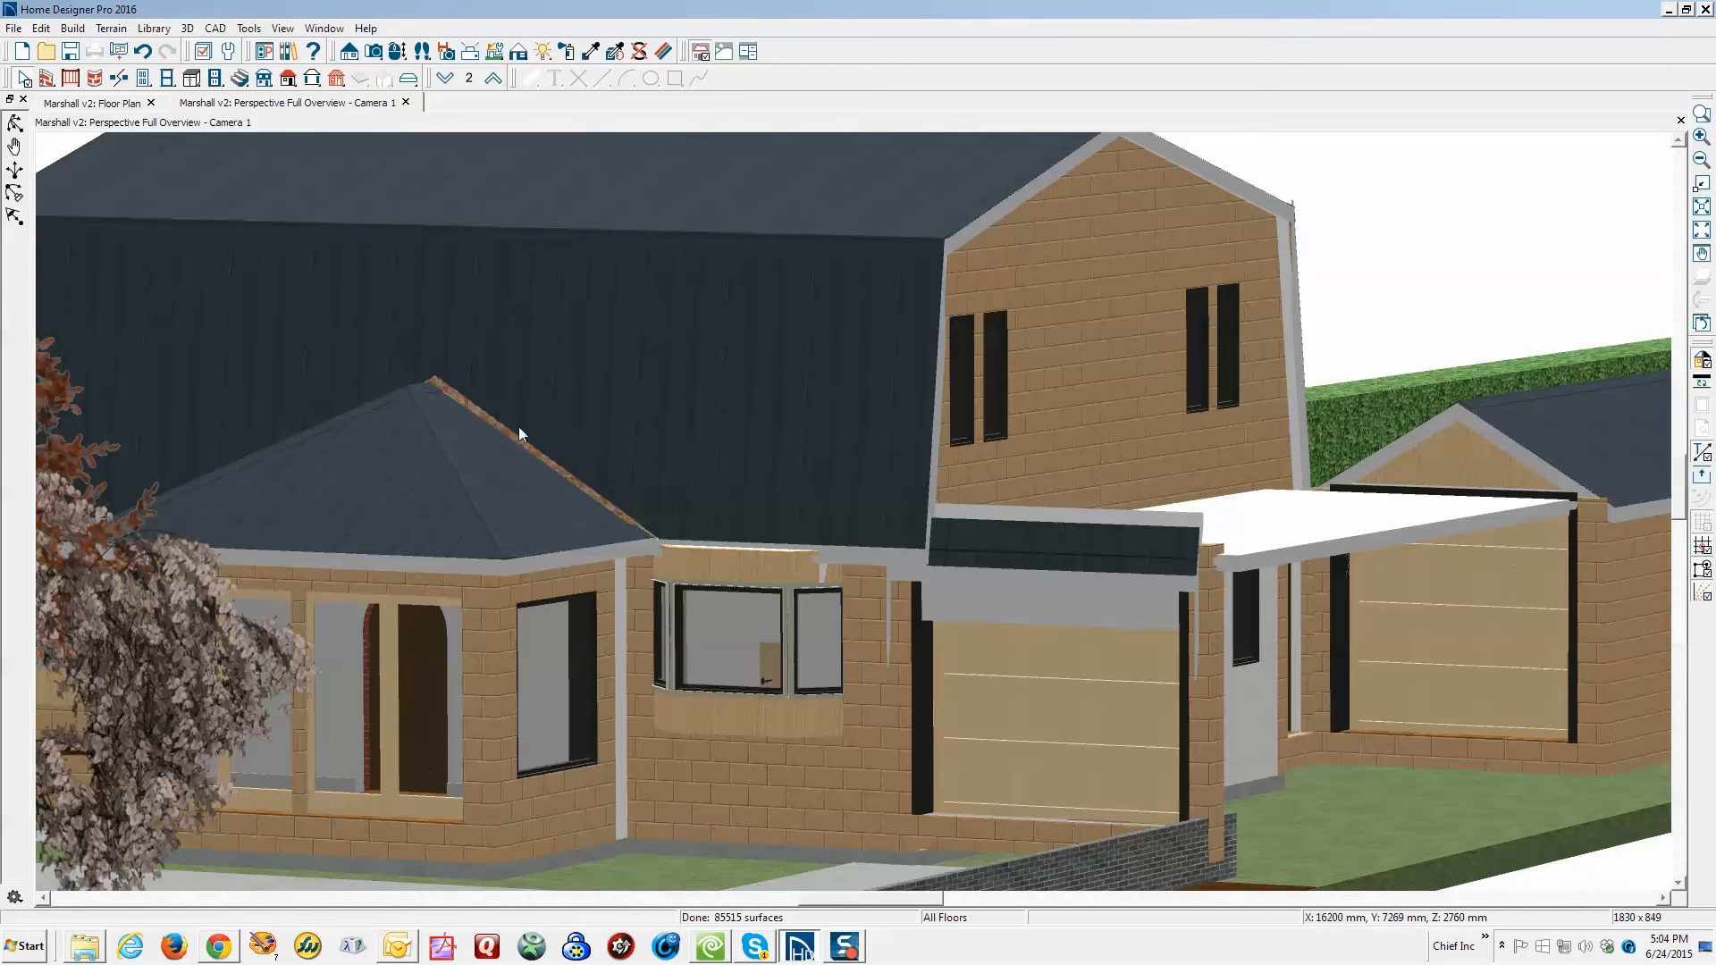
right_click(540, 469)
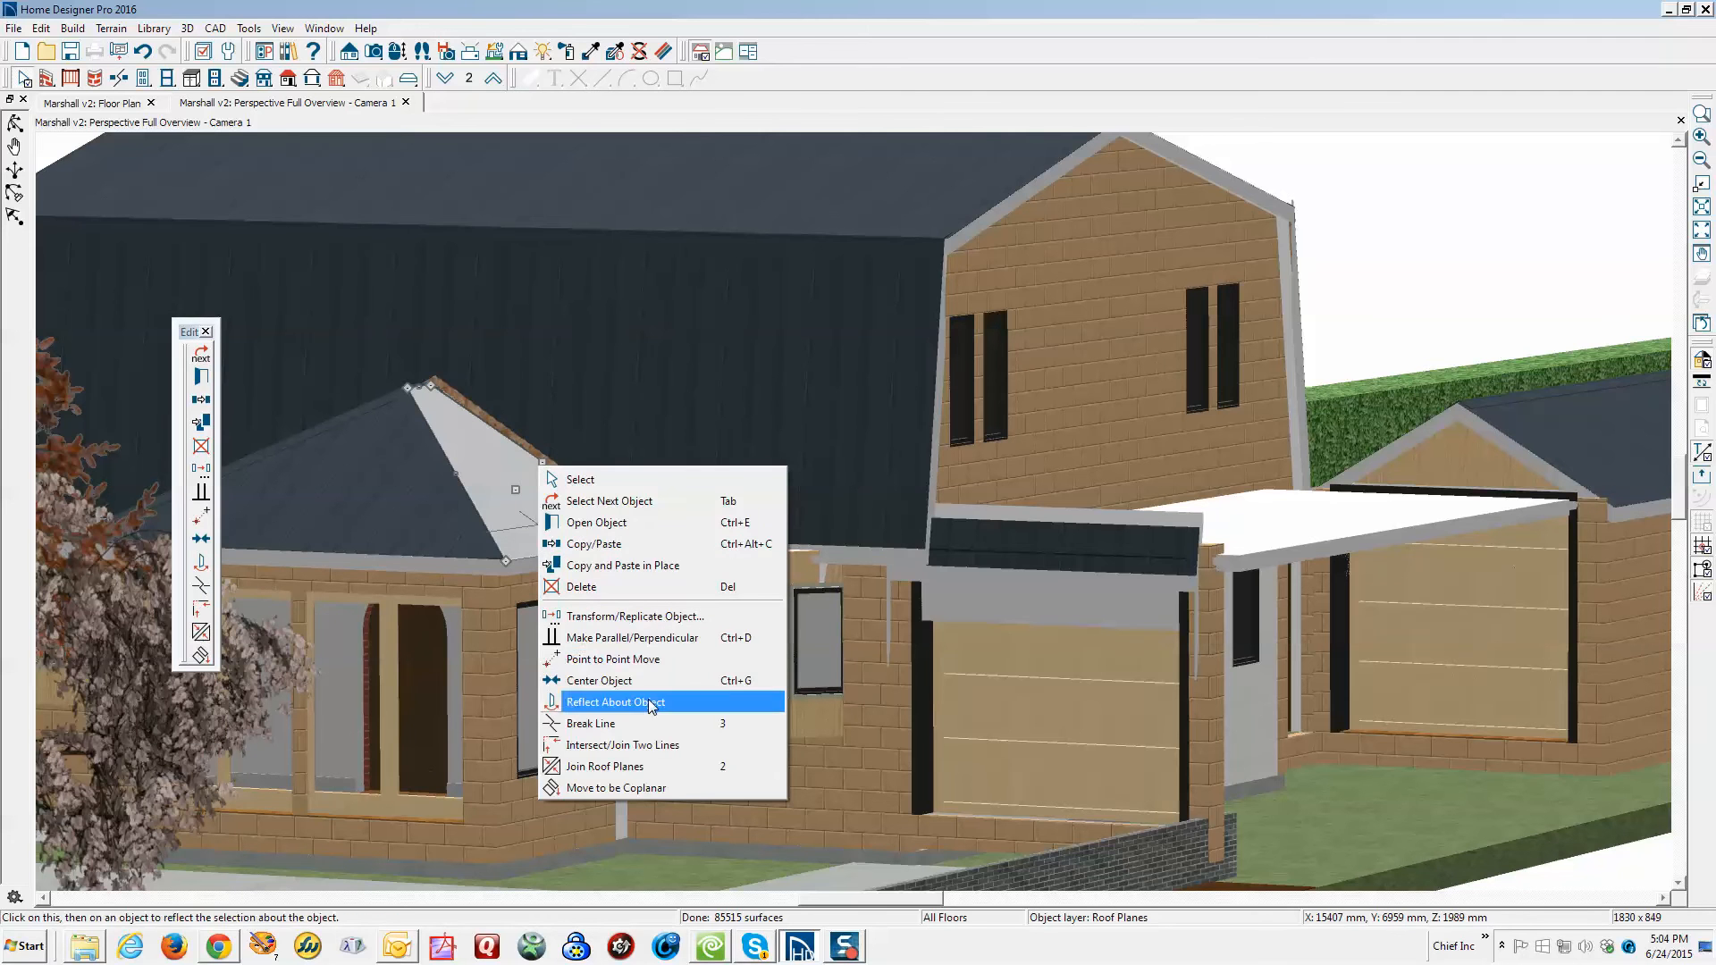
left_click(645, 763)
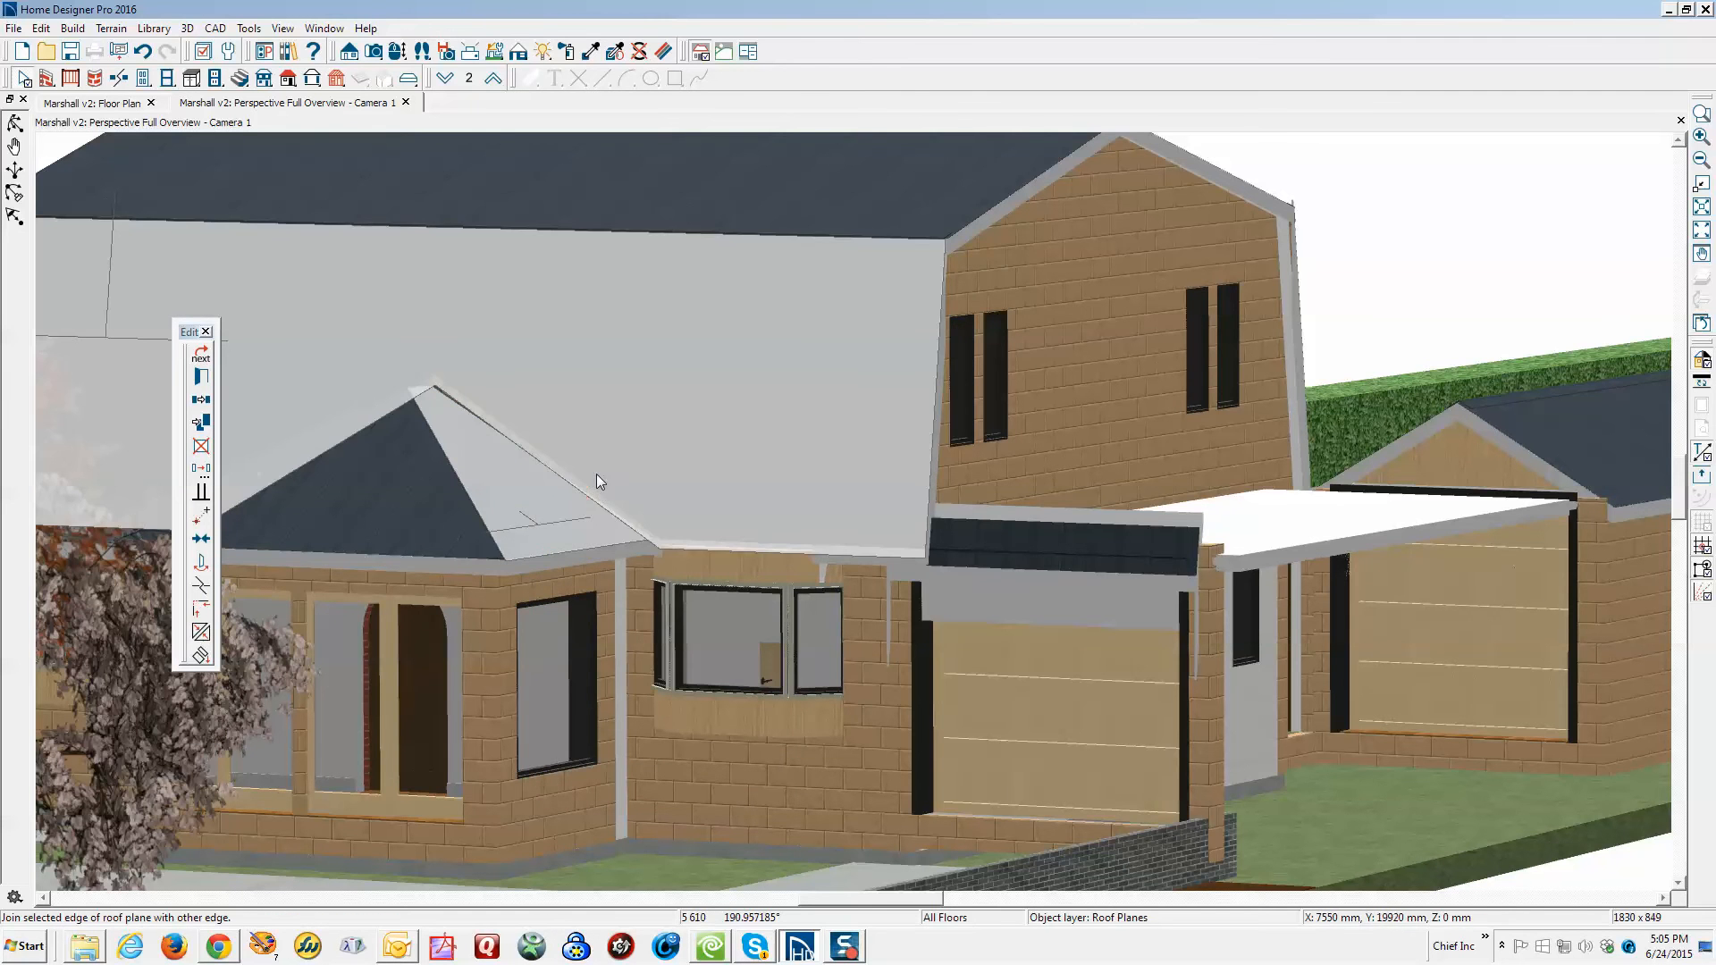
left_click(529, 630)
scroll(549, 473, "down", 3)
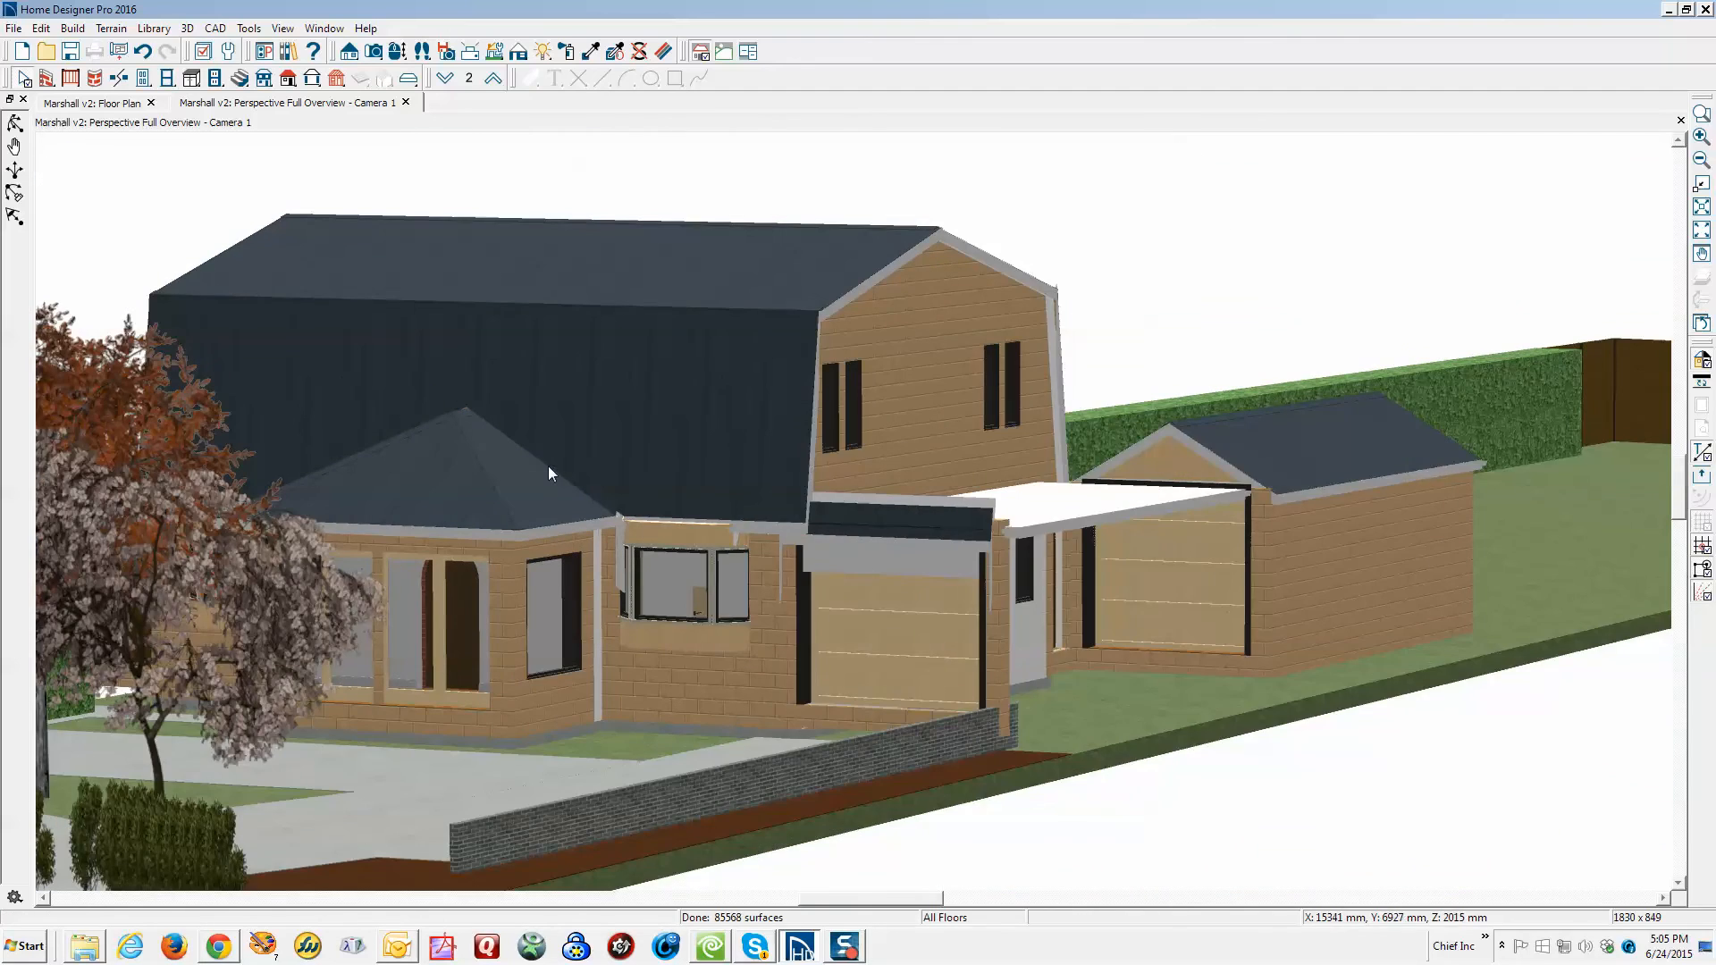
Join the extension roof plane on the side nearest the arched door to the main roof's steep lower plane
left_click(15, 126)
left_click_drag(218, 414, 367, 462)
key("space")
right_click(1559, 588)
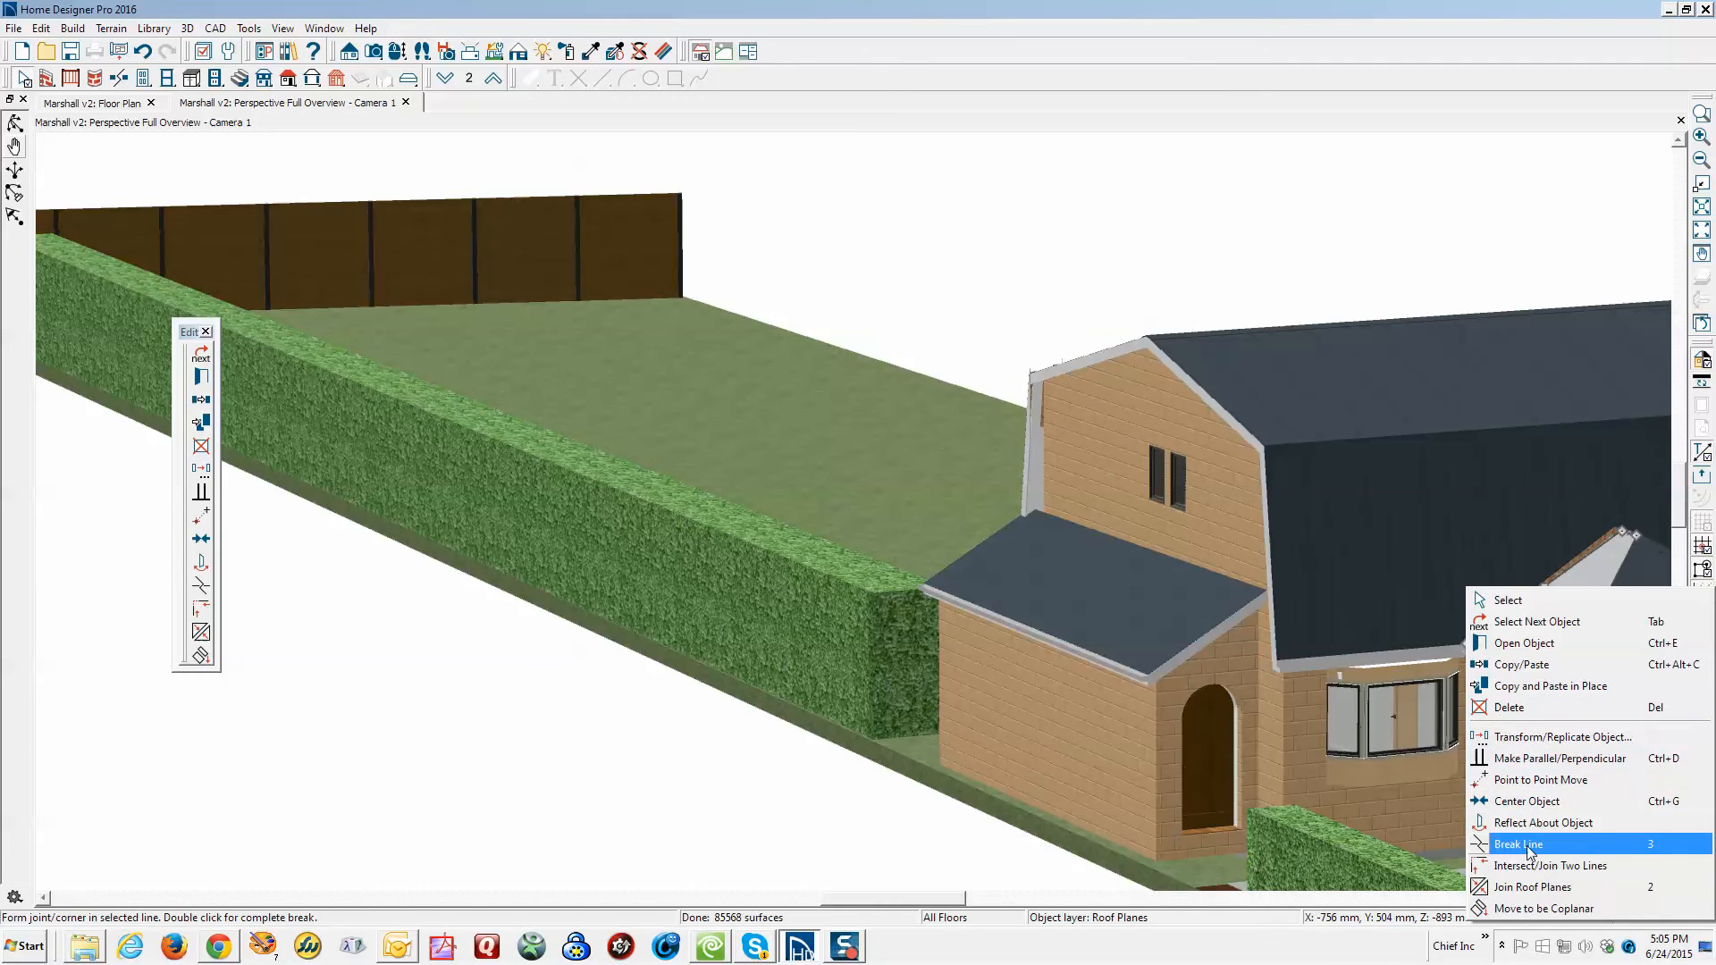
left_click(1531, 886)
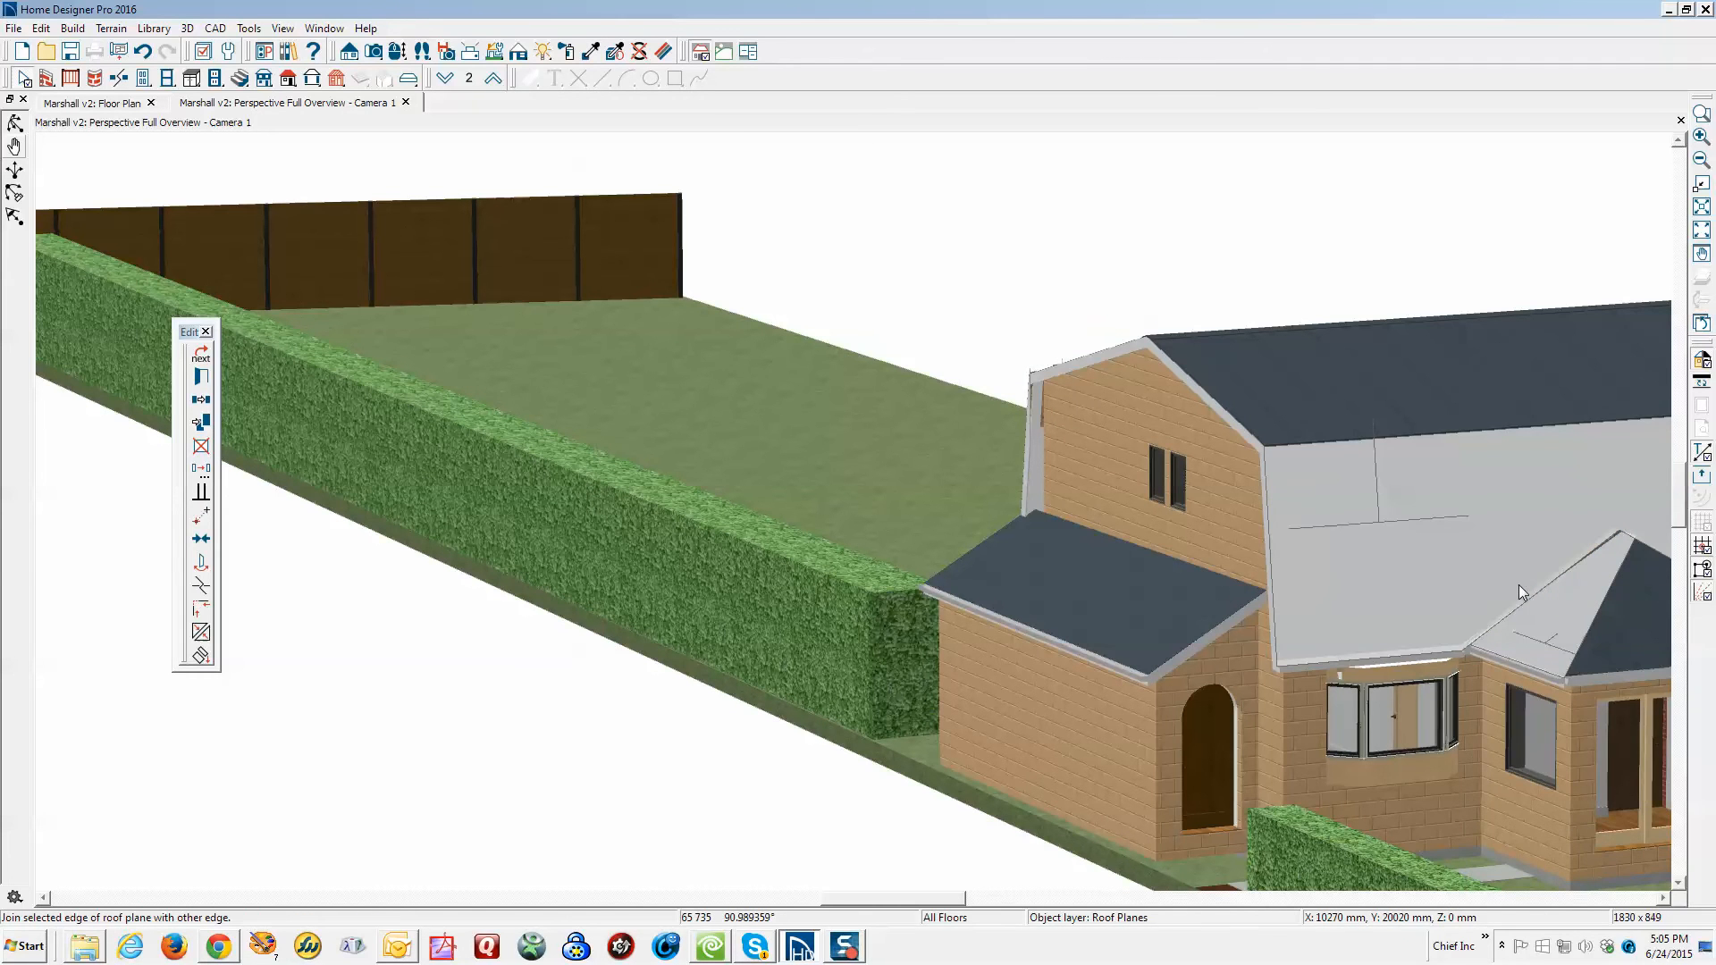
left_click(1515, 585)
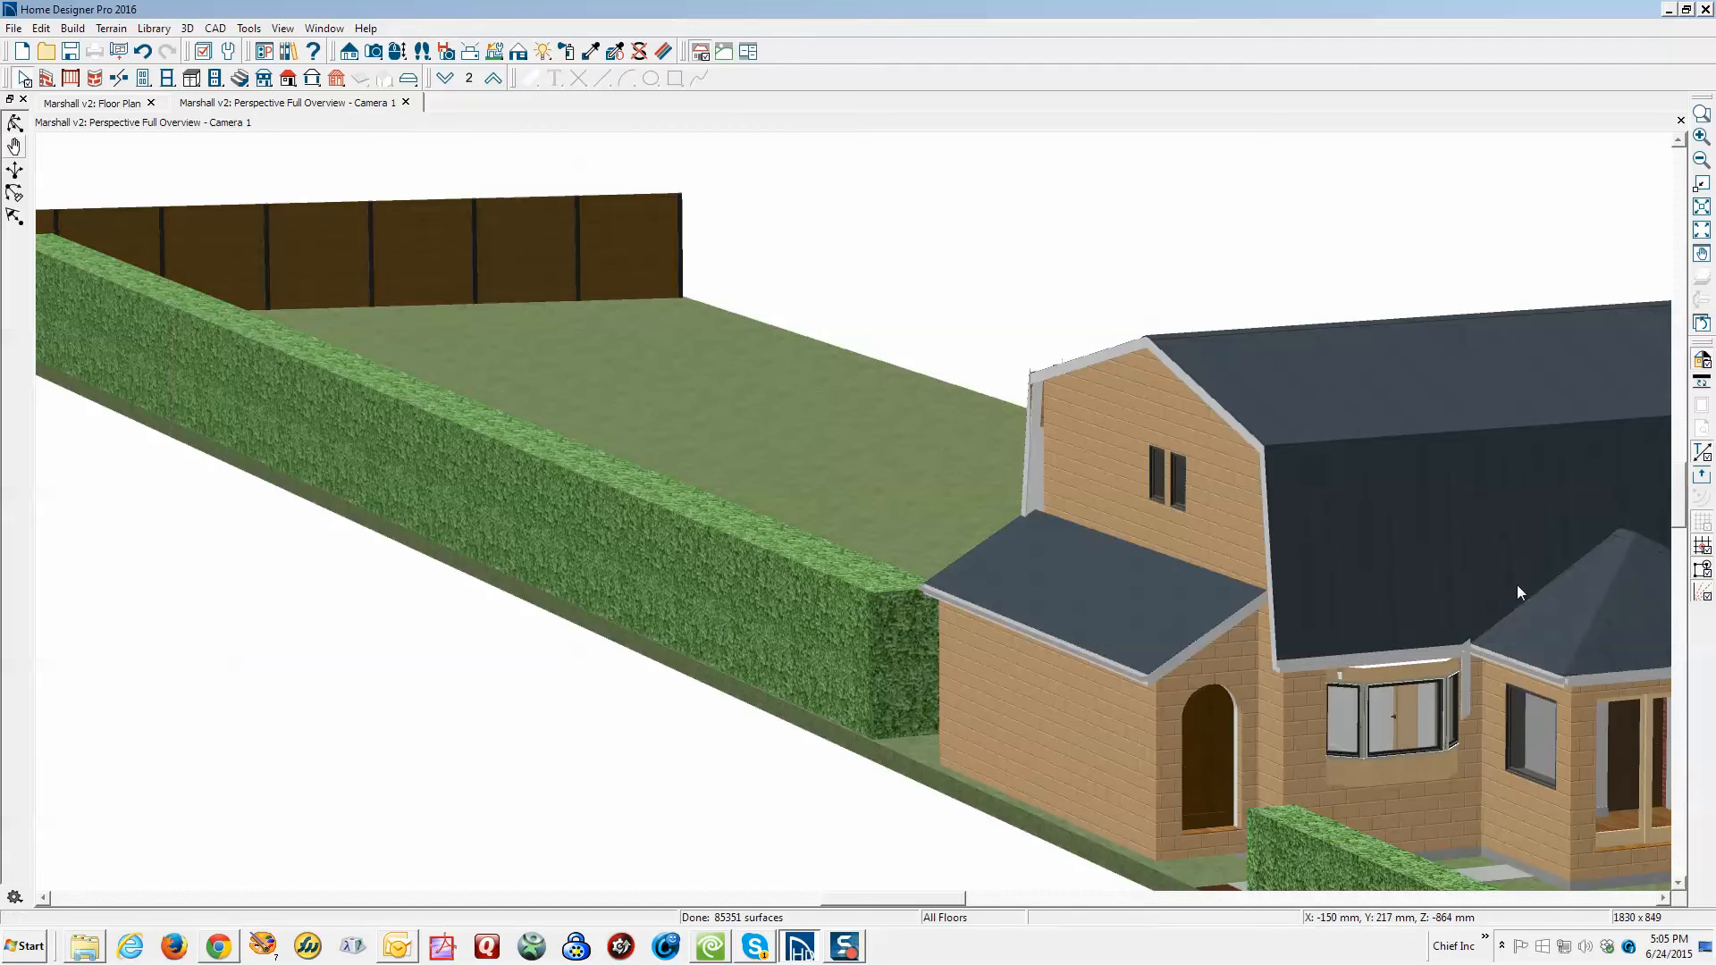
Examine the bay window and the vertical fascia piece beside it to identify which object that piece belongs to
scroll(1403, 590, "down", 2)
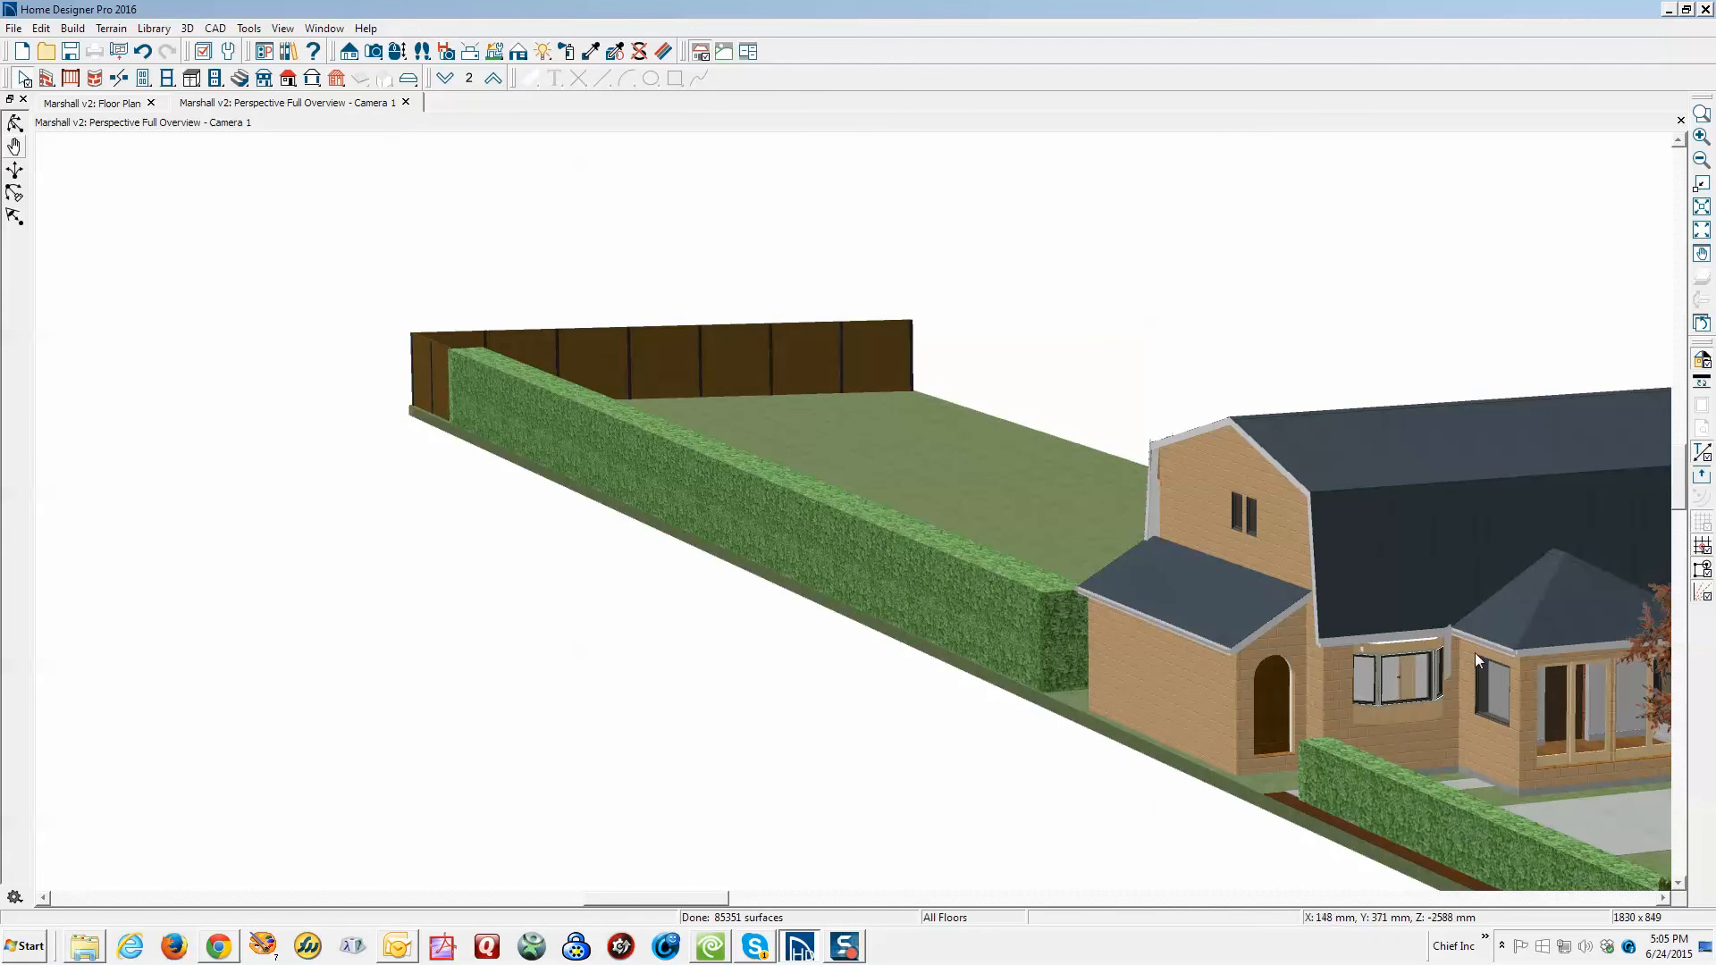
scroll(1392, 684, "up", 4)
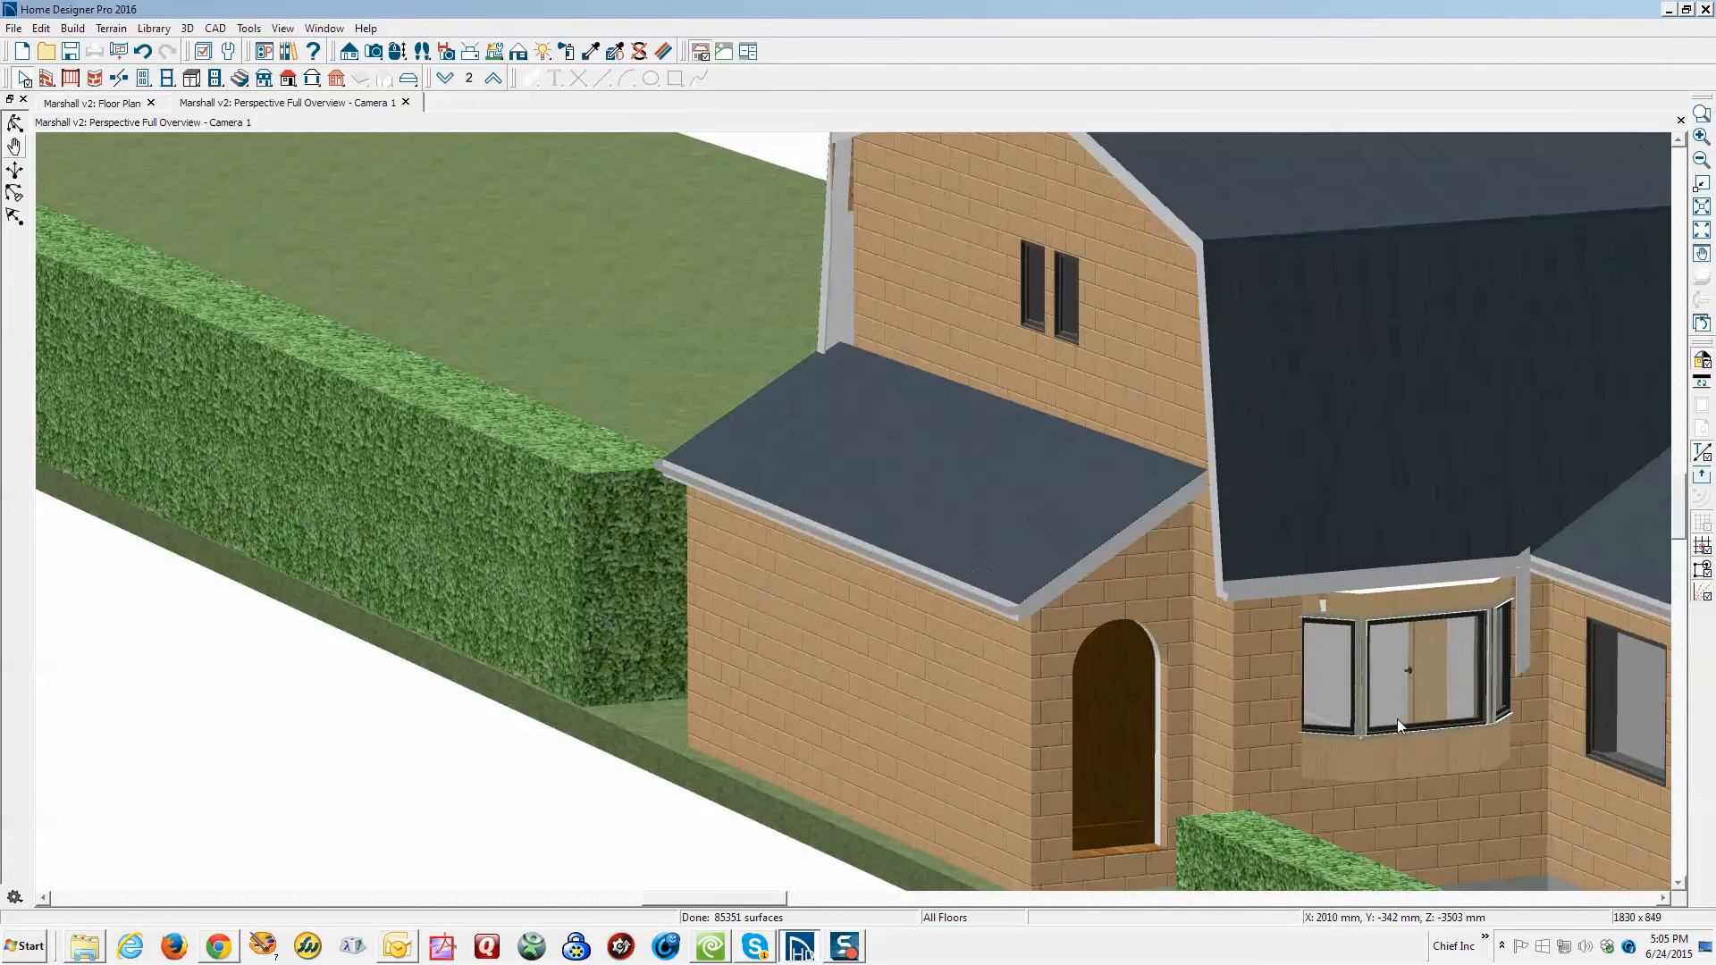
left_click(1375, 746)
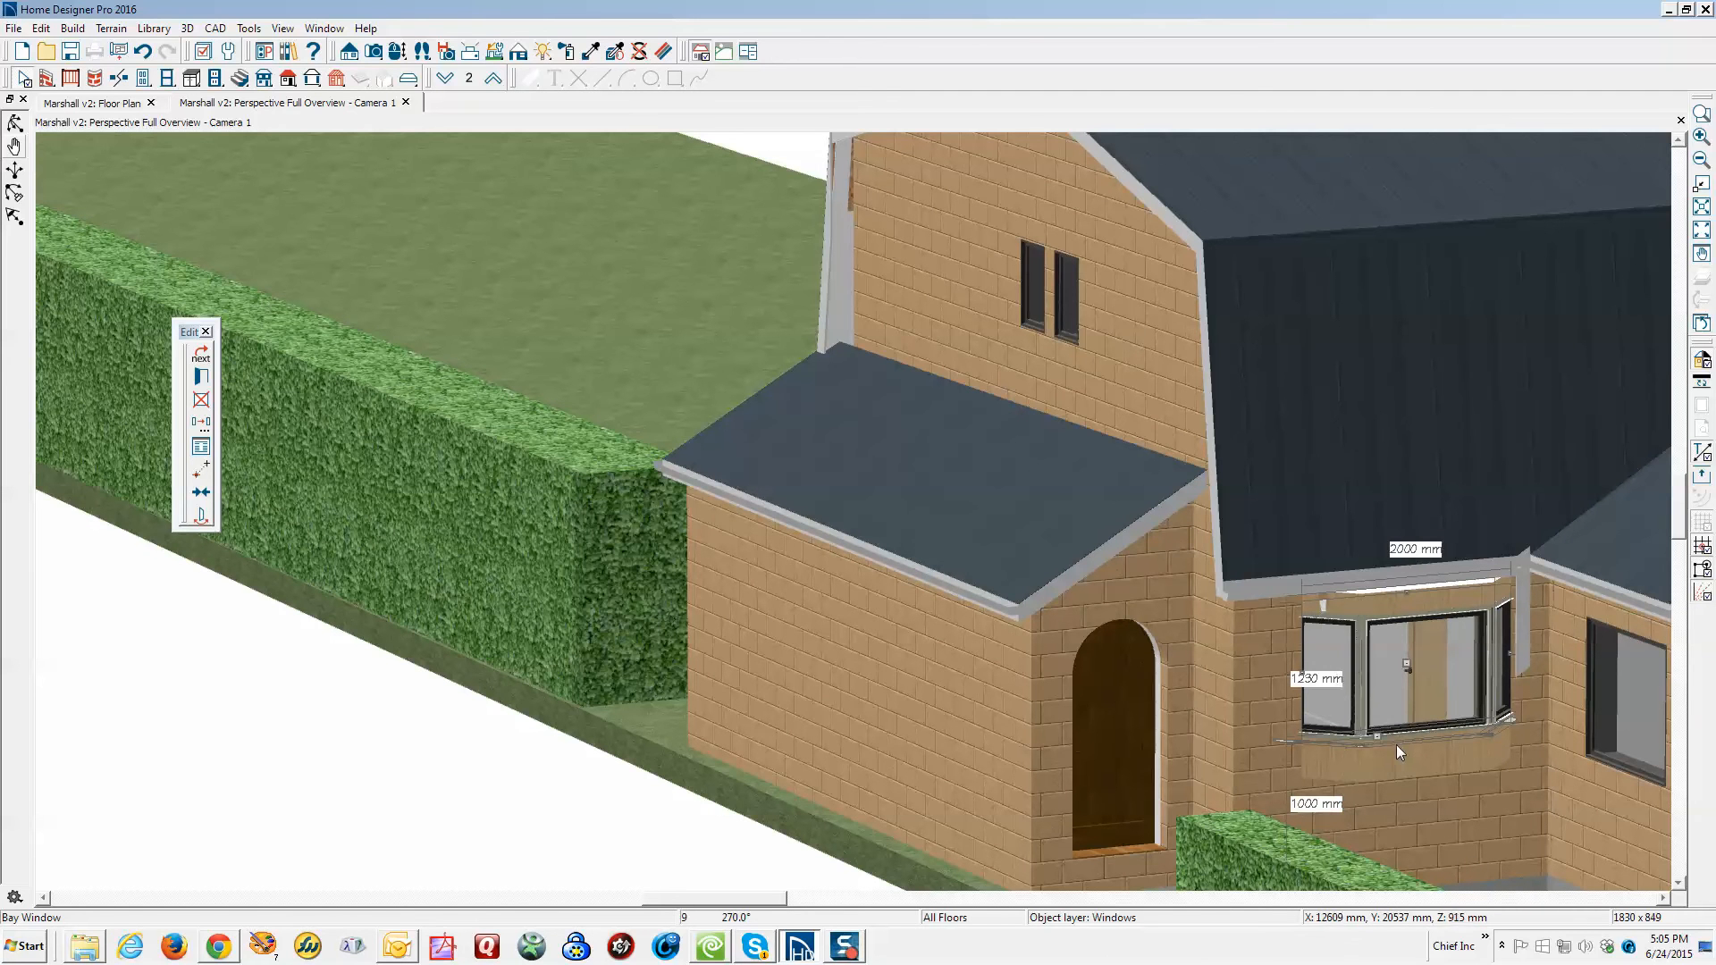
key("Escape")
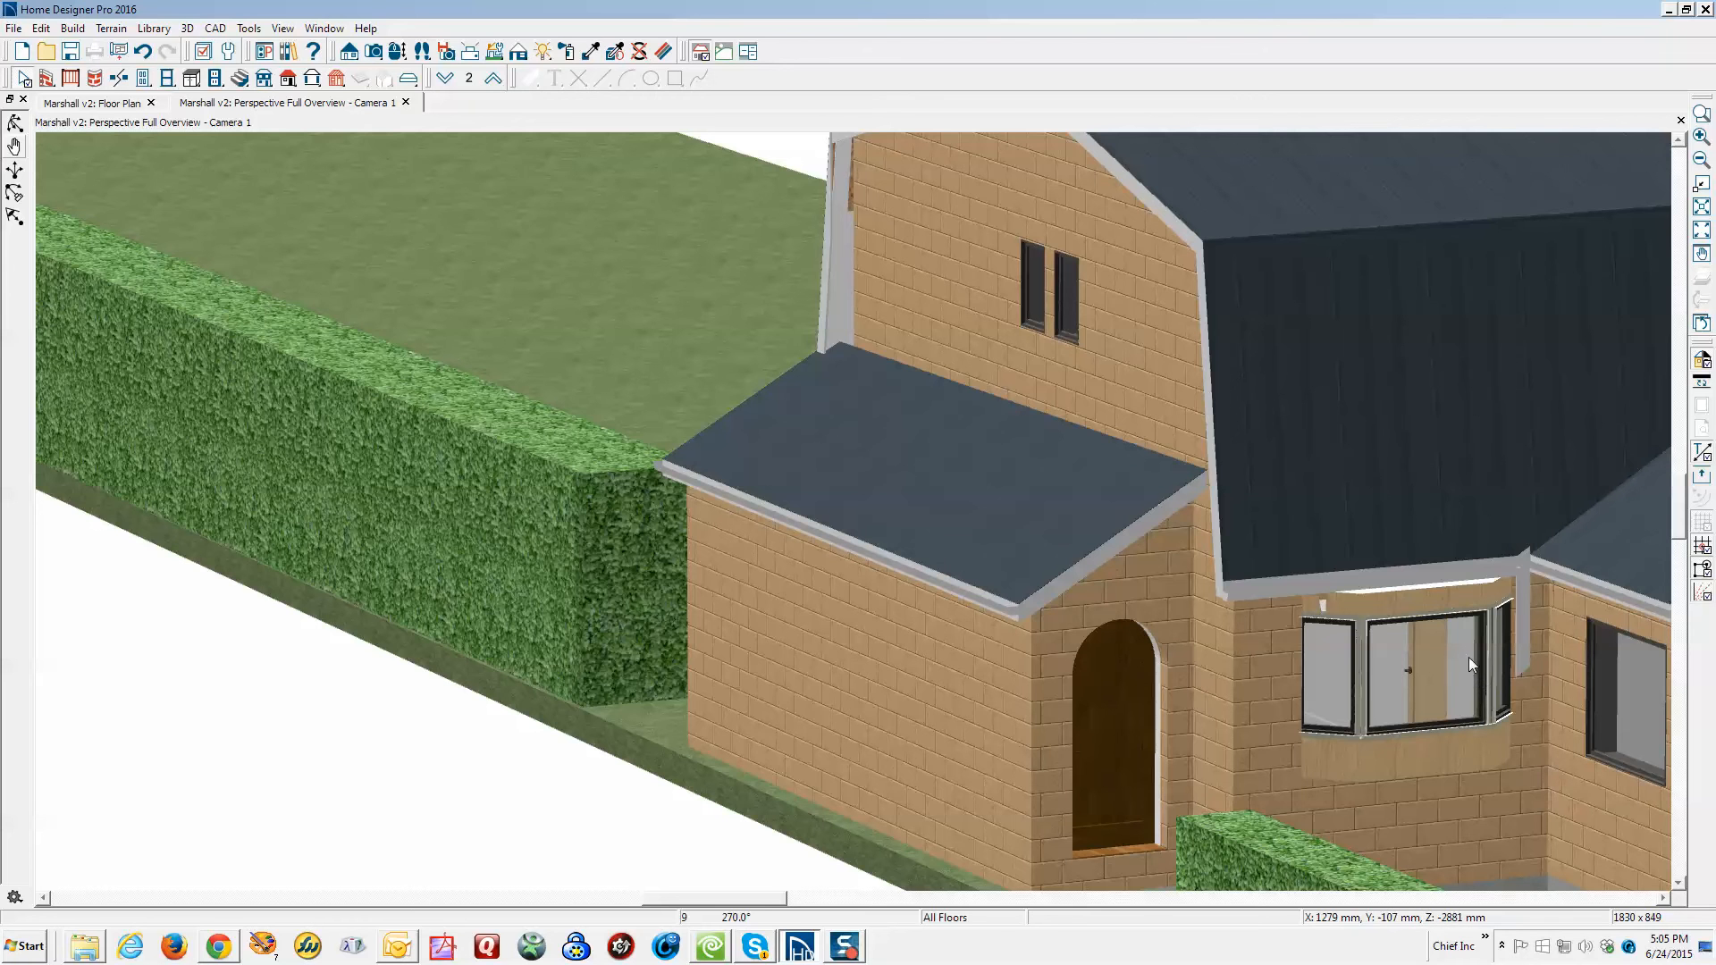
scroll(1467, 656, "down", 5)
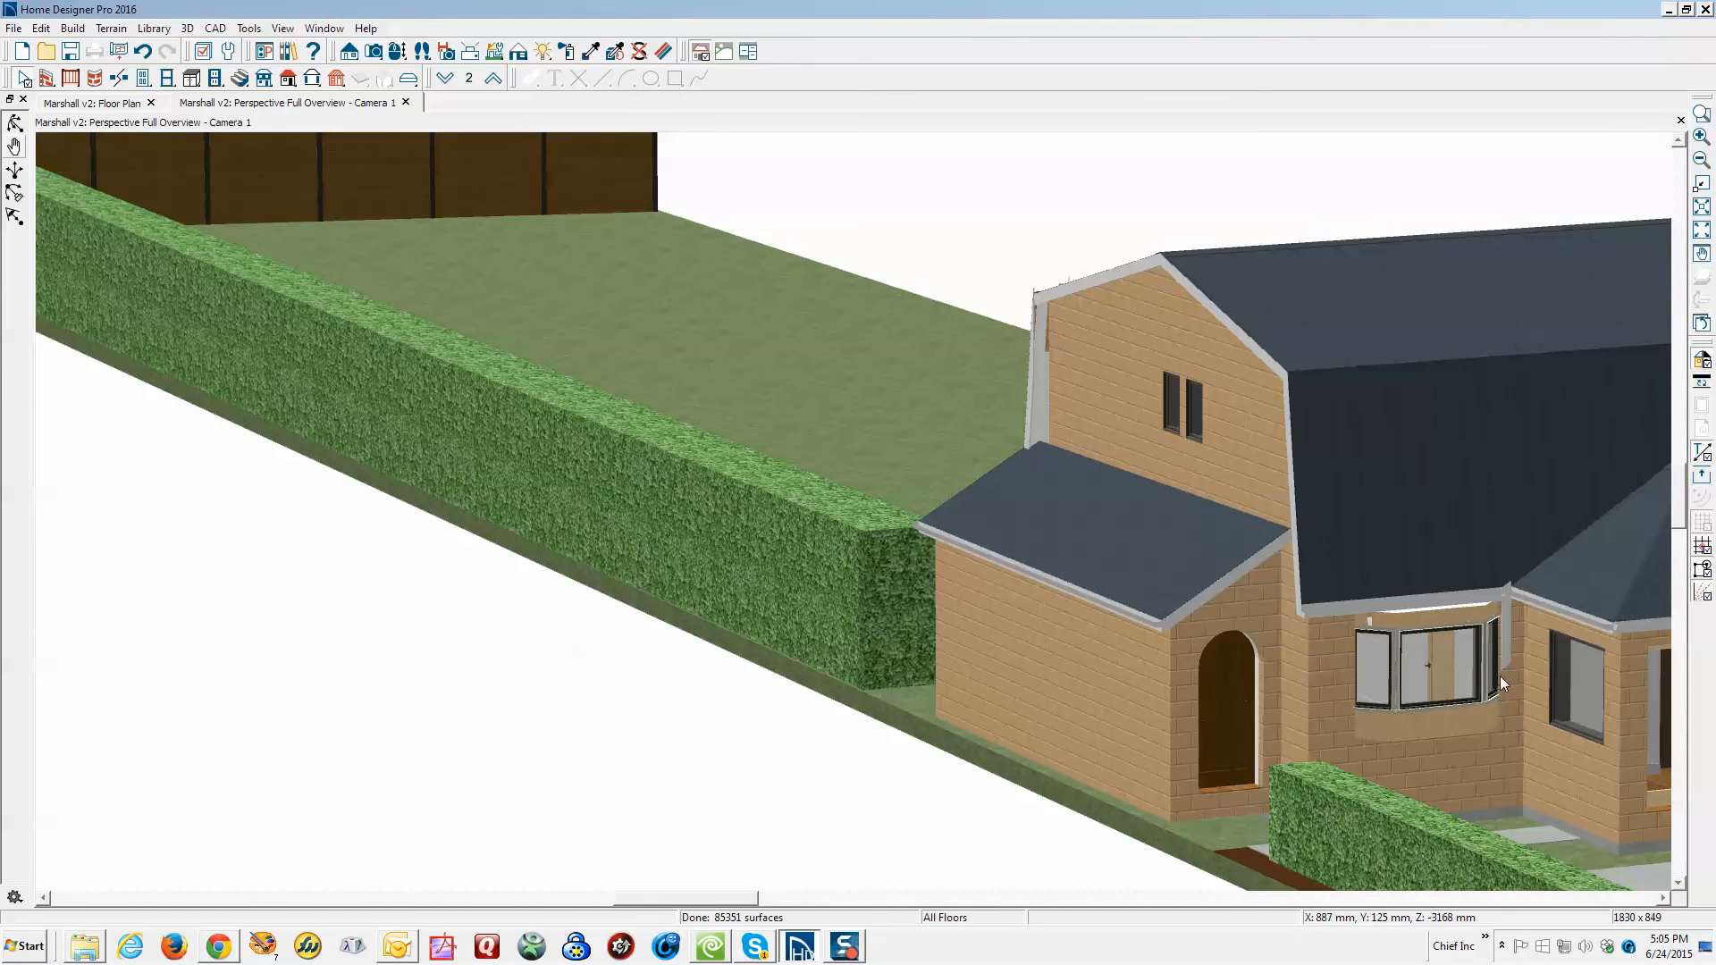
left_click(1505, 642)
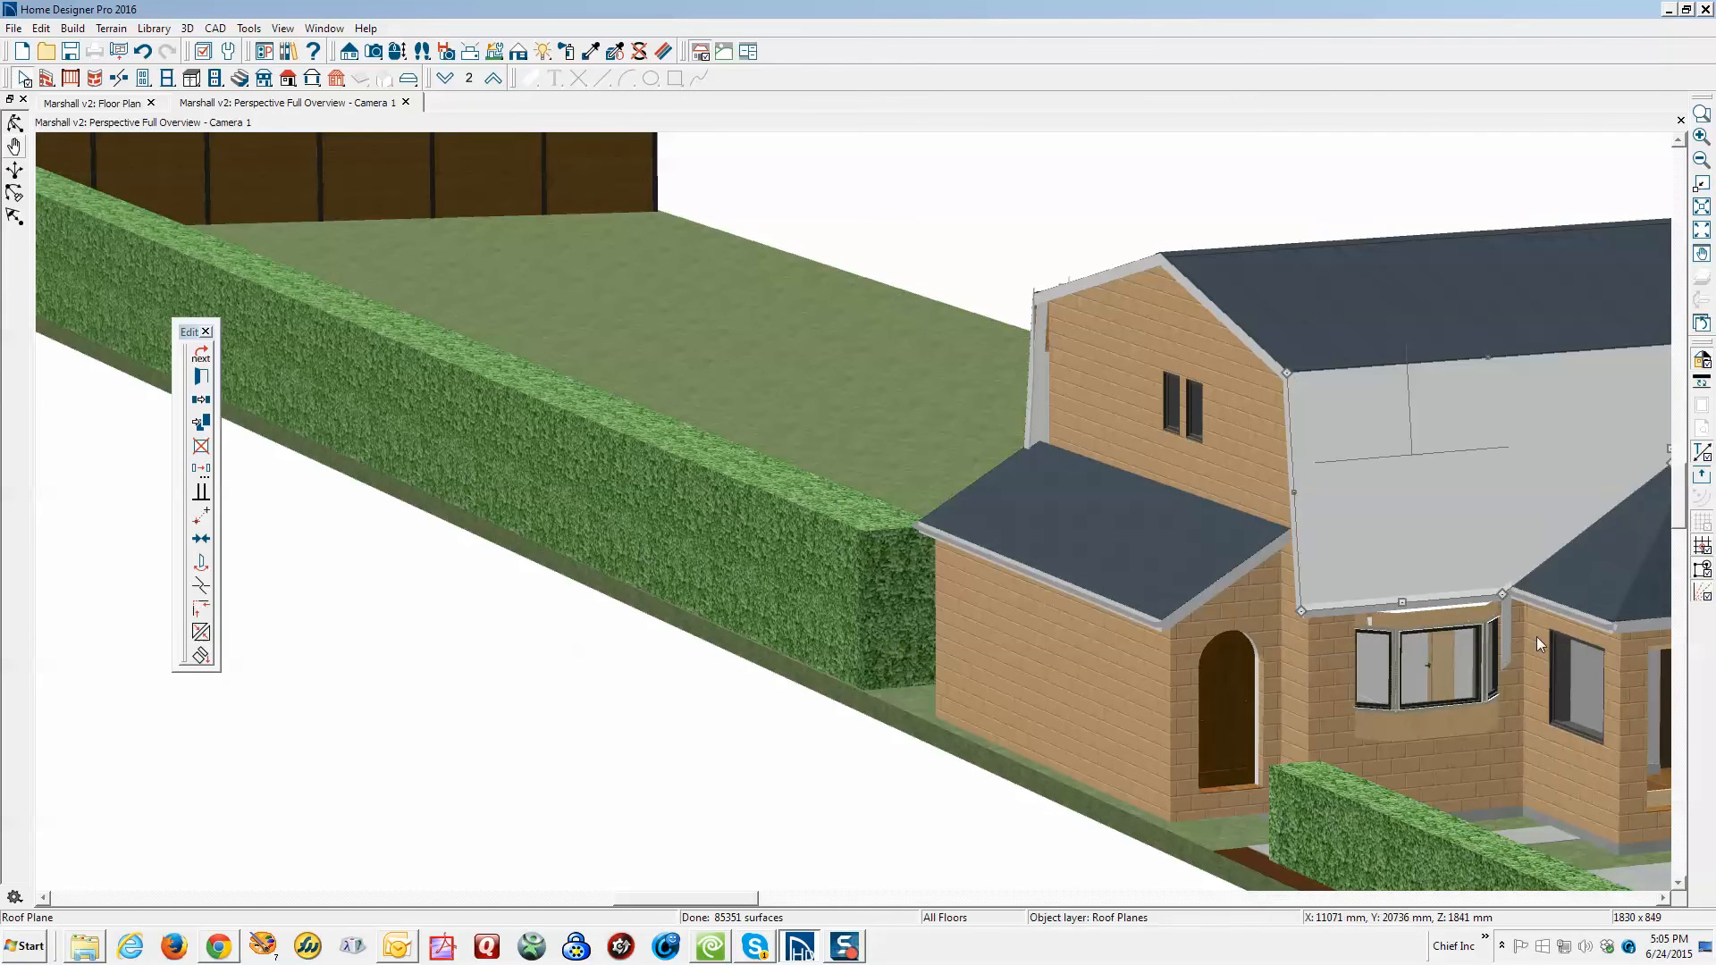
scroll(1536, 637, "up", 2)
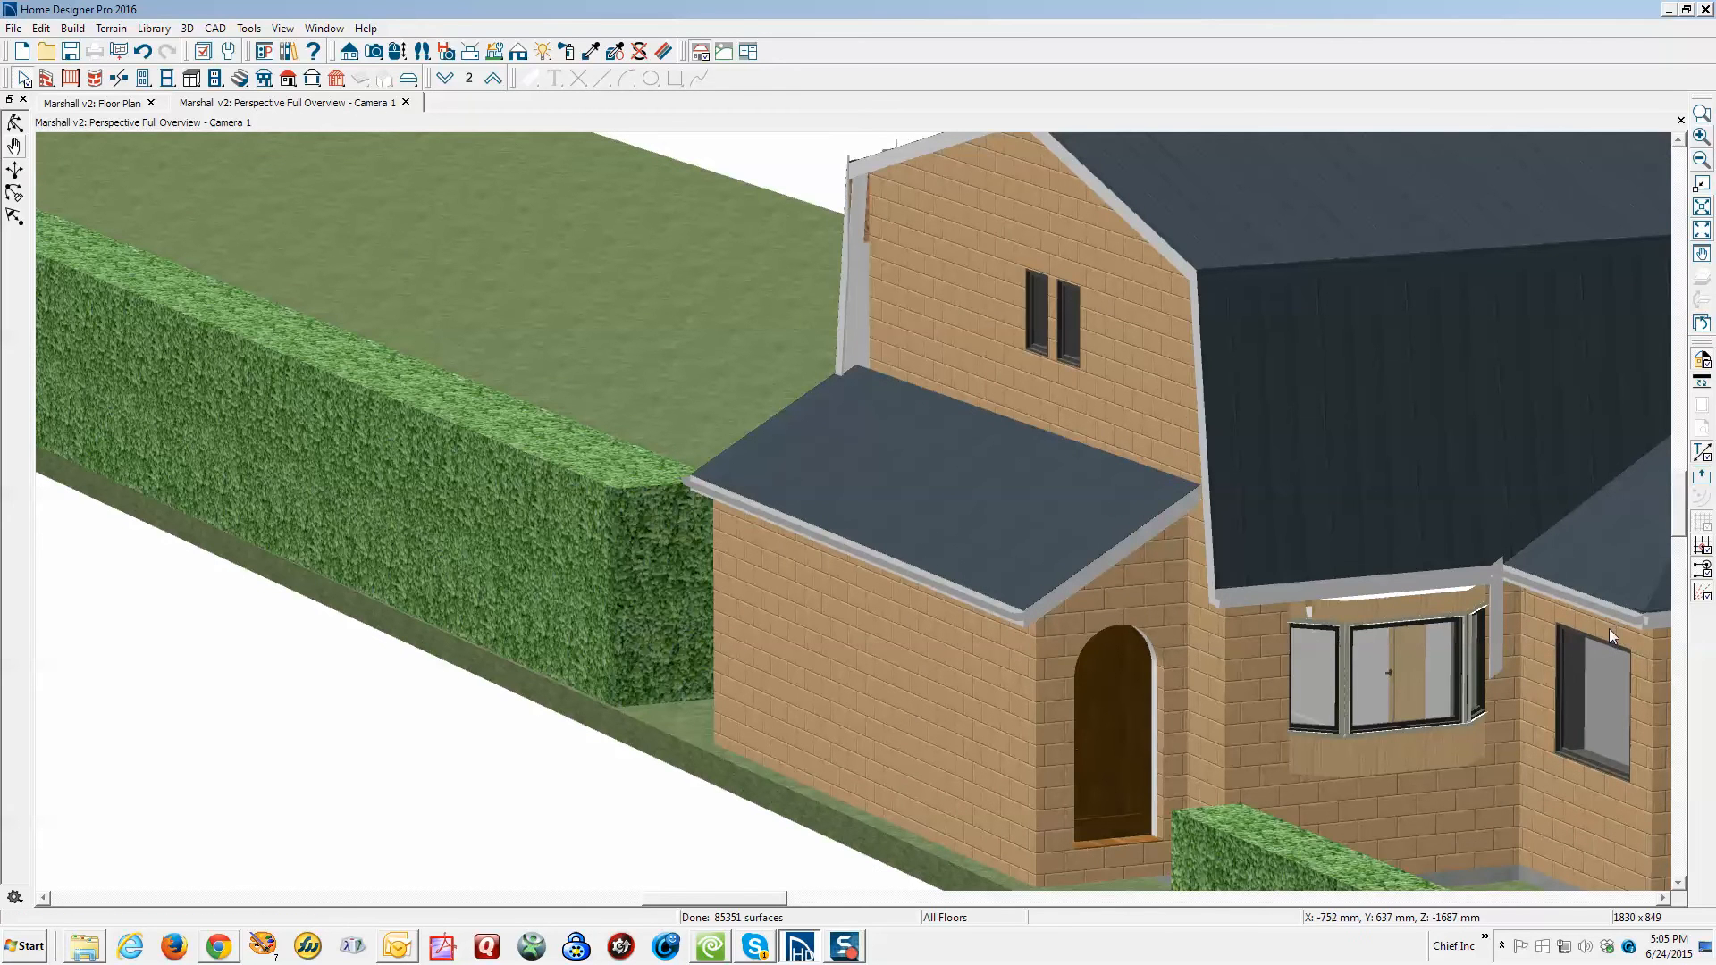
Select the hanging fascia piece beside the bay window and check its Roof Plane Specification without changing anything
left_click(1696, 115)
left_click_drag(1434, 505, 1598, 752)
left_click(791, 568)
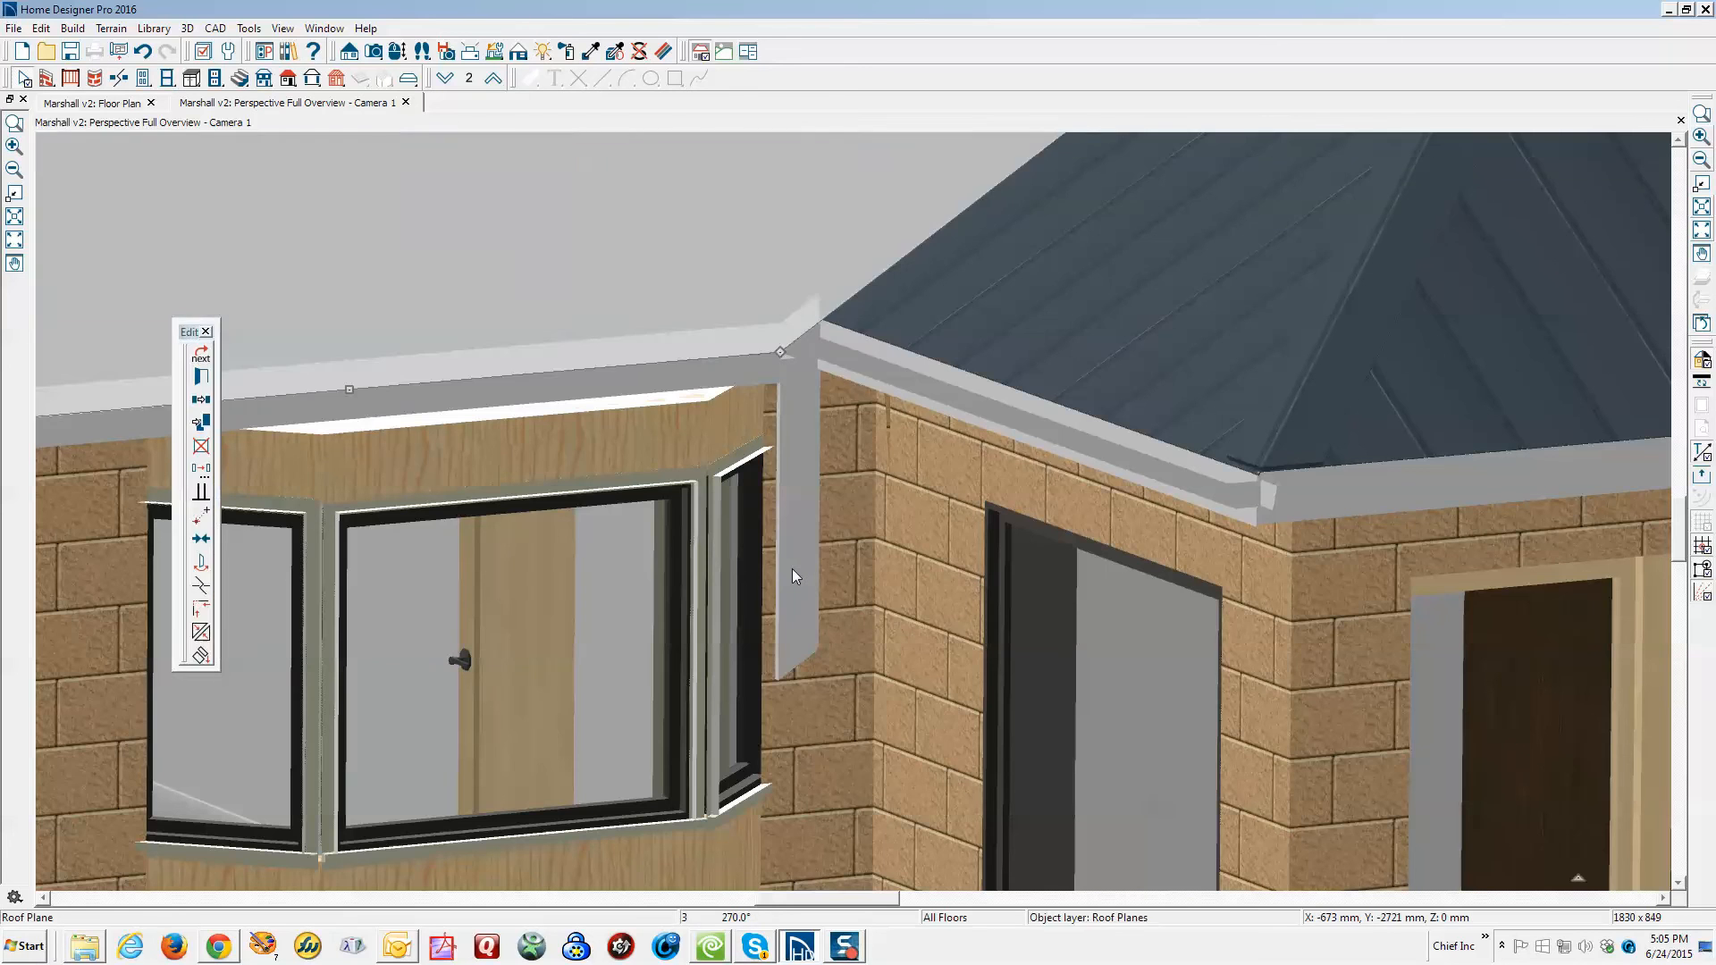
double_click(792, 569)
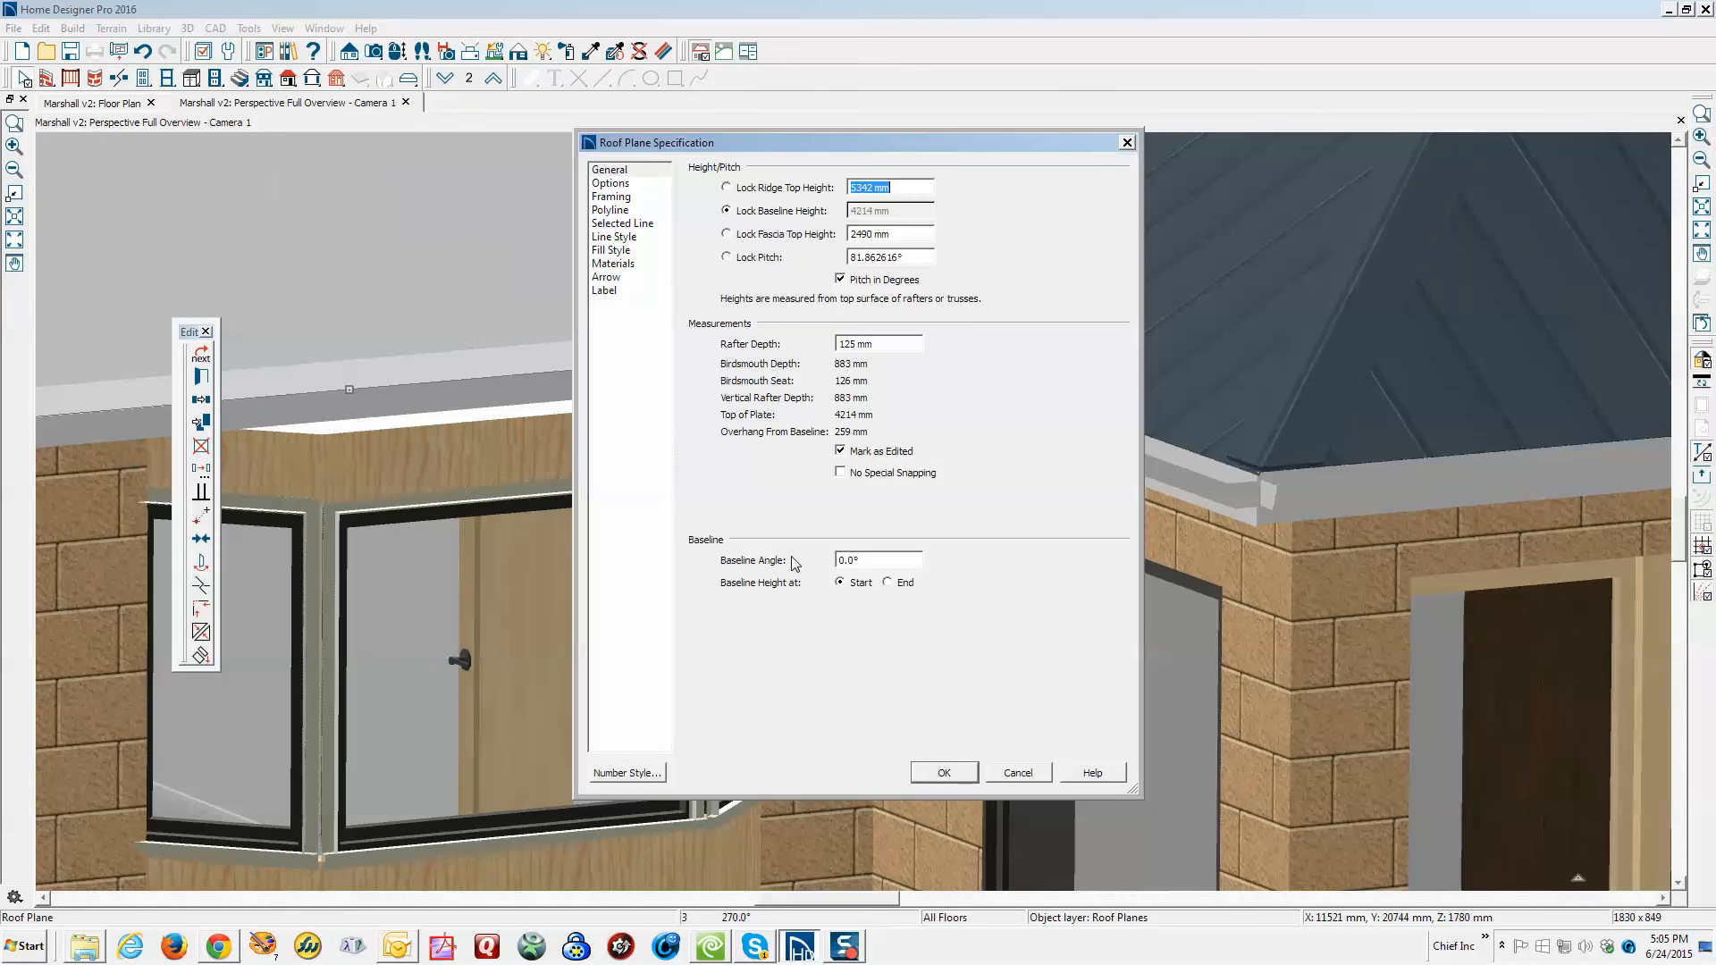
left_click(1018, 772)
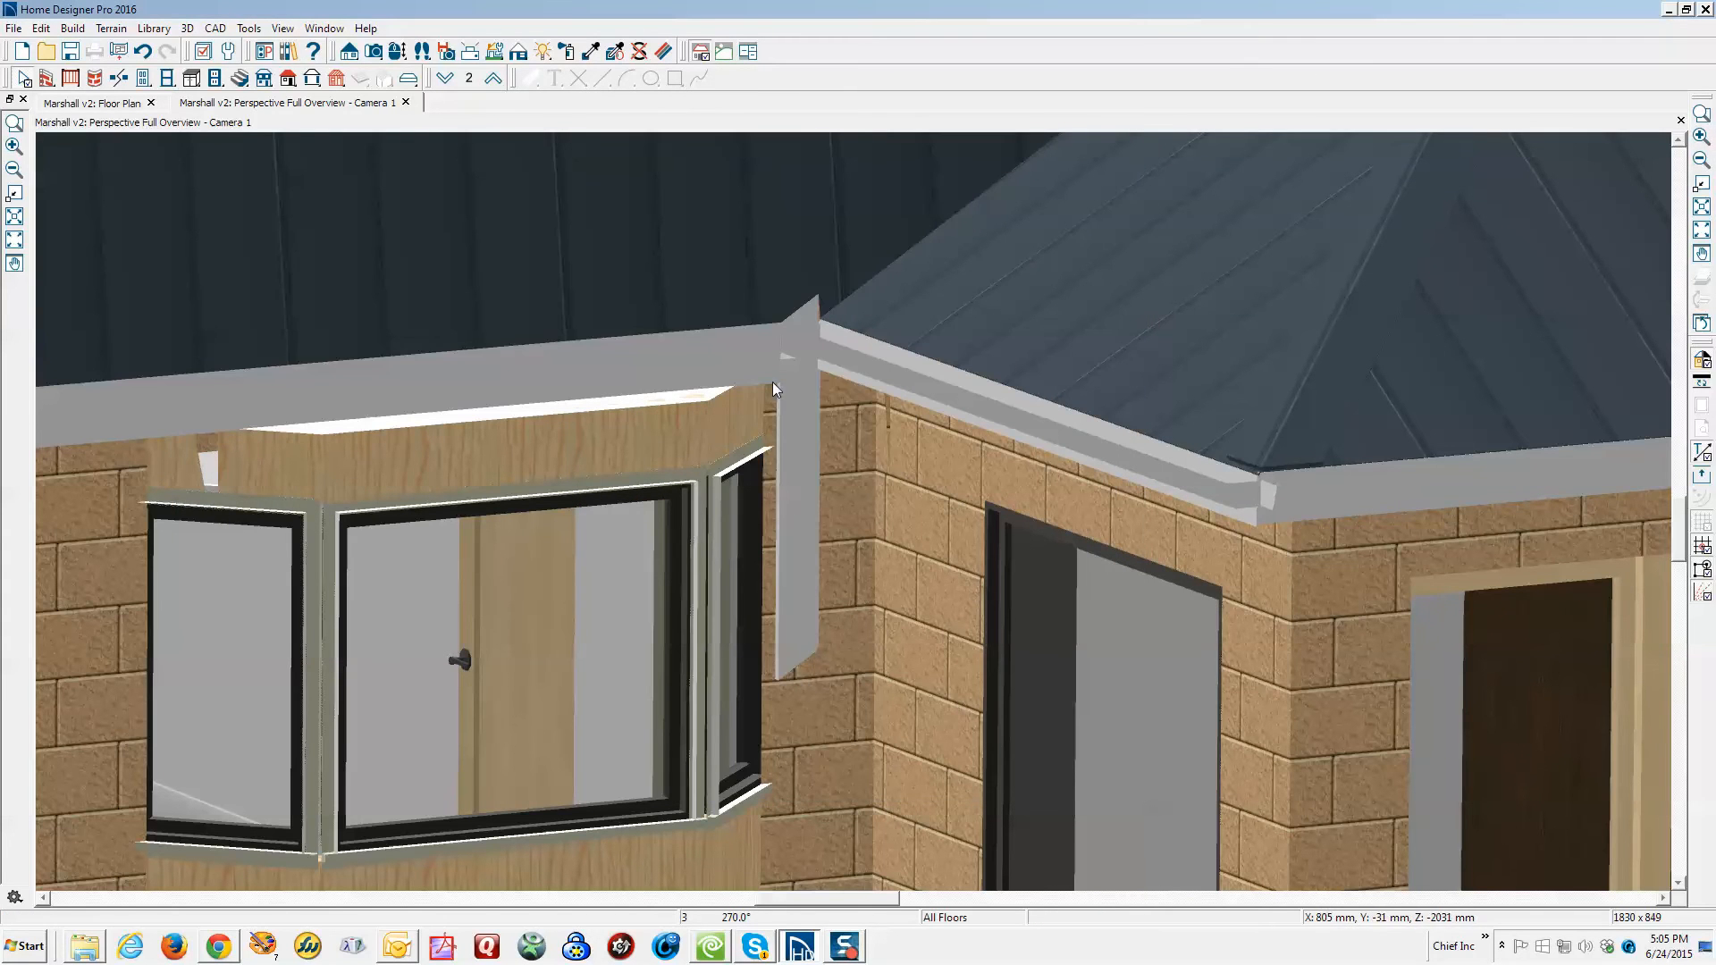
left_click(792, 451)
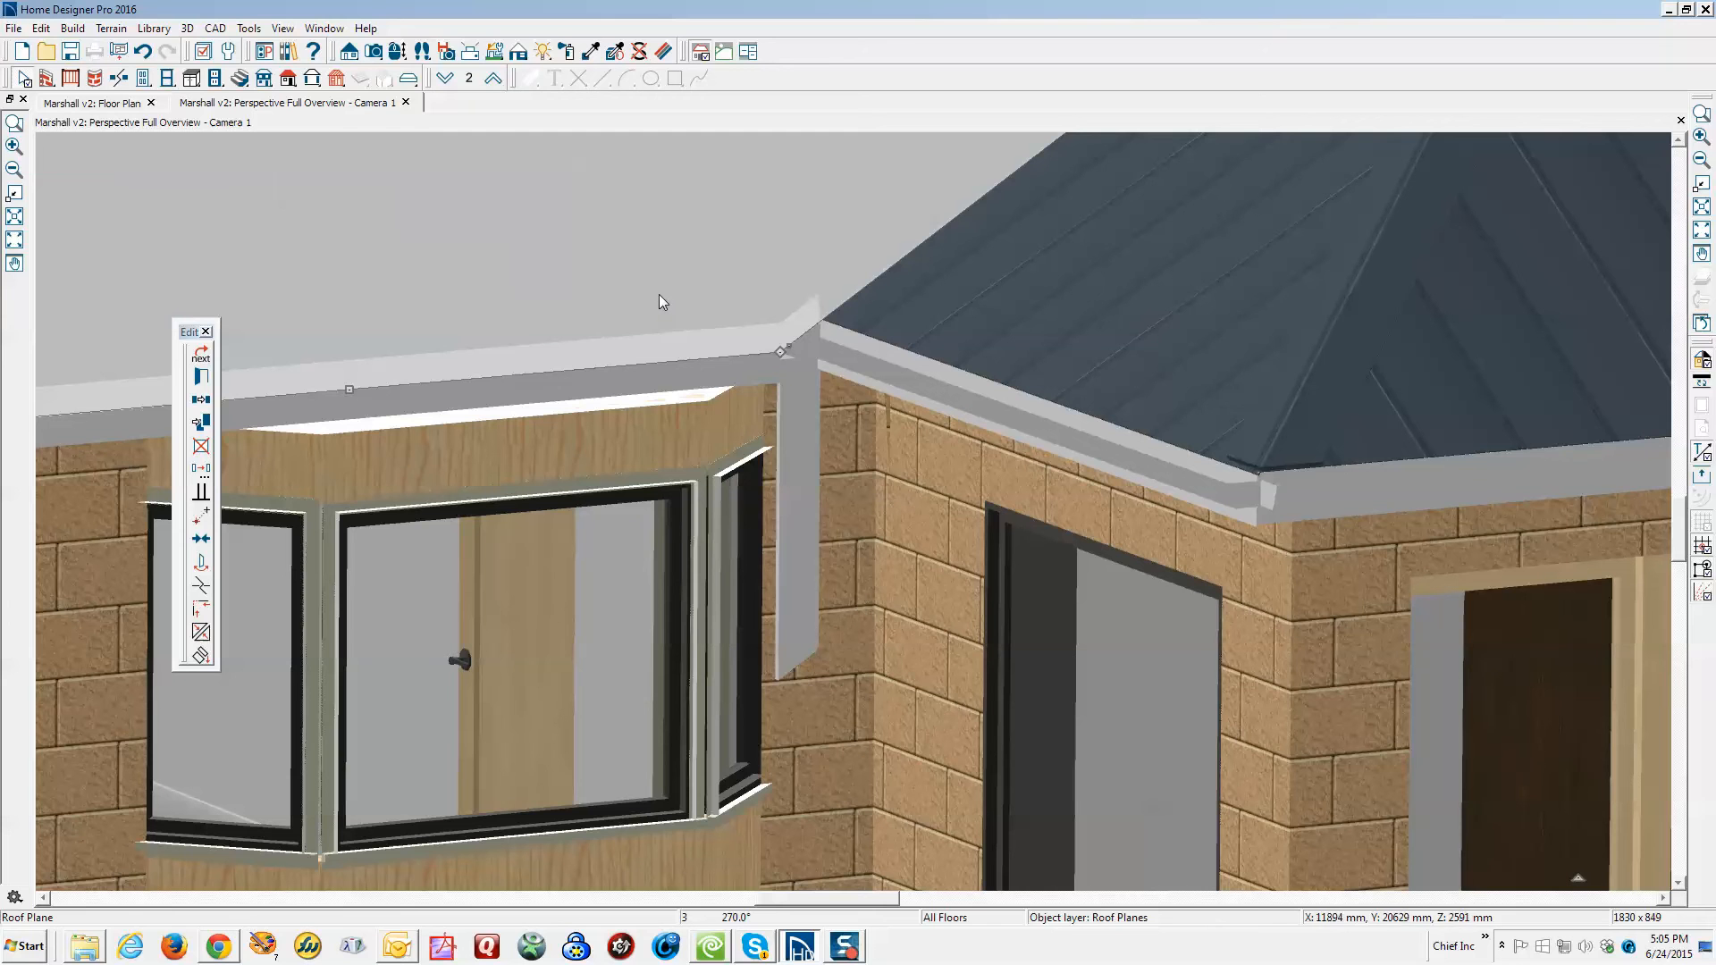
key("Escape")
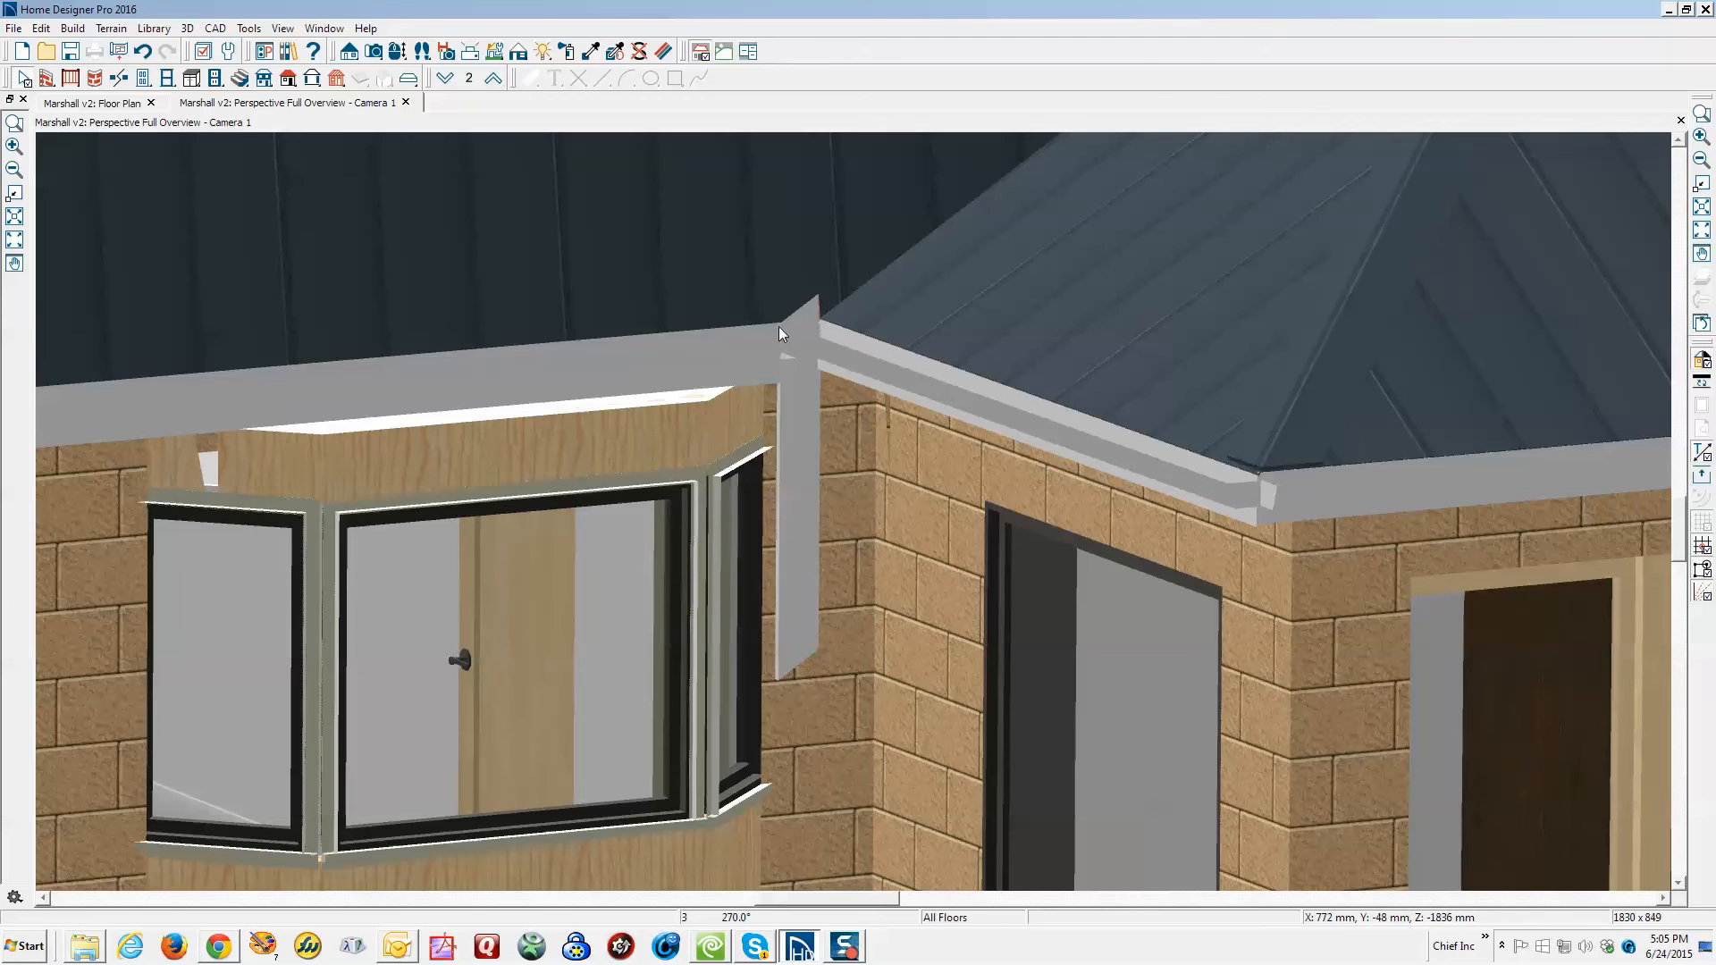
Try to clean up the hanging fascia by joining the main roof plane's valley edge to the extension roof plane again
left_click(853, 277)
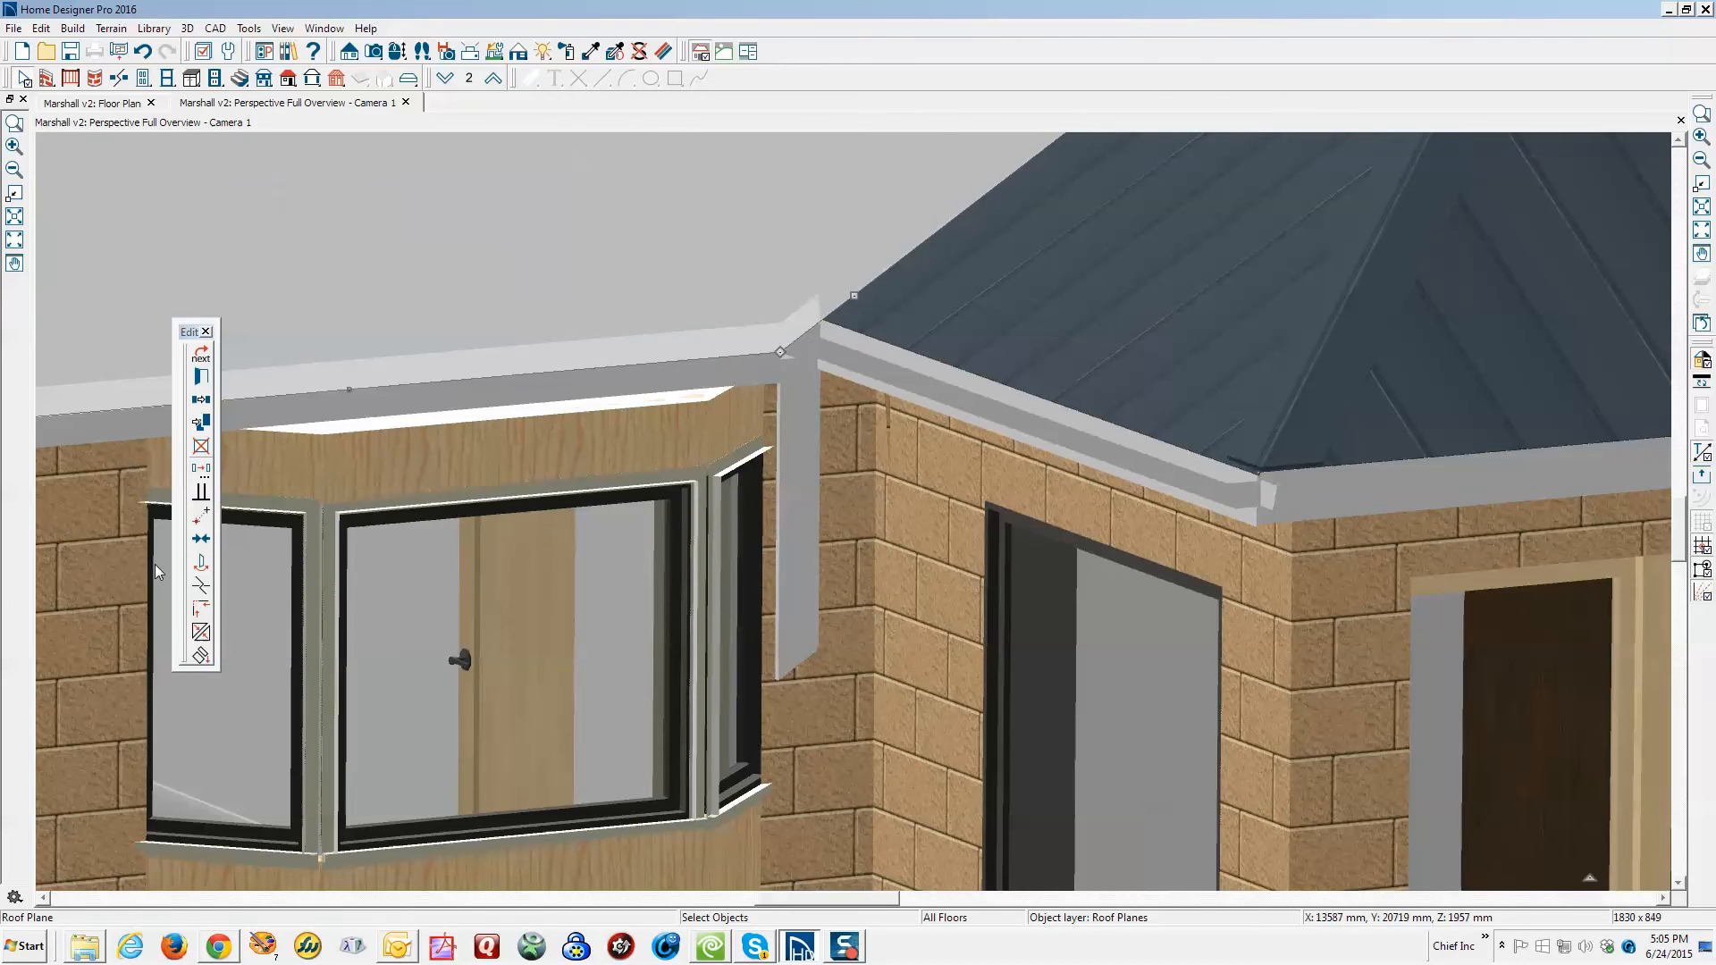
left_click(201, 632)
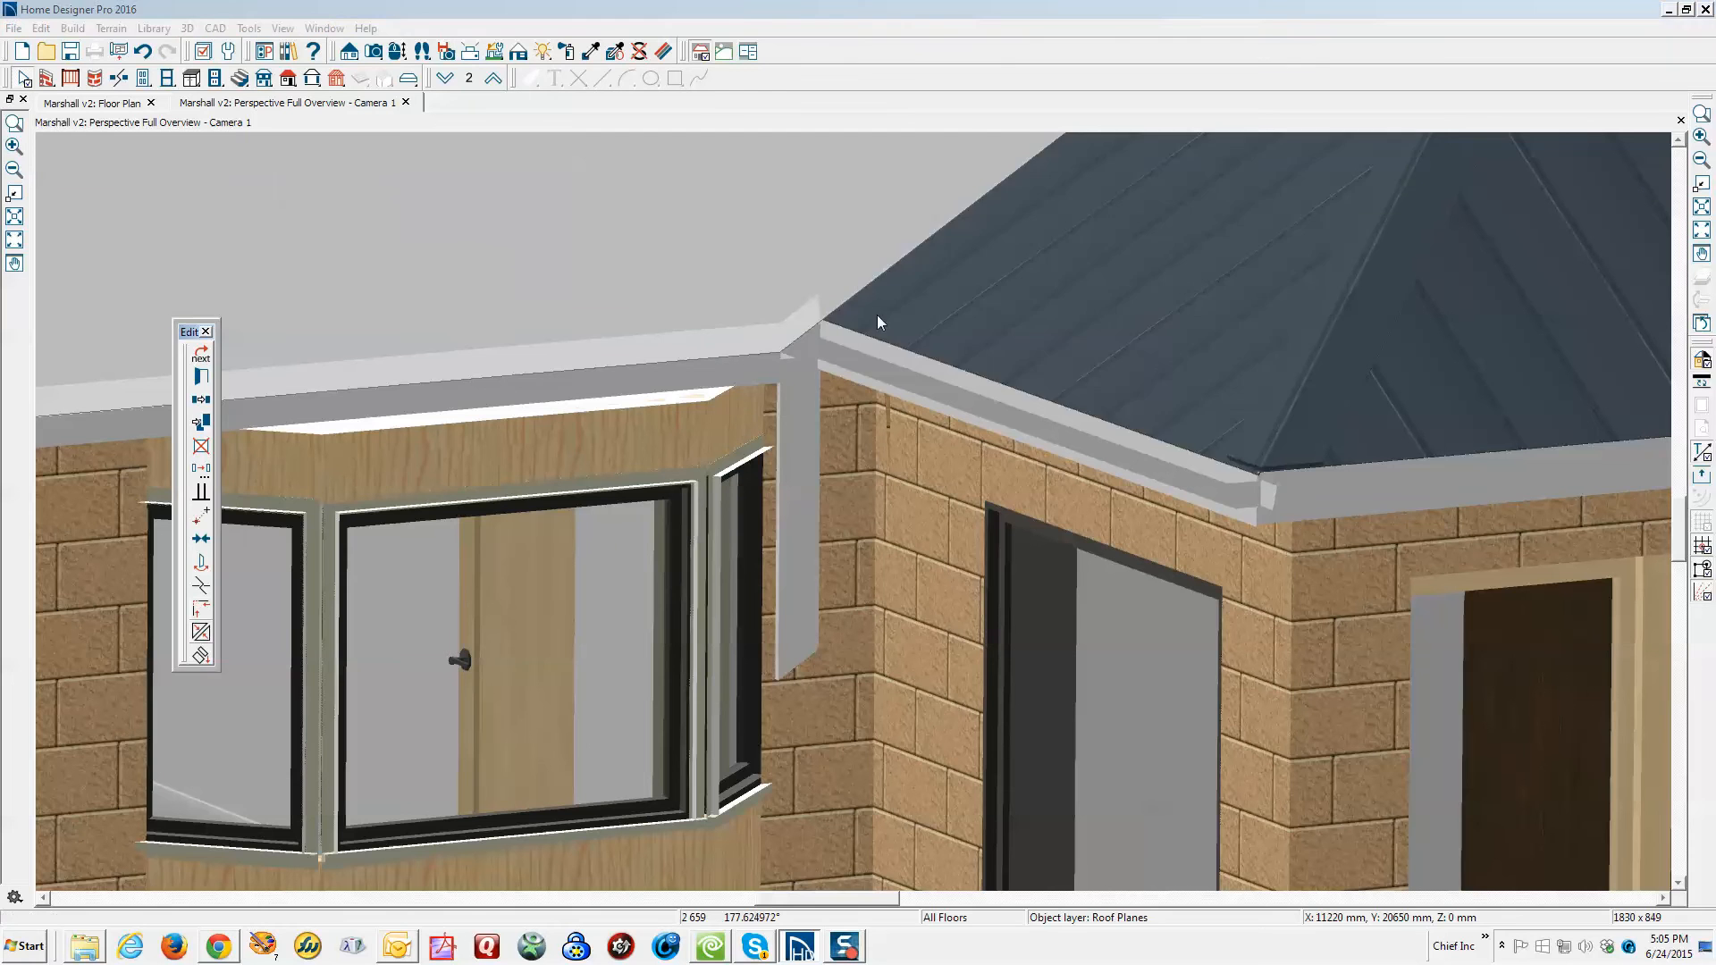
left_click(881, 302)
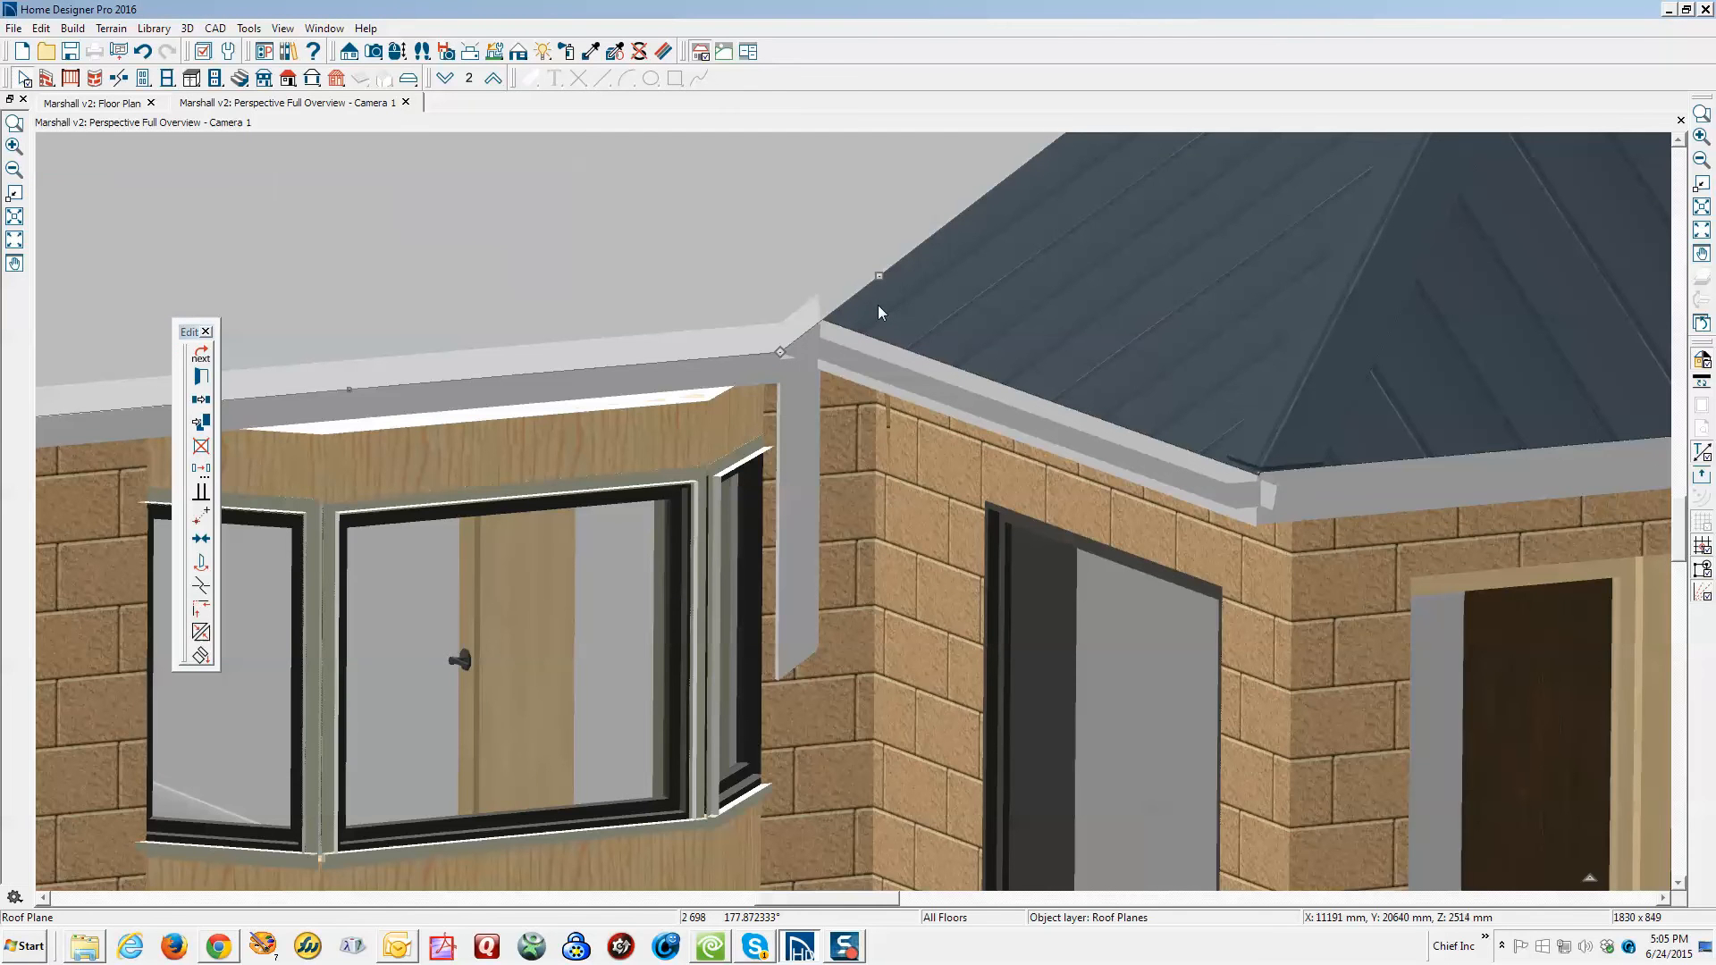
key("Escape")
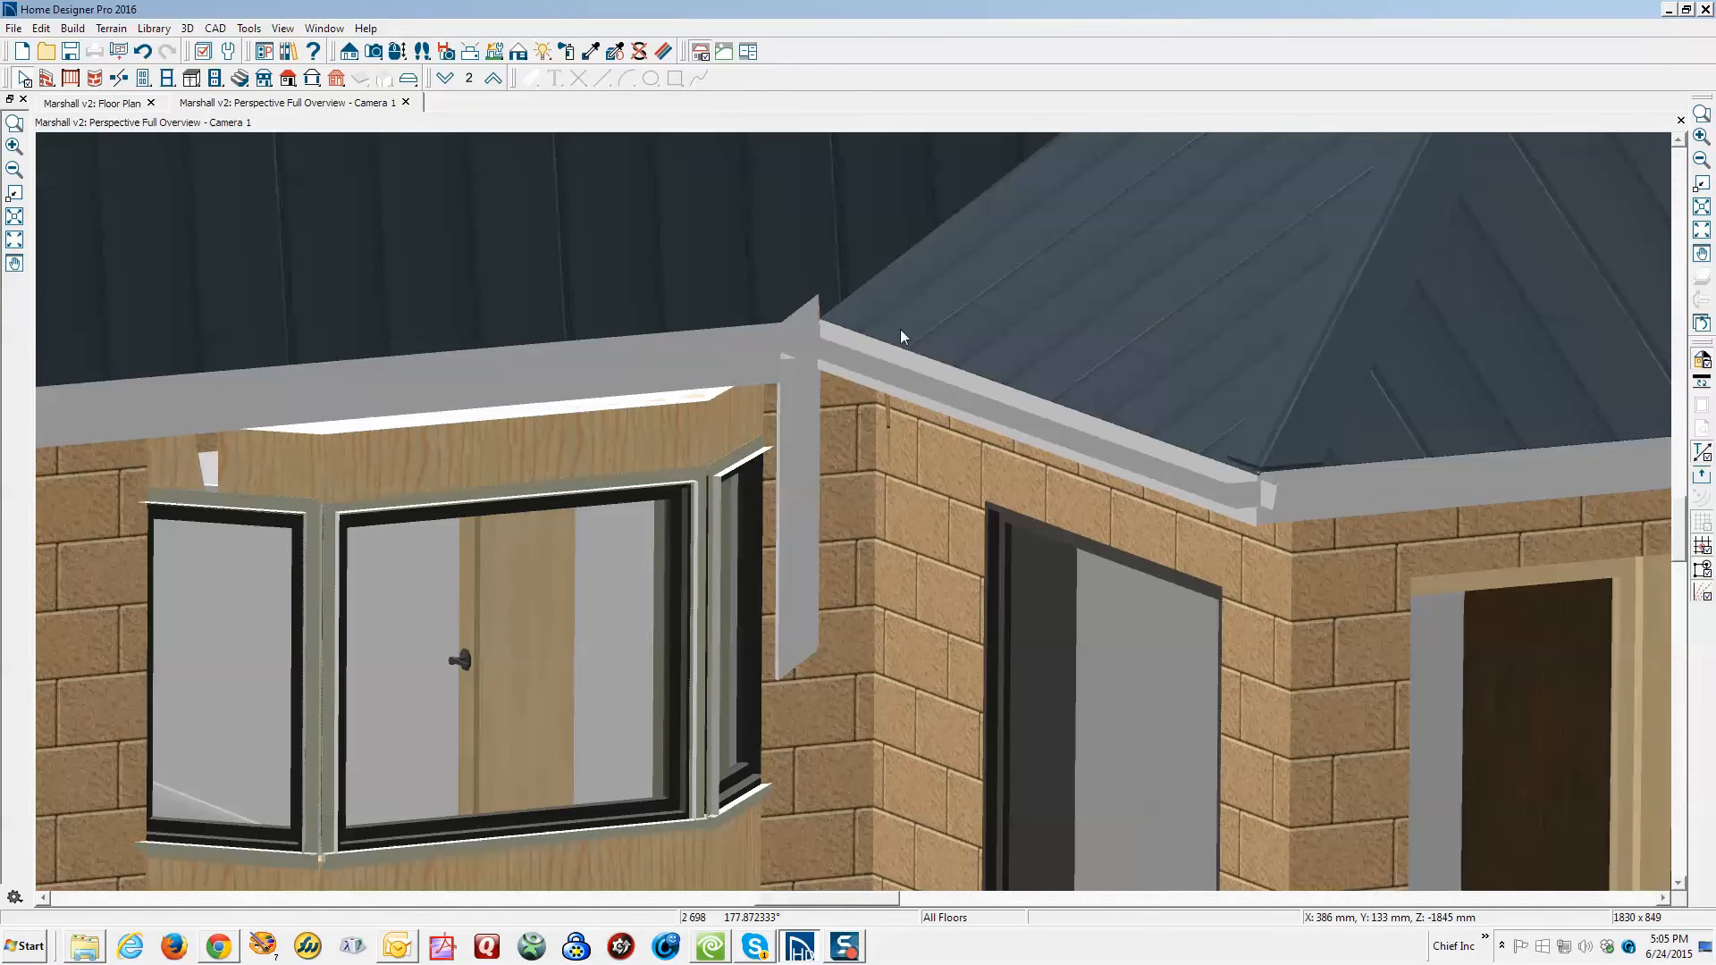
Pull the eave edge of the extension's side roof plane slightly outward toward the bay window
left_click(901, 345)
left_click_drag(892, 352, 775, 324)
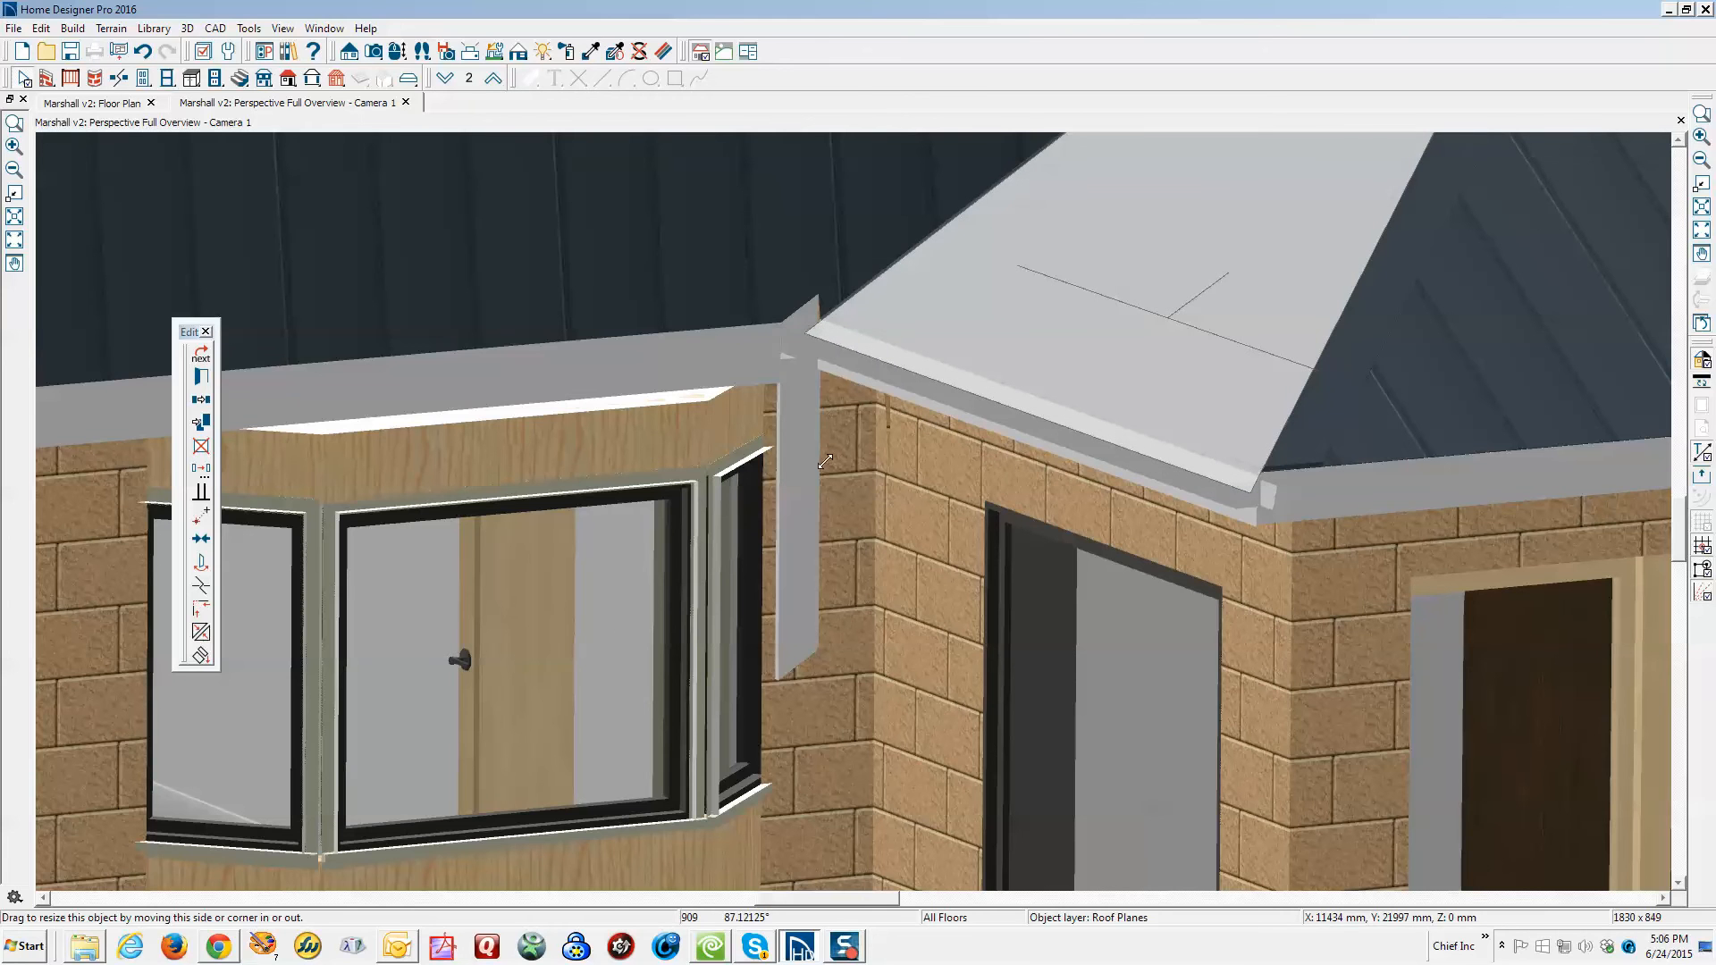
left_click_drag(800, 386, 801, 384)
key("Escape")
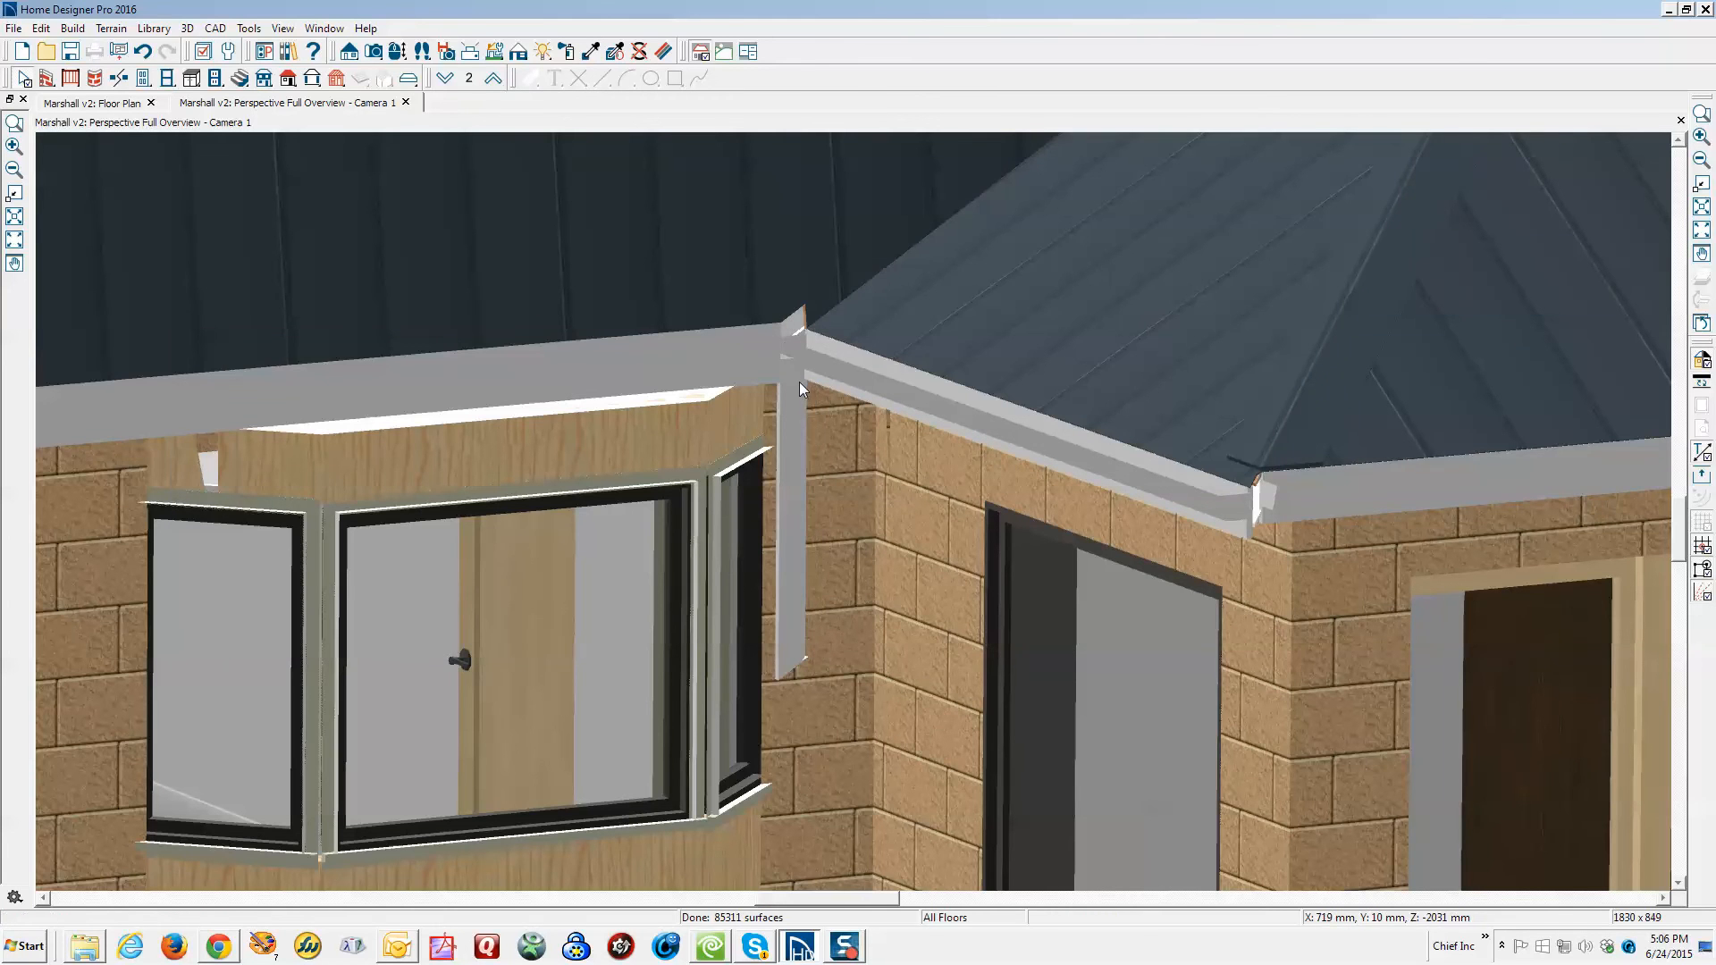
Examine the roof planes on floor 2 of the floor plan to find the main roof plane that meets the extension roof
key("ctrl+Tab")
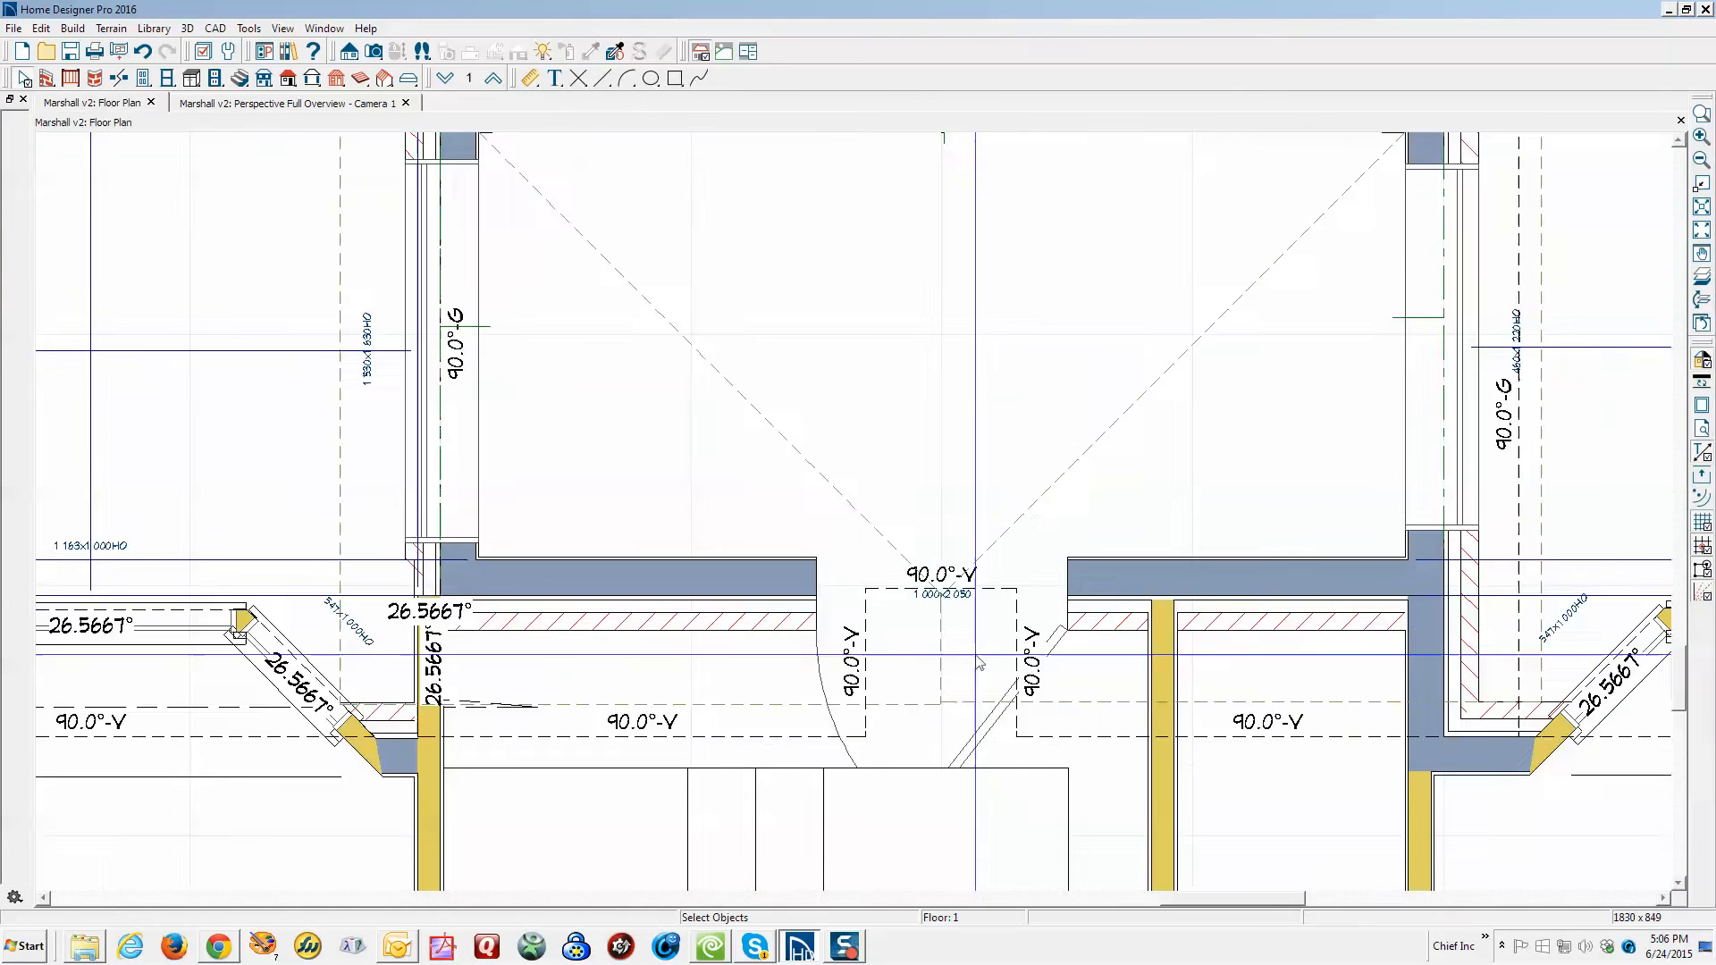
scroll(835, 345, "down", 3)
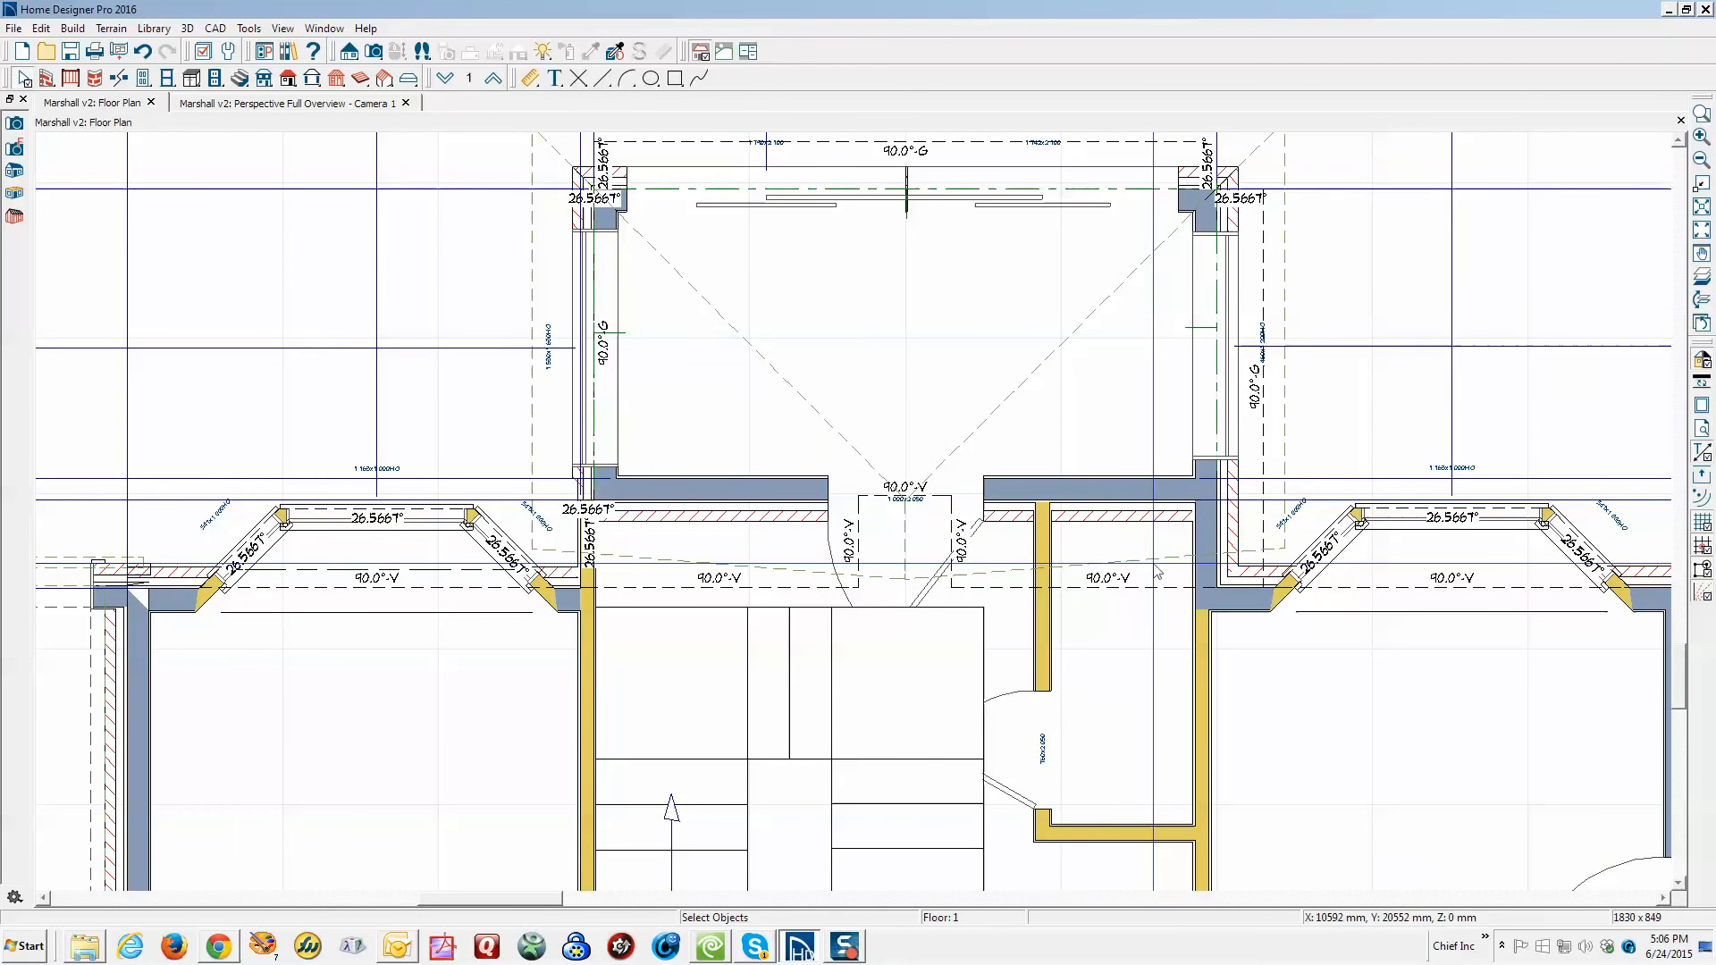
left_click(1169, 563)
key("Escape")
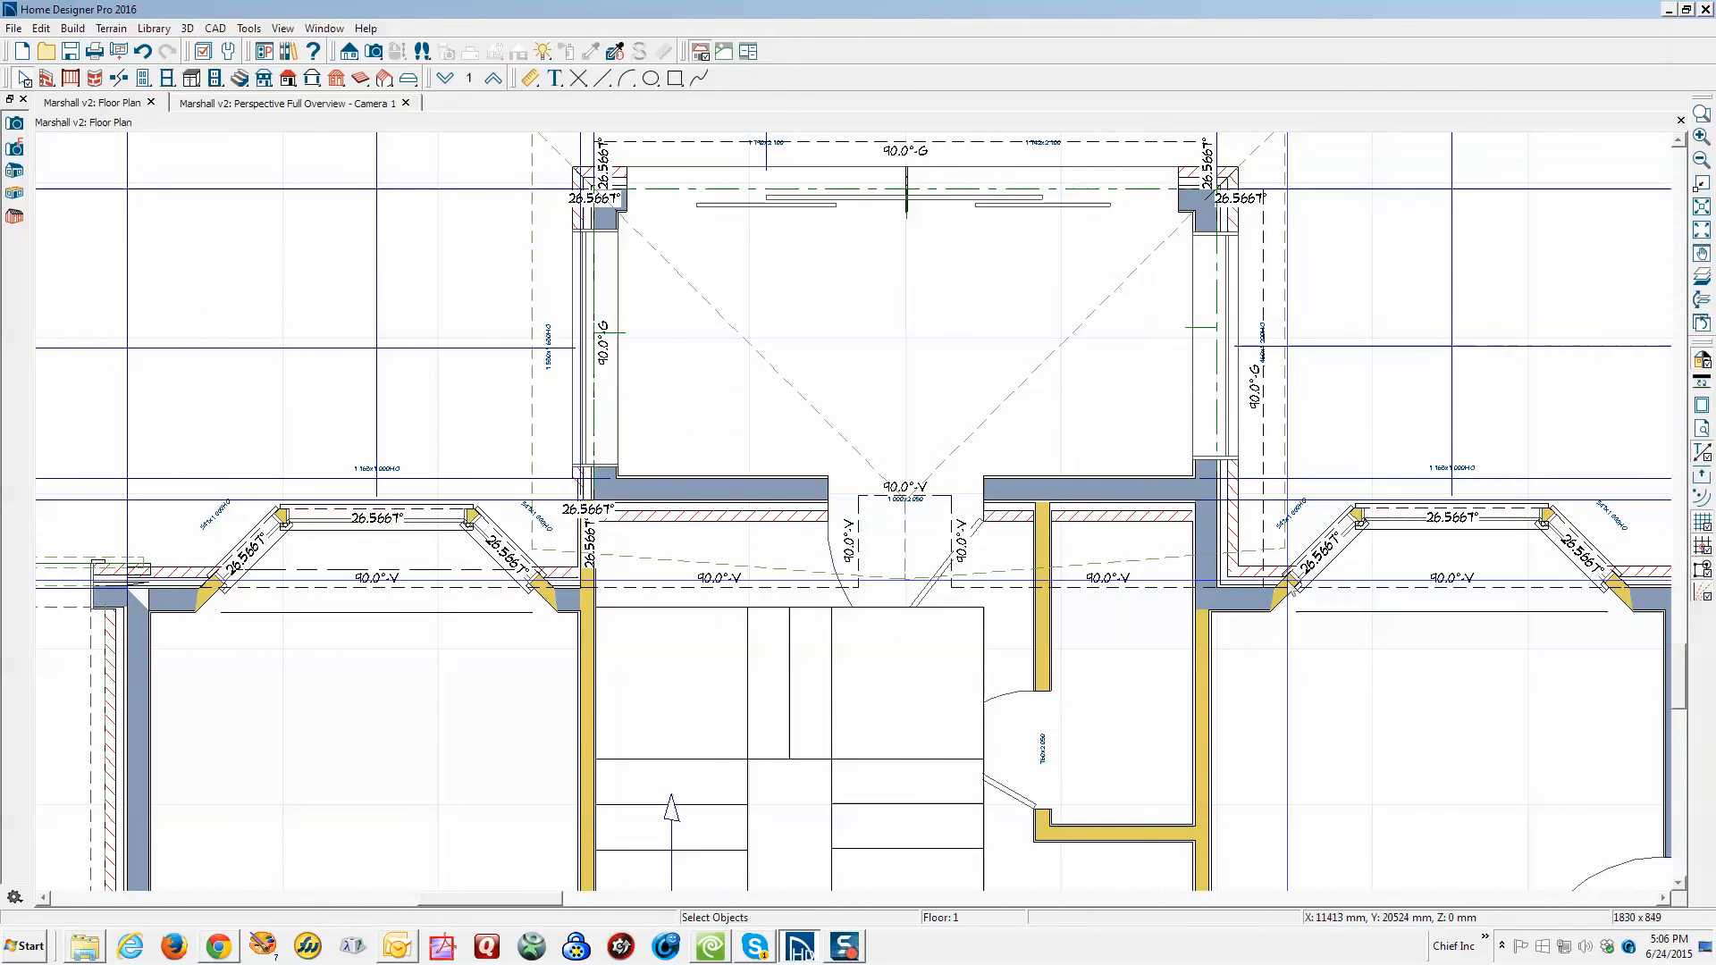
left_click(494, 78)
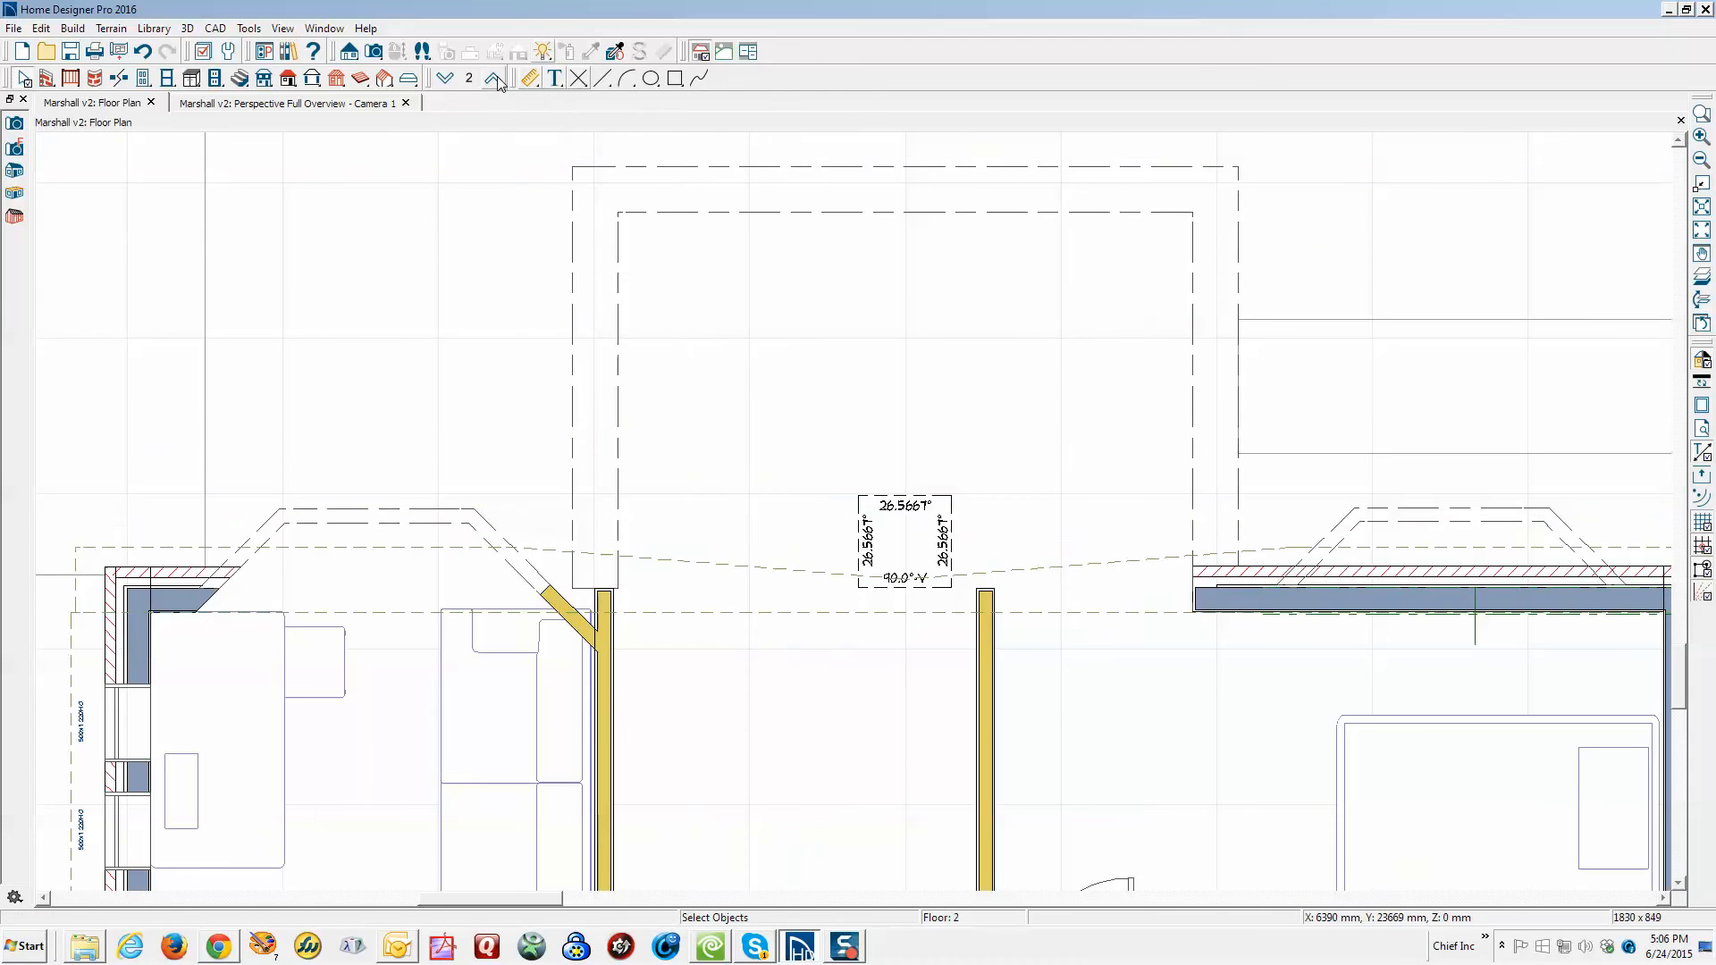
left_click(772, 625)
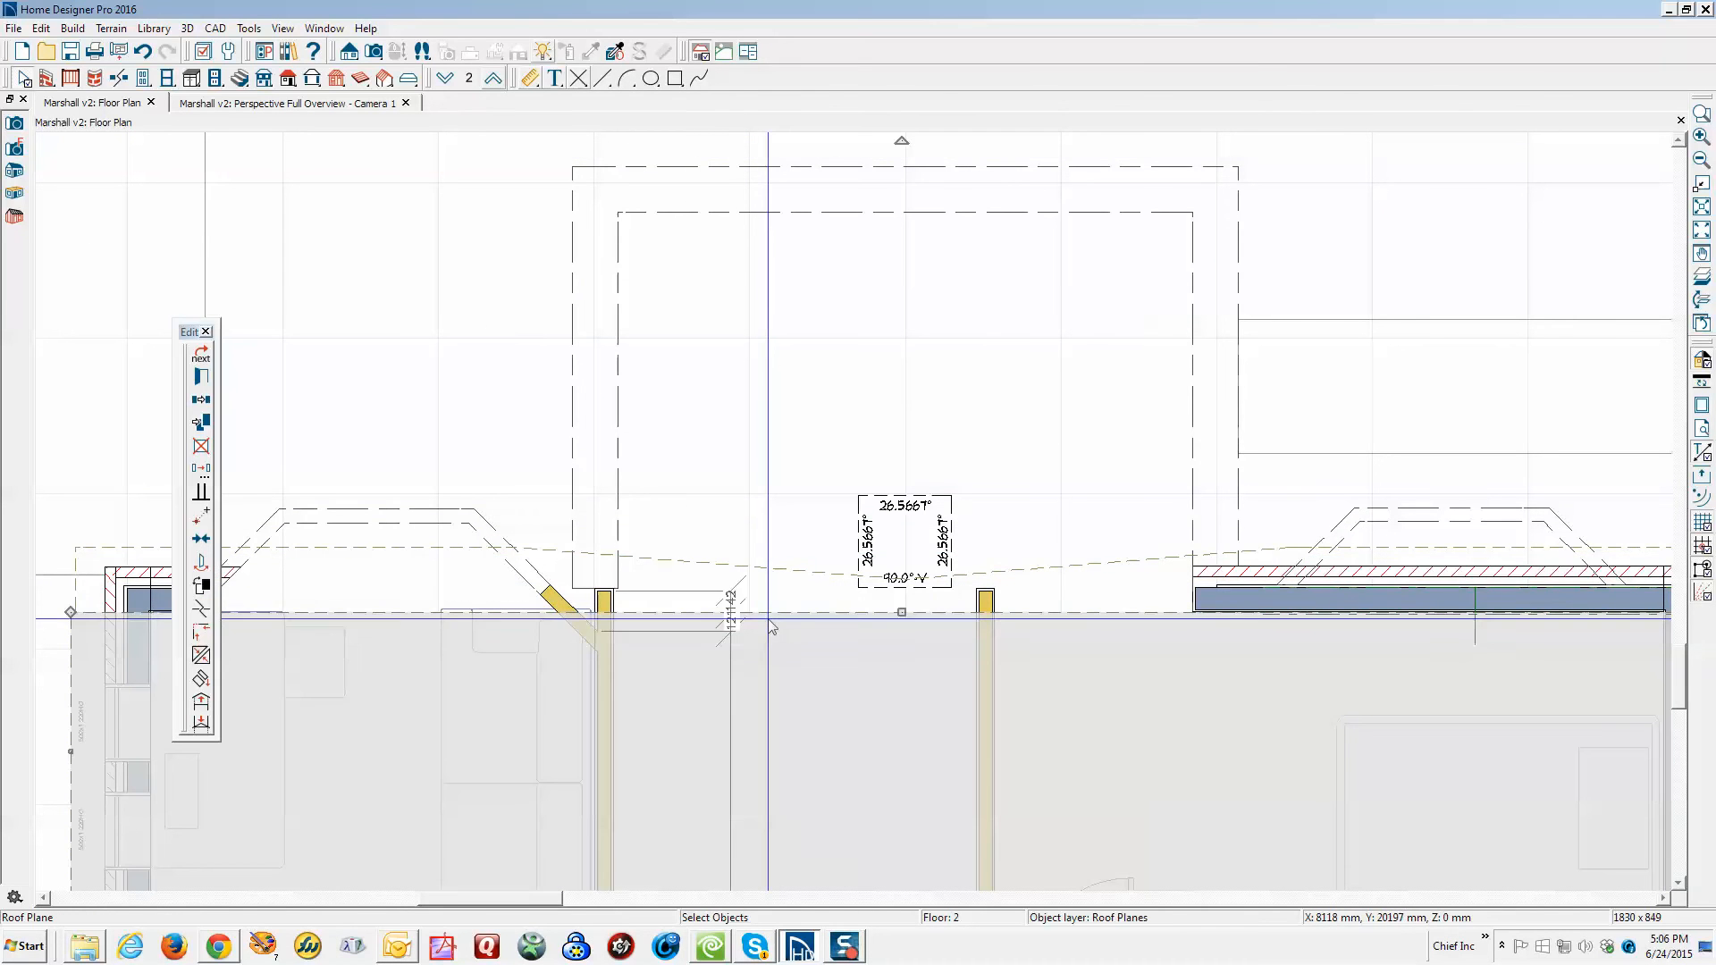
scroll(773, 608, "down", 5)
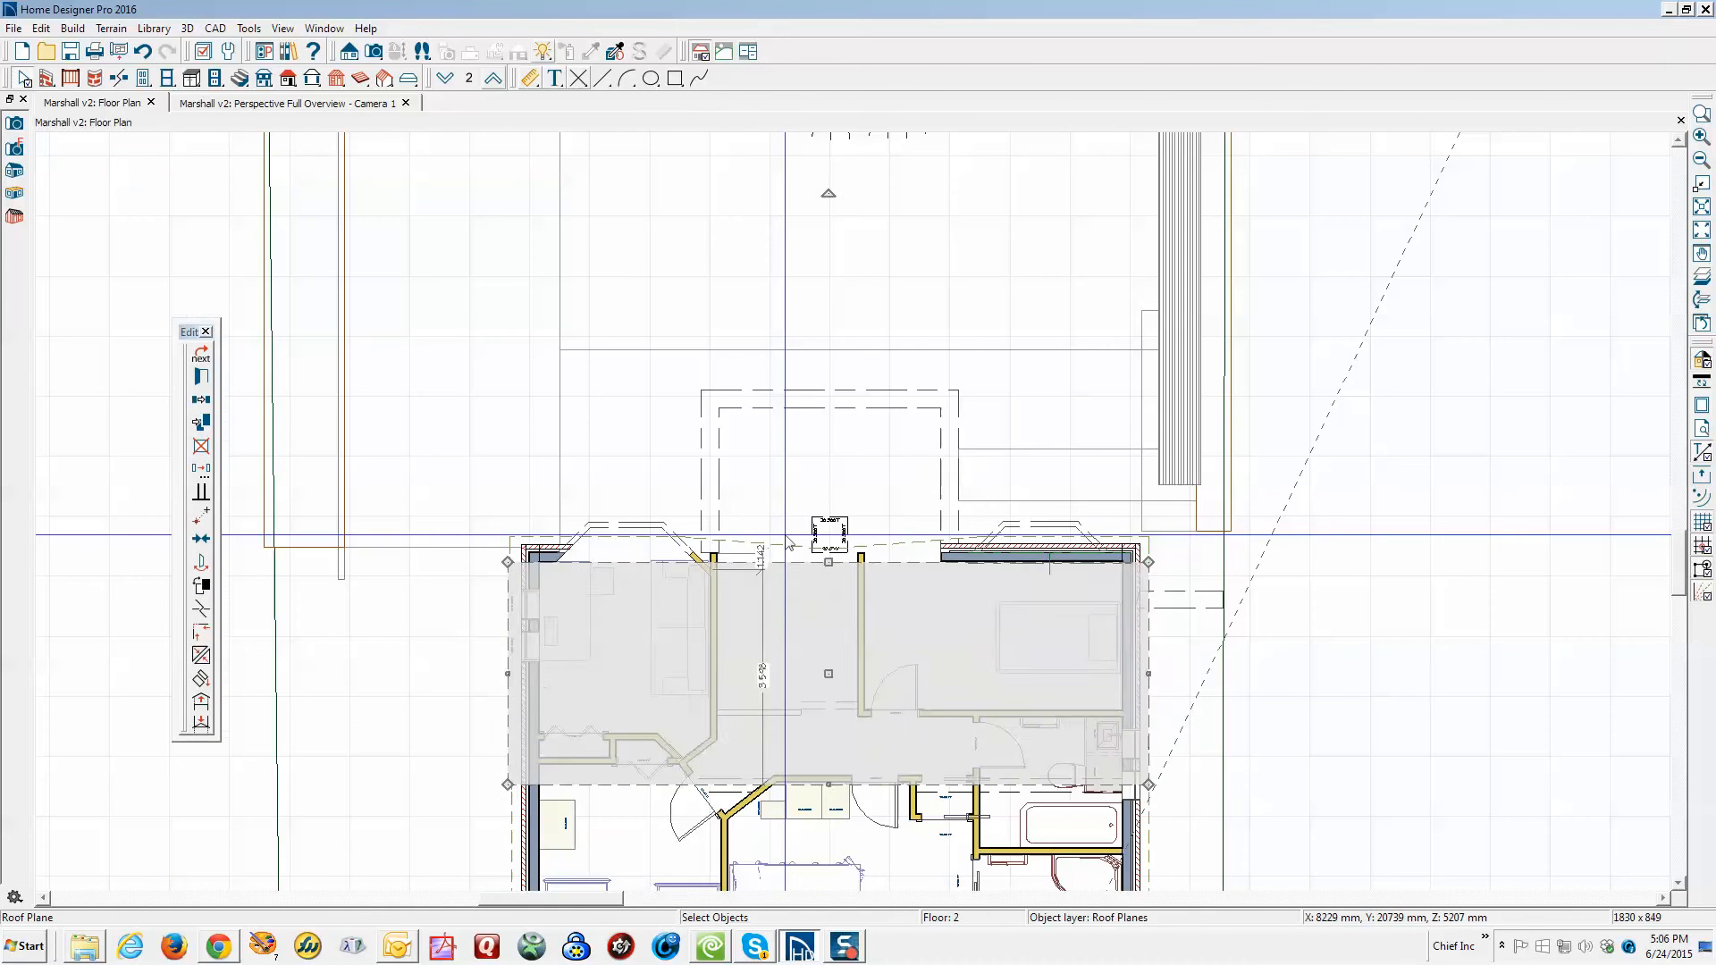
left_click(786, 536)
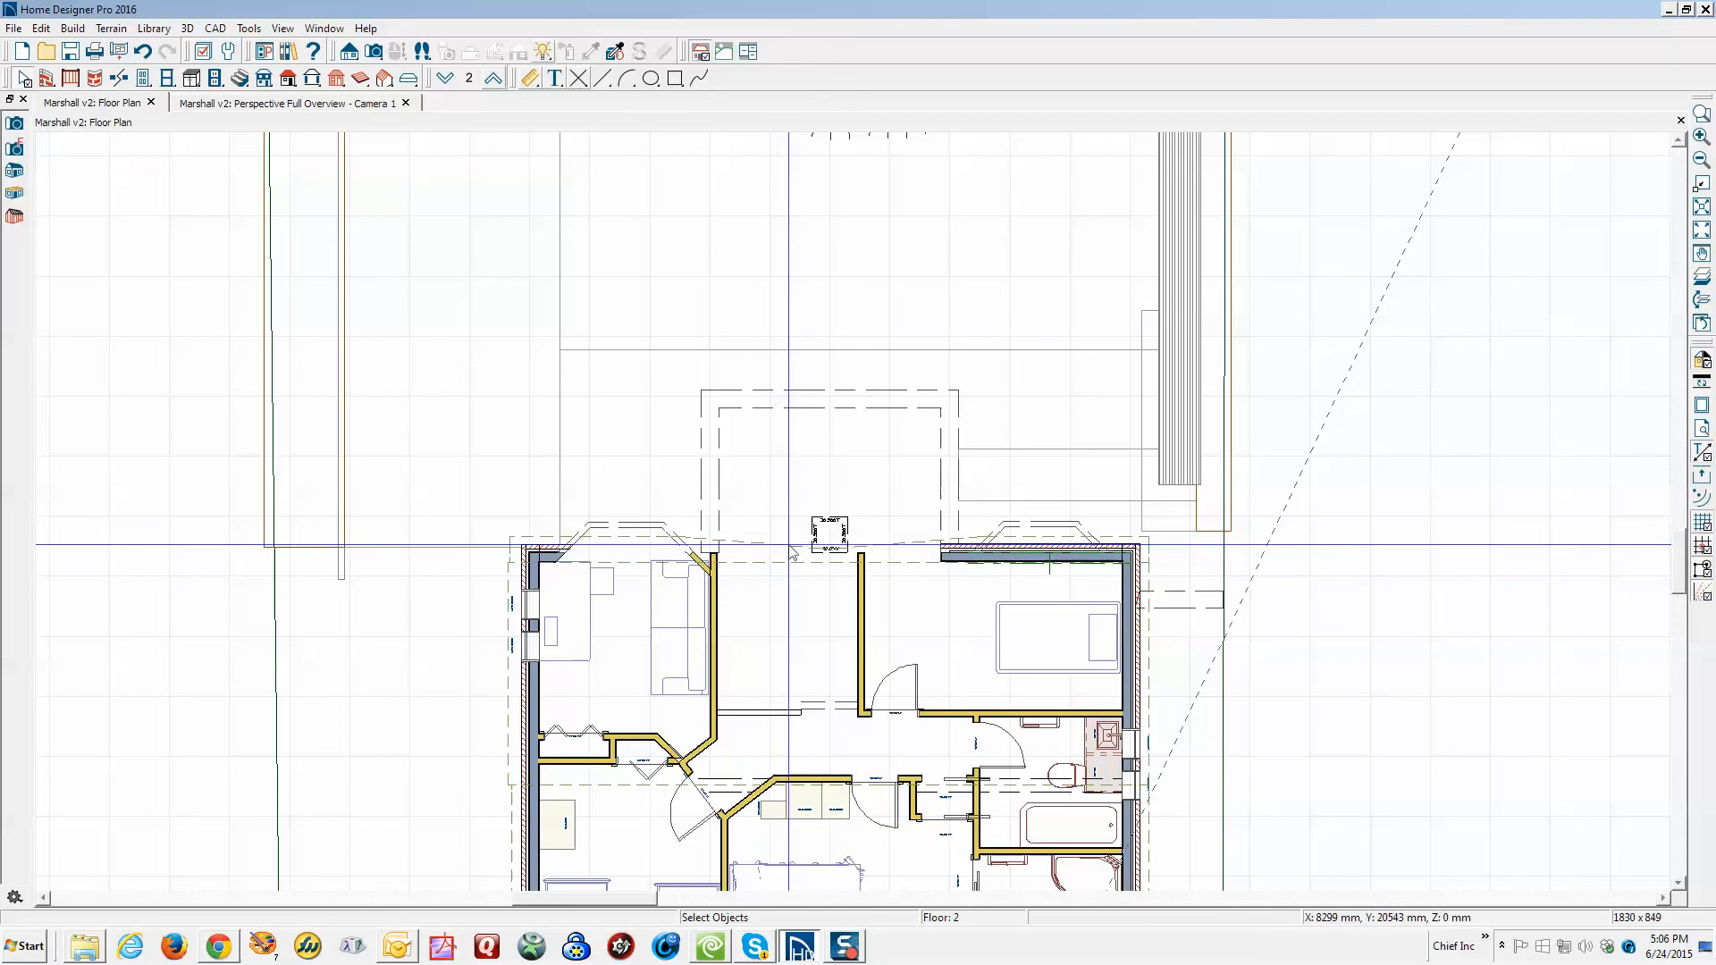
left_click(782, 547)
key("Escape")
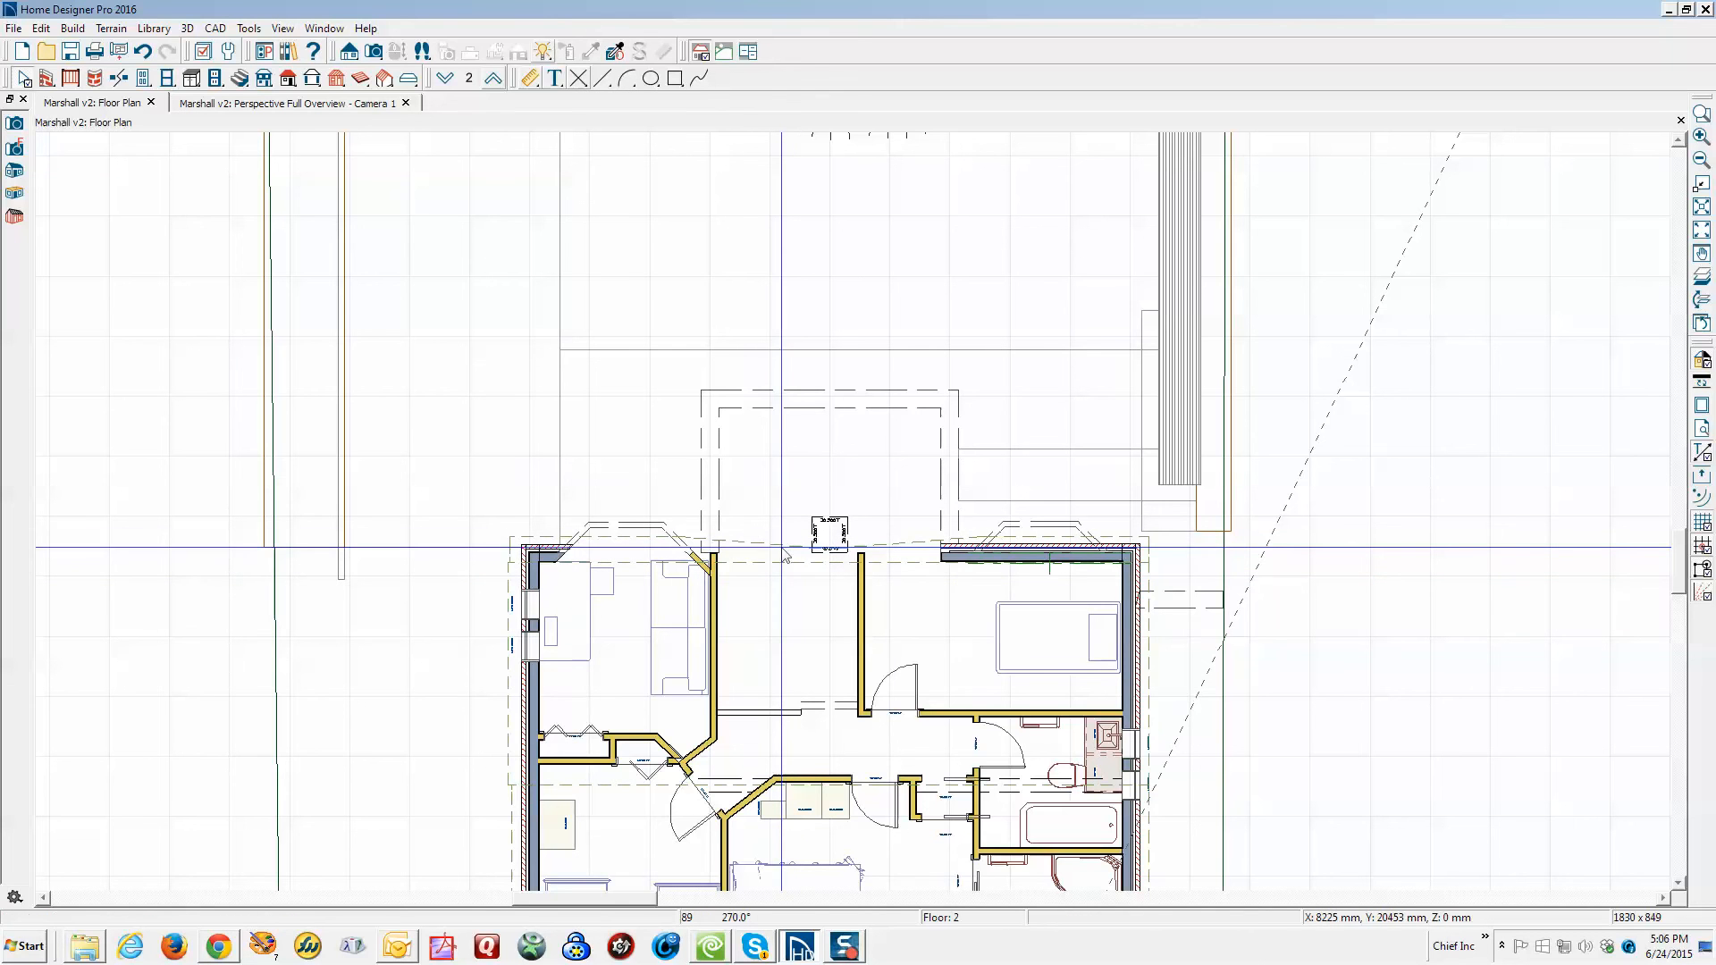
Check the height and pitch settings of the main roof's lower plane from the floor 2 plan without changing anything
scroll(782, 548, "up", 2)
left_click(788, 552)
key("Escape")
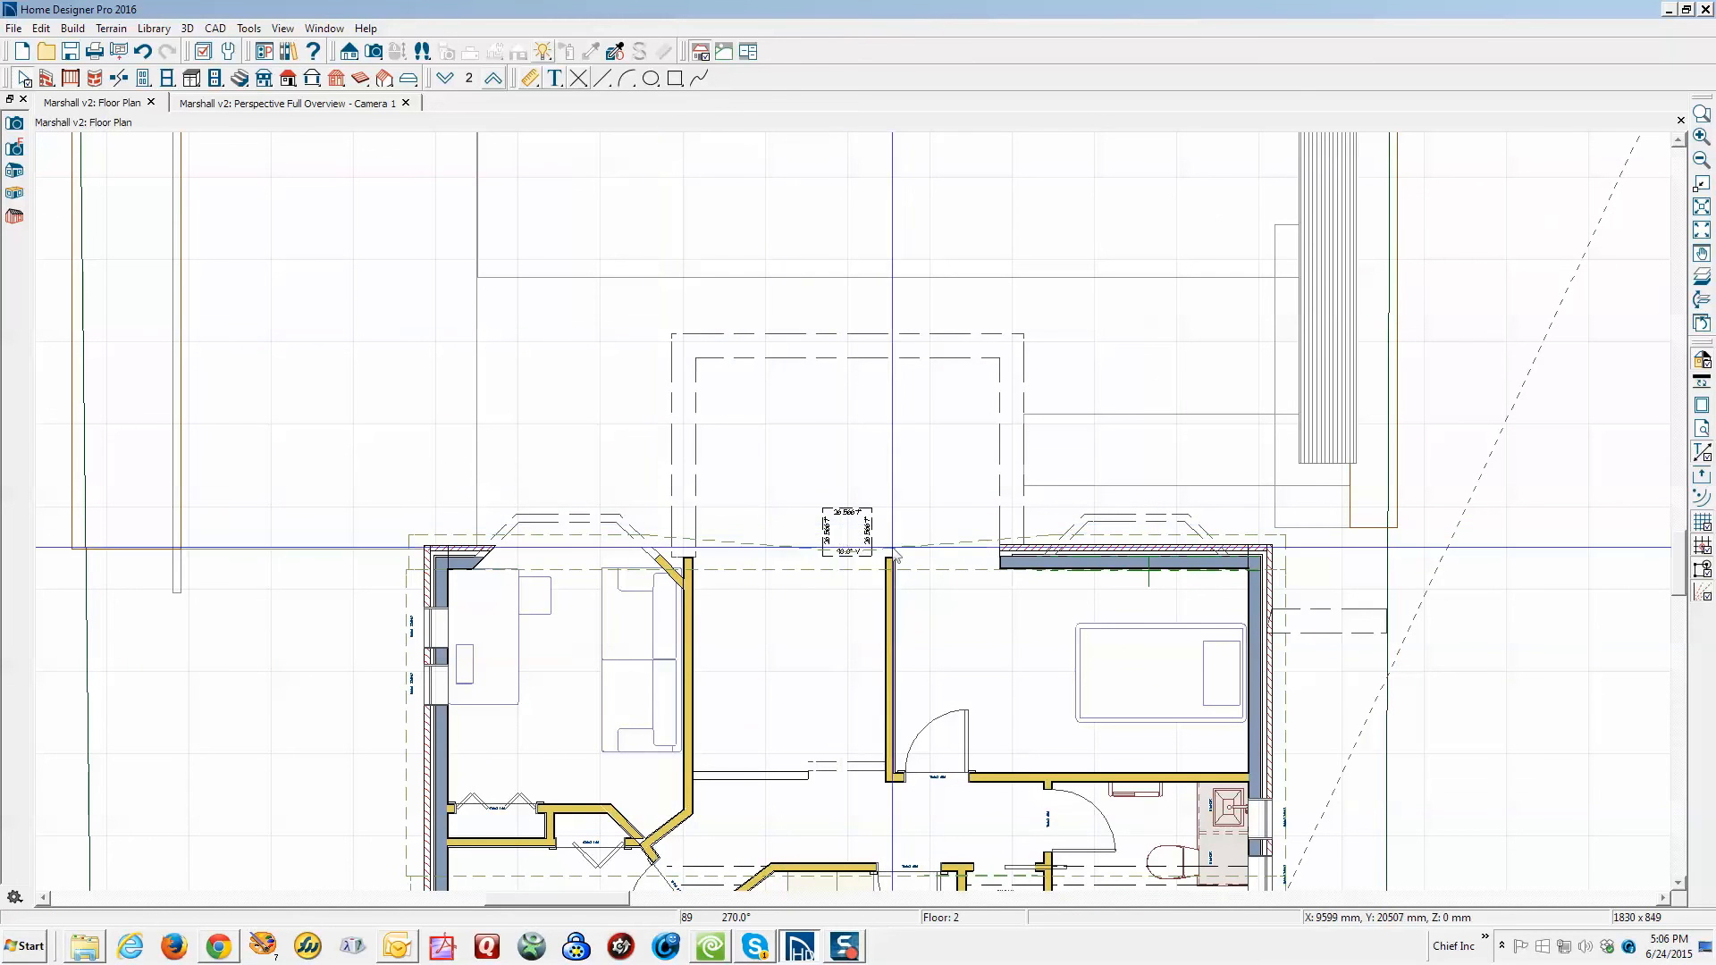
scroll(936, 543, "up", 1)
scroll(937, 543, "up", 1)
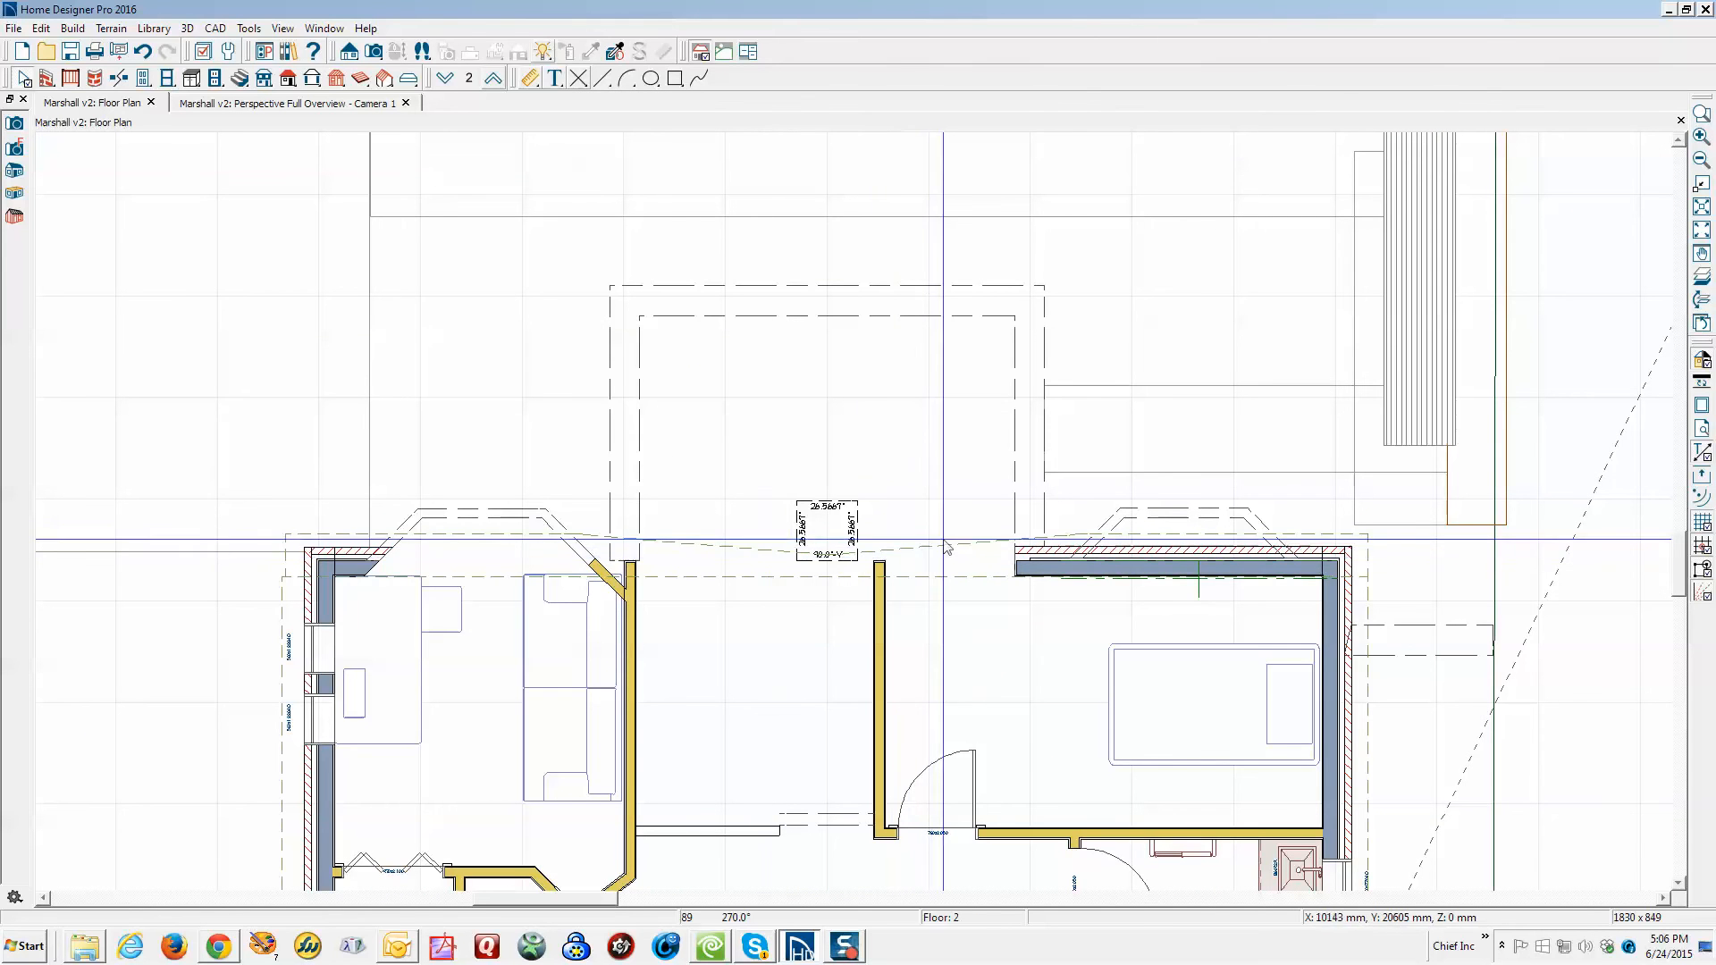
left_click(947, 547)
left_click(203, 378)
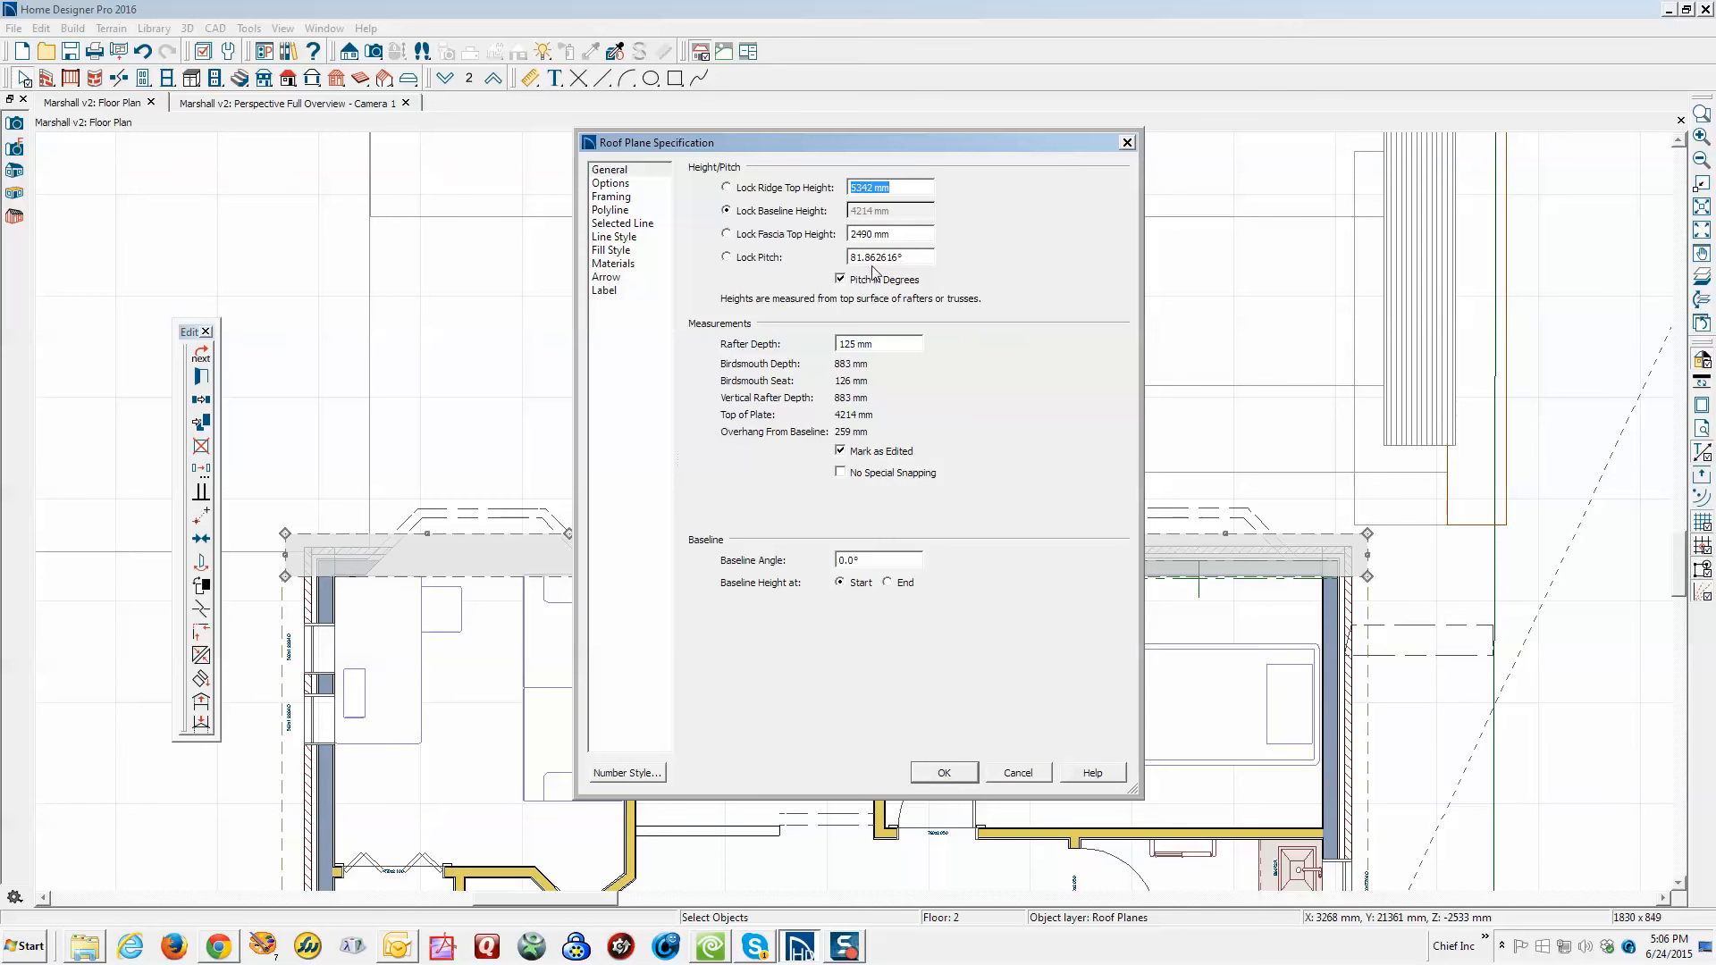
left_click(1017, 772)
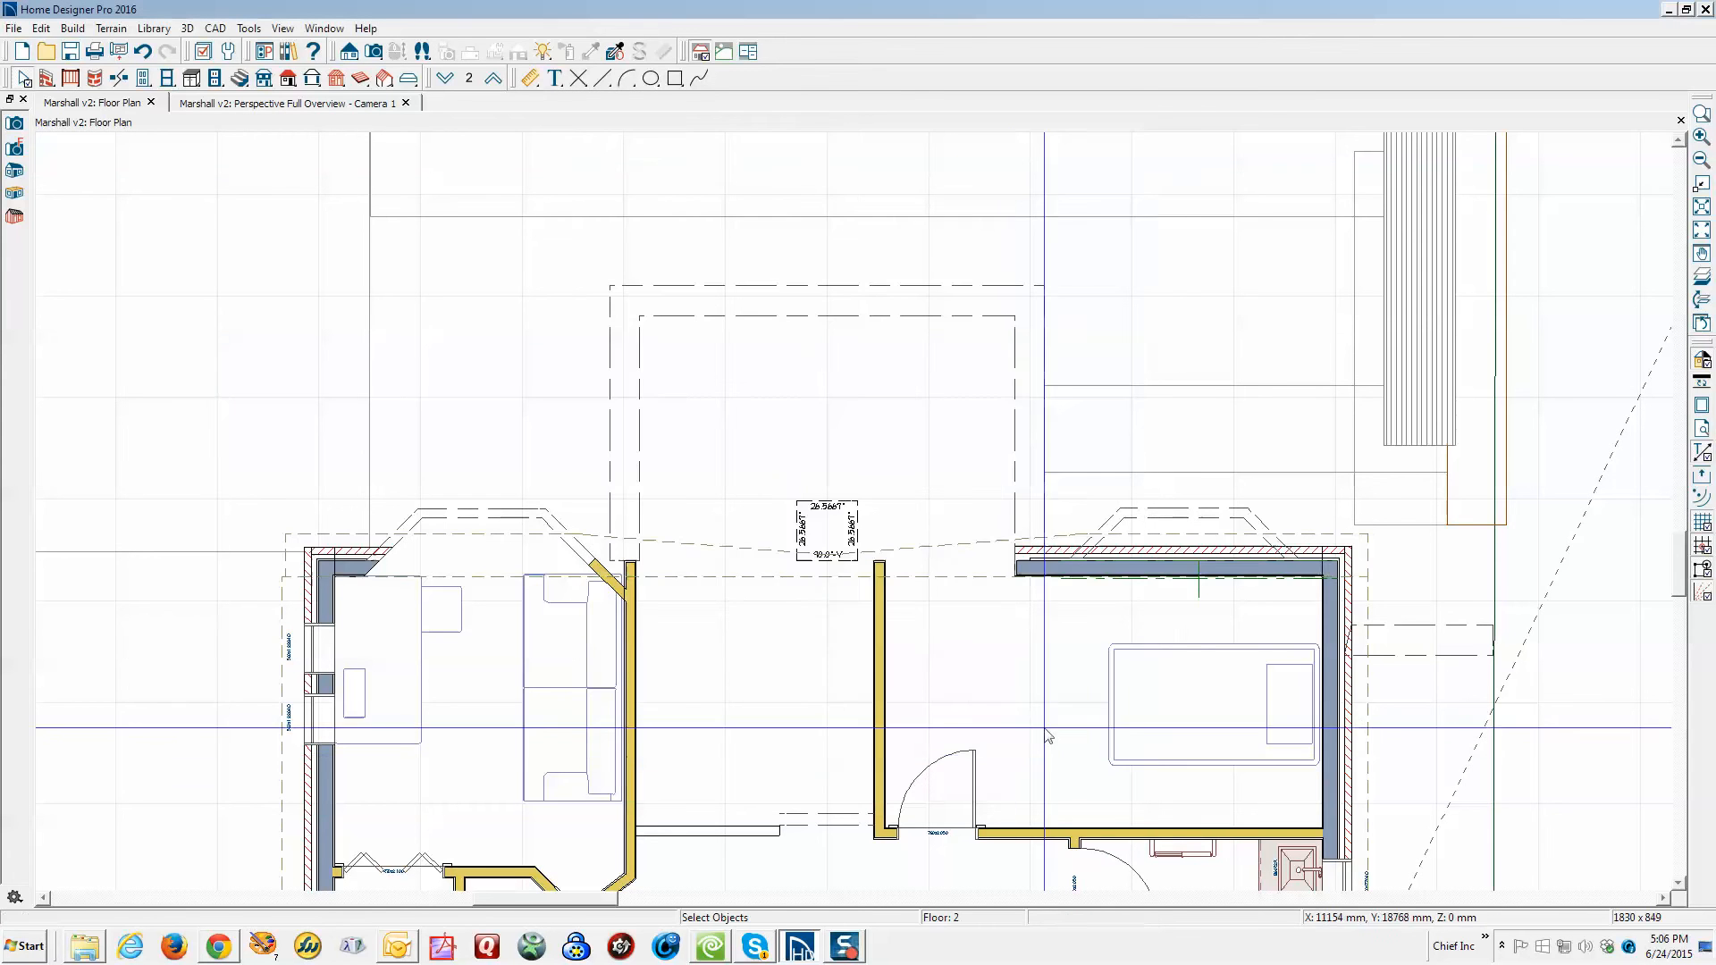
In the 3D overview, inspect the Roof Plane Specification of the steep main roof plane above the bay window and leave it unchanged
key("ctrl+Tab")
scroll(1058, 672, "down", 10)
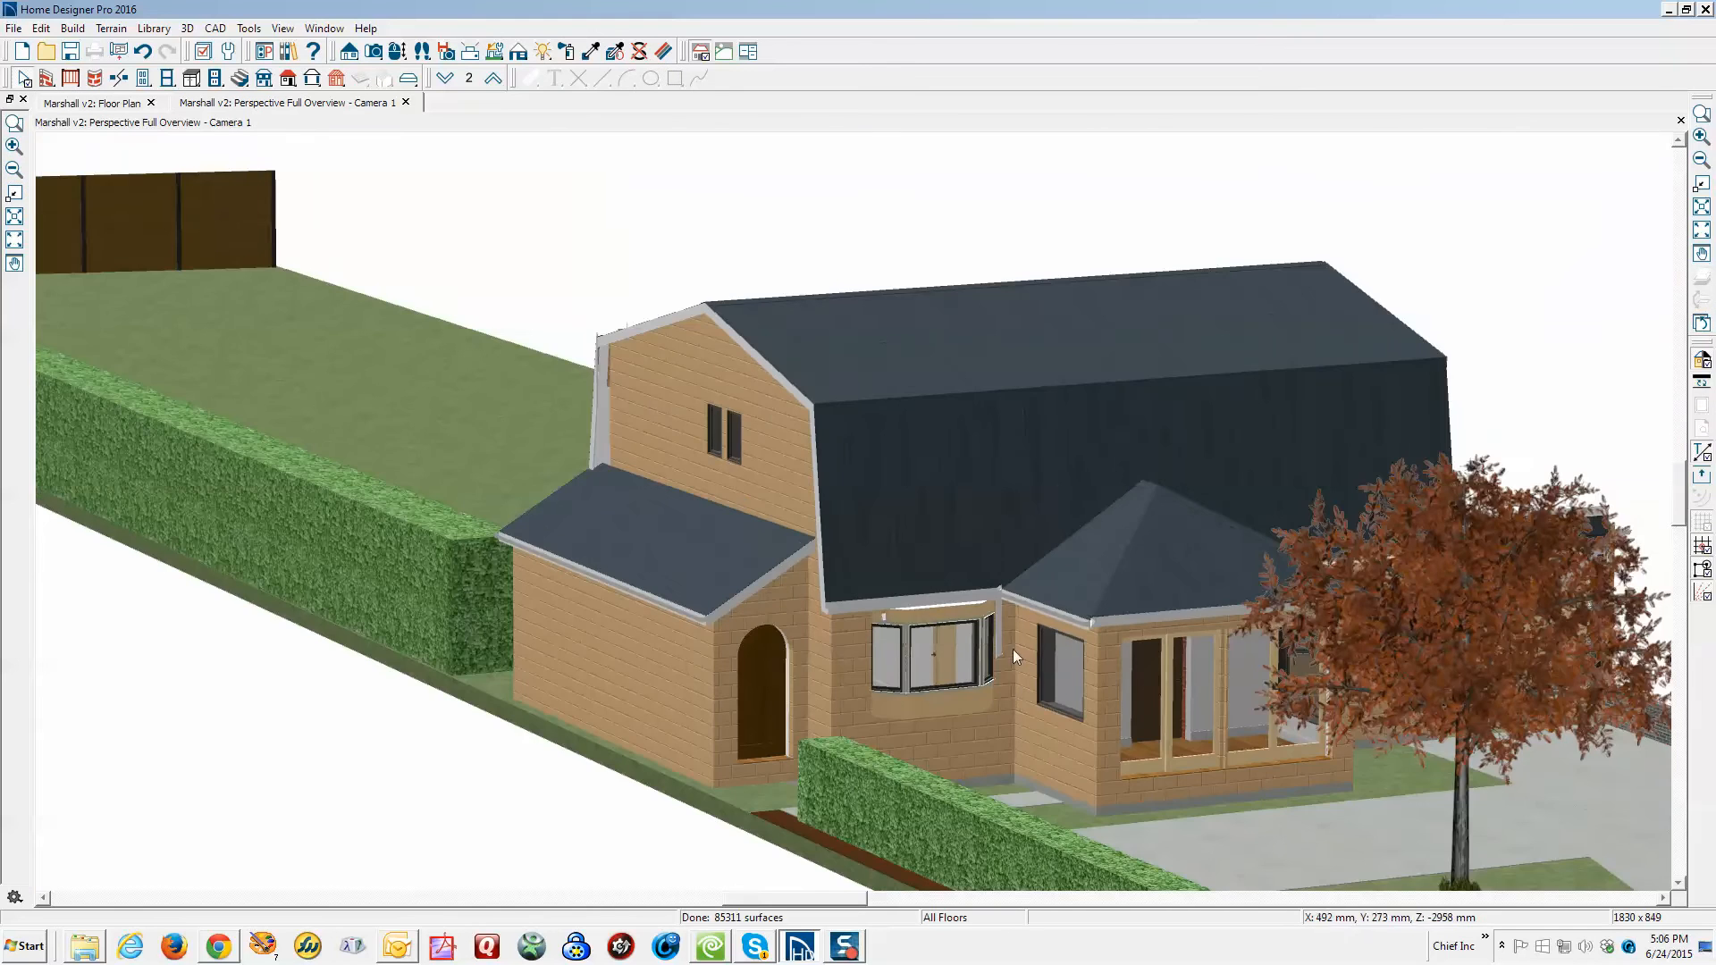
scroll(818, 639, "up", 8)
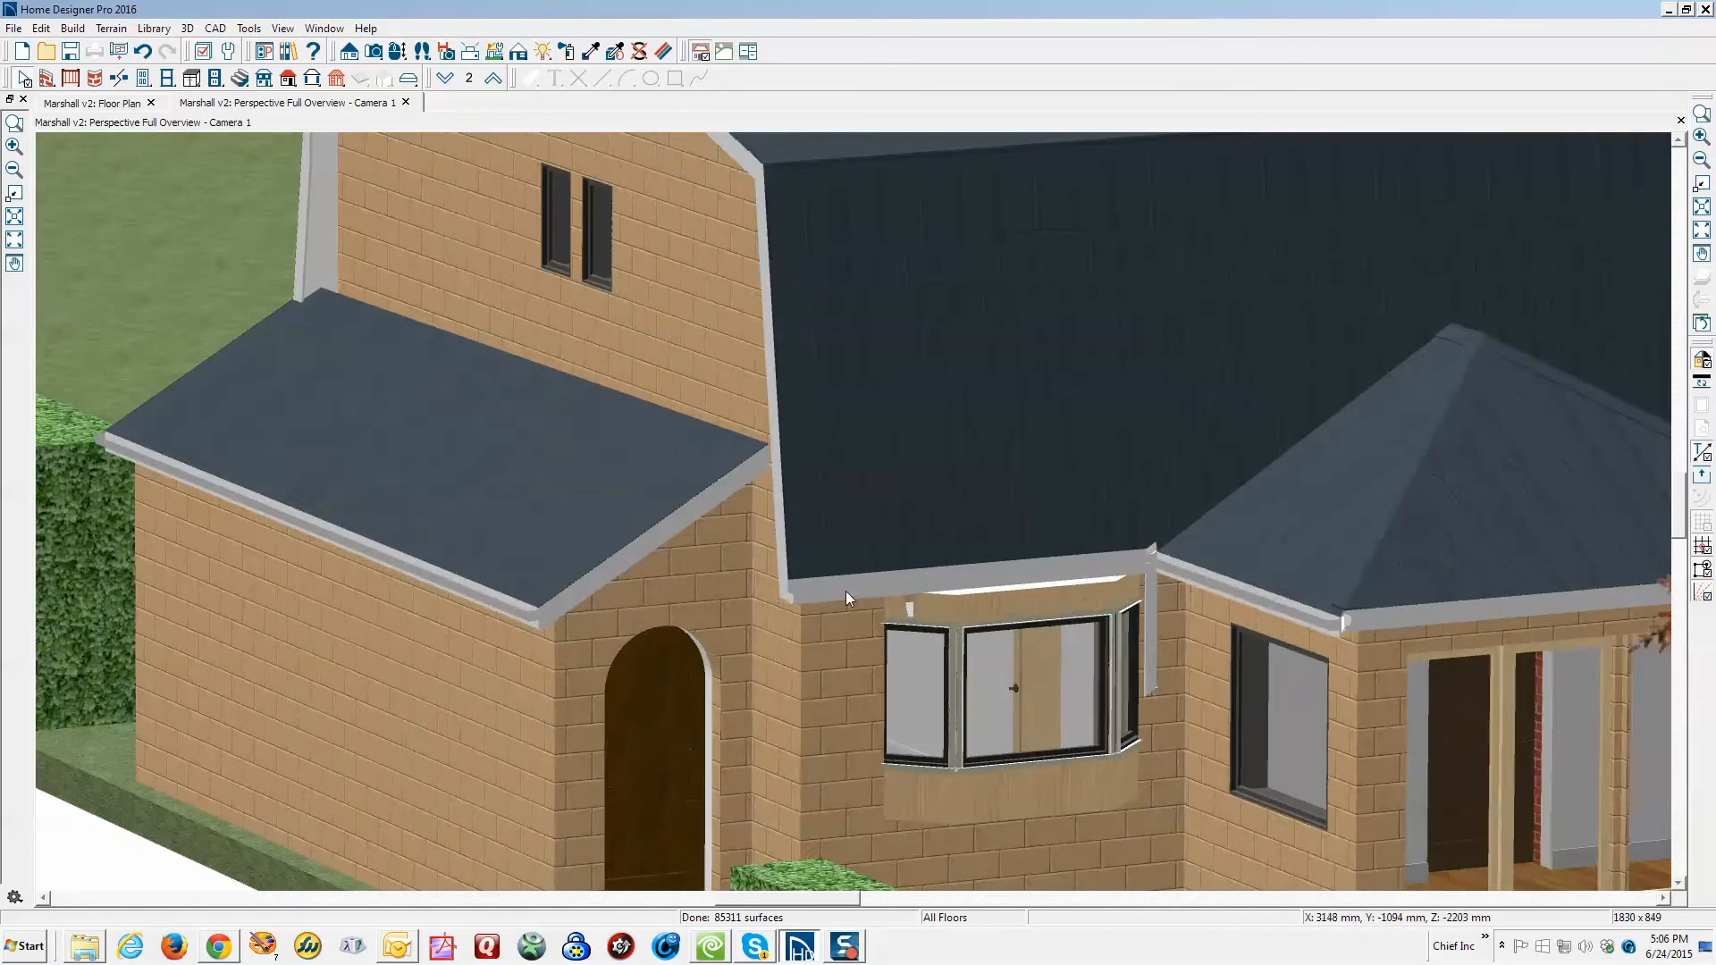
left_click(886, 414)
key("Escape")
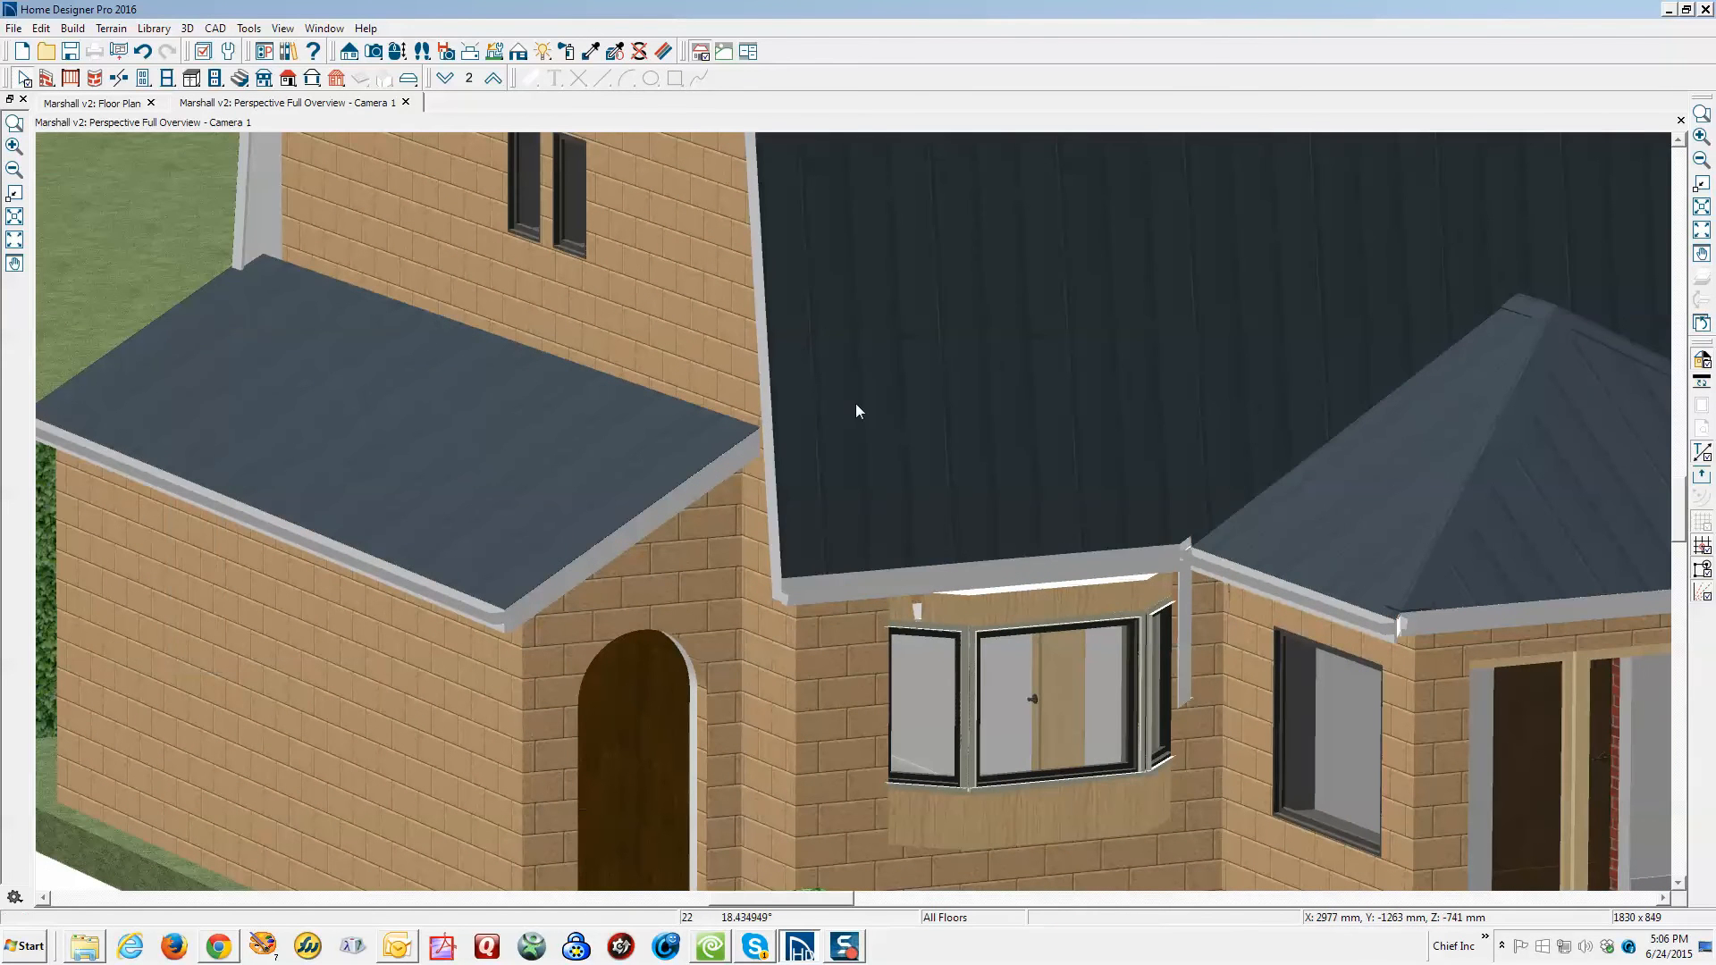
double_click(856, 404)
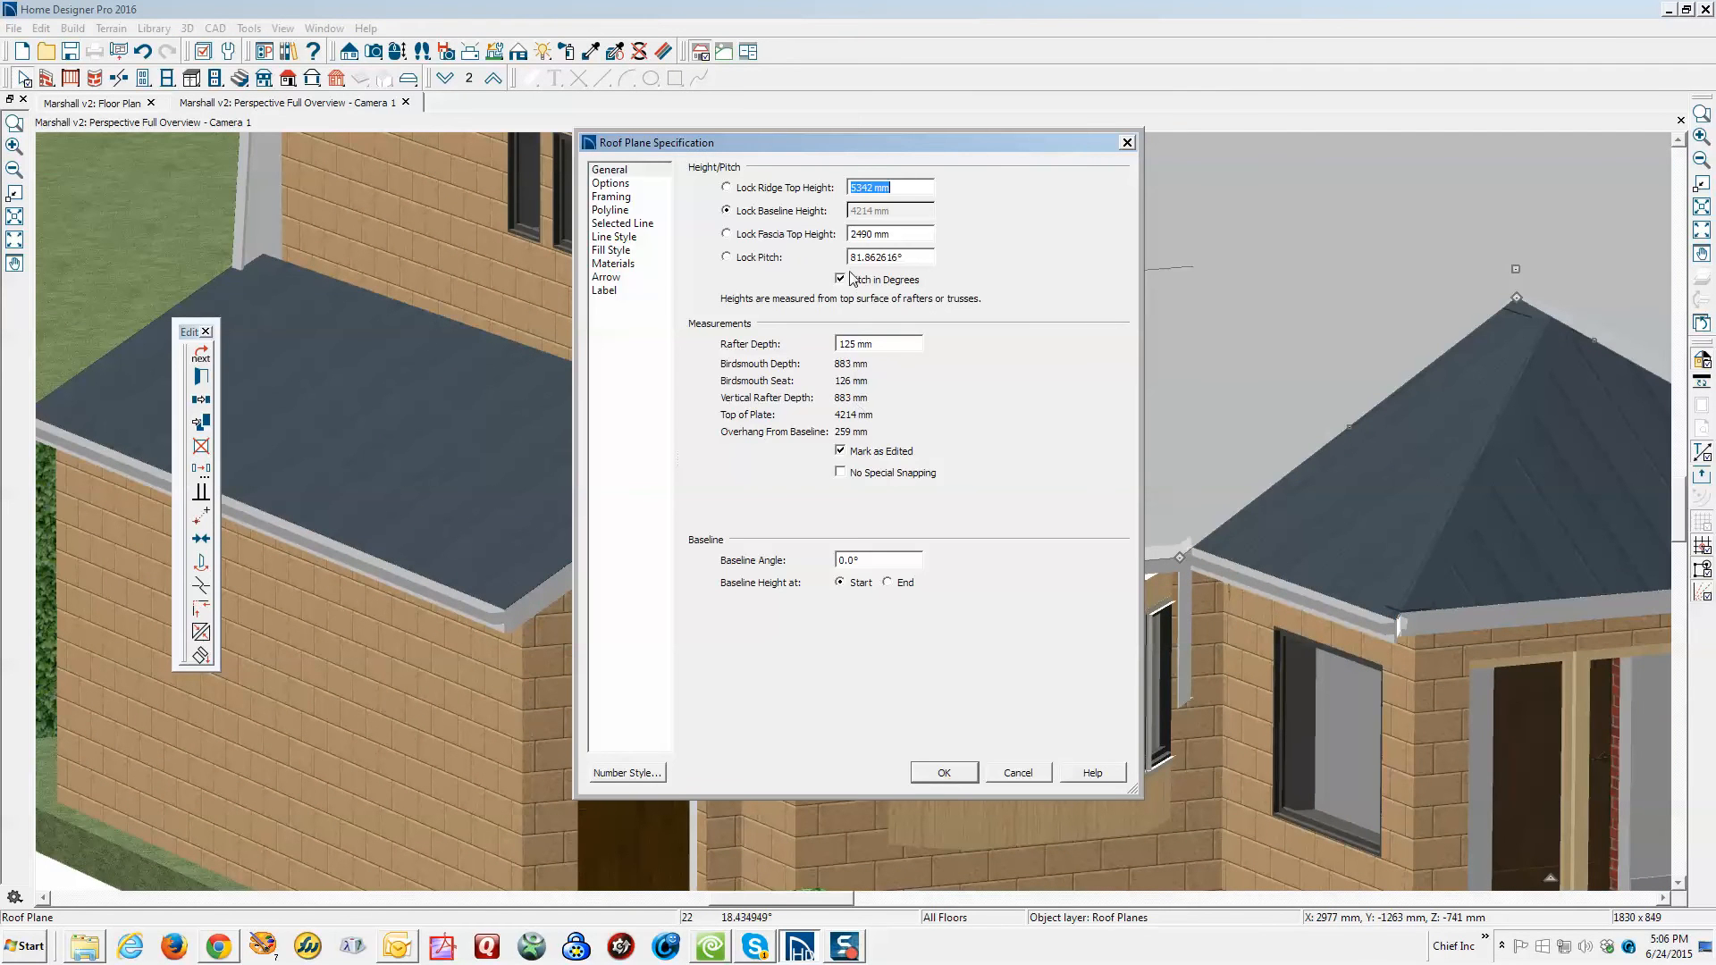
left_click(1016, 774)
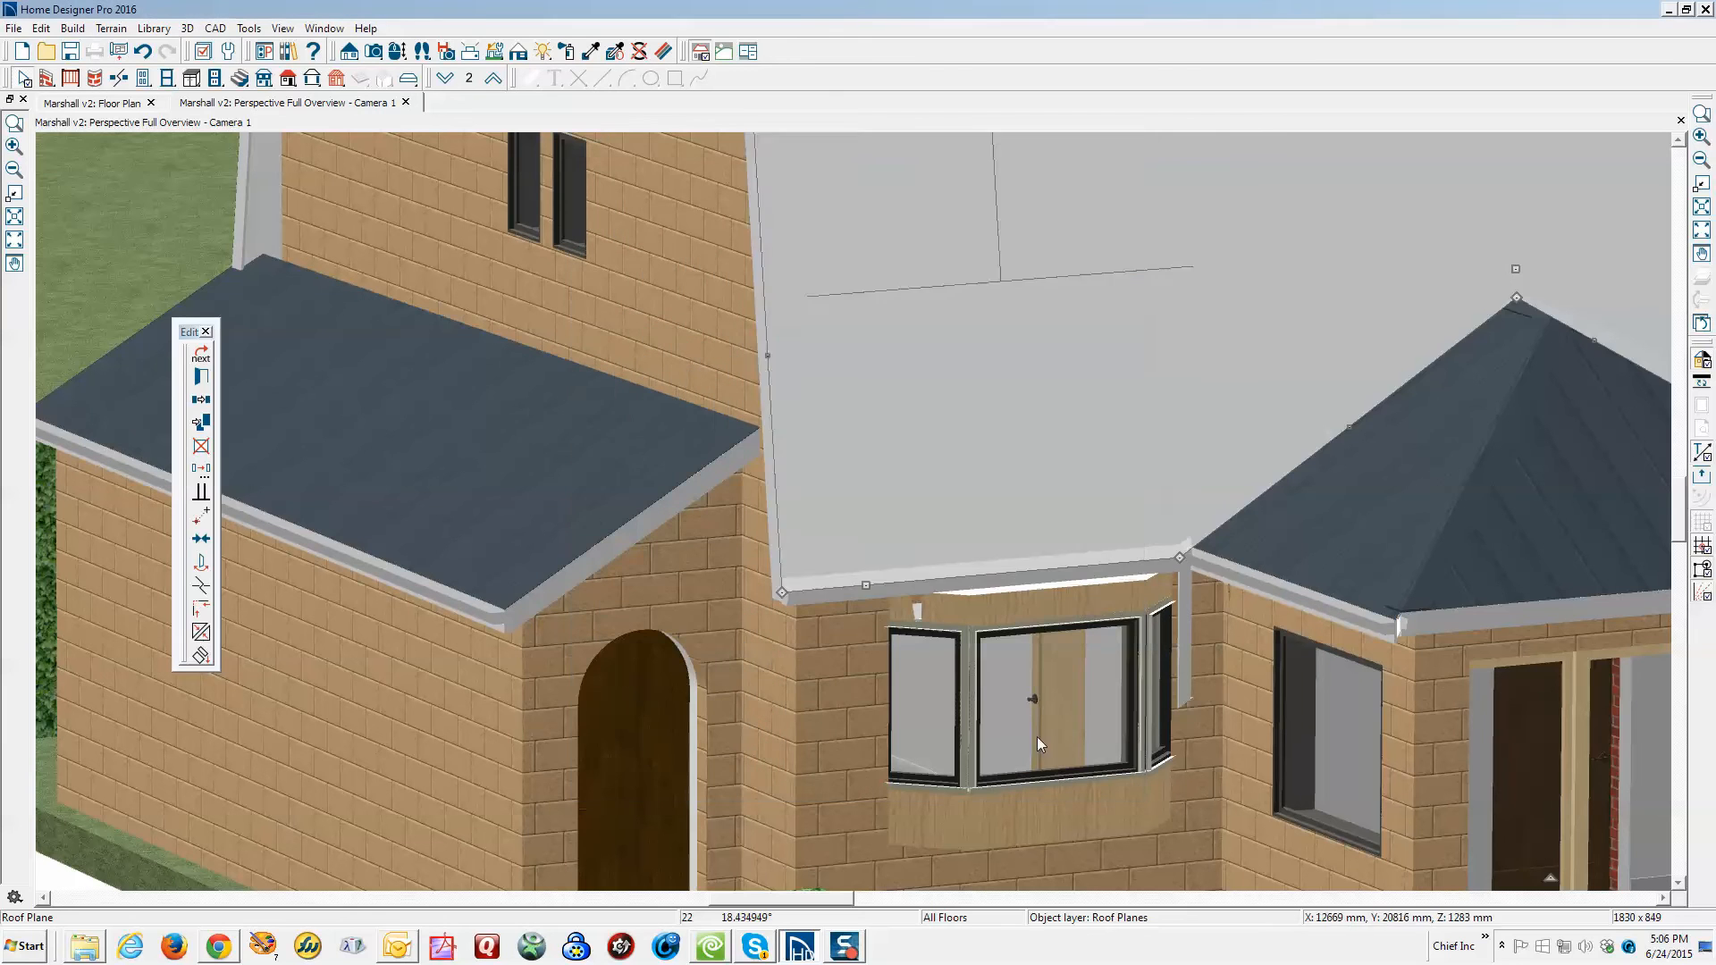
key("Escape")
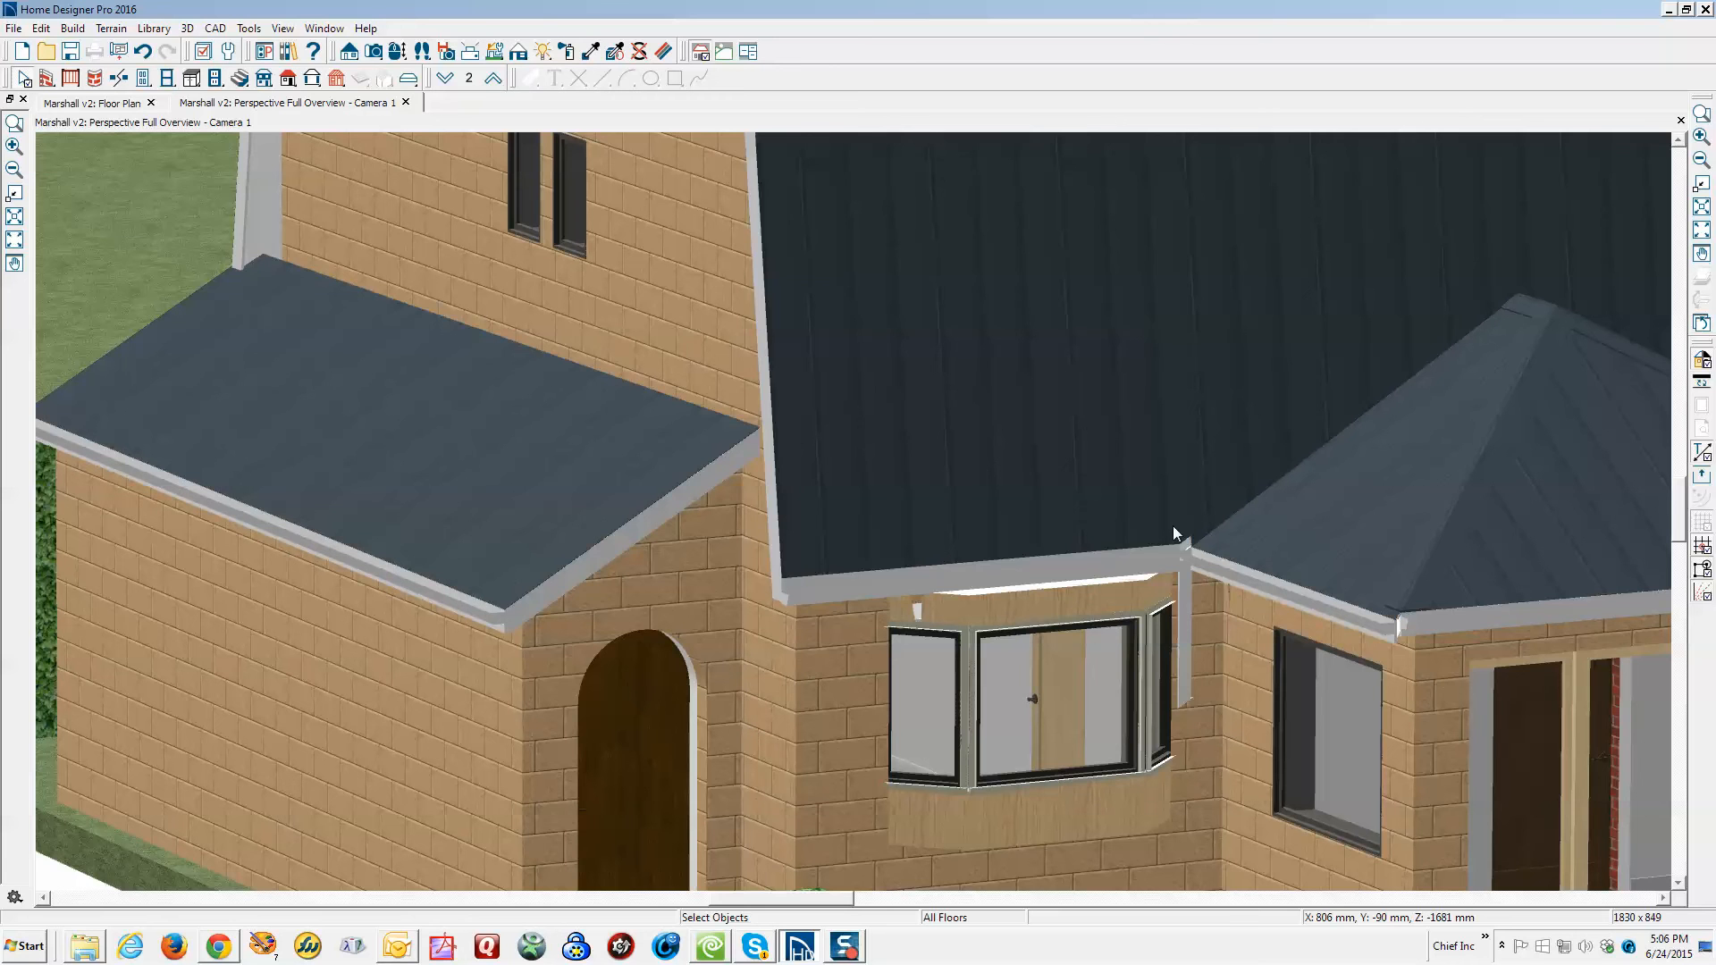
In the floor 1 plan, pull the eave edge of the extension's side roof plane slightly inward toward the extension wall
scroll(1235, 533, "down", 5)
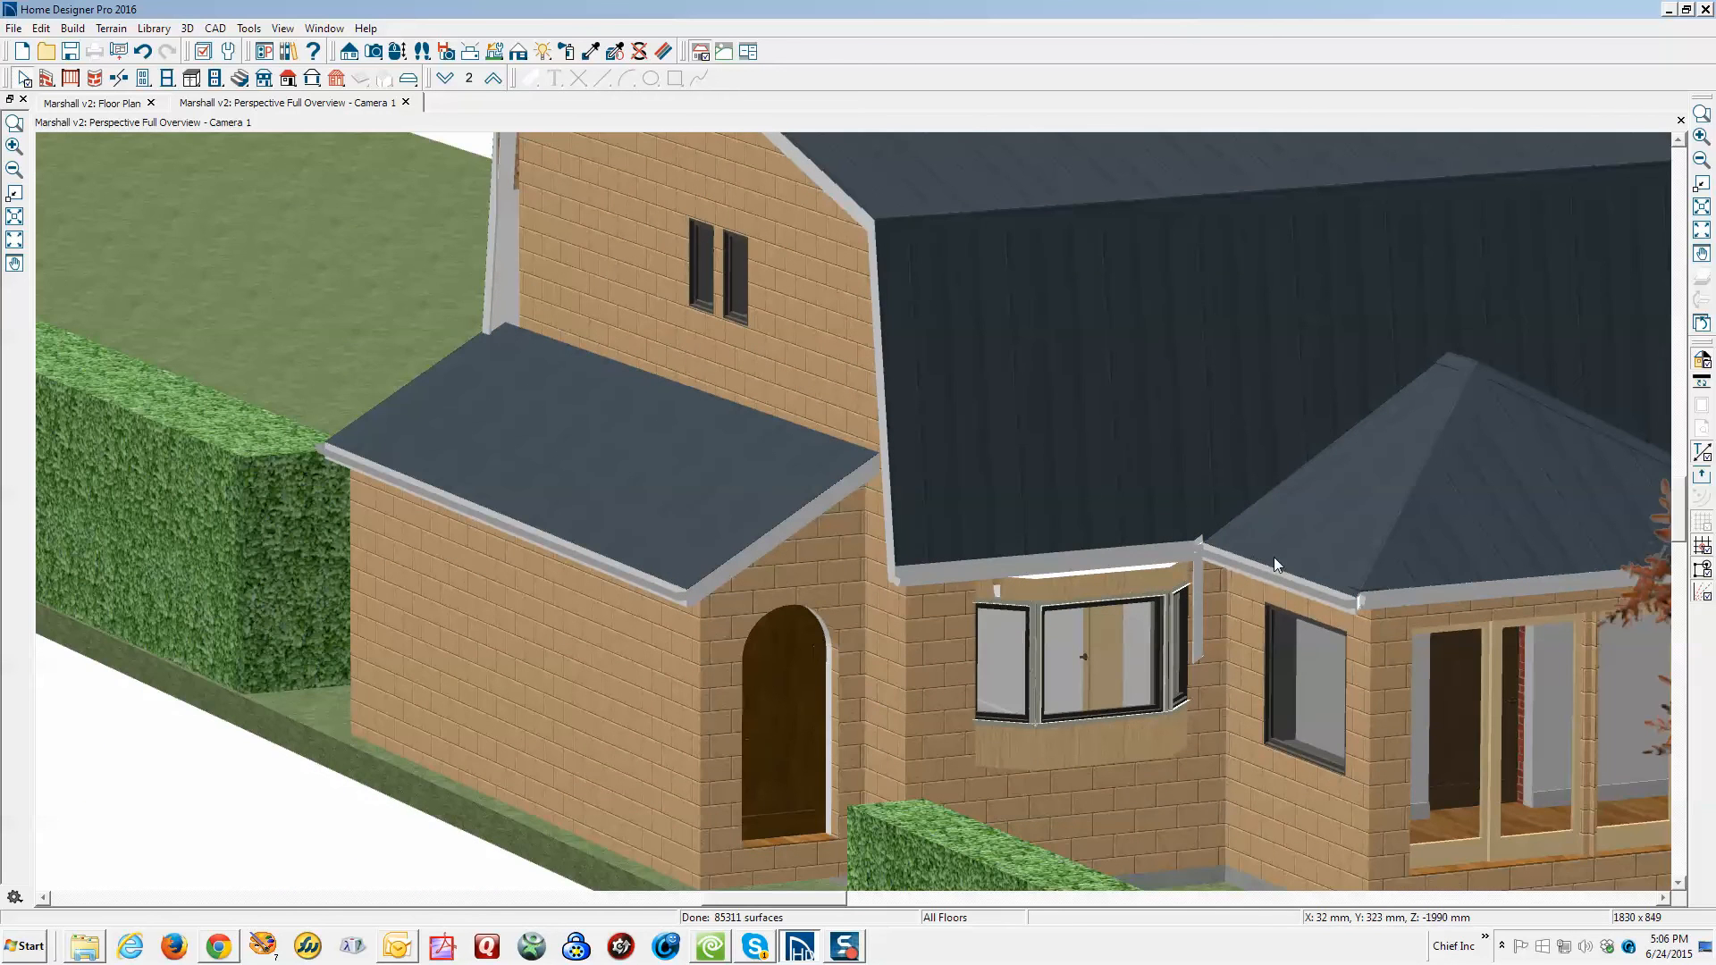
scroll(1274, 563, "down", 2)
key("ctrl+Tab")
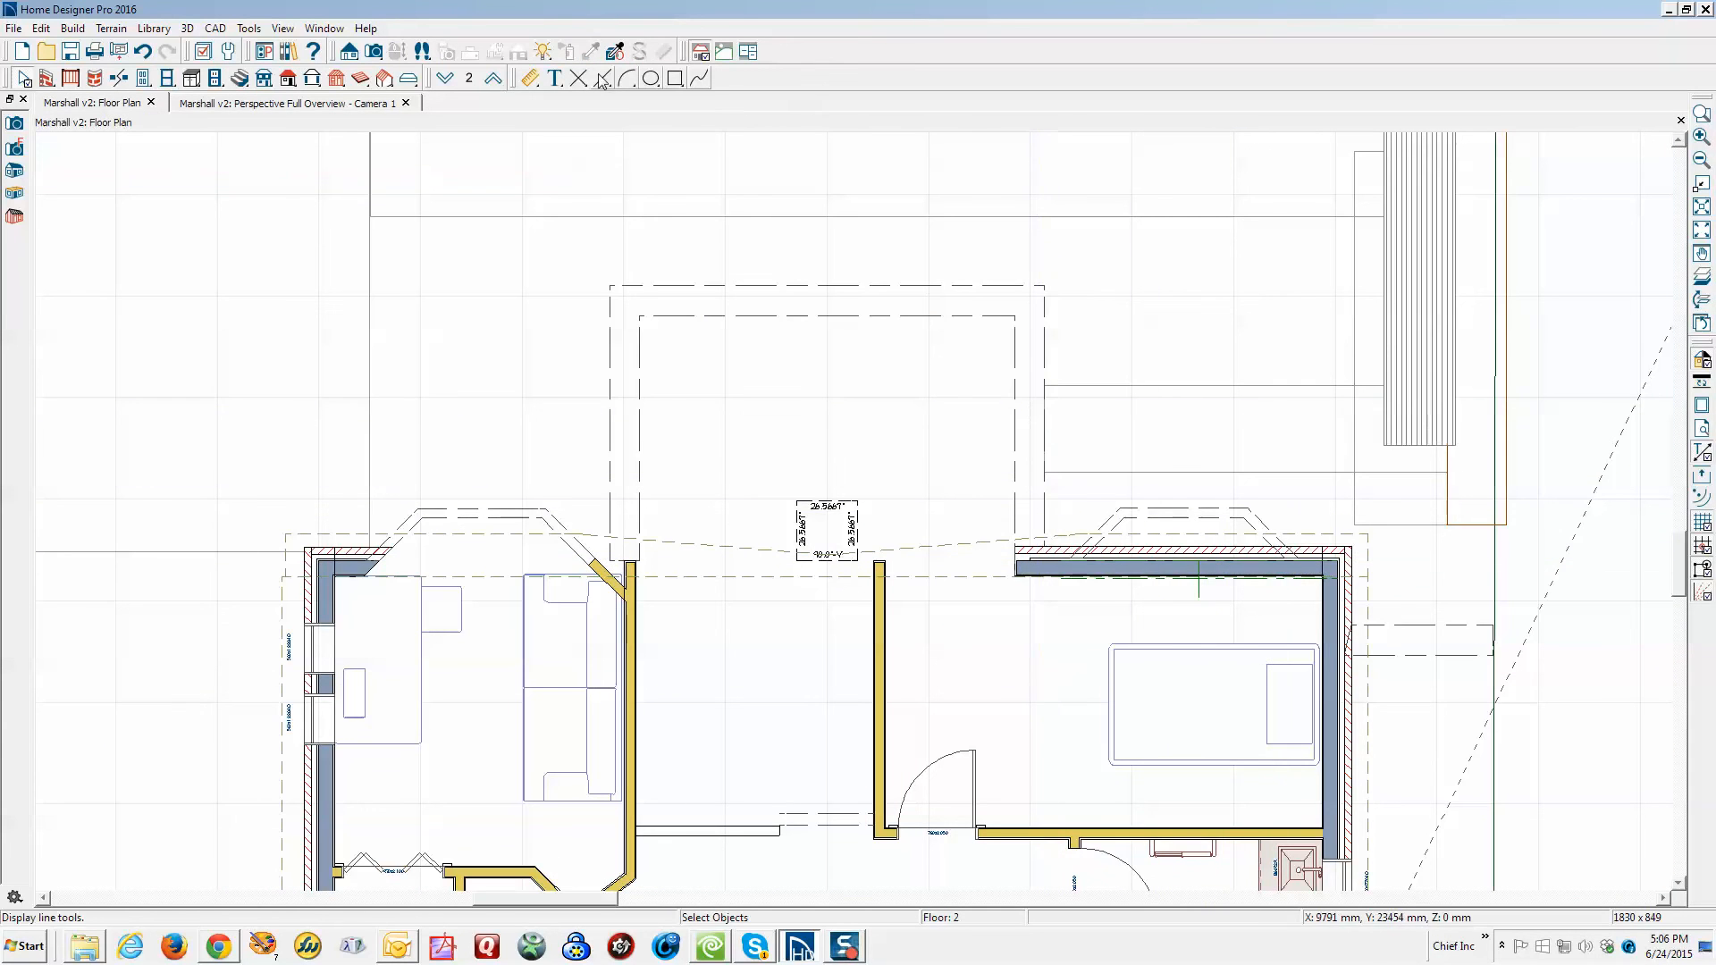
left_click(444, 78)
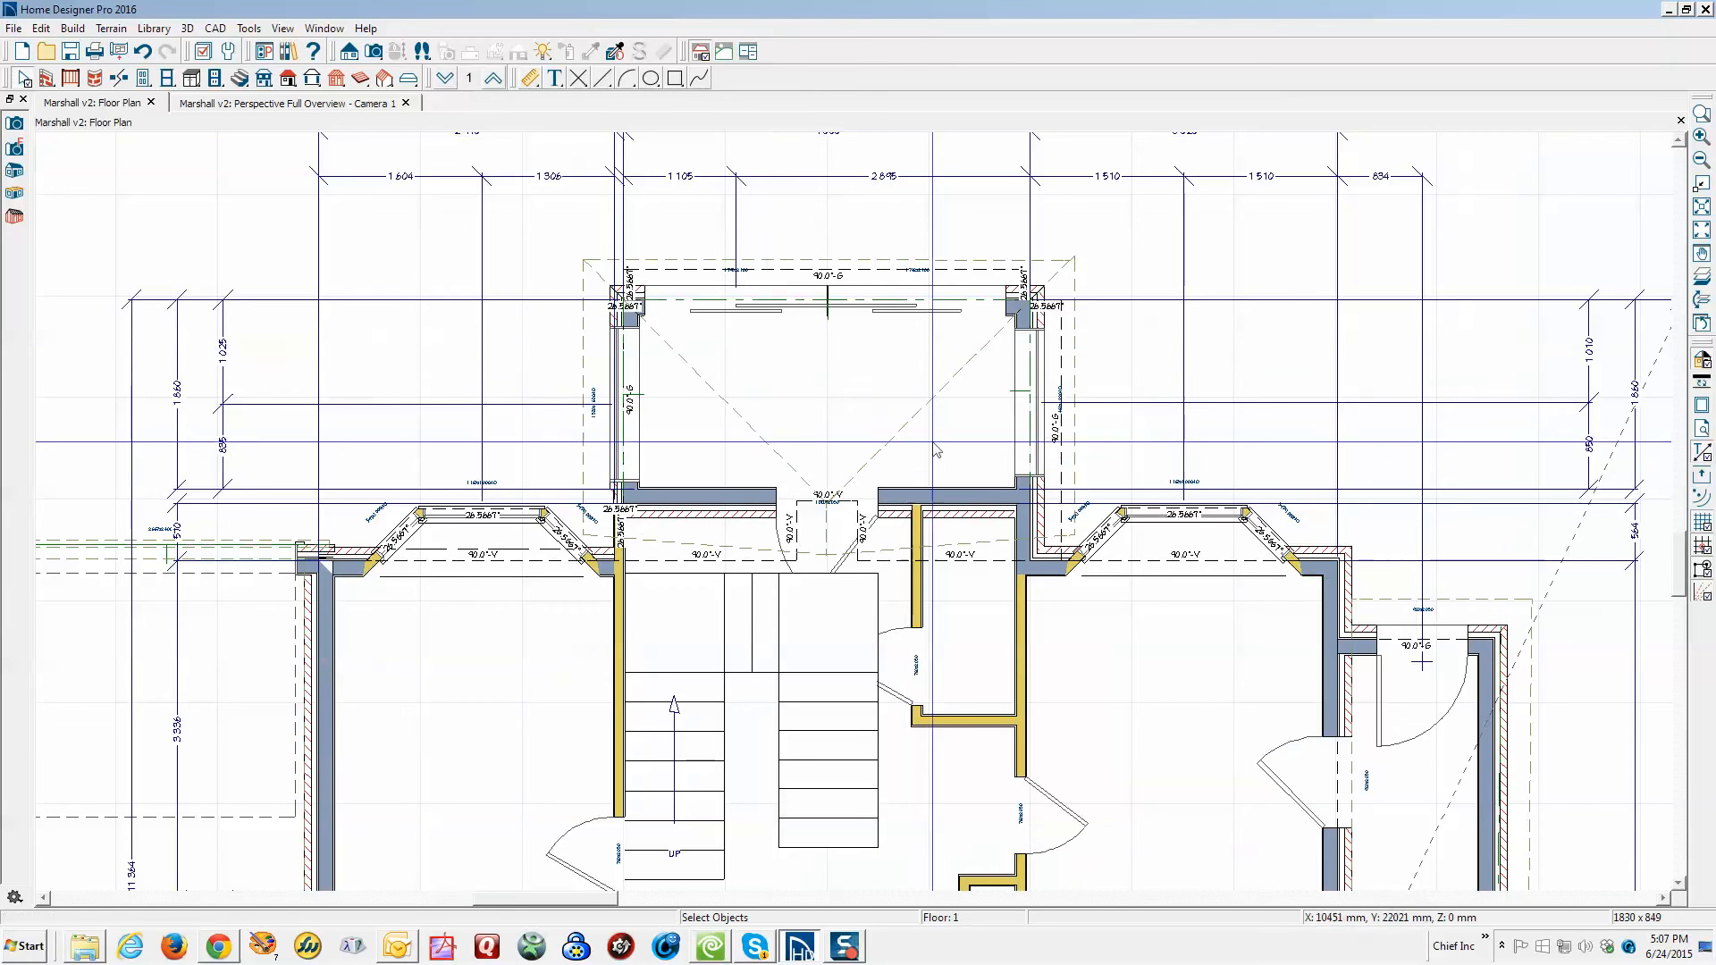
scroll(1122, 328, "up", 2)
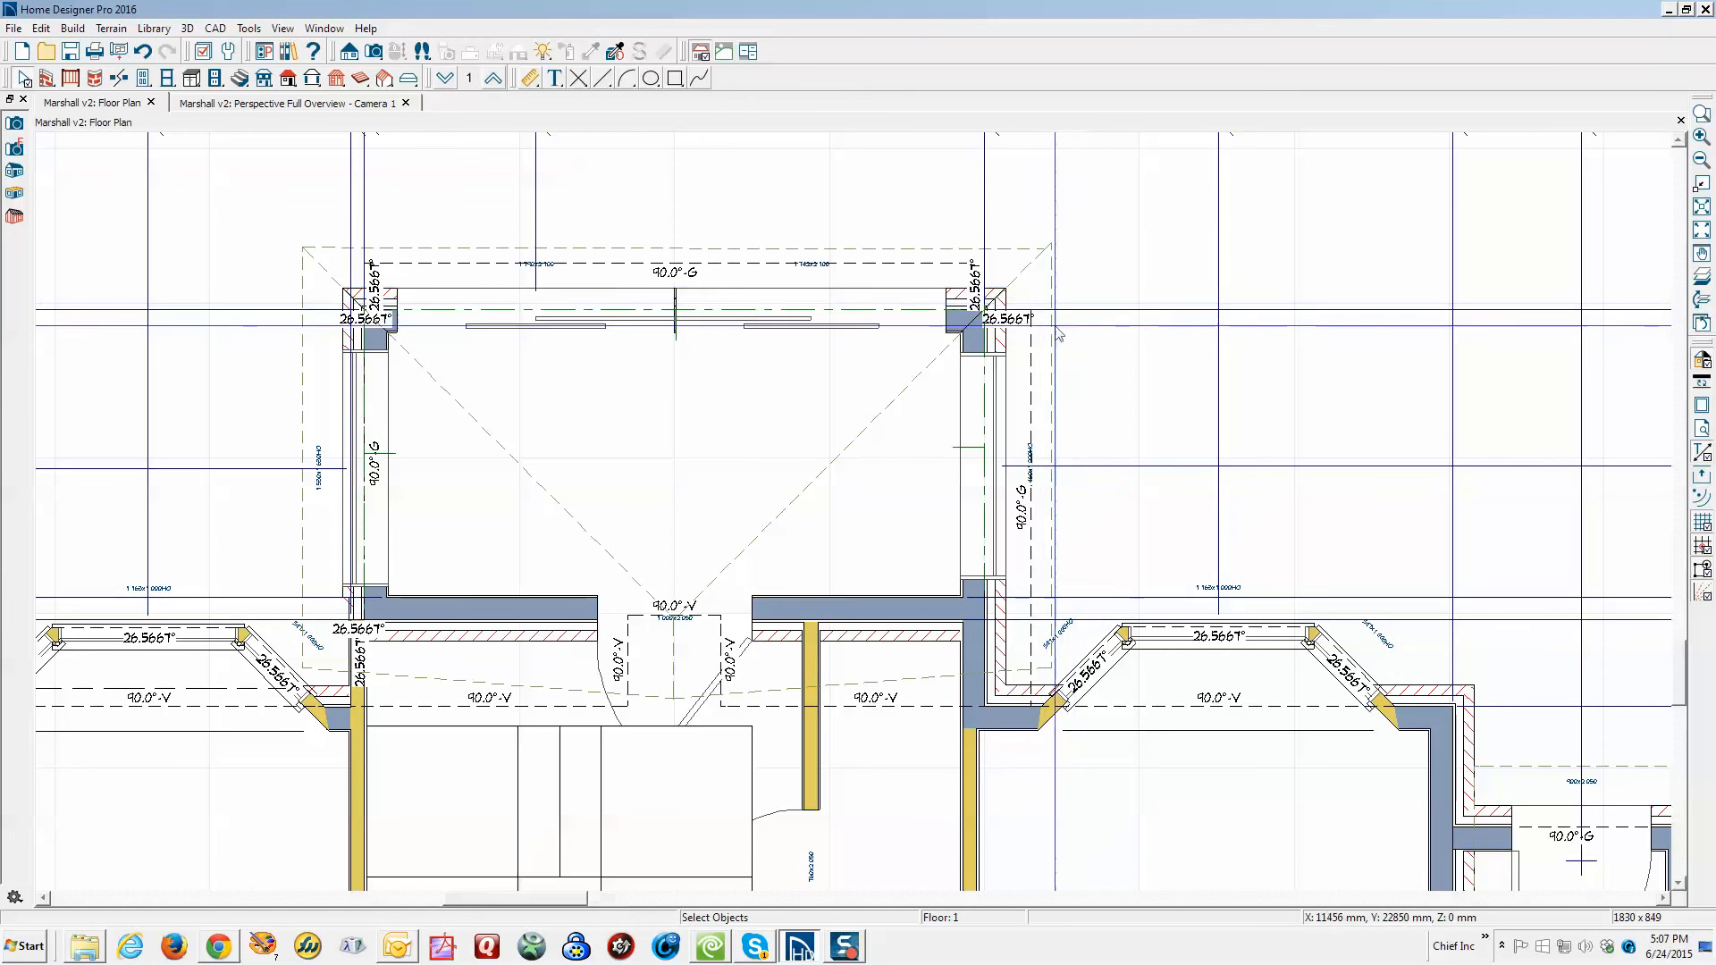
left_click(1054, 332)
left_click_drag(1053, 342, 1045, 252)
left_click(1104, 387)
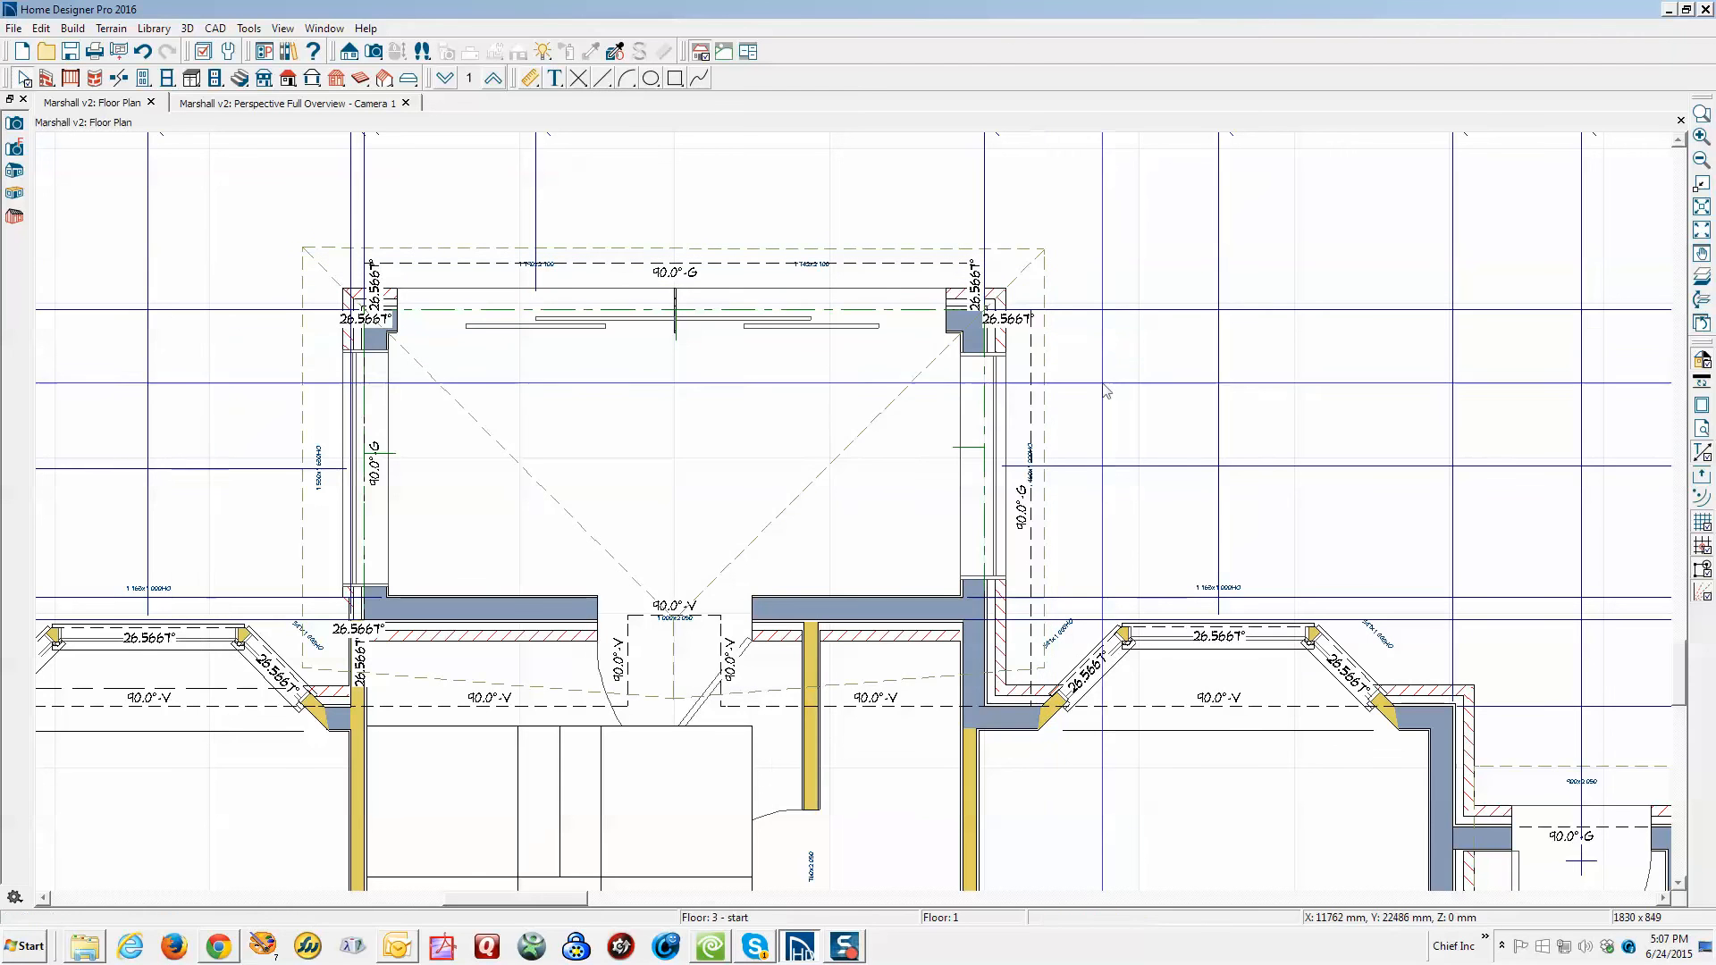
key("ctrl+Tab")
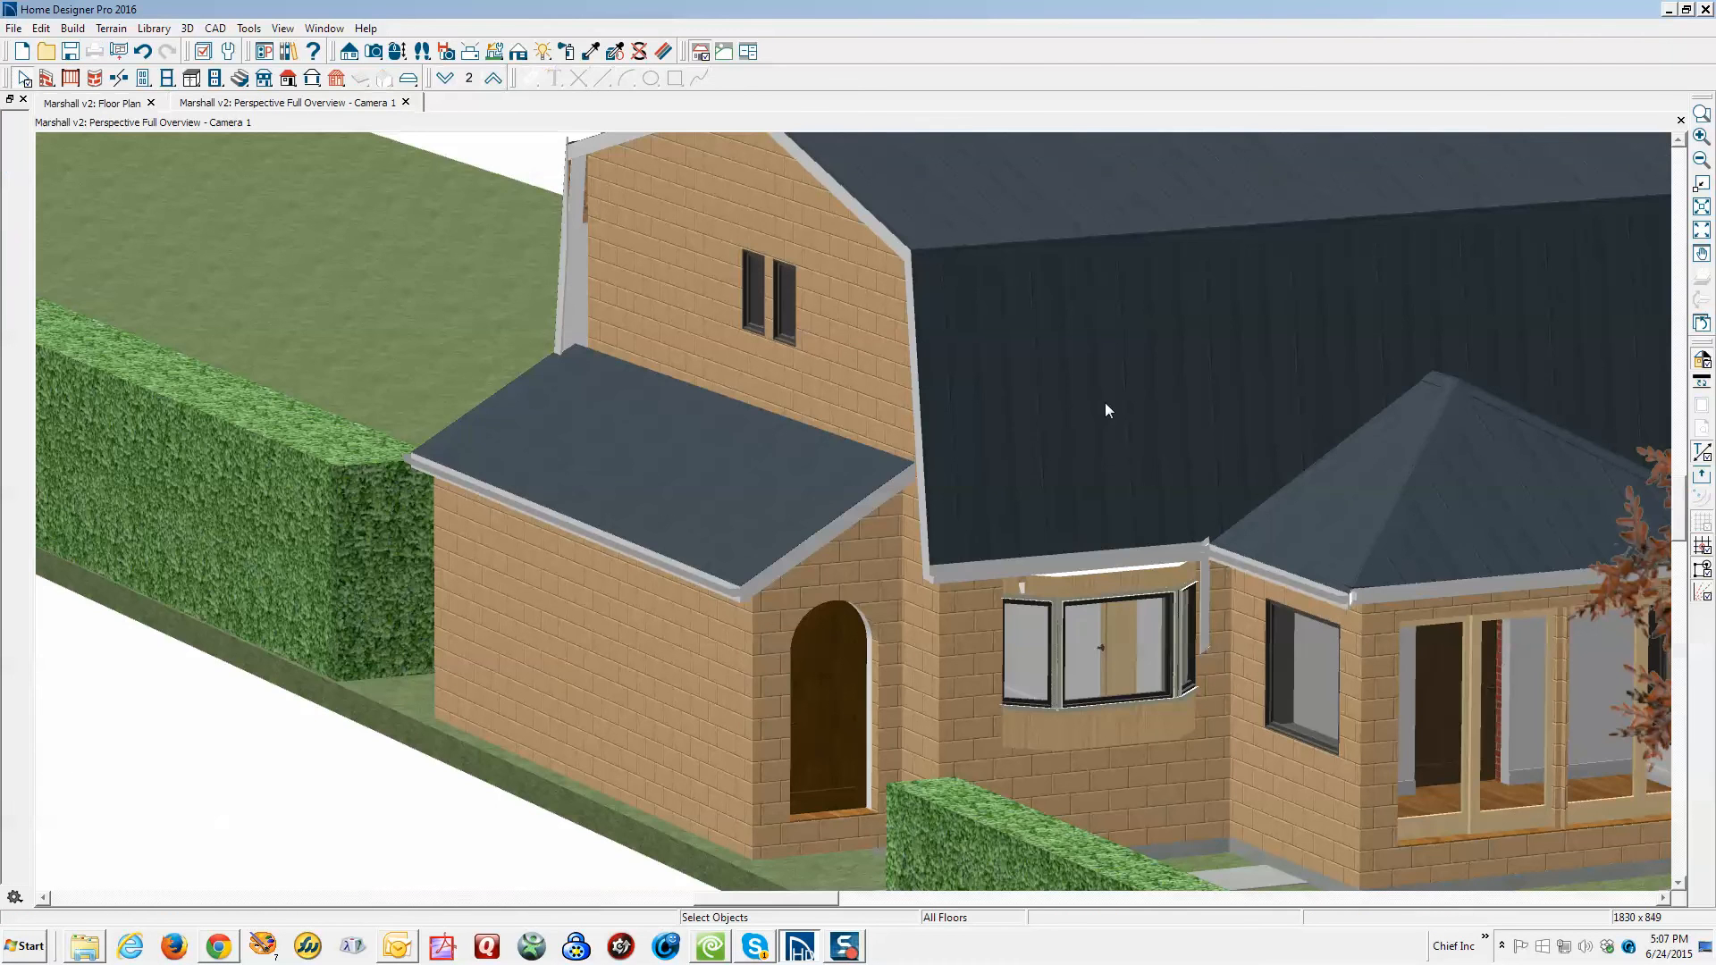
On the opposite side of the house, select the upper gable wall poking through the roof and move one corner point down along the roof edge
scroll(1229, 590, "down", 5)
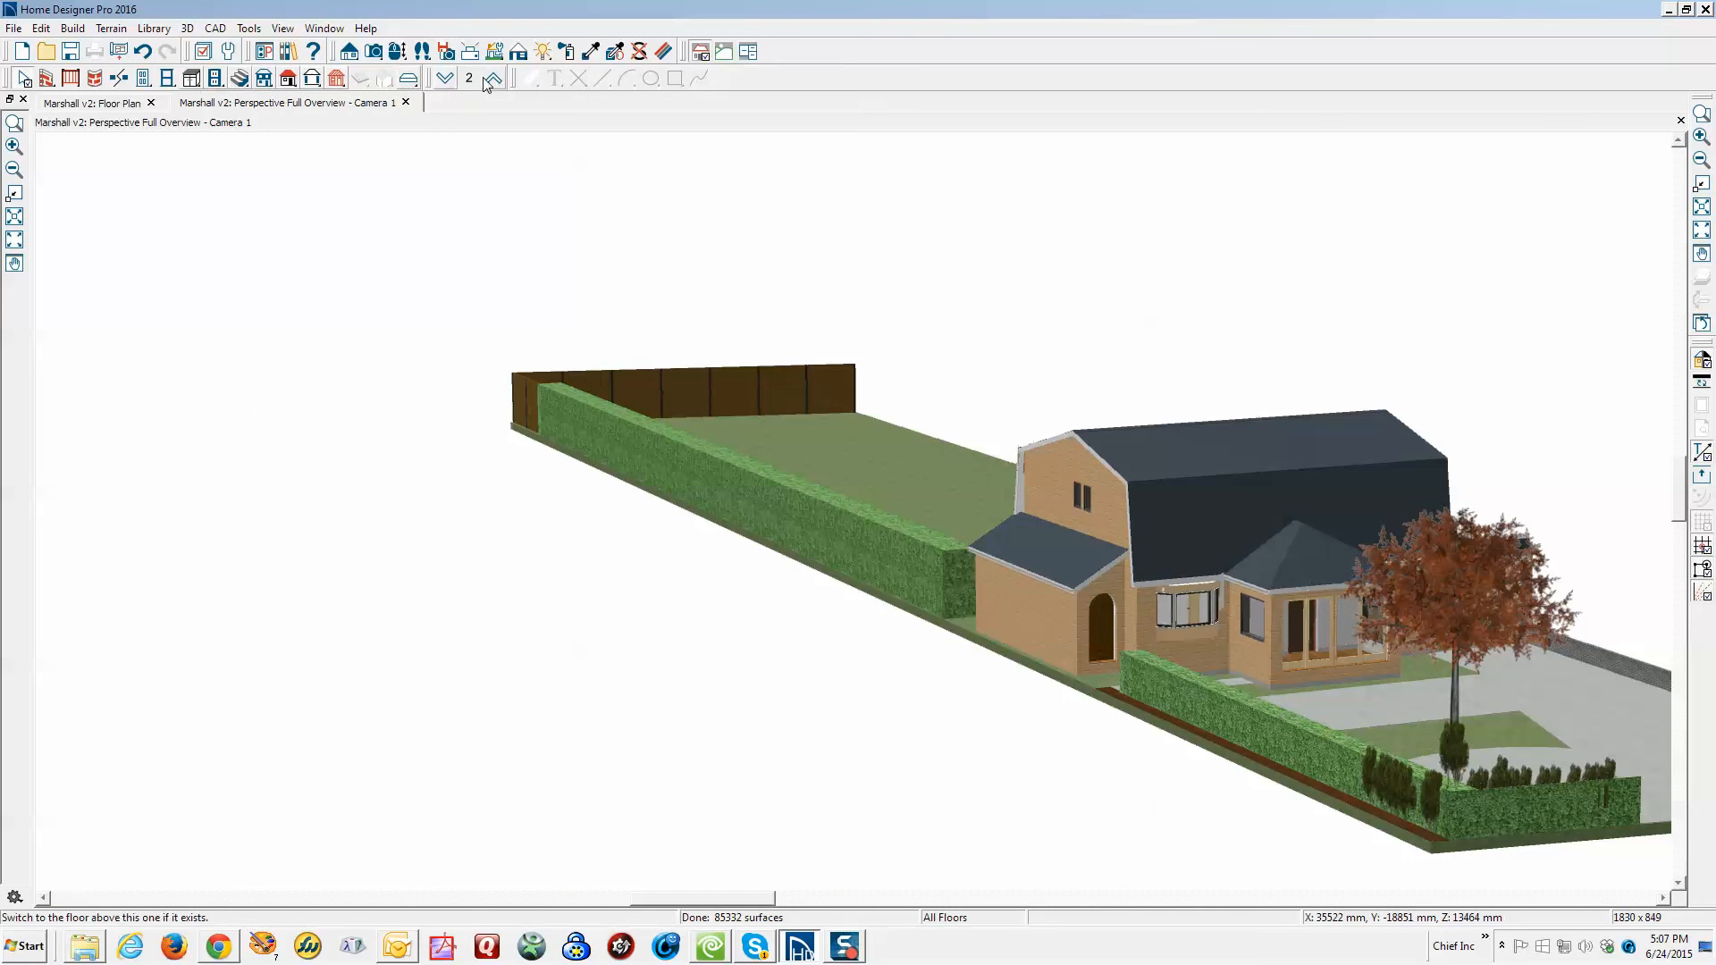
left_click(397, 51)
left_click_drag(1089, 408, 801, 406)
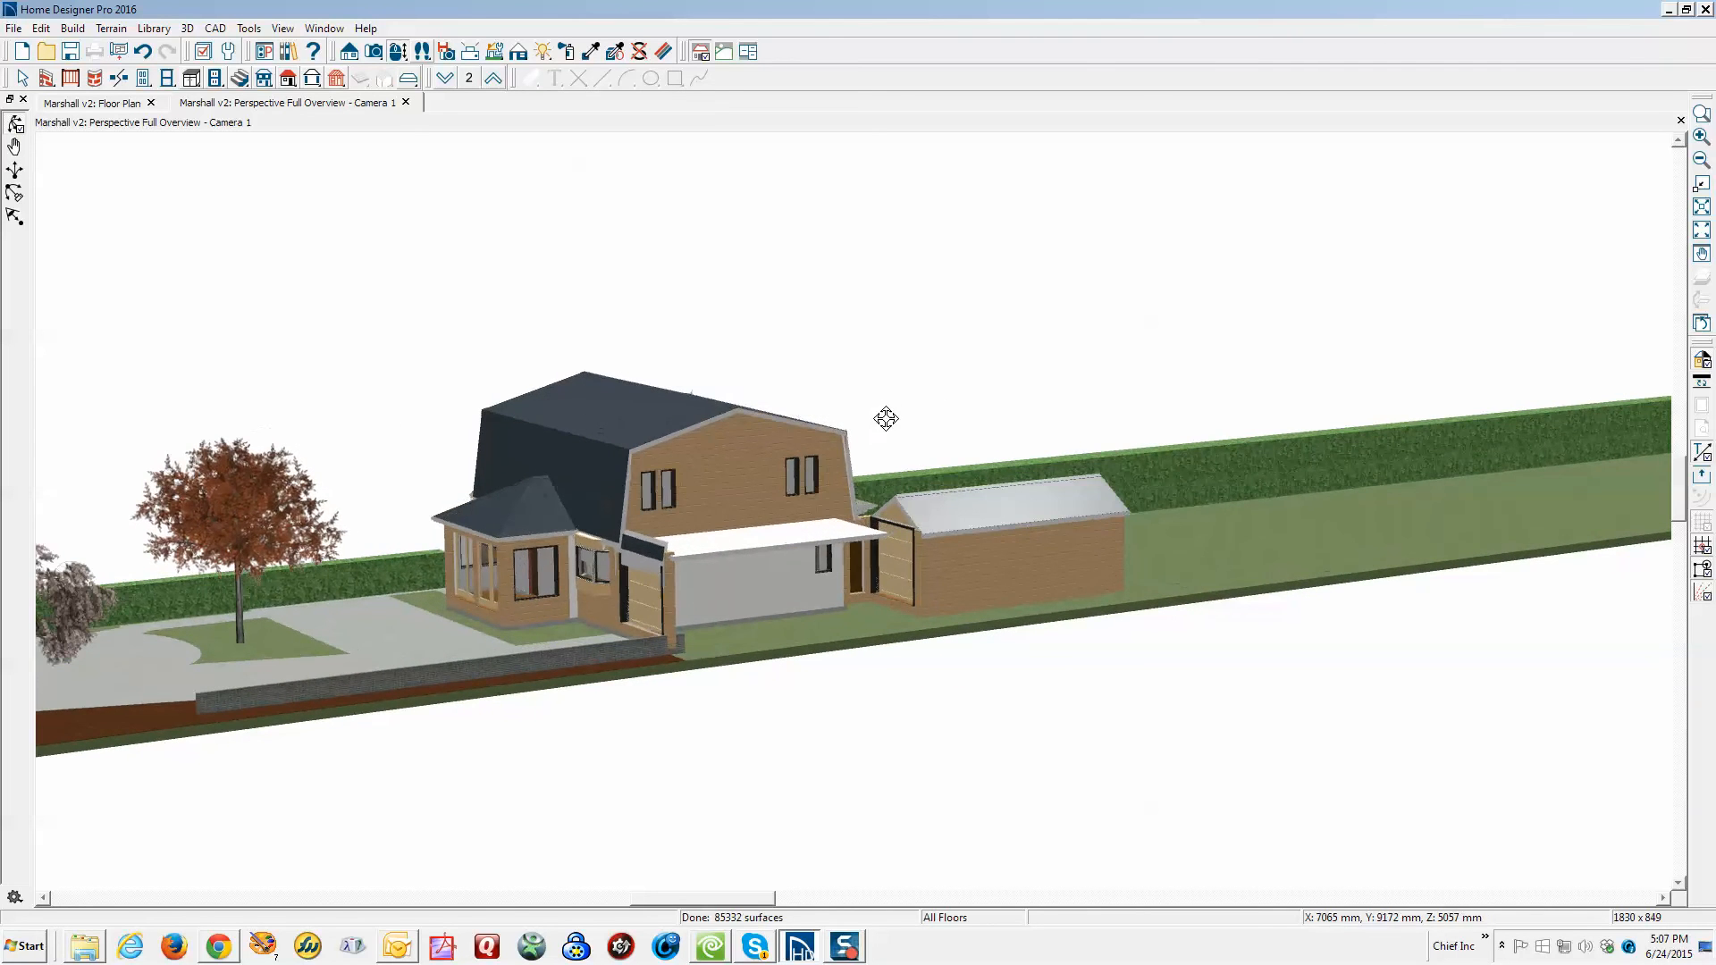
left_click_drag(871, 460, 765, 421)
scroll(785, 340, "up", 5)
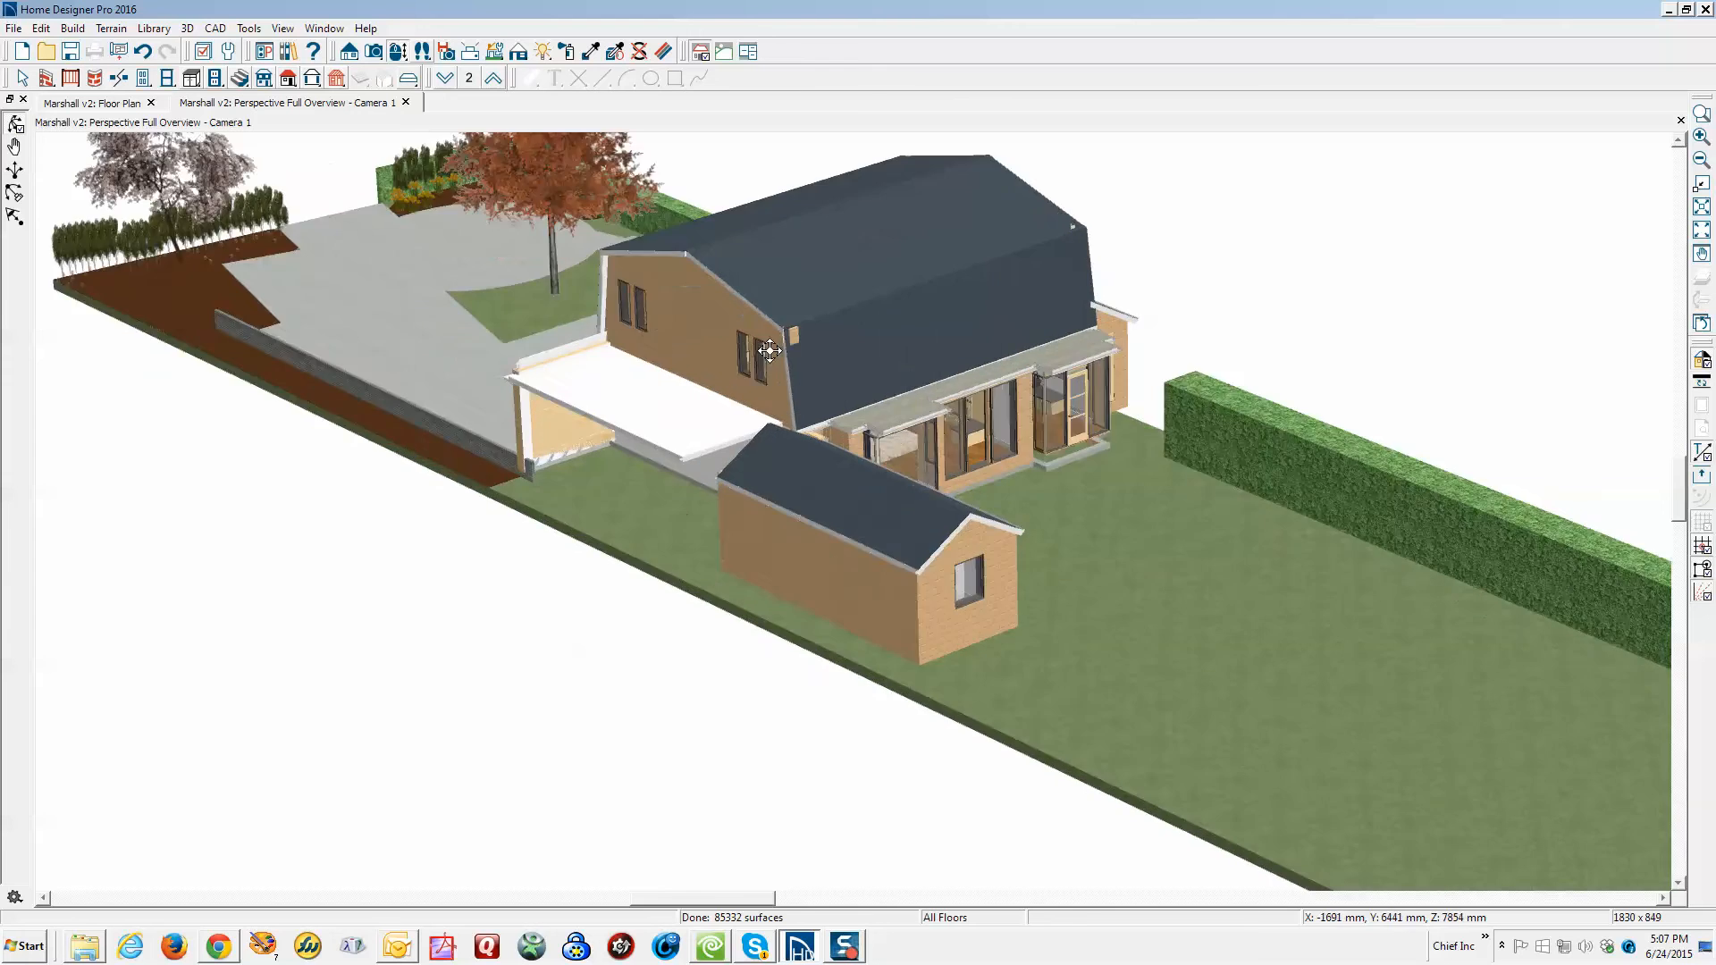
scroll(784, 340, "up", 3)
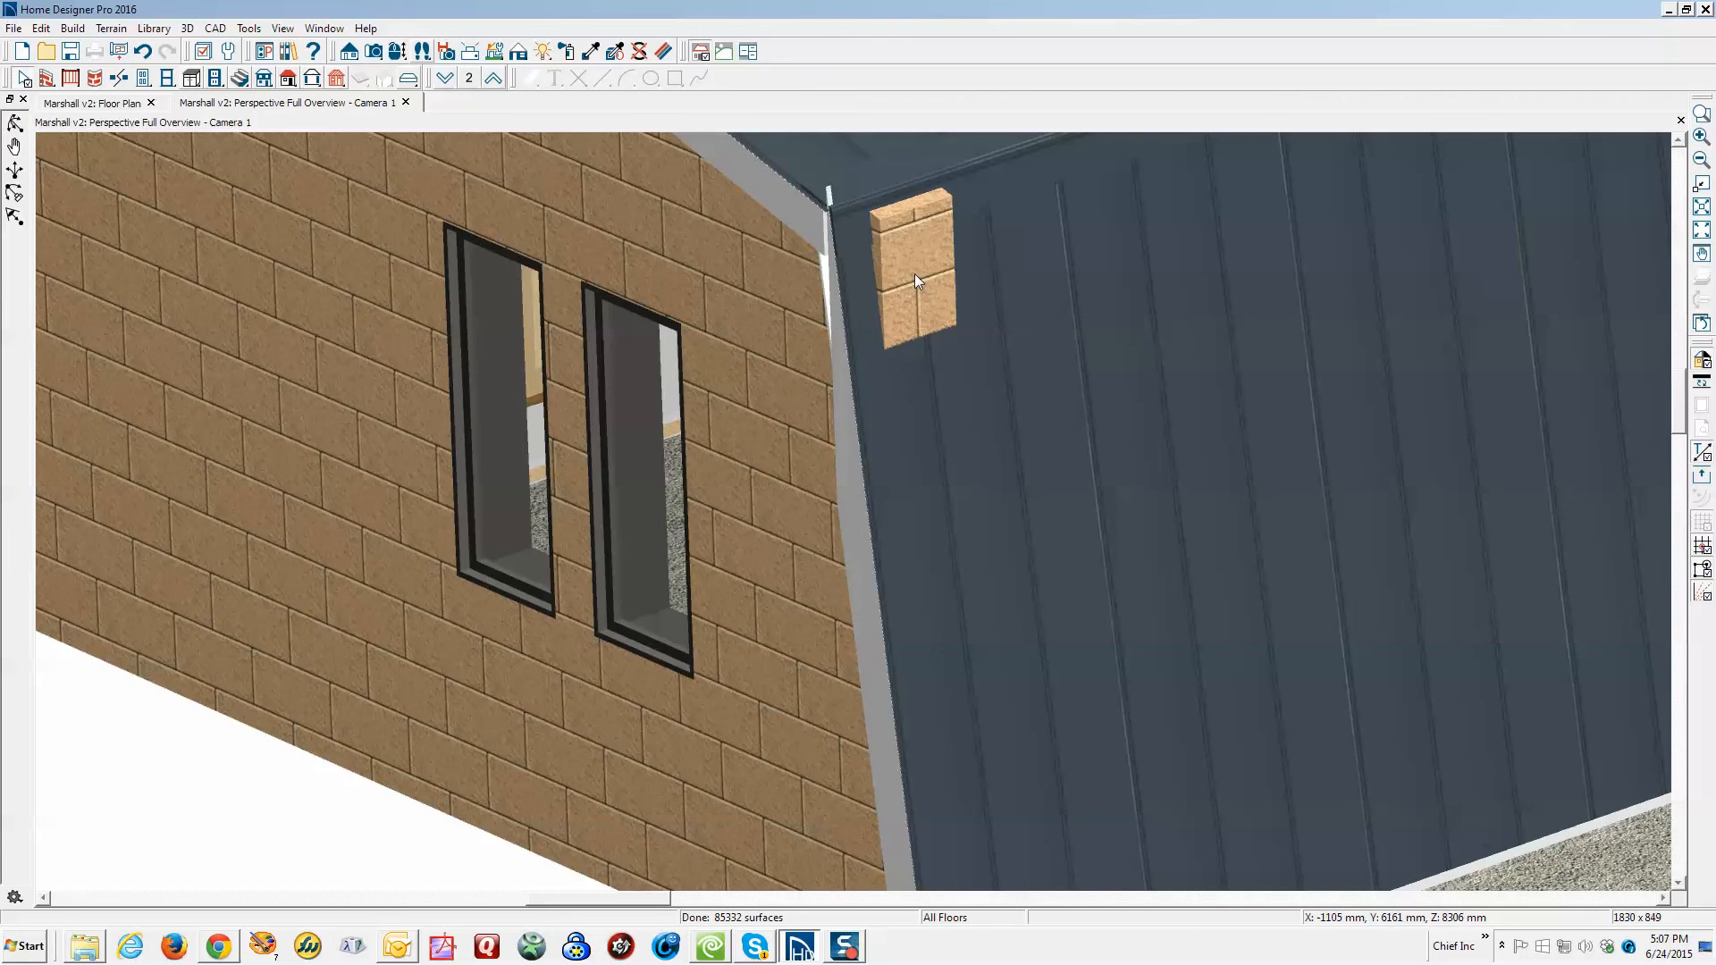
left_click(789, 320)
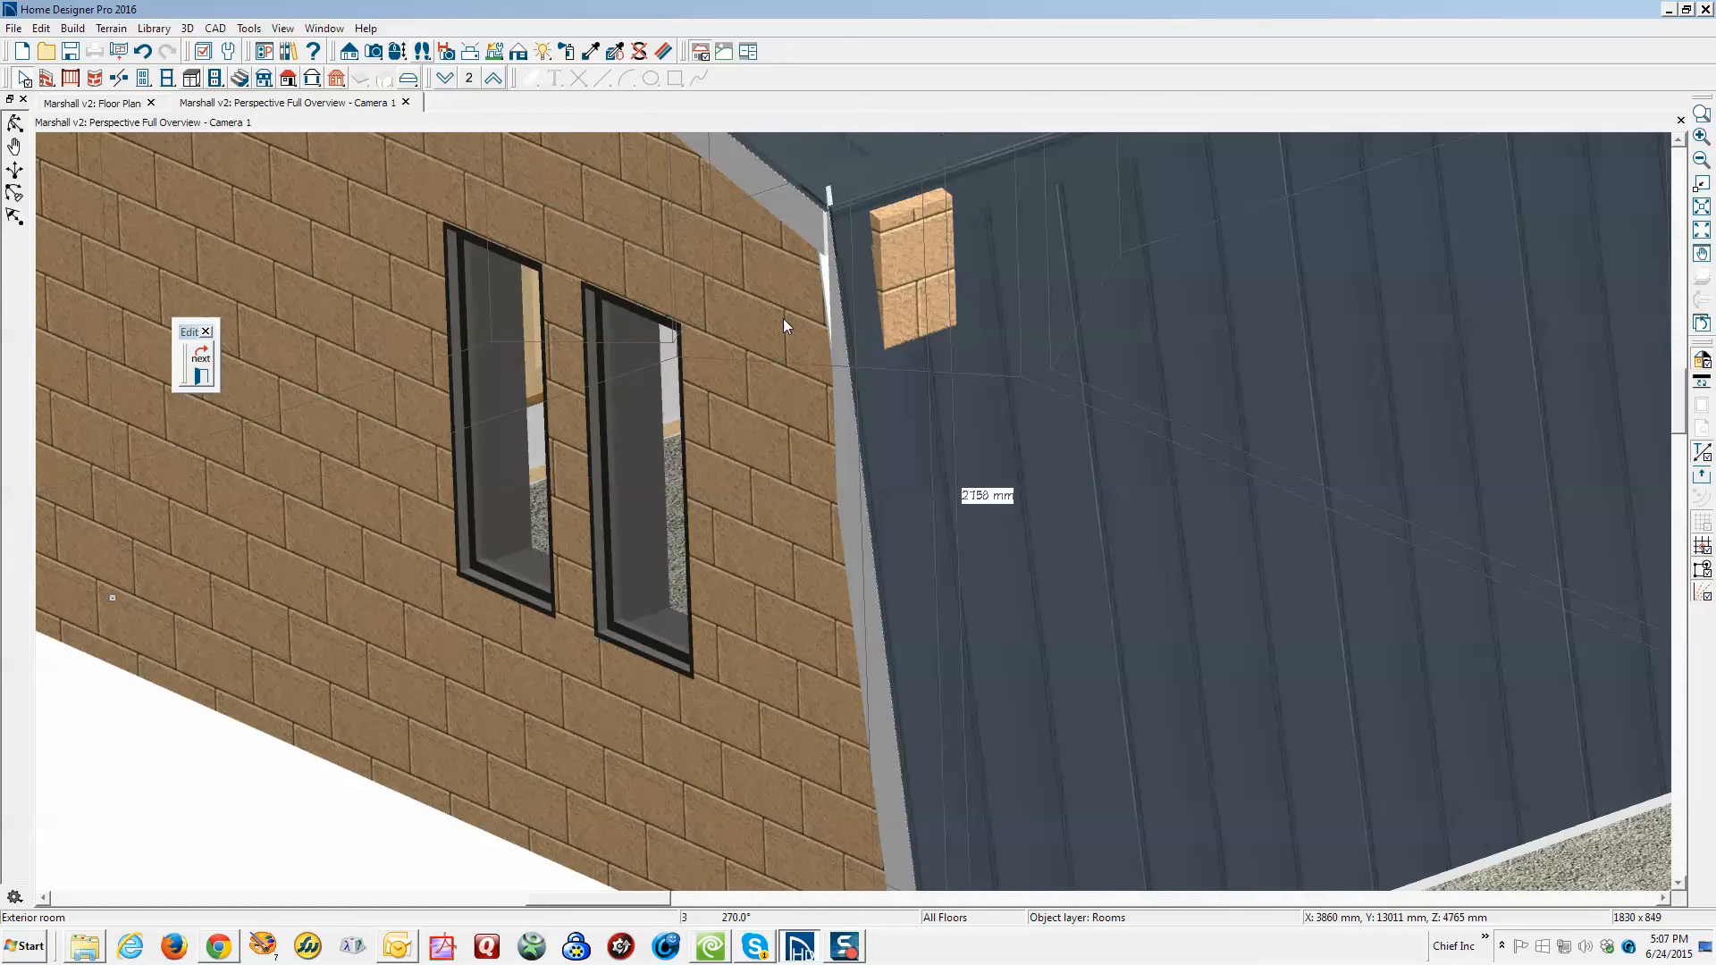
left_click(782, 319)
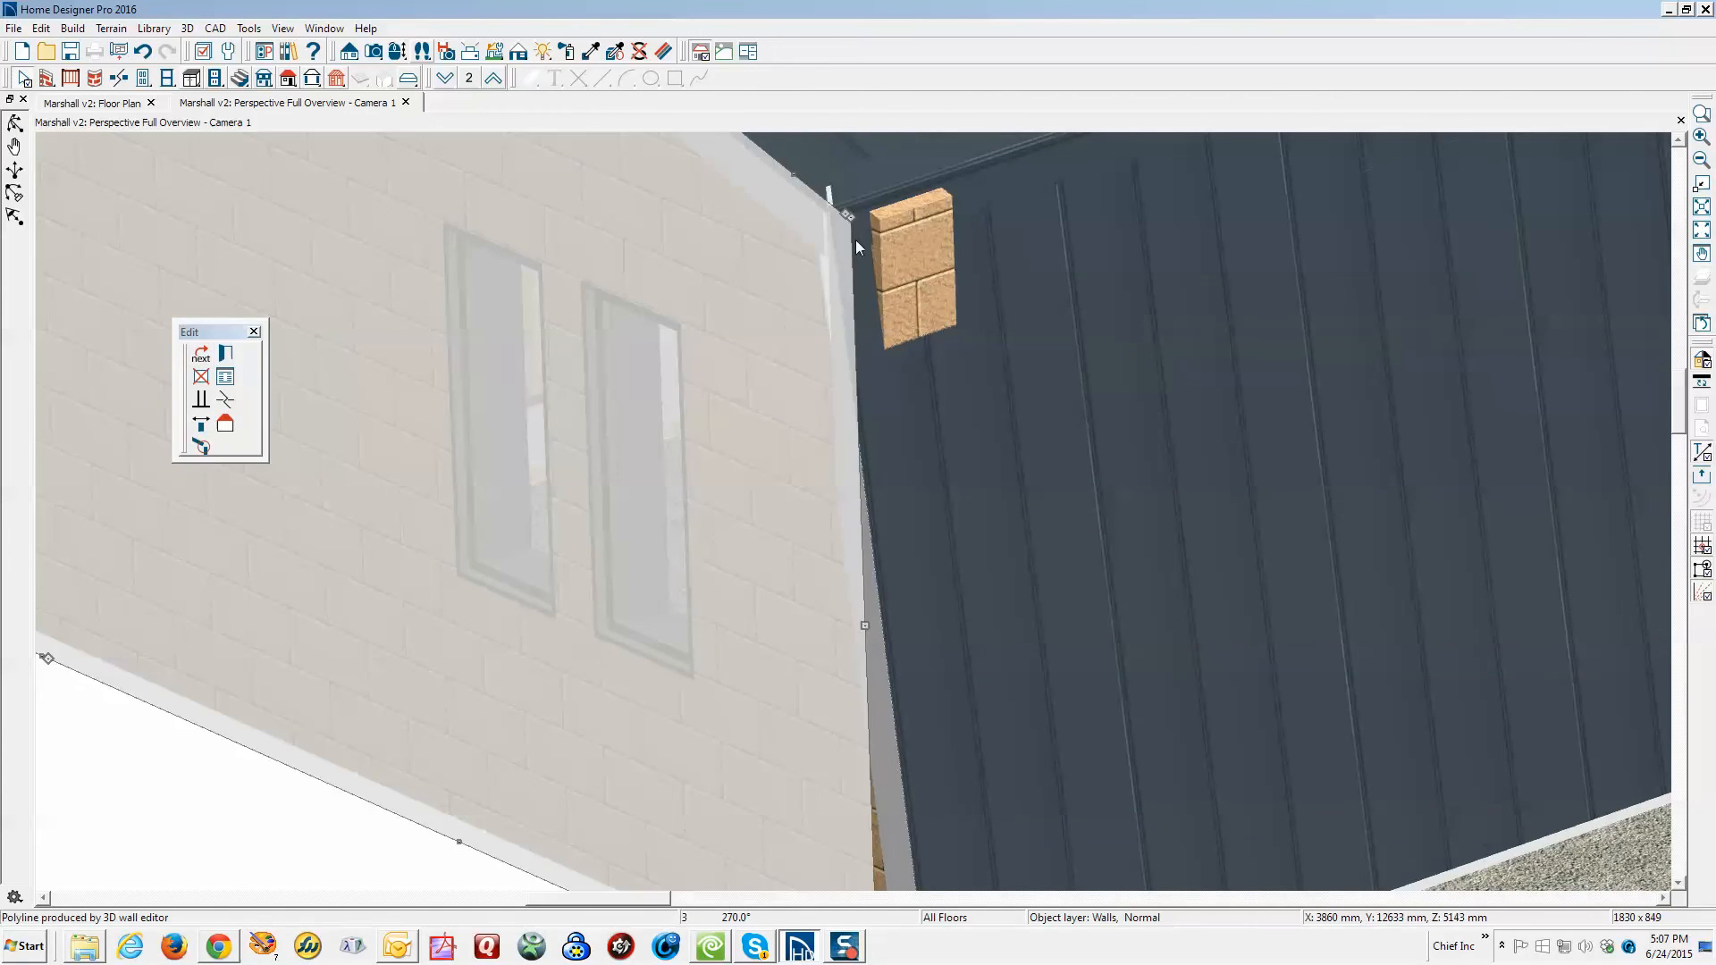
left_click_drag(851, 219, 809, 467)
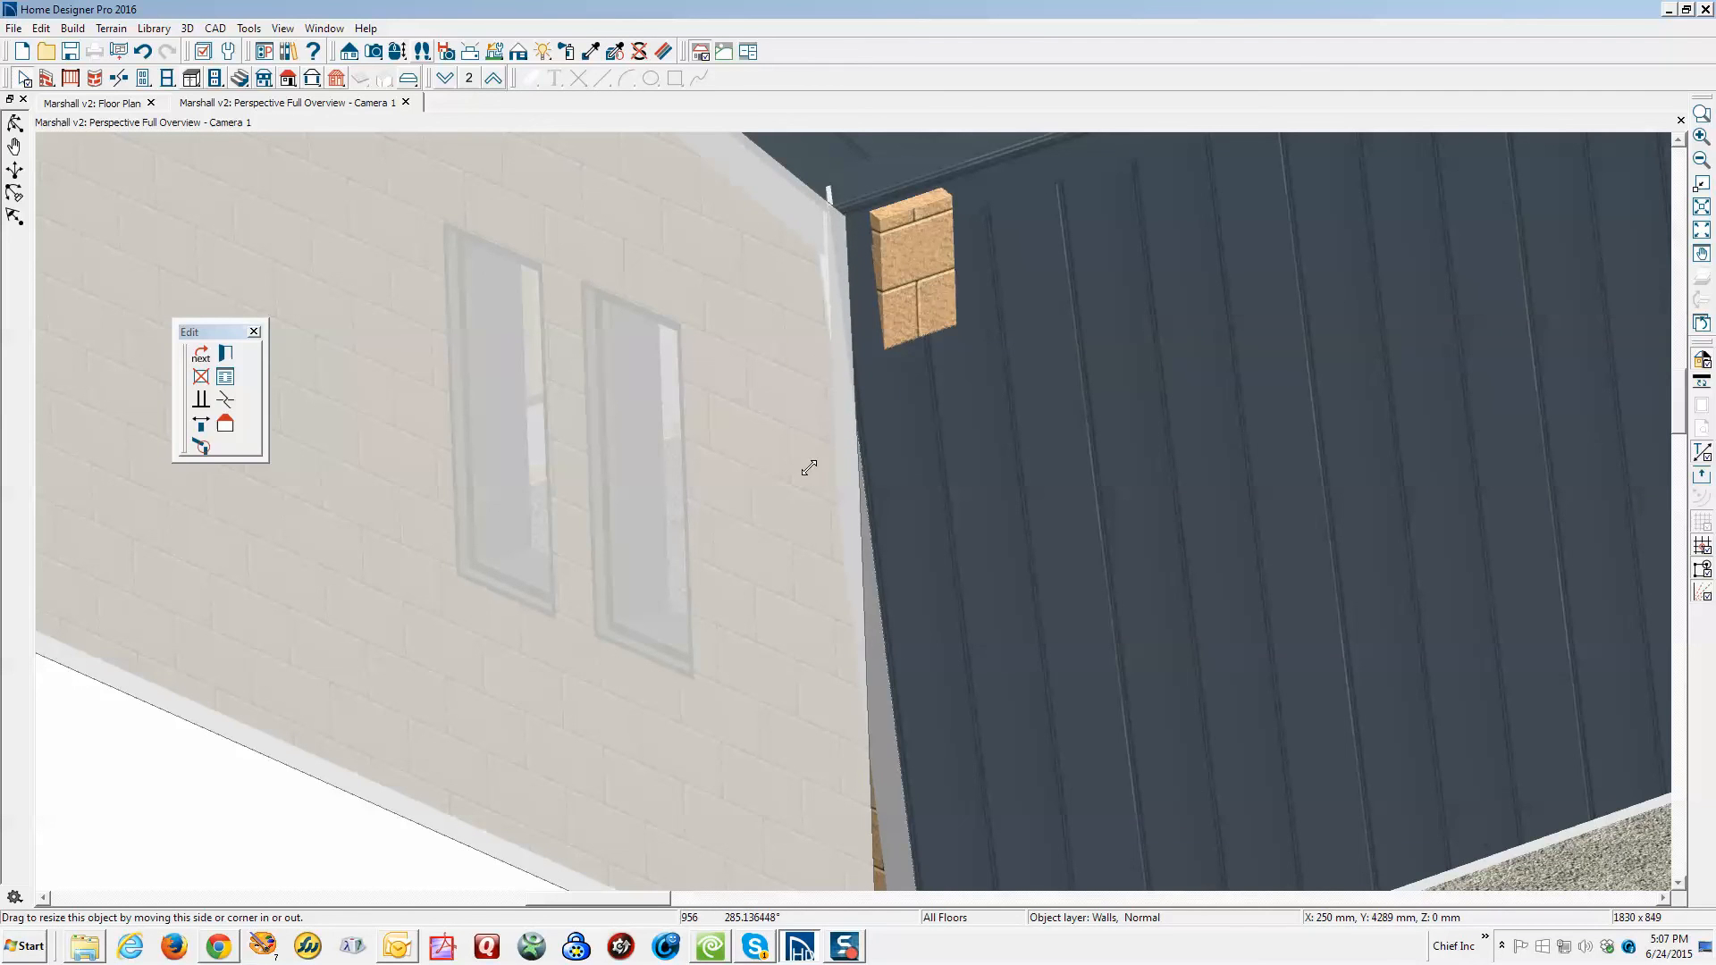
left_click_drag(932, 268, 936, 275)
Pull the gable wall's remaining upper corner point inward to the roof break so the brick patch no longer pokes through the steep roof
left_click_drag(851, 224, 828, 210)
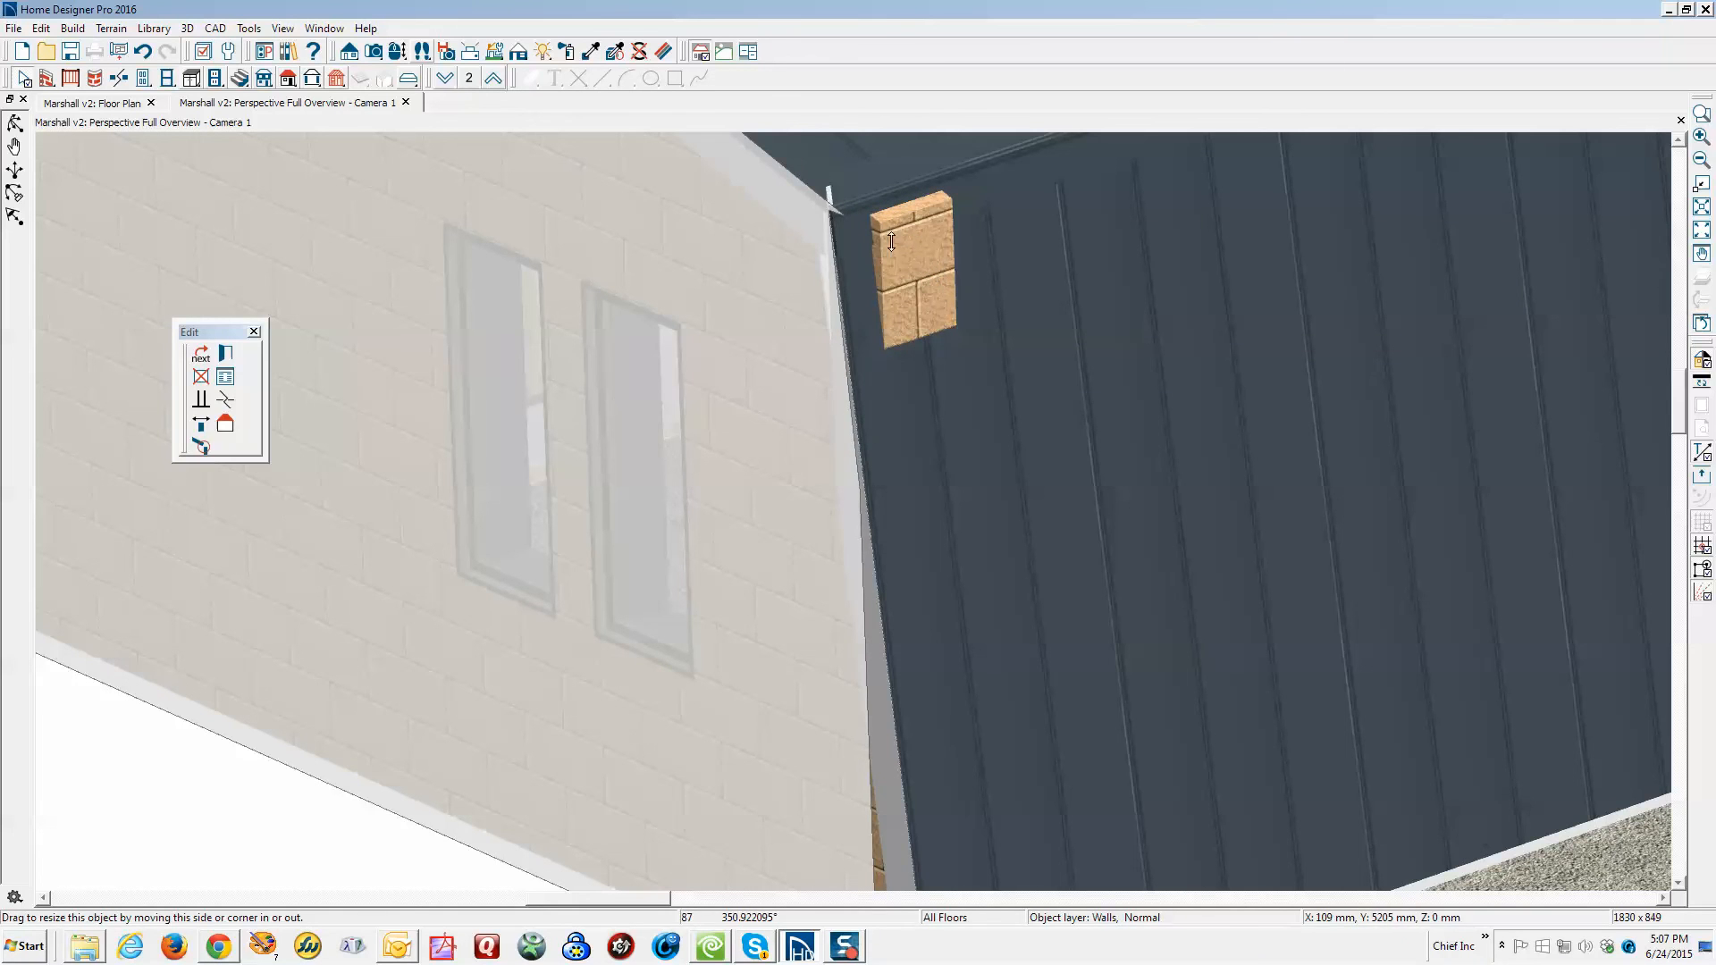
left_click_drag(910, 258, 913, 267)
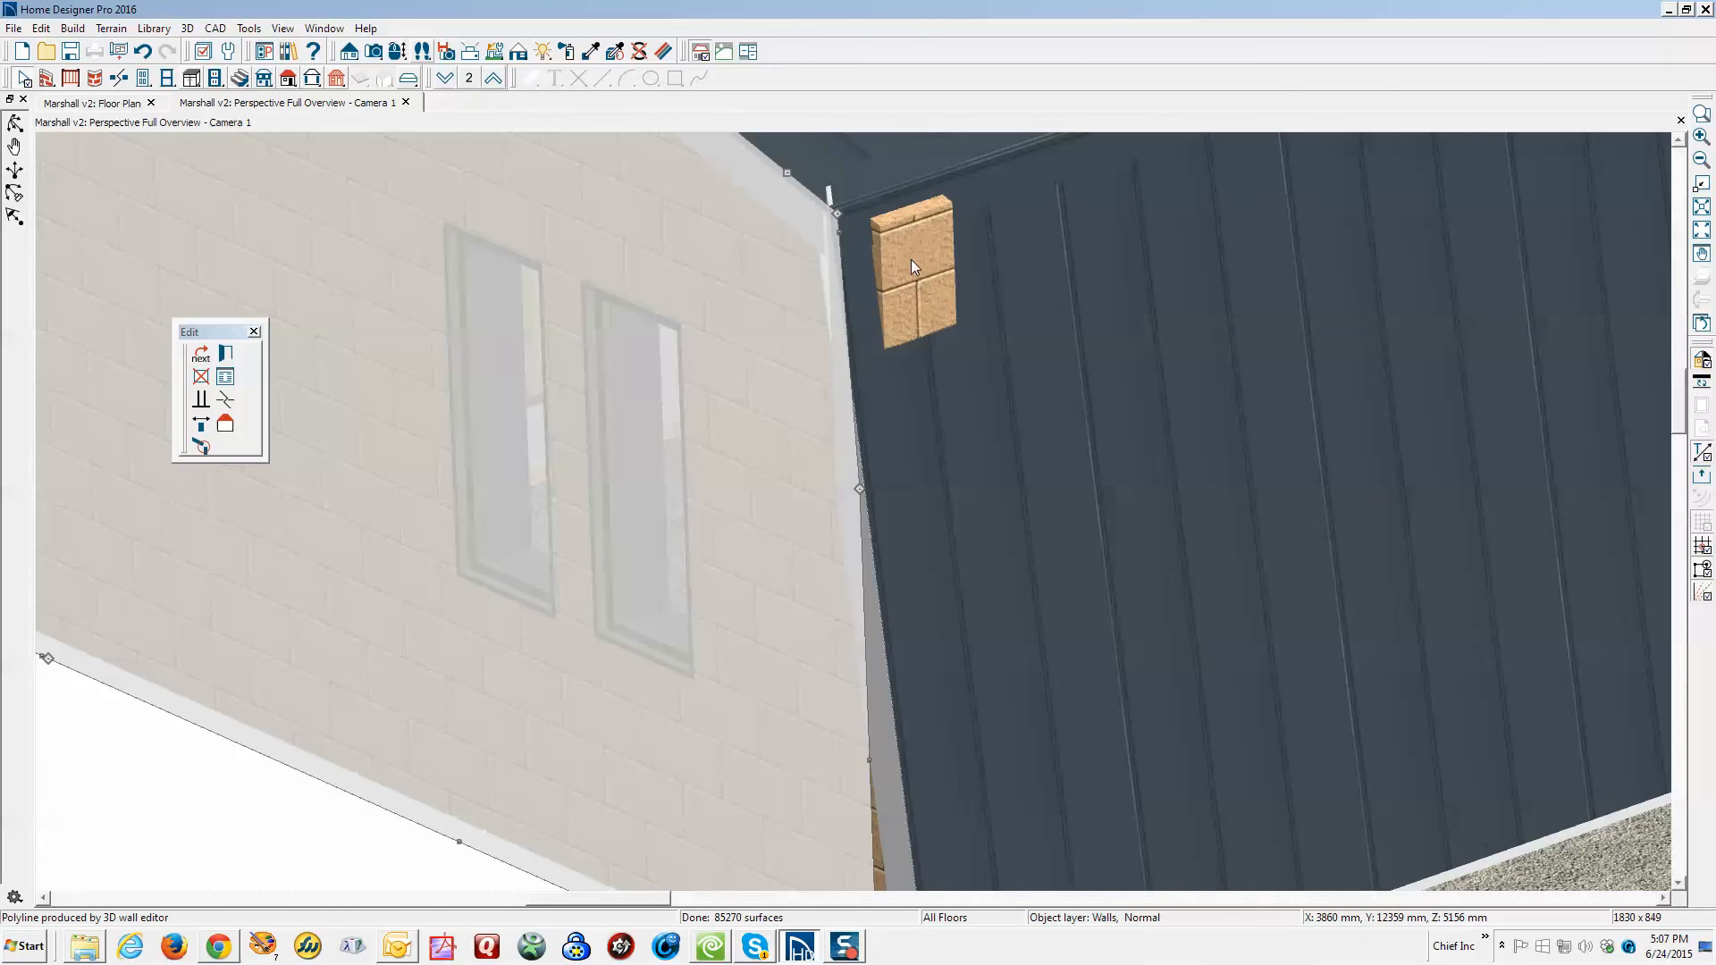
left_click_drag(839, 215, 812, 193)
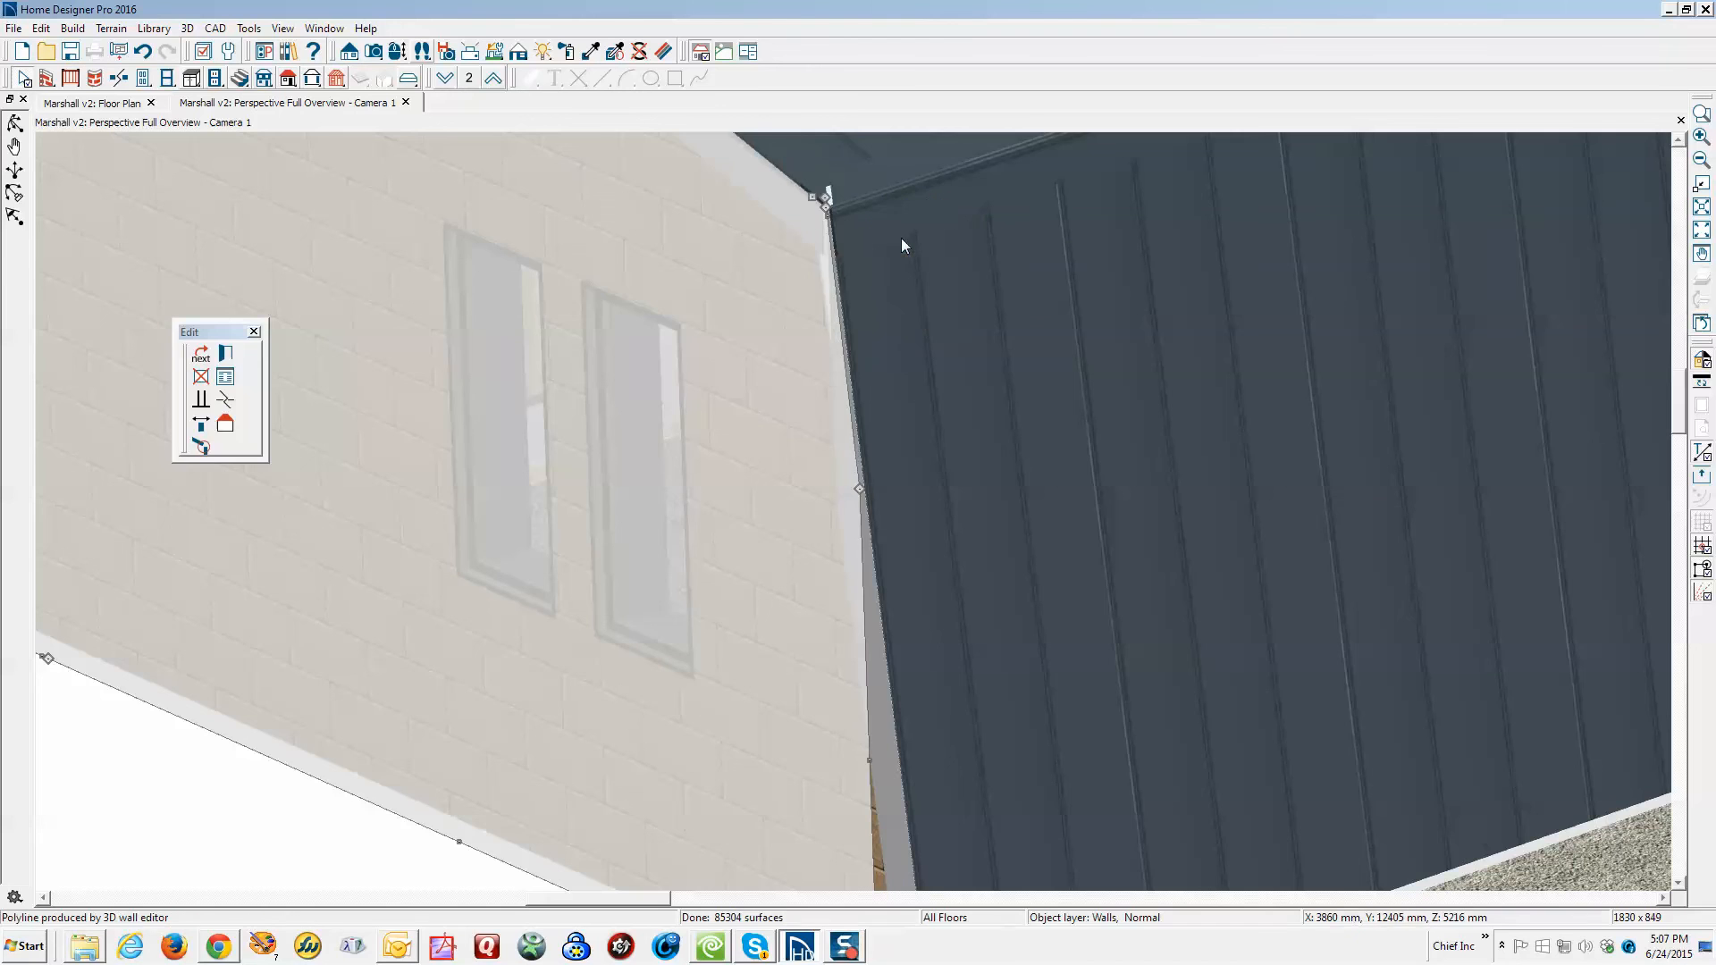
key("Escape")
scroll(903, 224, "down", 3)
scroll(904, 223, "down", 2)
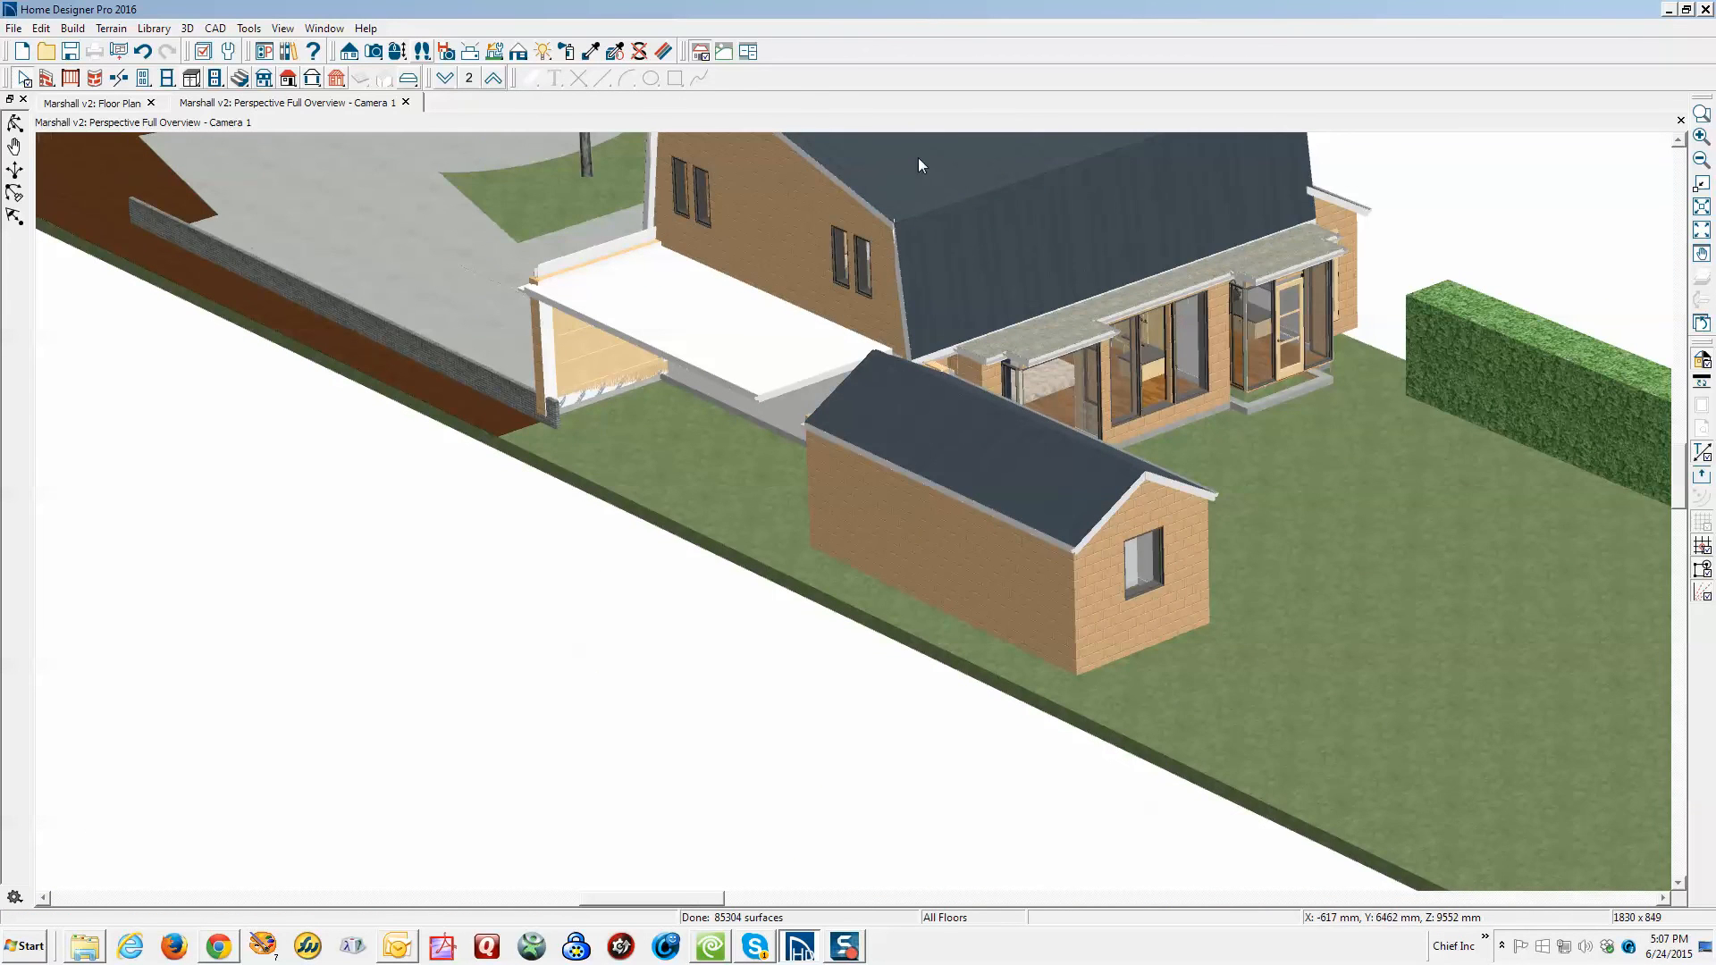
Examine the wall fragment poking through the main roof at the corner nearest the extension, and select it to identify its wall
scroll(925, 166, "down", 1)
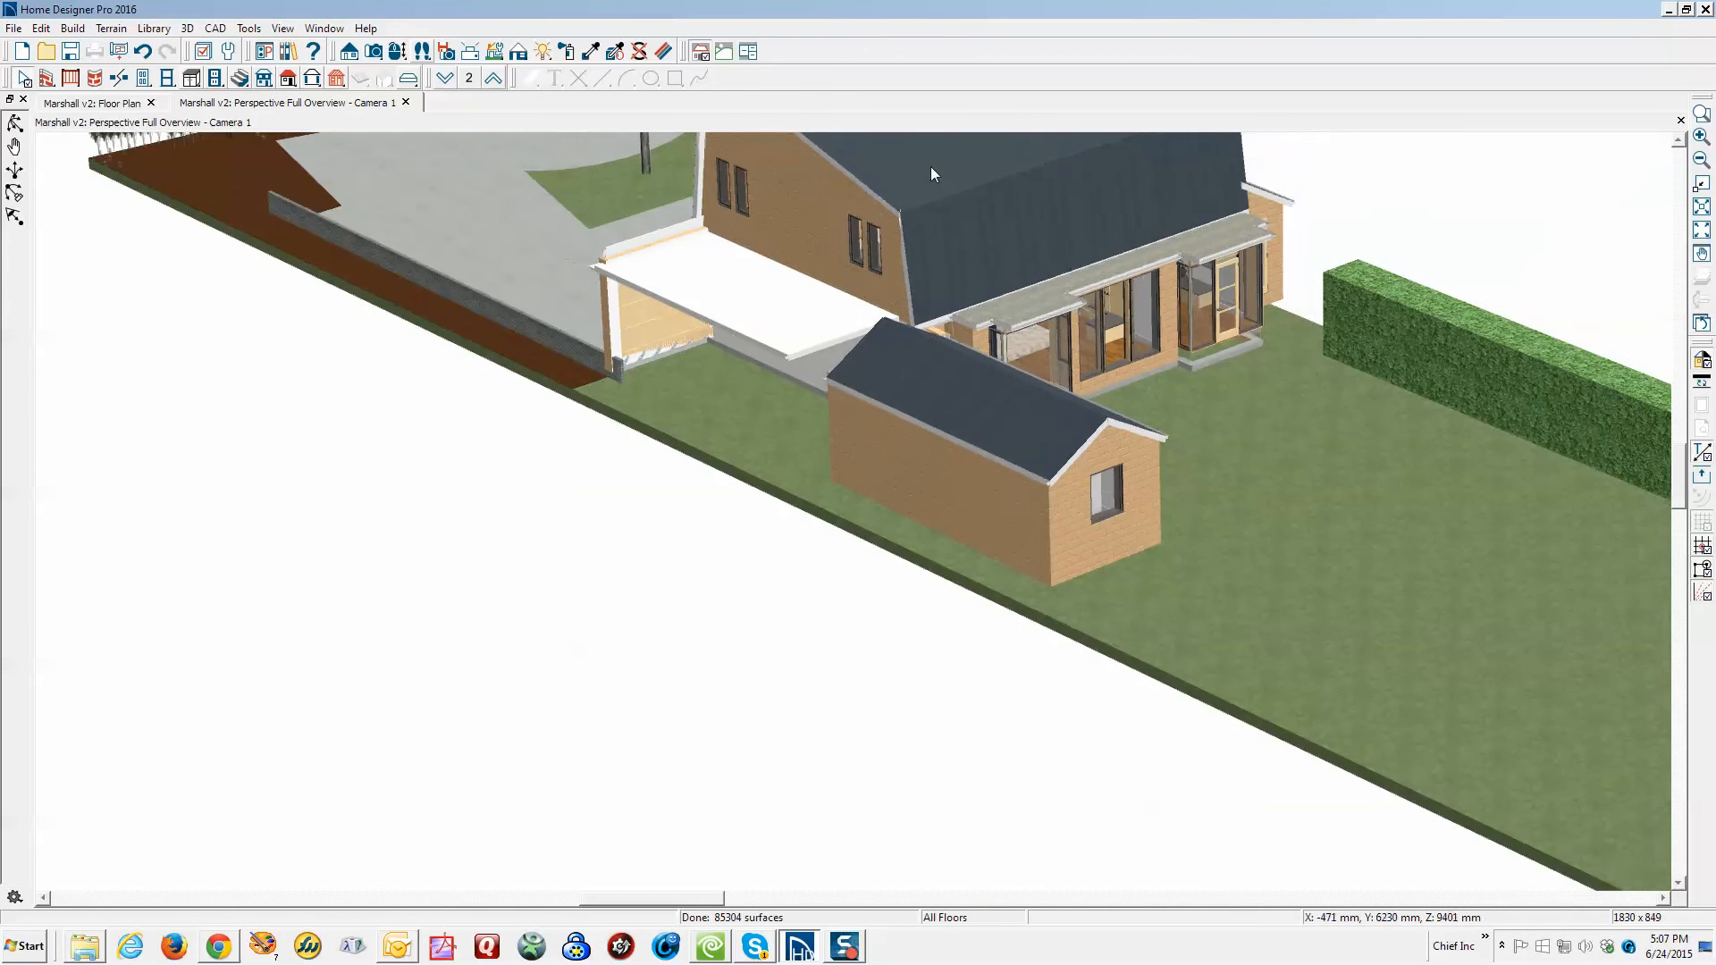
left_click(1675, 138)
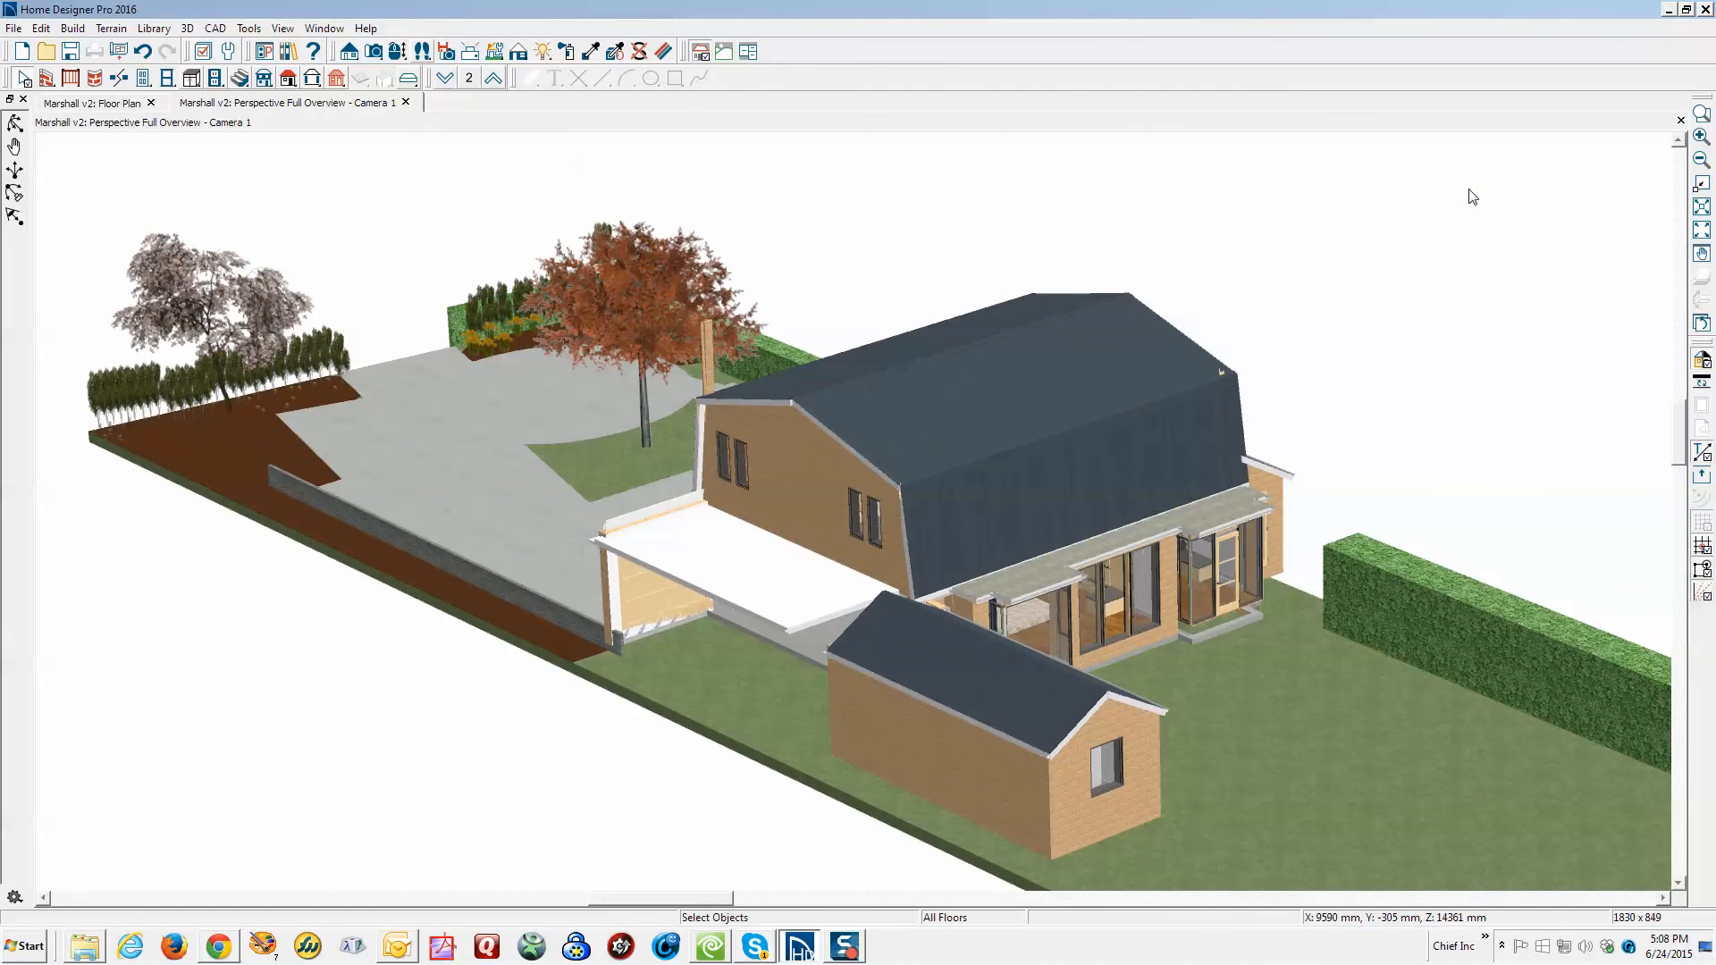
left_click(1701, 114)
left_click_drag(1169, 338, 1281, 431)
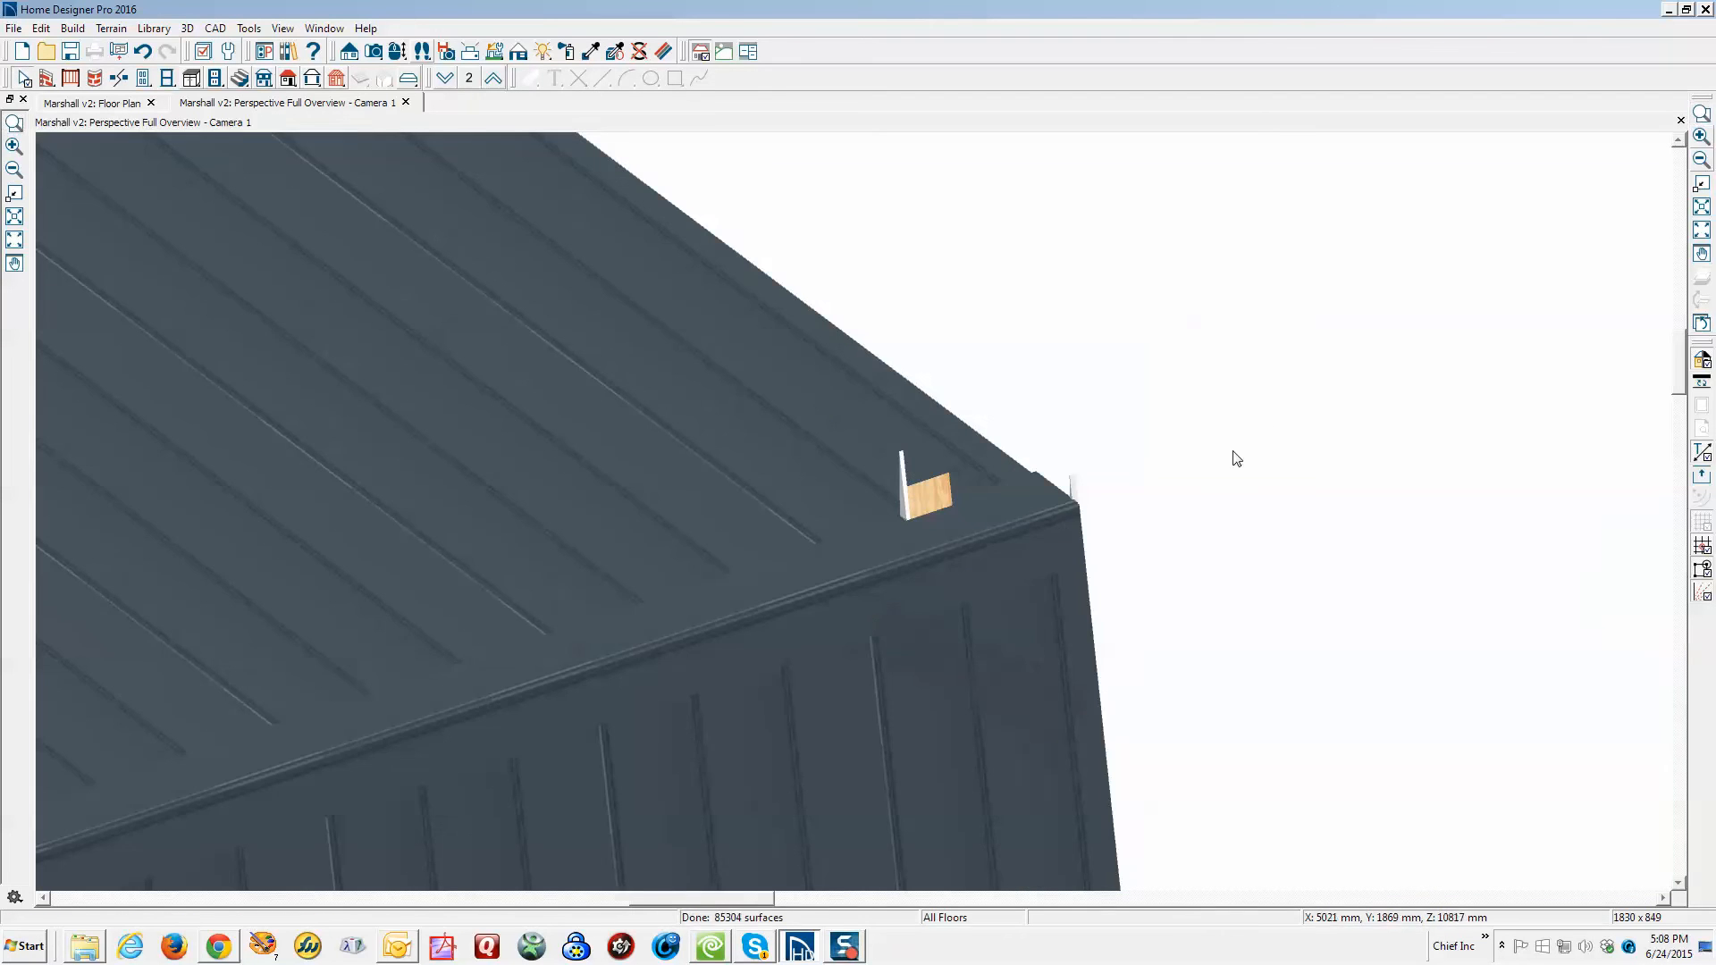
left_click(926, 488)
left_click_drag(926, 488, 925, 496)
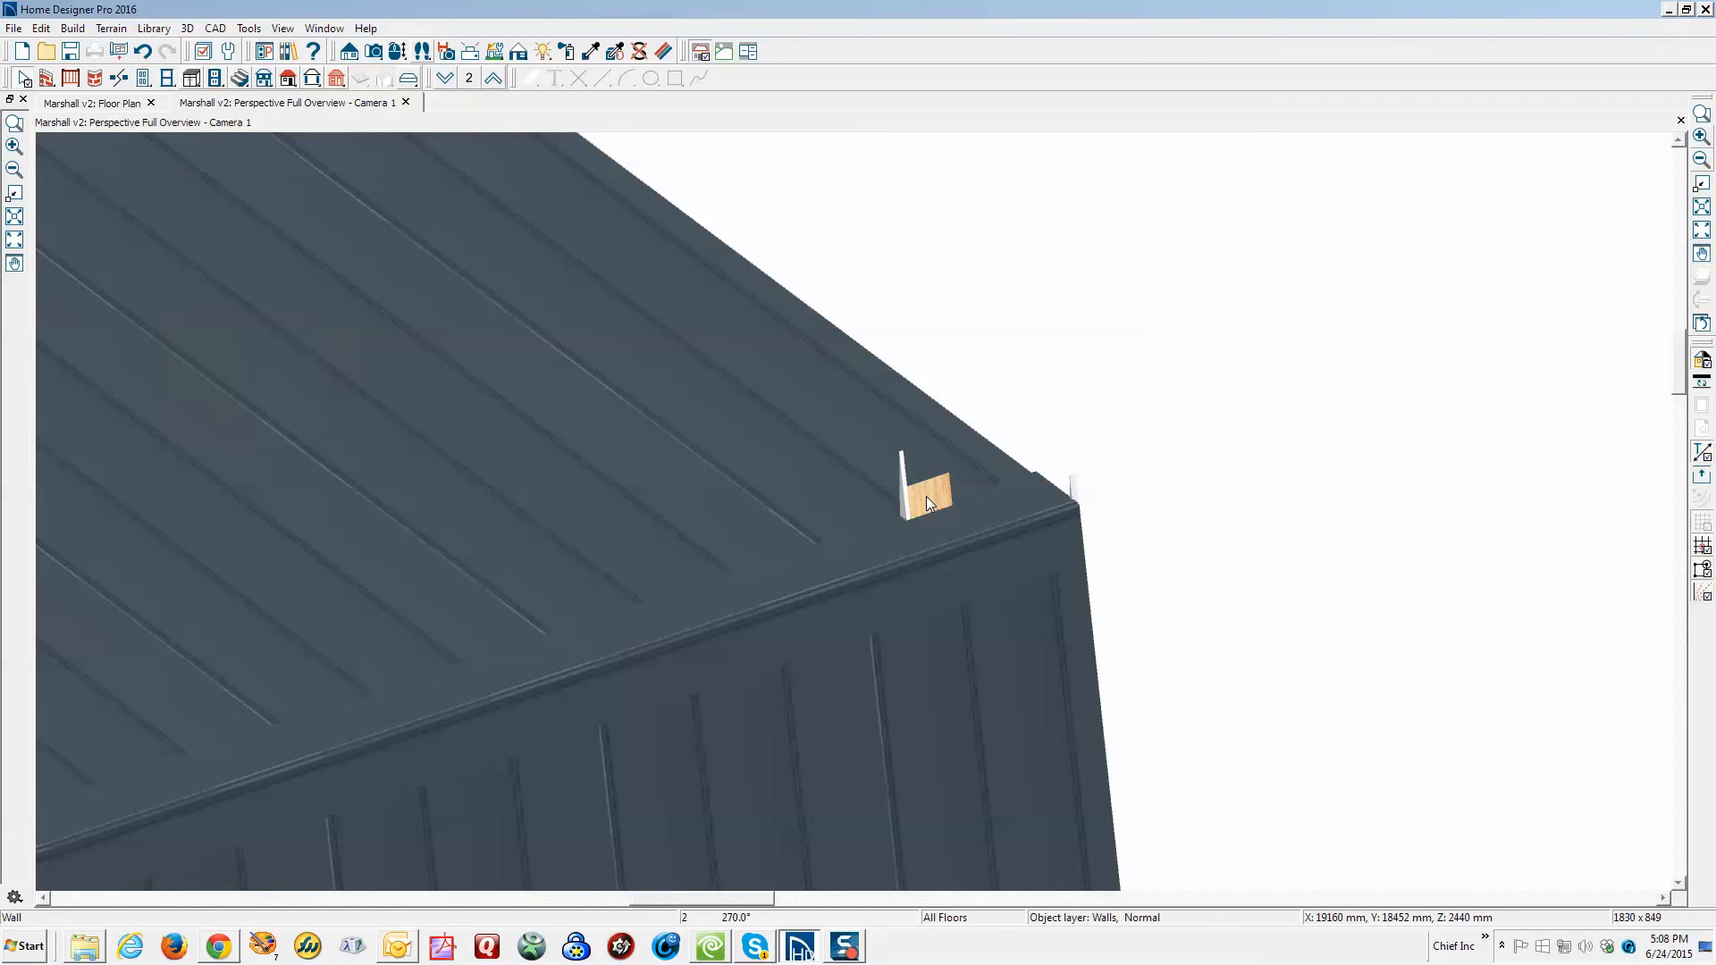
scroll(926, 496, "down", 1)
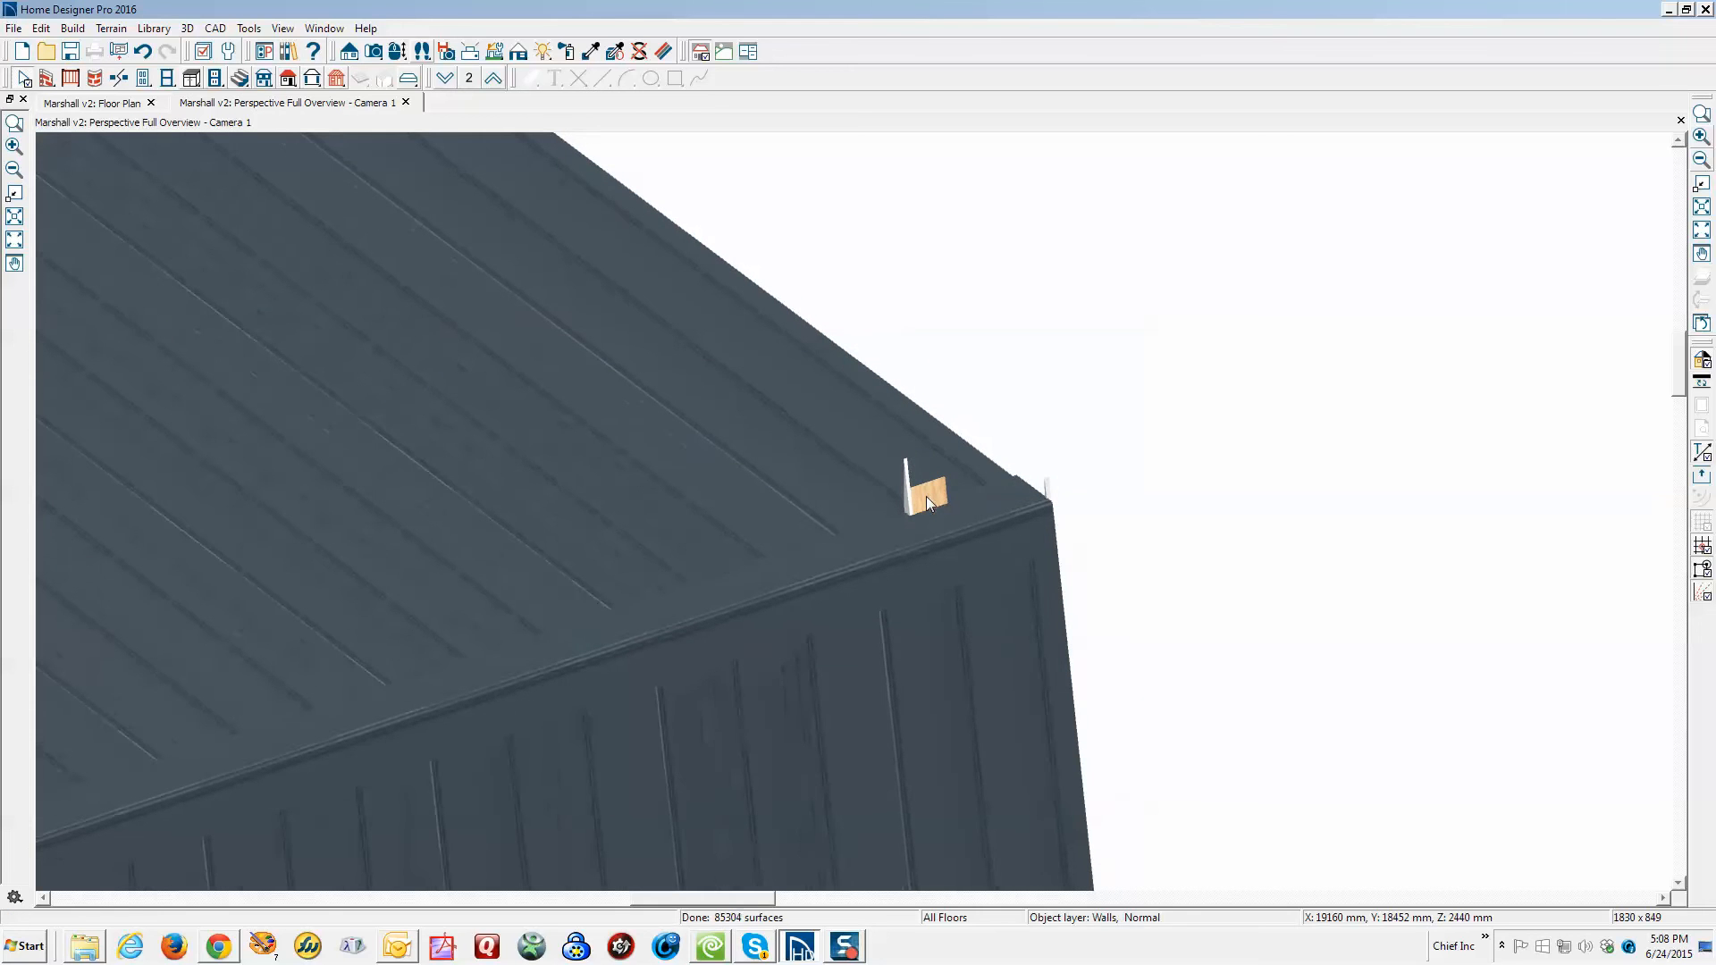
left_click(923, 513)
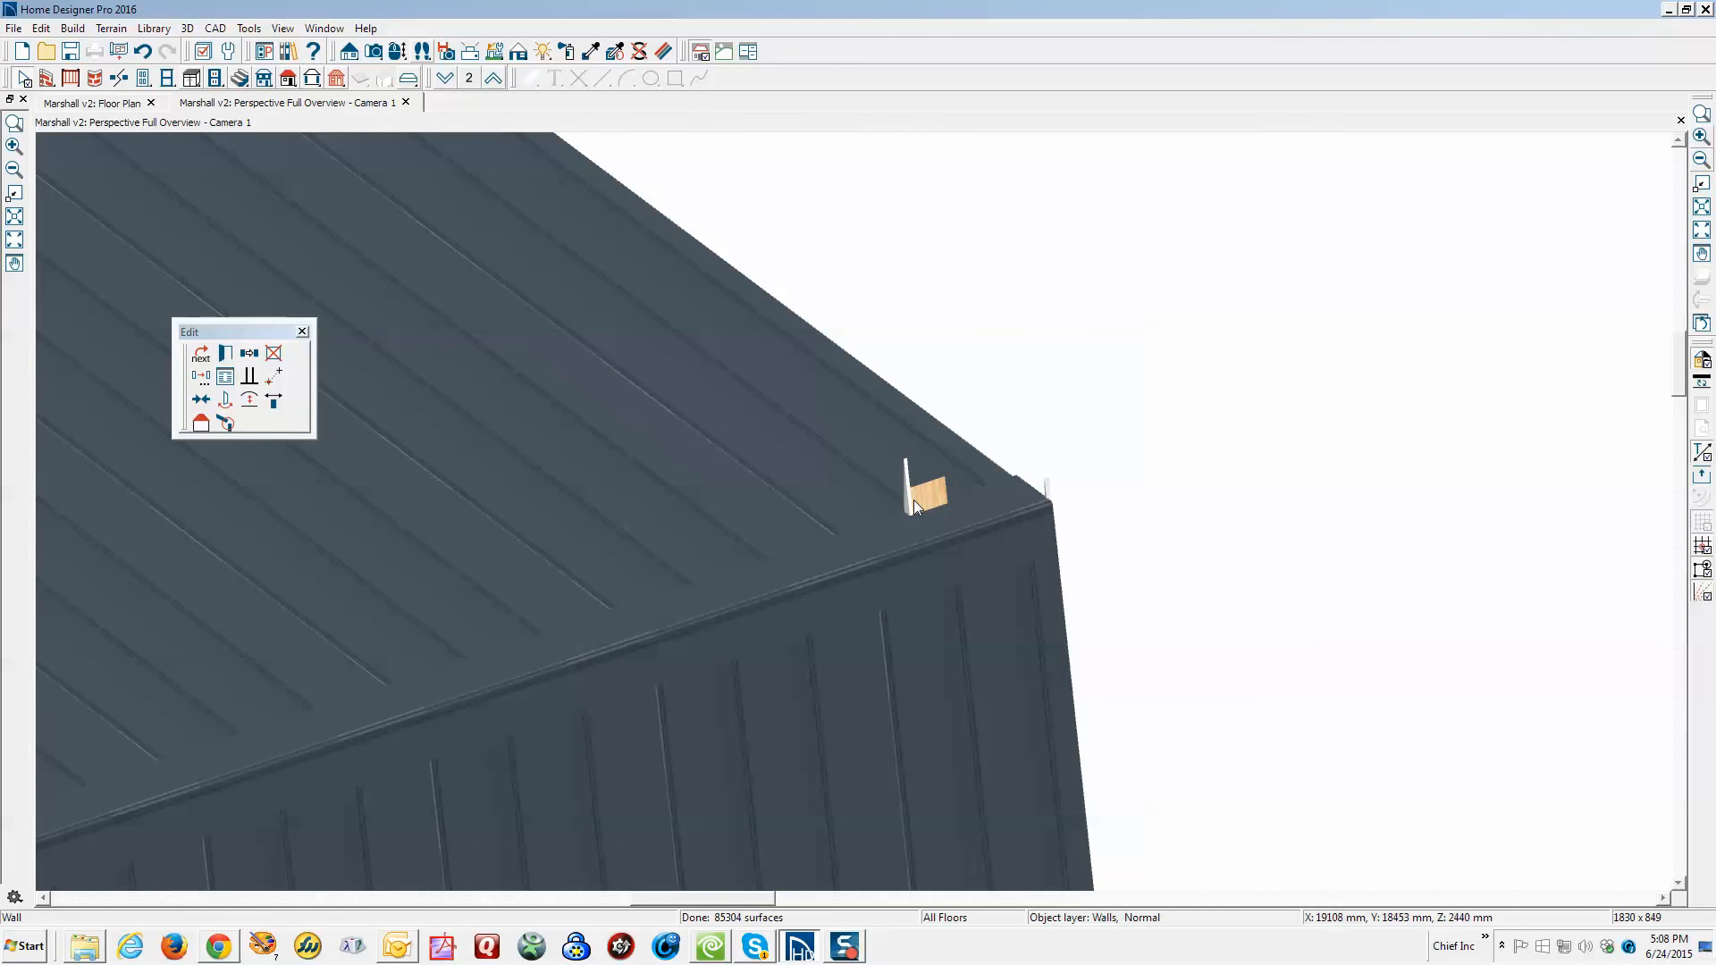
scroll(913, 500, "down", 2)
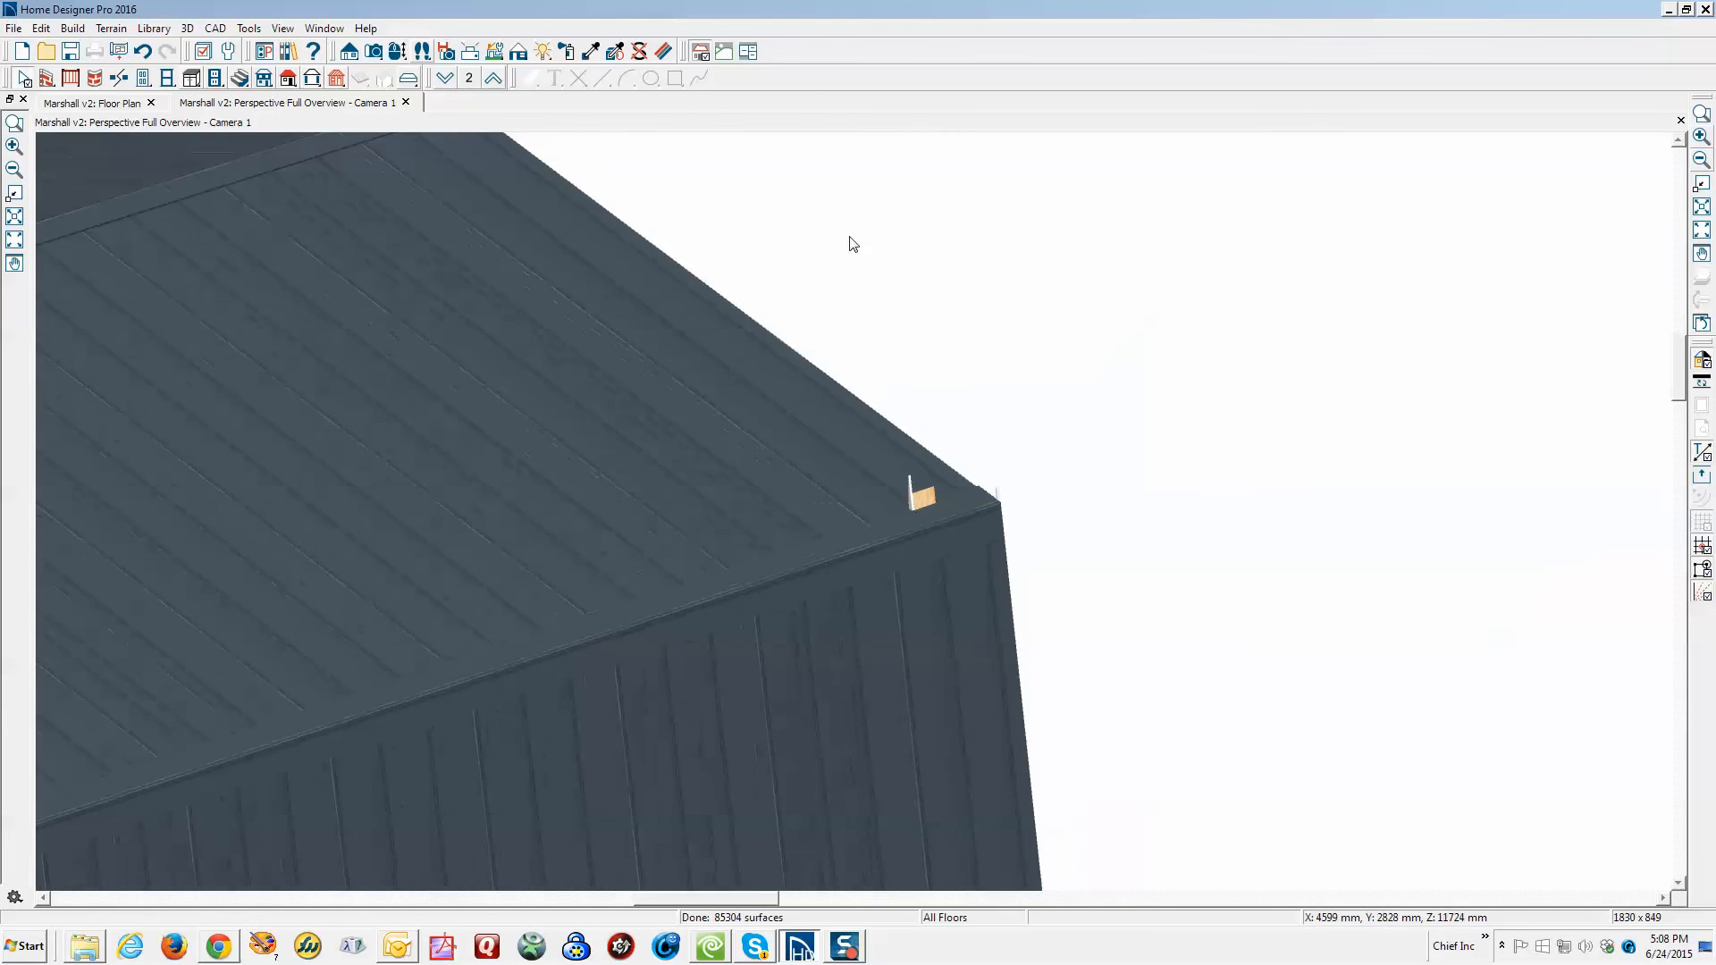
scroll(391, 188, "down", 2)
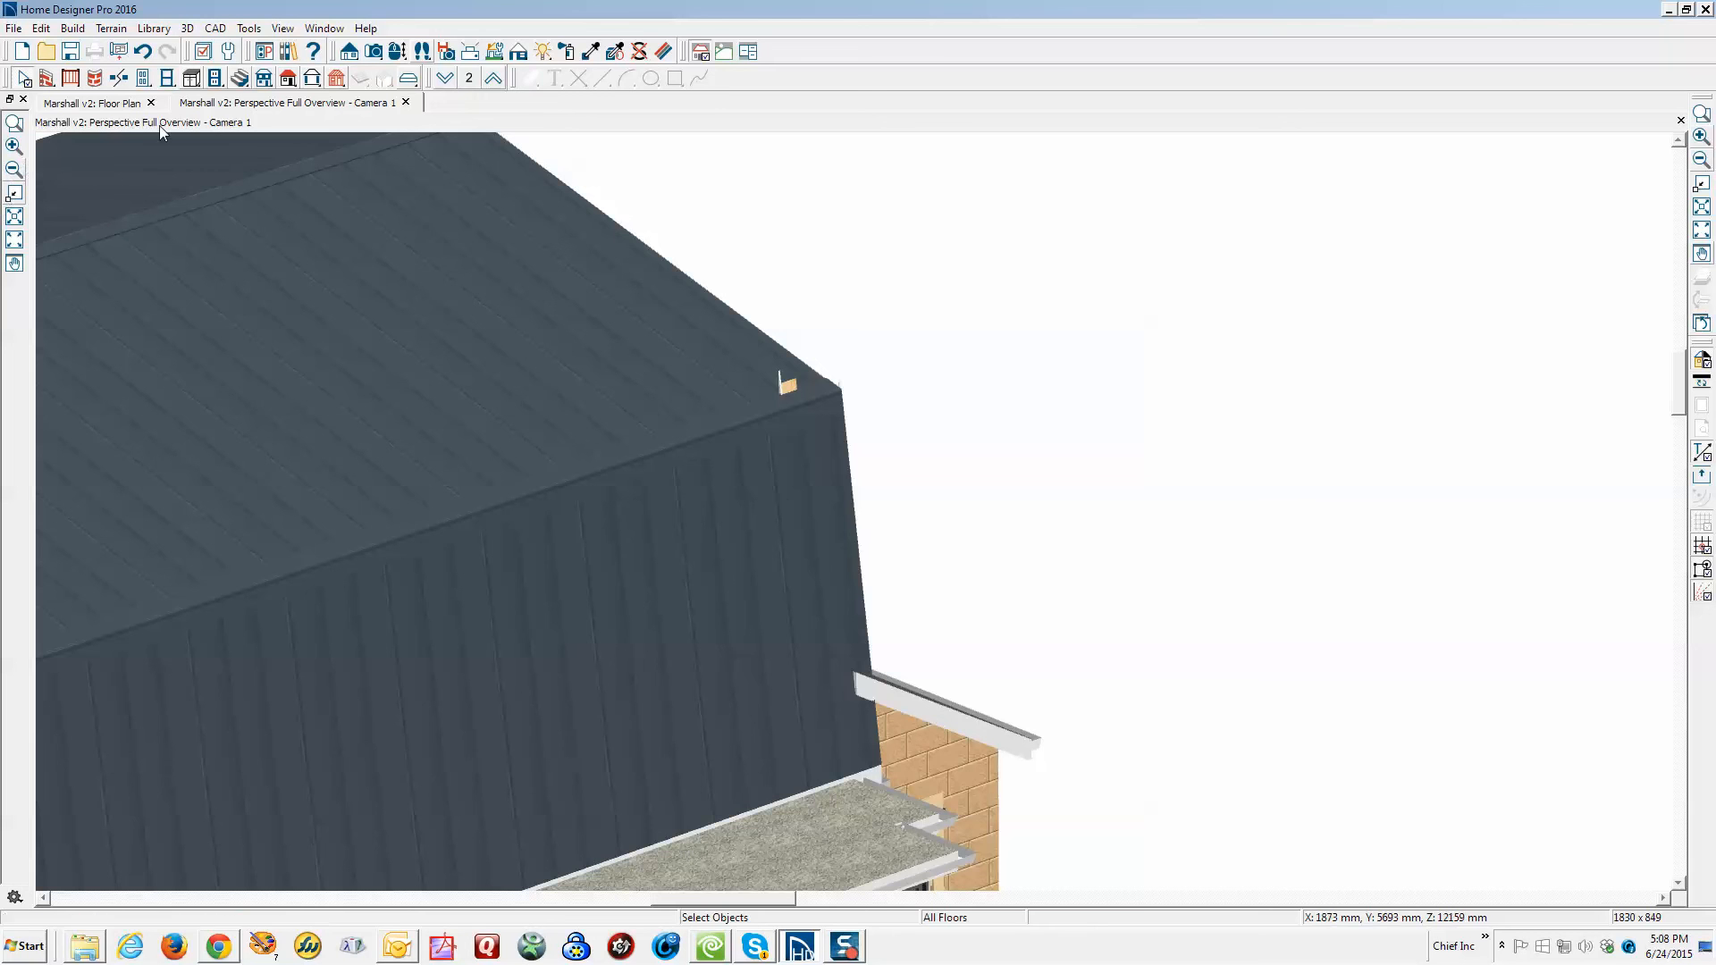
Orbit to the extension side and select the fragment at the roof corner to trace which lower wall it belongs to
left_click(397, 54)
left_click_drag(820, 340, 552, 309)
scroll(700, 420, "down", 4)
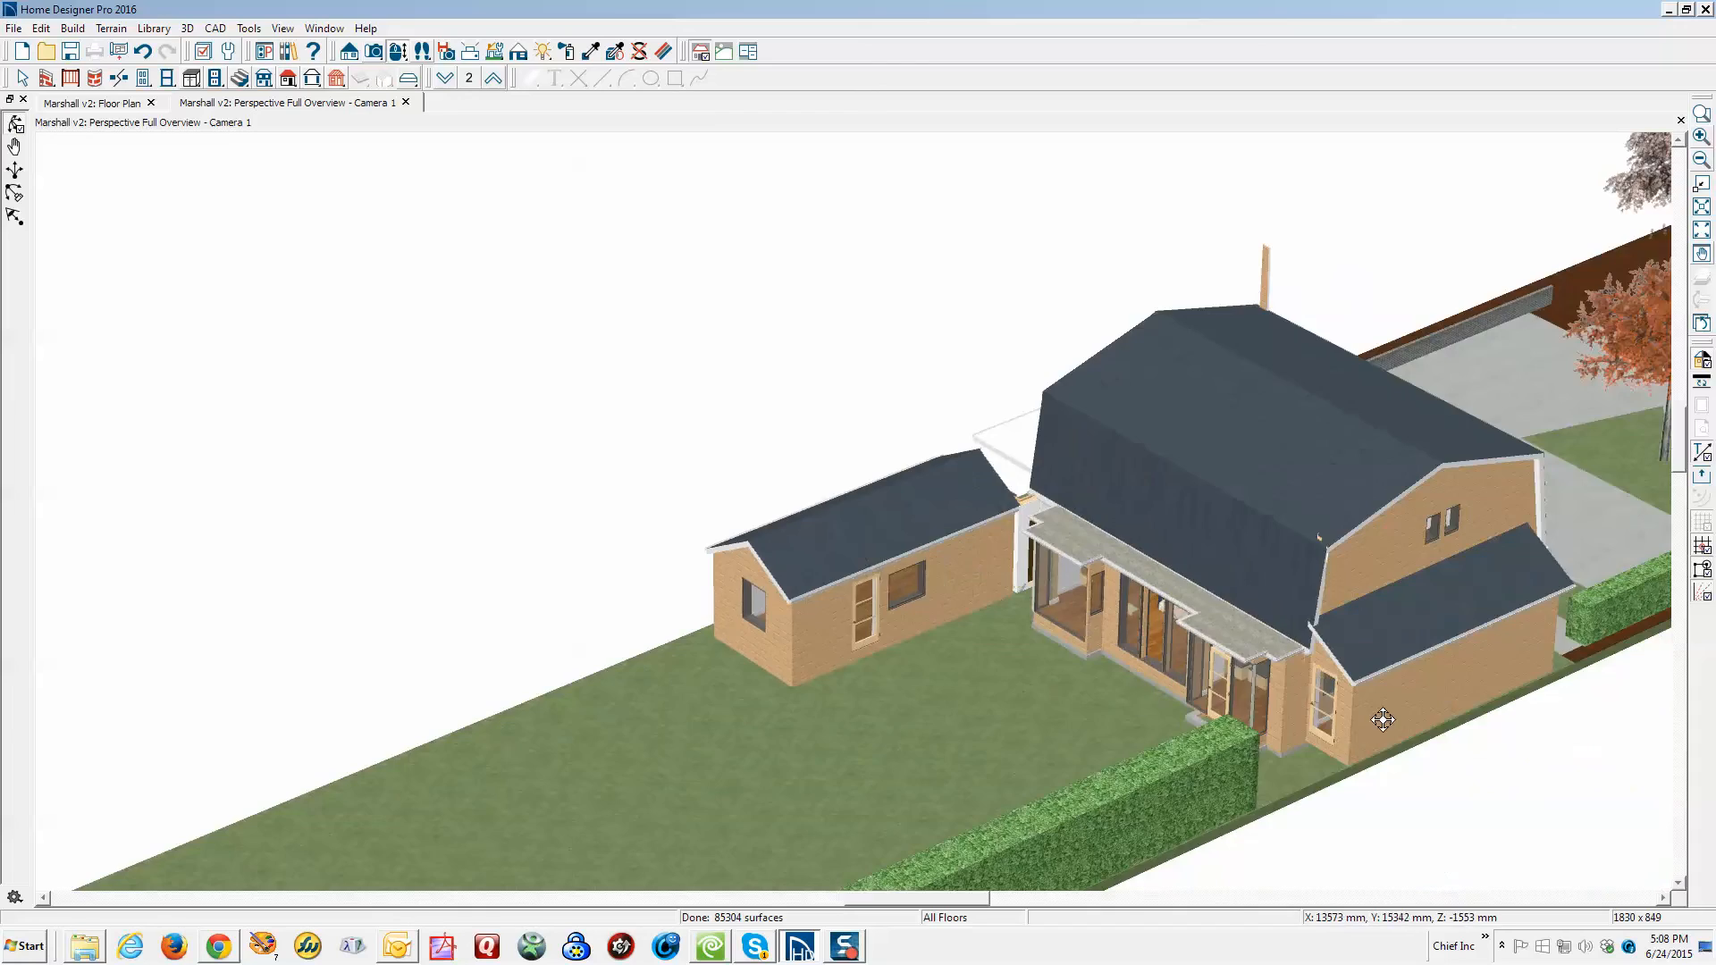
scroll(1377, 577, "up", 2)
scroll(1367, 572, "up", 5)
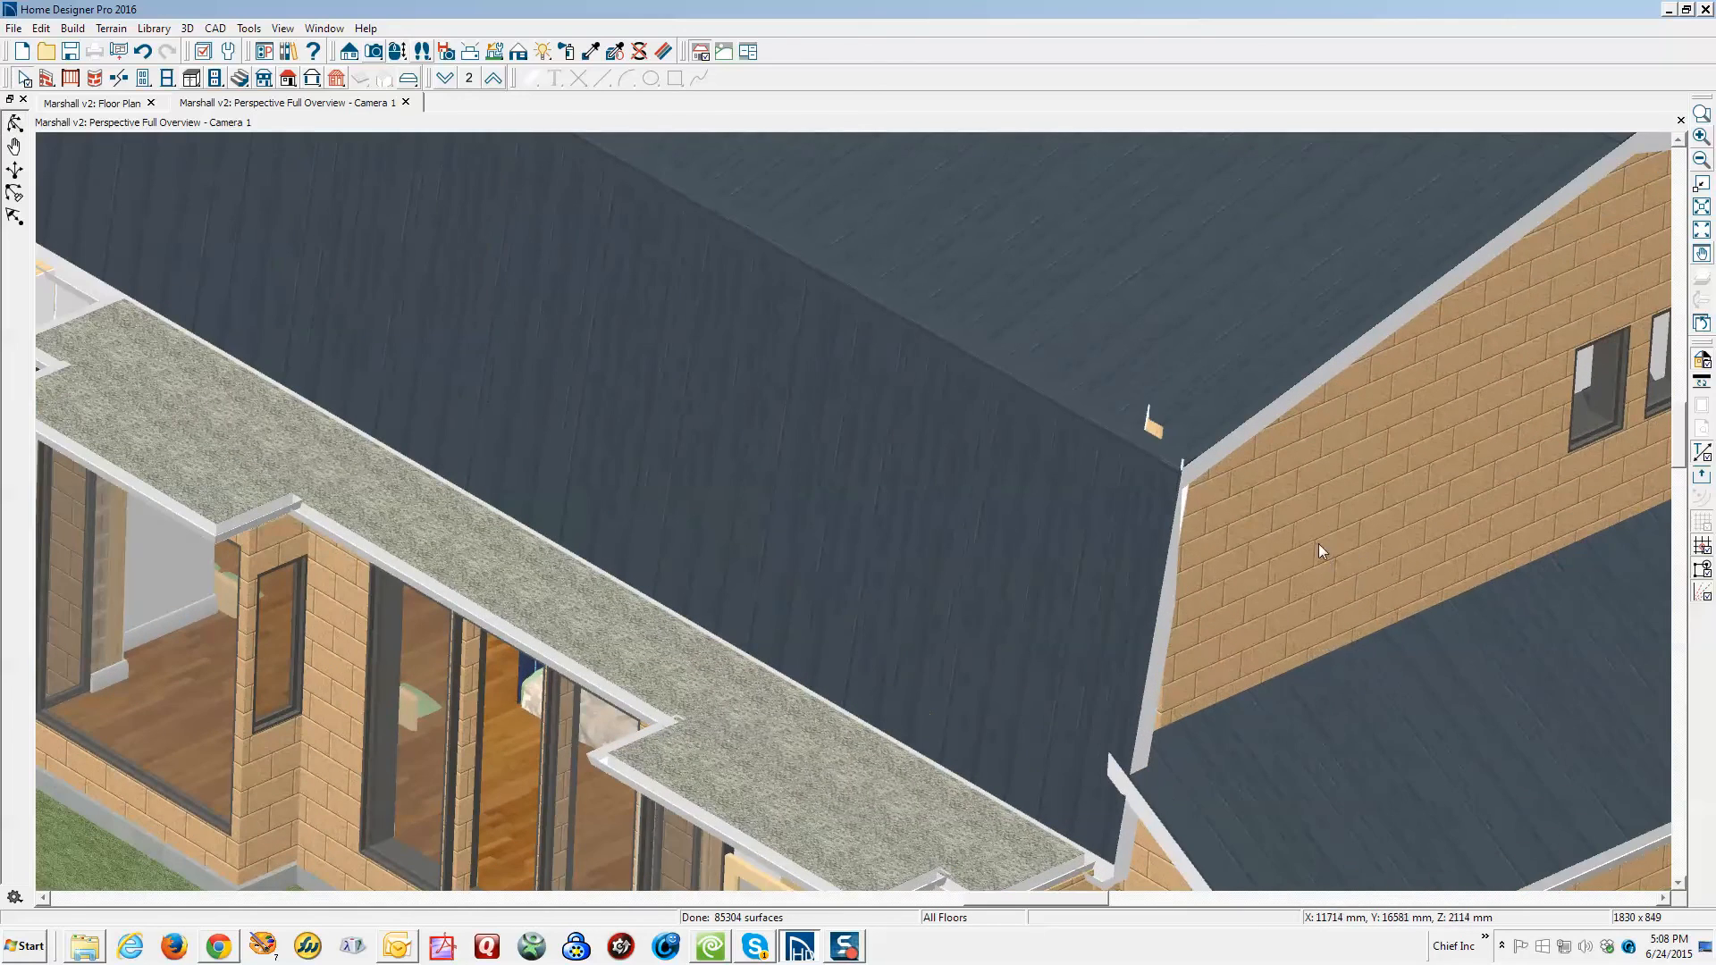
left_click(1153, 430)
scroll(1153, 430, "down", 5)
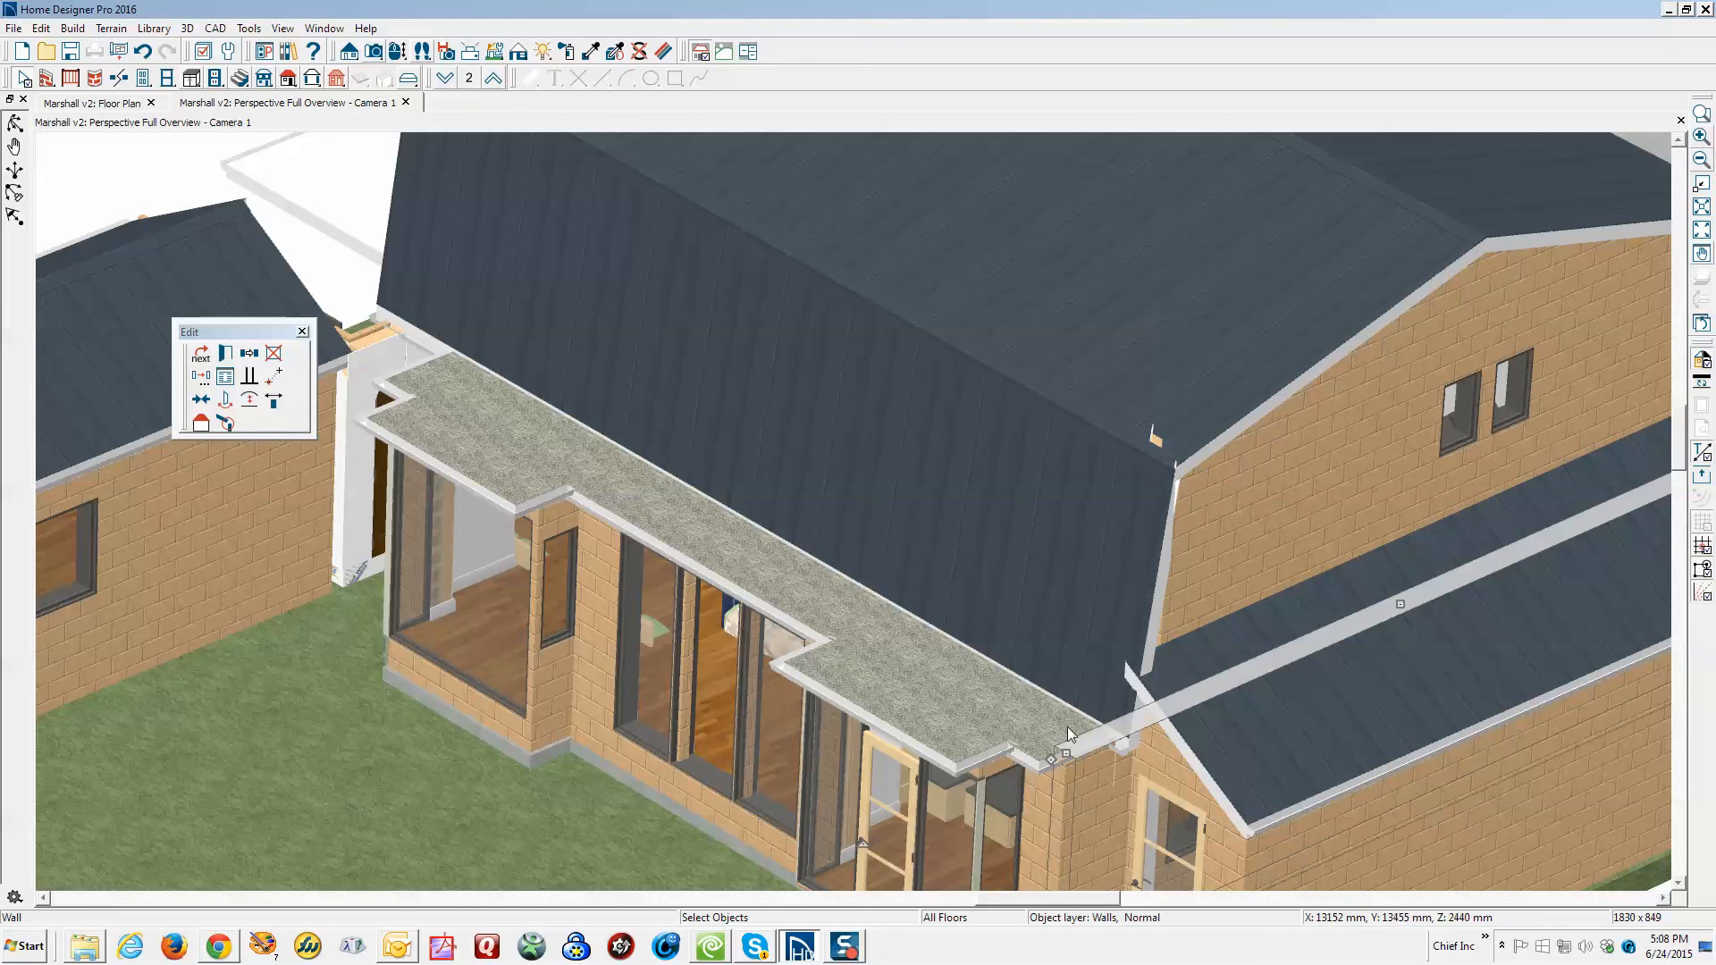
left_click(1107, 769)
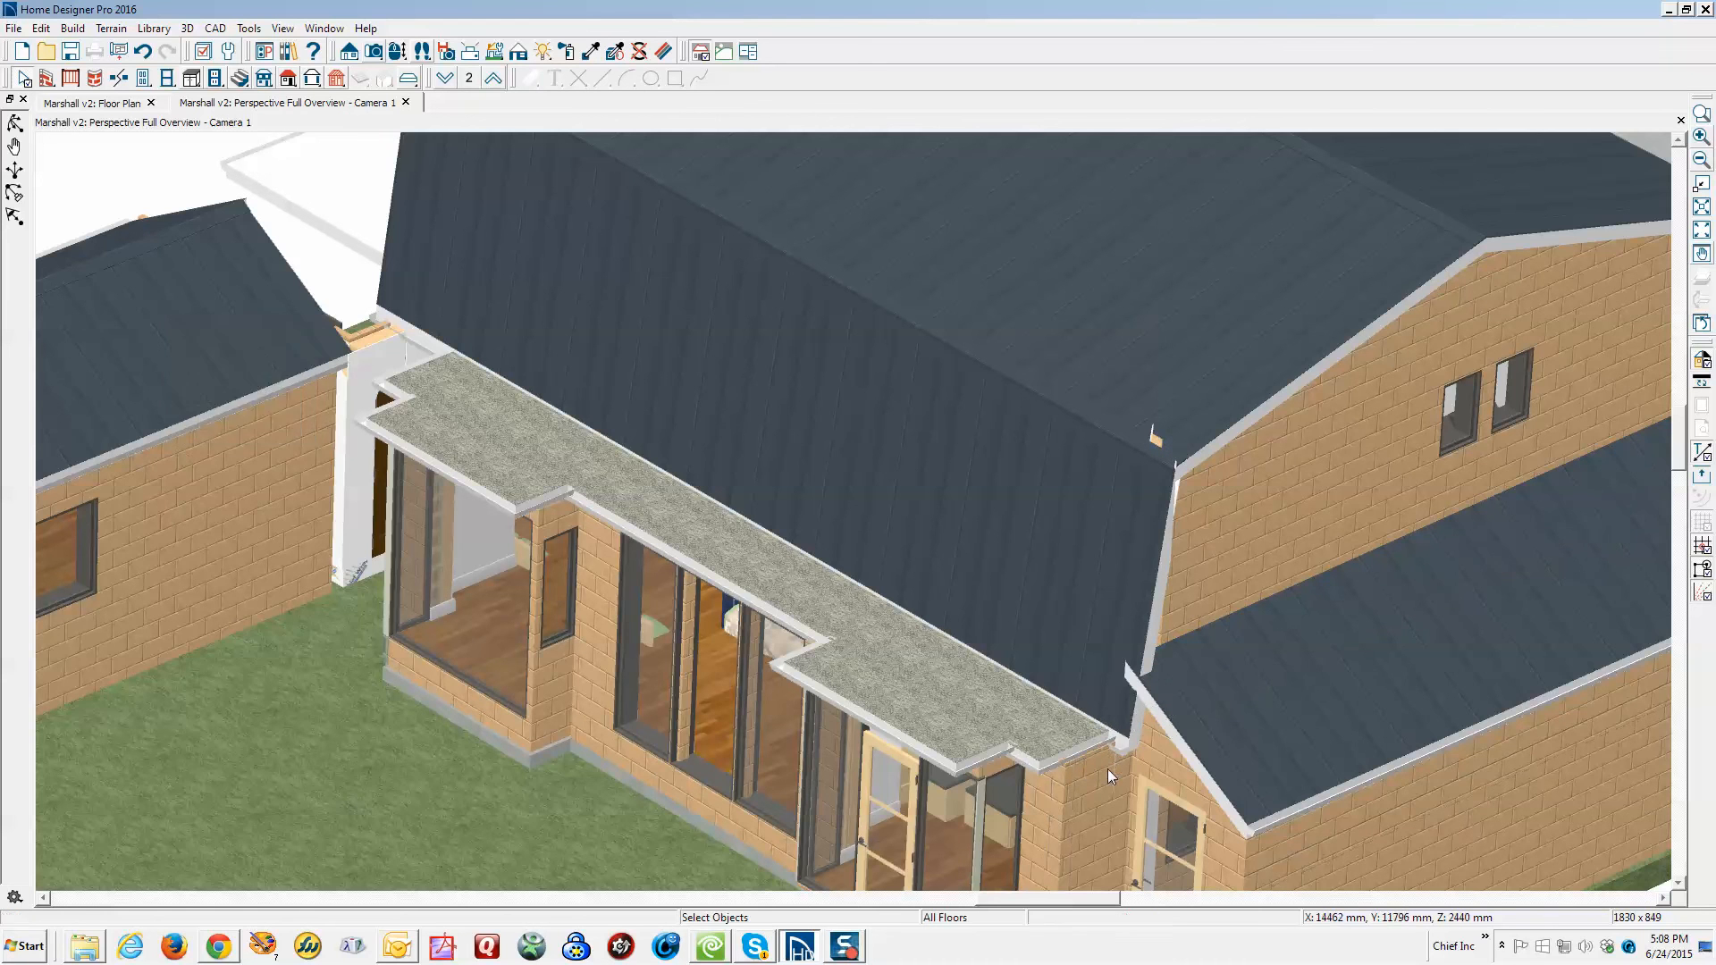
Select the wall between the bay windows and the extension and pull its two lowest stray outline points up toward the eave
key("Tab")
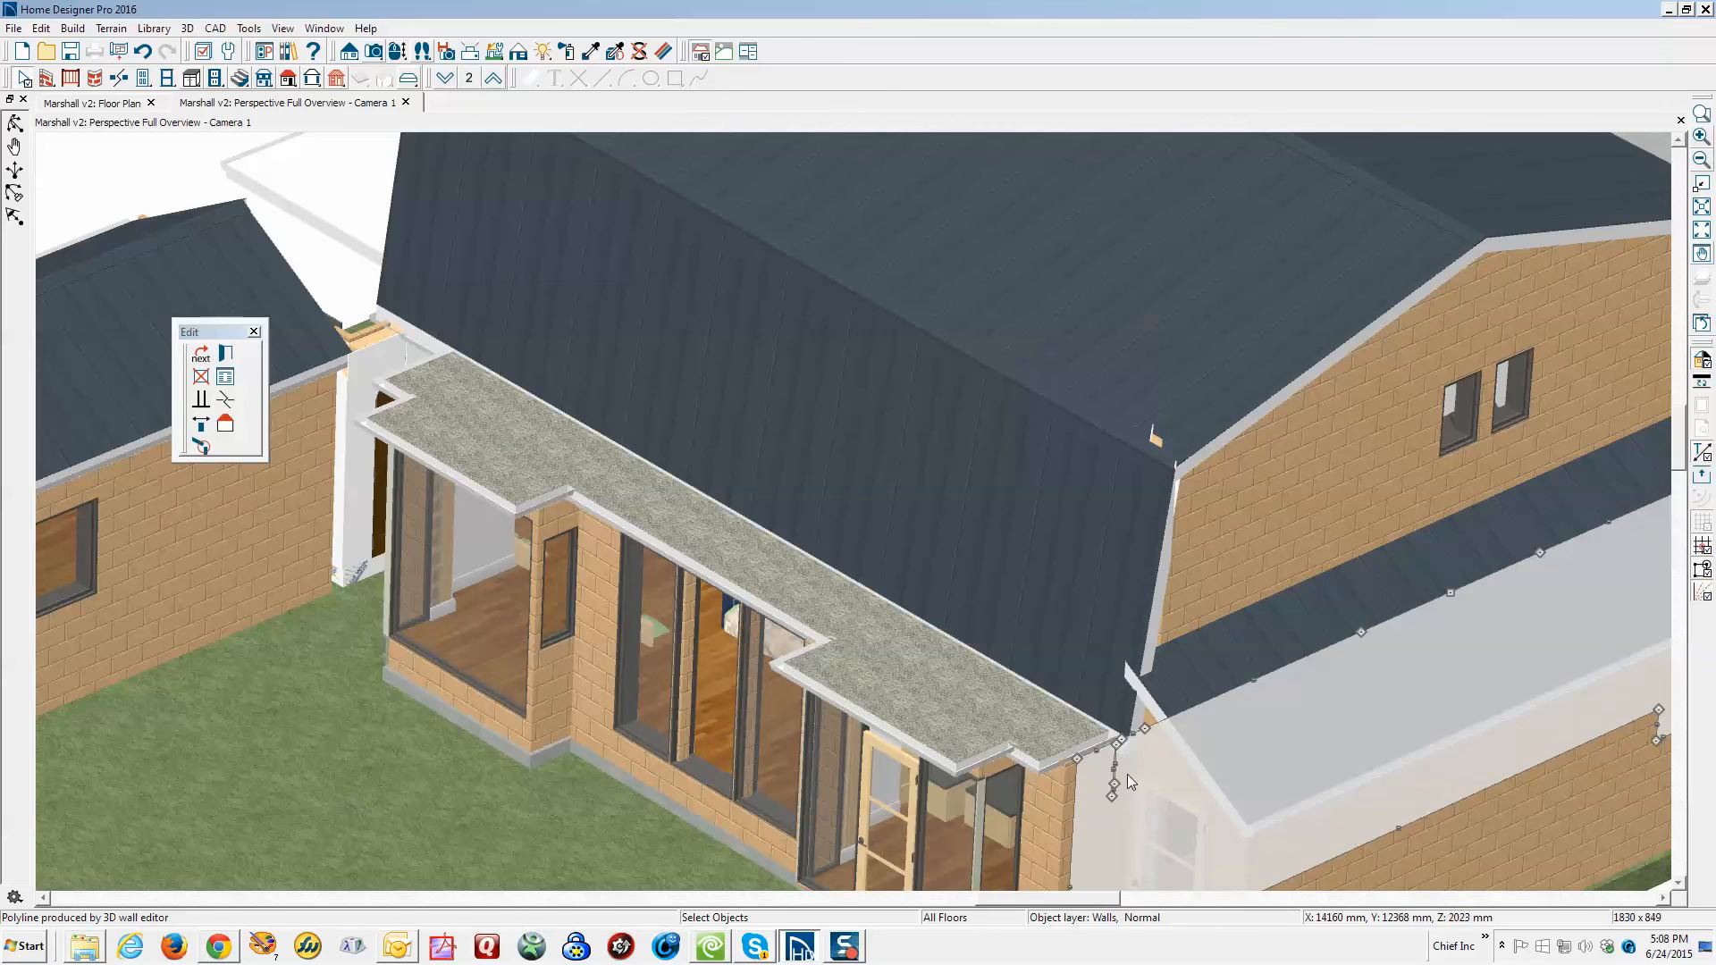
scroll(1127, 774, "up", 2)
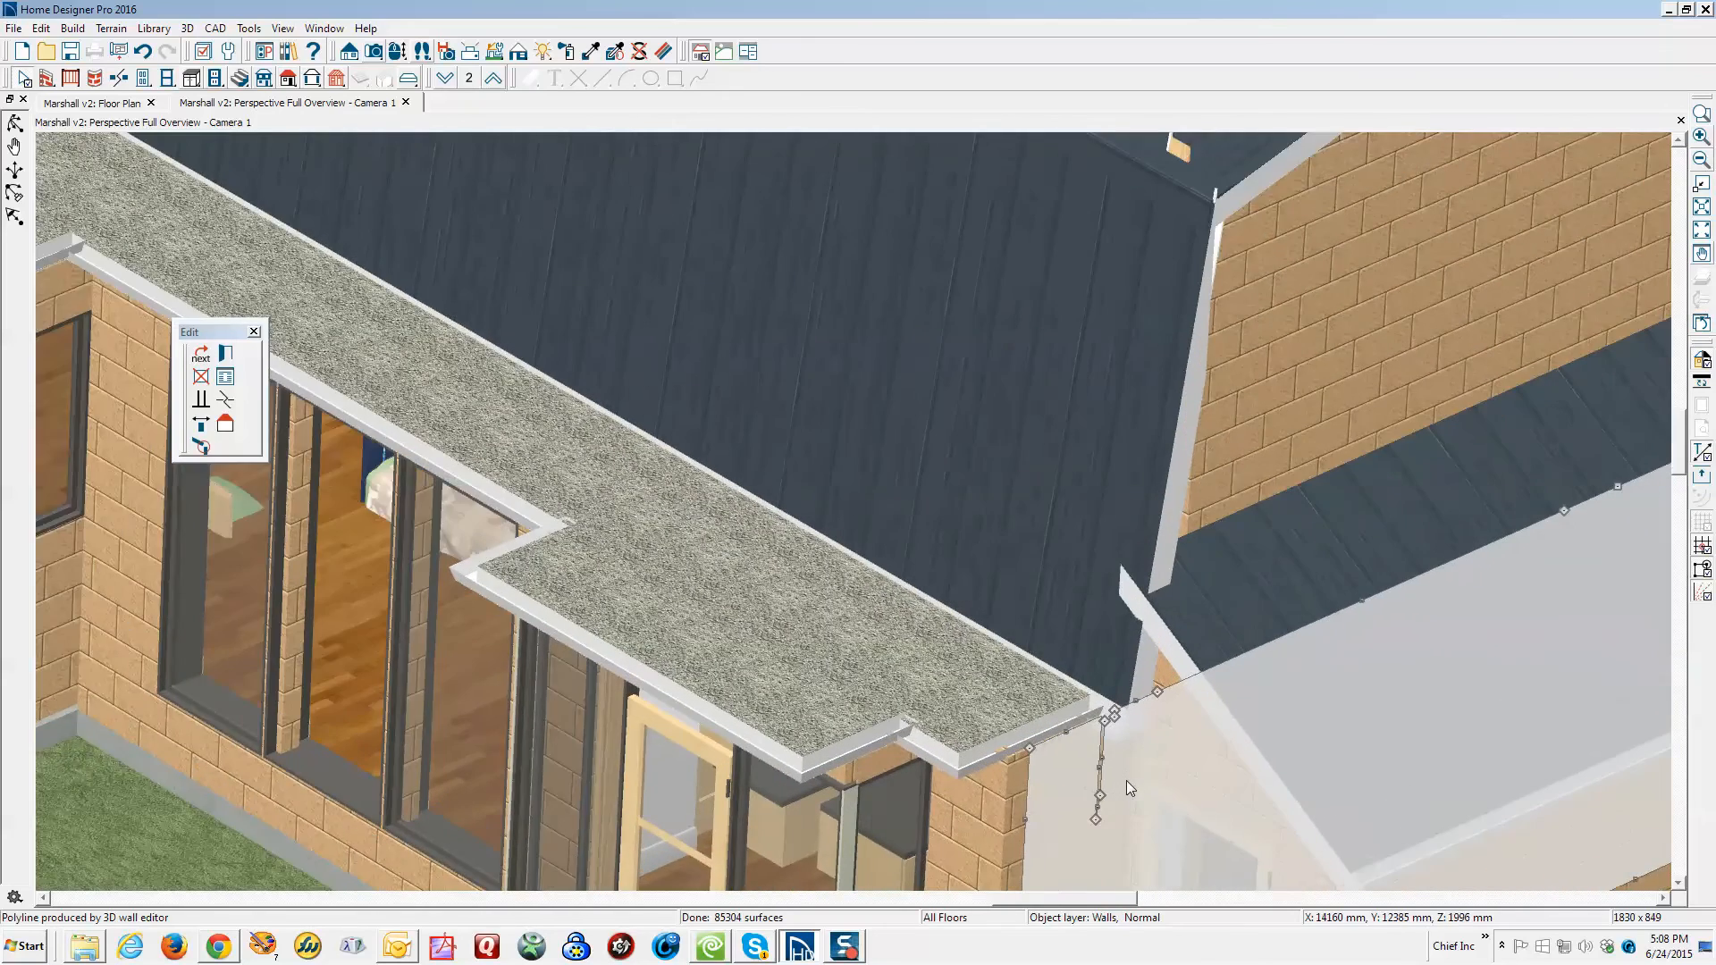
scroll(1128, 786, "up", 1)
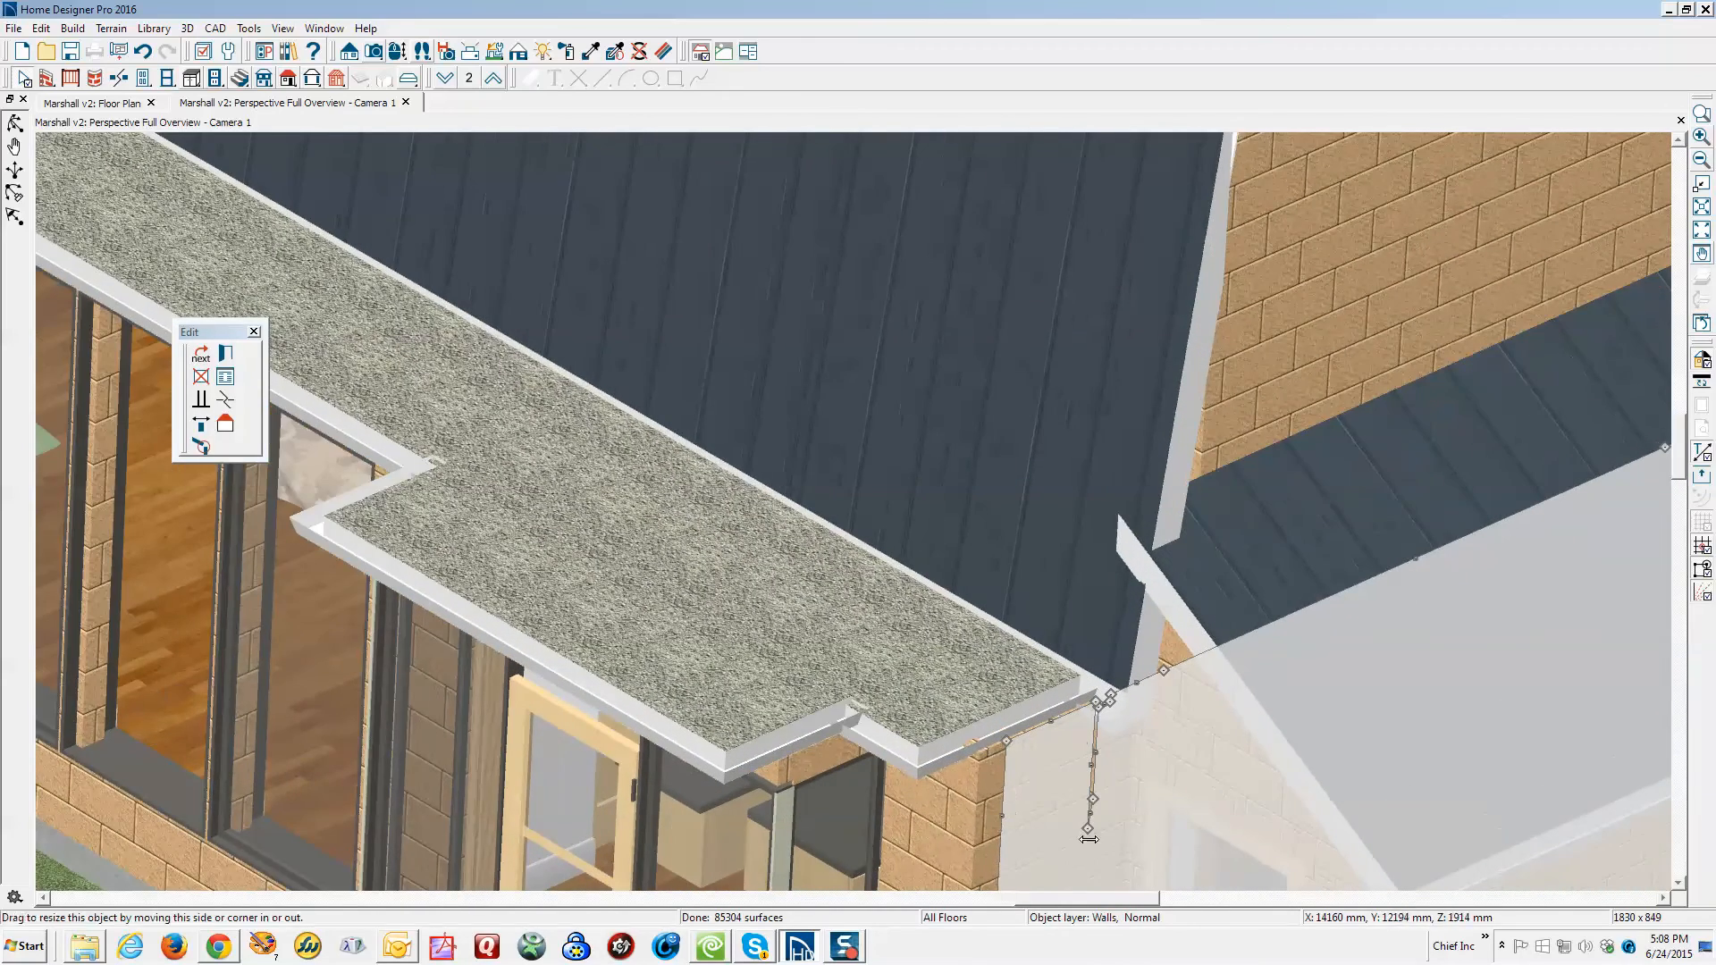
scroll(1135, 786, "up", 1)
scroll(1110, 825, "up", 4)
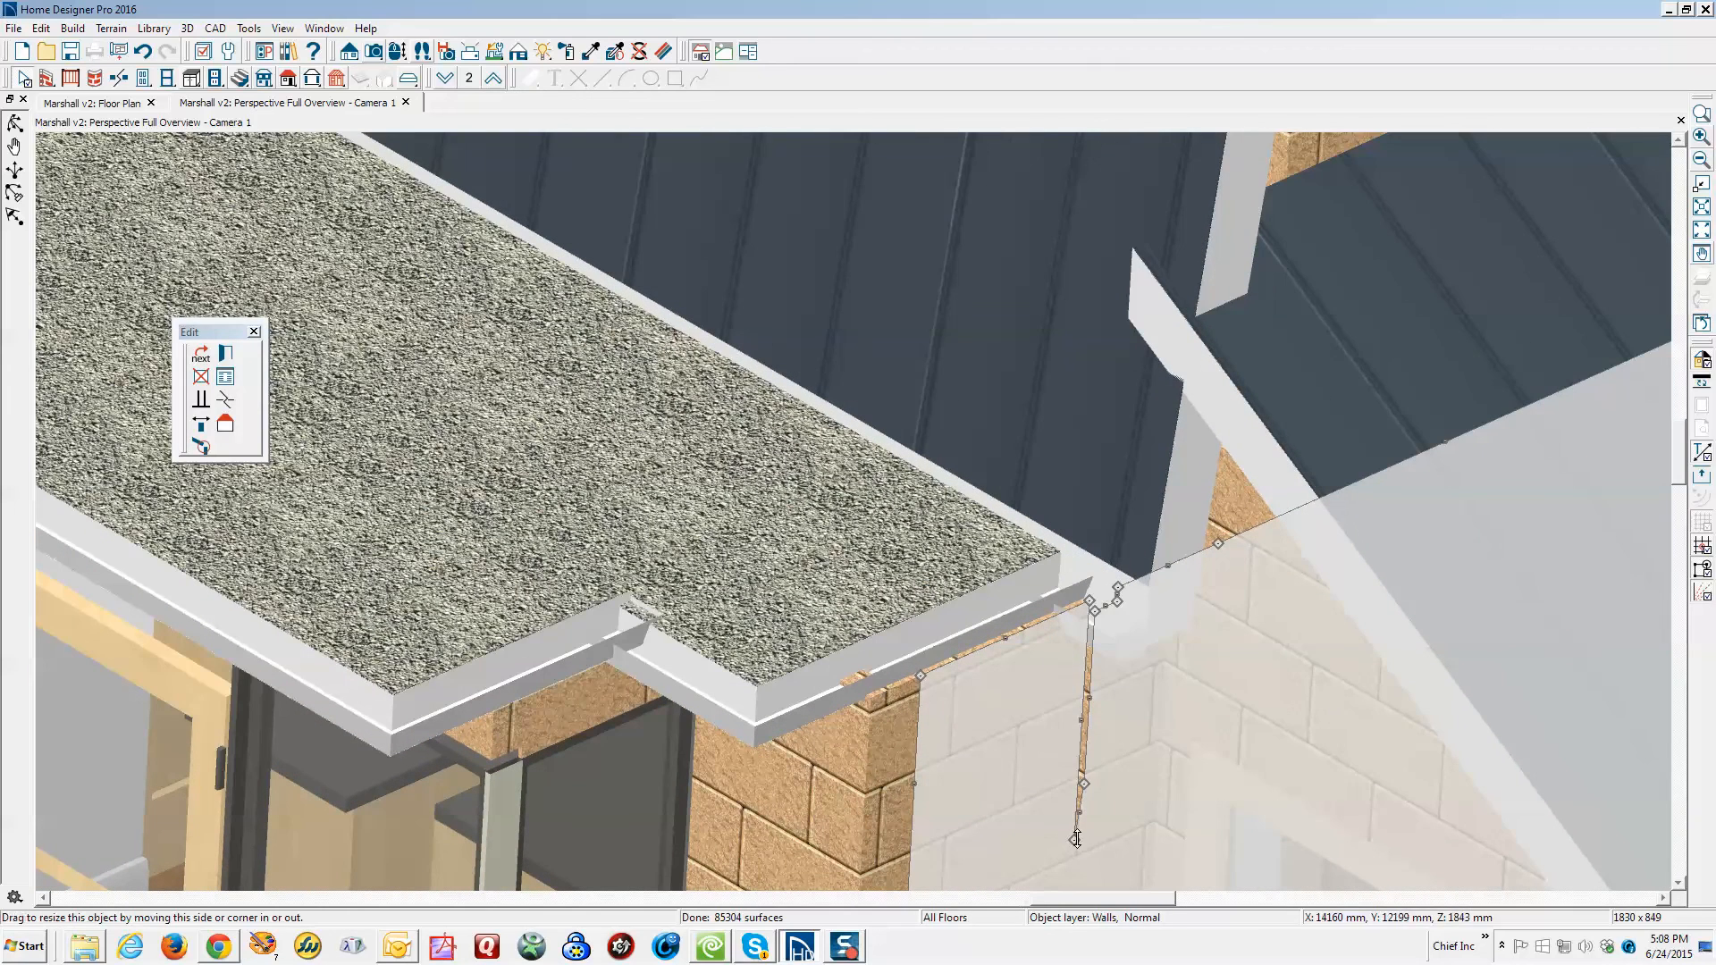
left_click_drag(1077, 840, 1091, 601)
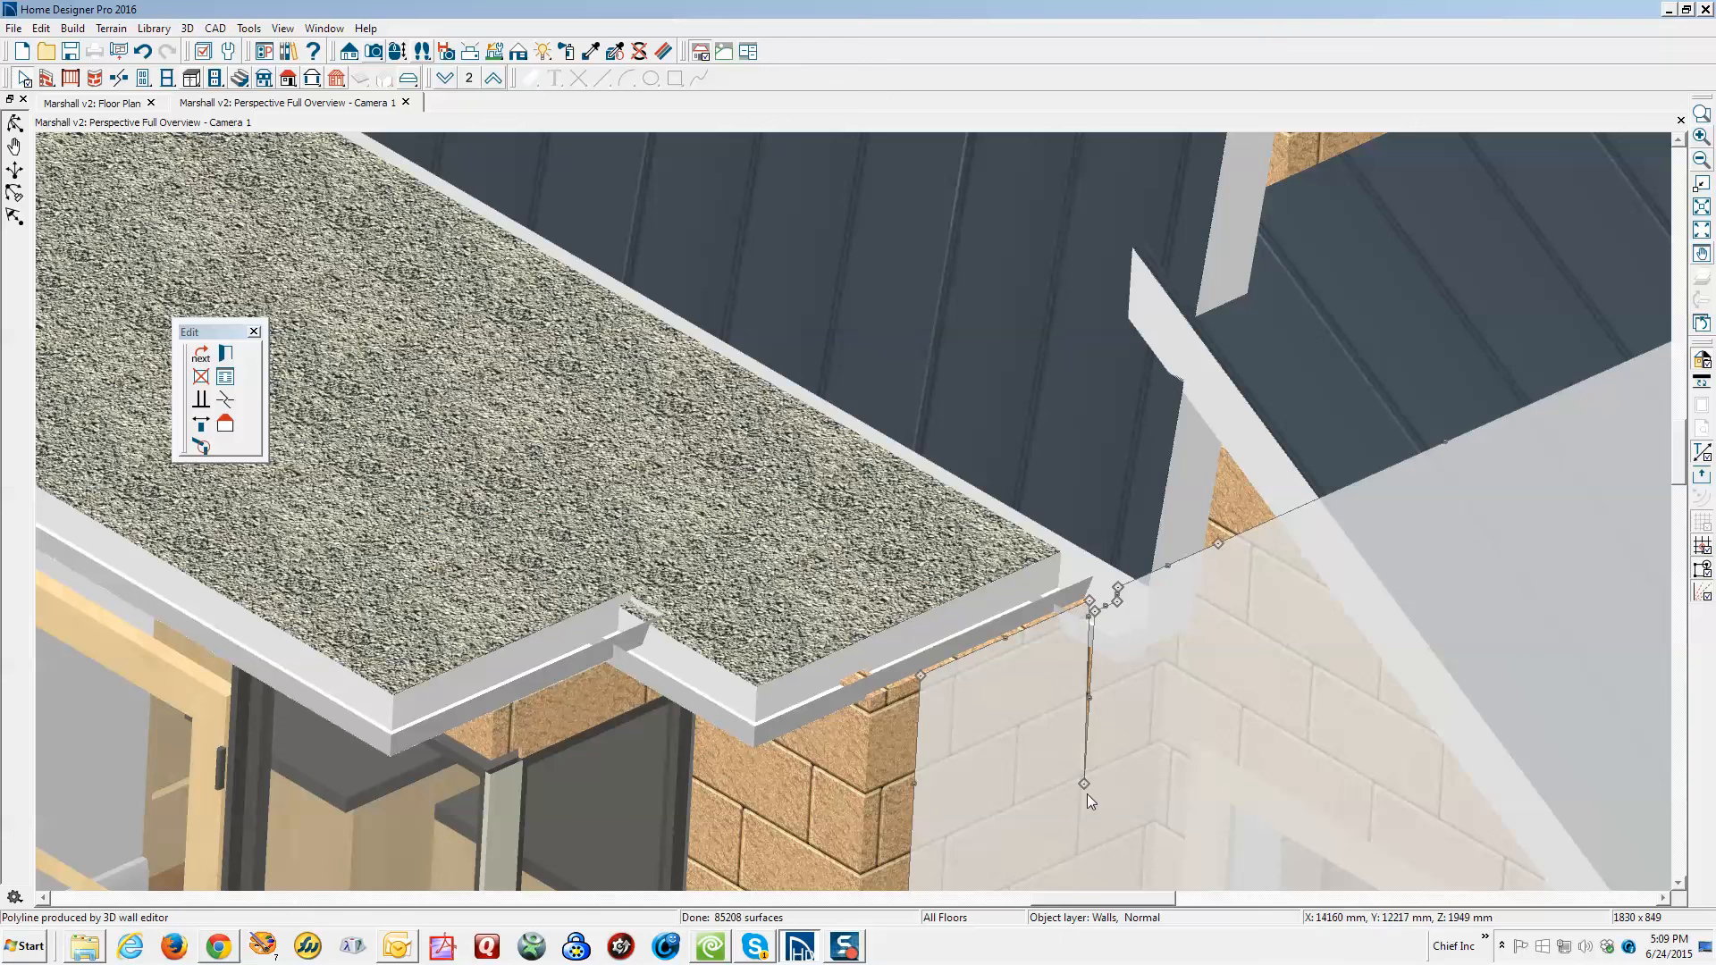
left_click_drag(1091, 786, 1121, 631)
scroll(1121, 631, "down", 5)
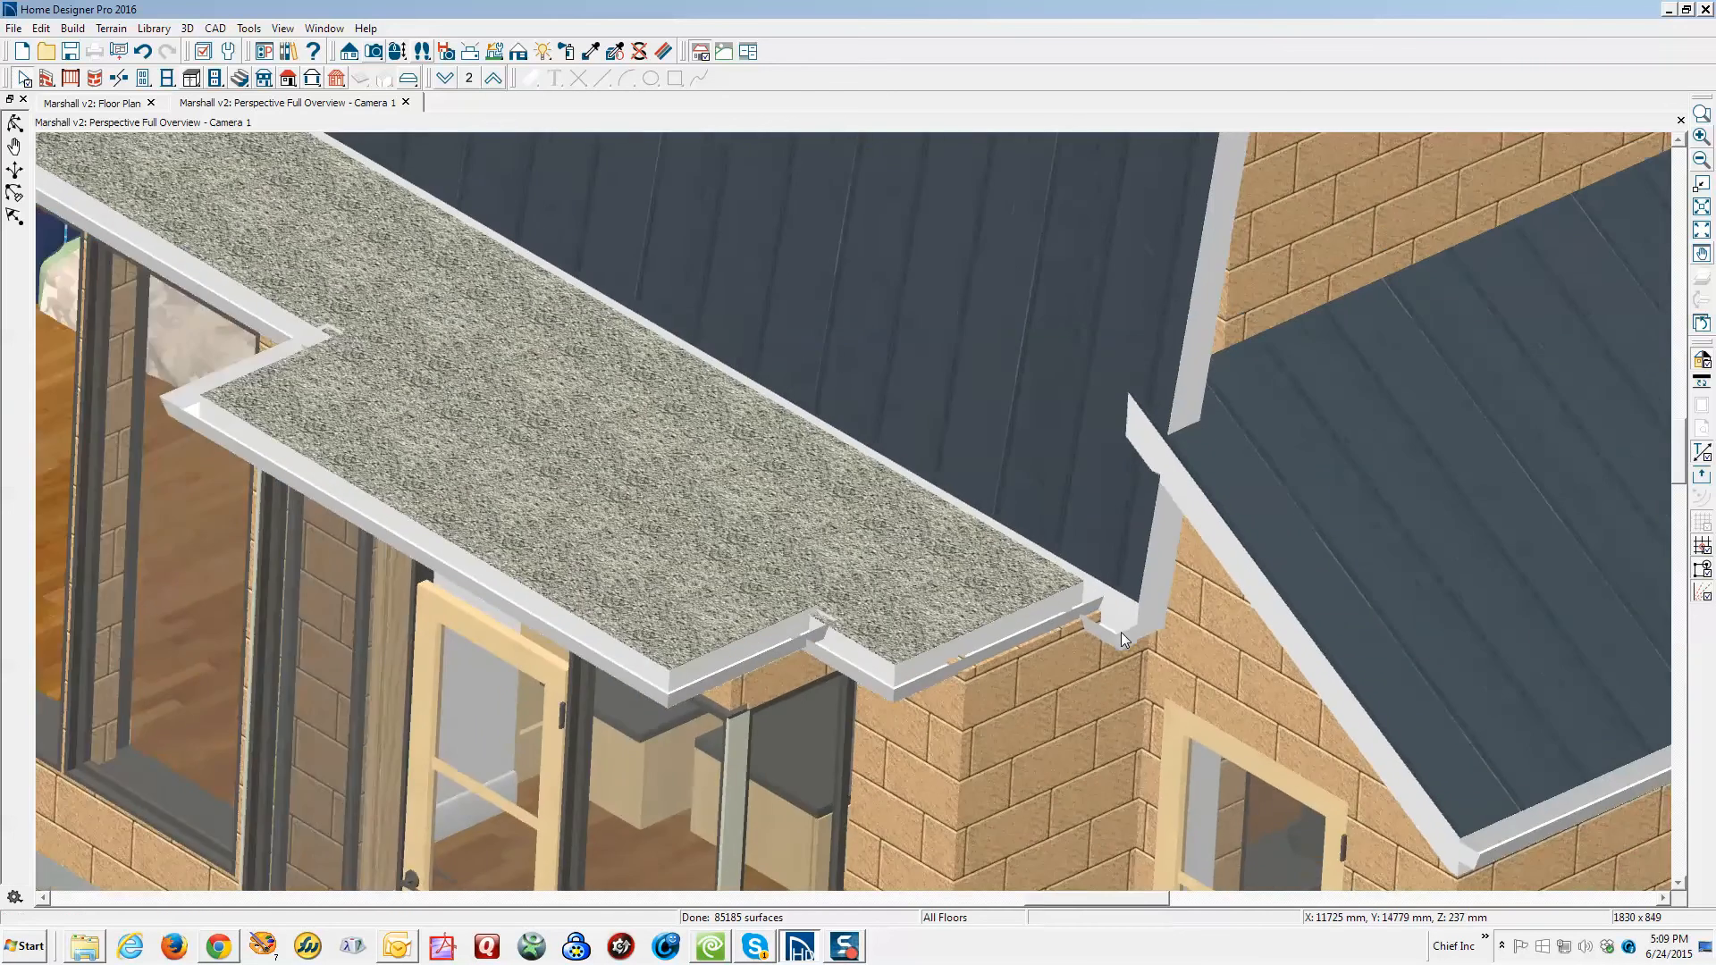
scroll(1120, 631, "down", 3)
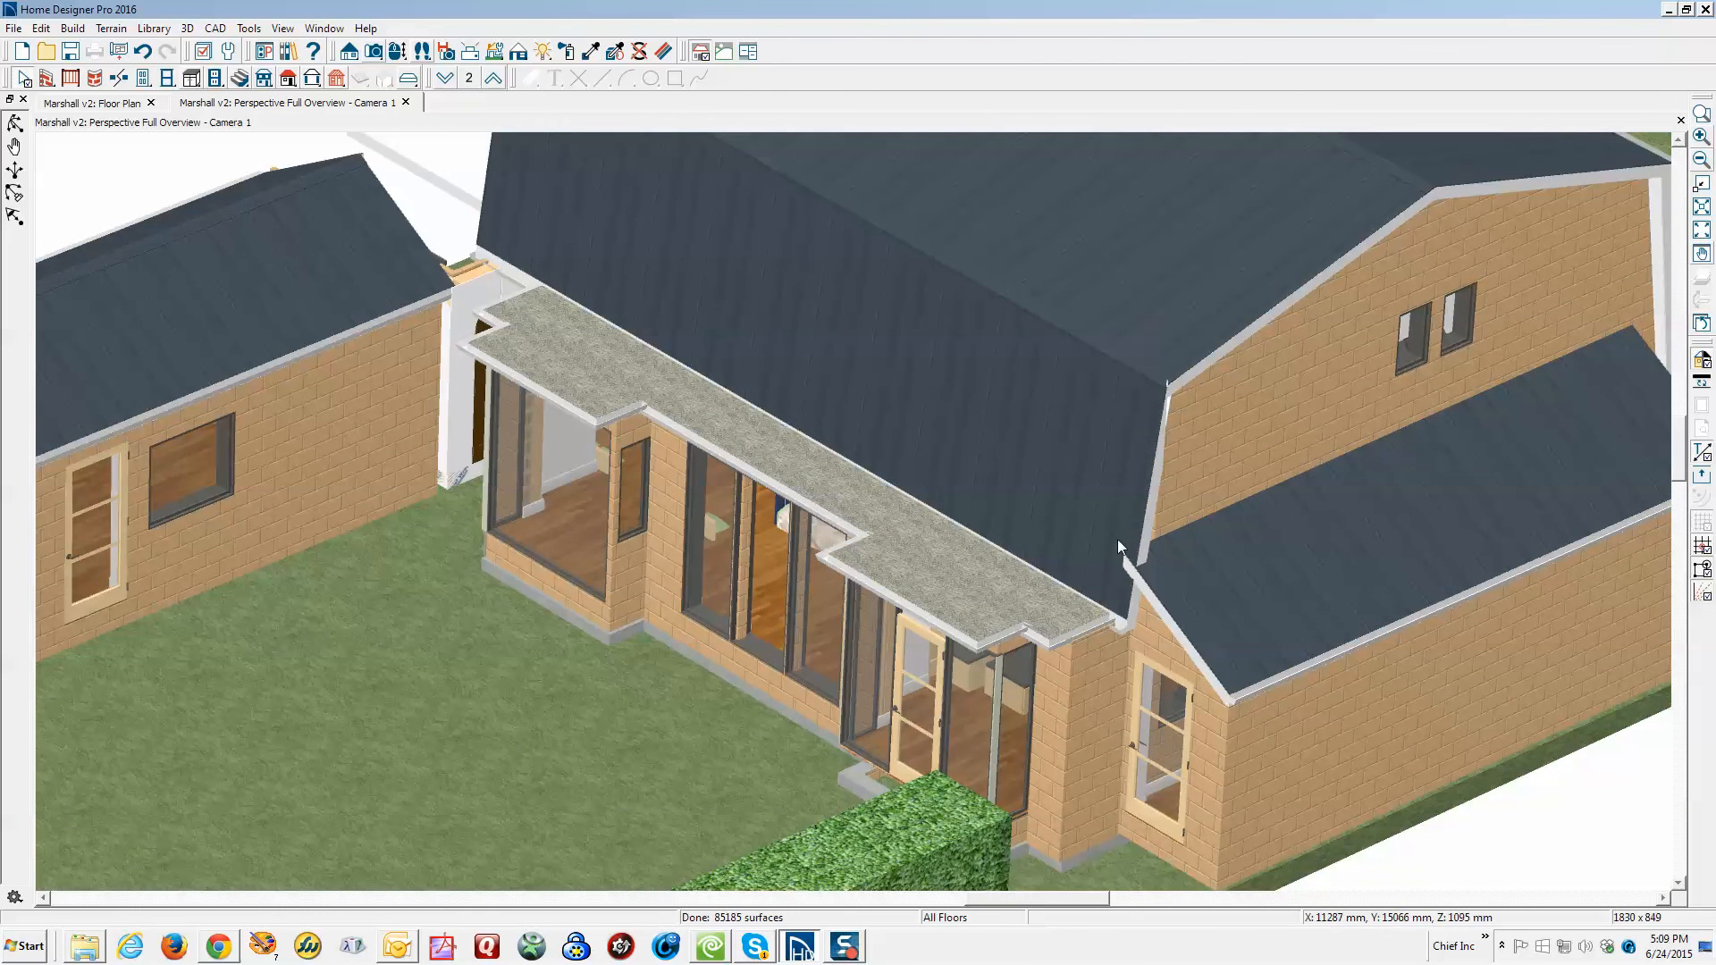
Pull the end edge of the flat roof plane above the bay windows slightly outward toward the extension
scroll(1117, 651, "up", 5)
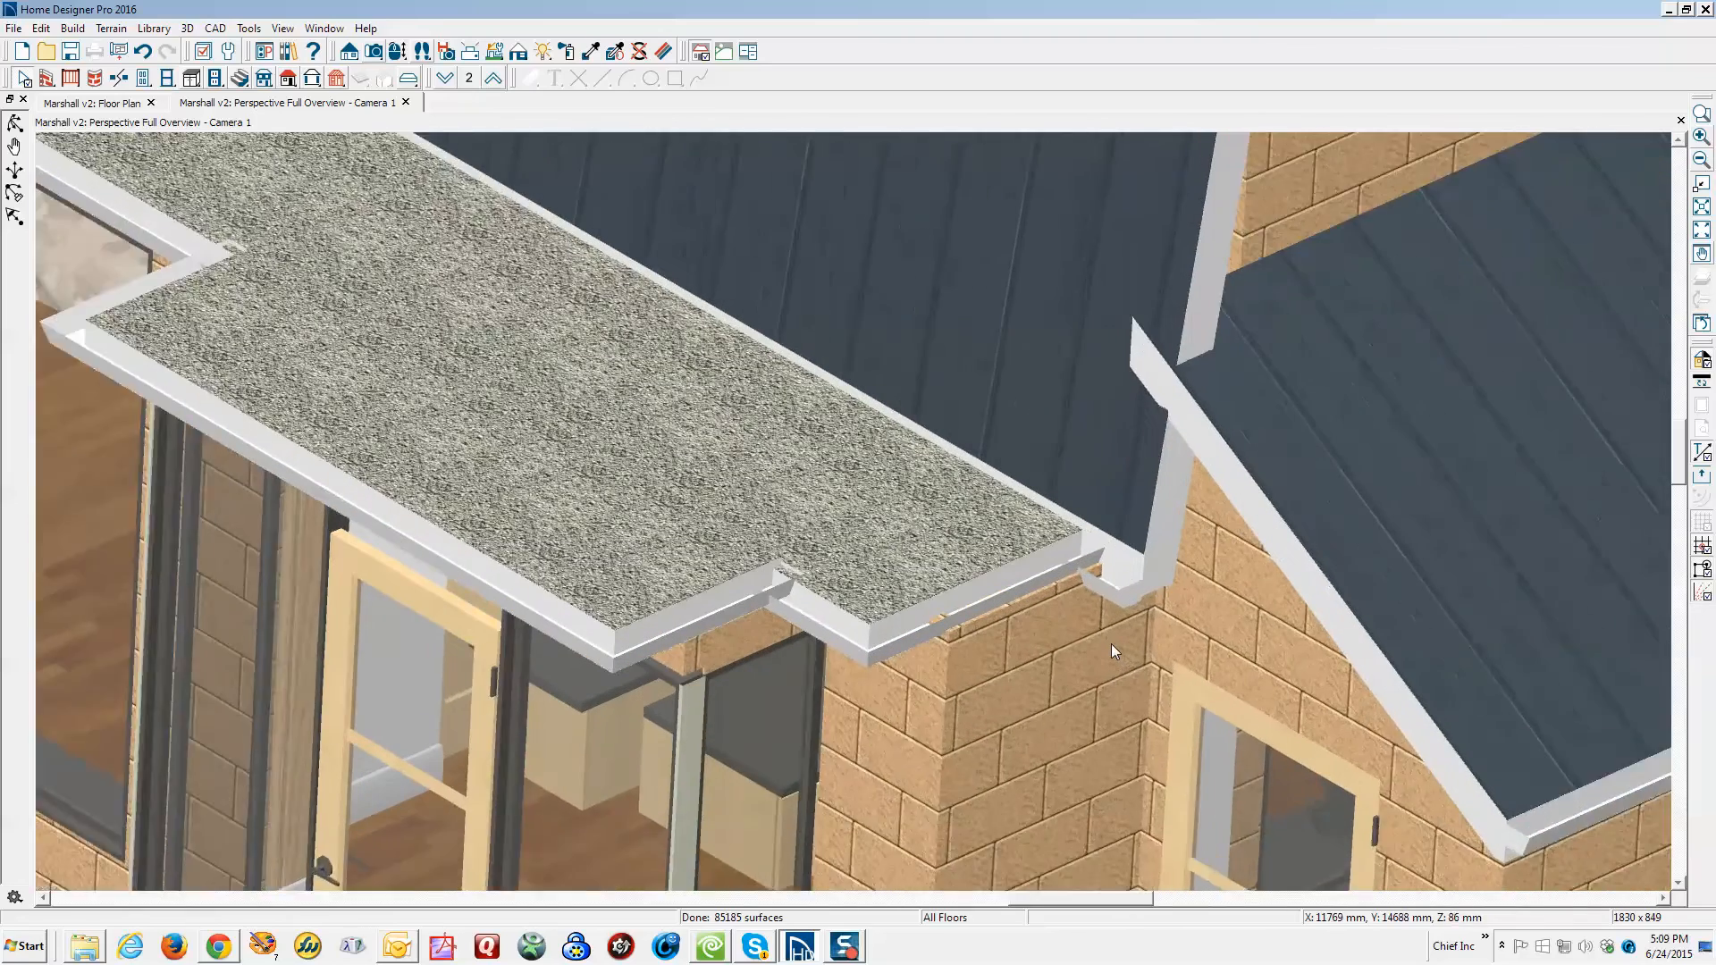
scroll(1112, 644, "up", 1)
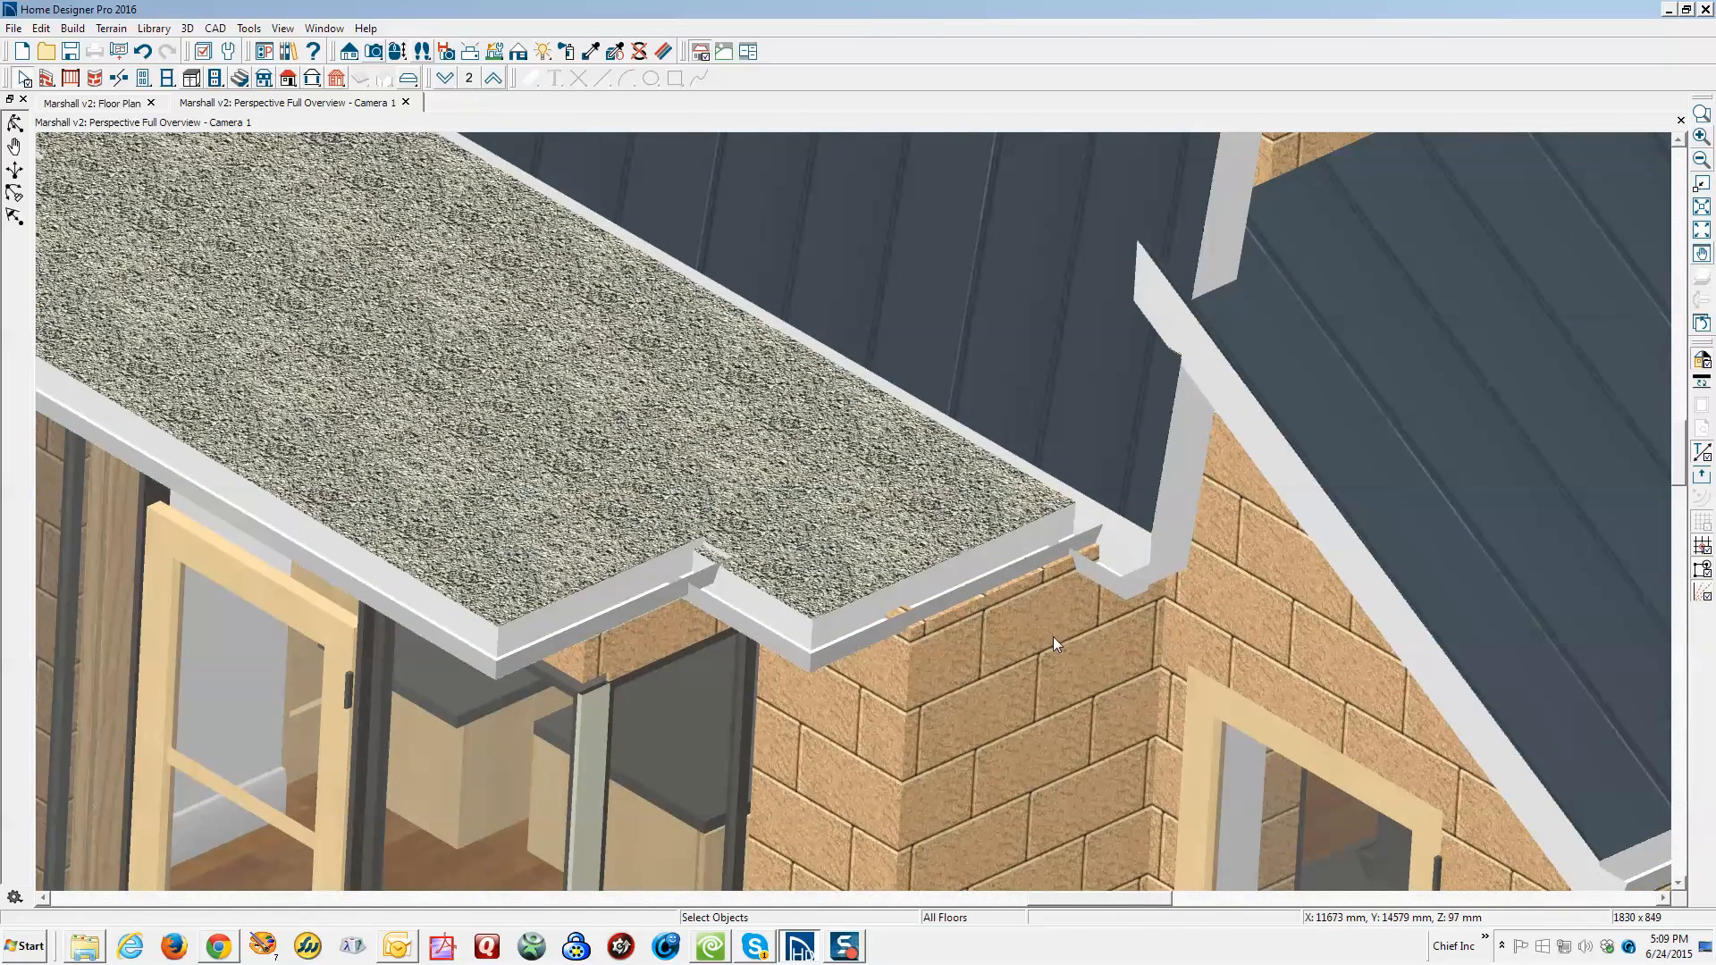
left_click(1053, 636)
left_click(975, 549)
key("Escape")
left_click(860, 563)
left_click_drag(978, 549, 1161, 489)
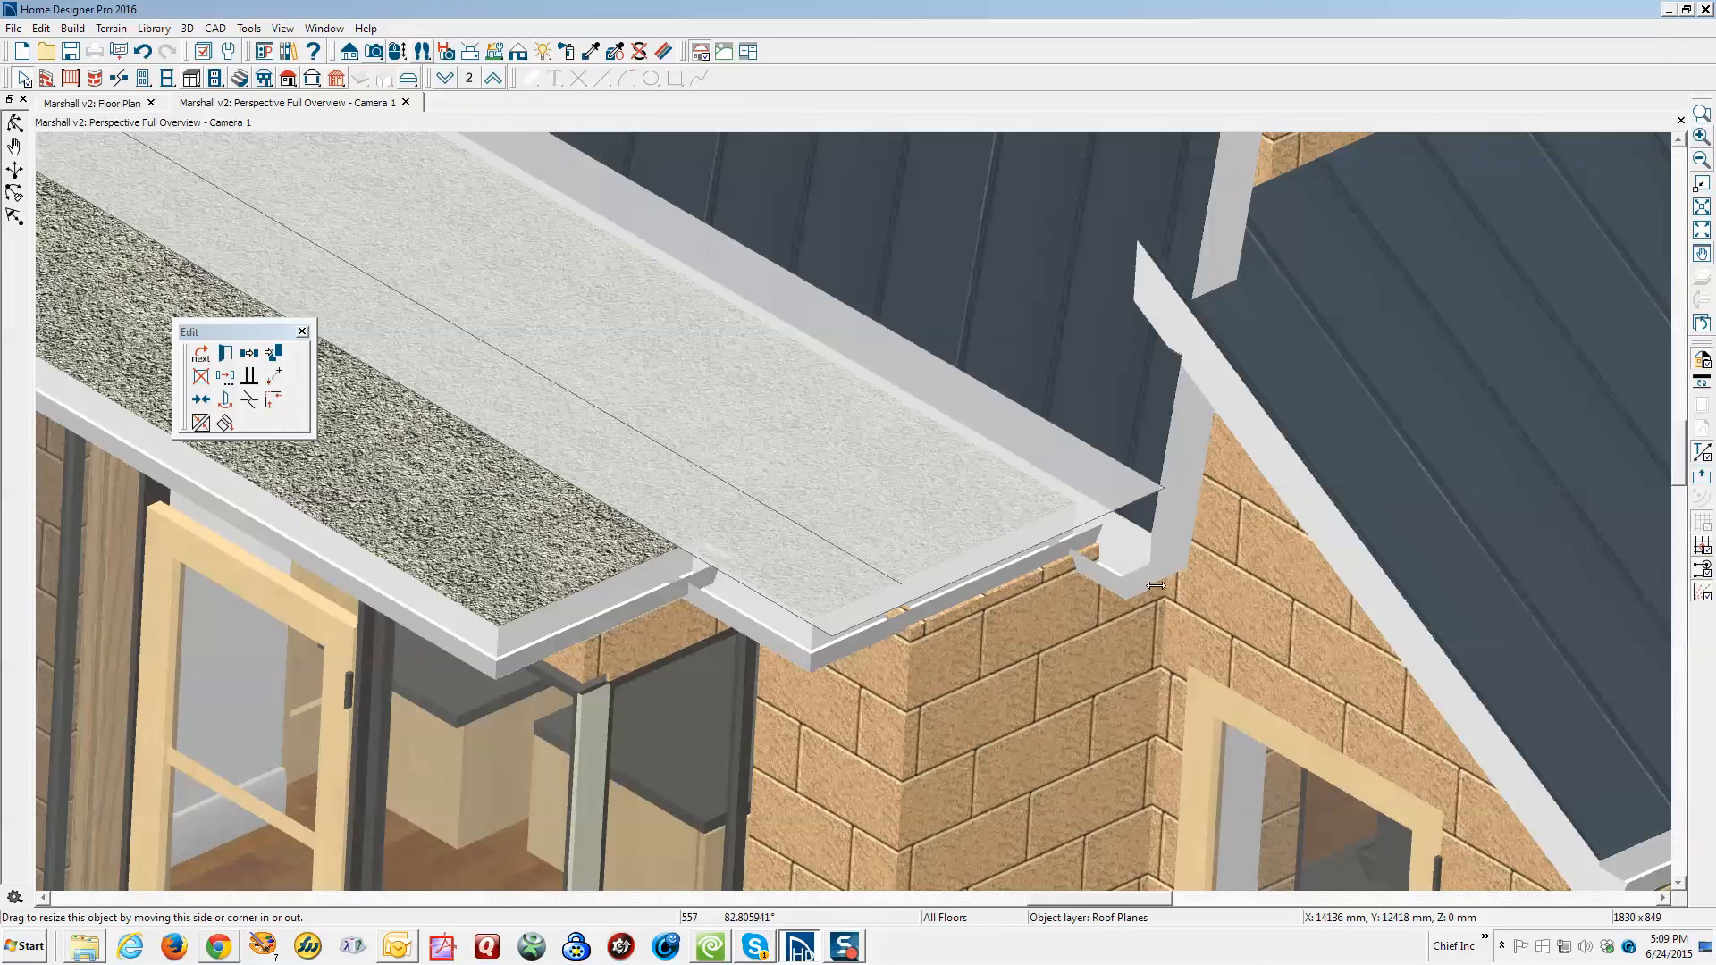
left_click_drag(1155, 585, 1134, 608)
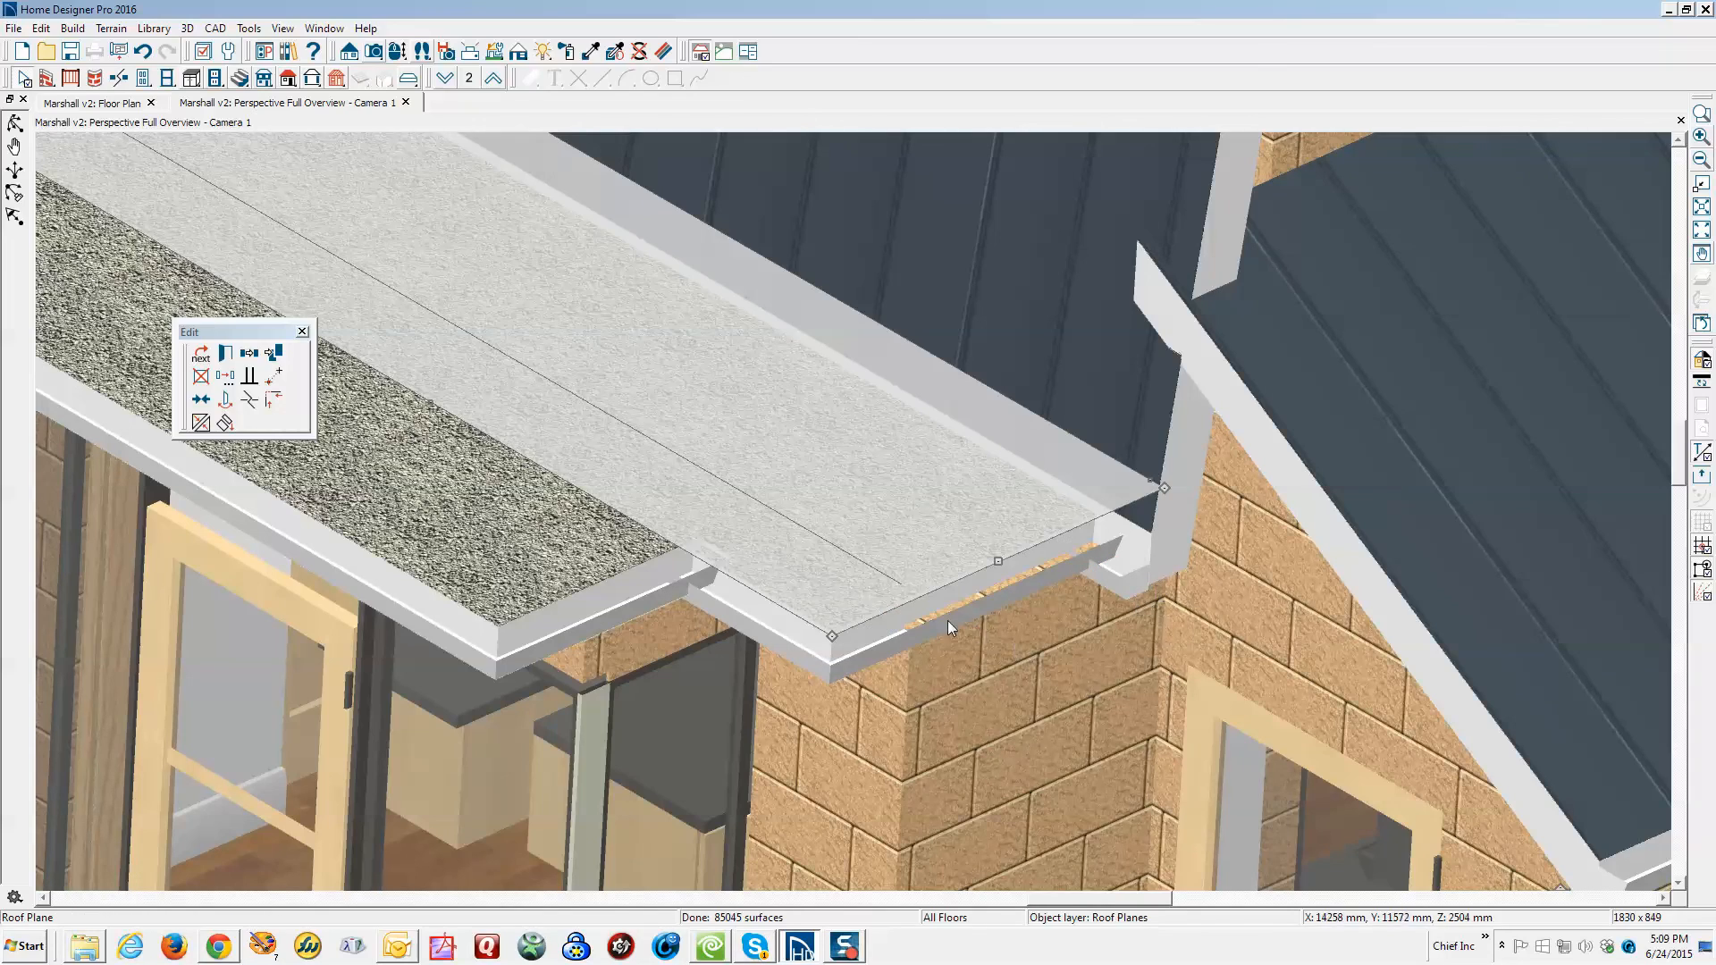
key("Escape")
Examine the garden side of the house and the junction between the outbuilding roof, the white wall and the flat bay roof
scroll(977, 612, "down", 4)
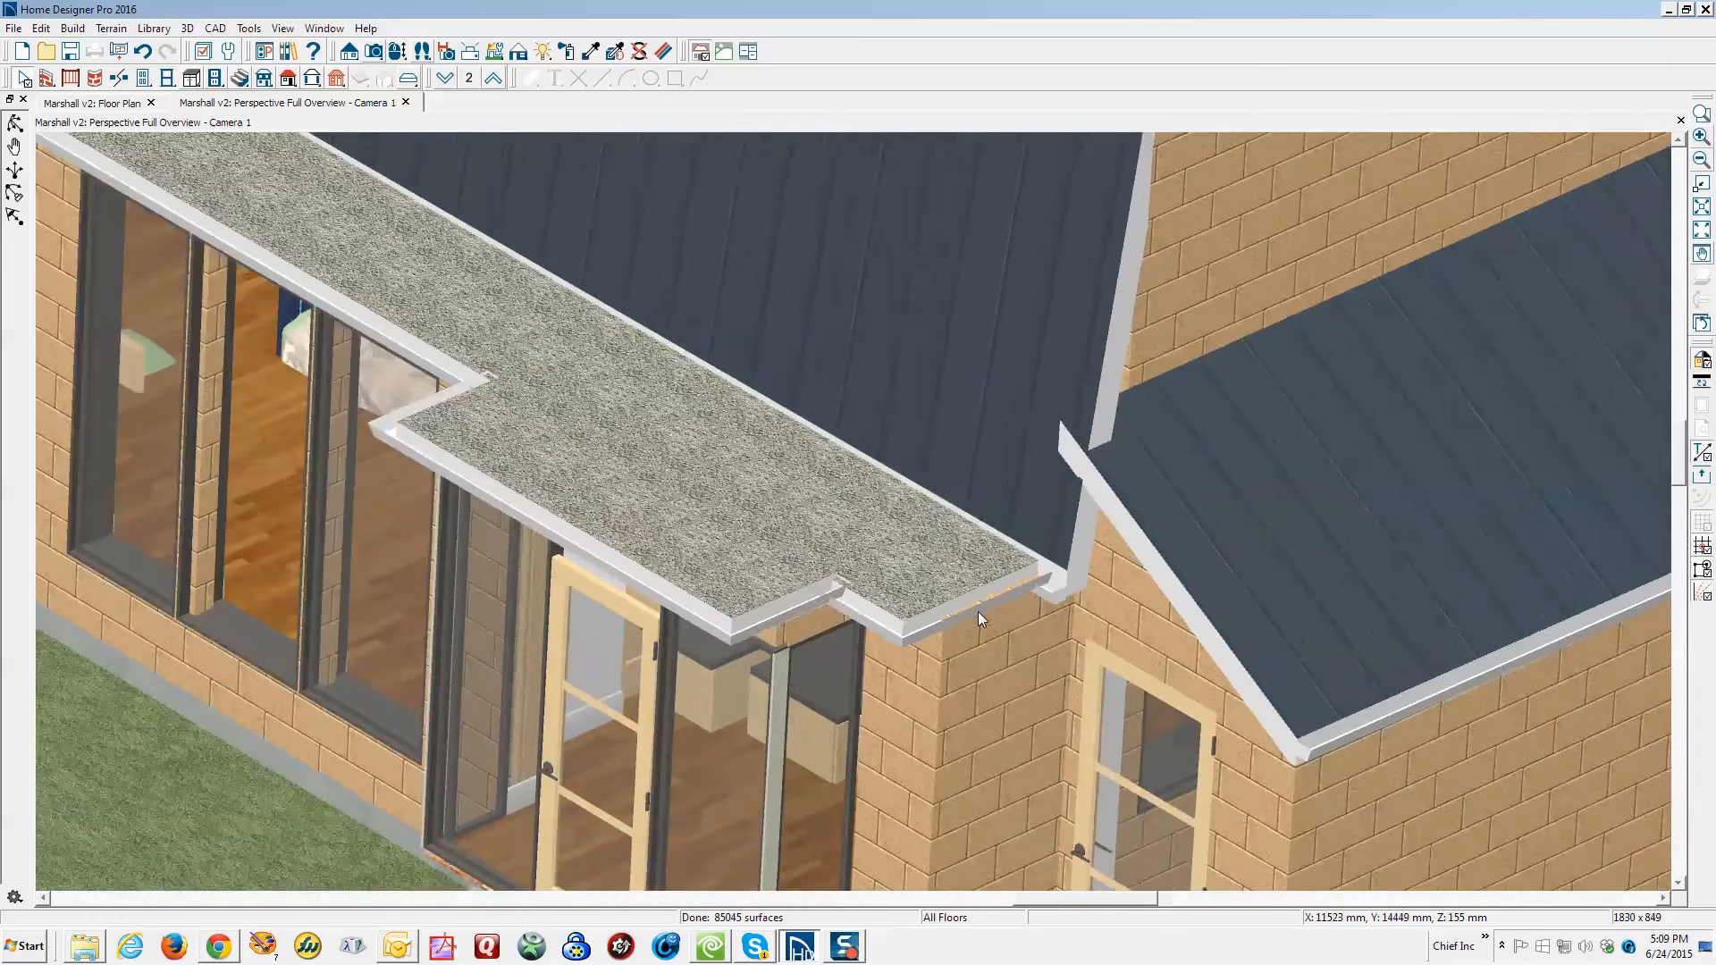
scroll(977, 611, "down", 3)
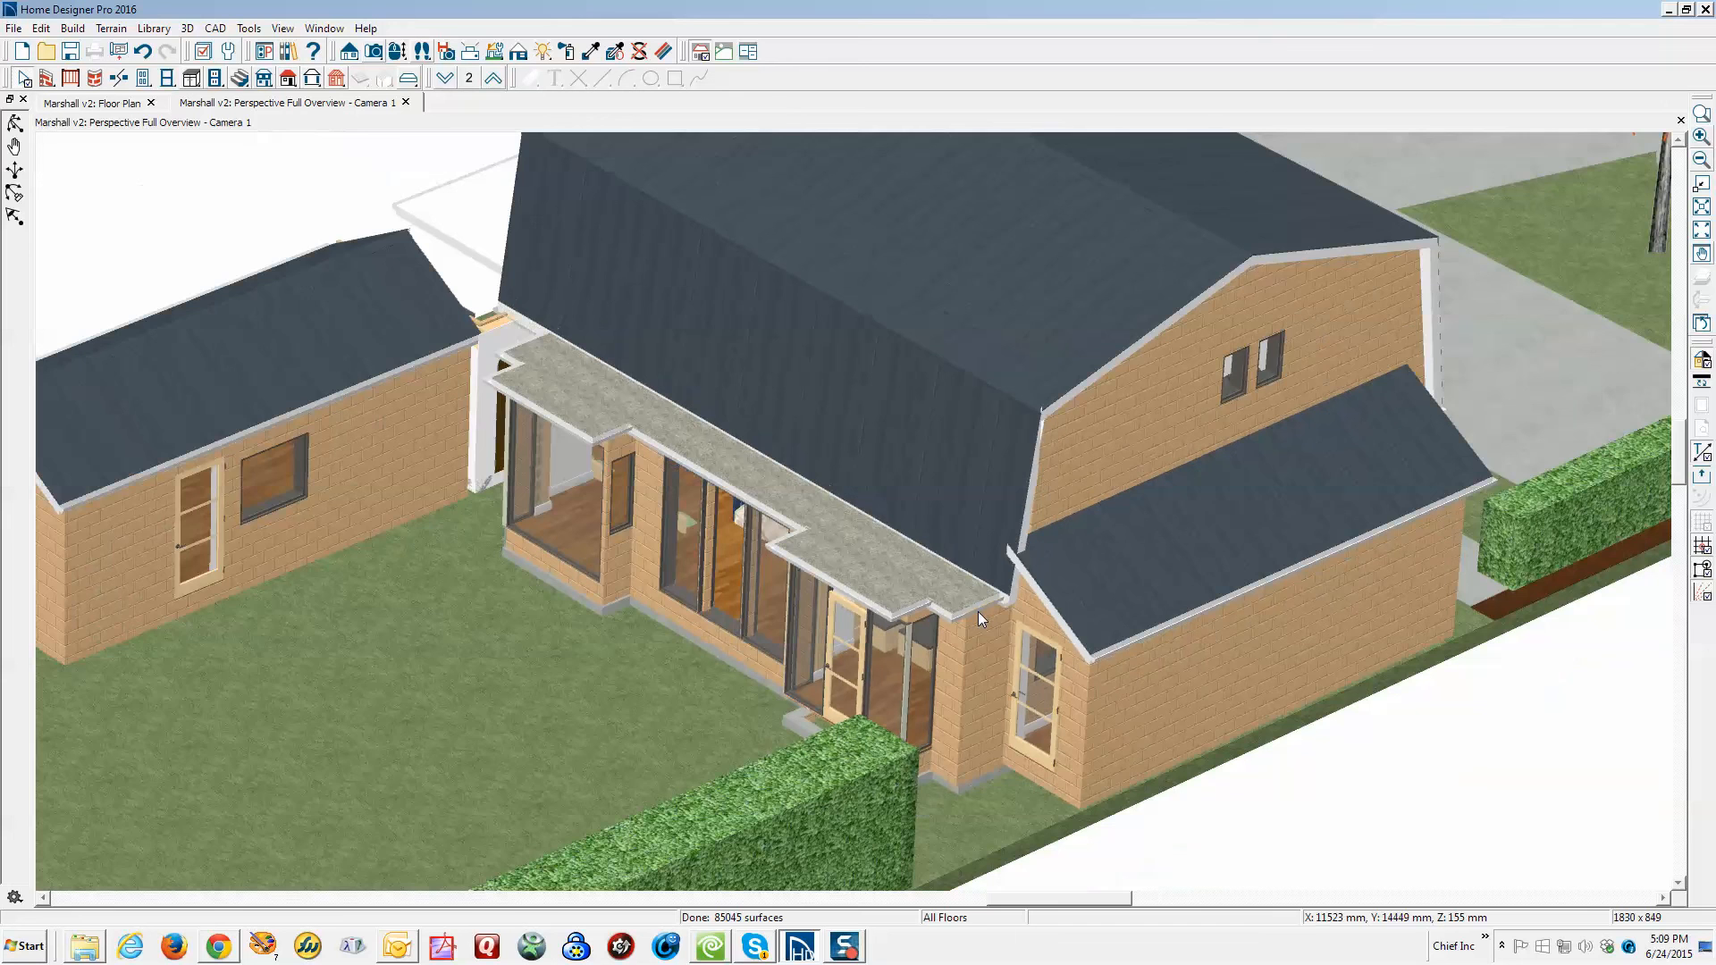
scroll(985, 609, "down", 1)
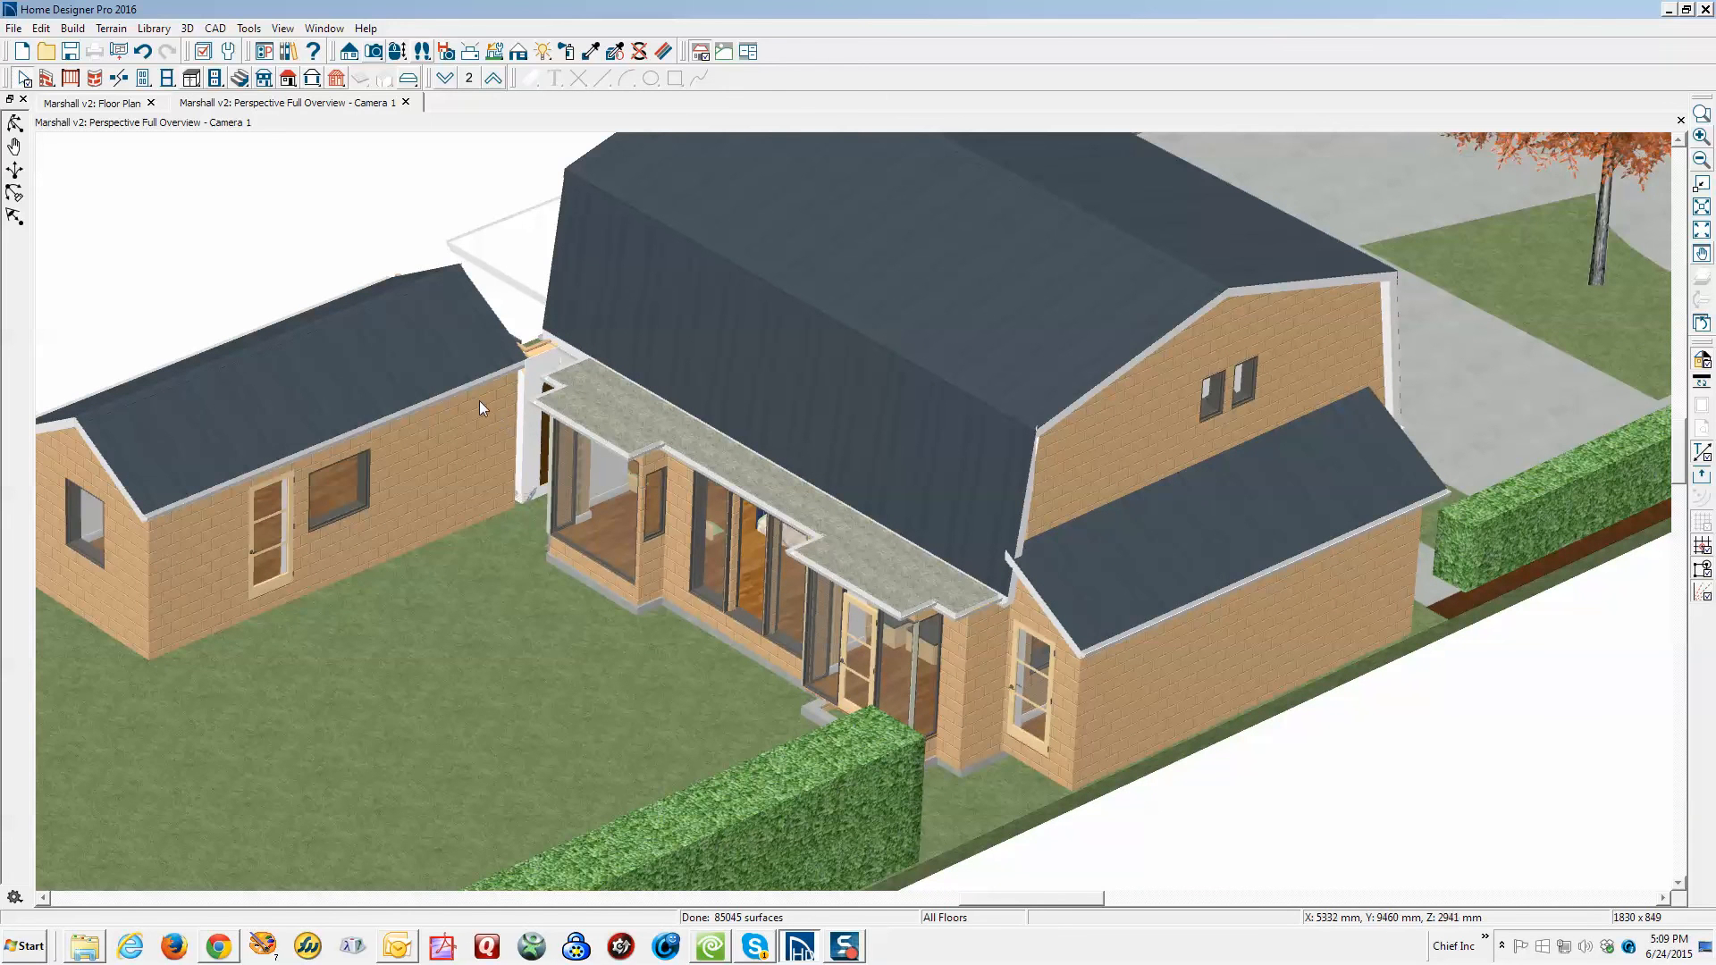
scroll(448, 373, "up", 5)
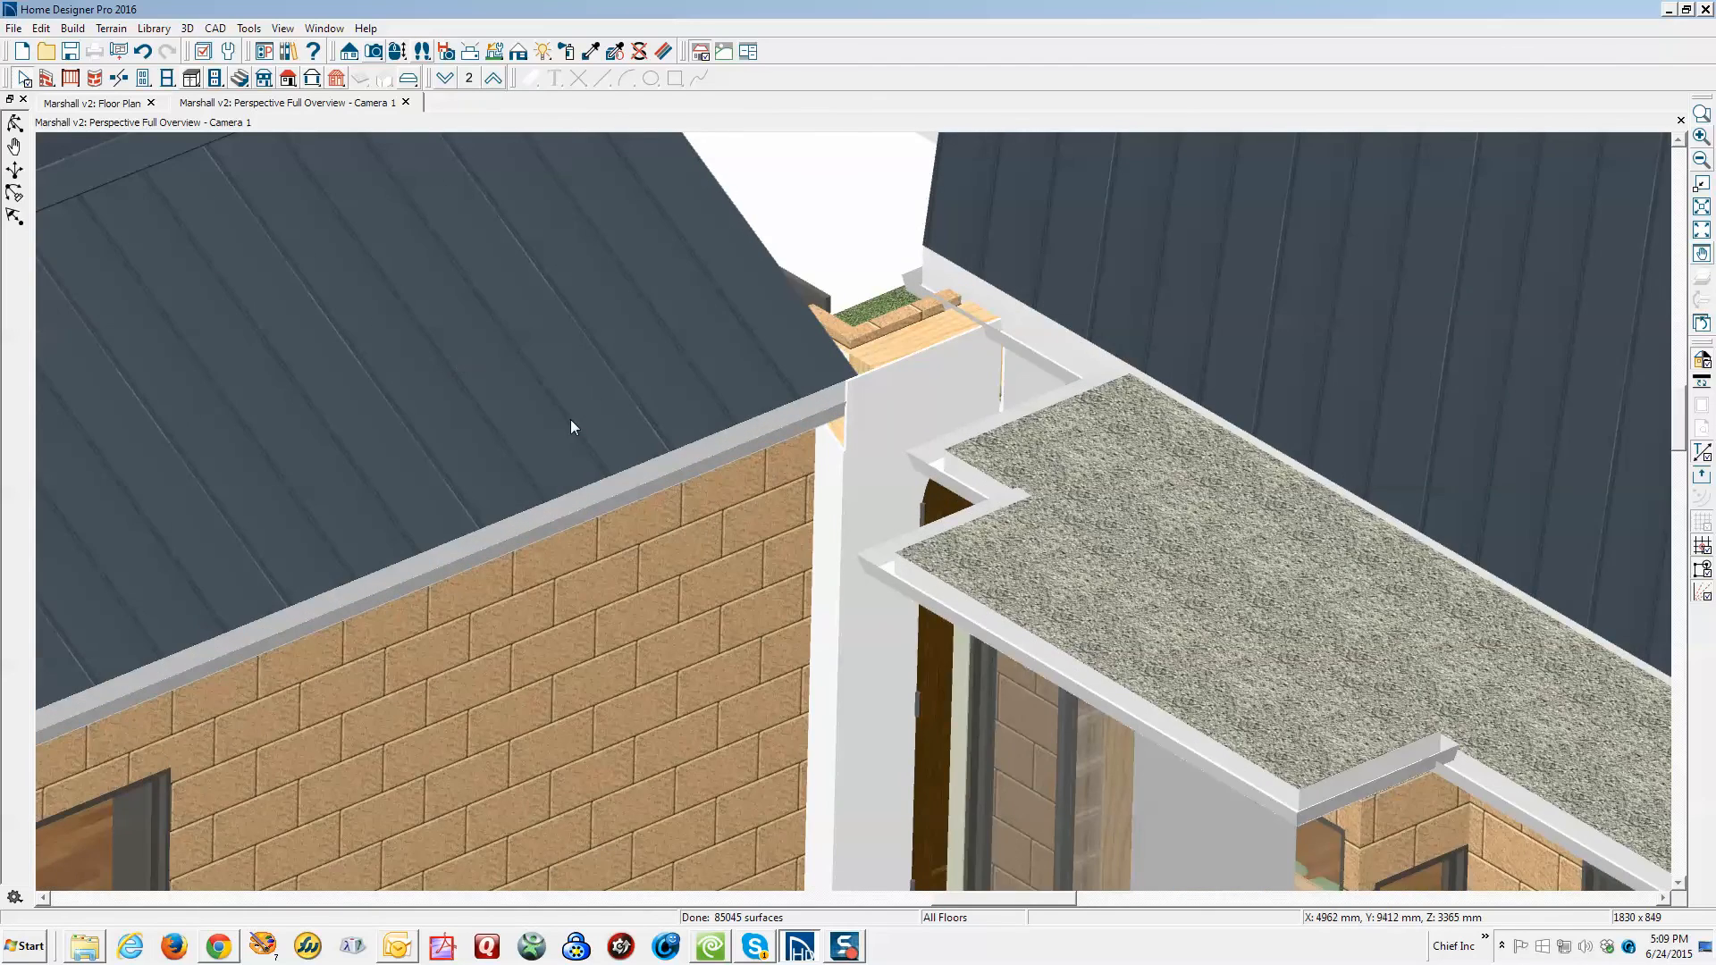
scroll(570, 426, "down", 5)
scroll(572, 426, "down", 2)
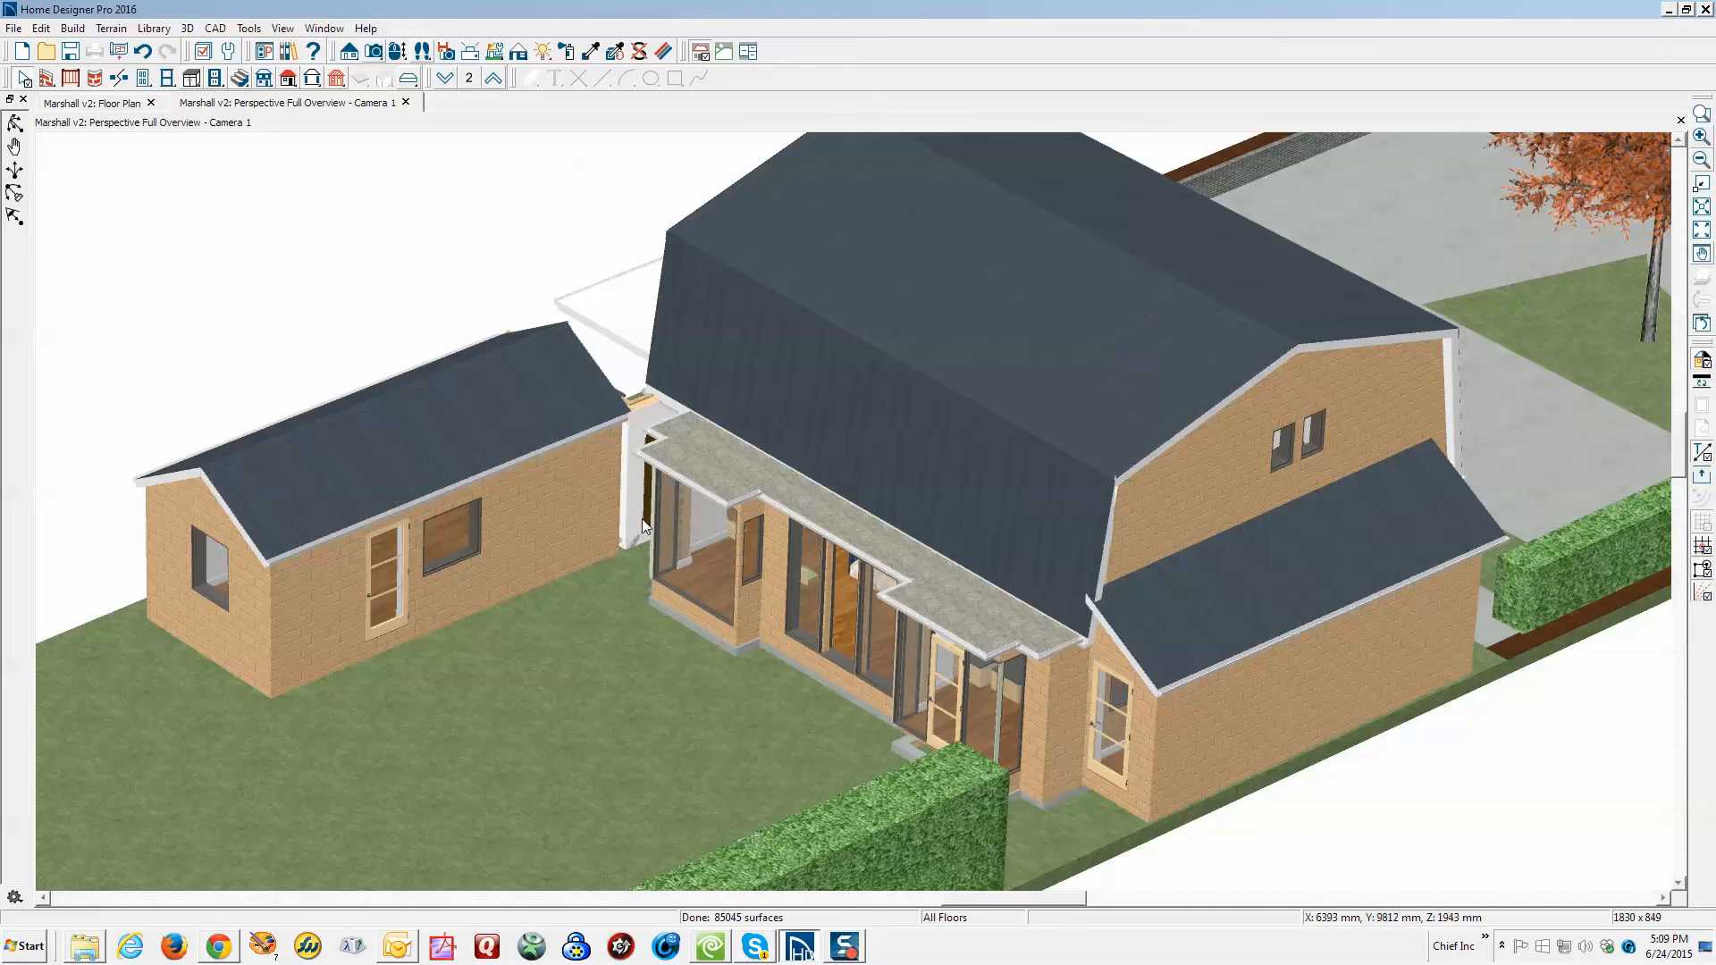
scroll(610, 393, "up", 1)
scroll(609, 393, "up", 1)
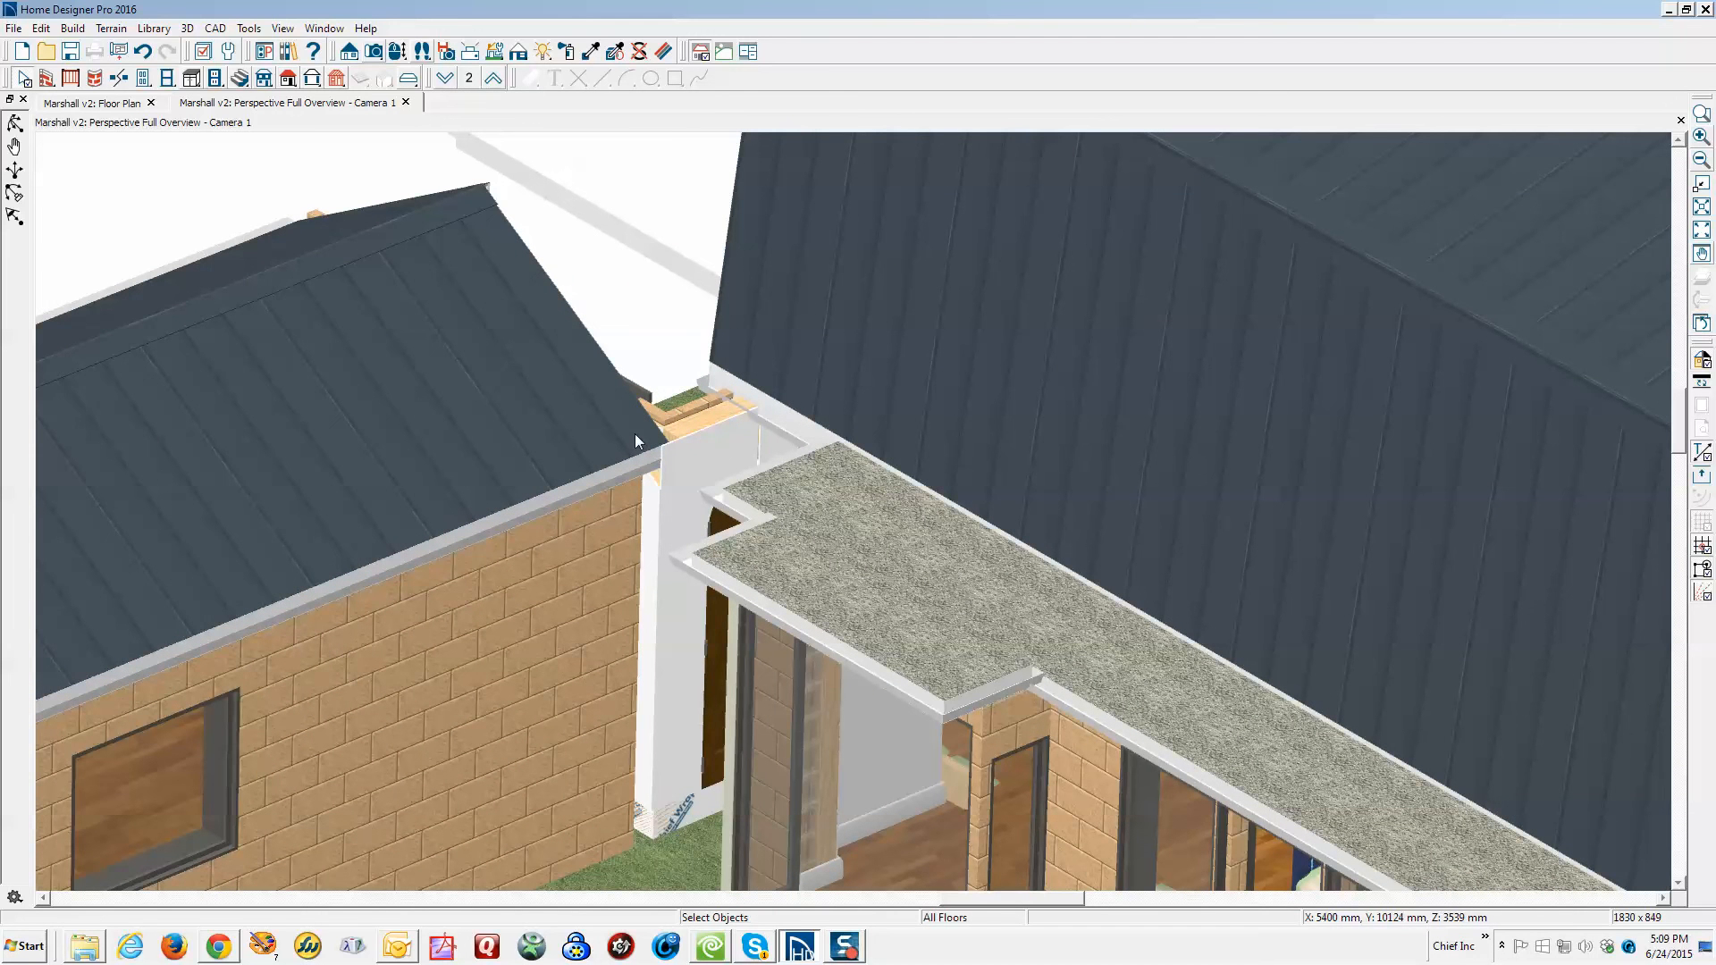
scroll(644, 438, "down", 1)
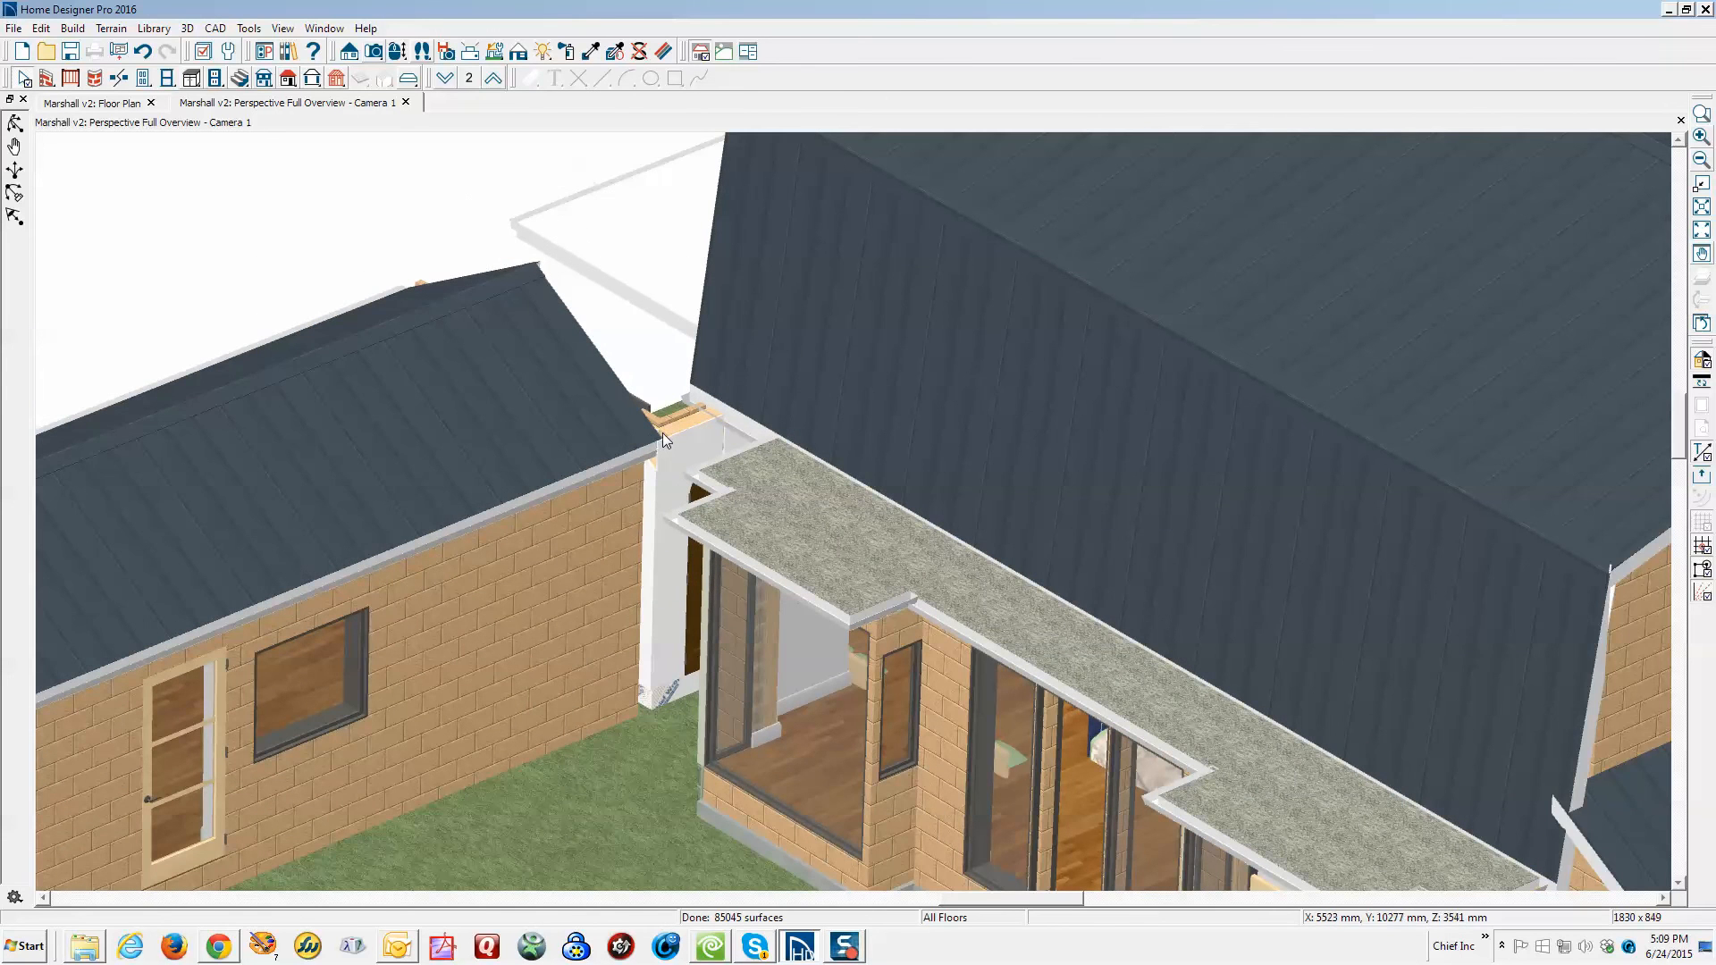
scroll(672, 420, "down", 3)
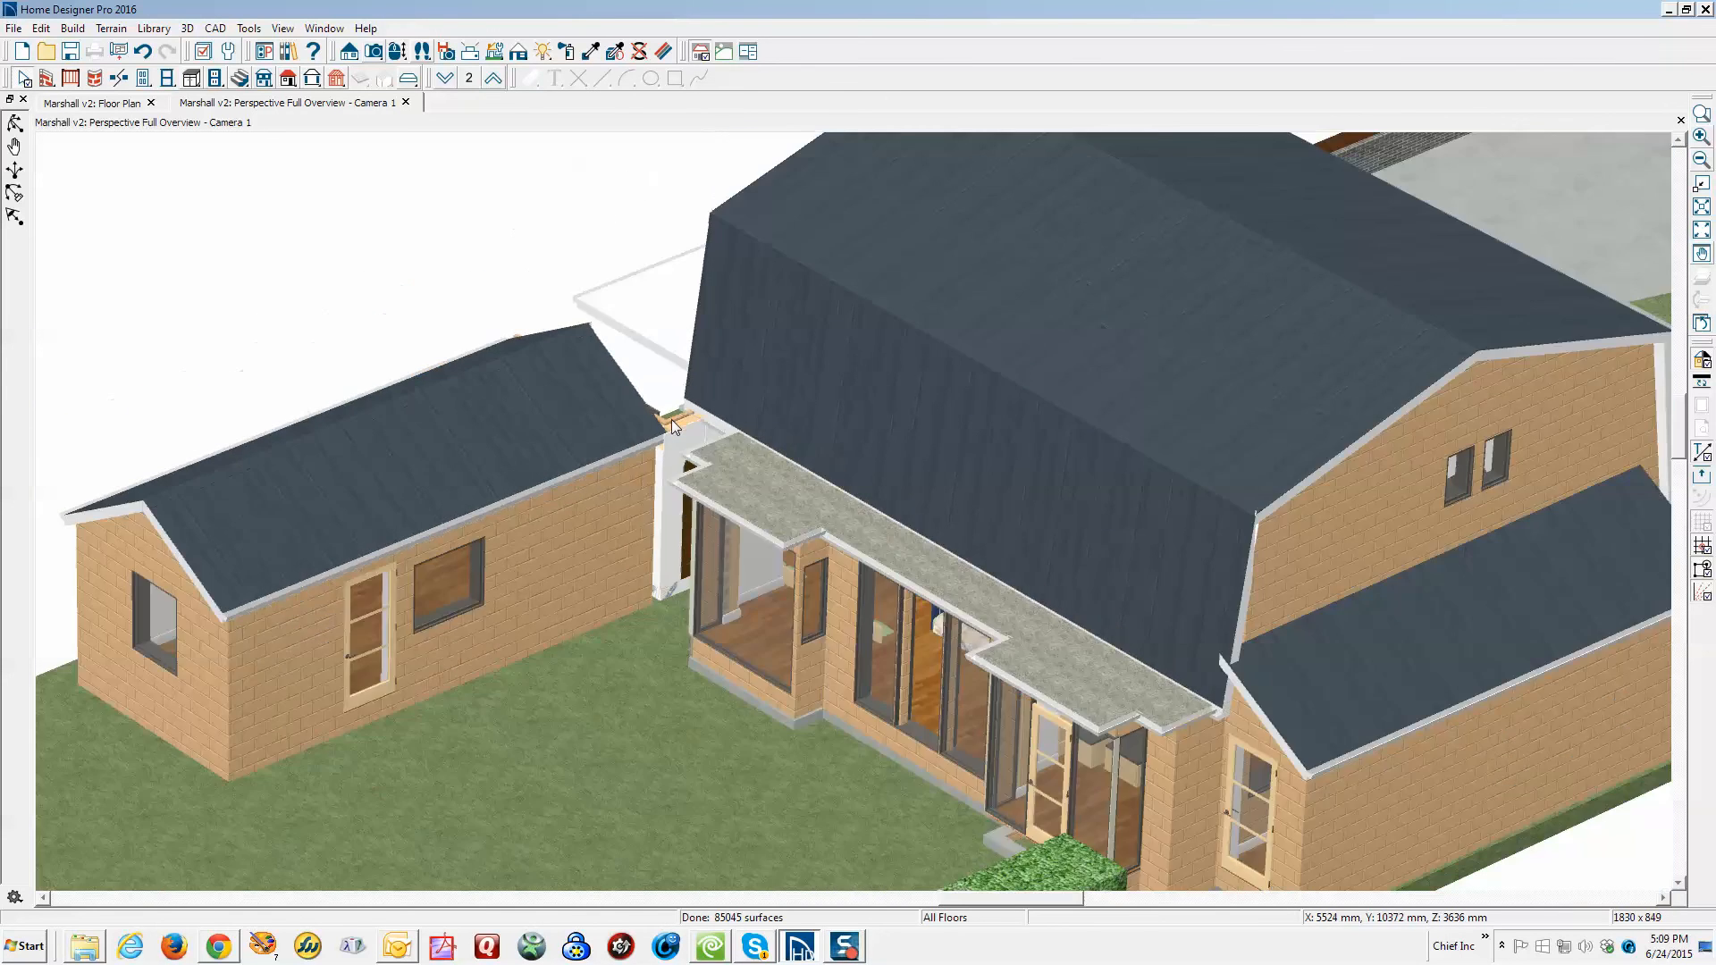
Orbit to the garage side, select the upper gable wall and pull its stray outline point beside the brick column down to the roof-break corner
left_click(14, 122)
left_click_drag(376, 367, 667, 605)
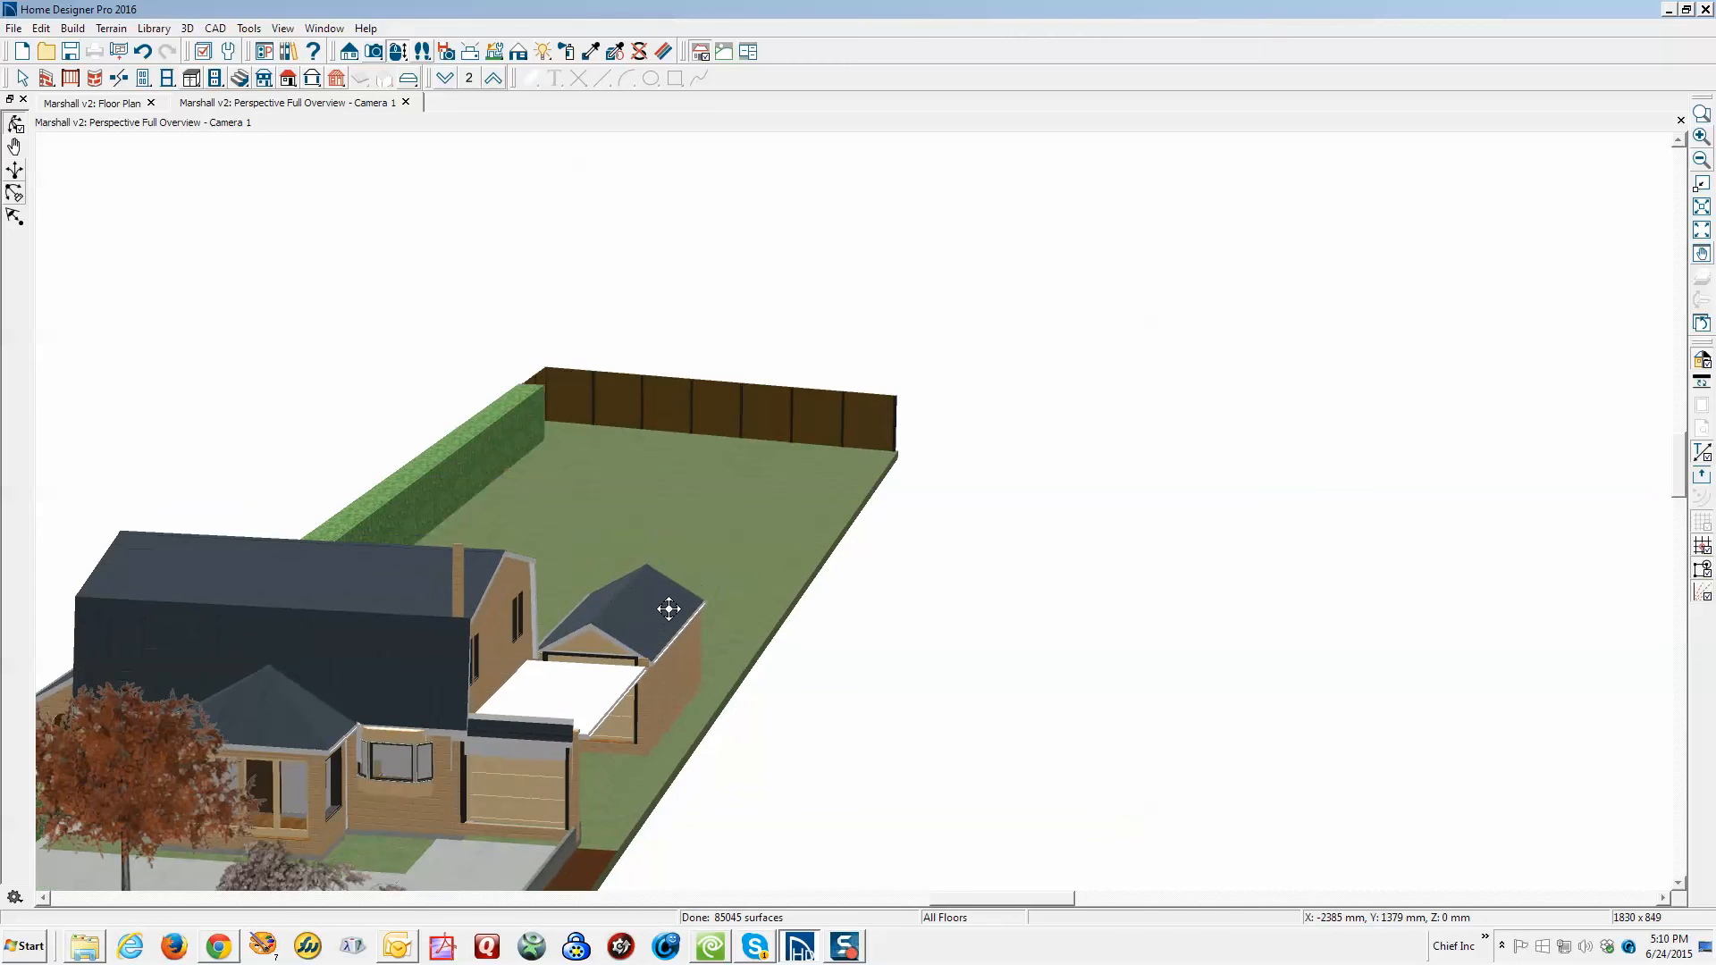
scroll(571, 713, "up", 5)
left_click_drag(659, 678, 662, 748)
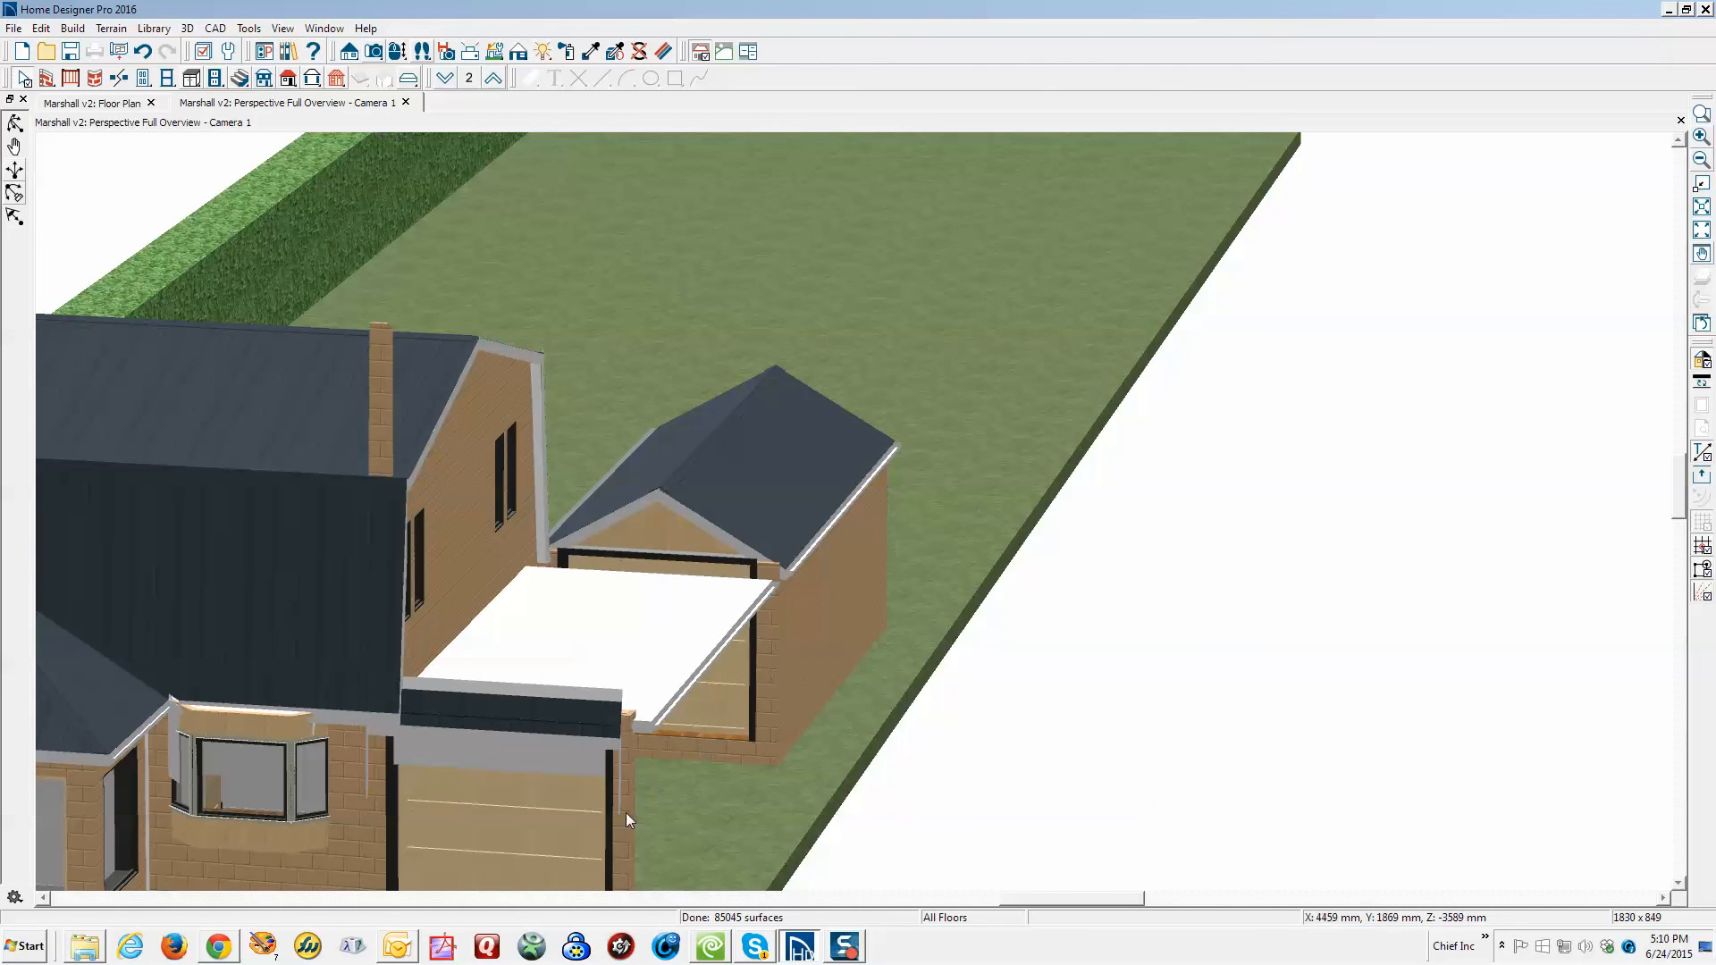
scroll(651, 737, "down", 5)
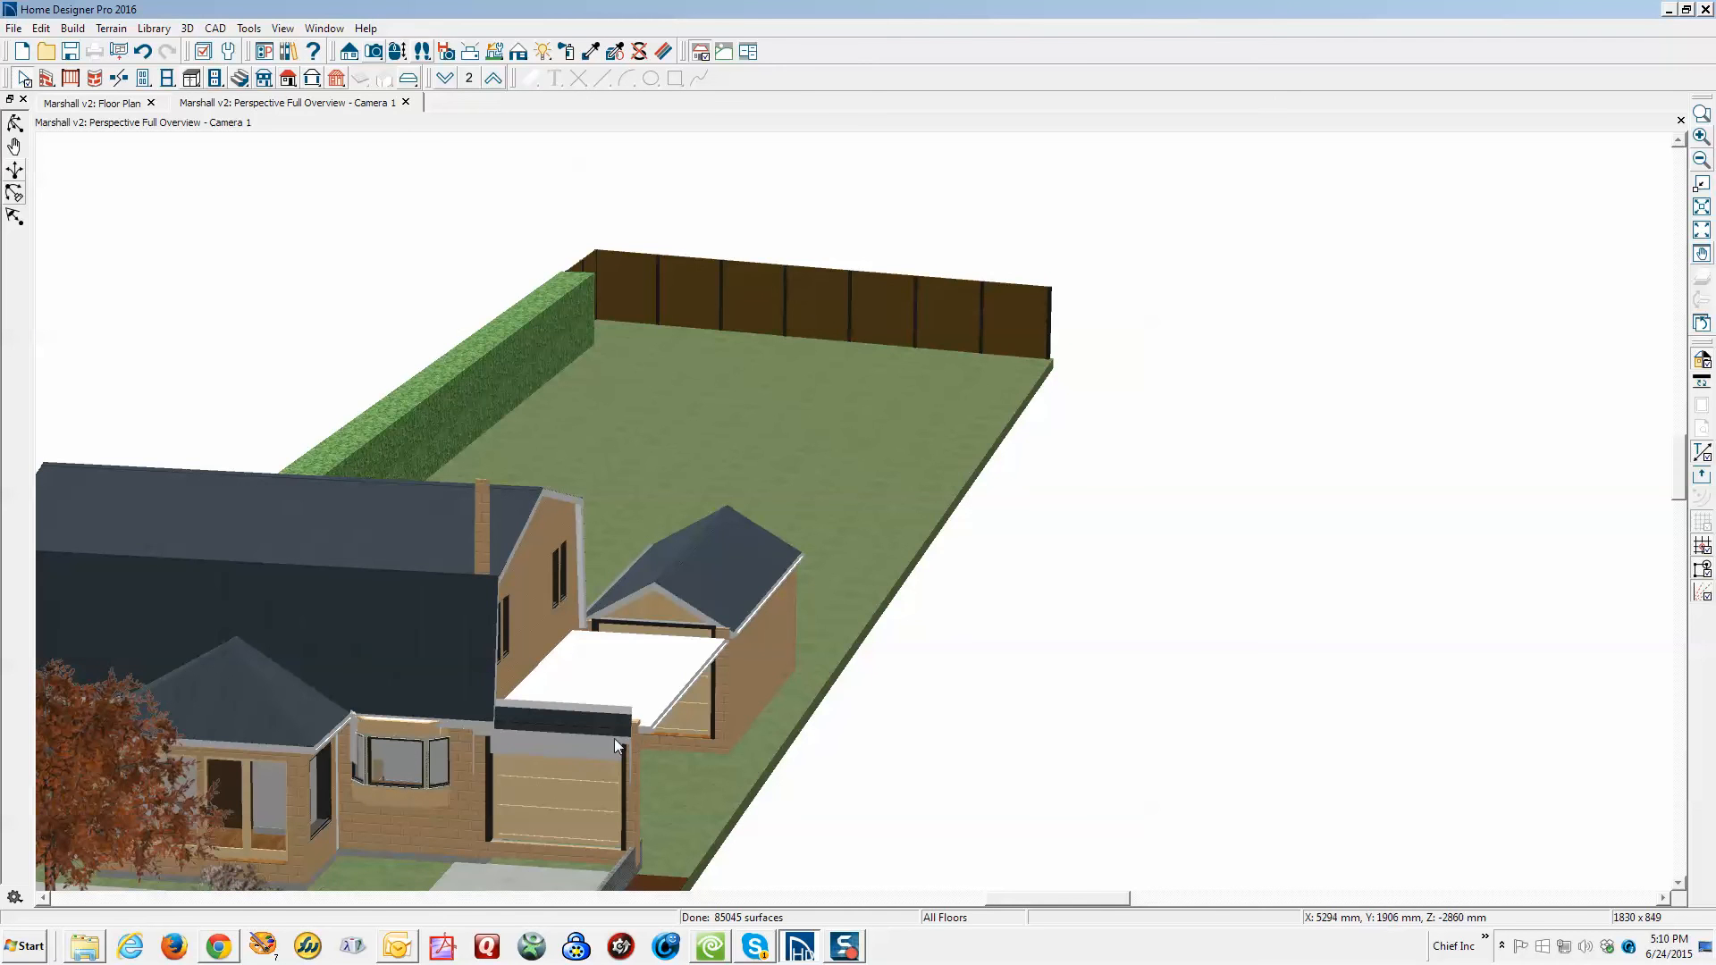
scroll(468, 492, "up", 5)
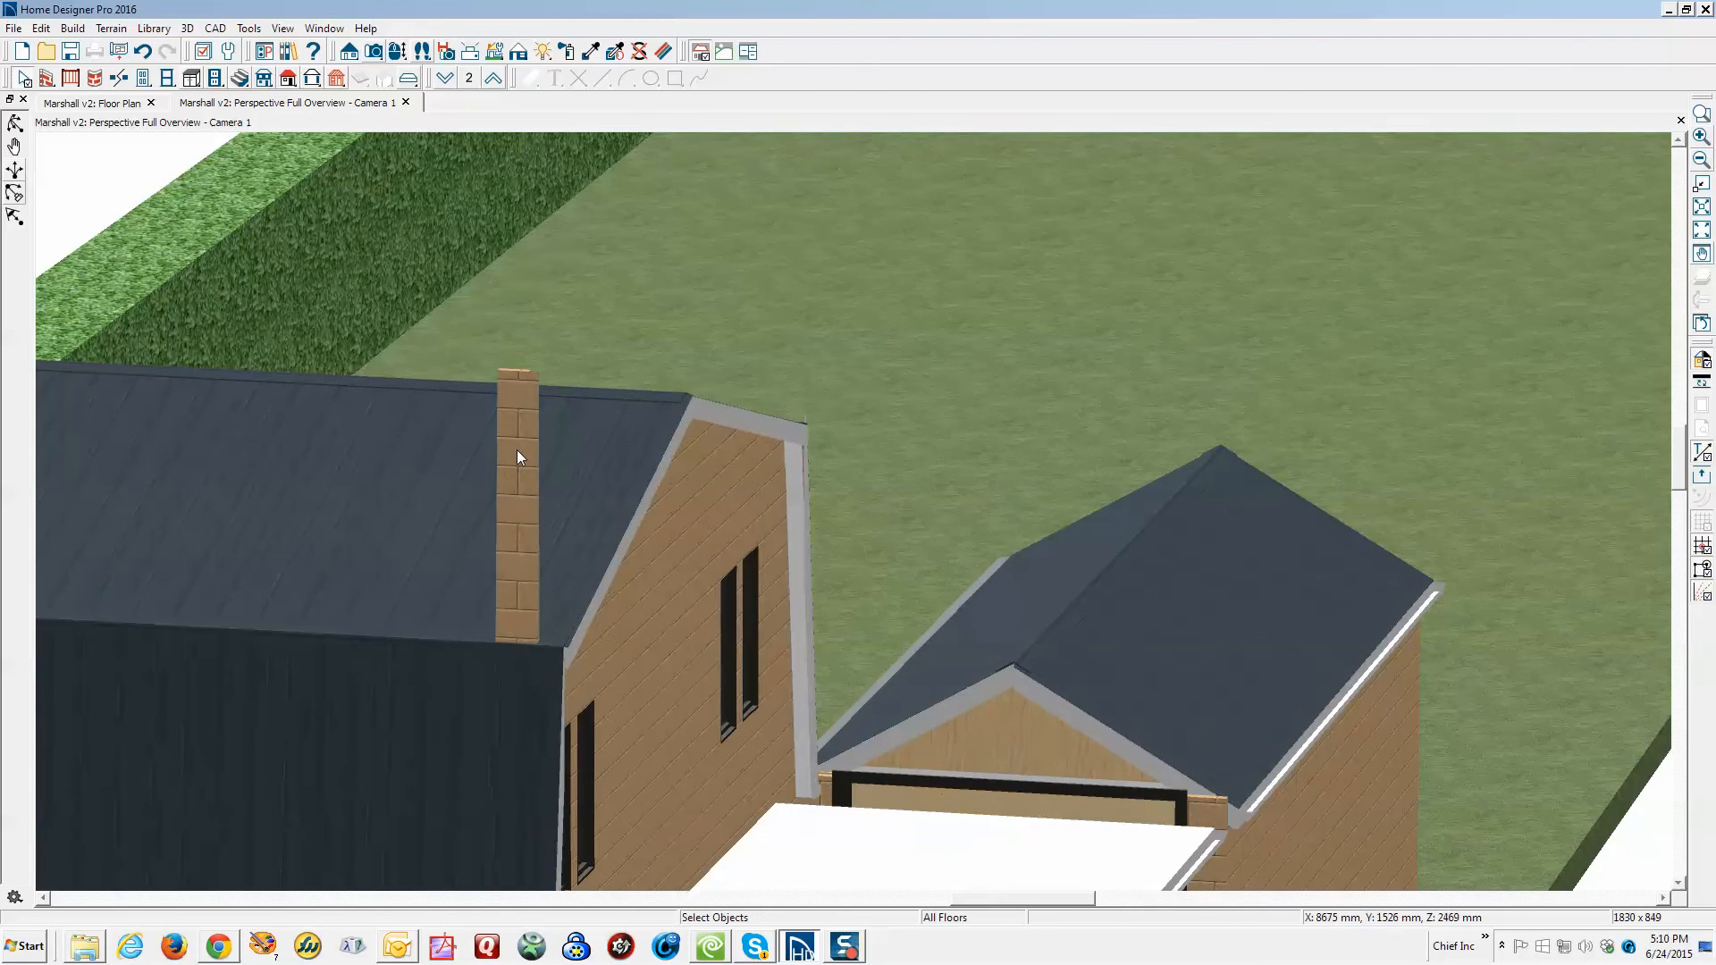
left_click(518, 454)
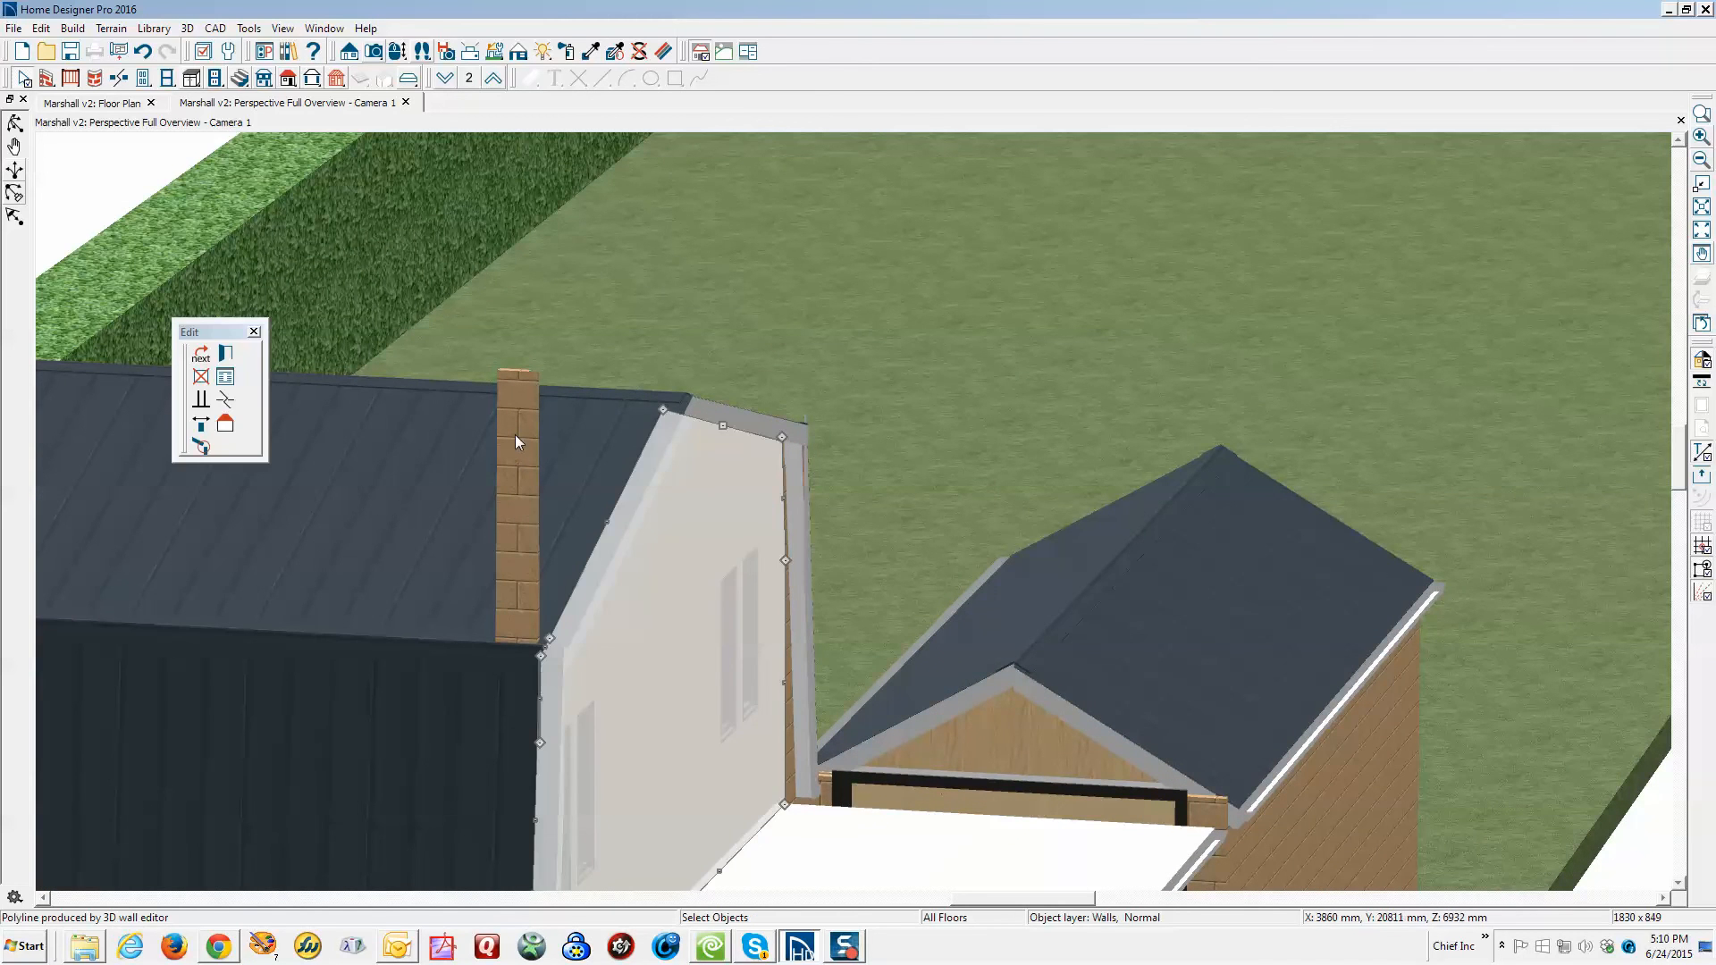
scroll(563, 700, "up", 6)
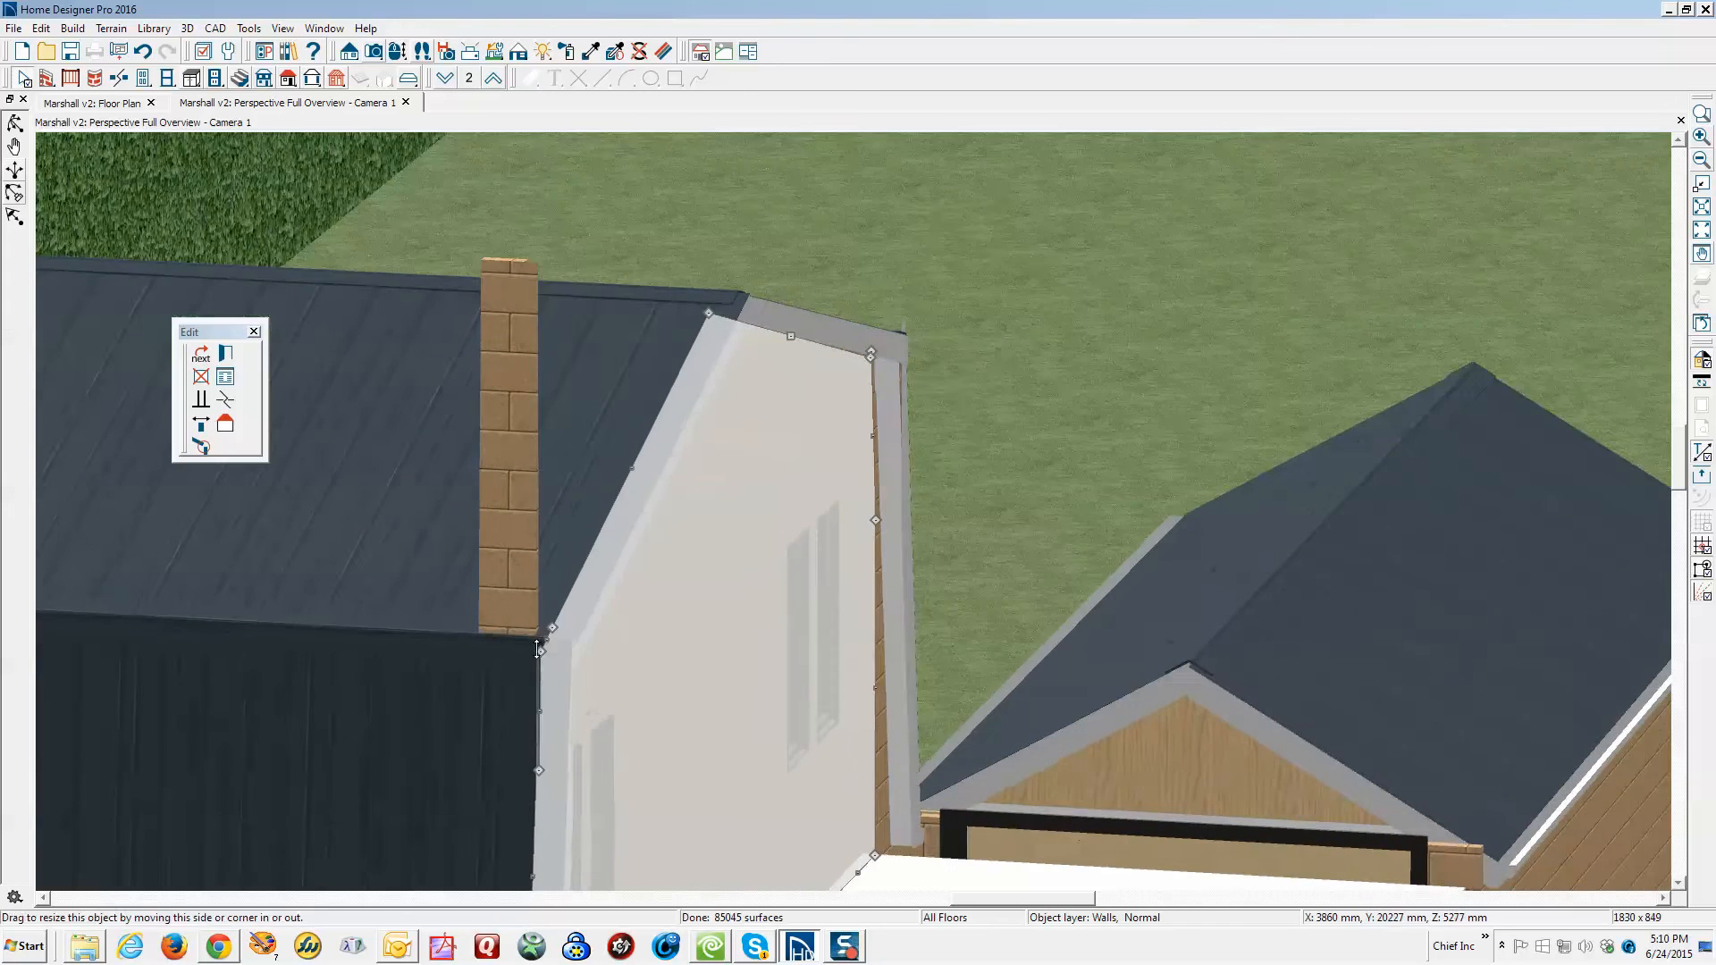
scroll(565, 619, "up", 3)
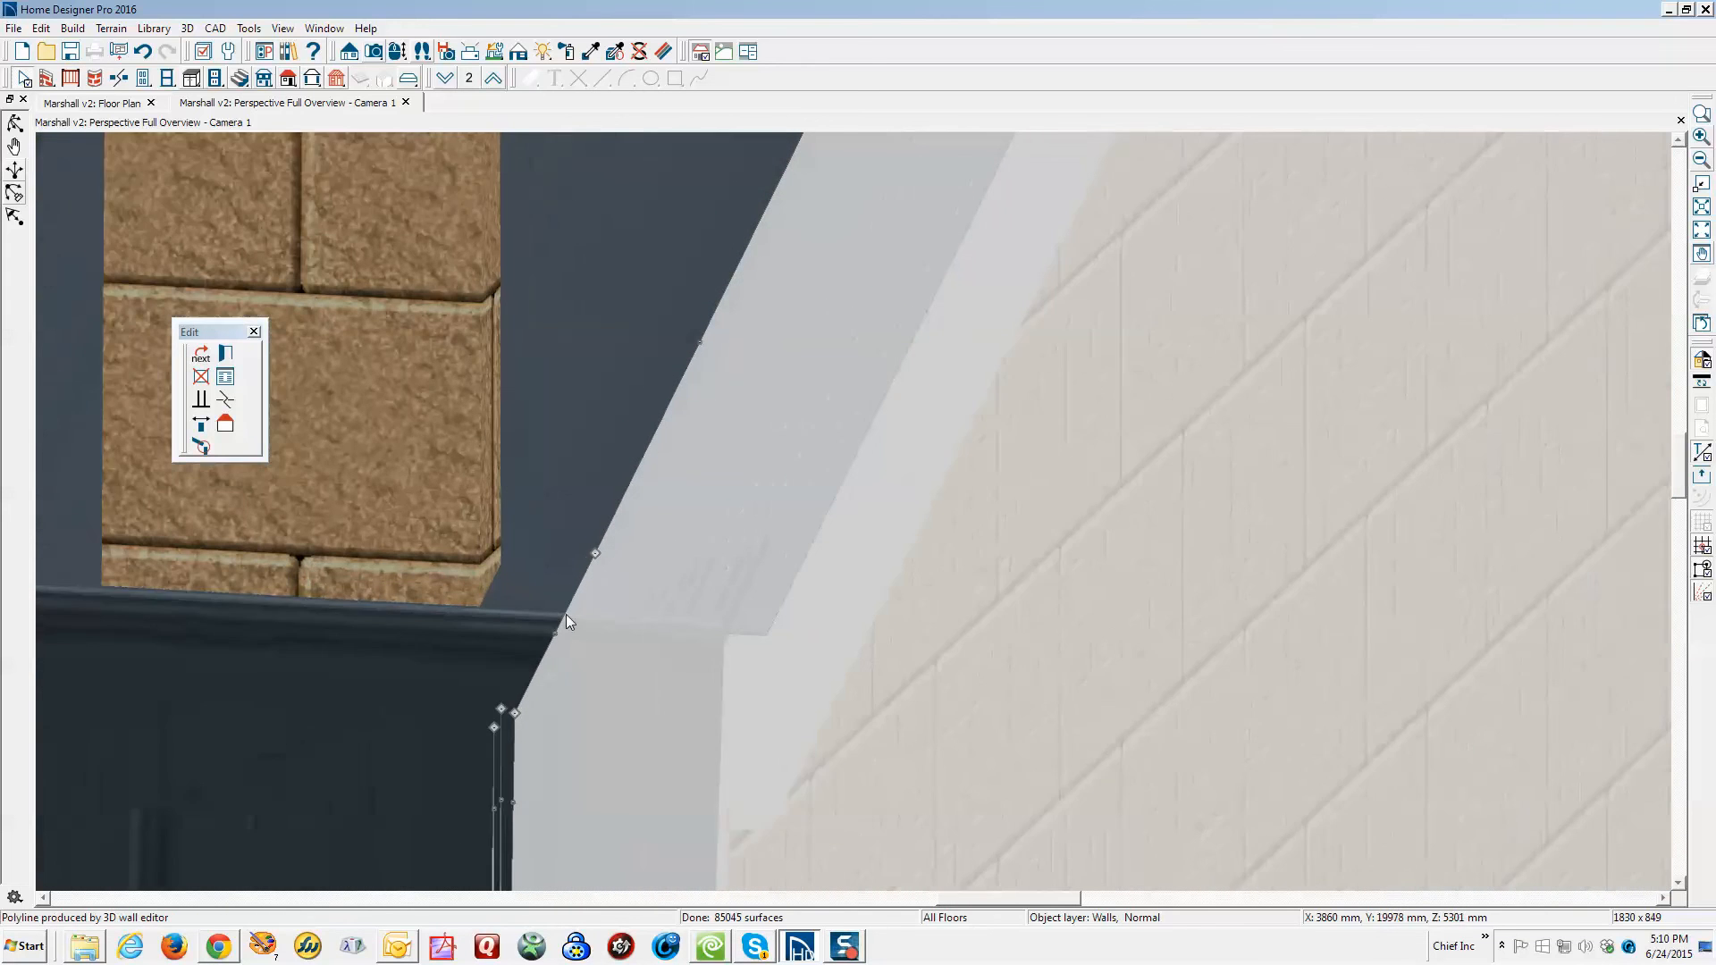
left_click_drag(602, 541, 506, 736)
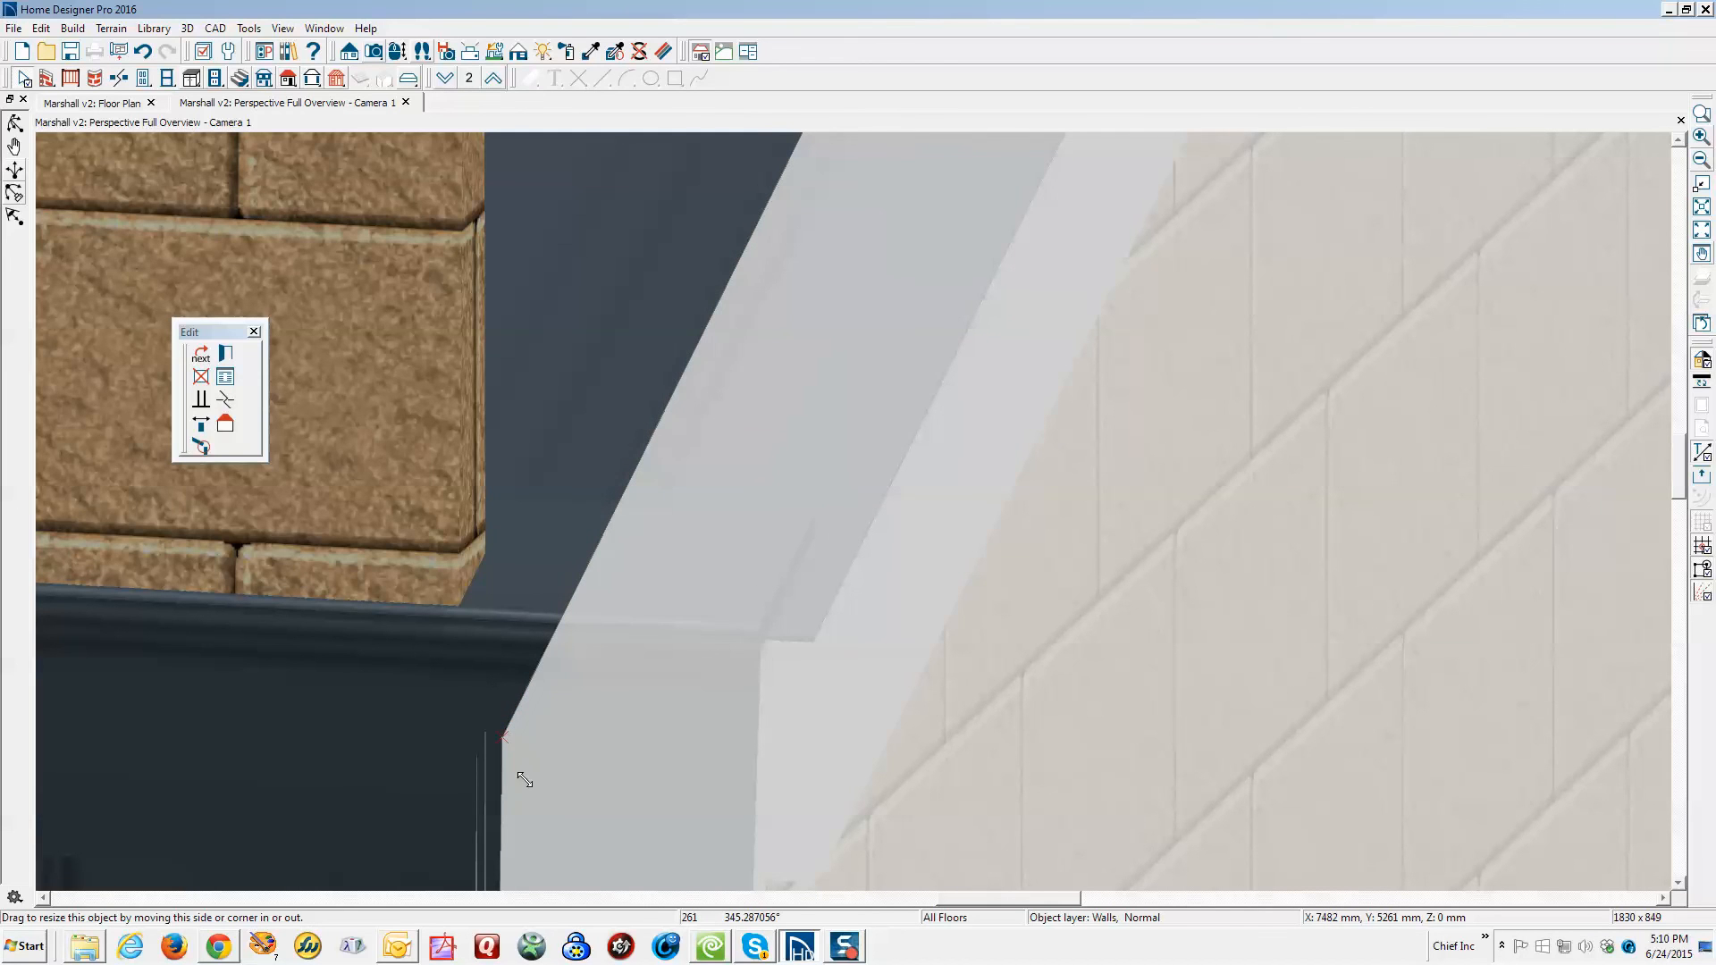
left_click_drag(505, 736, 503, 739)
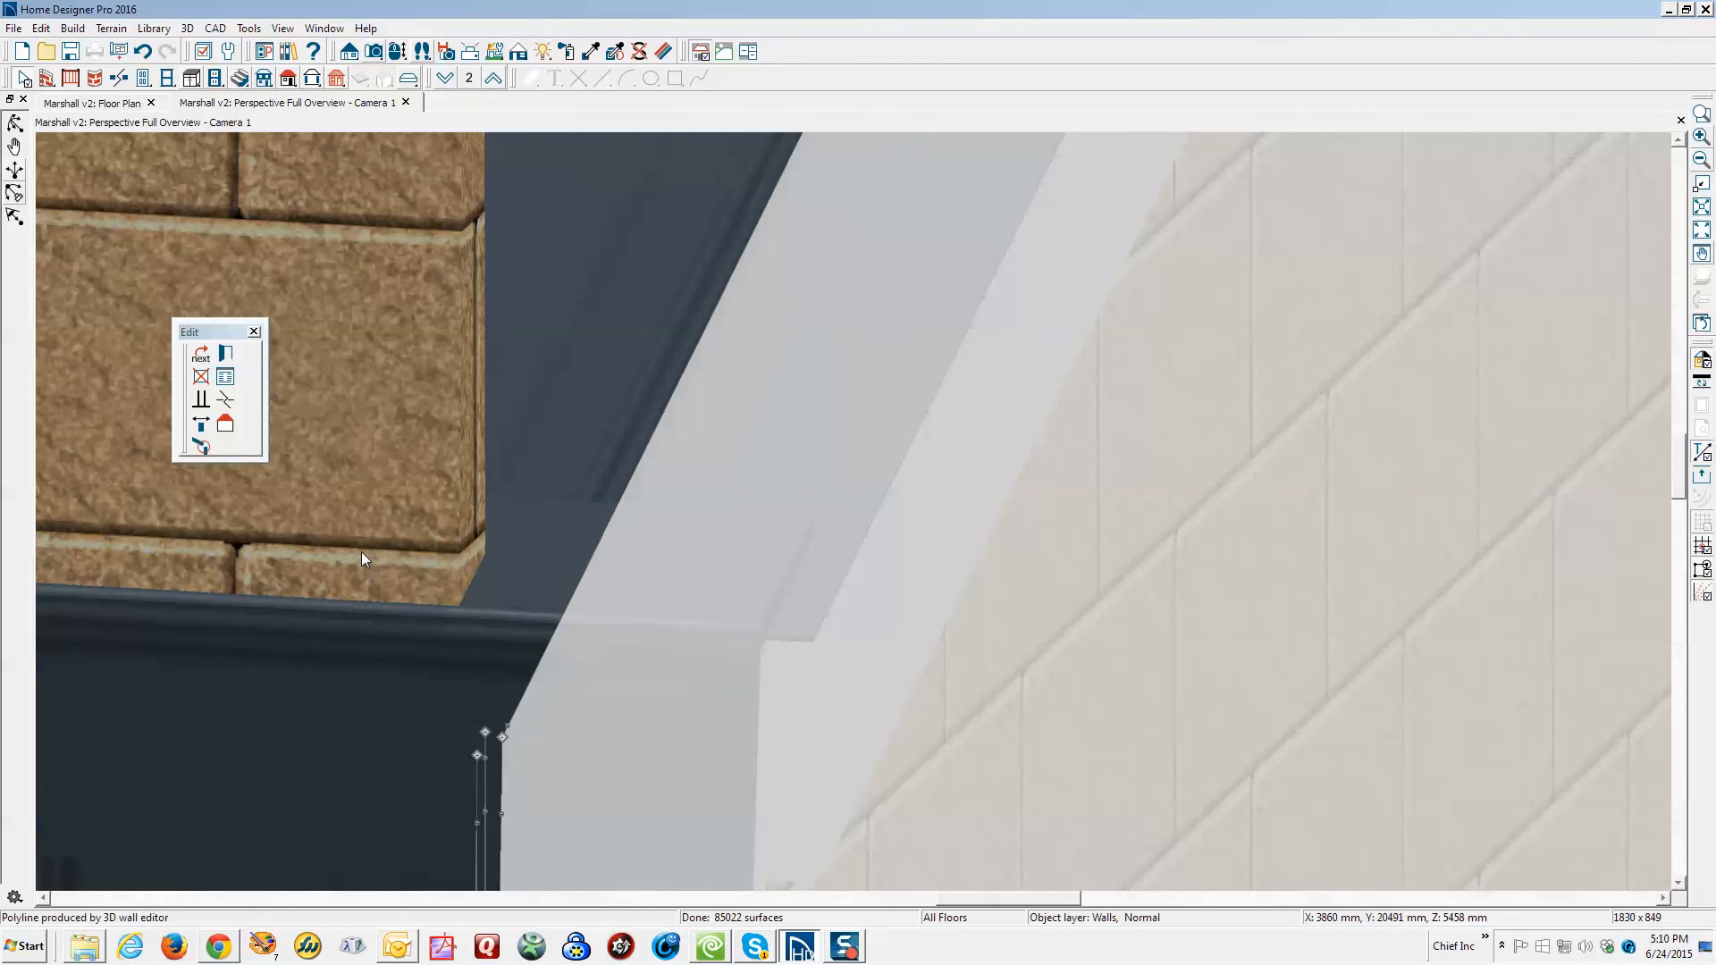
Reselect the upper gable wall and pull its stray outline points below the roof break down to the lower points on the wall's edge
scroll(544, 671, "down", 4)
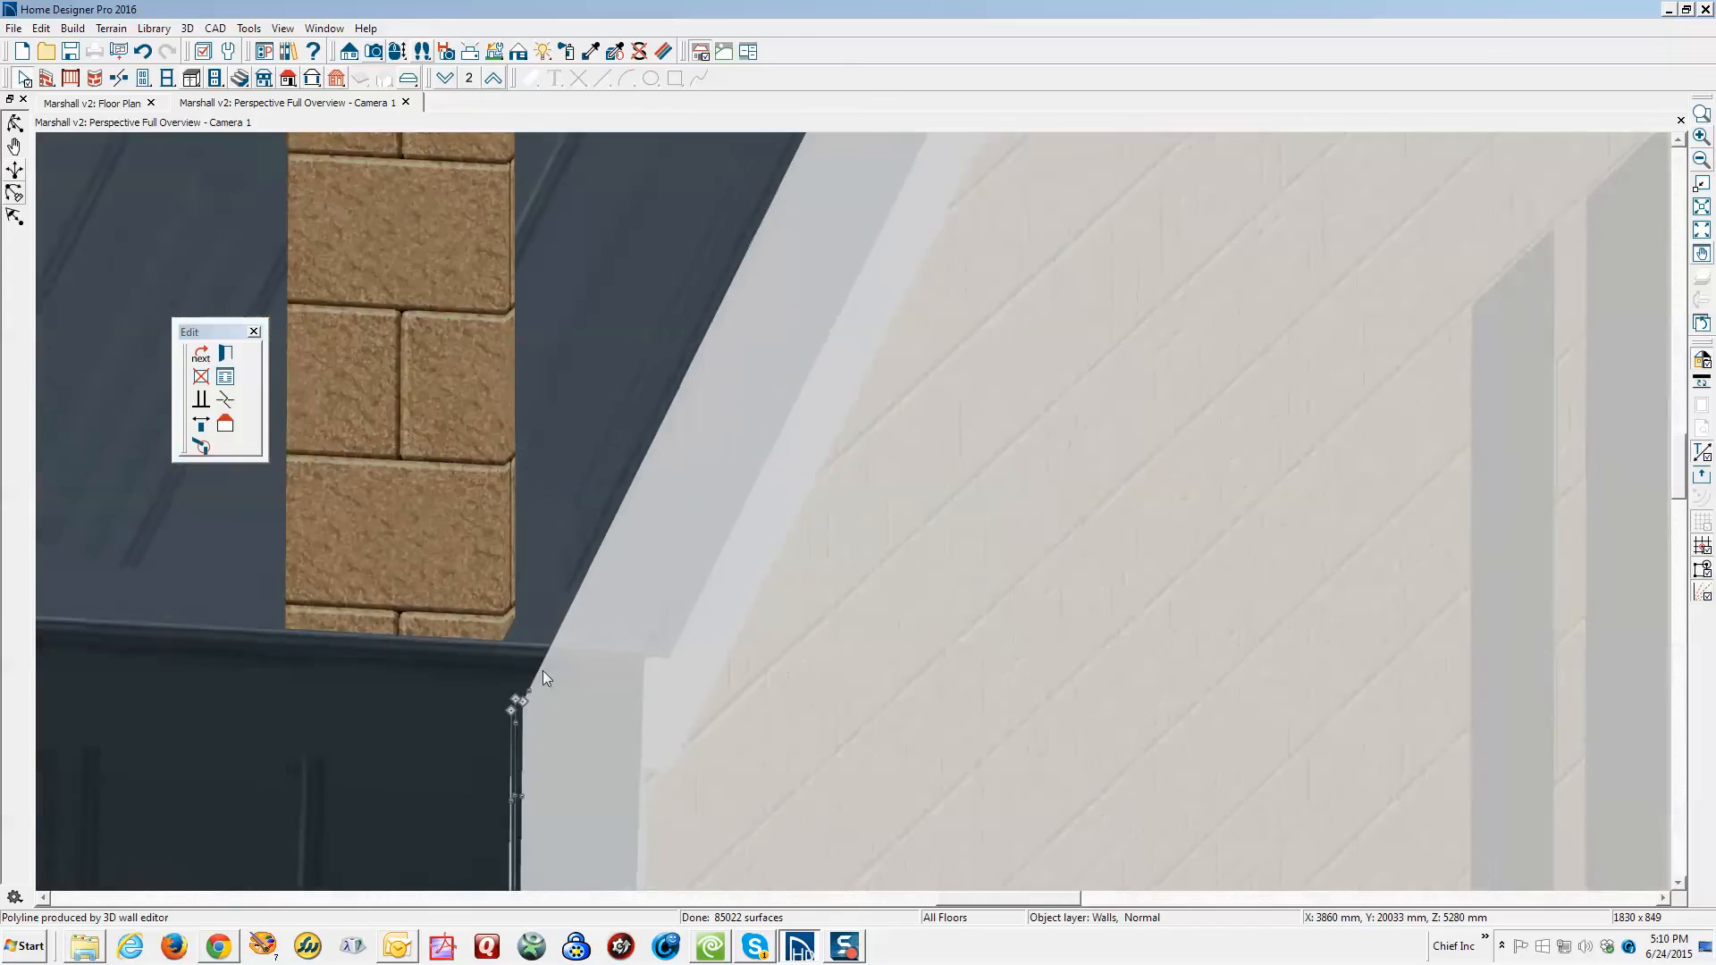
scroll(544, 677, "down", 3)
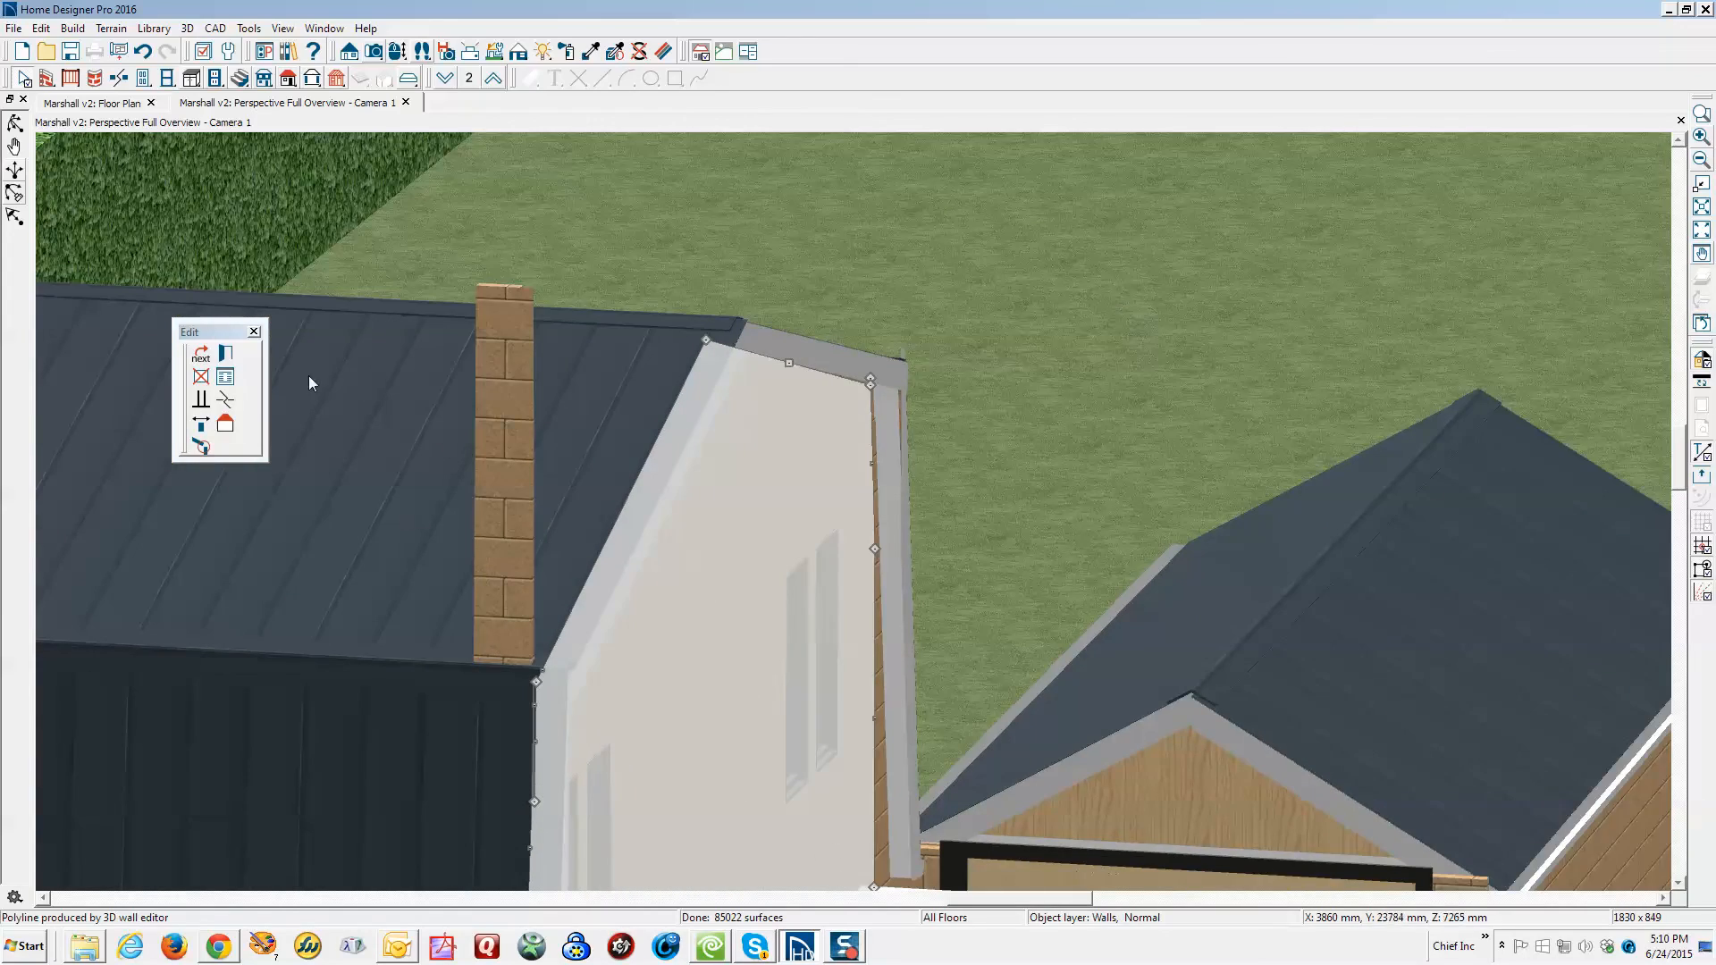
left_click(16, 126)
left_click_drag(497, 580, 436, 533)
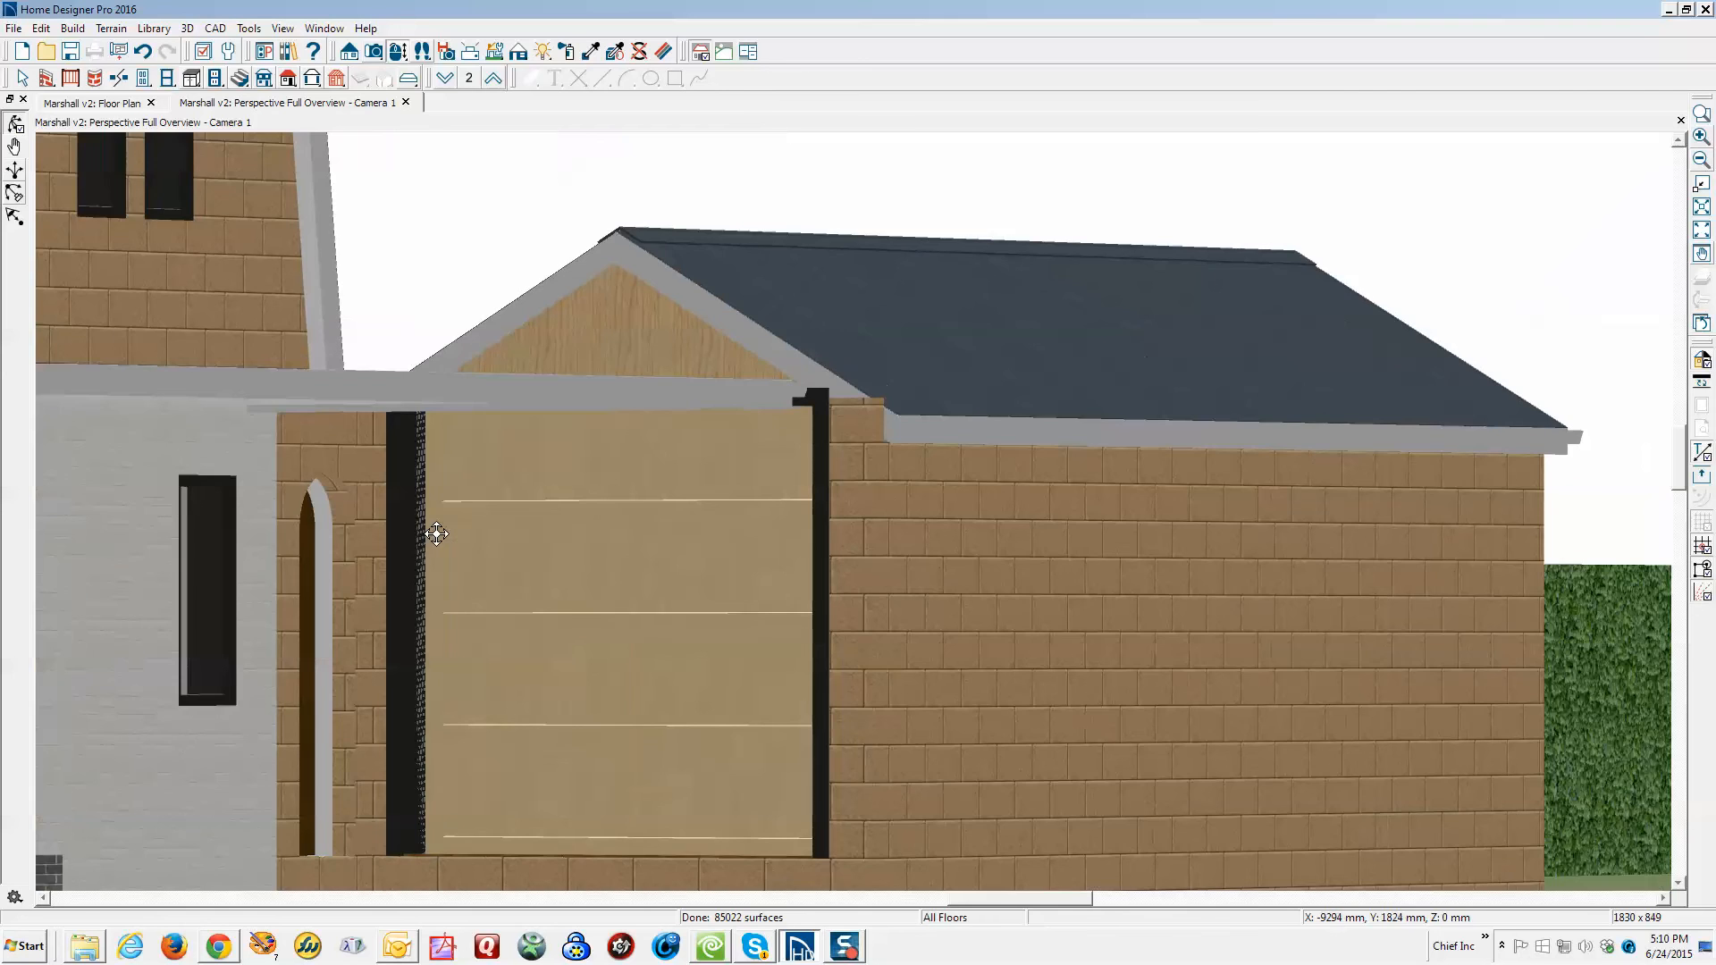
scroll(436, 534, "down", 4)
scroll(65, 261, "up", 5)
key("space")
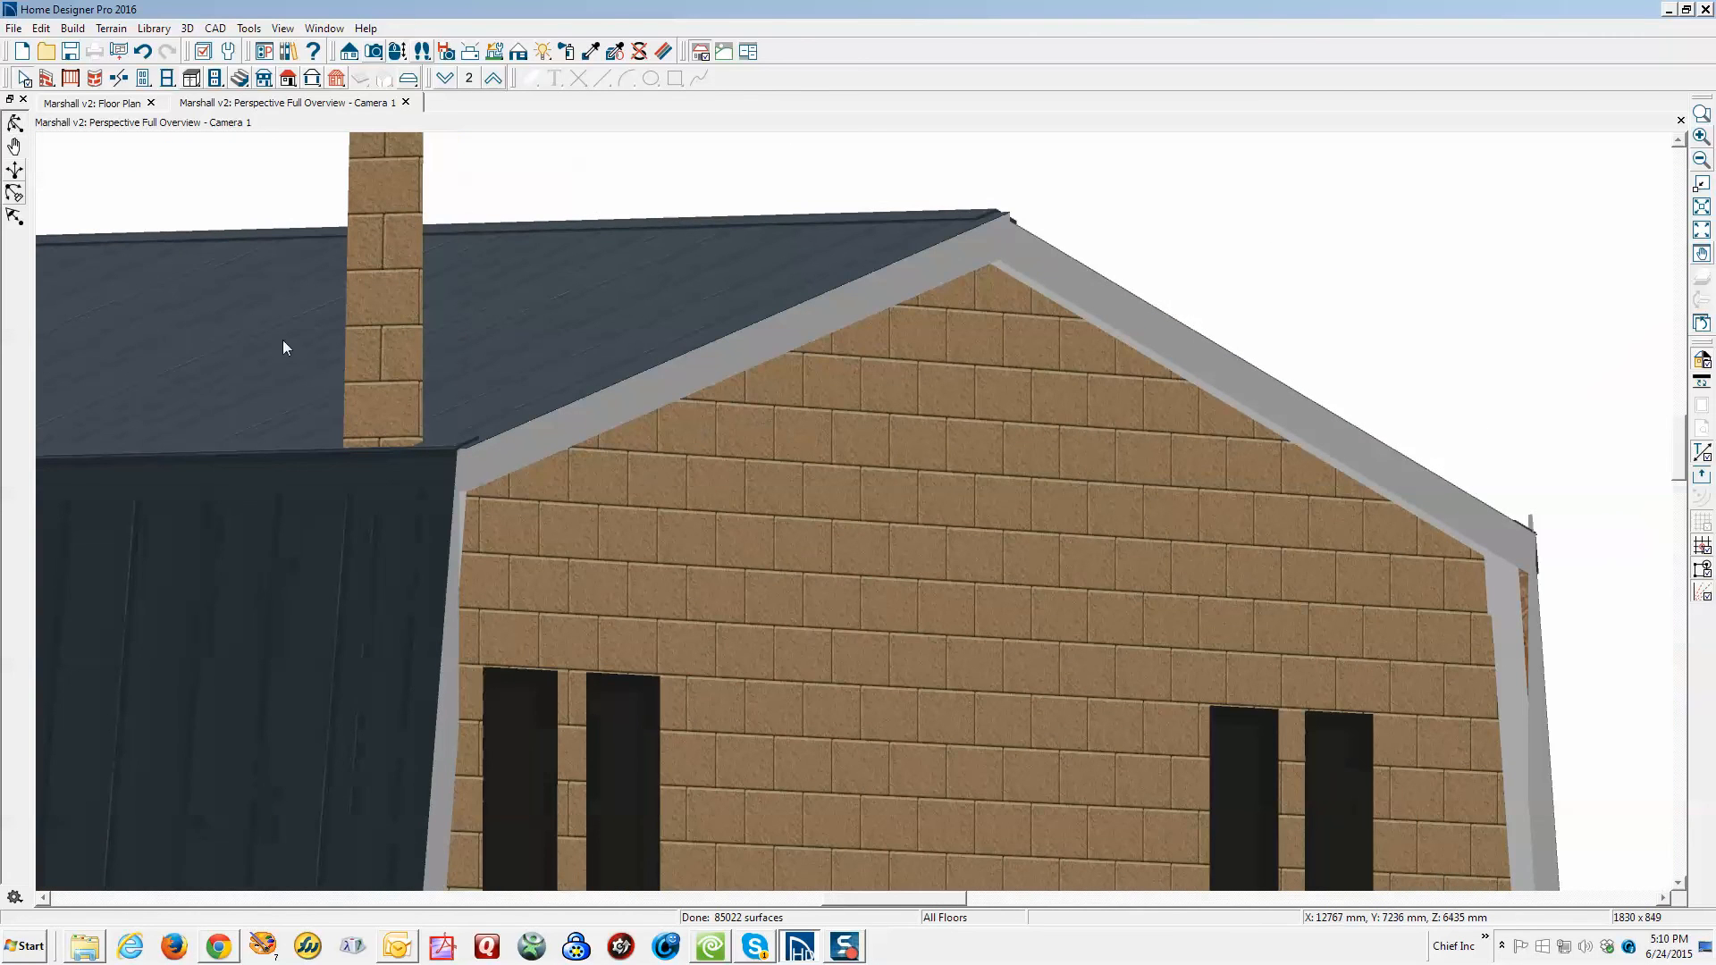
left_click(369, 340)
scroll(384, 499, "up", 3)
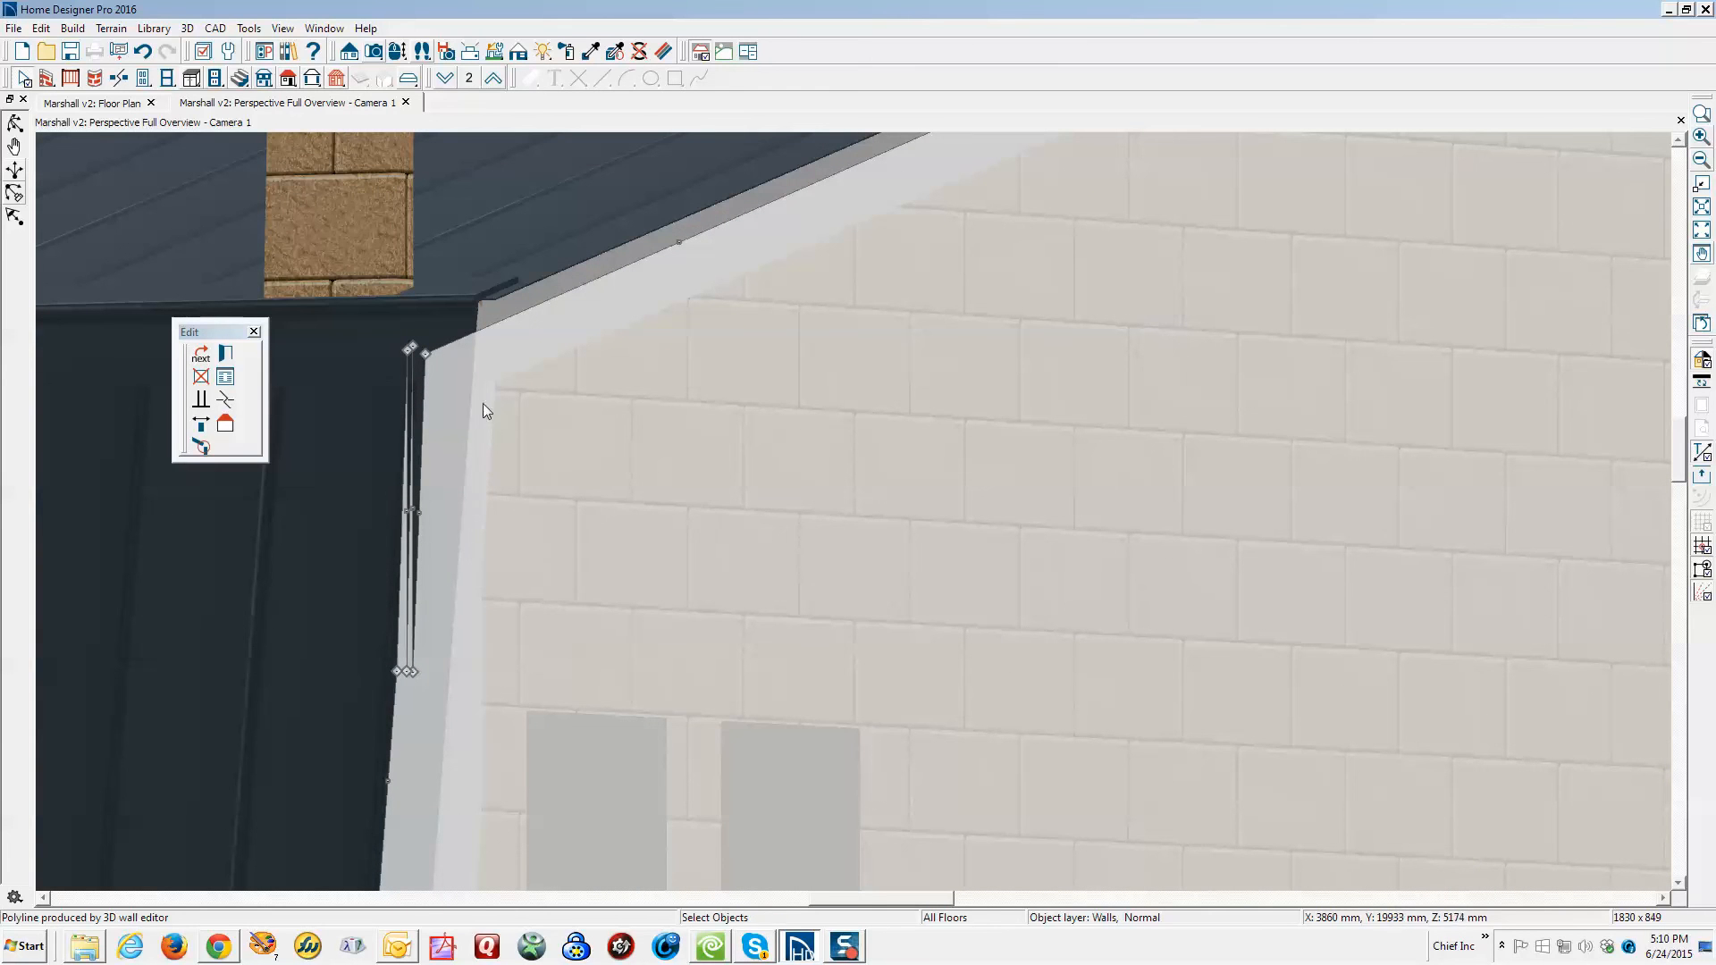
left_click_drag(425, 353, 449, 559)
left_click_drag(411, 373, 407, 674)
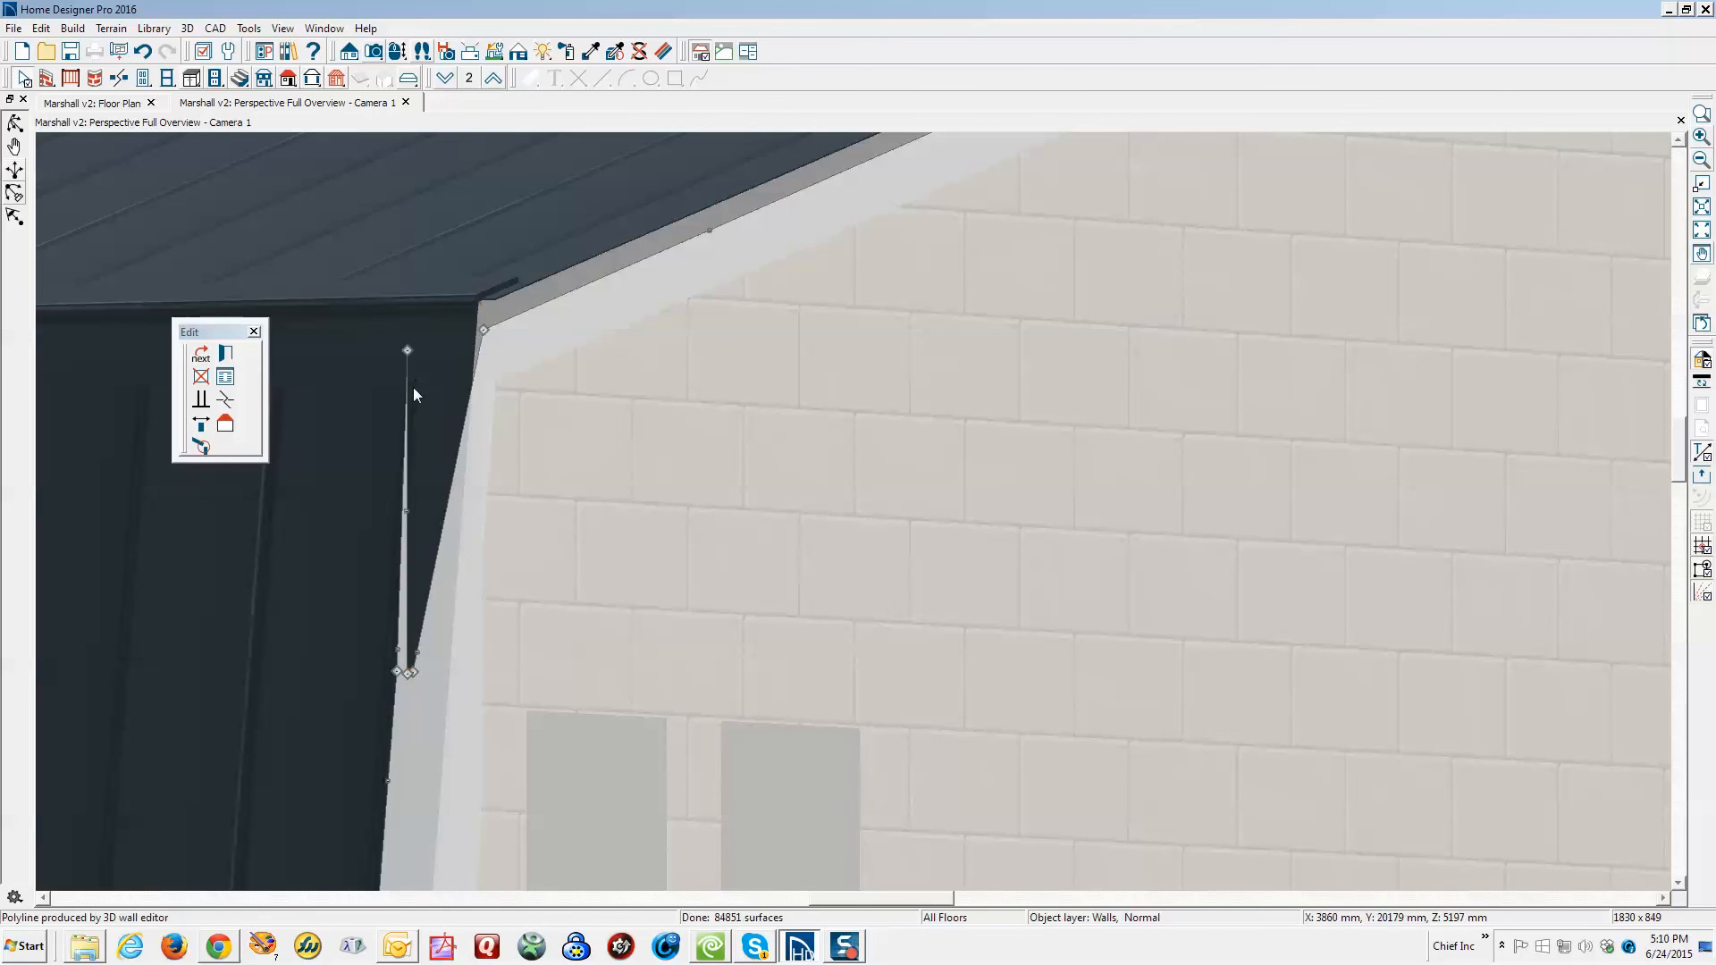
left_click_drag(407, 350, 399, 673)
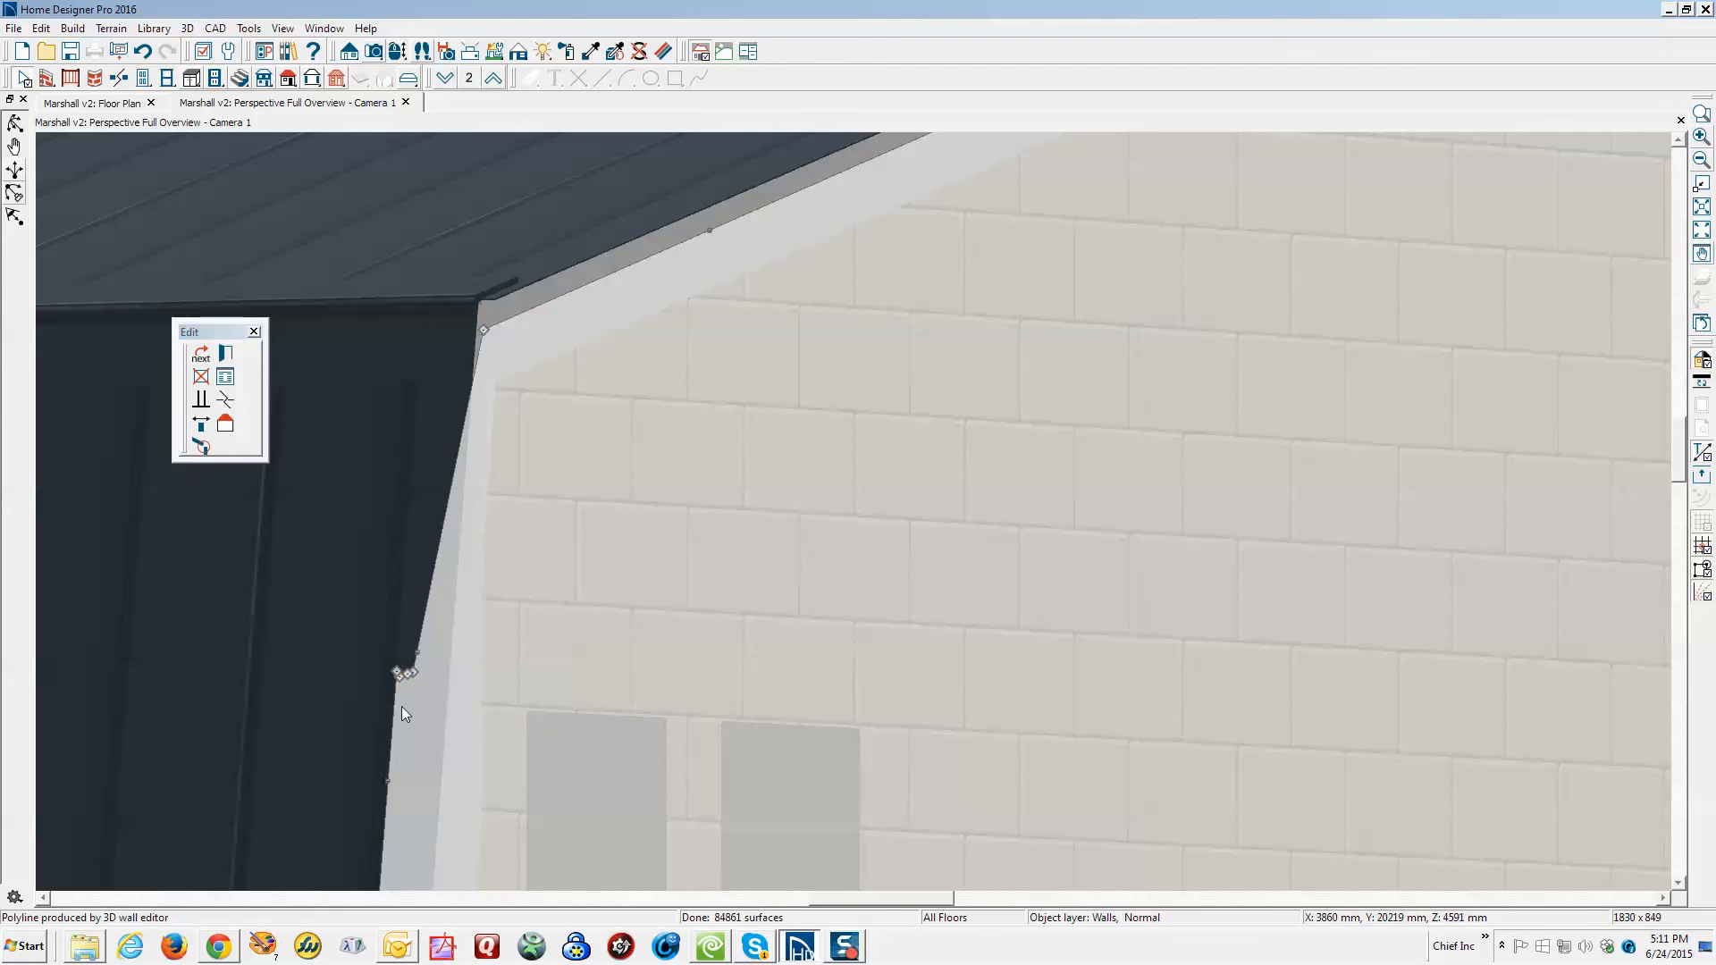
key("Escape")
Examine the front of the house, then inspect the eave above the bay window and garage and check the lower main roof plane's extent
scroll(431, 645, "down", 2)
scroll(430, 646, "down", 3)
scroll(495, 570, "down", 1)
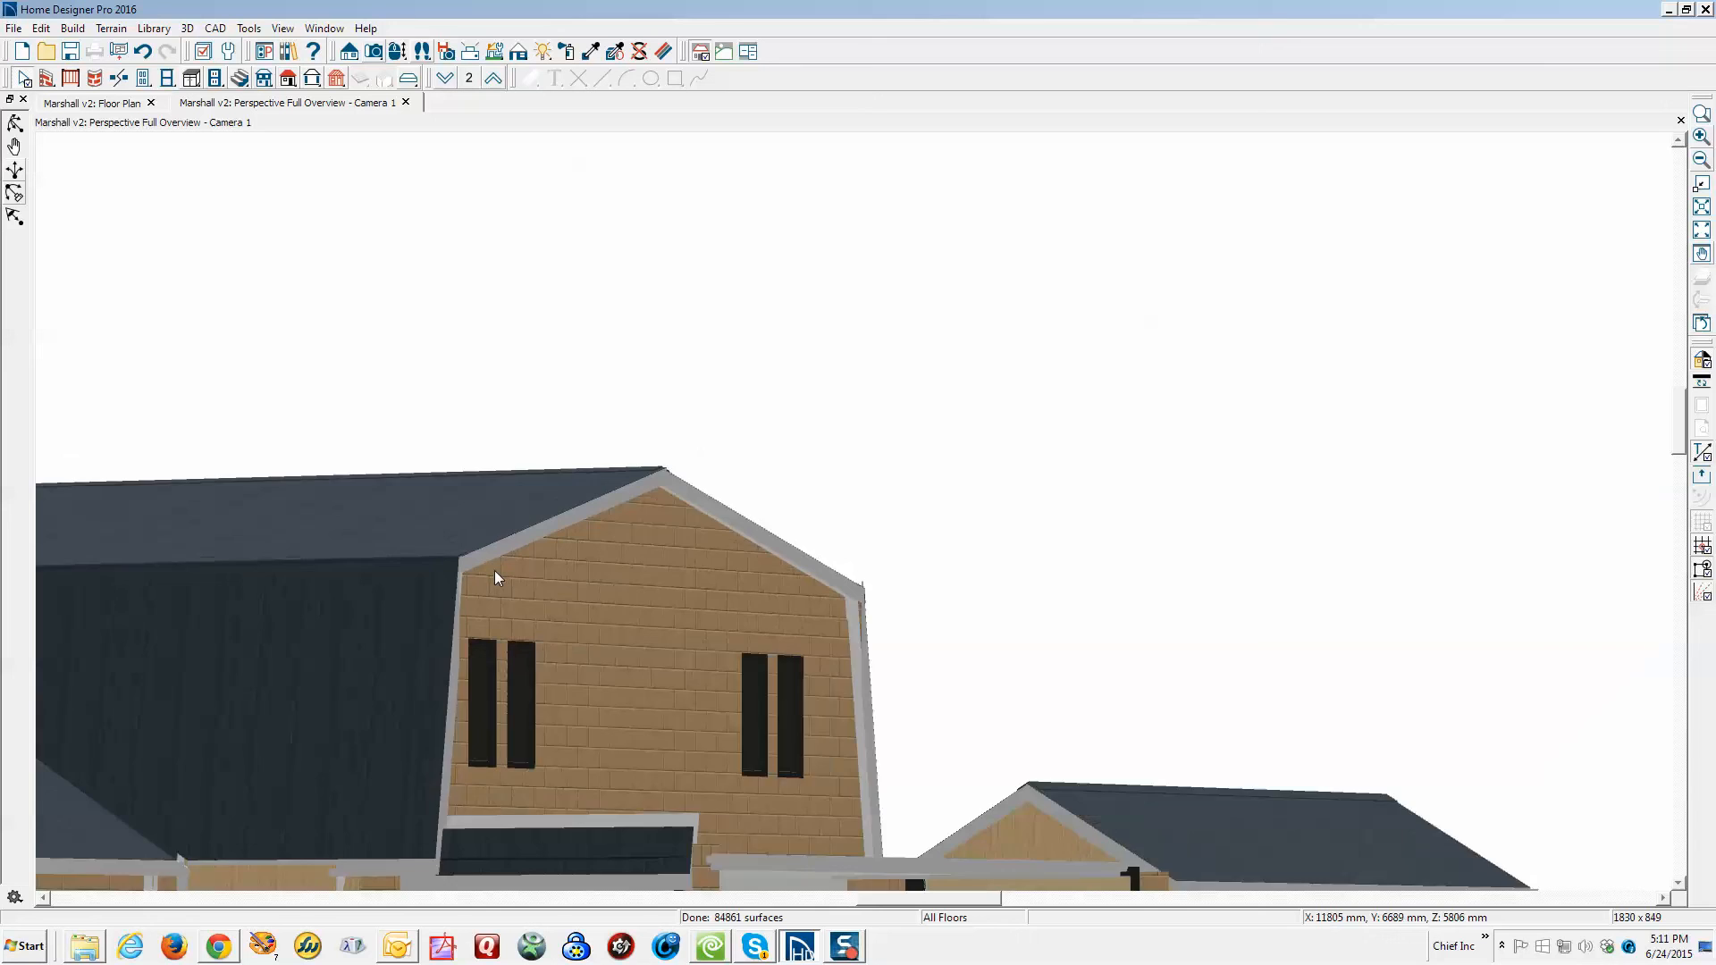
scroll(495, 570, "down", 2)
scroll(495, 570, "down", 2)
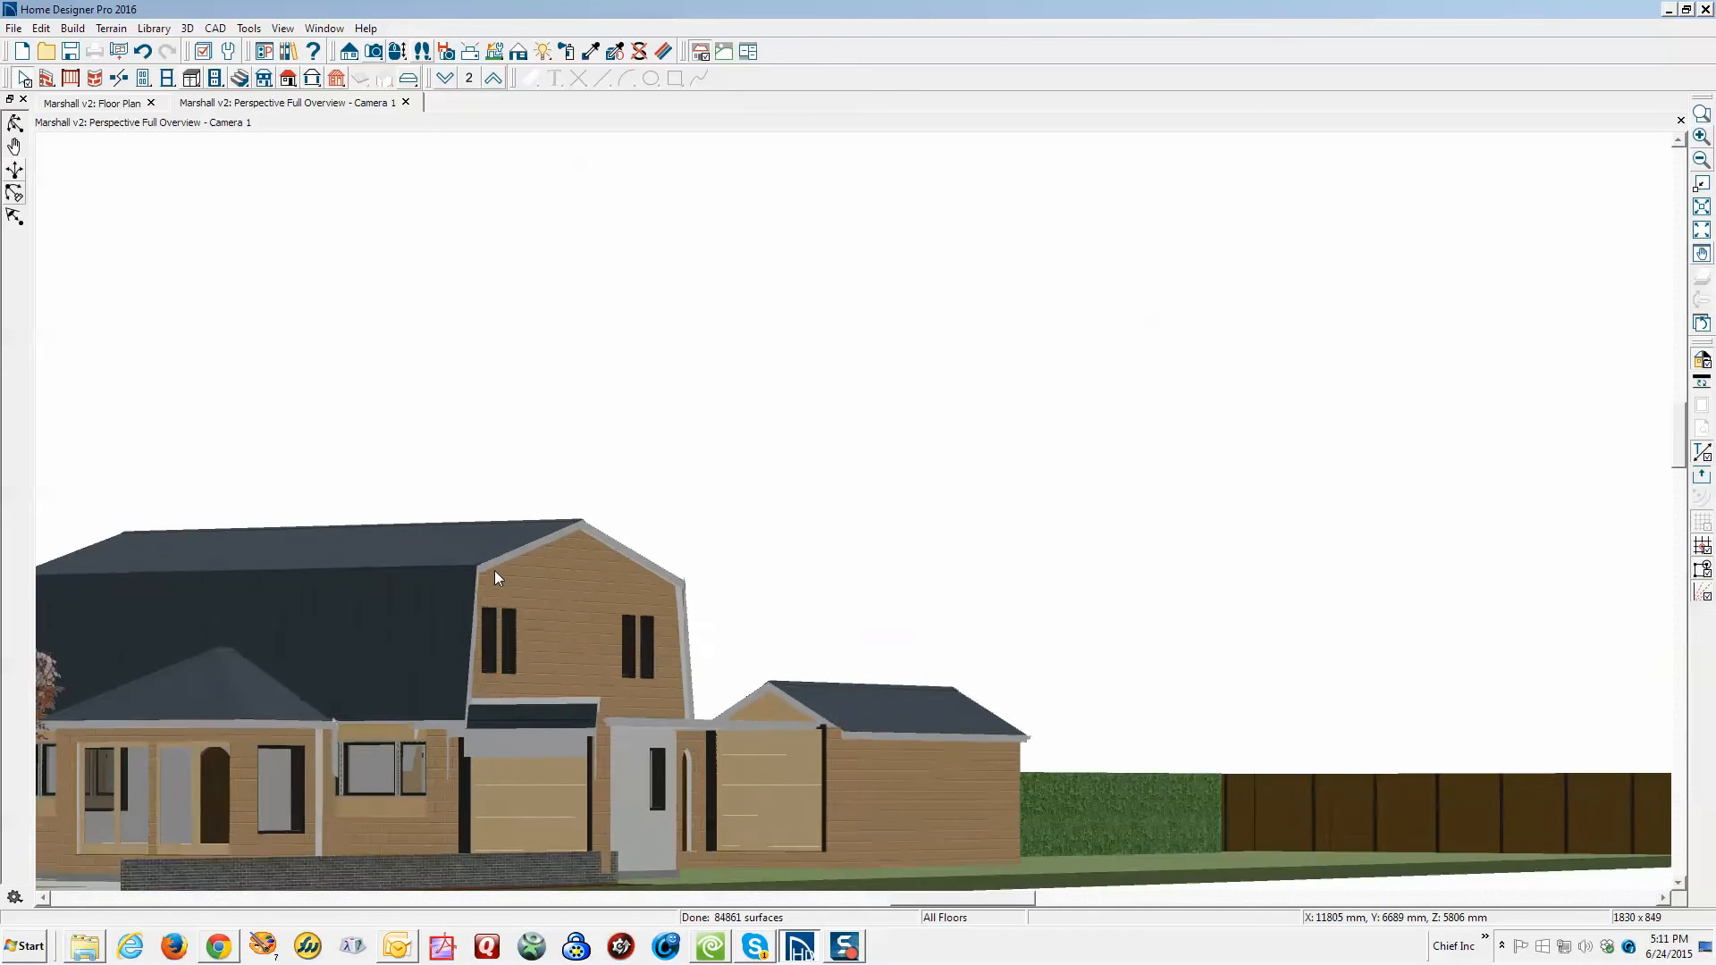
scroll(495, 570, "down", 1)
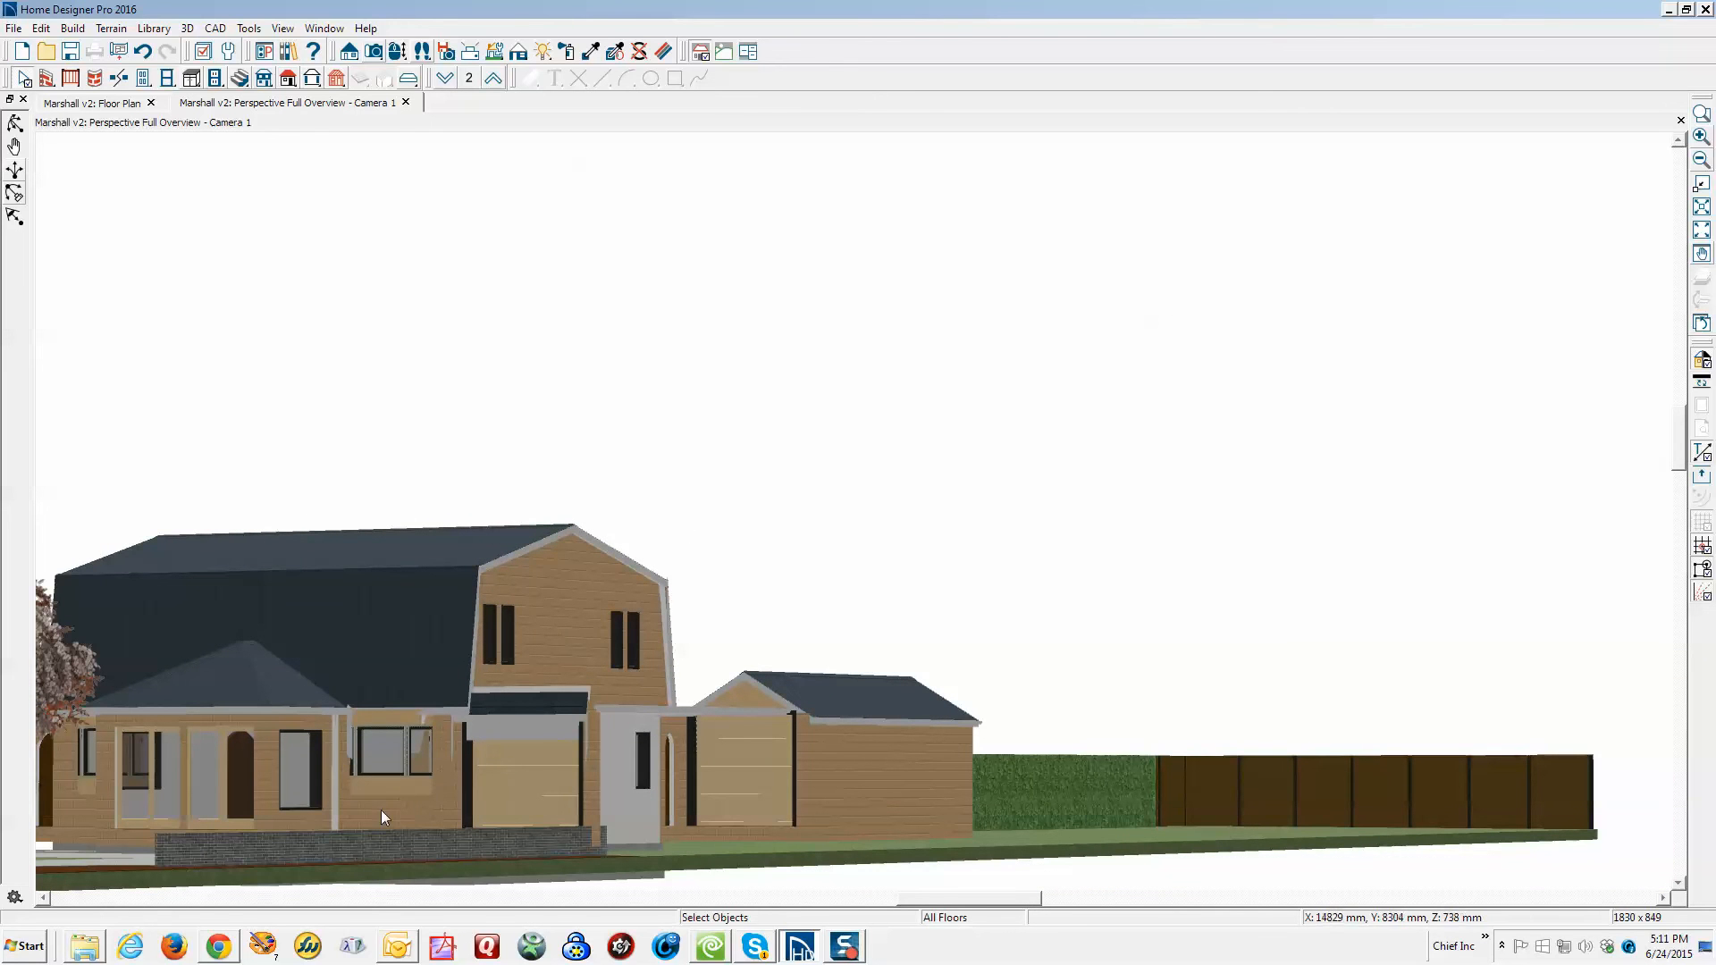
scroll(377, 780, "up", 4)
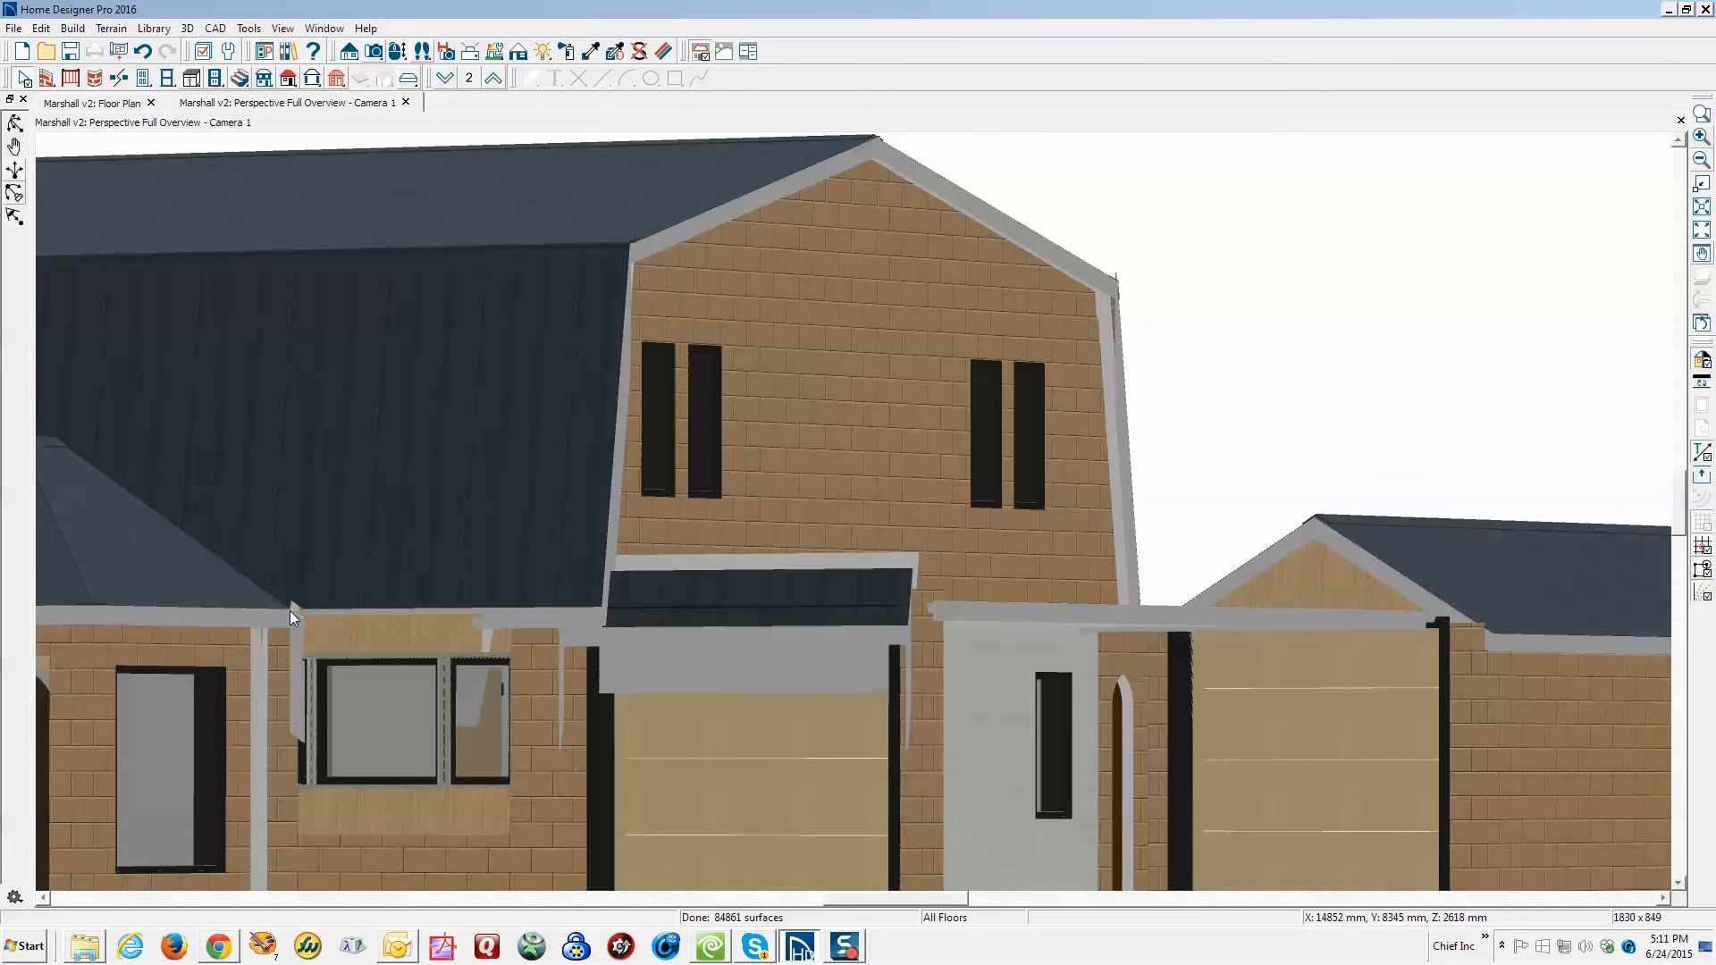
scroll(295, 696, "up", 5)
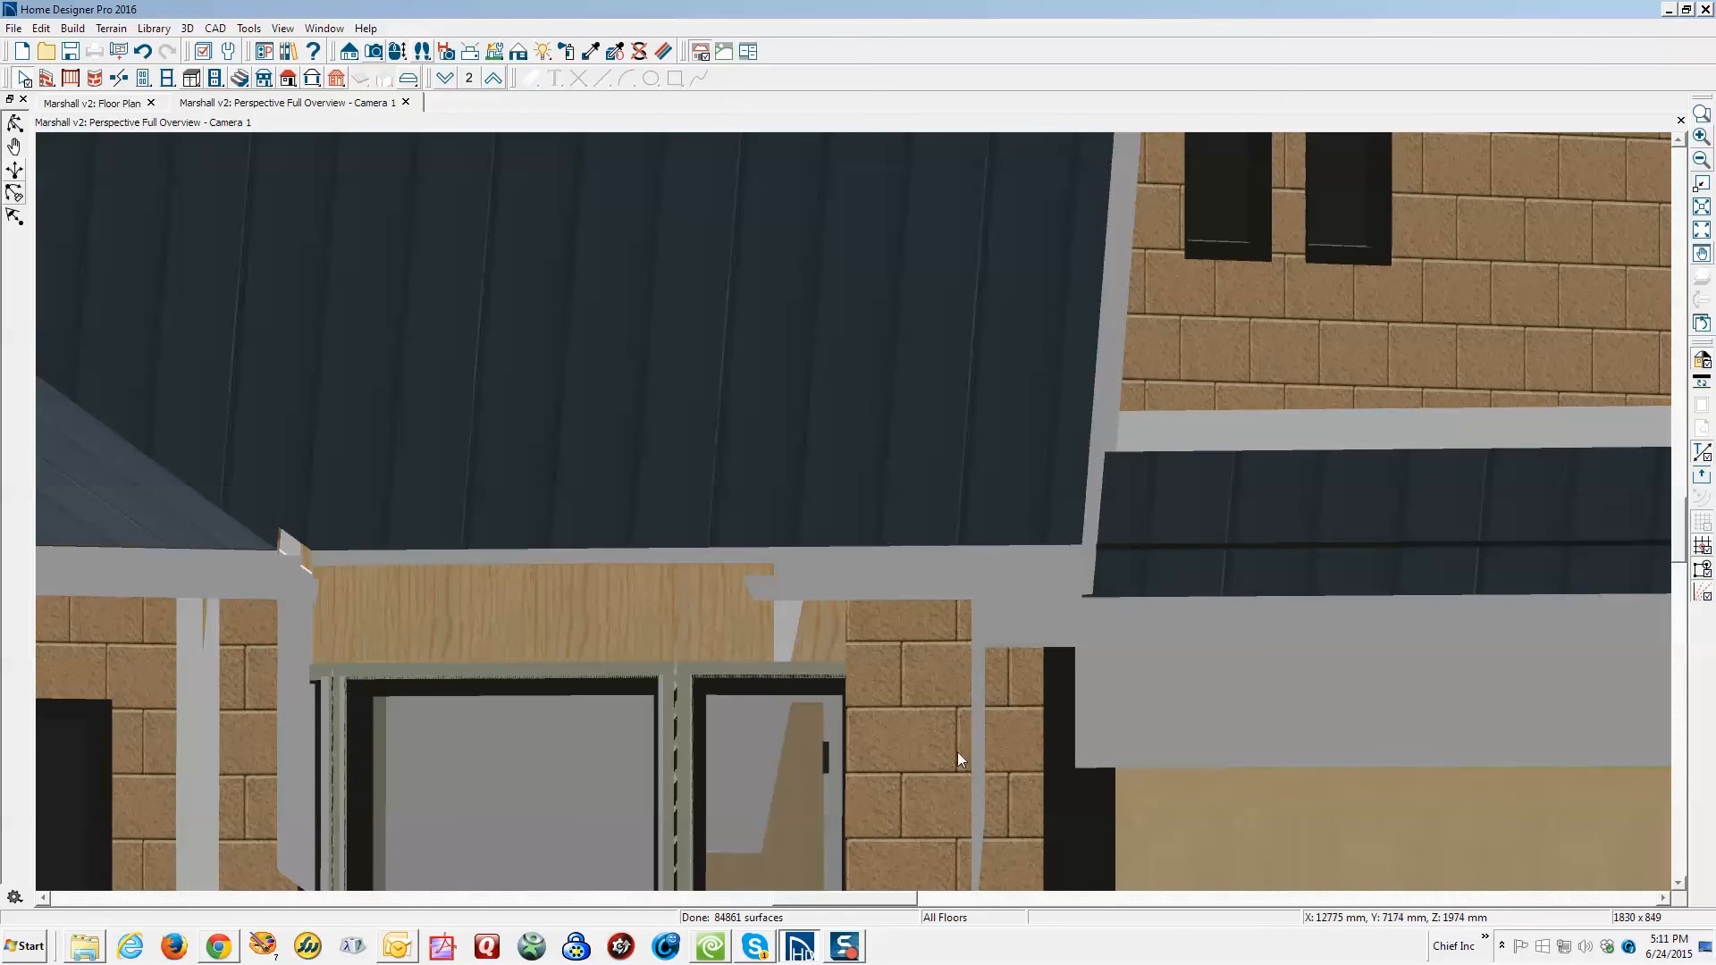
scroll(994, 547, "up", 3)
left_click(994, 522)
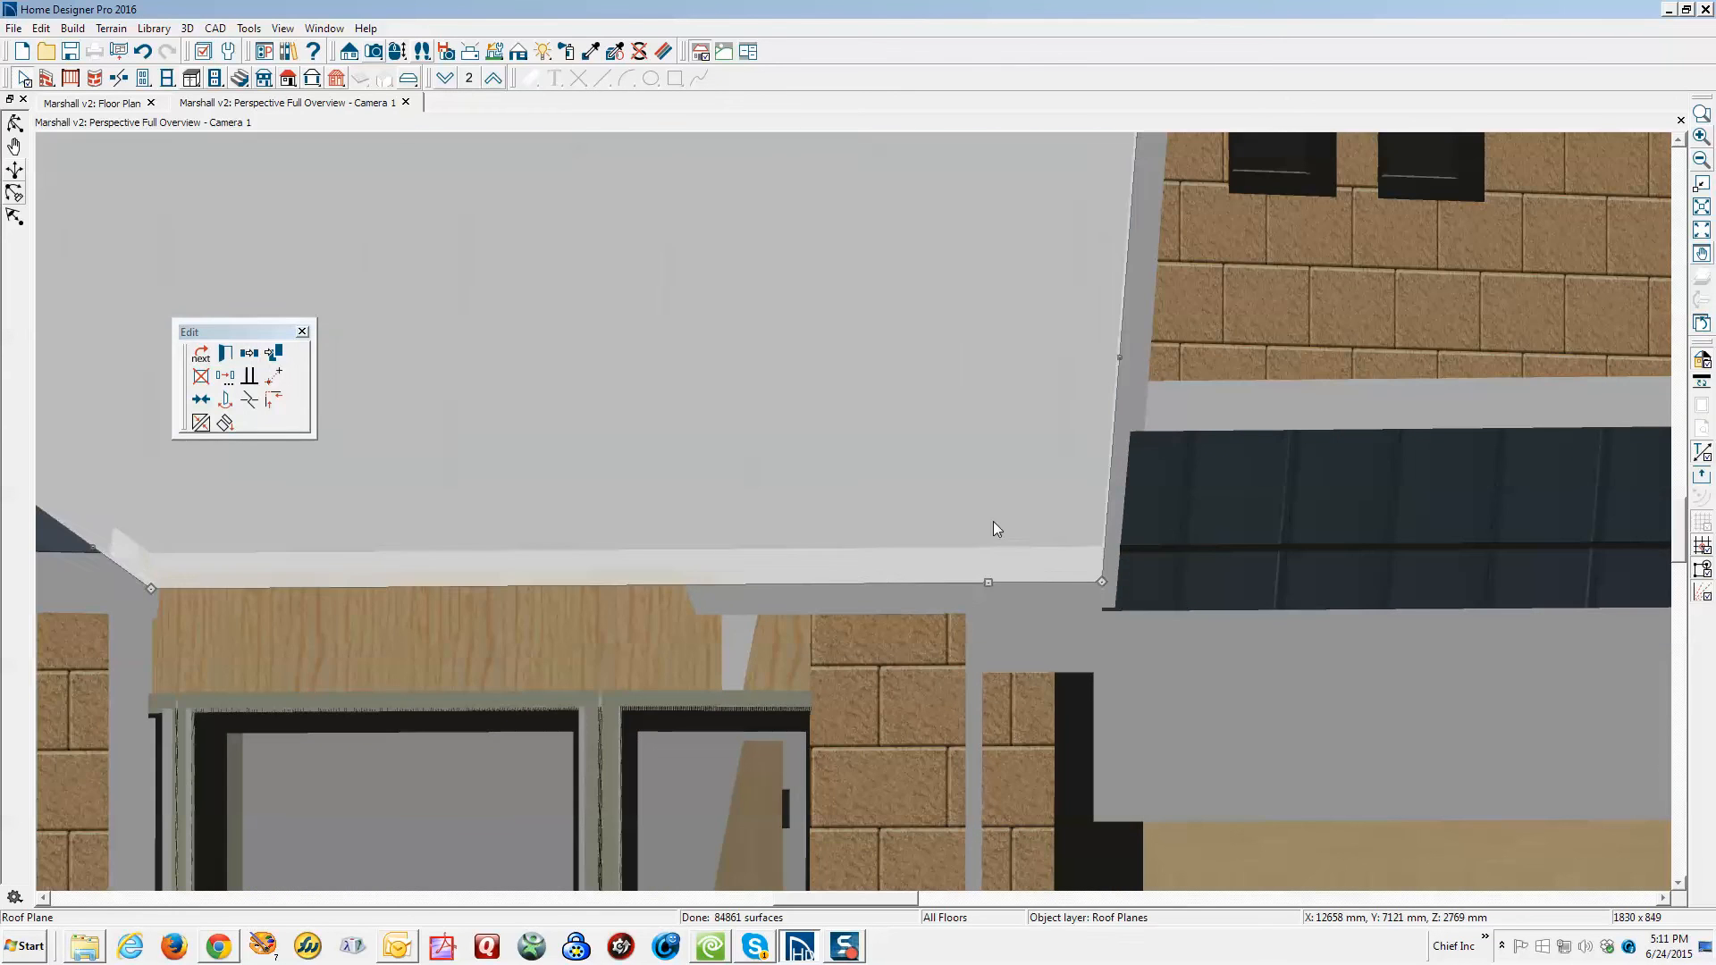
scroll(994, 522, "down", 5)
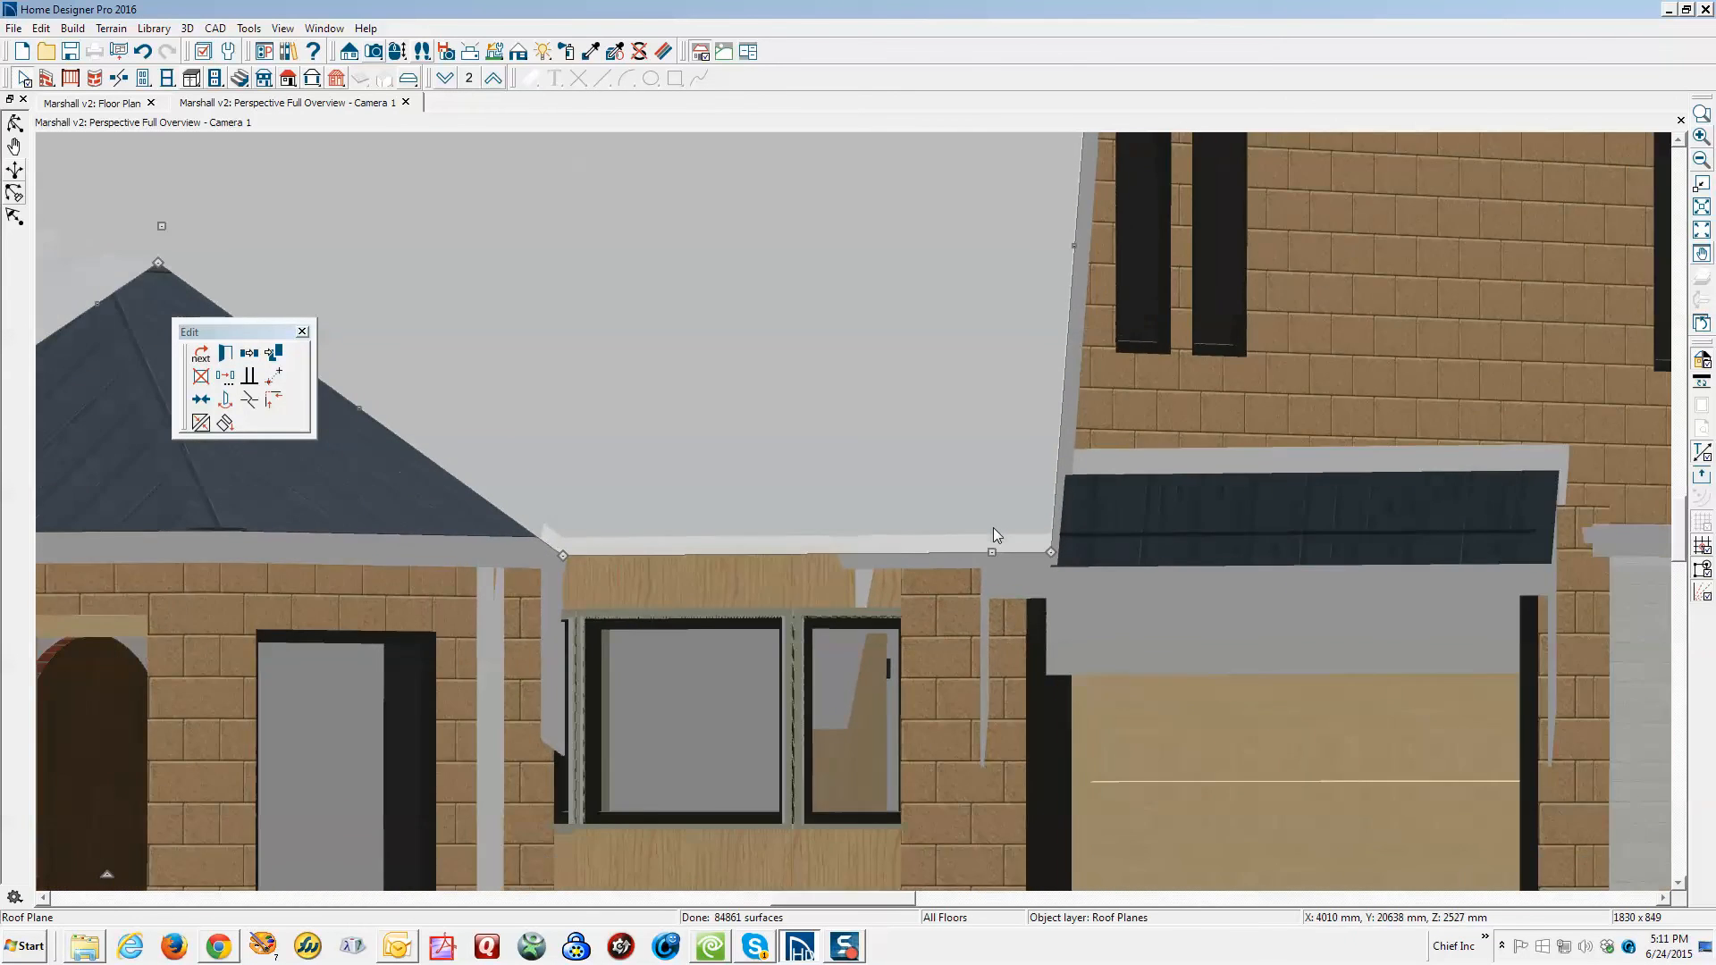
scroll(993, 527, "down", 2)
key("Escape")
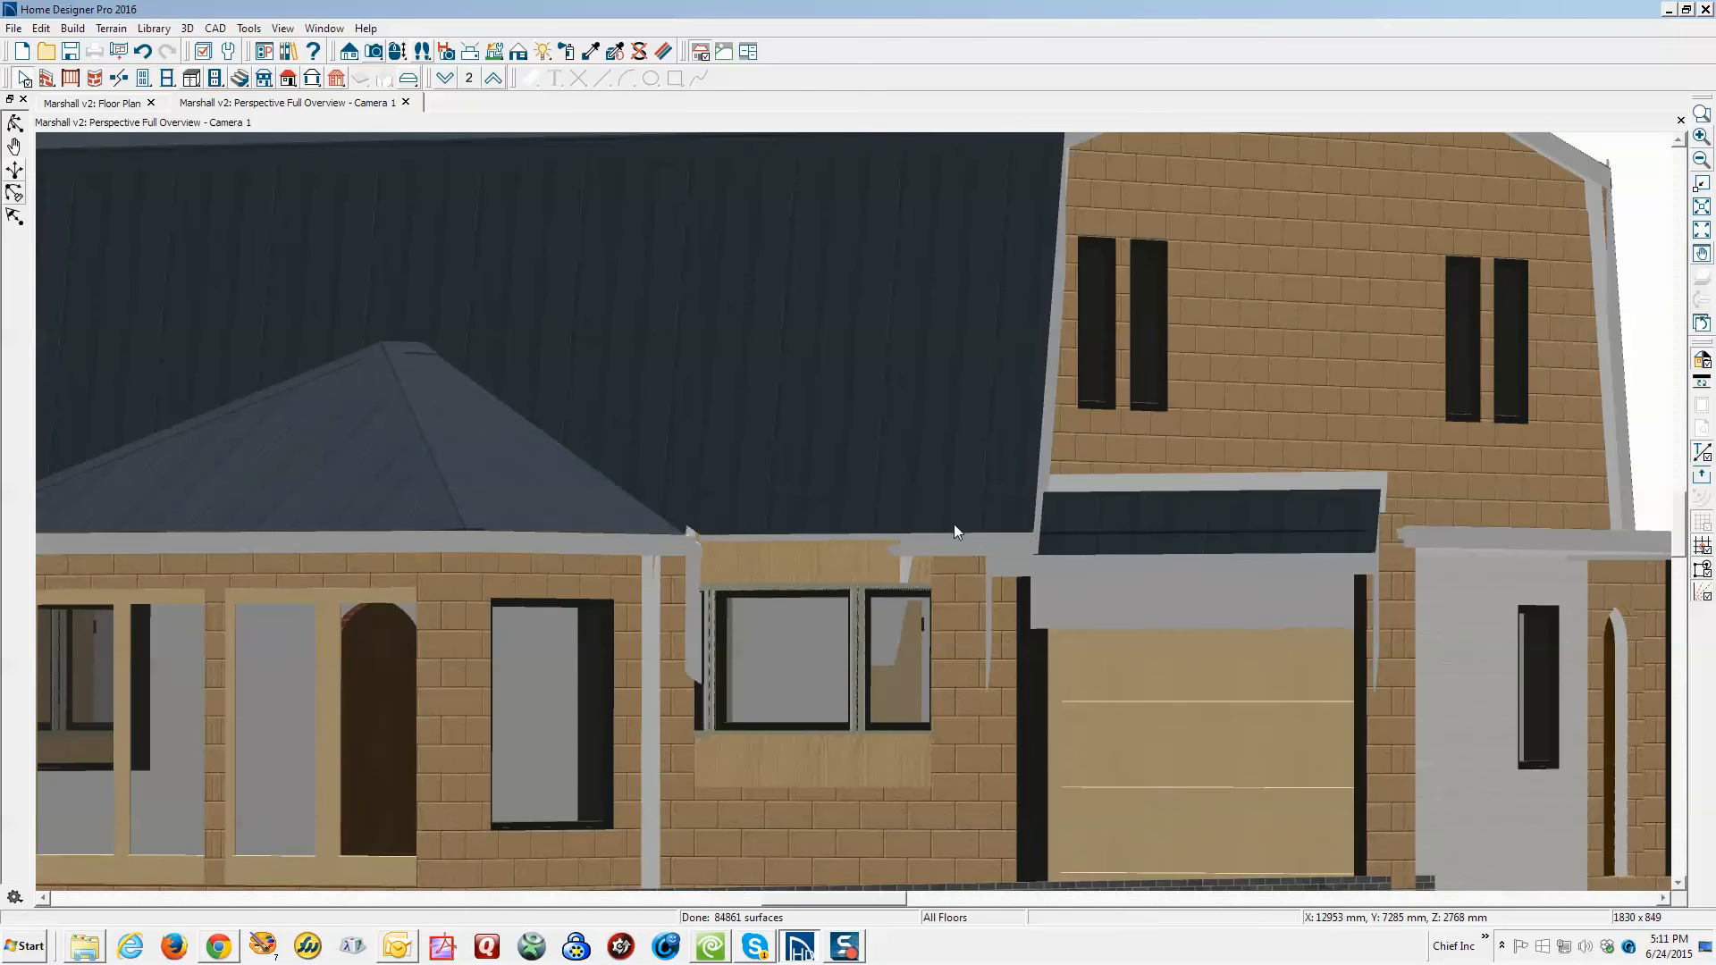
Review the whole street front and check the outline of the upper gable wall above the garage against the roof edges
scroll(952, 522, "down", 3)
scroll(952, 522, "down", 1)
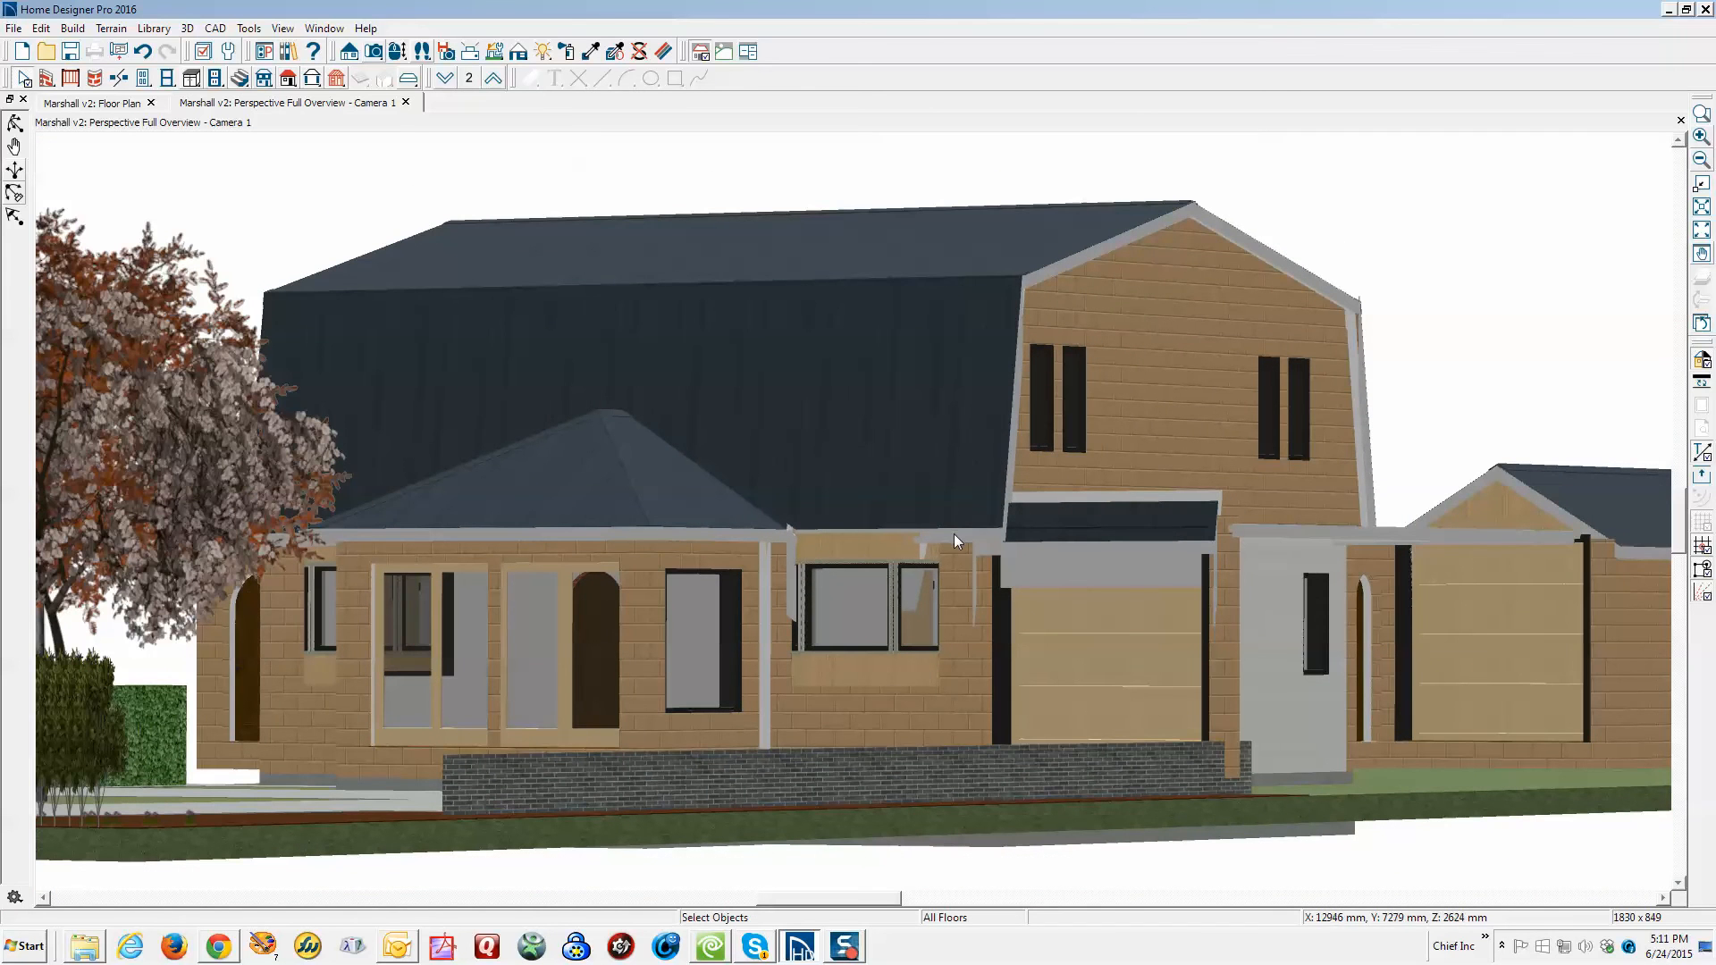
scroll(1010, 501, "down", 3)
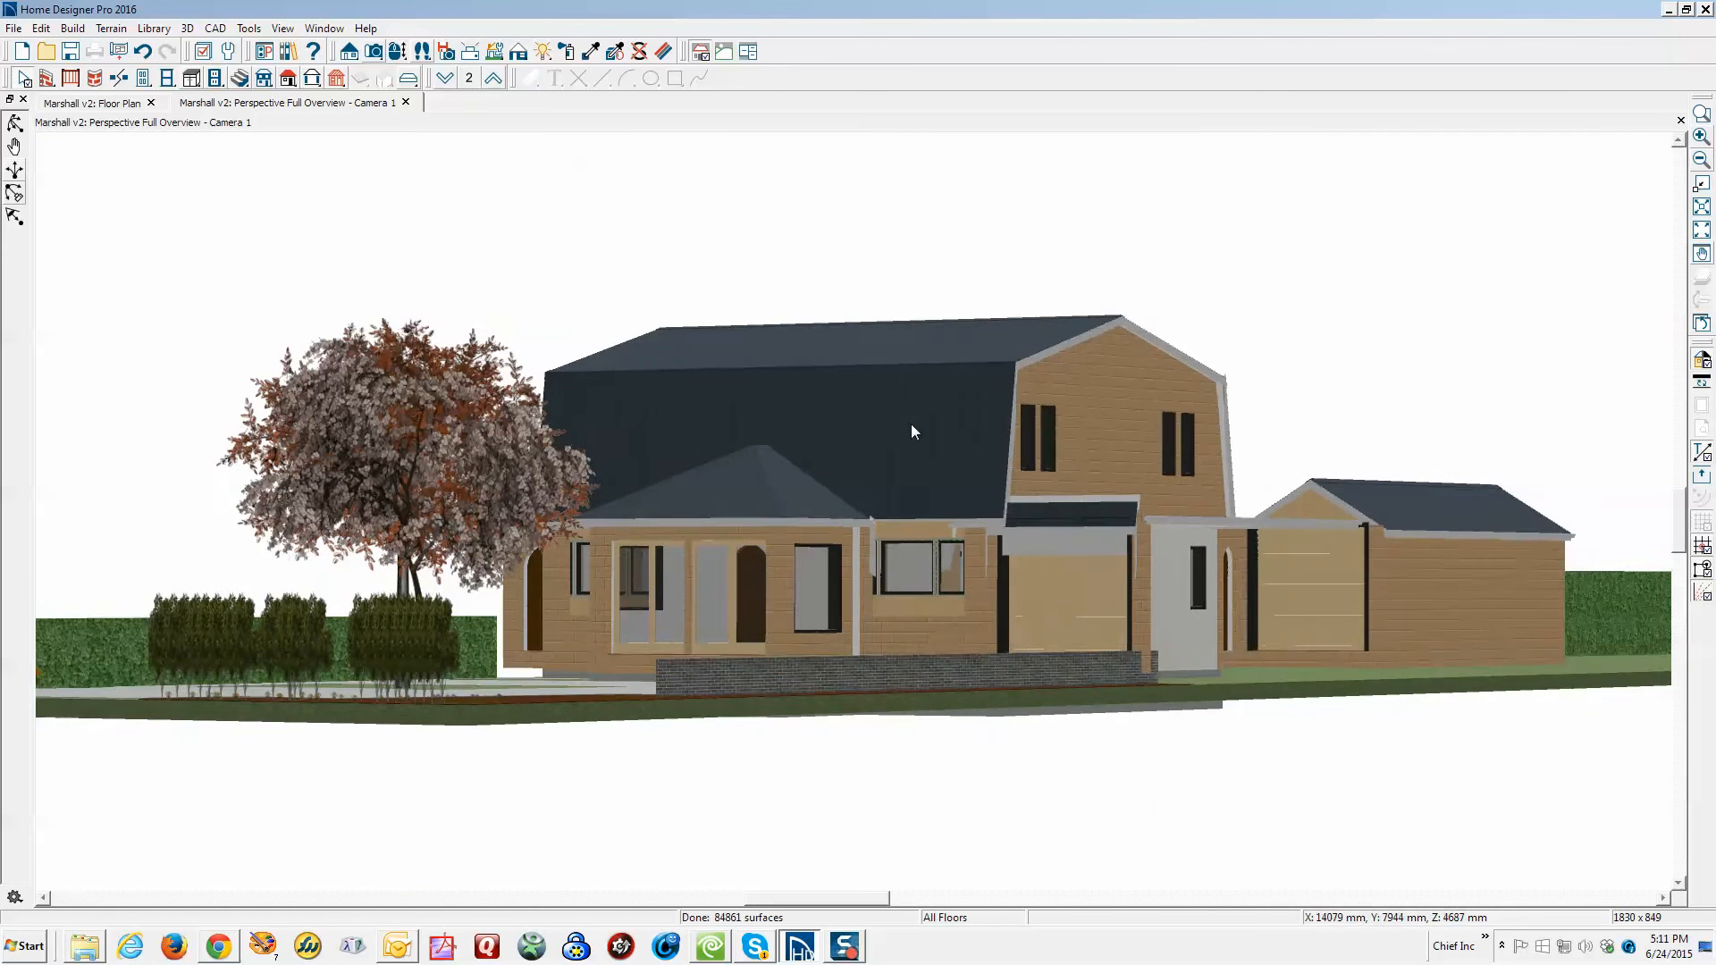
scroll(911, 431, "down", 1)
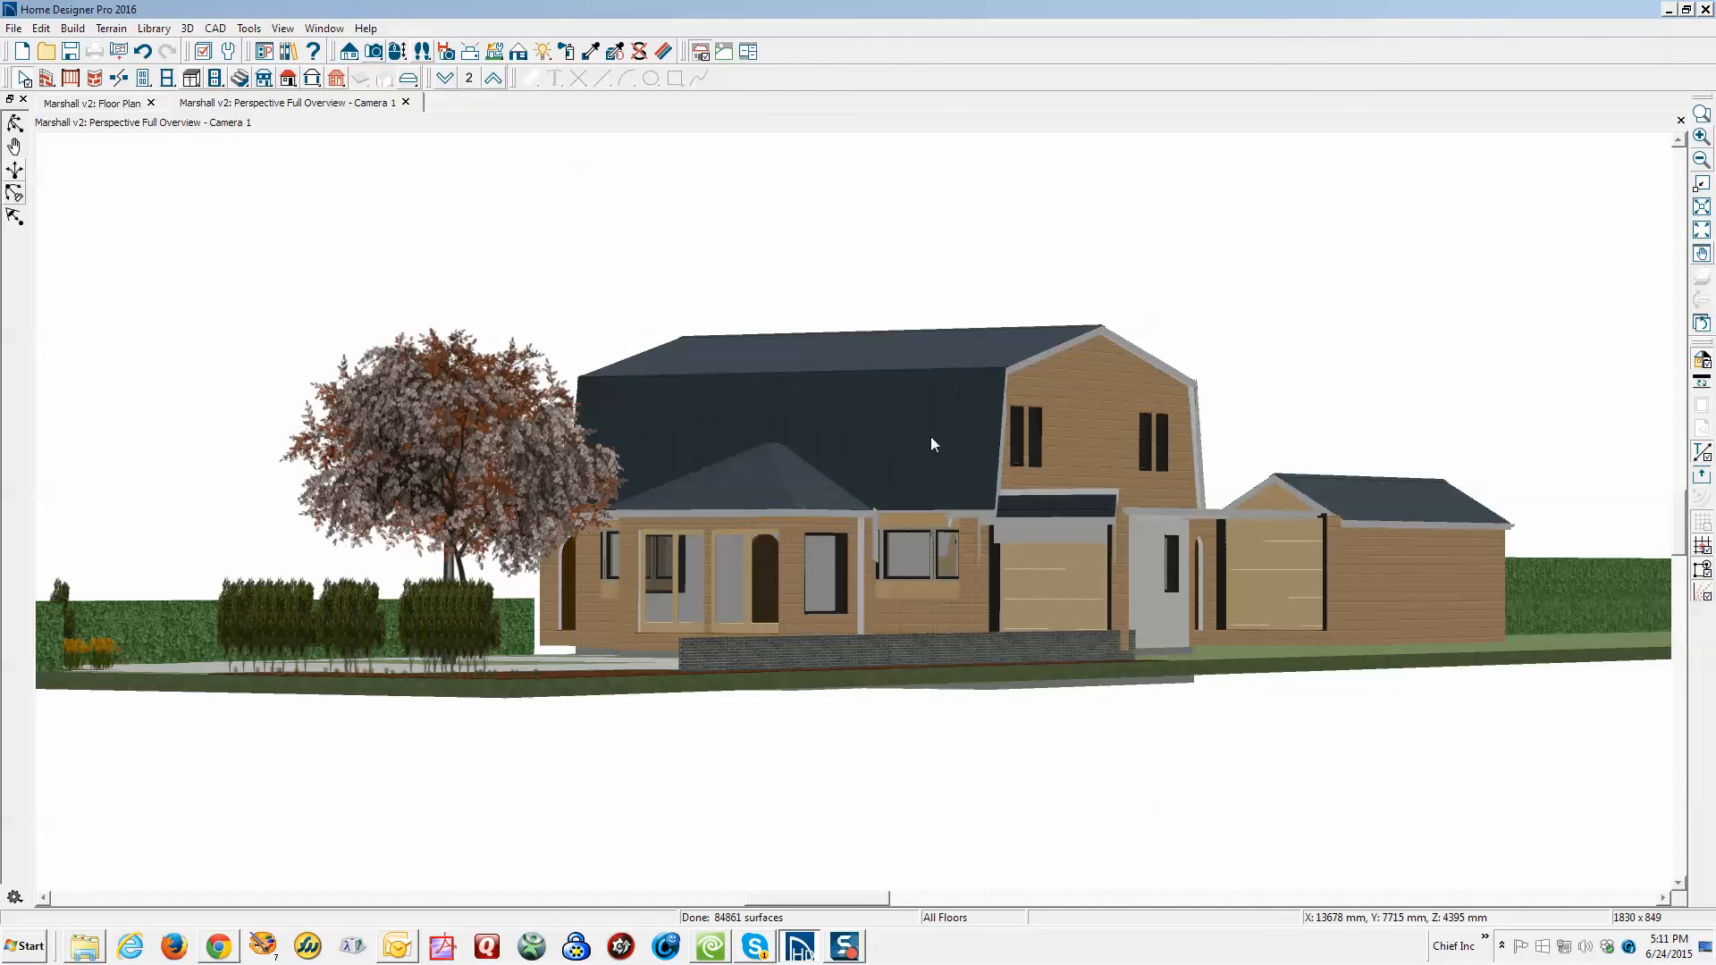
left_click(1062, 452)
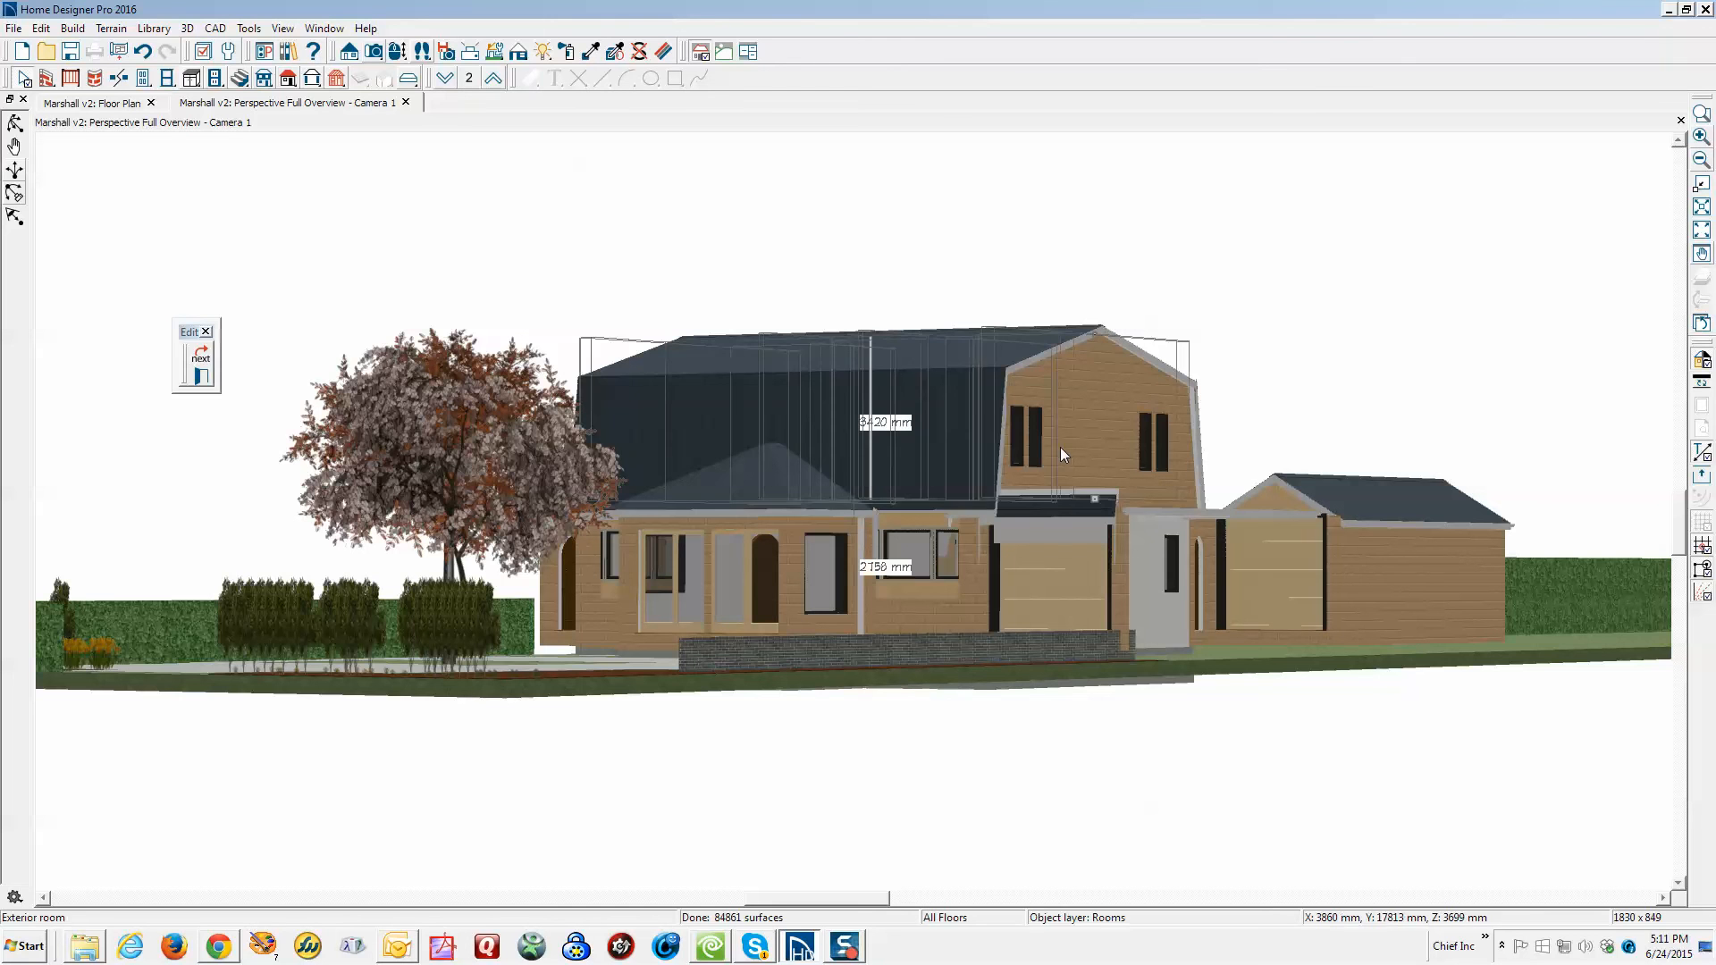
left_click(1033, 438)
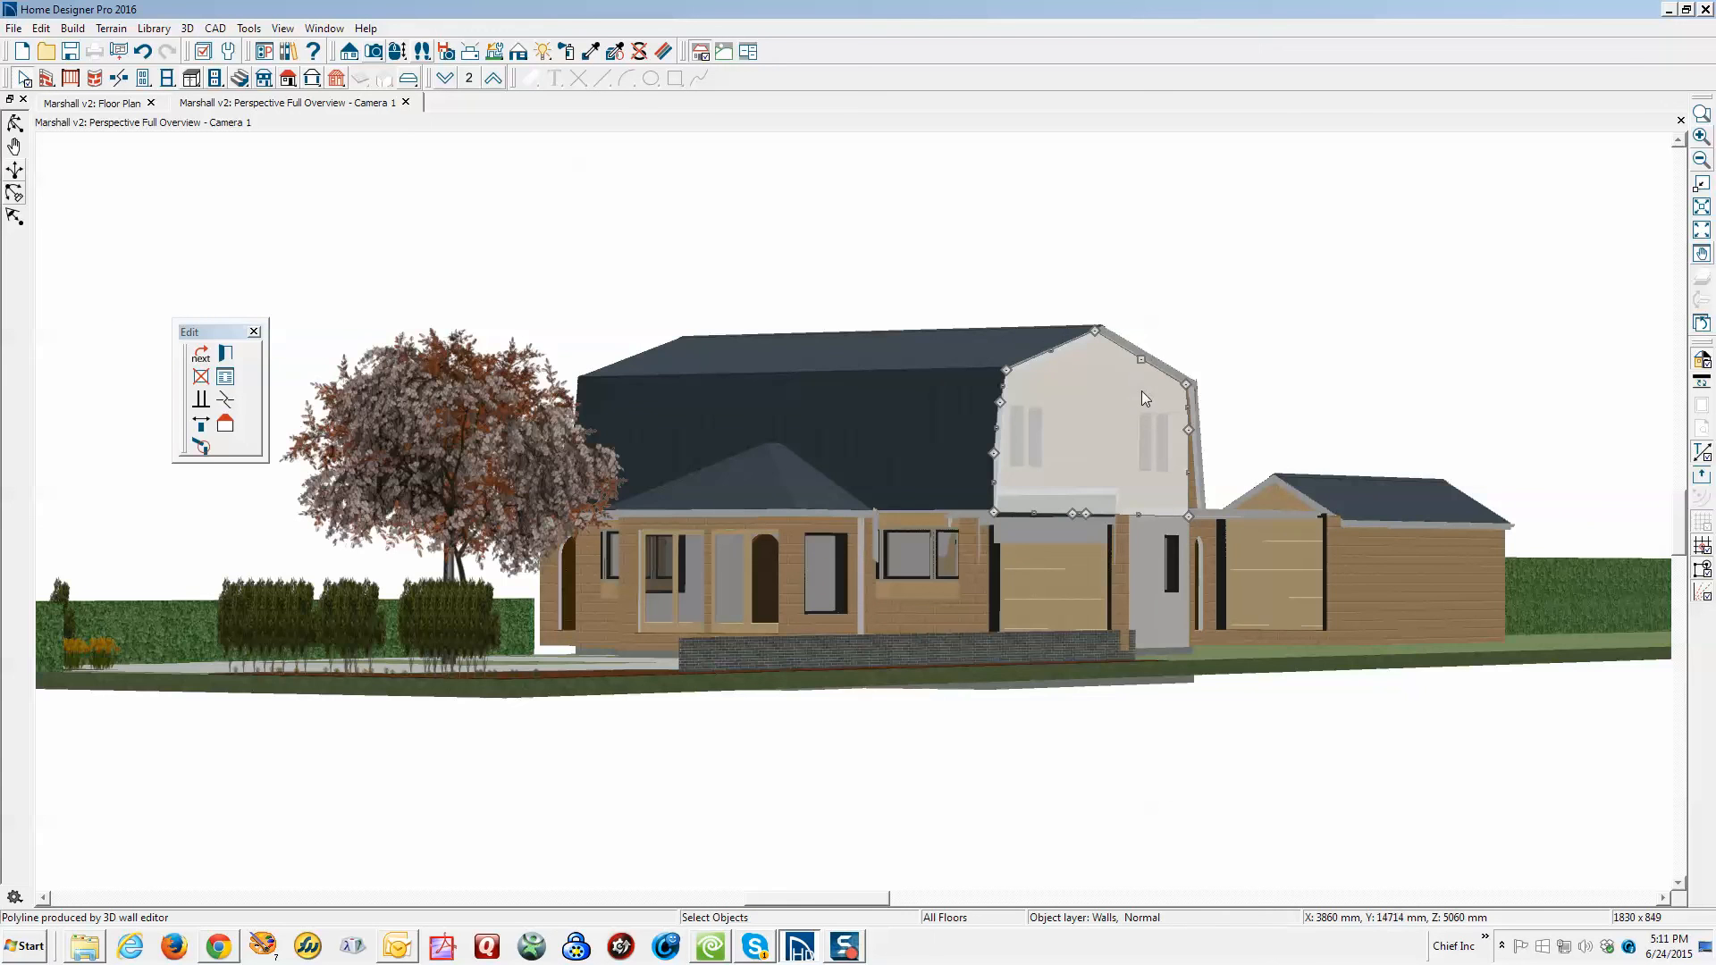
scroll(1142, 393, "up", 3)
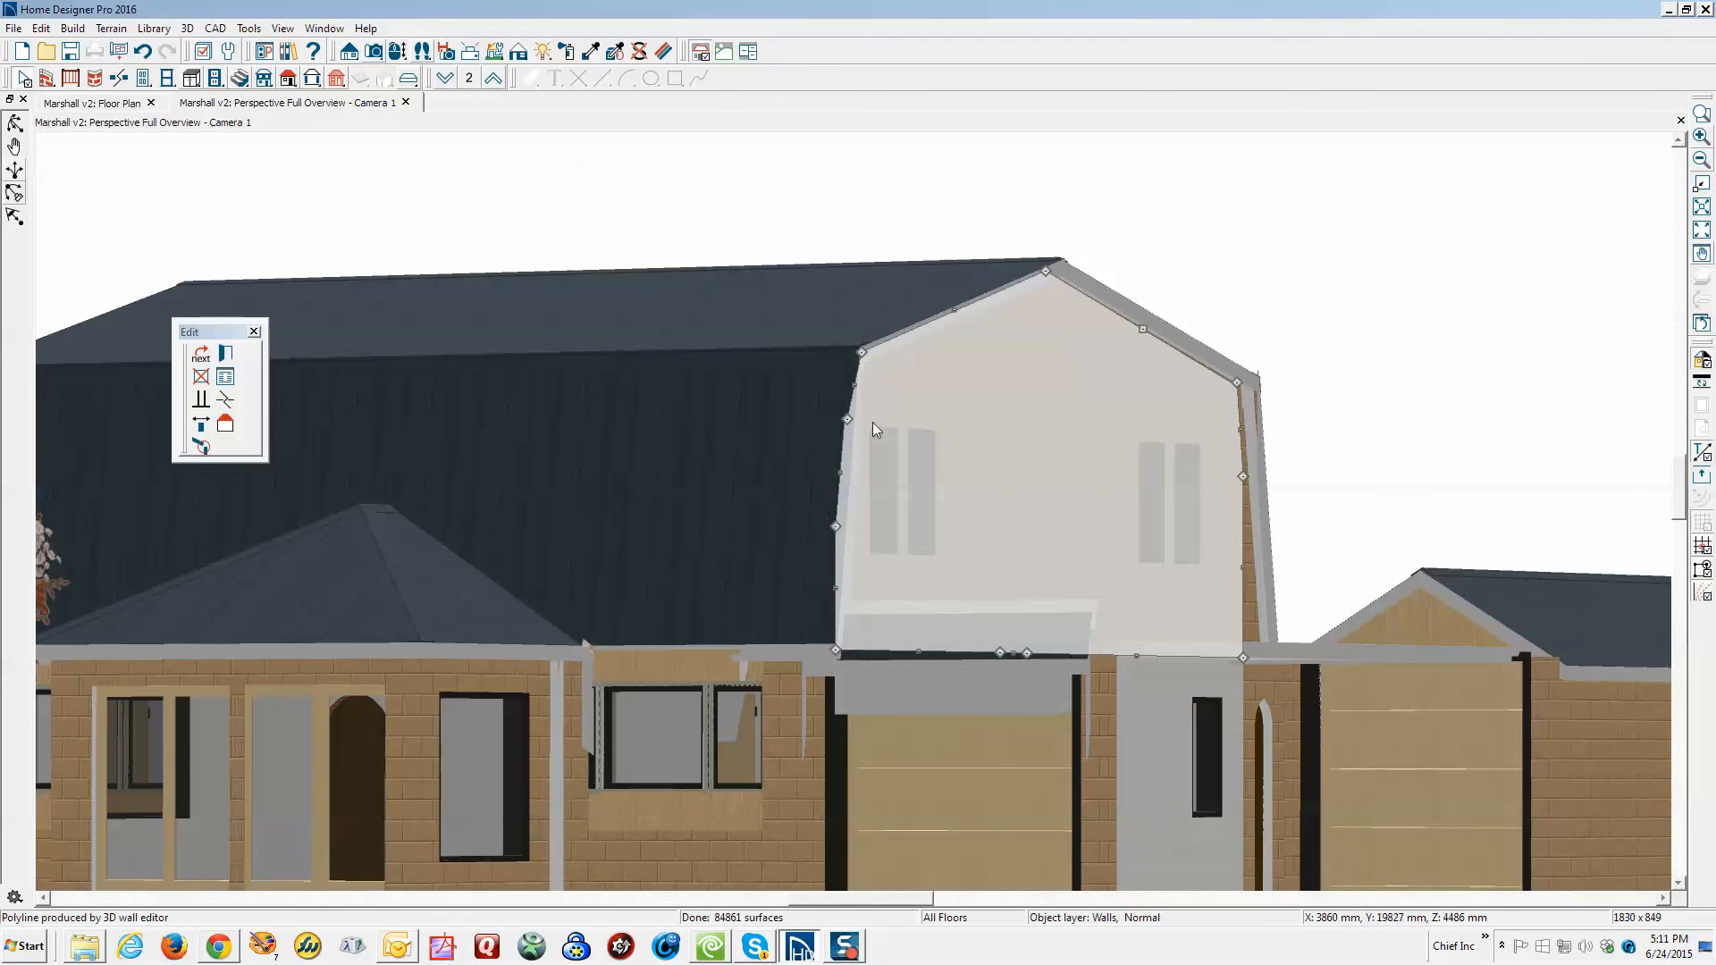
key("Escape")
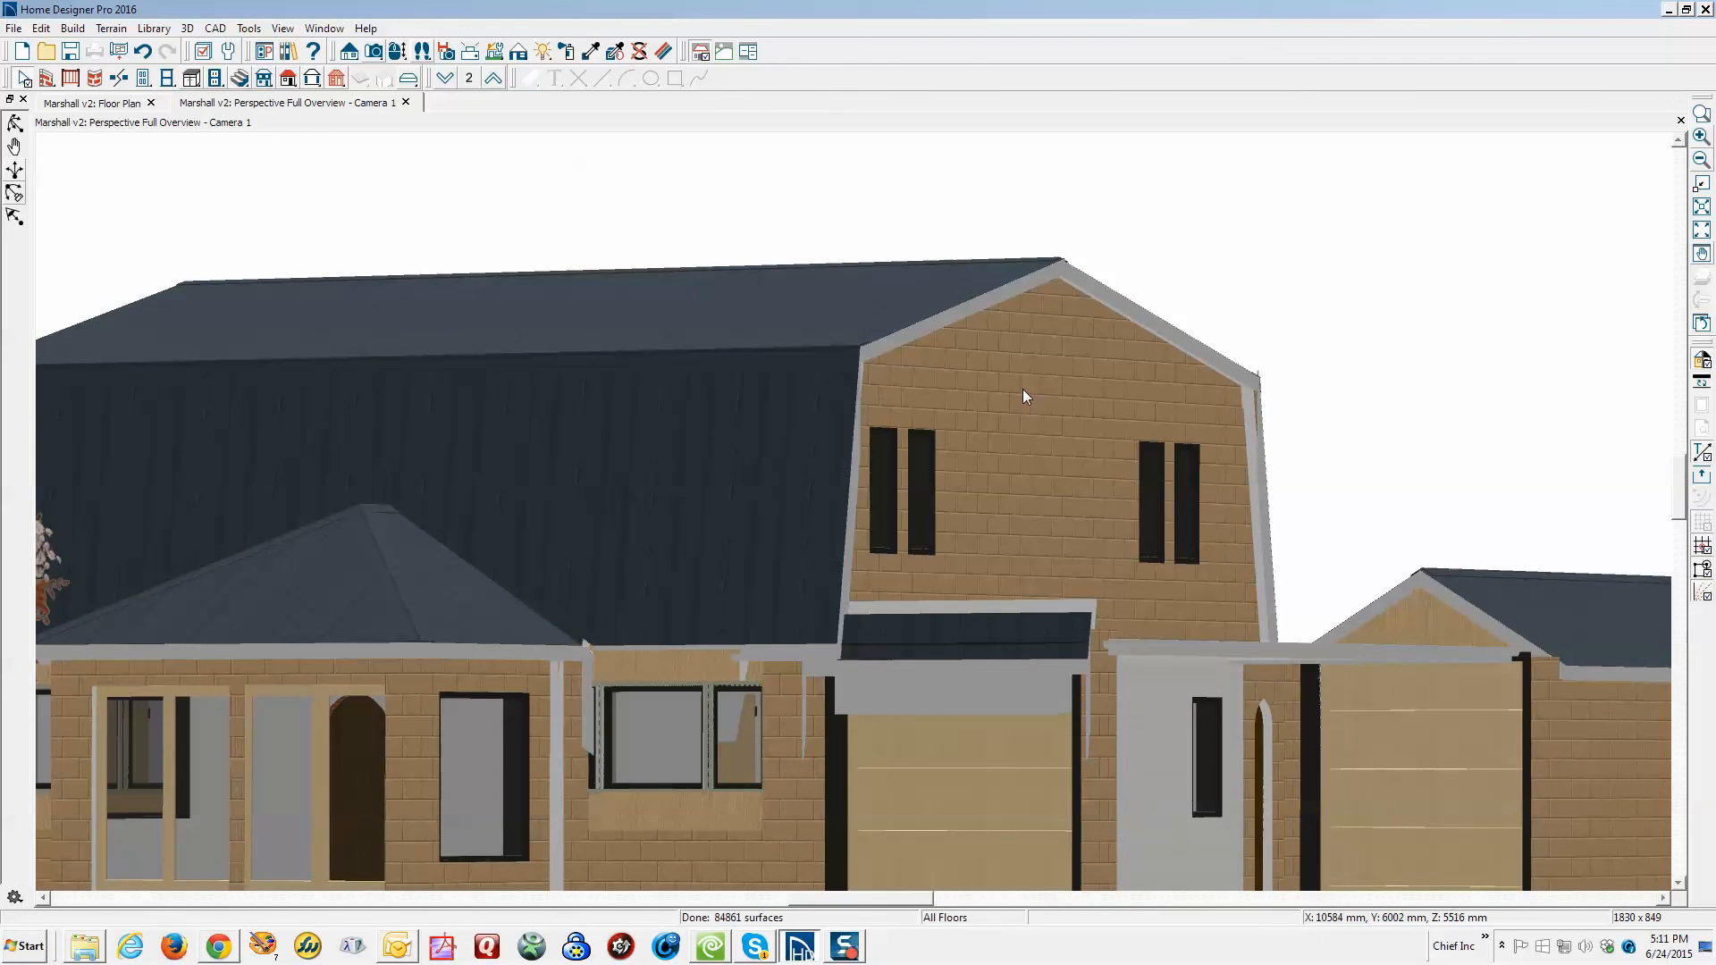
scroll(1022, 388, "down", 3)
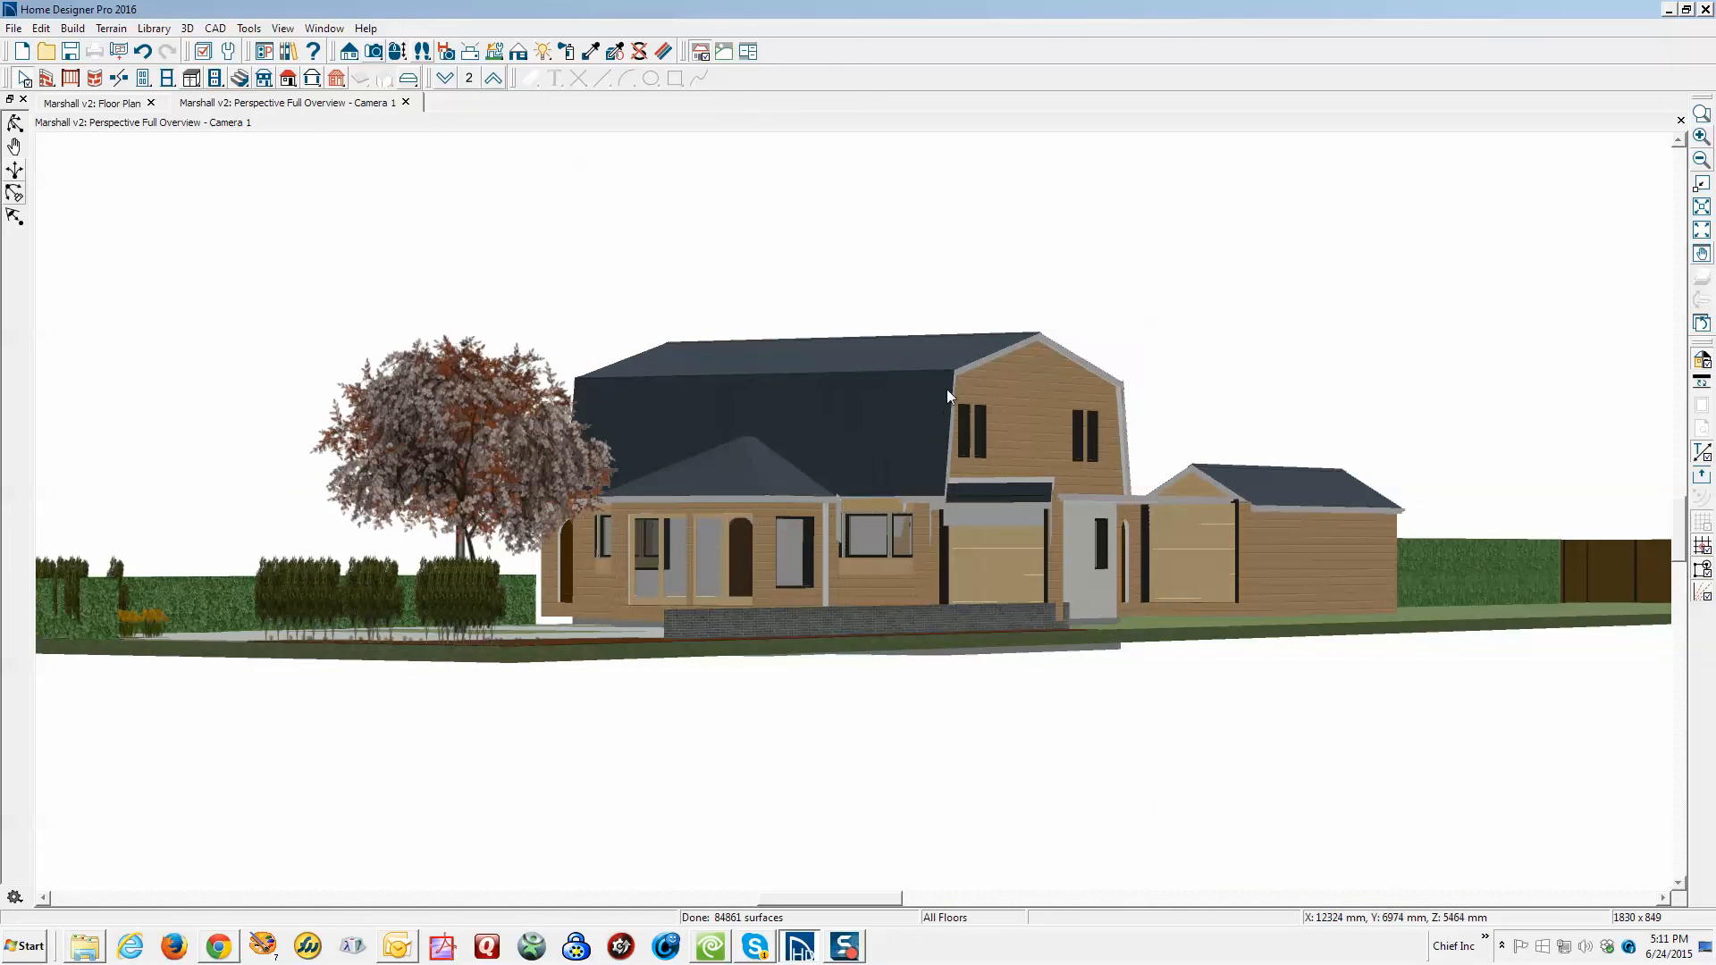